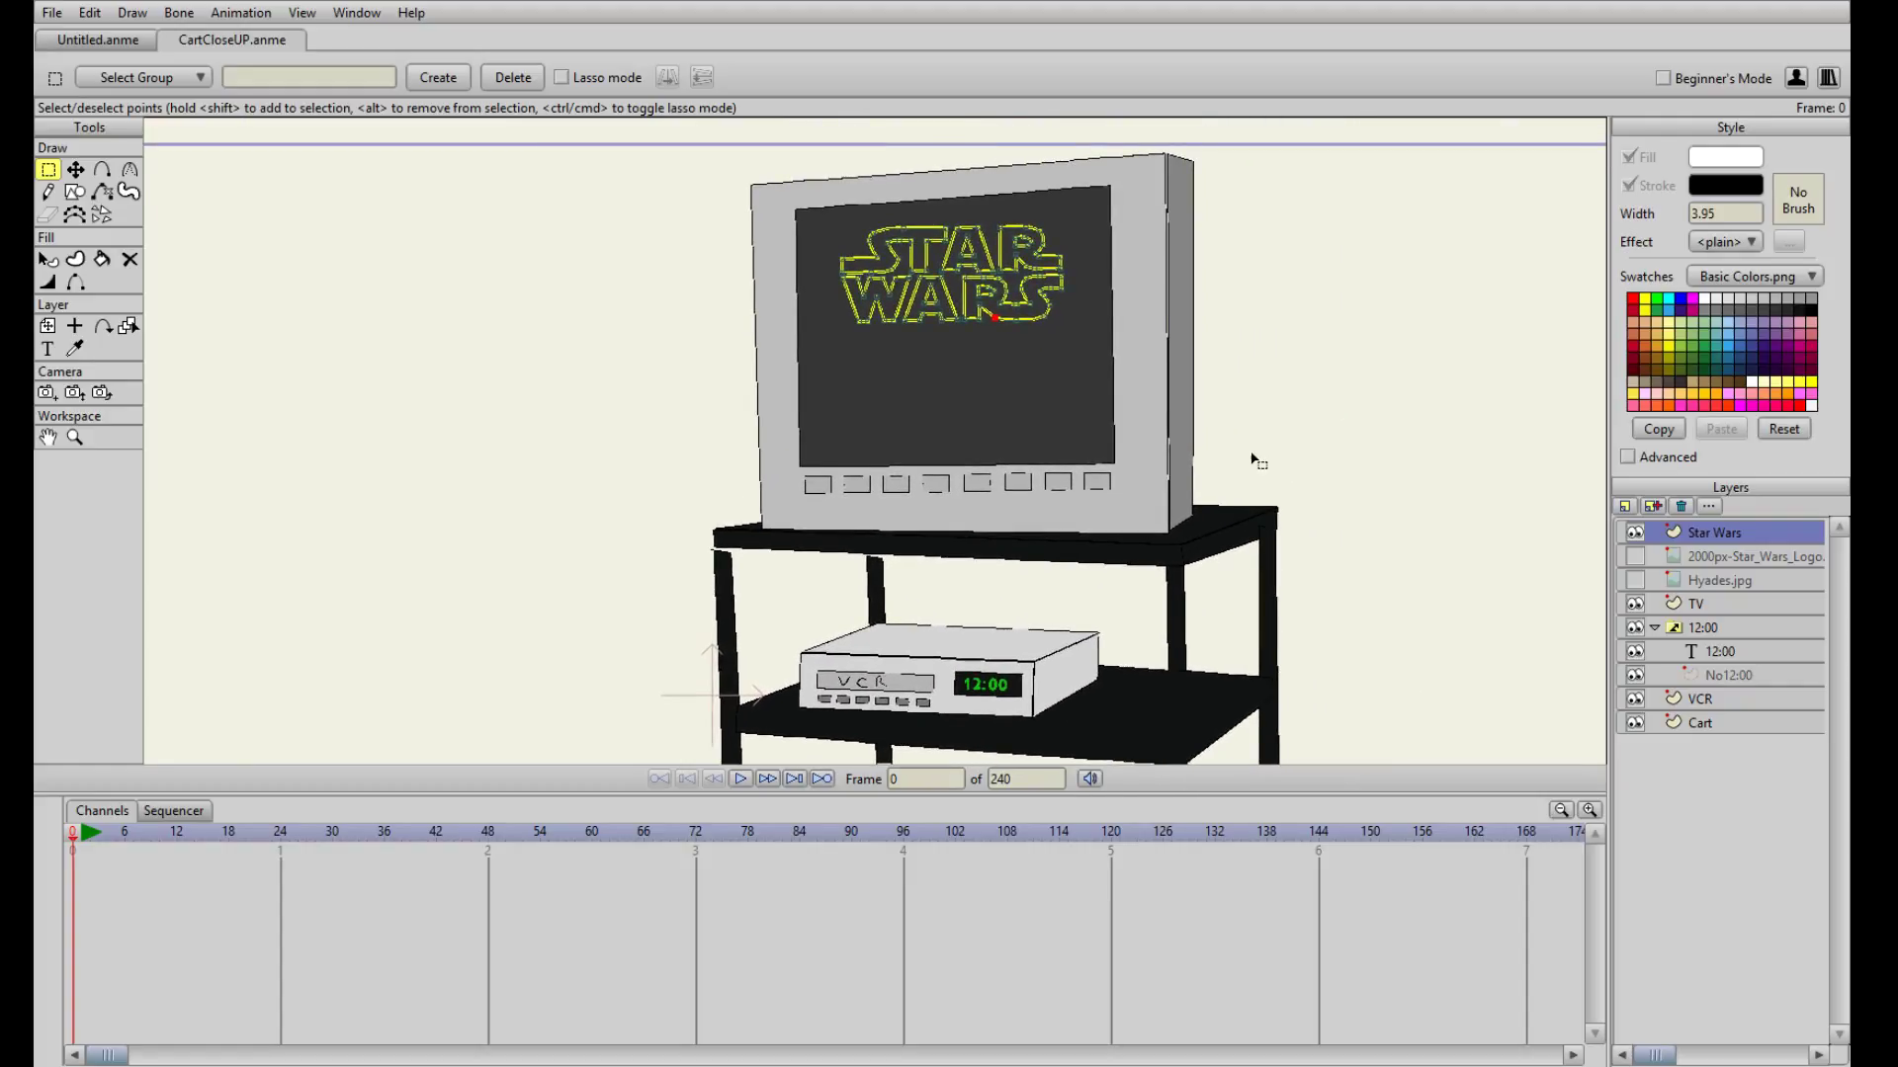
# - Display the 2000px-Star_Wars_Logo reference image over the TV screen for comparison, and hide it again
pyautogui.moveTo(1254, 457); pyautogui.dragTo(1235, 509)
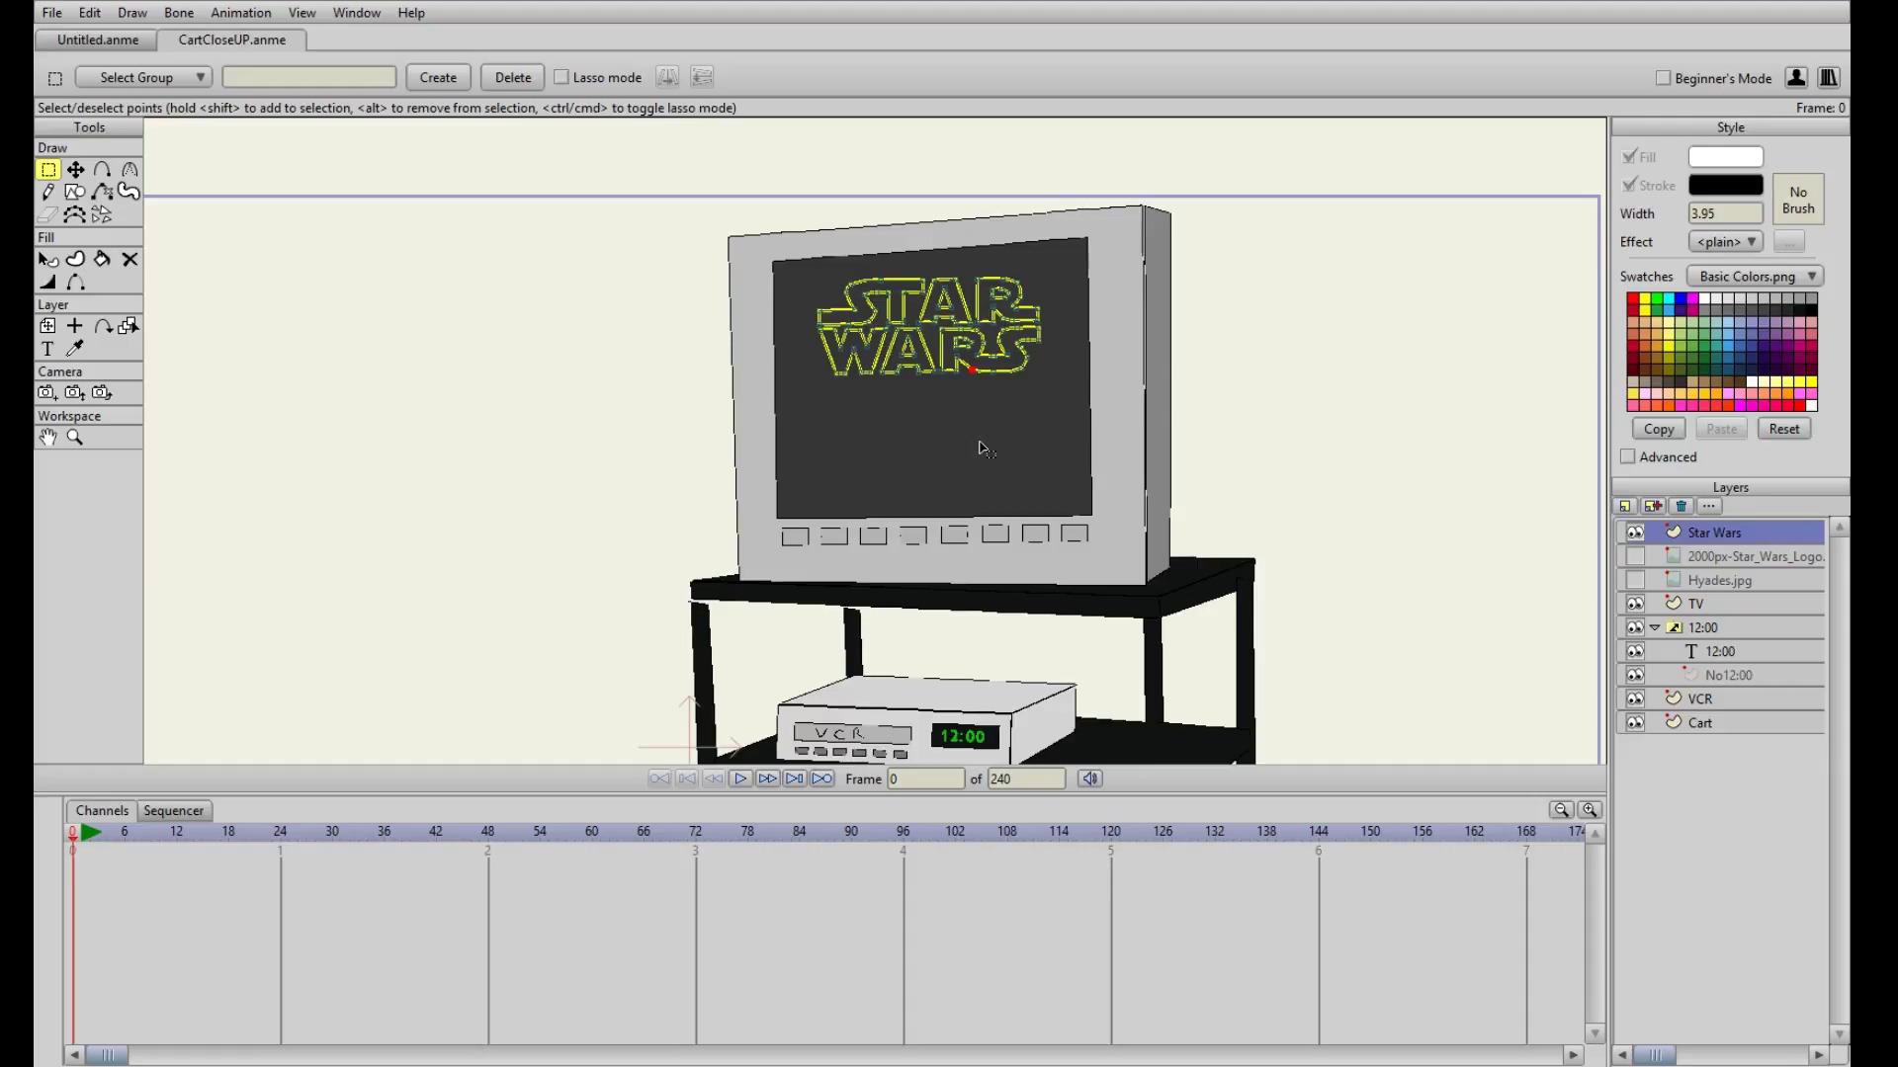
pyautogui.scroll(3, 982, 448)
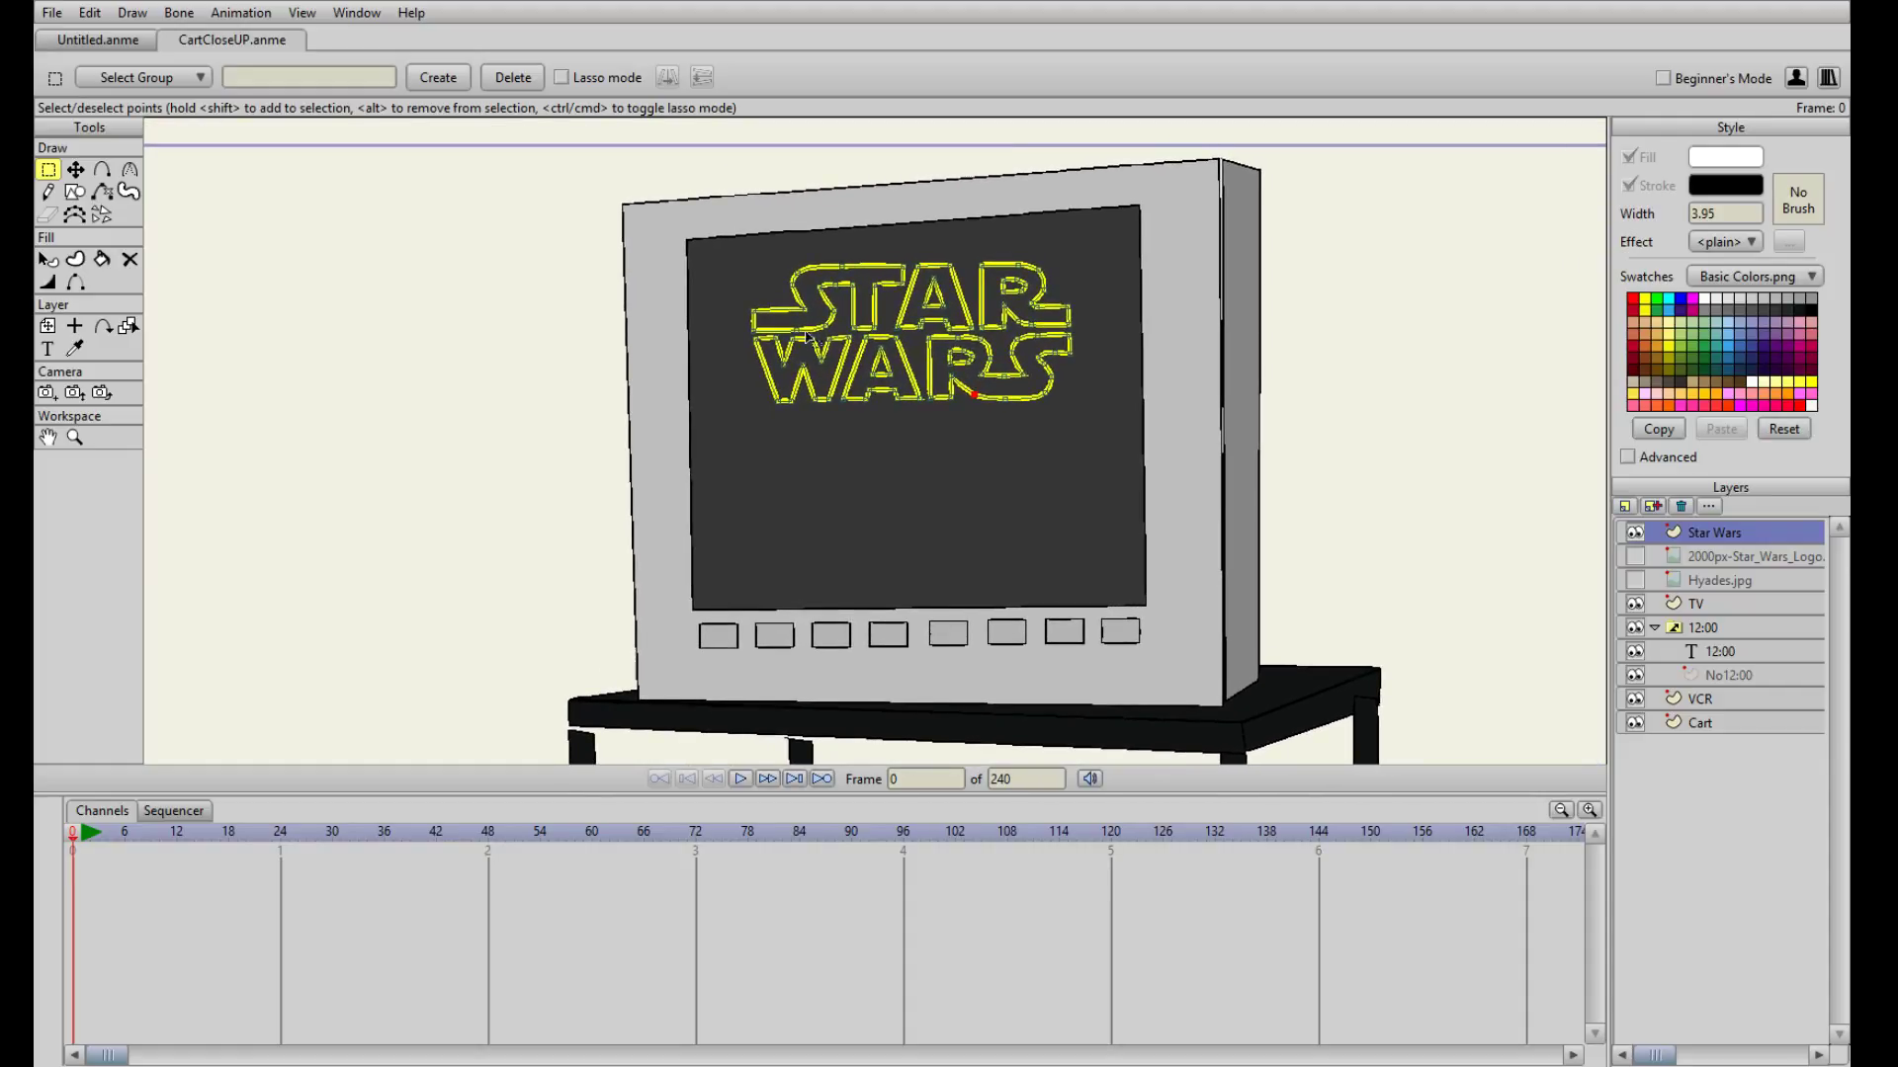
pyautogui.moveTo(1095, 427); pyautogui.dragTo(1029, 453)
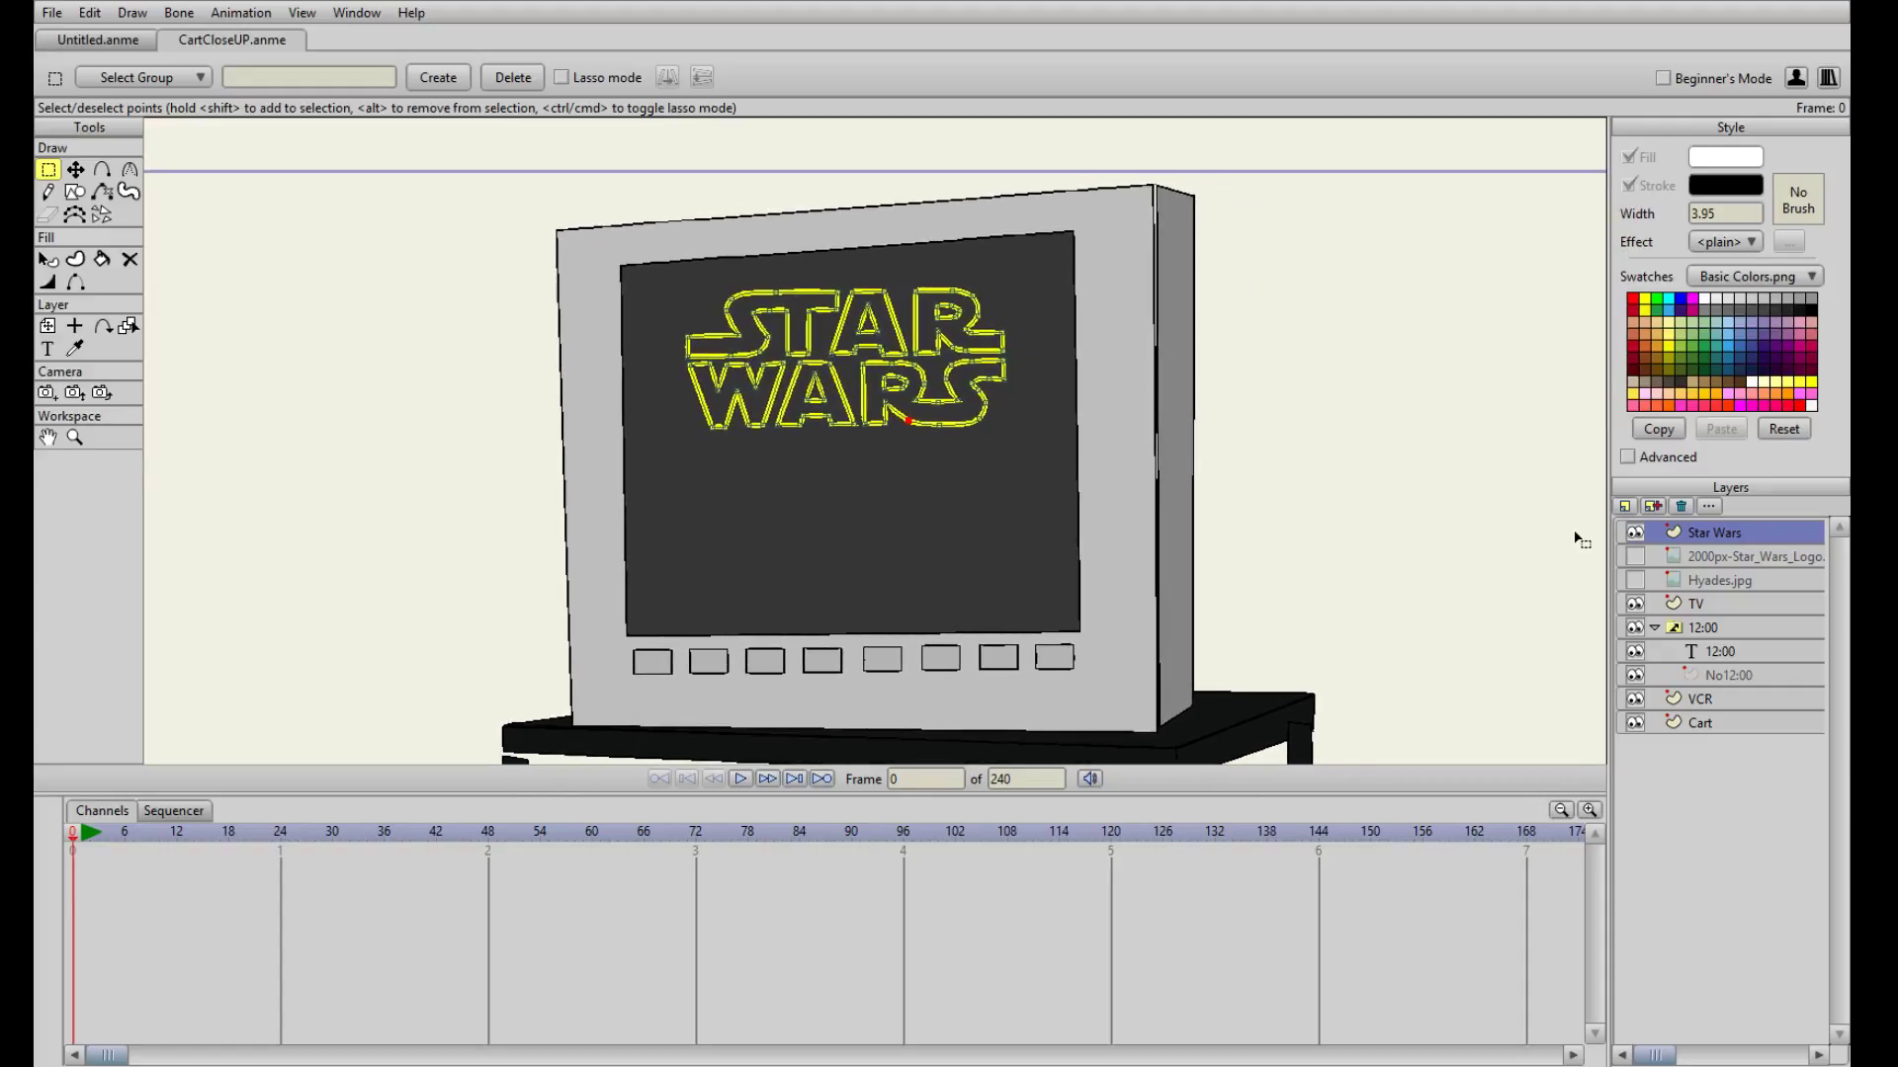
pyautogui.click(1635, 558)
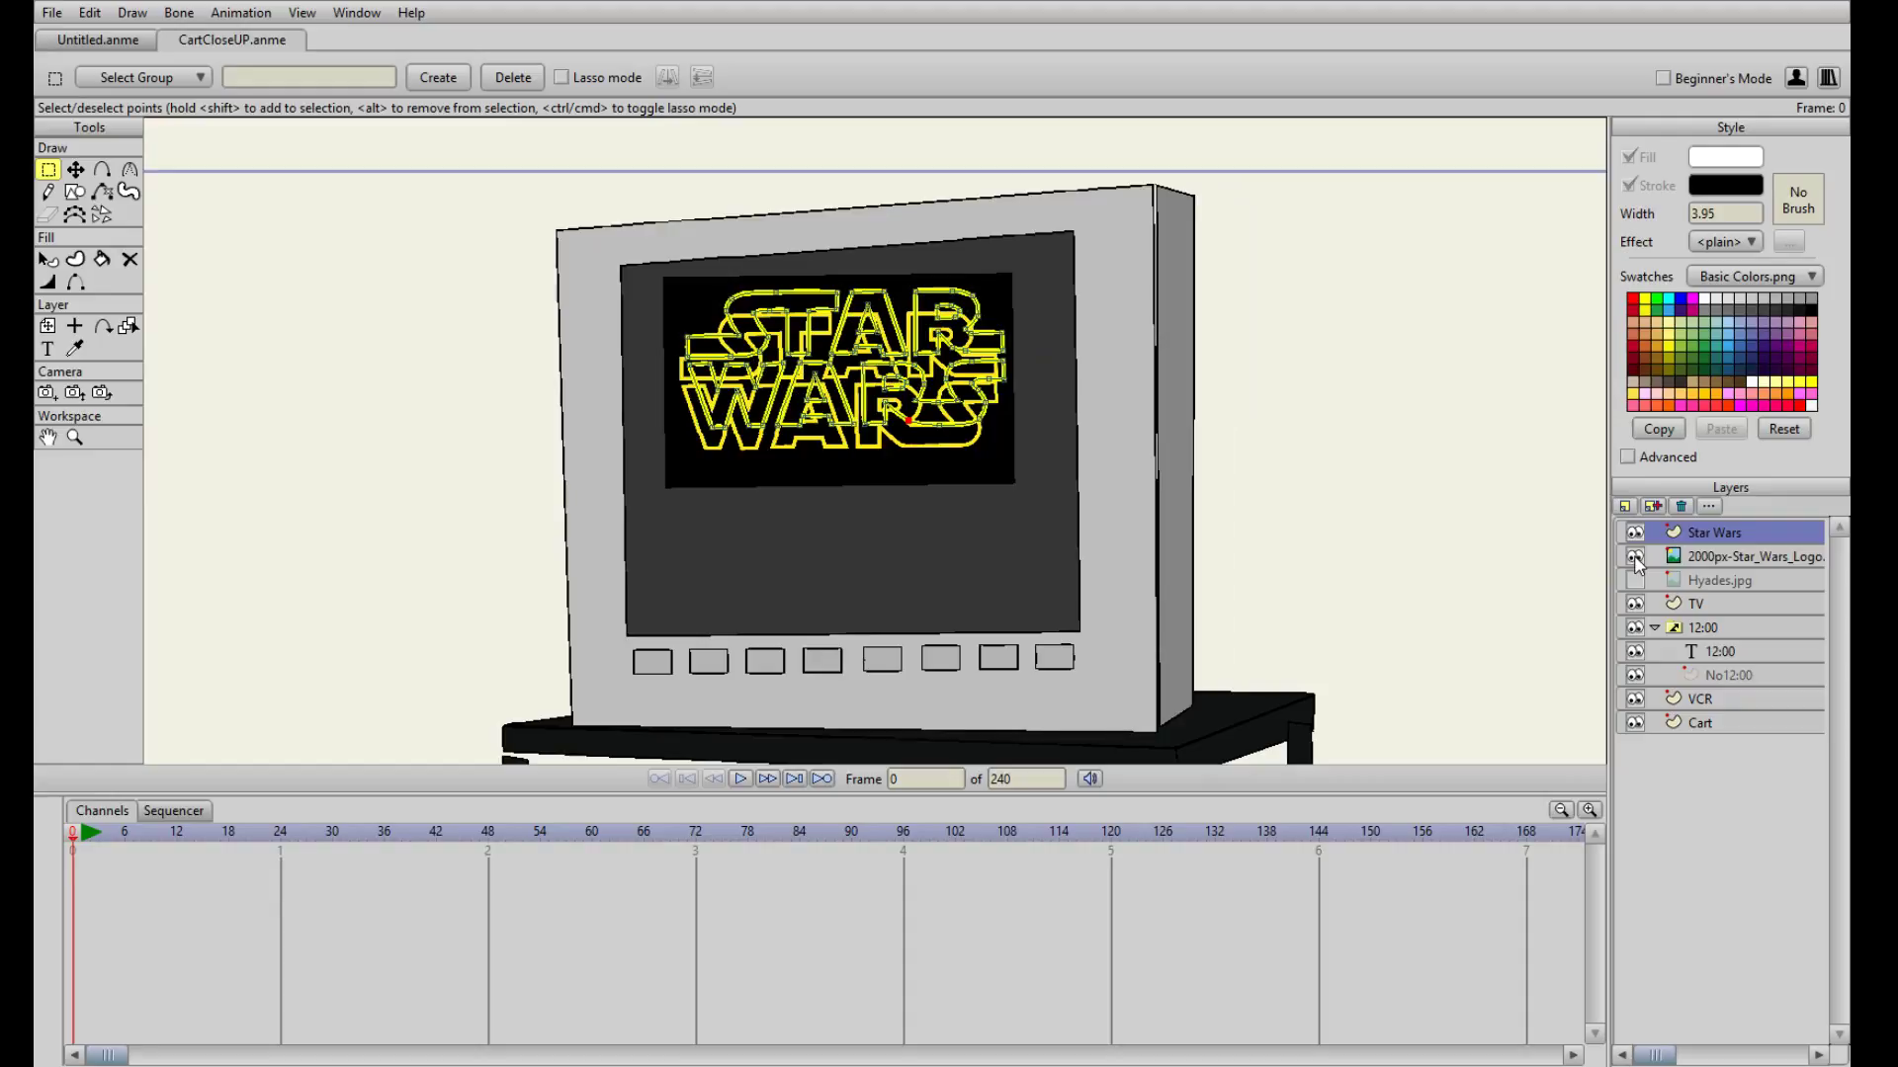
pyautogui.scroll(2, 973, 460)
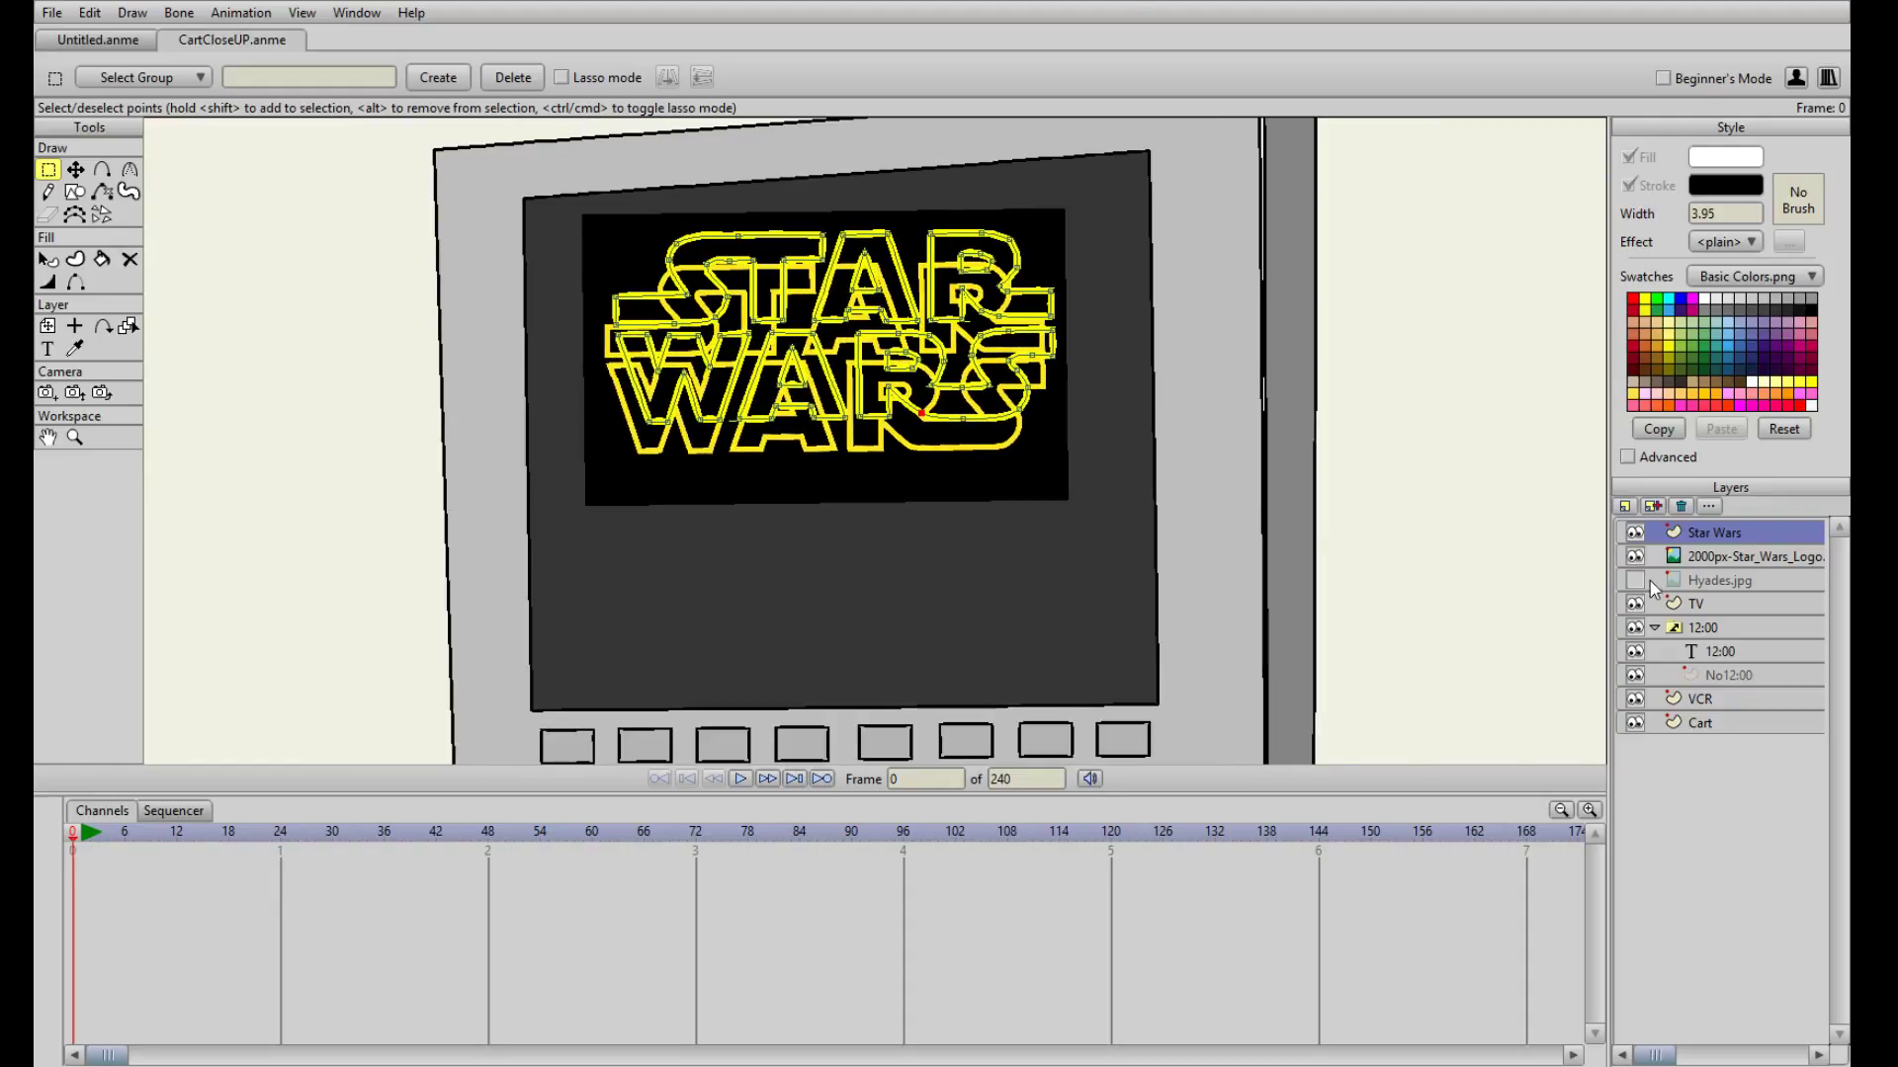
pyautogui.click(1636, 557)
# - Display the Hyades.jpg starfield layer on the TV screen to examine it behind the logo, and hide it again
pyautogui.click(1638, 582)
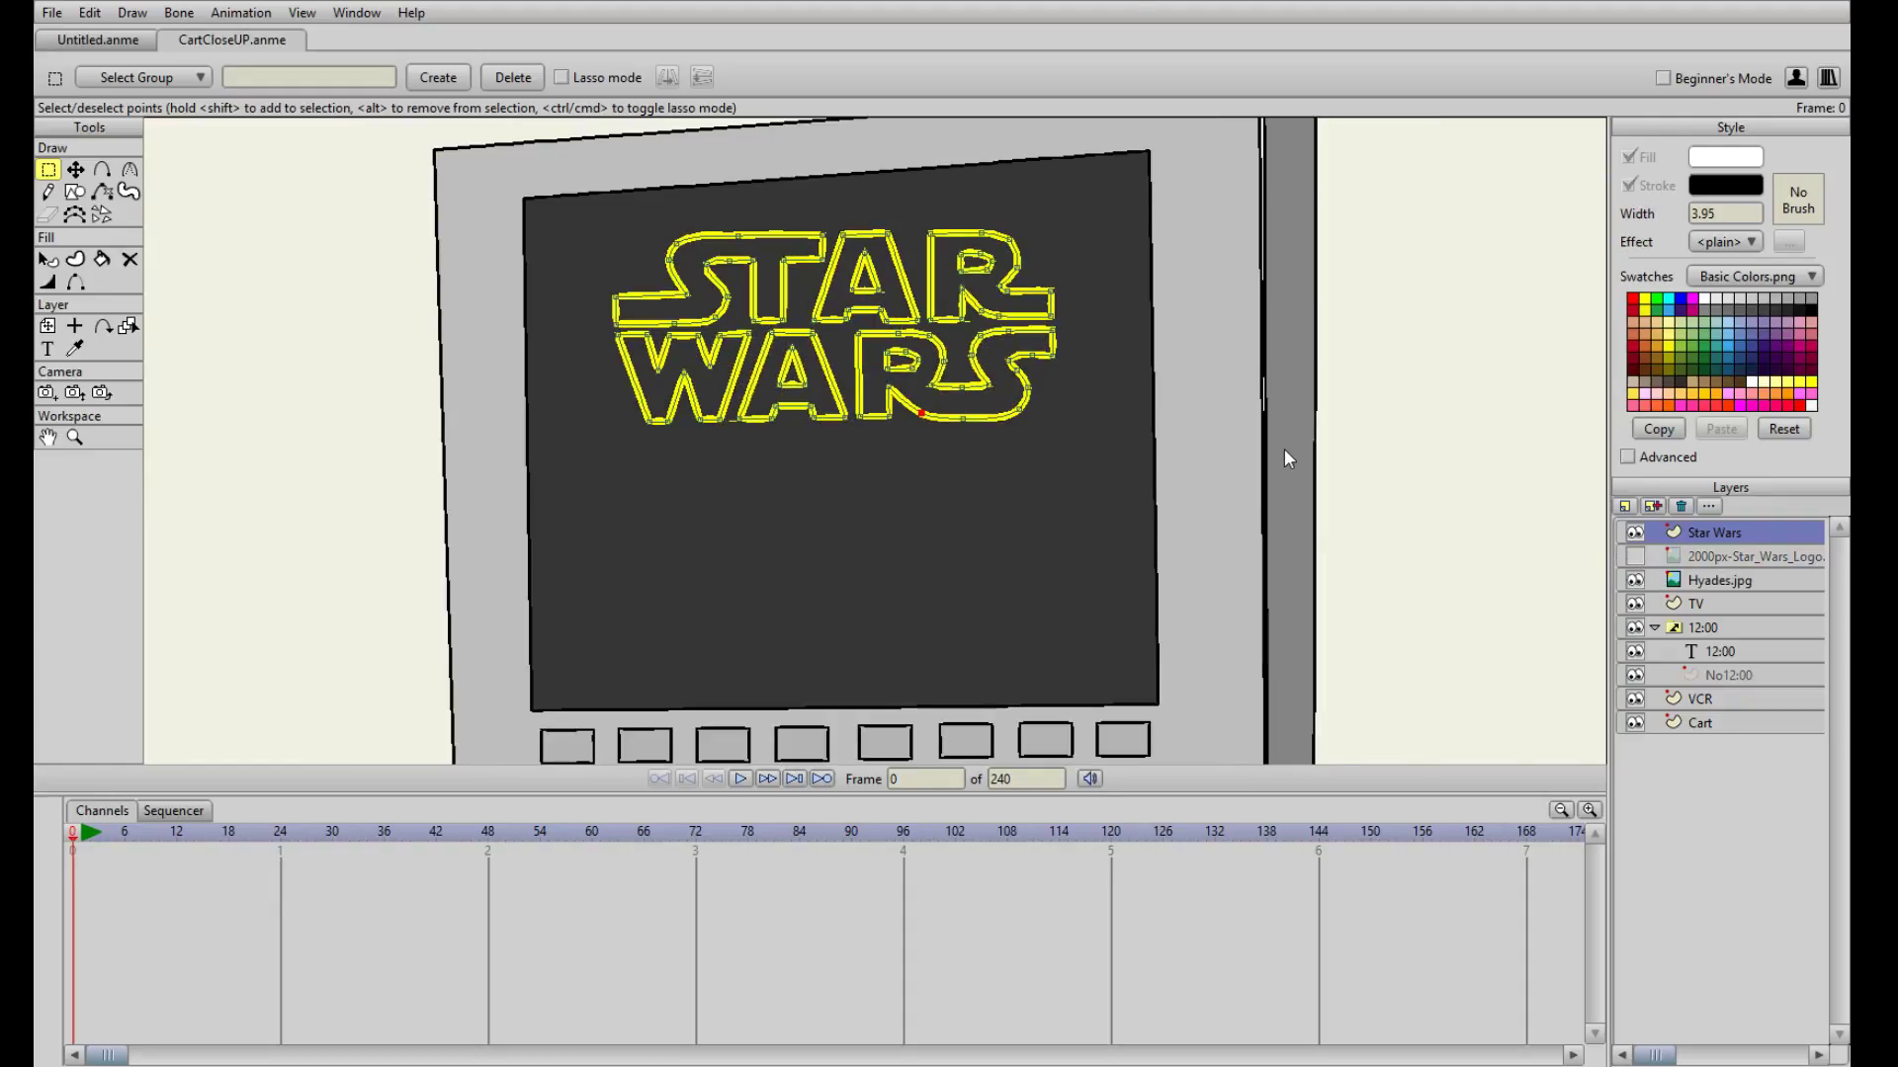
pyautogui.scroll(-5, 1358, 478)
pyautogui.scroll(6, 1344, 484)
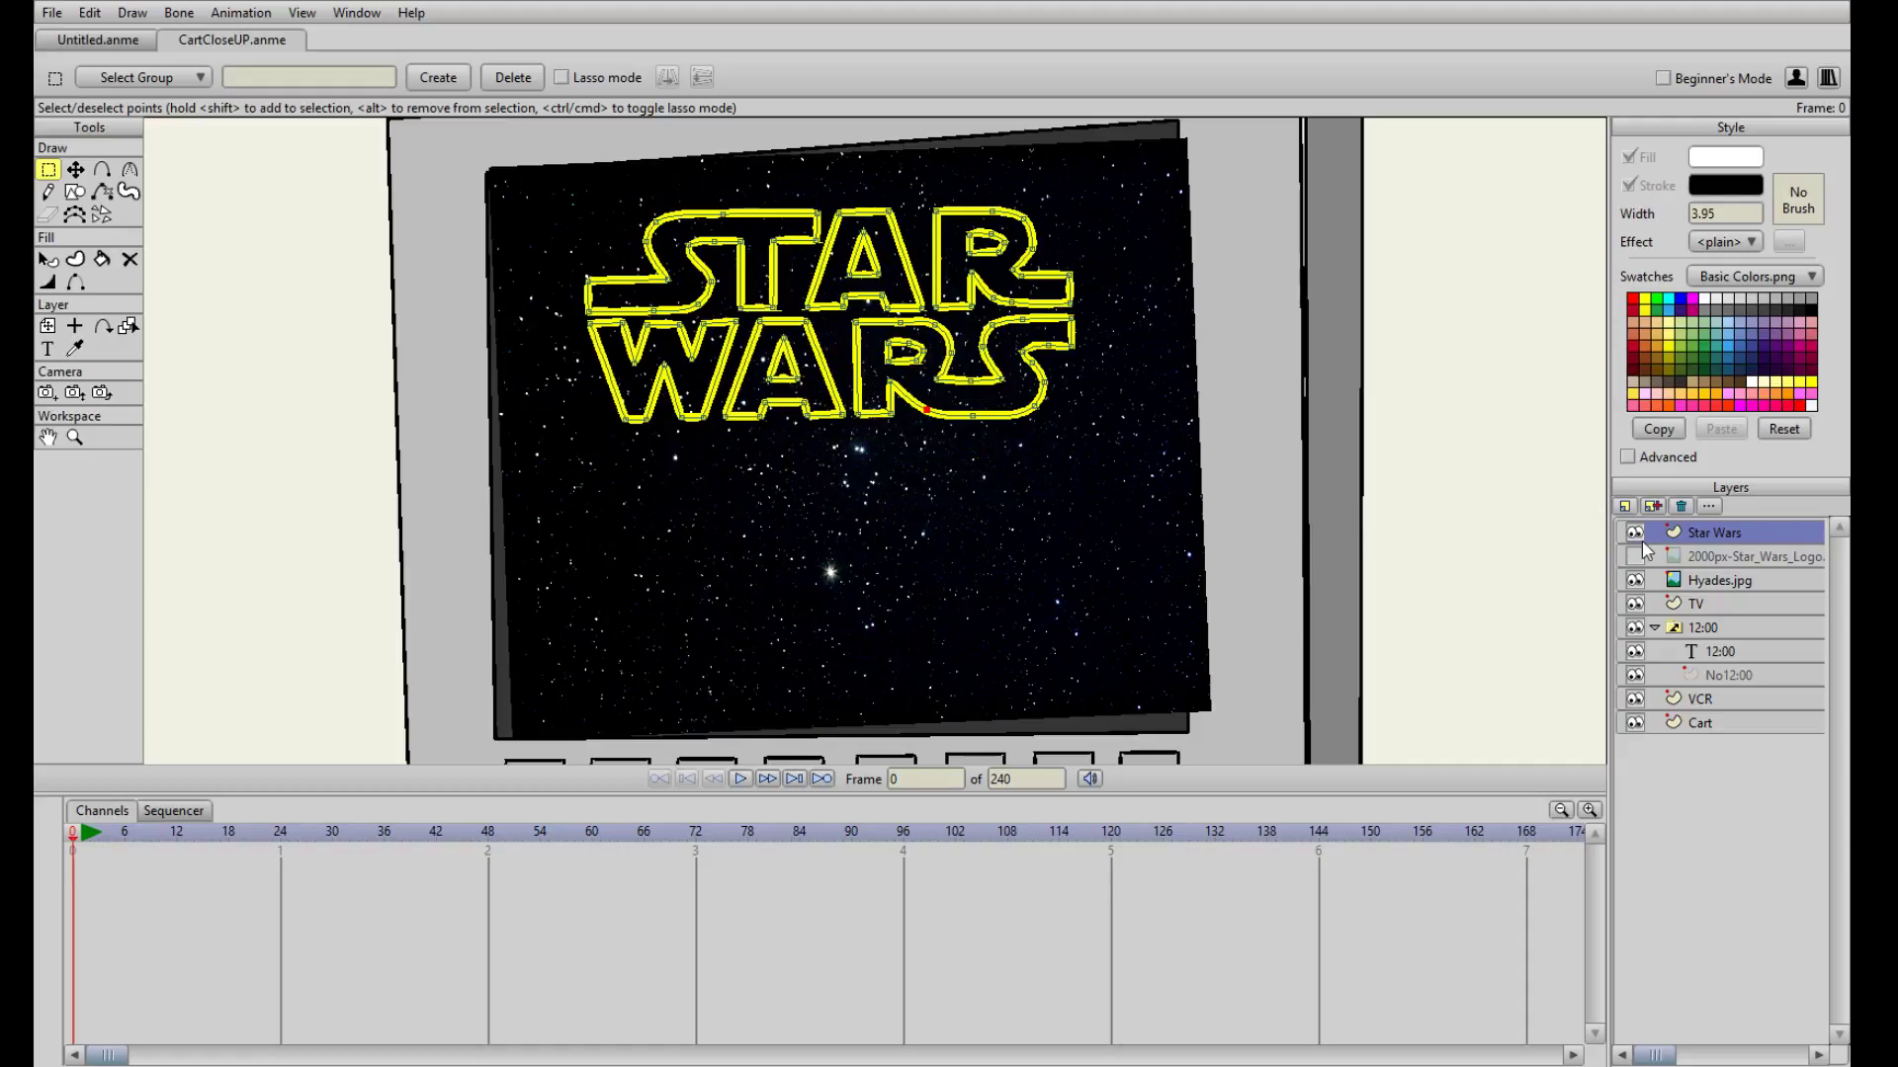
pyautogui.click(1635, 581)
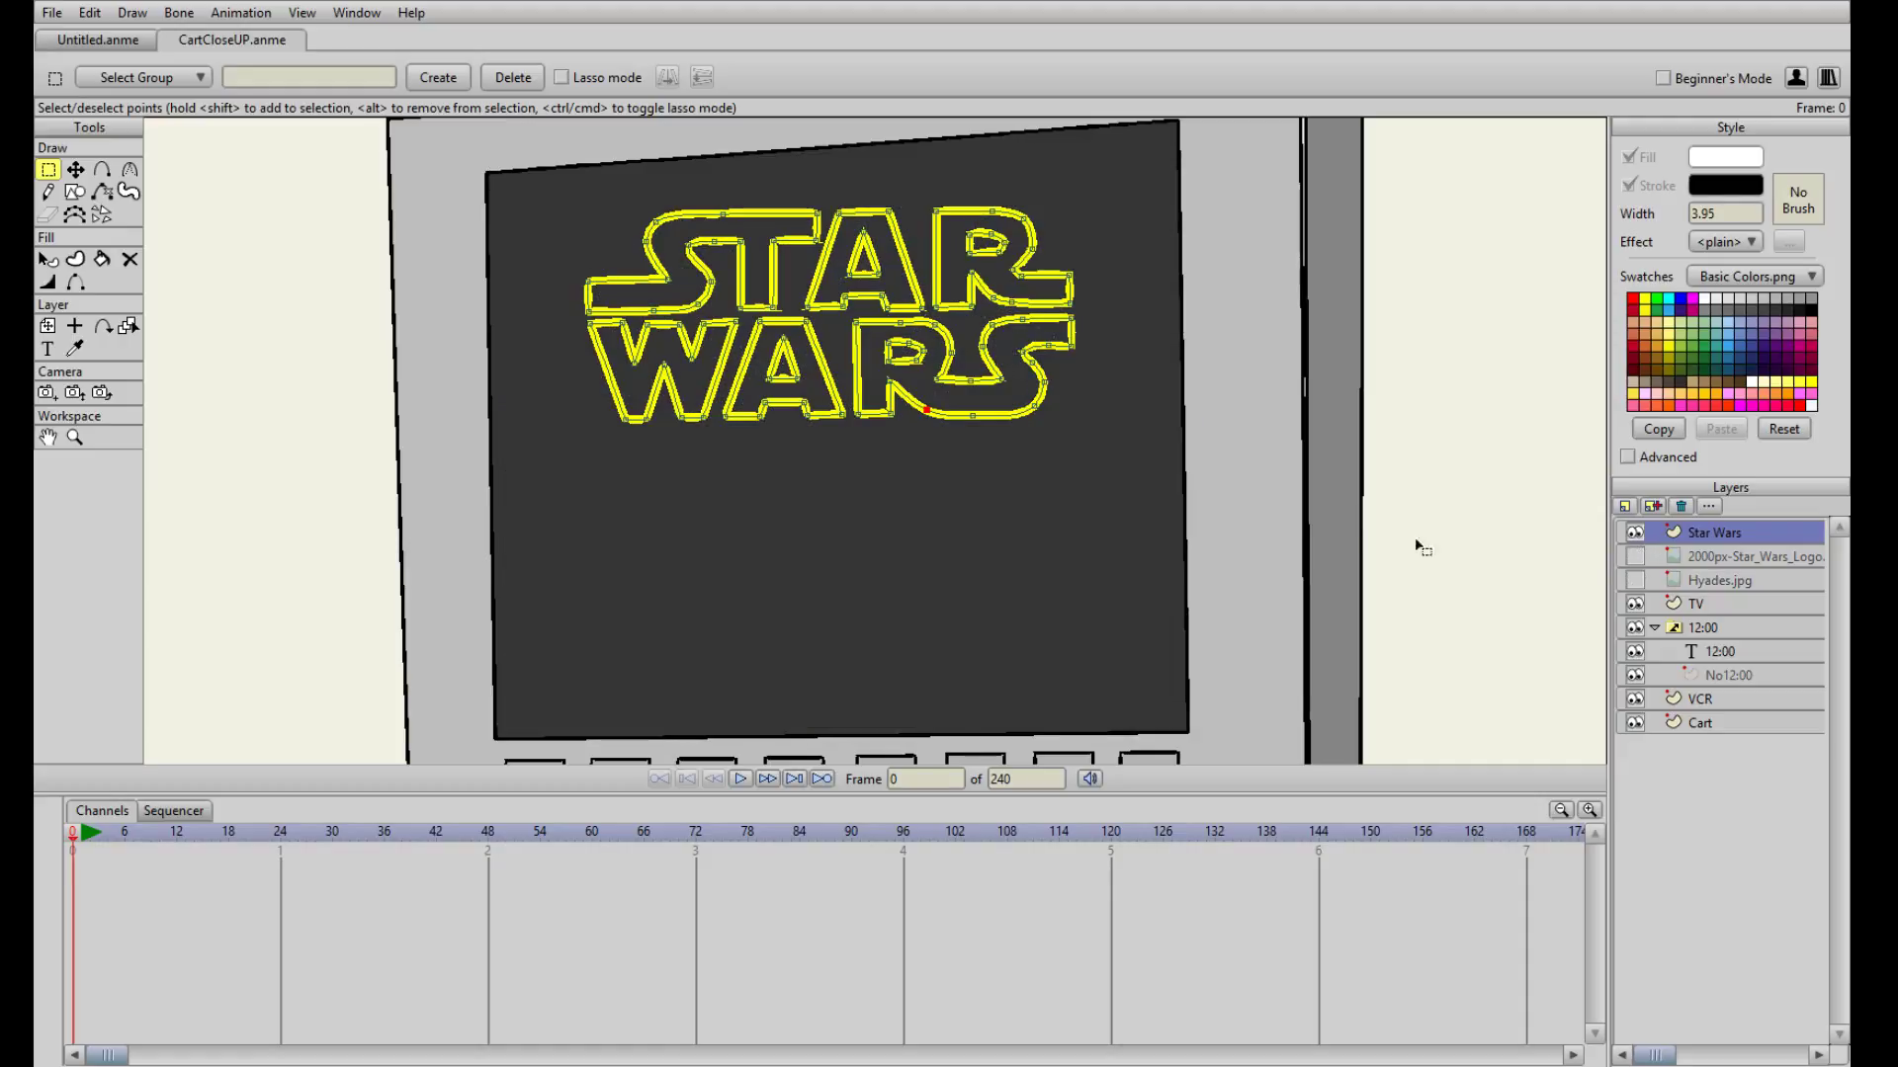
# - Import opening crawltext.jpg as an image layer above the Star Wars layer and move it toward the TV
pyautogui.click(55, 14)
pyautogui.click(1632, 508)
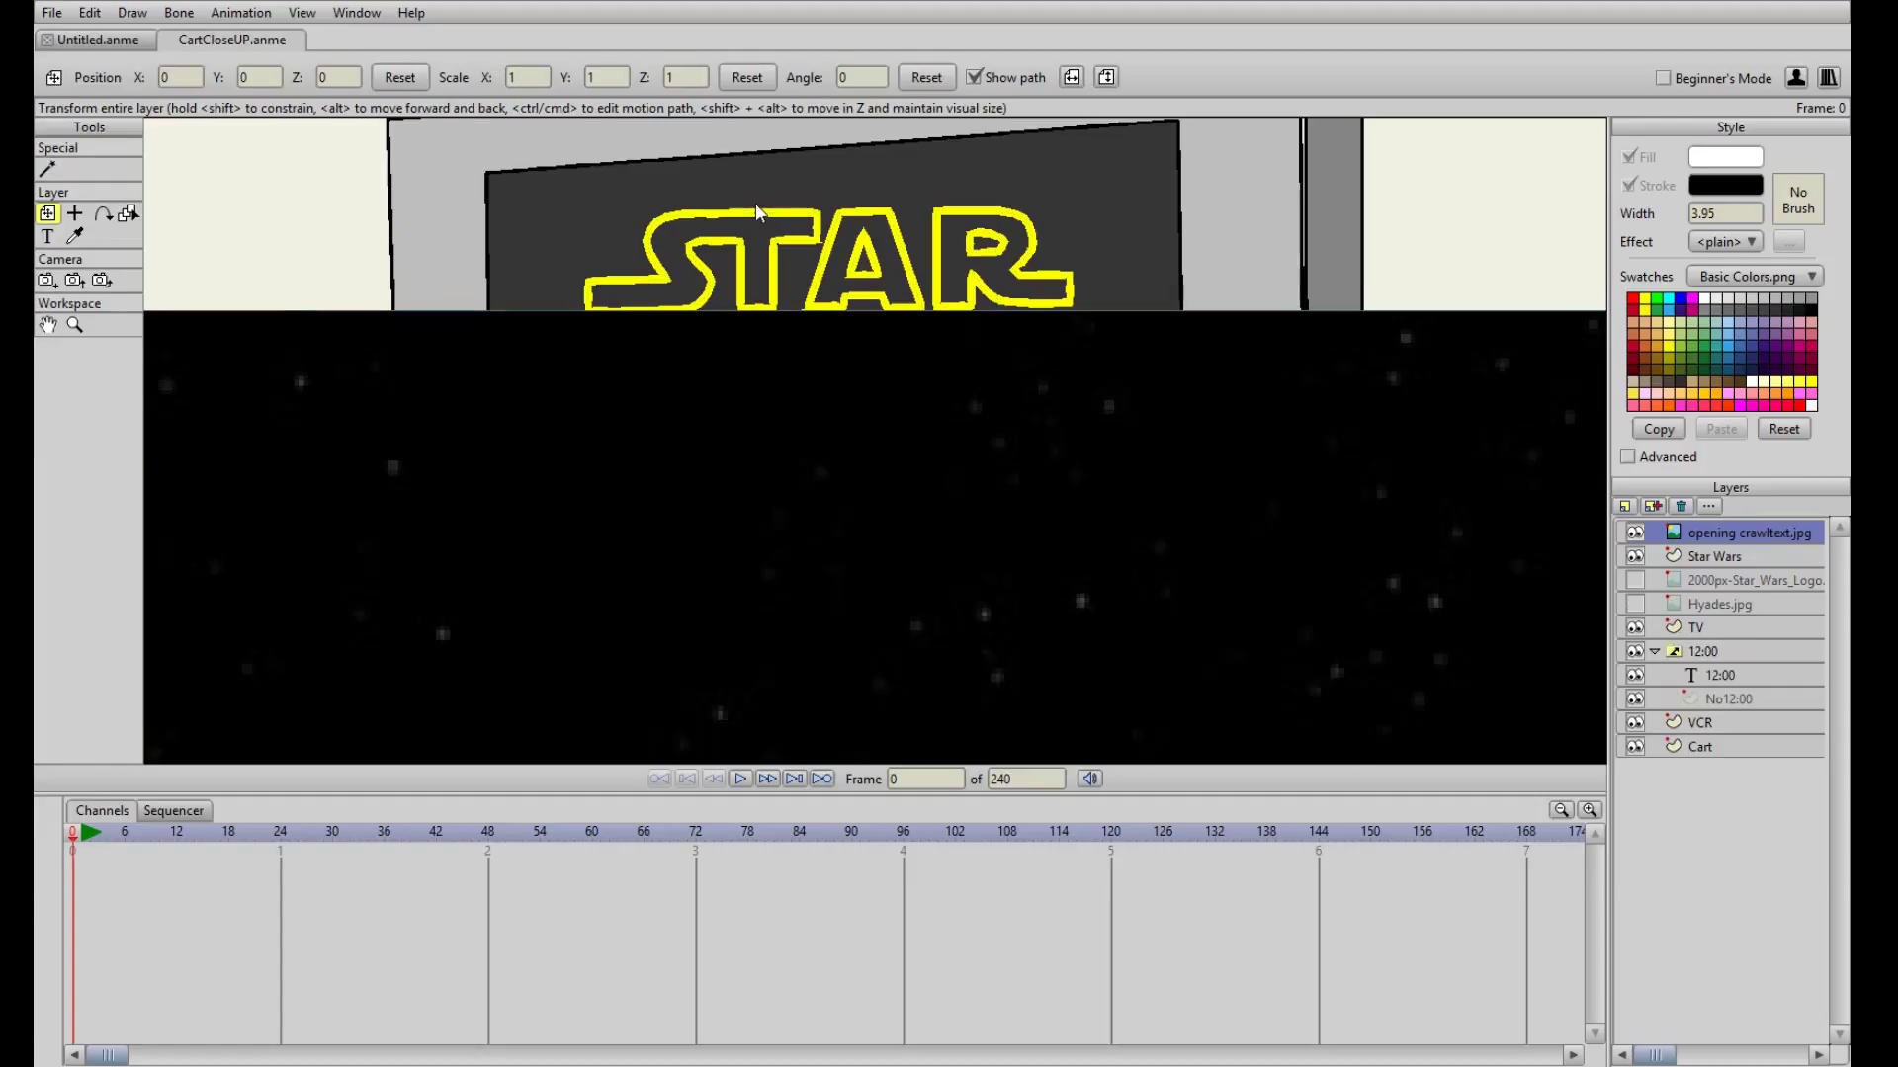
pyautogui.scroll(-3, 1203, 467)
pyautogui.moveTo(966, 589); pyautogui.dragTo(1110, 436)
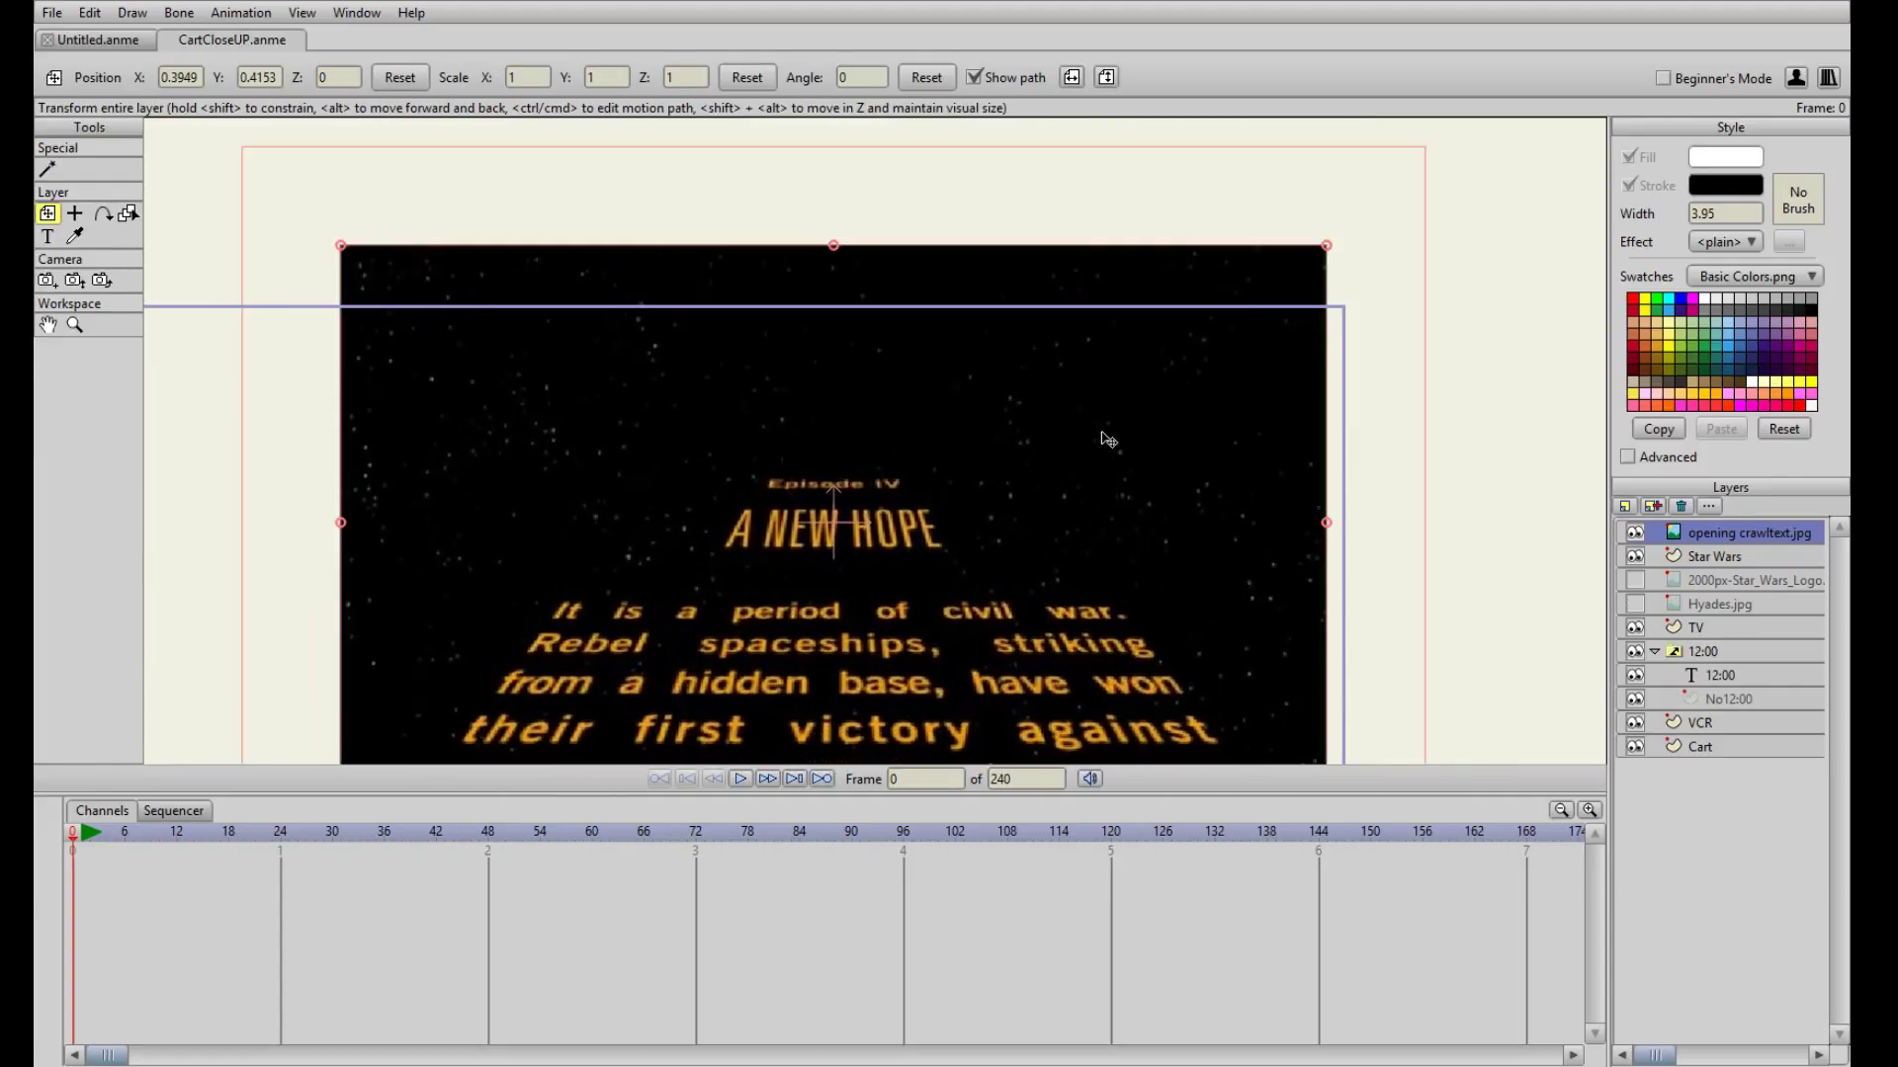
# - Scale the opening crawl image to about 0.46 and position it over the TV at about X 0.46, Y 0.49
pyautogui.moveTo(340, 245); pyautogui.dragTo(667, 394)
pyautogui.moveTo(835, 492); pyautogui.dragTo(858, 450)
pyautogui.scroll(3, 858, 450)
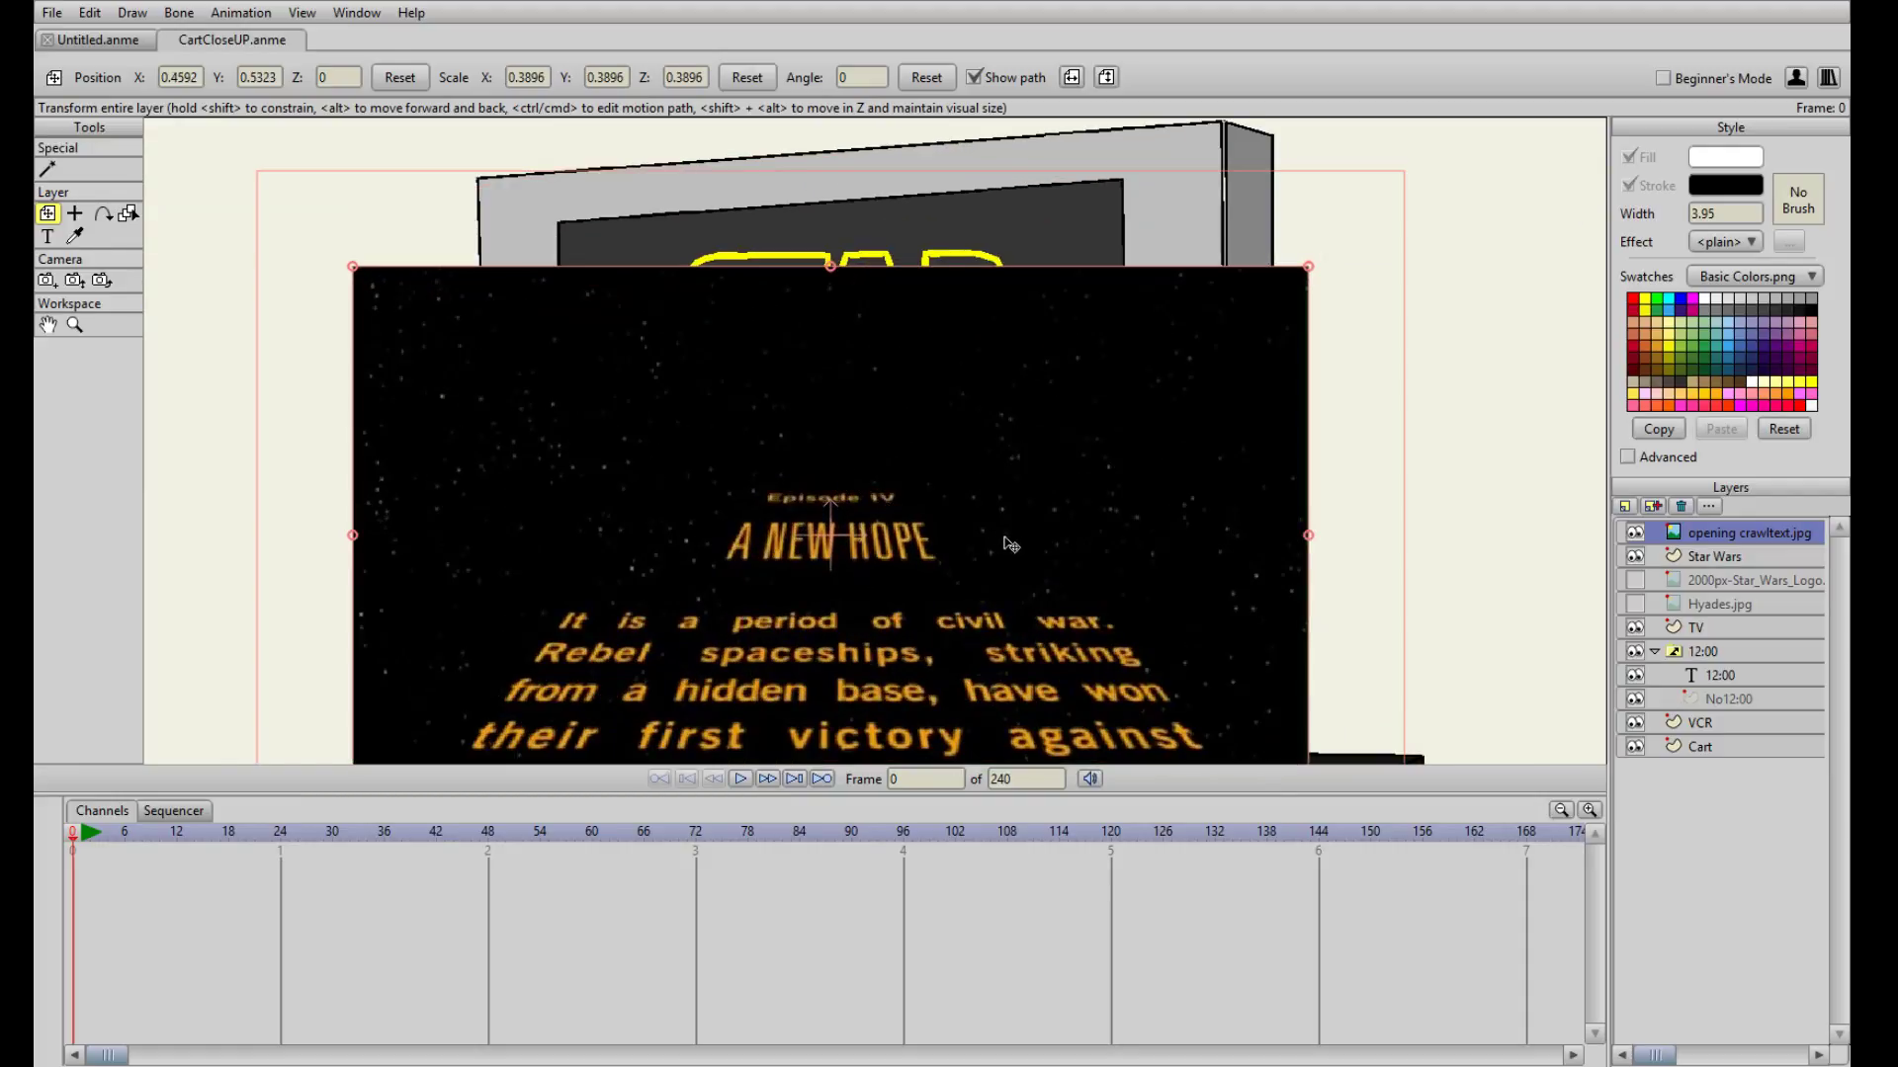
pyautogui.scroll(-2, 1005, 547)
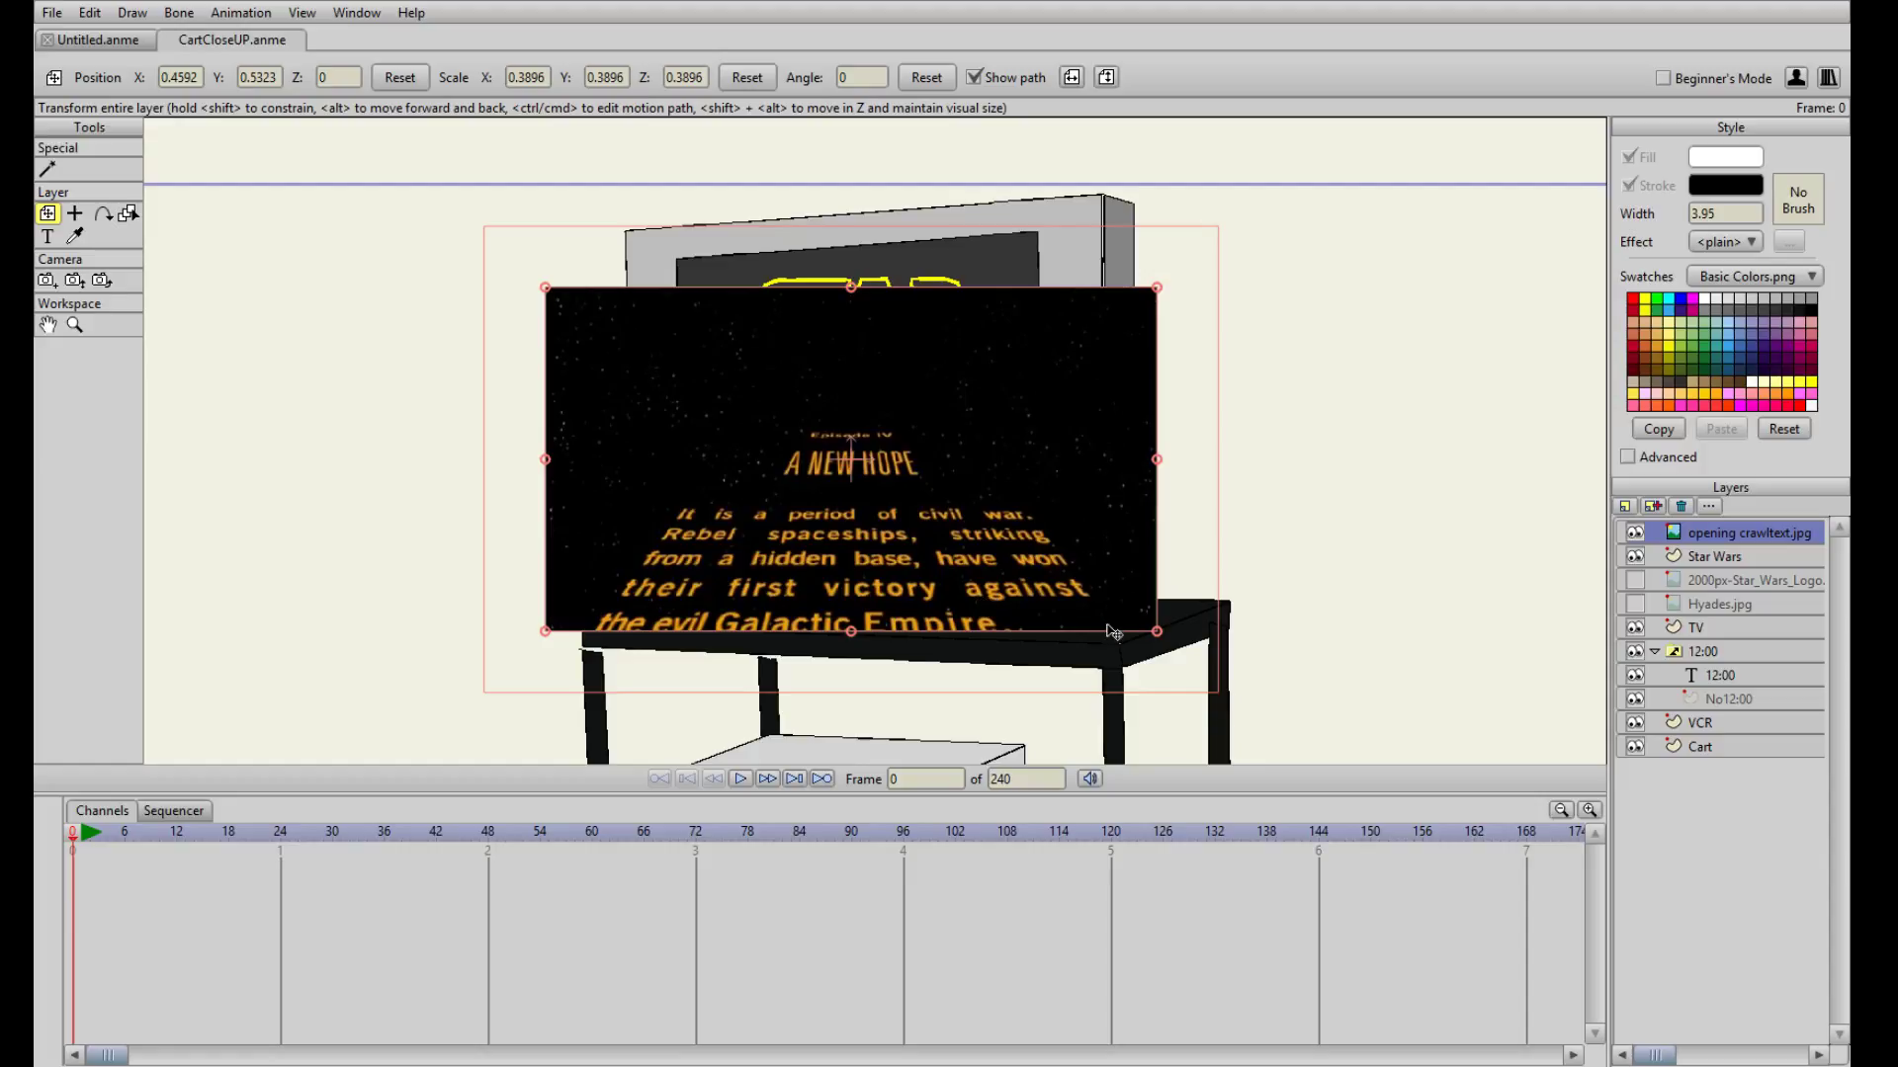
pyautogui.moveTo(883, 478); pyautogui.dragTo(905, 511)
pyautogui.moveTo(1175, 655); pyautogui.dragTo(1209, 697)
pyautogui.moveTo(988, 532)
pyautogui.mouseDown()
pyautogui.moveTo(984, 635)
pyautogui.moveTo(971, 521)
pyautogui.mouseUp()
pyautogui.scroll(3, 971, 521)
pyautogui.scroll(-1, 971, 521)
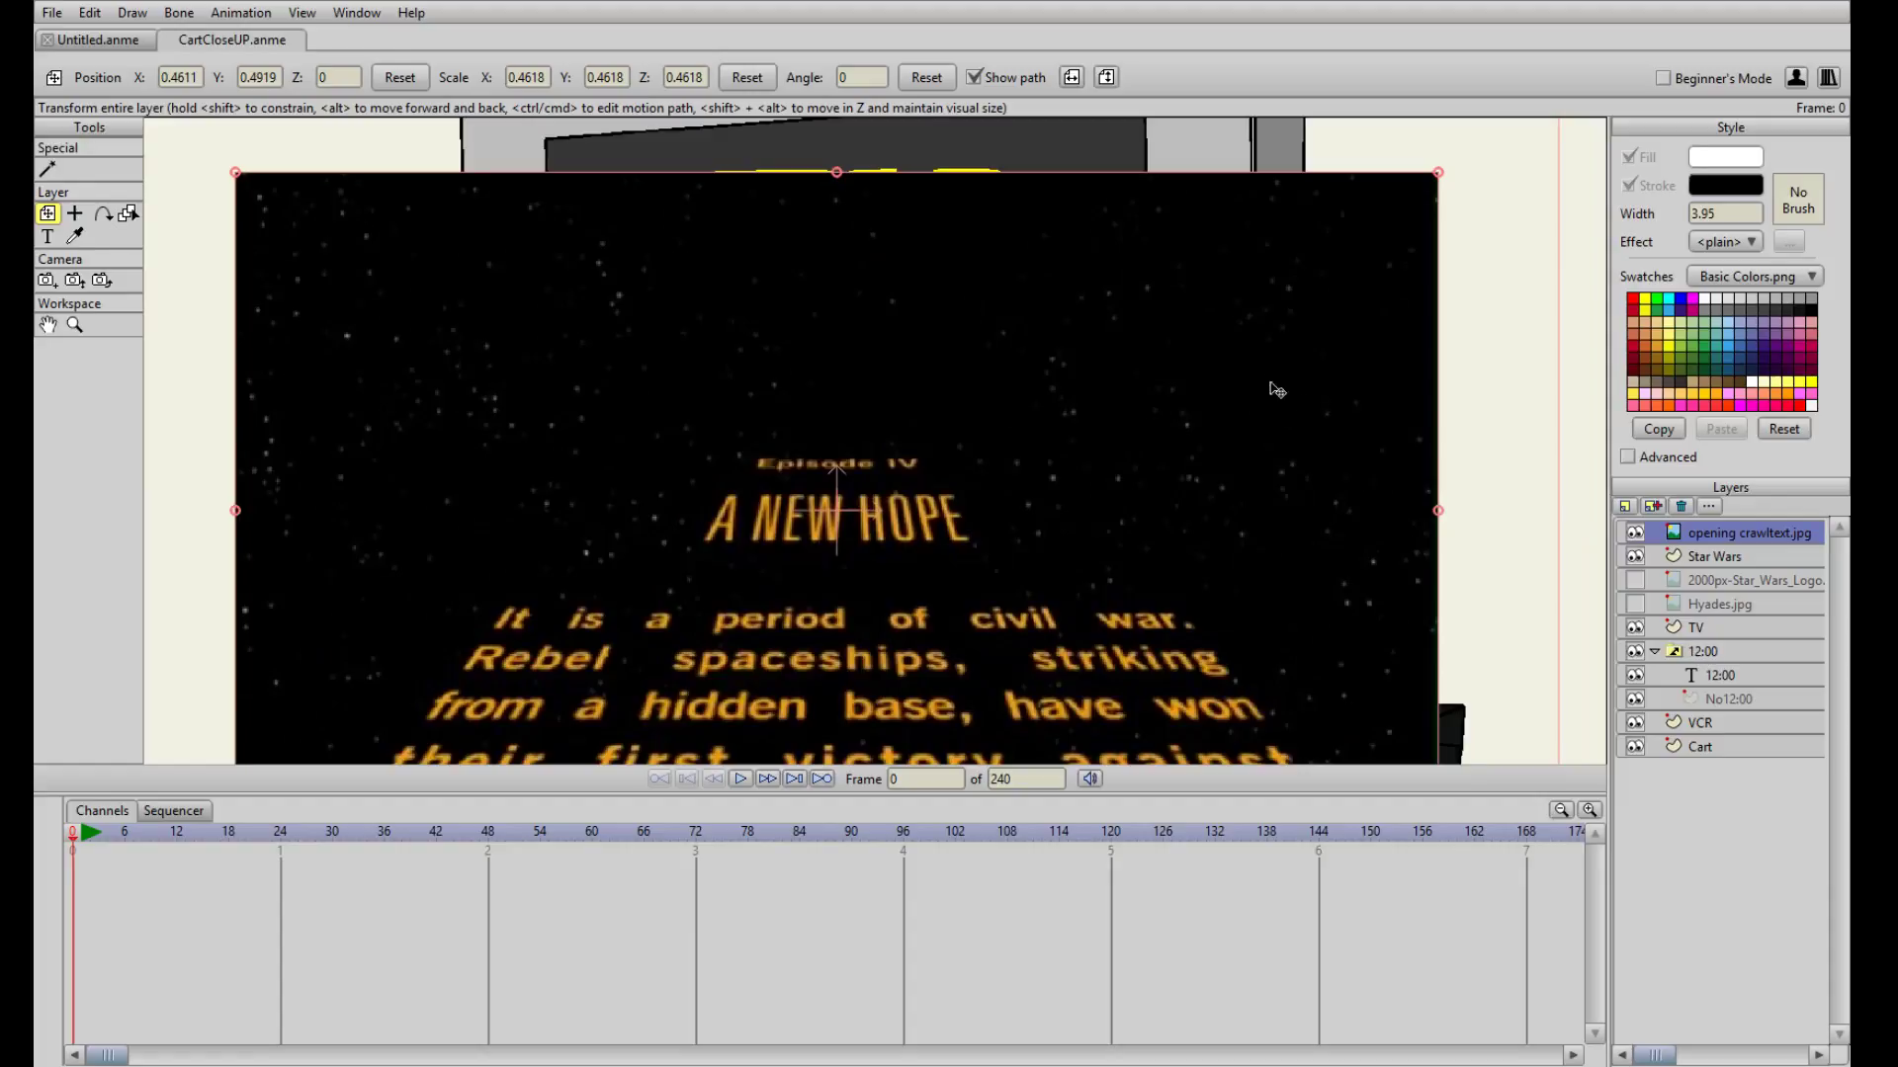
# - Hide the opening crawltext.jpg layer and sample the Star Wars logo's yellow stroke style, width 2, with the Eyedropper
pyautogui.click(1635, 534)
pyautogui.scroll(1, 1225, 431)
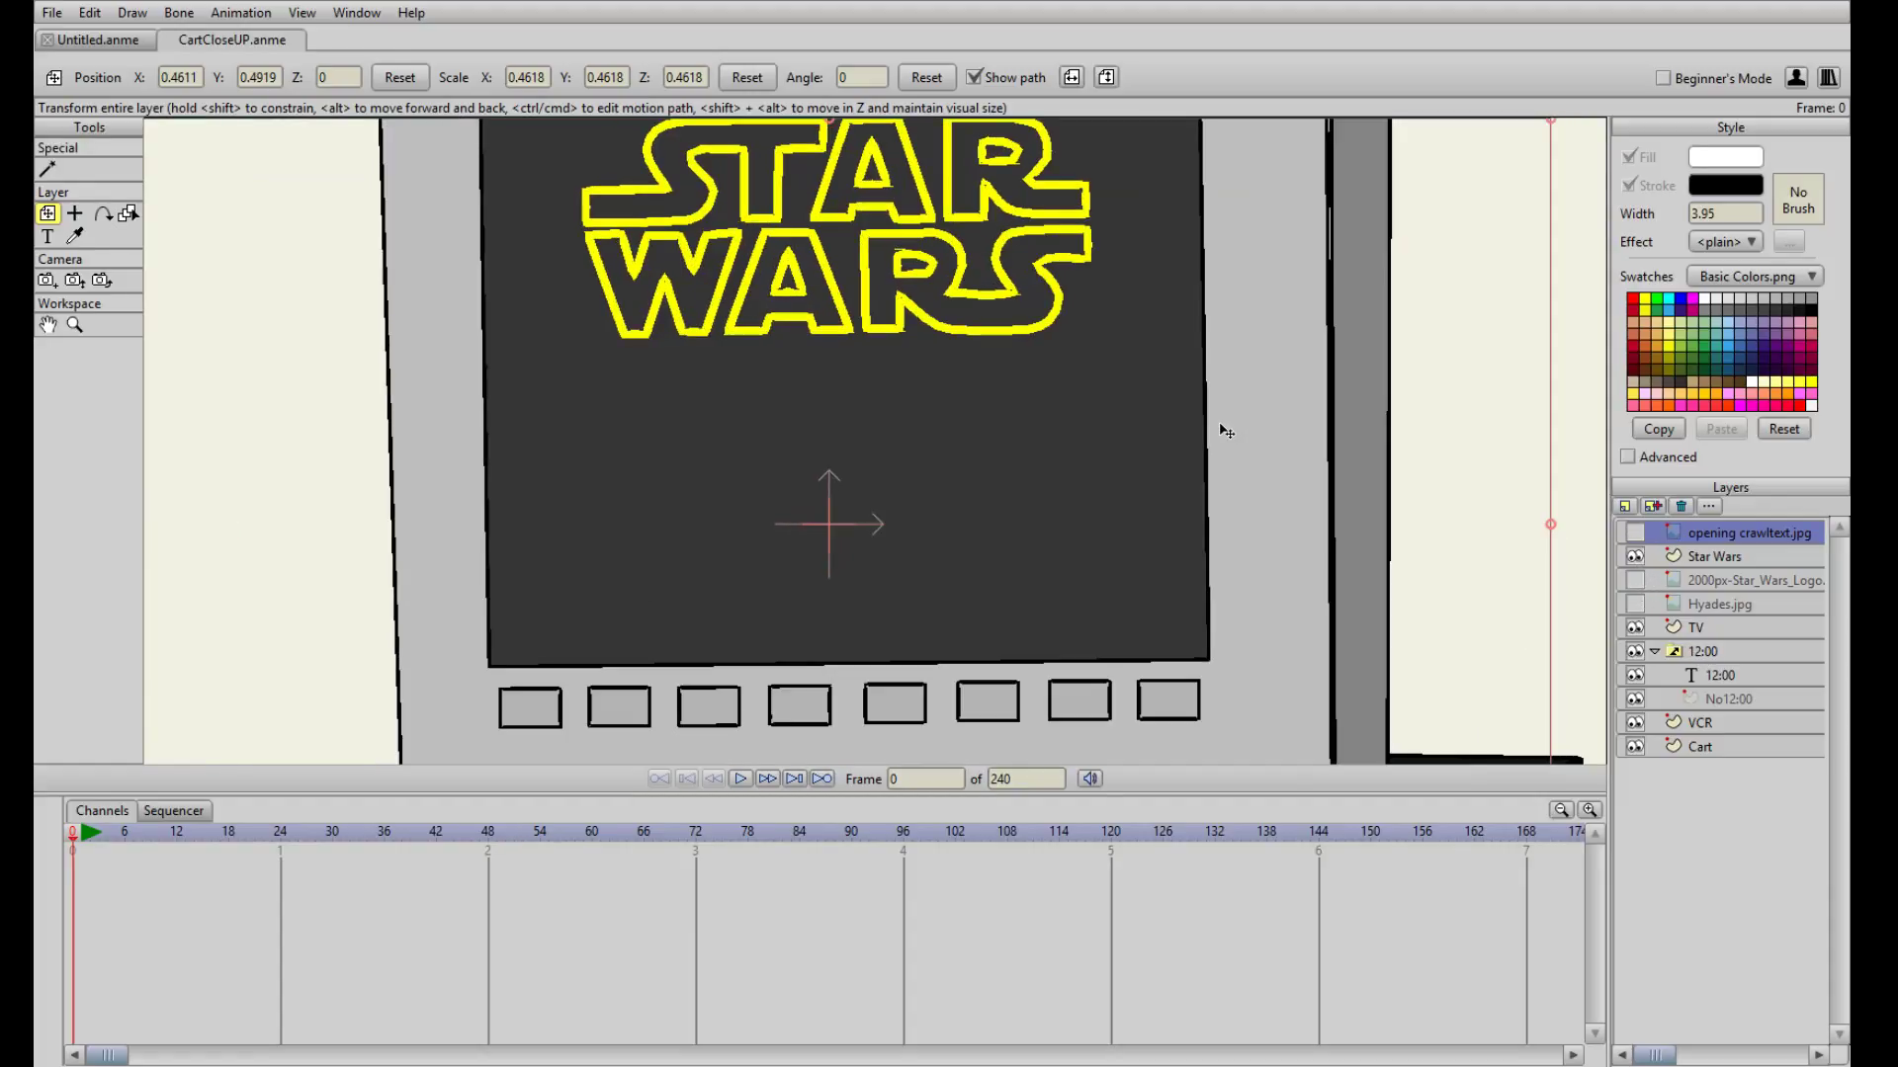
pyautogui.scroll(-2, 1226, 431)
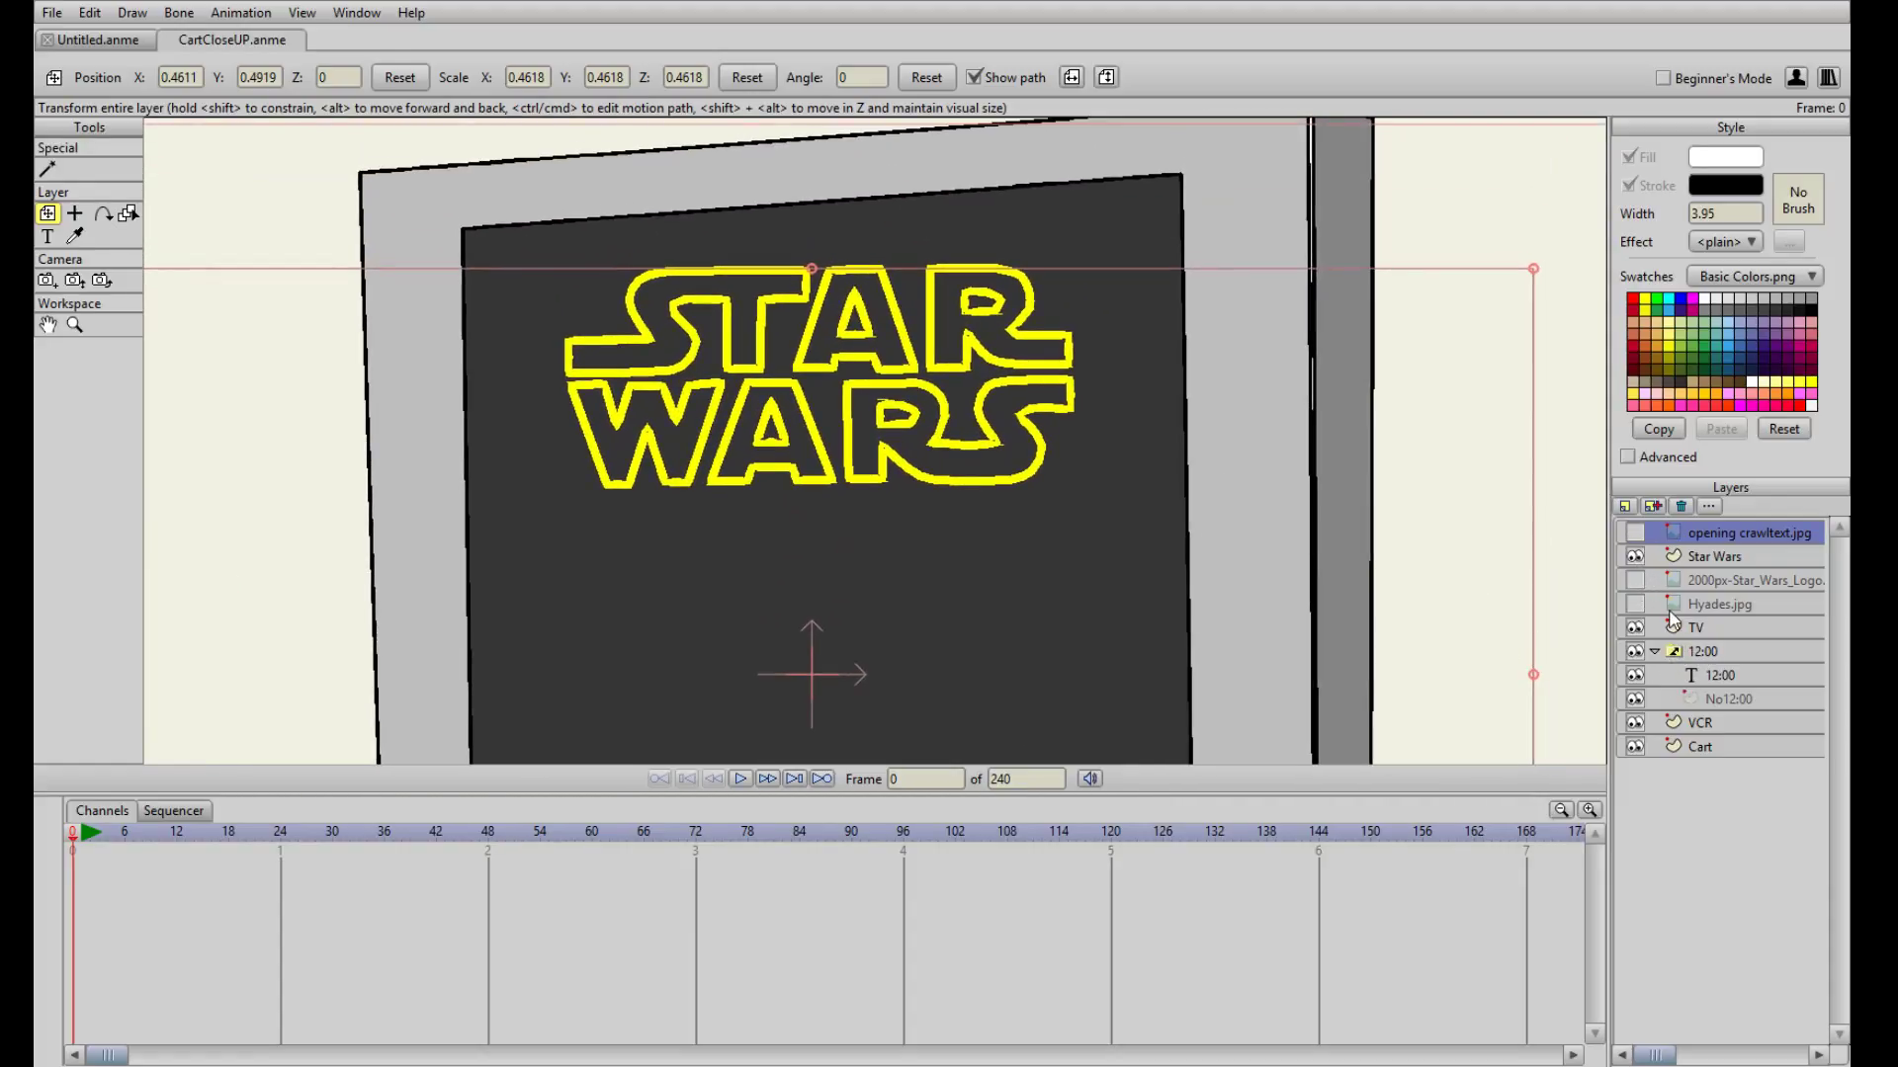
pyautogui.click(1660, 659)
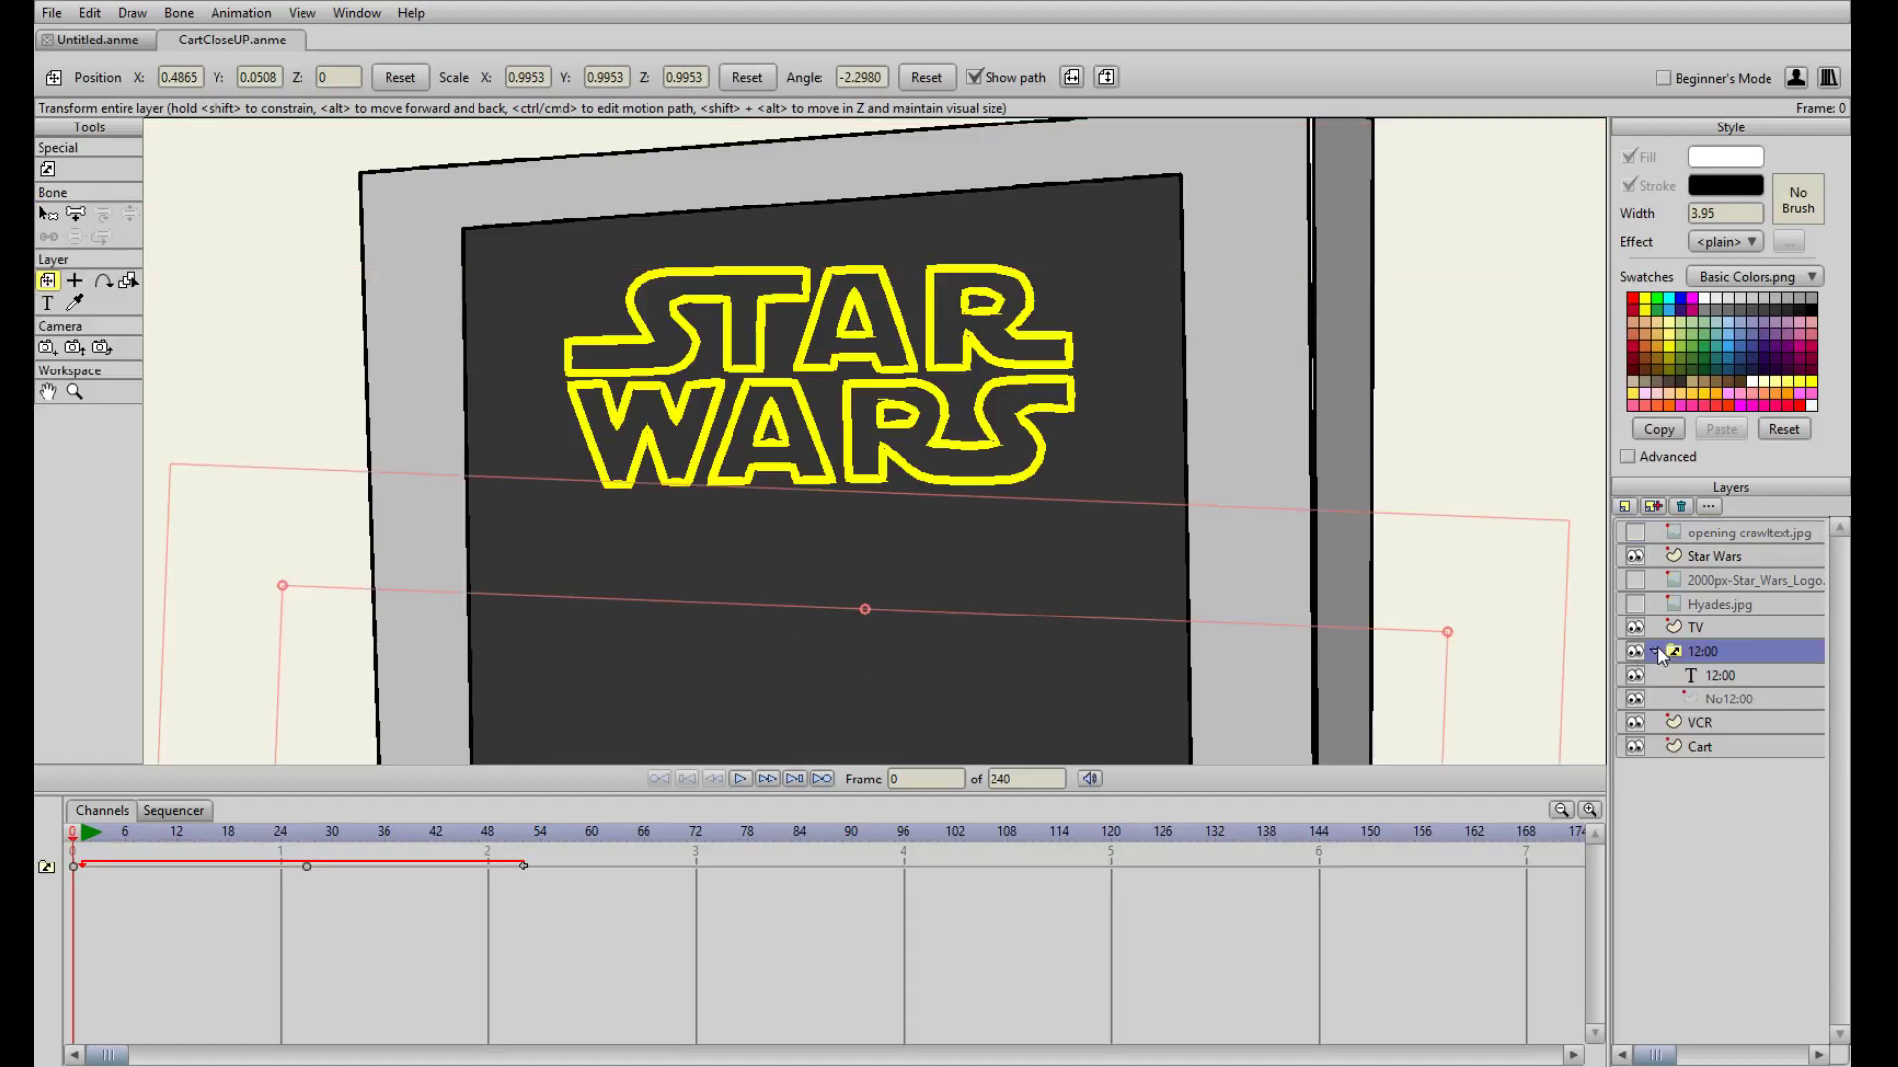
pyautogui.click(1724, 557)
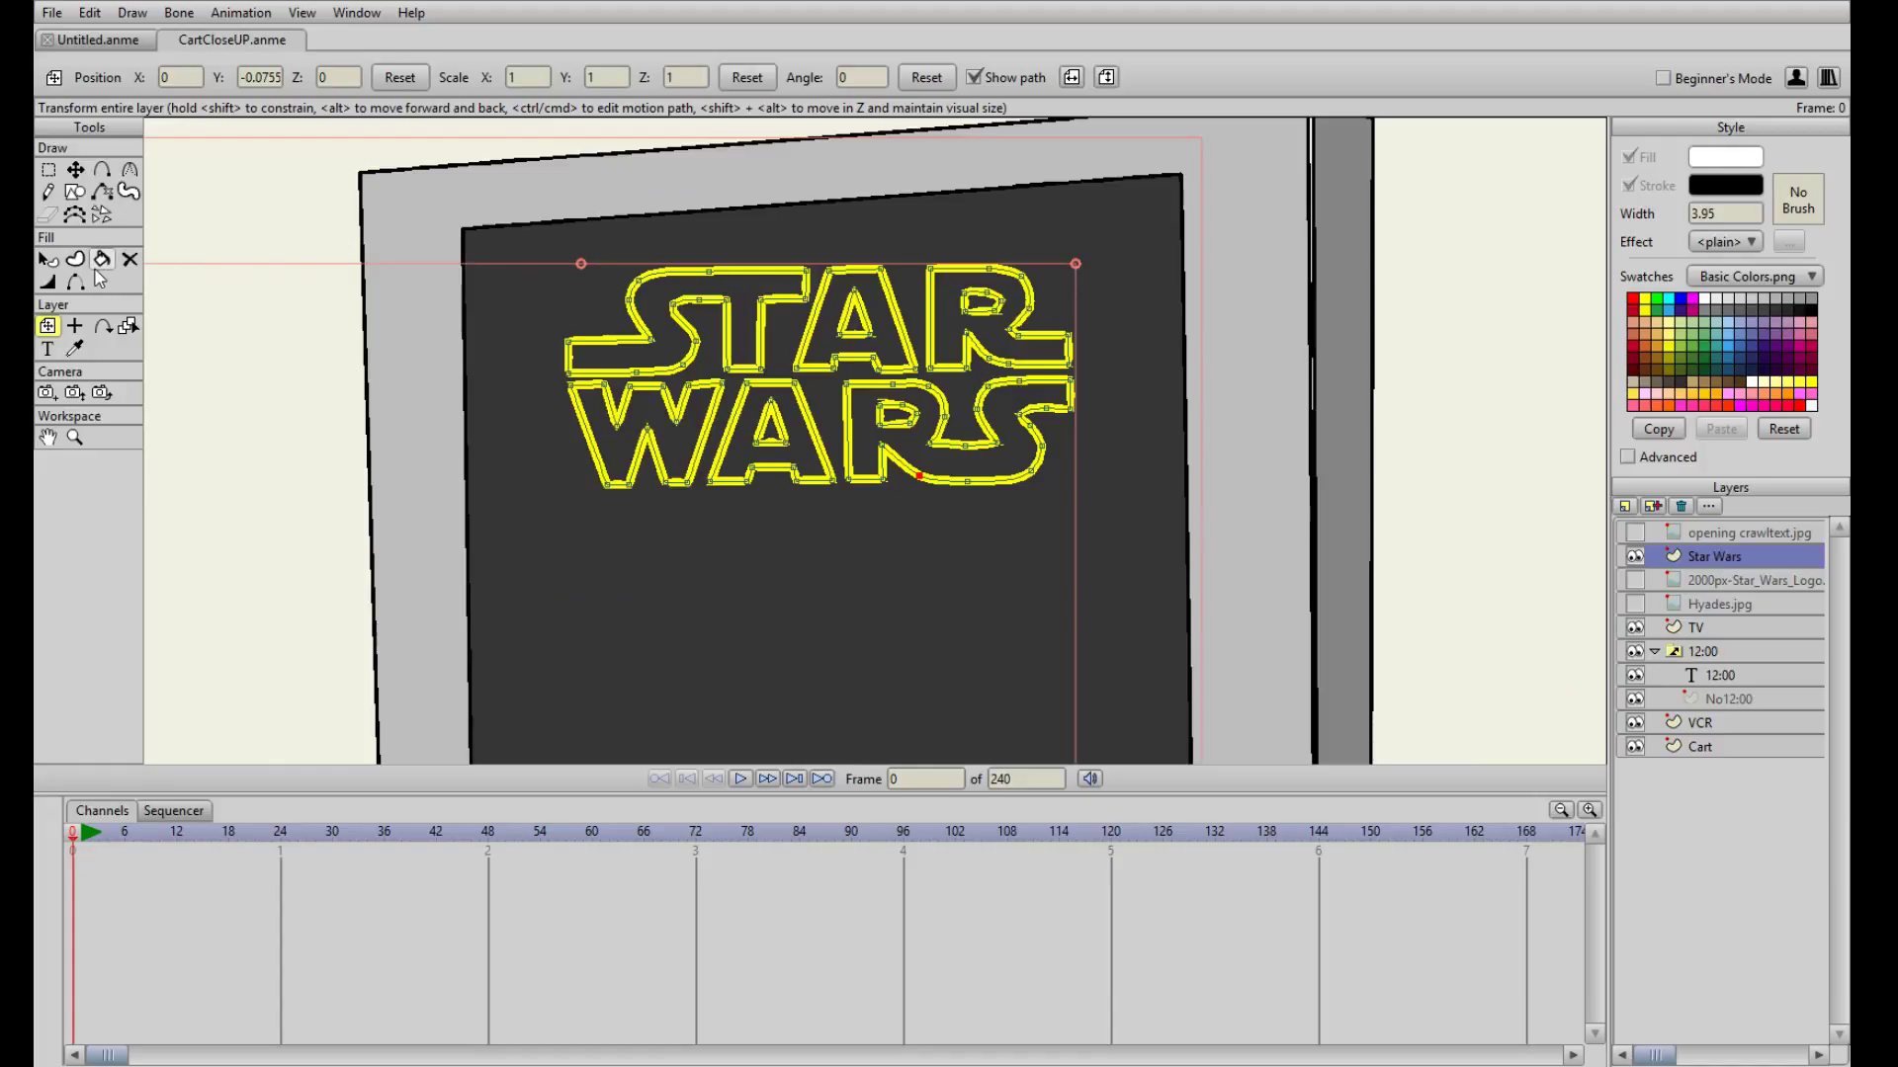
pyautogui.click(74, 348)
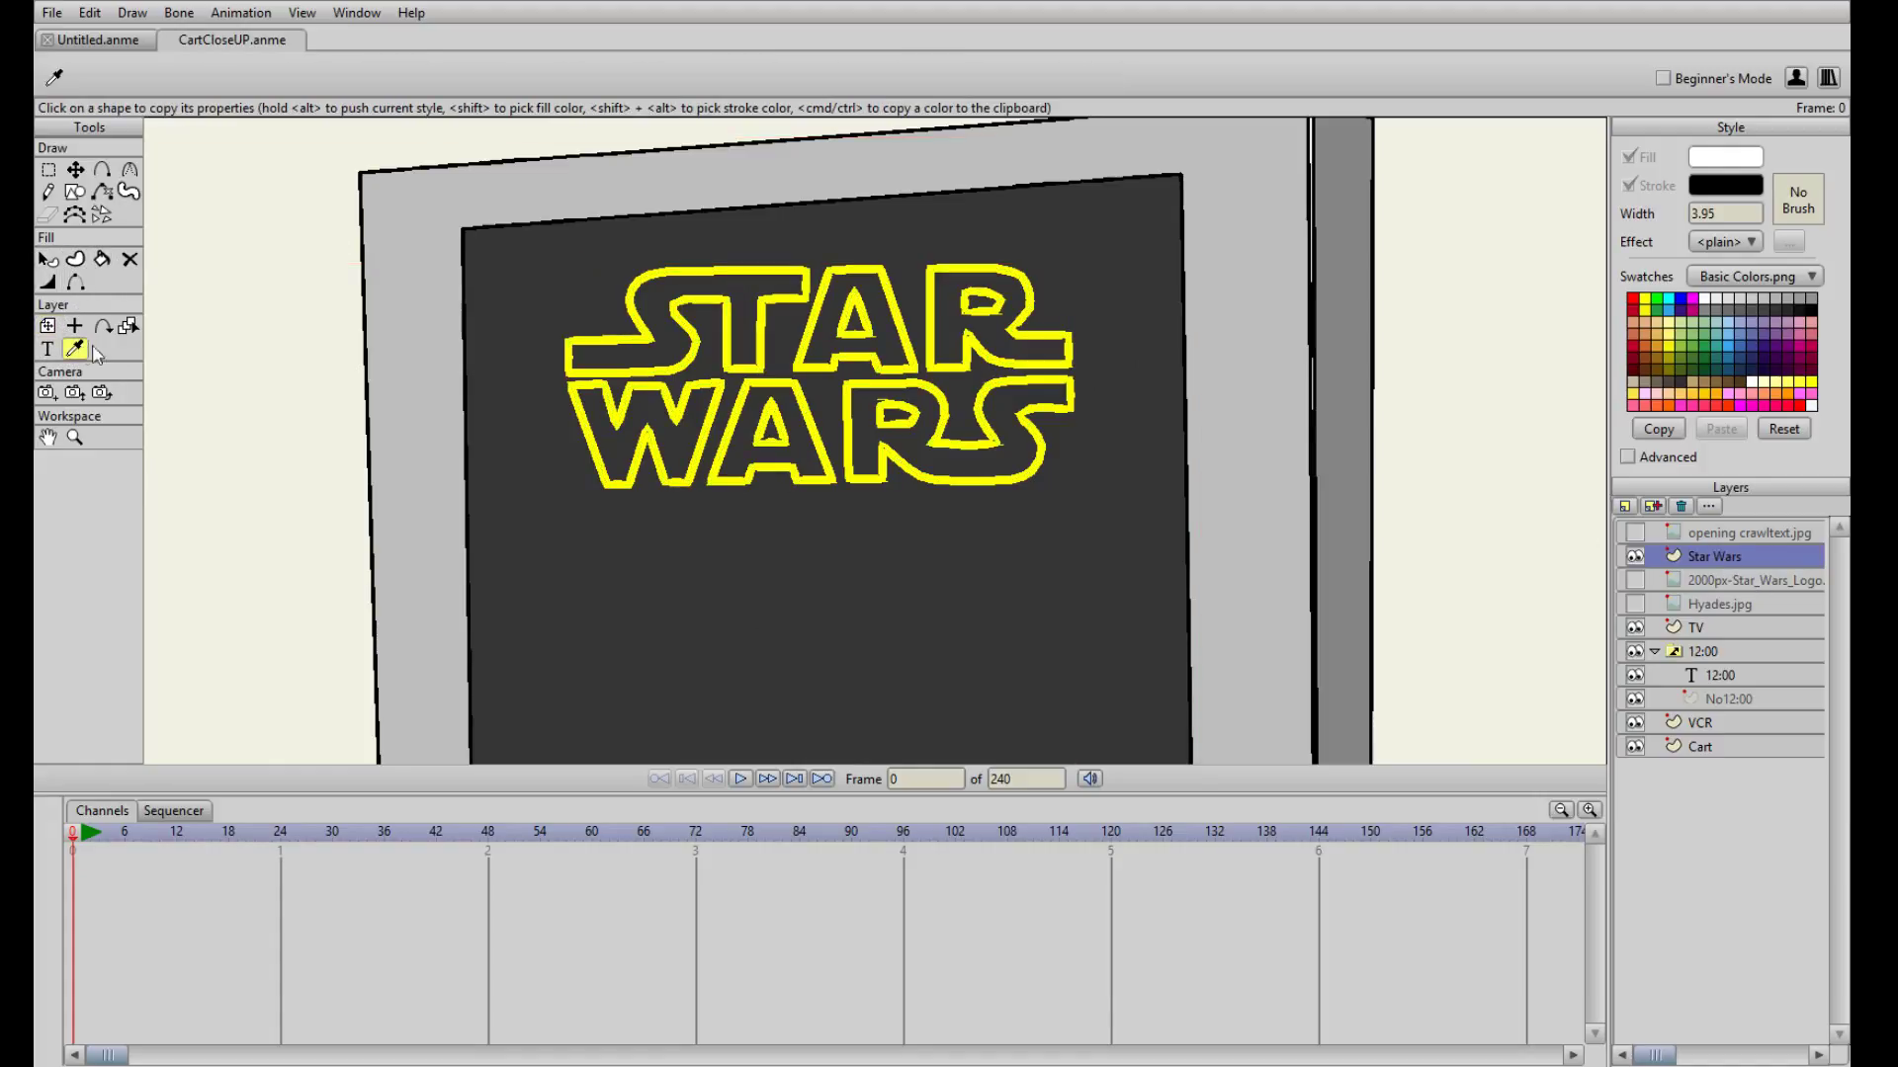
pyautogui.click(737, 440)
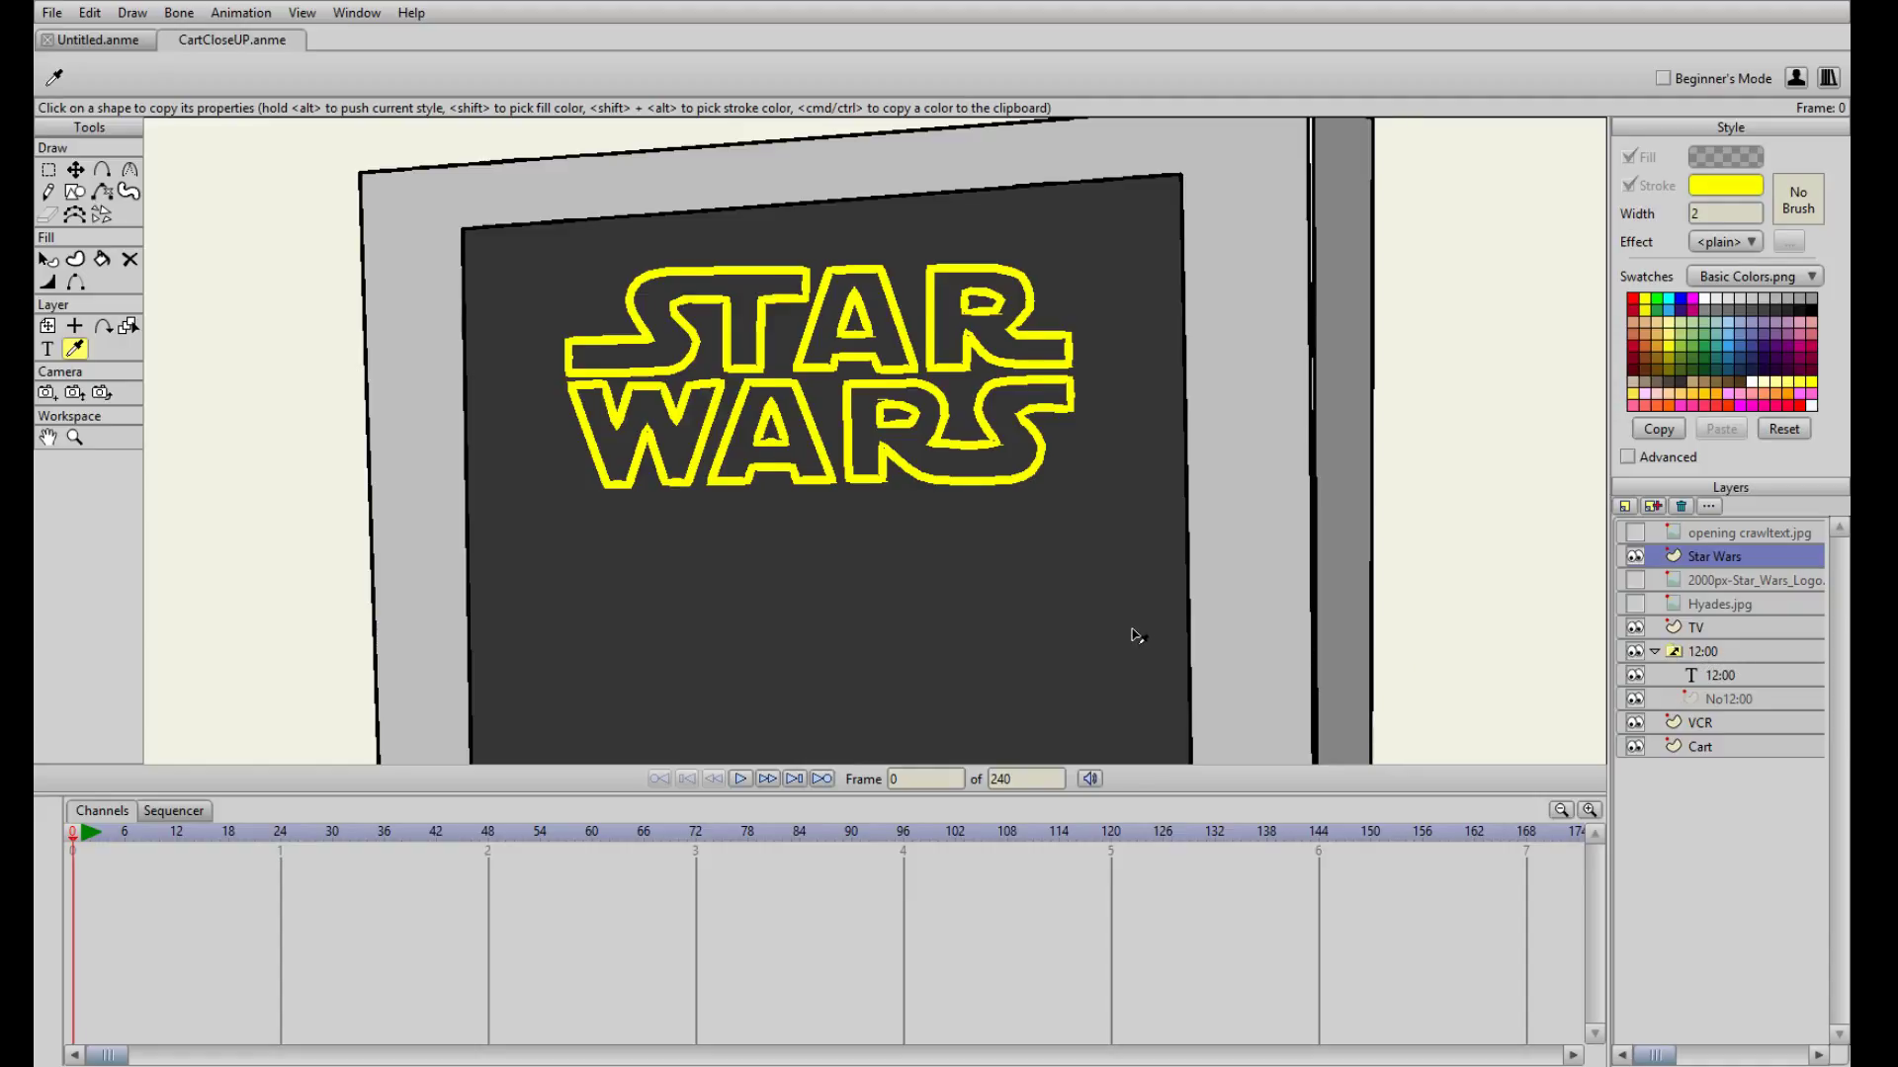
pyautogui.moveTo(1136, 636); pyautogui.dragTo(1118, 568)
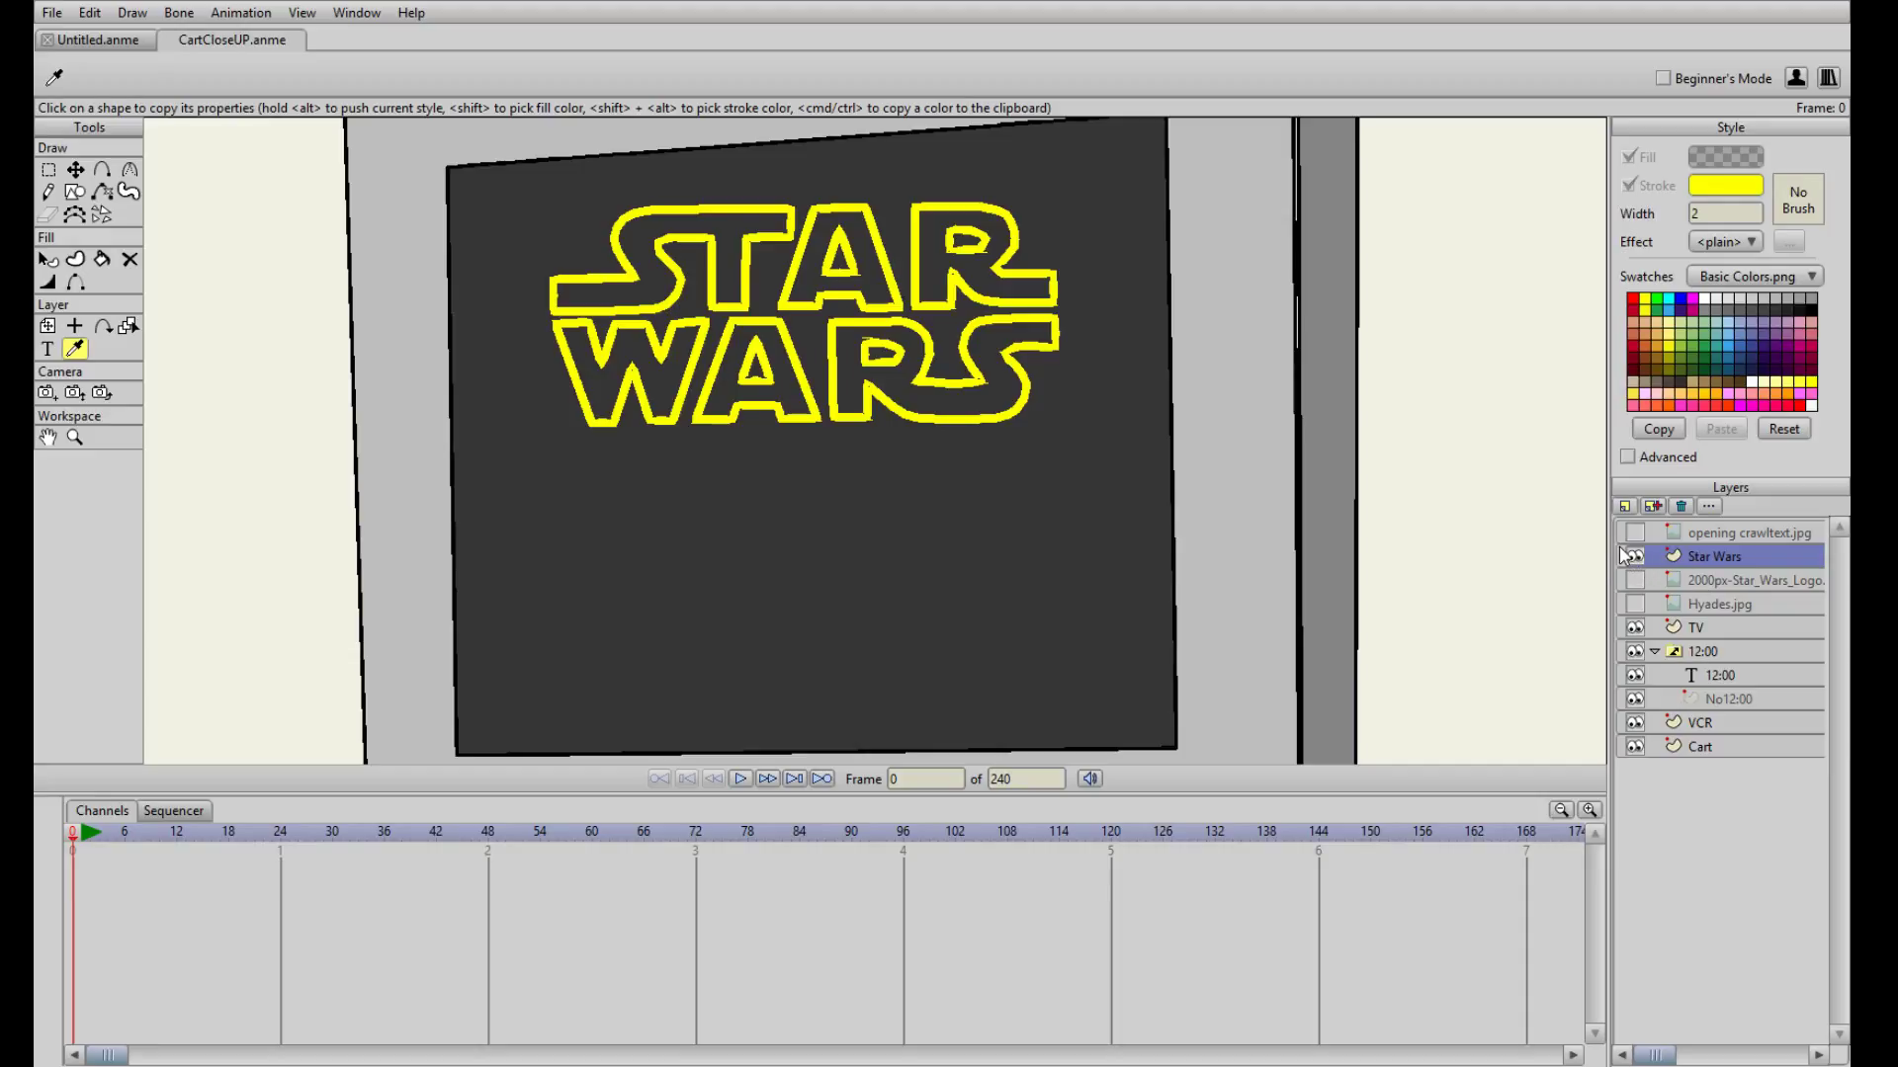
# - Collapse the 12:00 layer group, and show the opening crawltext.jpg layer with the Star Wars layer selected
pyautogui.click(1734, 700)
pyautogui.click(1655, 652)
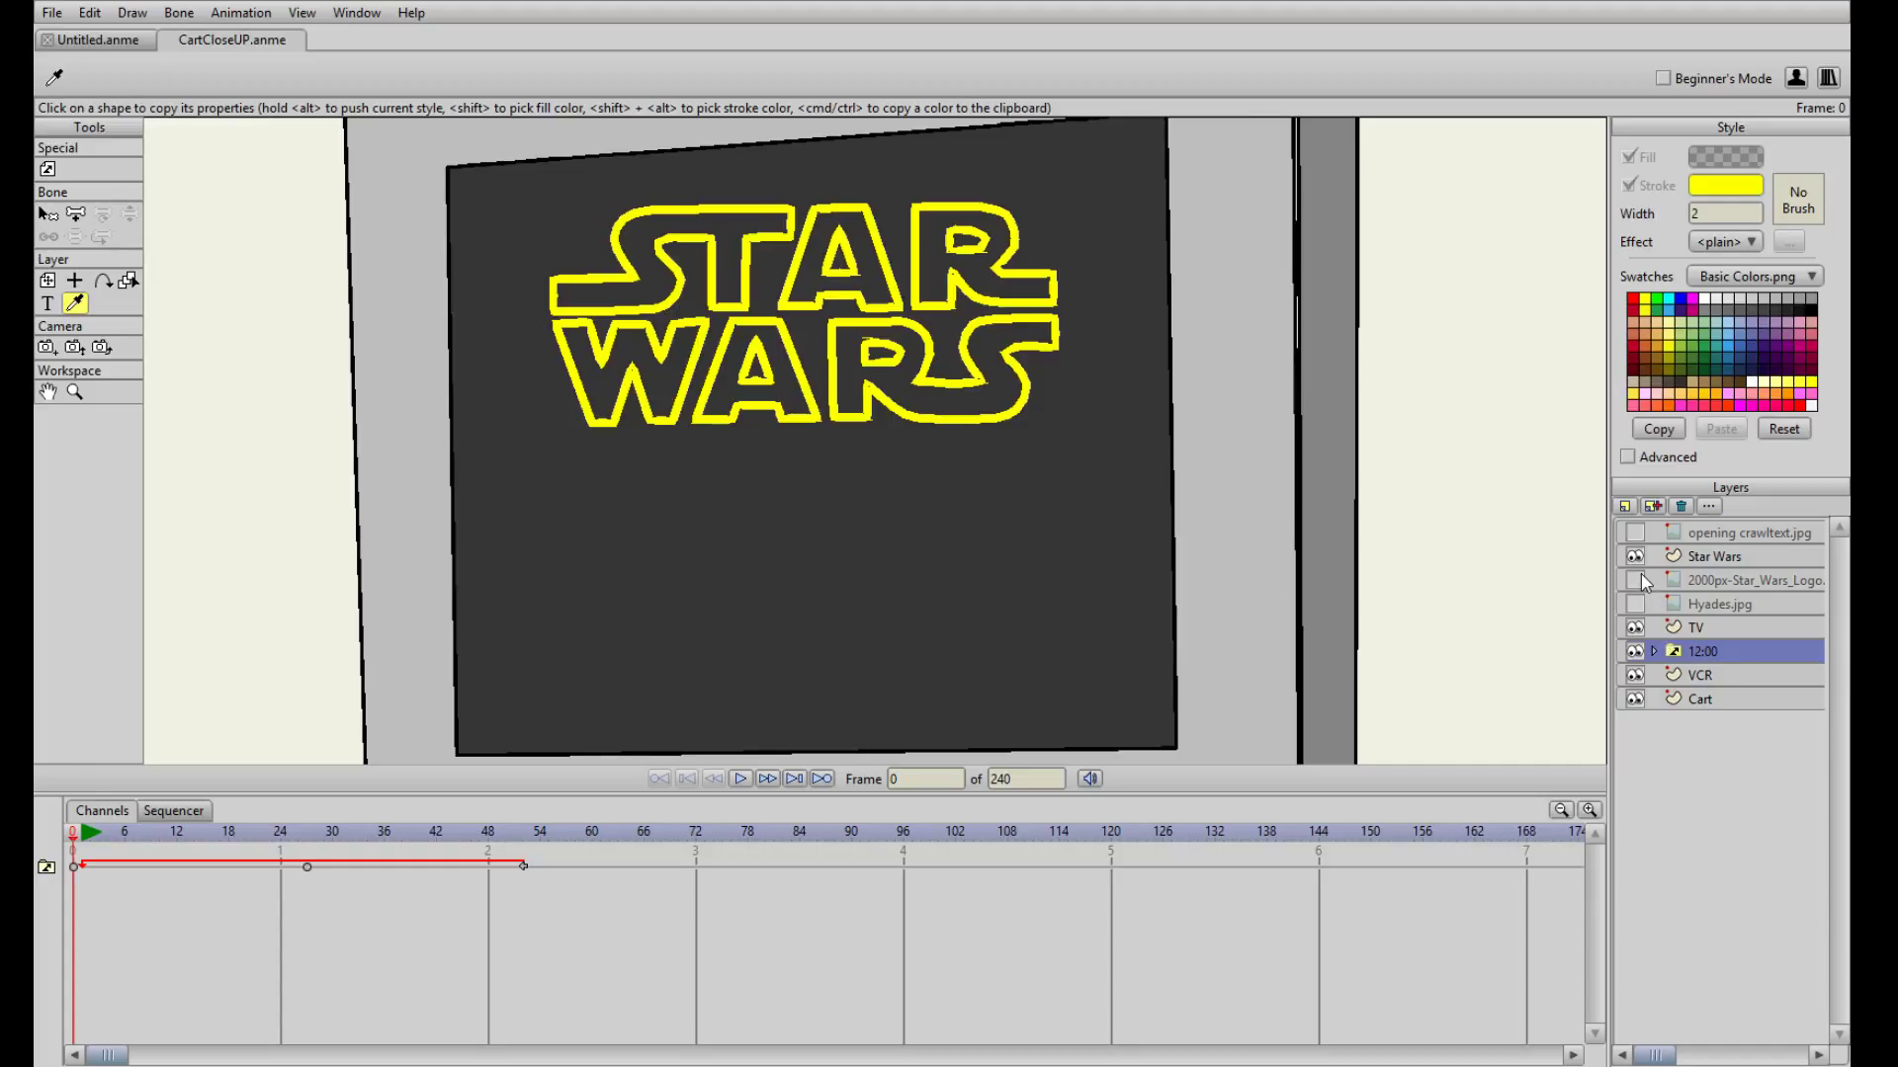
pyautogui.click(1707, 560)
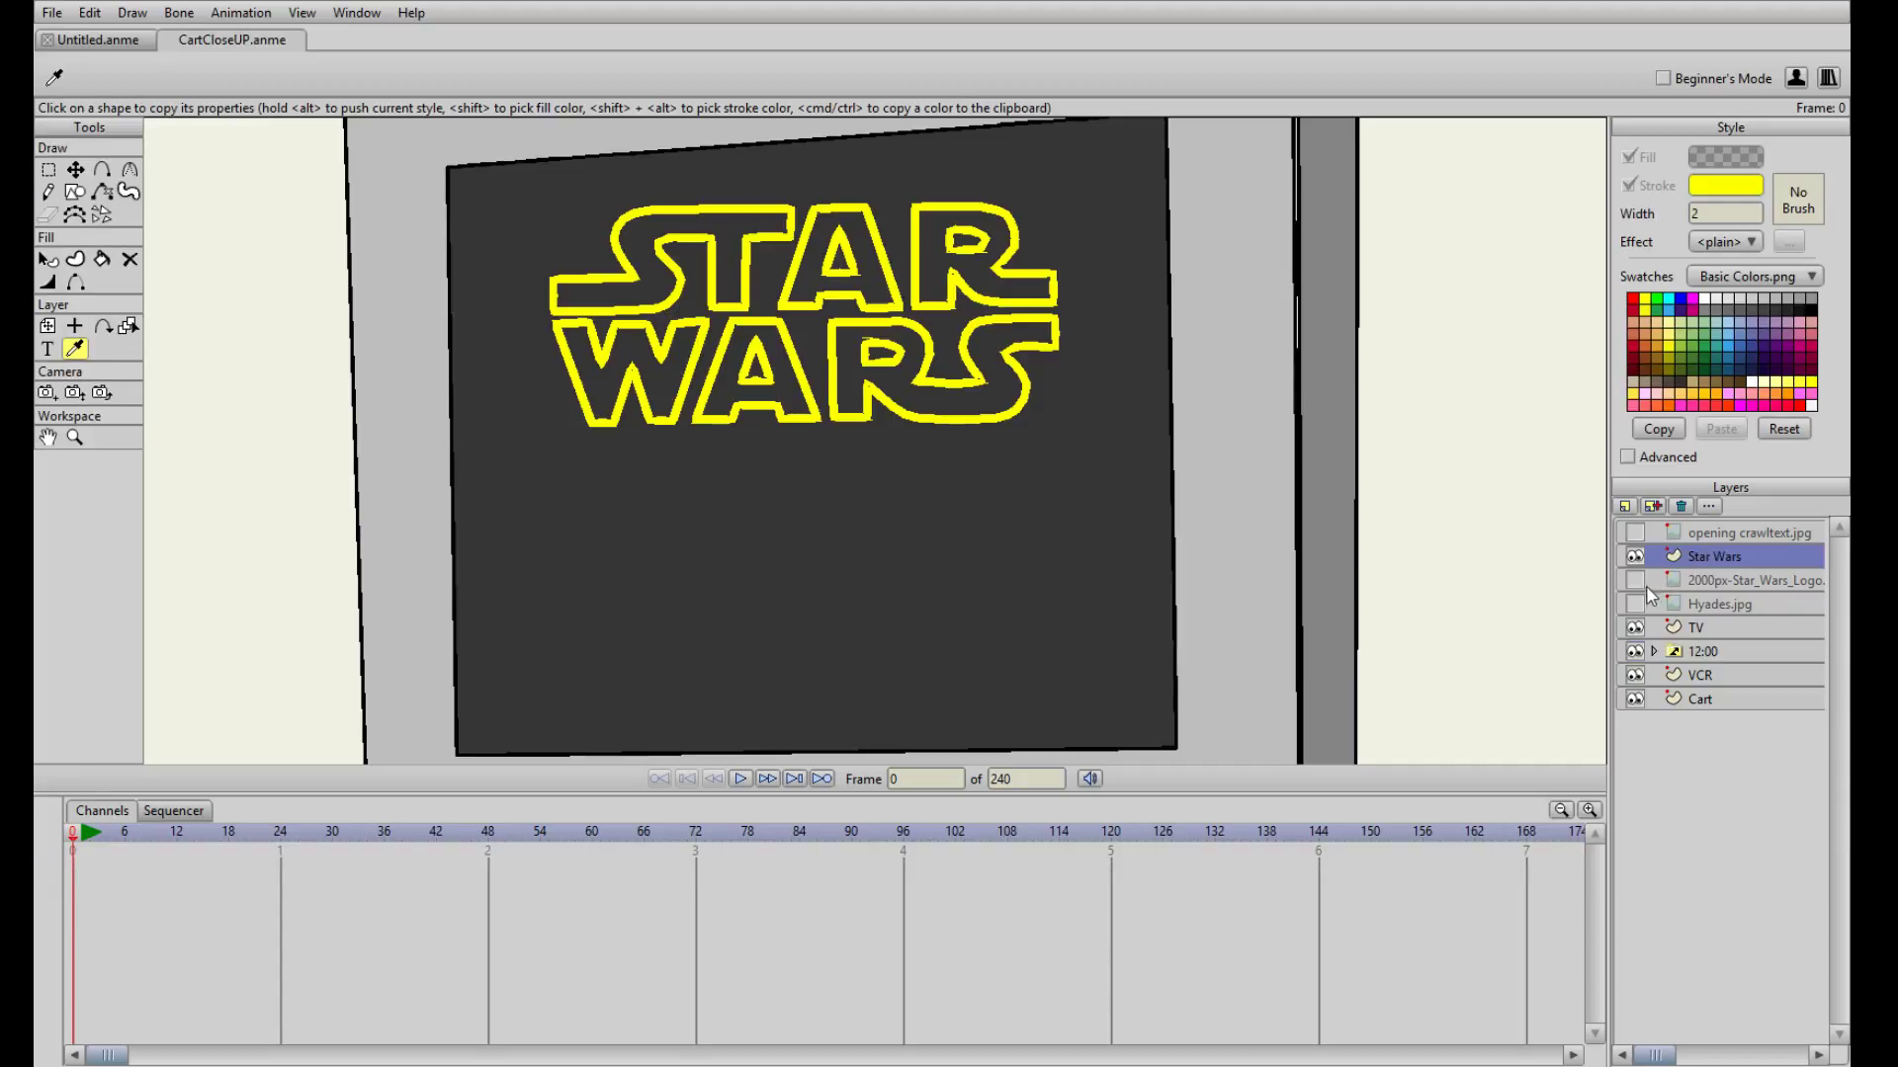
pyautogui.click(1635, 532)
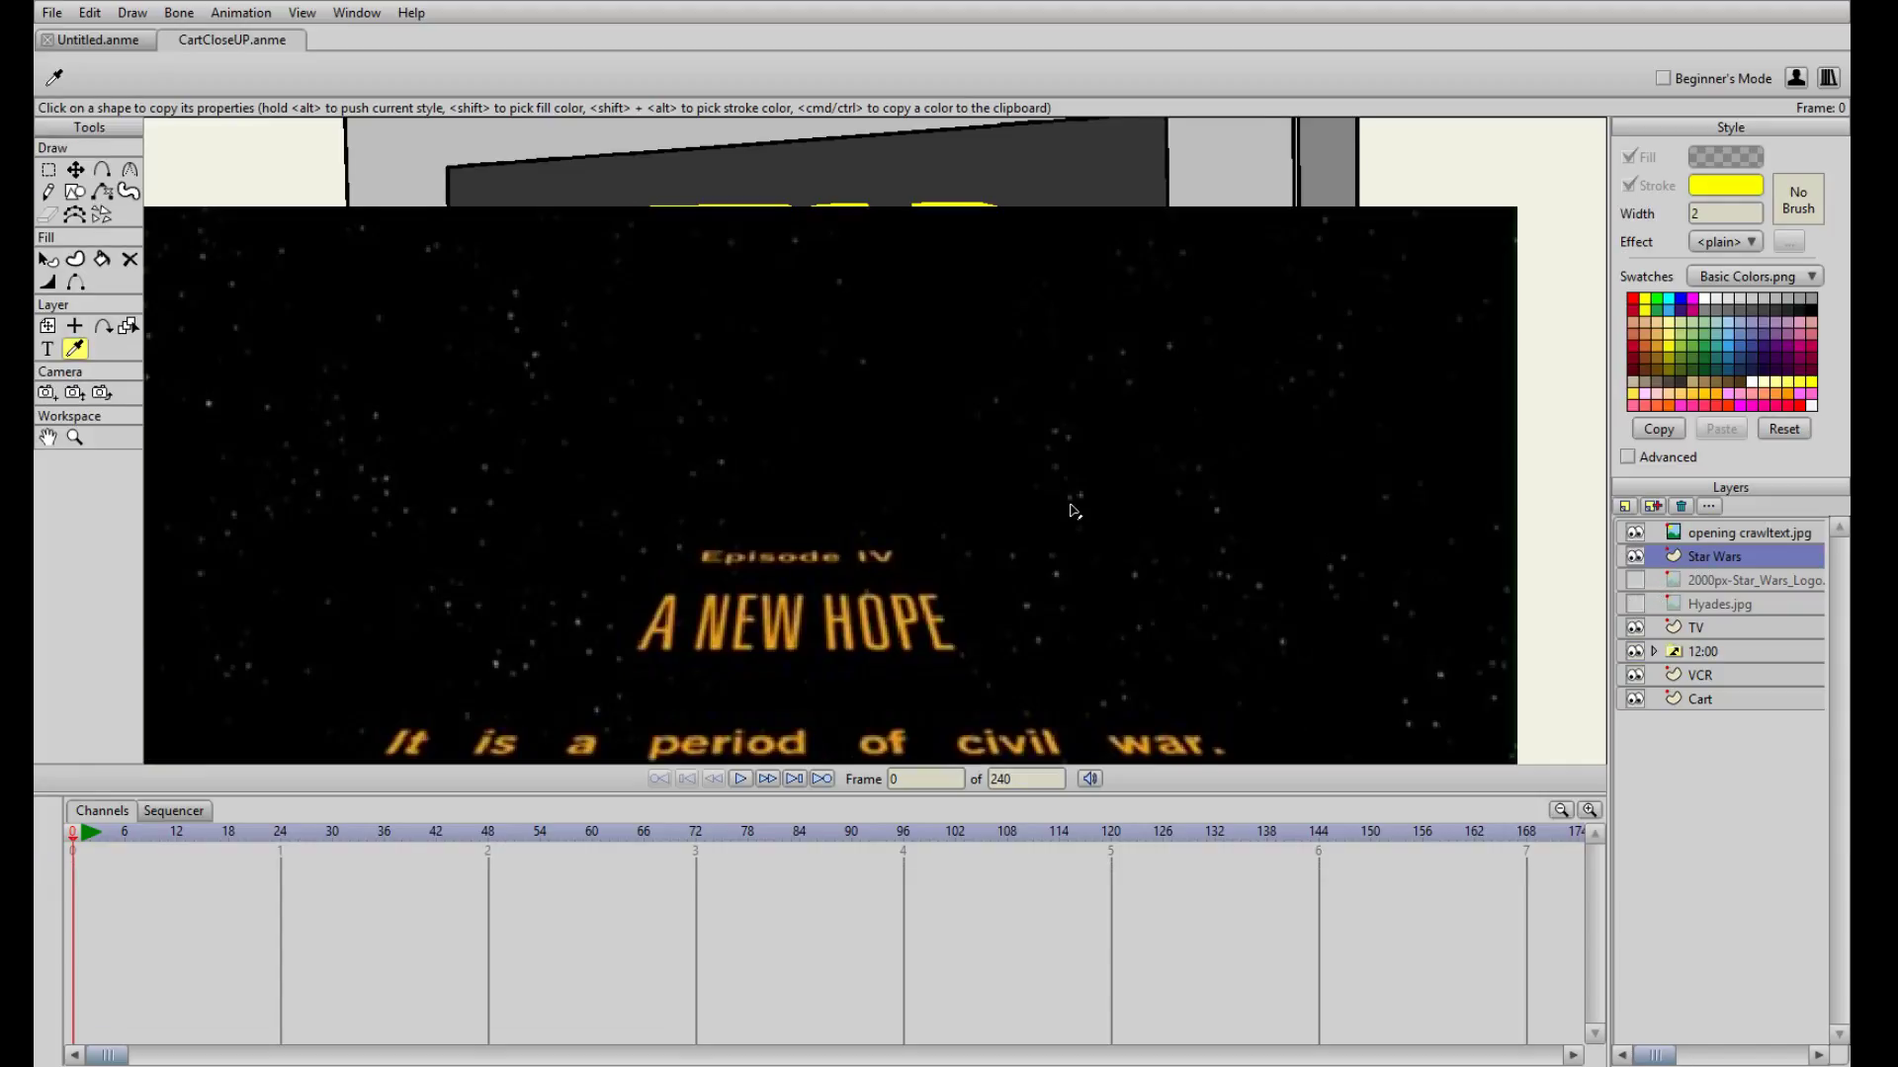
# - Draw a small rectangle beside the letter A of A NEW HOPE on the Star Wars layer
pyautogui.moveTo(1071, 505); pyautogui.dragTo(1135, 395)
pyautogui.scroll(2, 1032, 444)
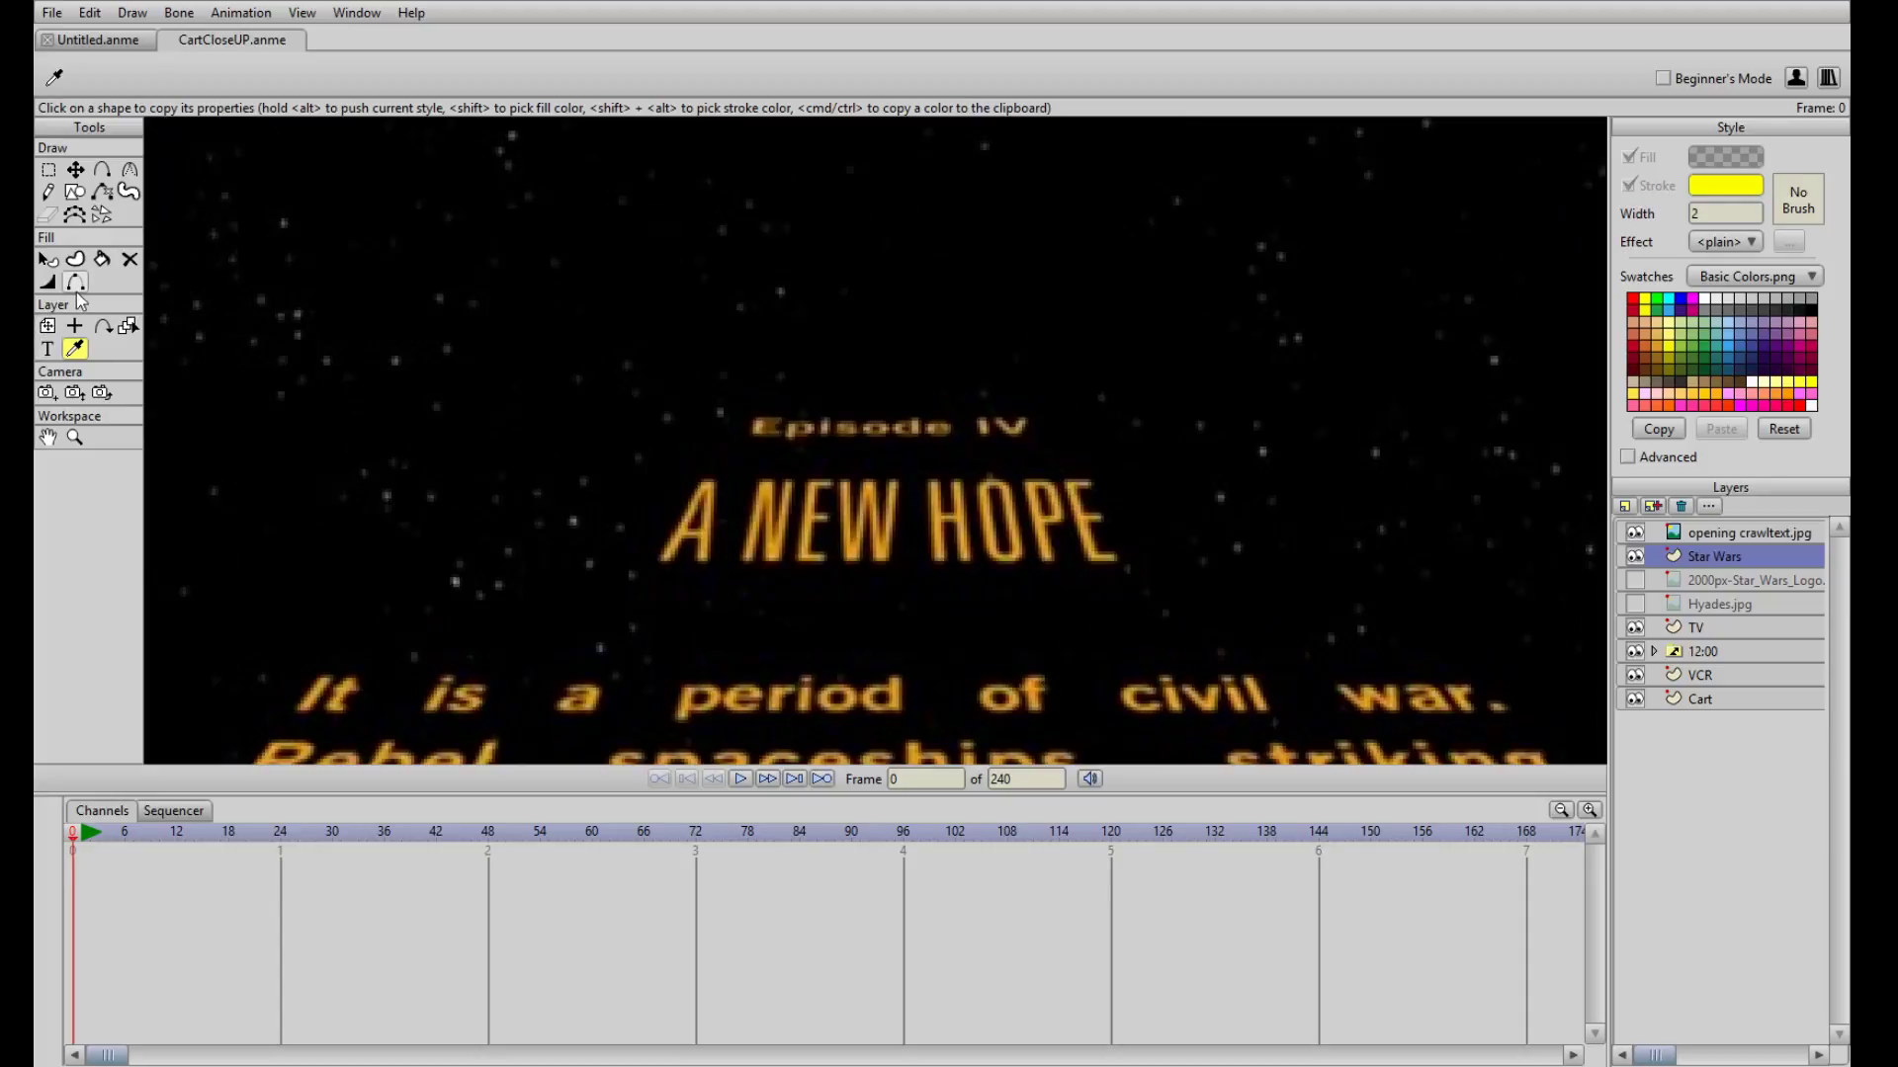
pyautogui.click(75, 192)
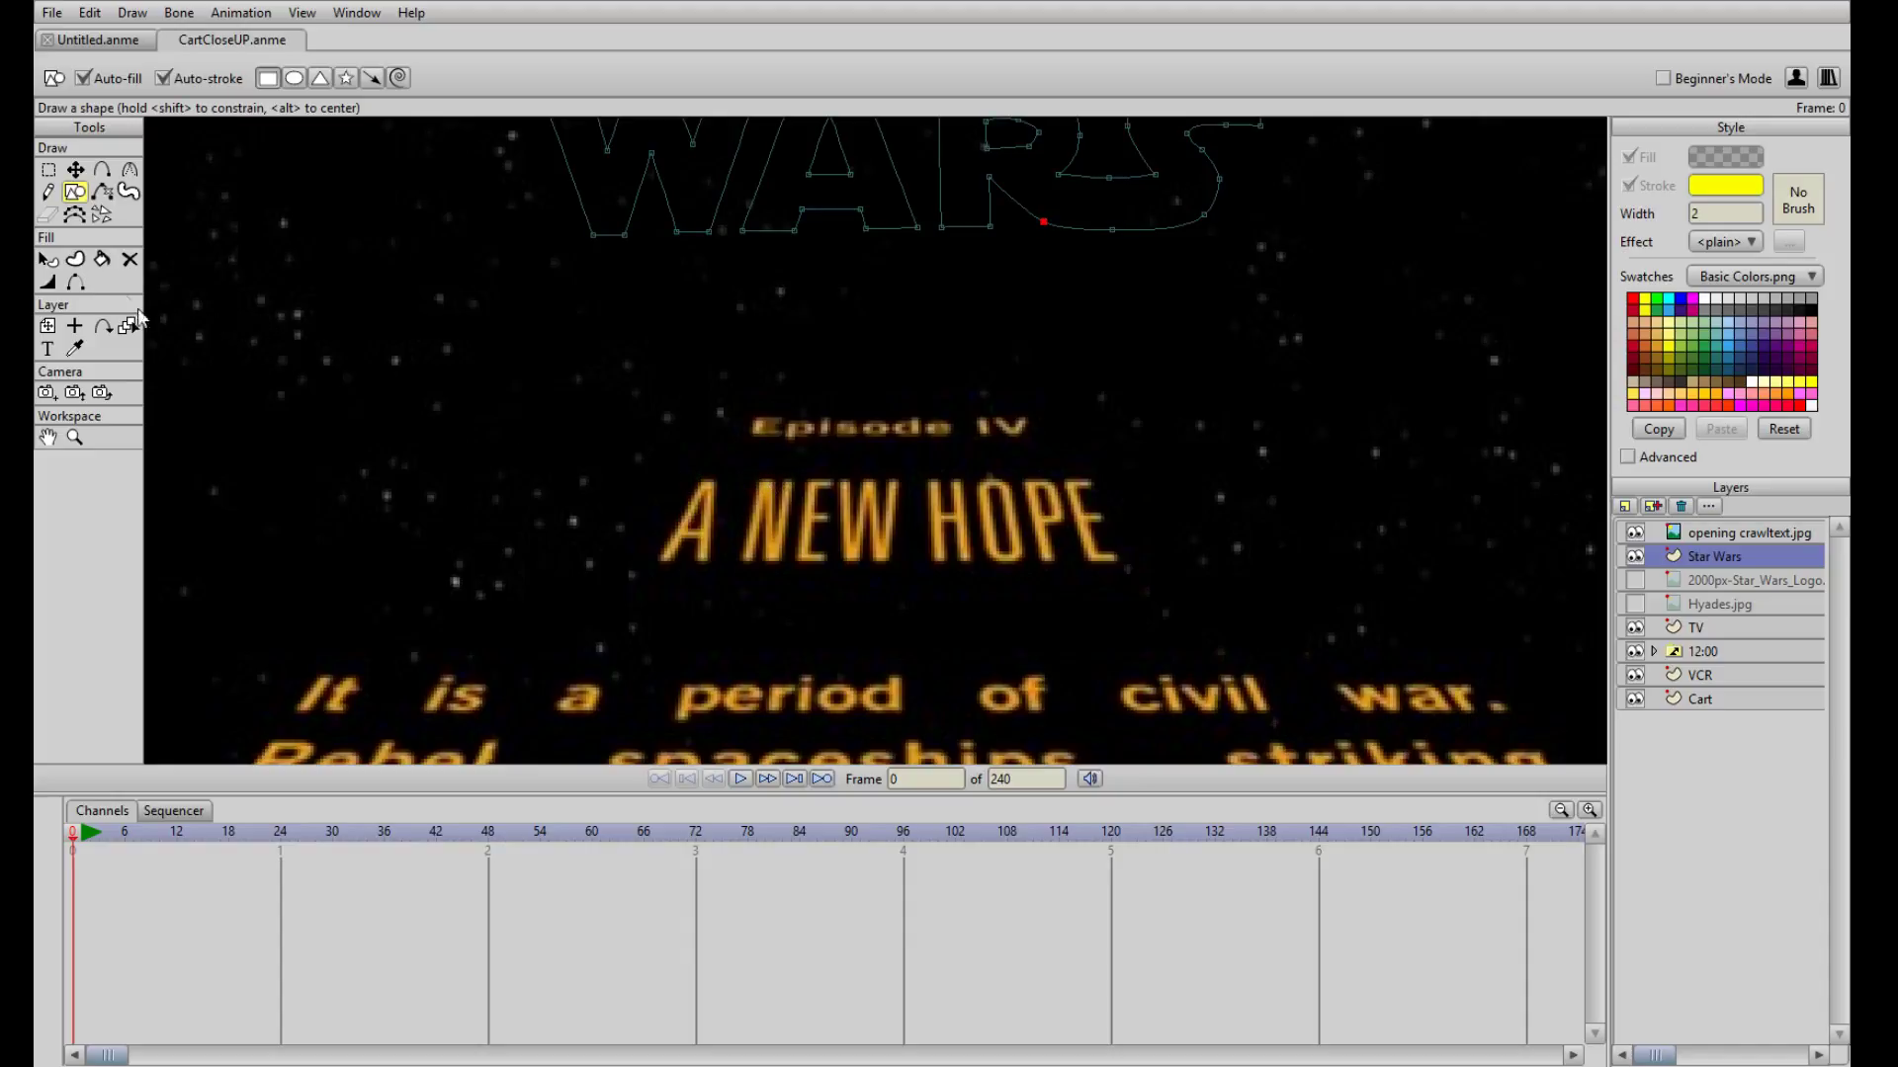
pyautogui.moveTo(590, 531); pyautogui.dragTo(707, 600)
# - Move the Star Wars layer above the opening crawltext.jpg layer
pyautogui.moveTo(1718, 559); pyautogui.dragTo(1722, 543)
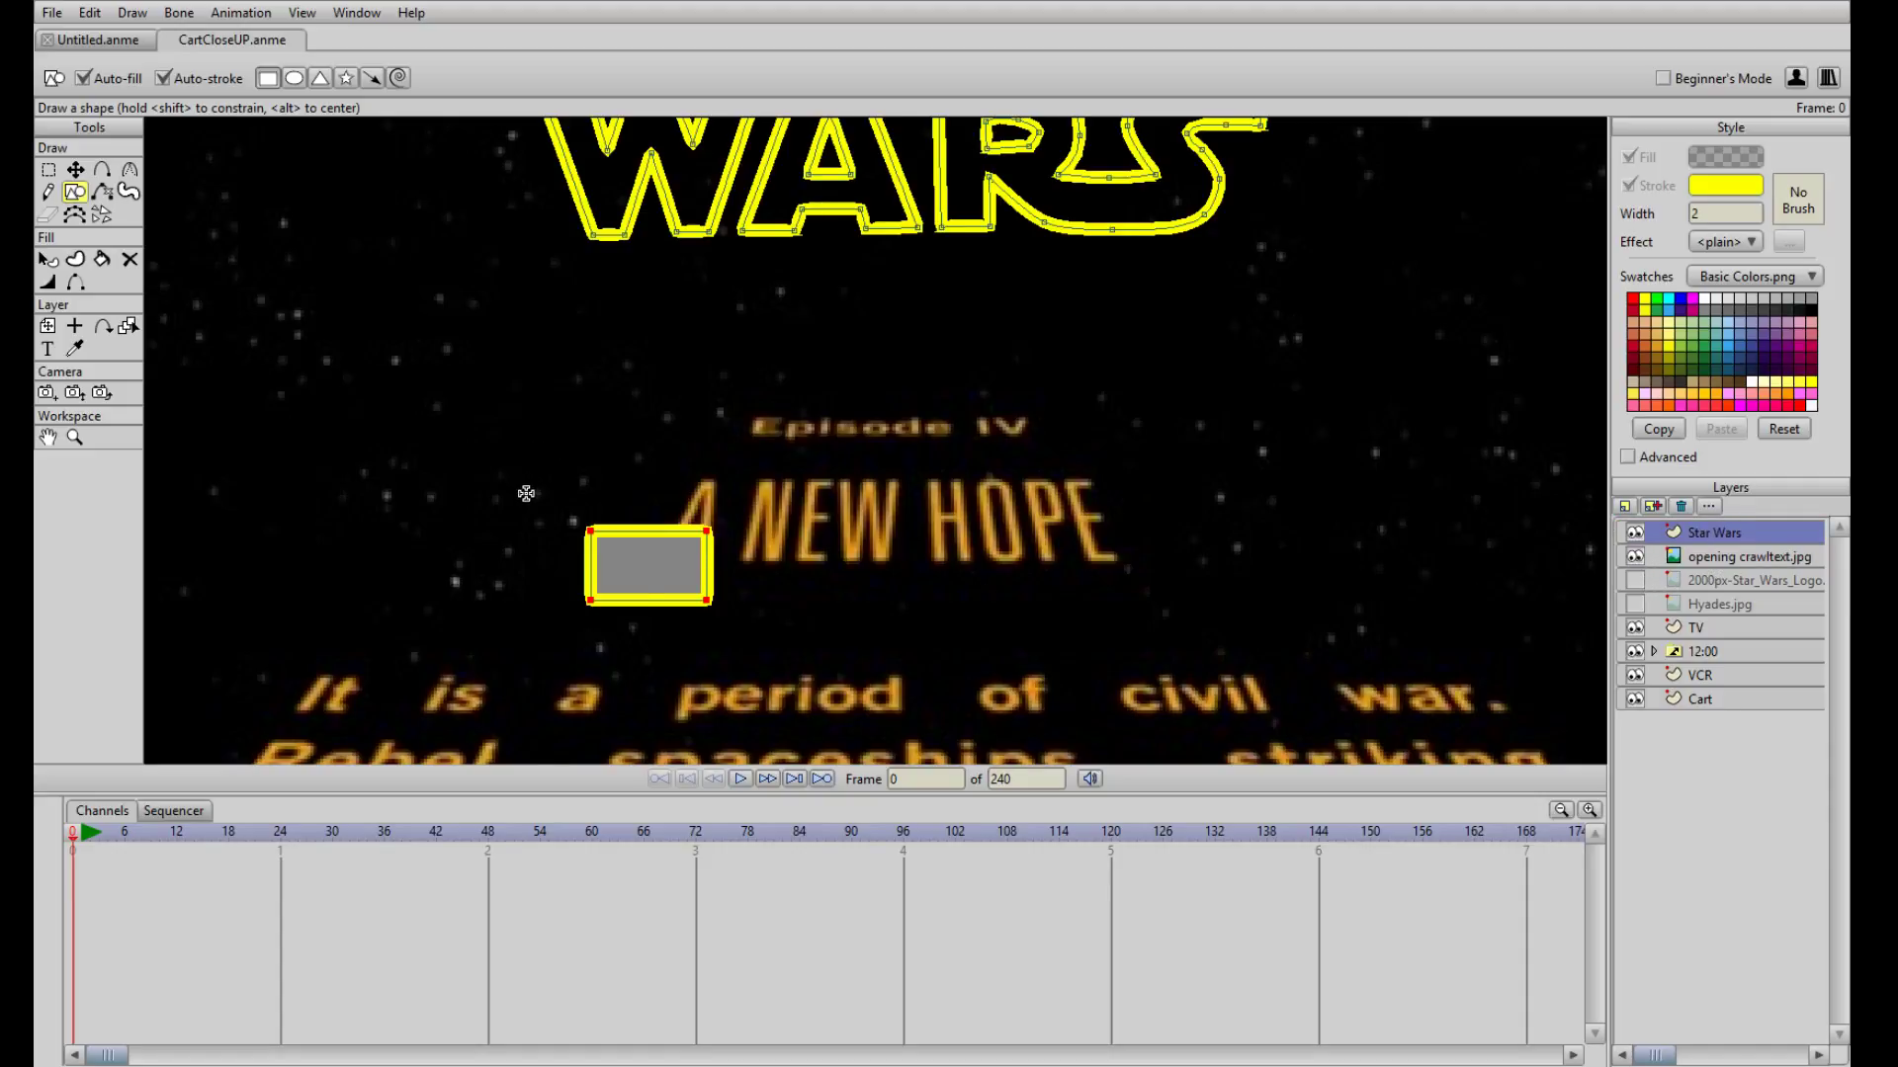
# - Select the small rectangle's shape and turn off its fill, keeping only the yellow stroke
pyautogui.scroll(2, 525, 491)
pyautogui.click(47, 259)
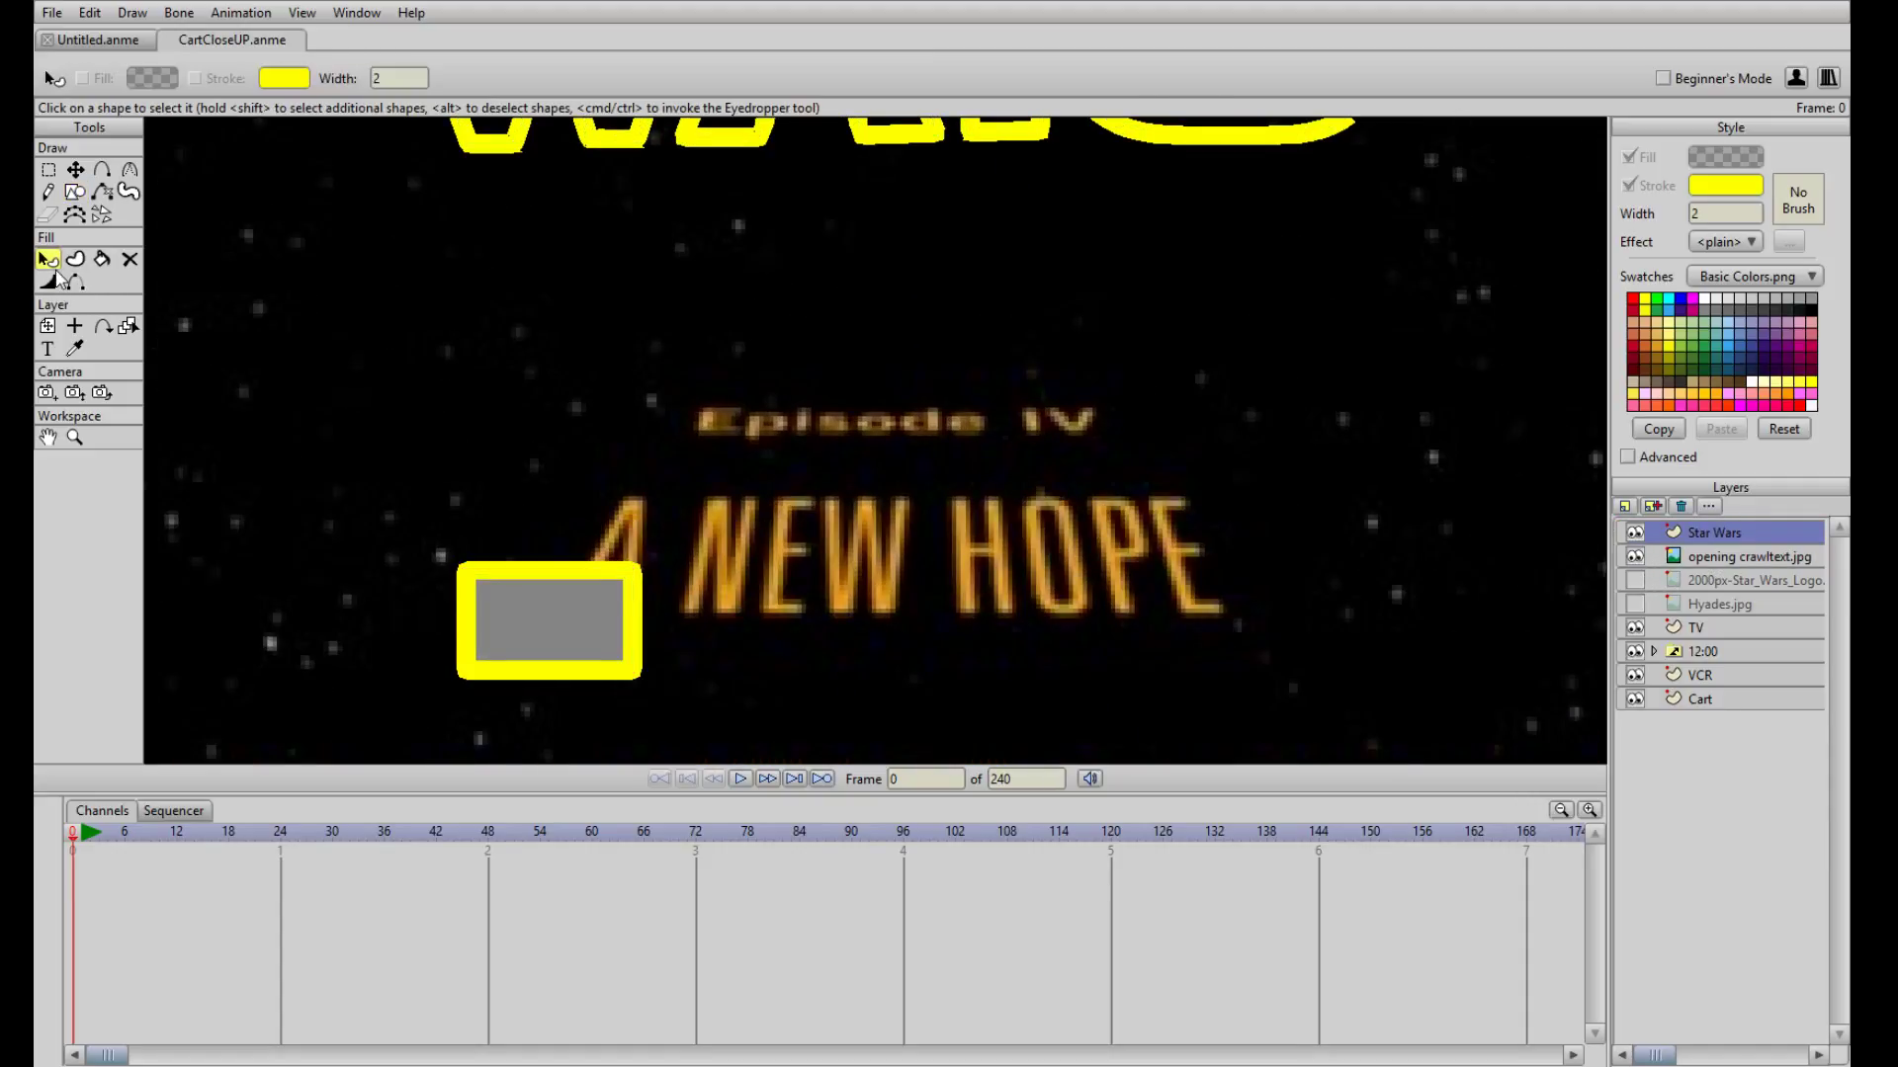
pyautogui.click(593, 618)
pyautogui.click(1632, 161)
# - Move the rectangle's corner points toward the letter A of A NEW HOPE to start tracing its outline
pyautogui.moveTo(753, 522); pyautogui.dragTo(898, 473)
pyautogui.click(75, 169)
pyautogui.scroll(1, 633, 550)
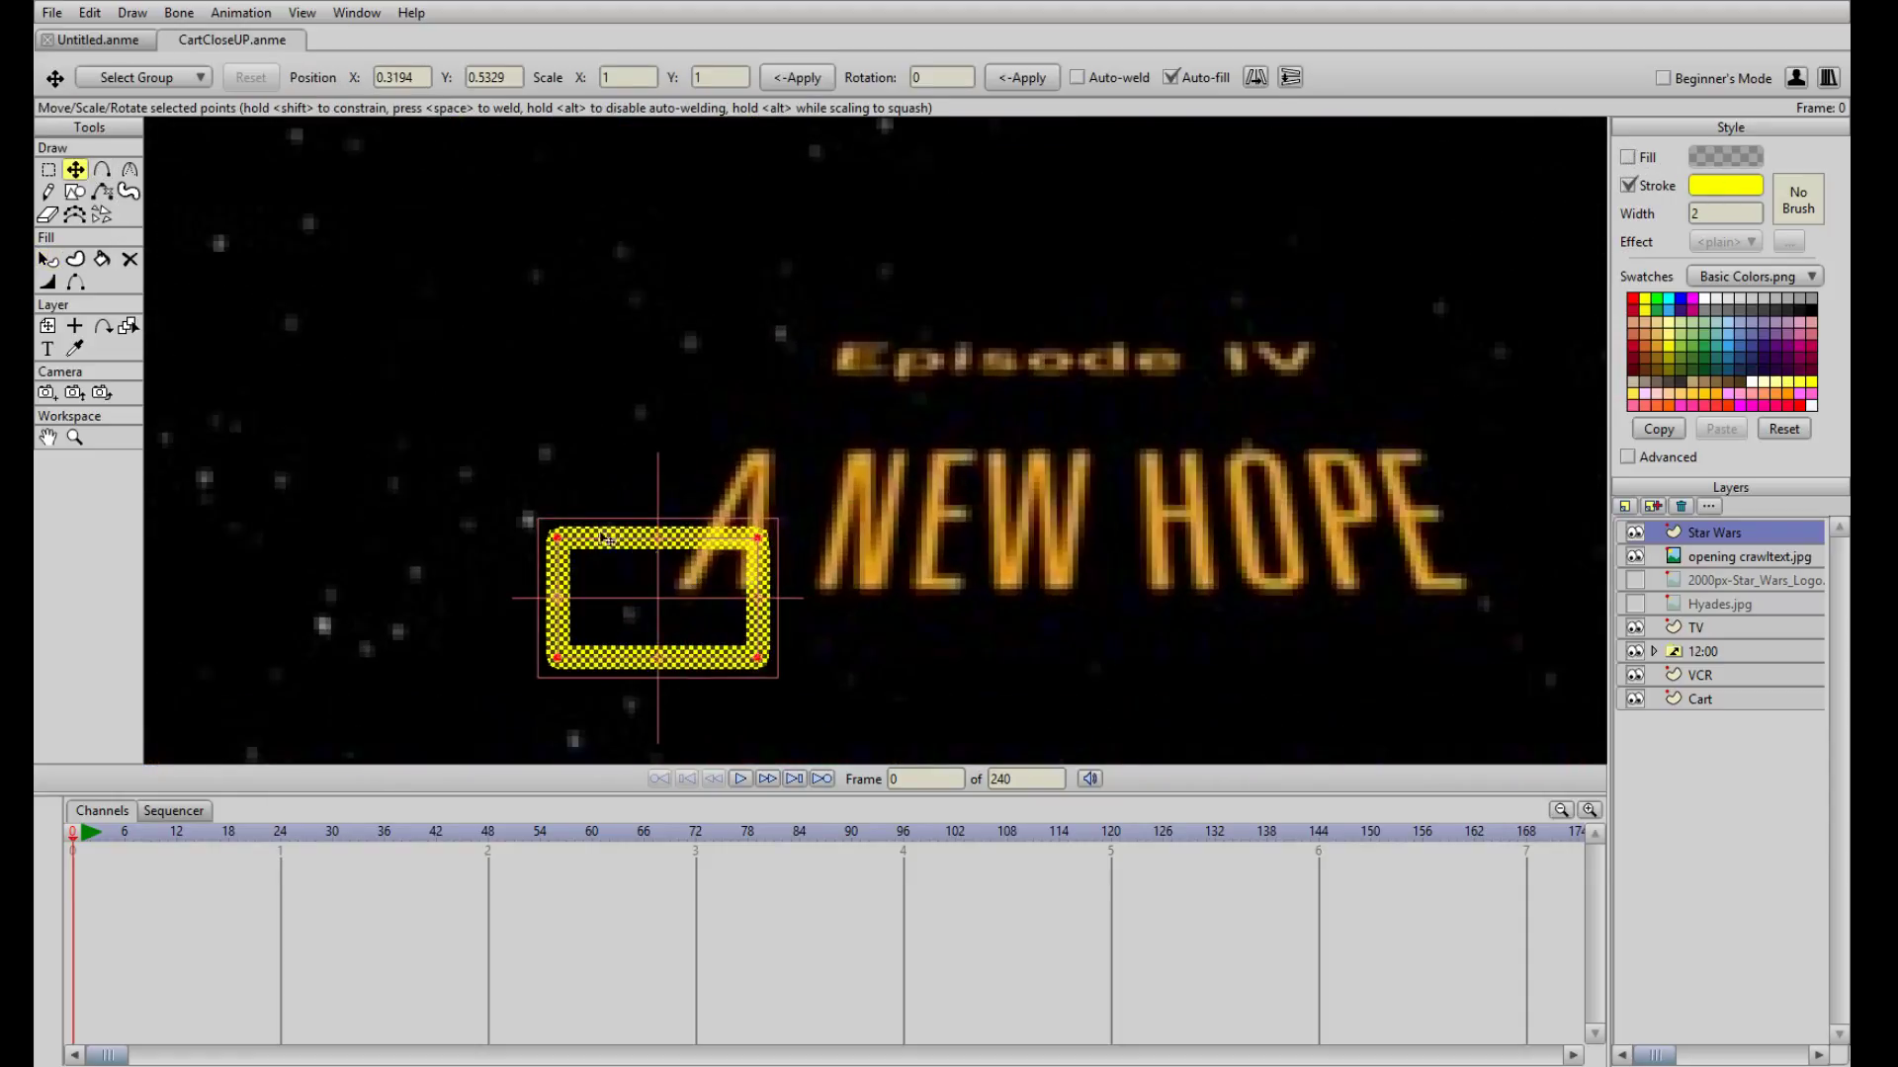
pyautogui.click(556, 540)
pyautogui.moveTo(559, 542); pyautogui.dragTo(754, 454)
pyautogui.click(757, 538)
pyautogui.moveTo(768, 544)
pyautogui.mouseDown()
pyautogui.moveTo(825, 567)
pyautogui.moveTo(768, 562)
pyautogui.mouseUp()
pyautogui.moveTo(760, 661); pyautogui.dragTo(766, 595)
# - Select all points of the reshaped outline over the letter A and delete them
pyautogui.scroll(-3, 961, 565)
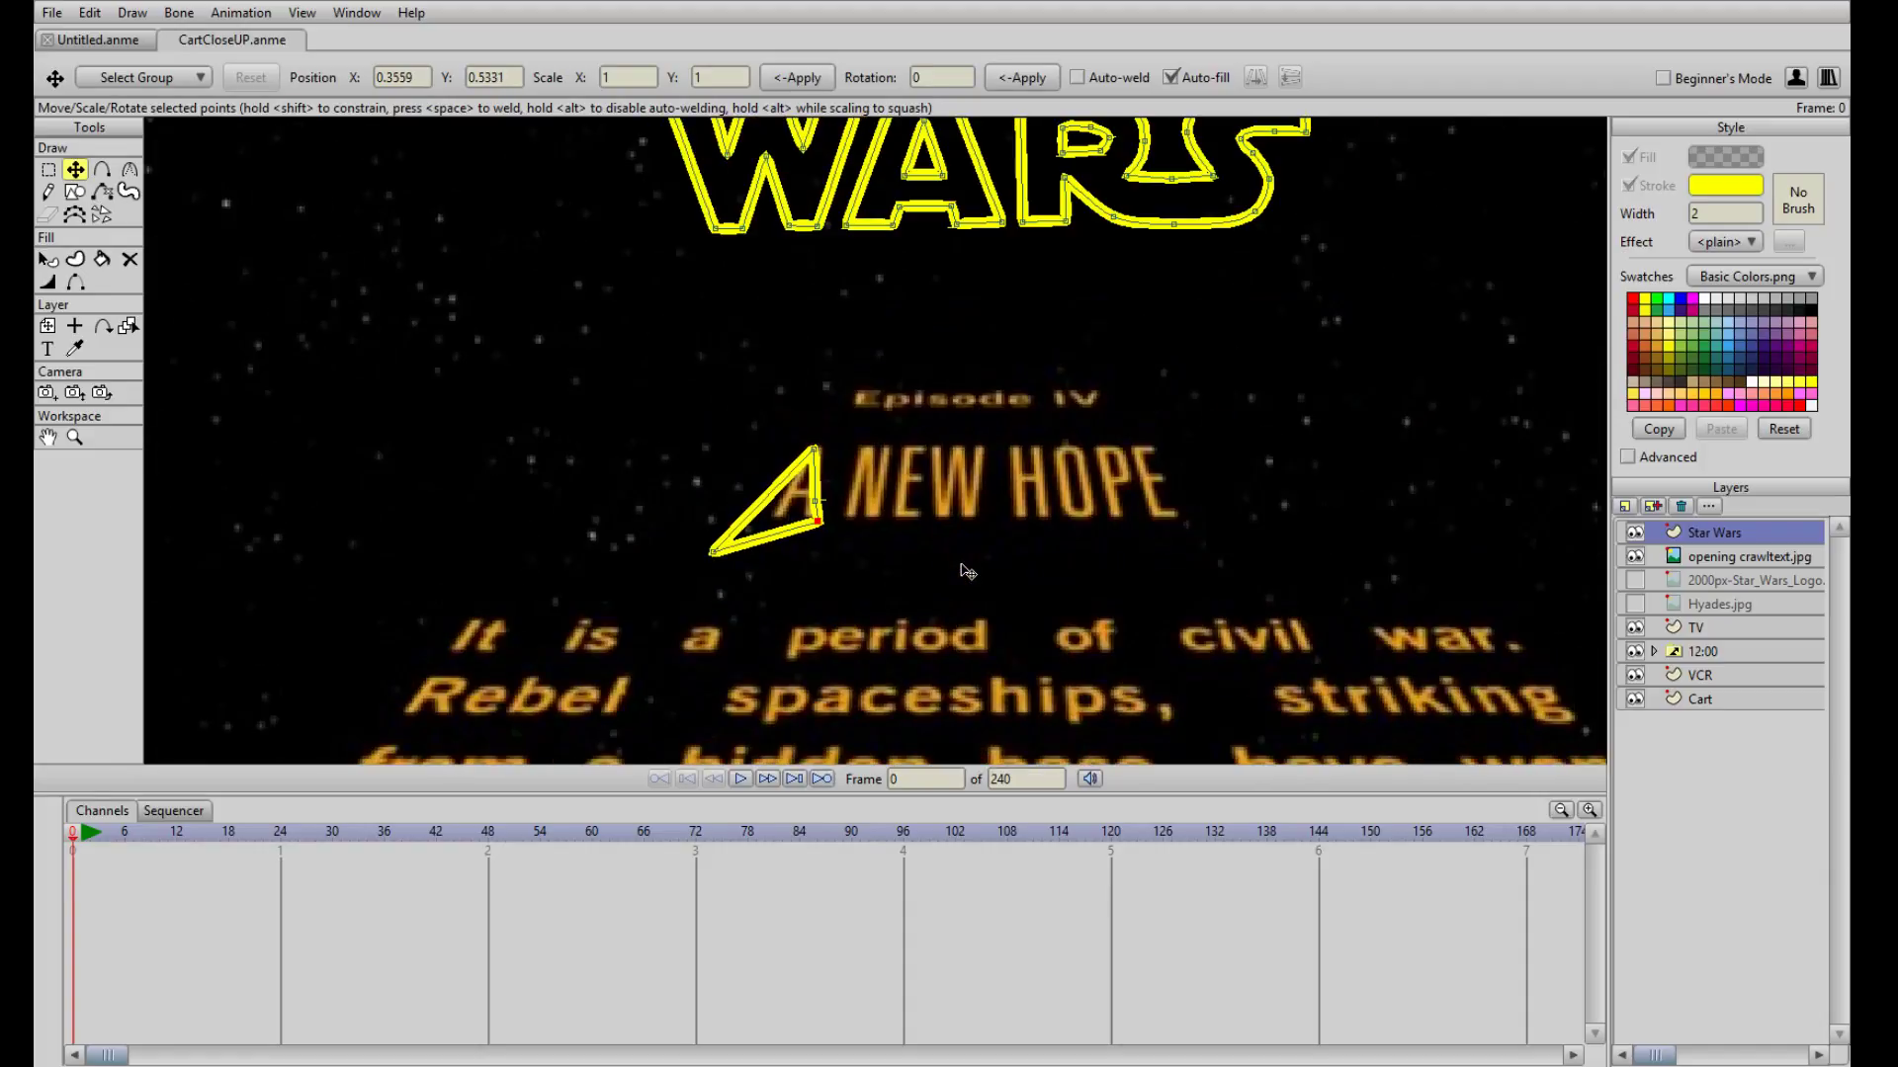
pyautogui.scroll(-2, 1001, 462)
pyautogui.scroll(-3, 1007, 467)
pyautogui.scroll(4, 1018, 459)
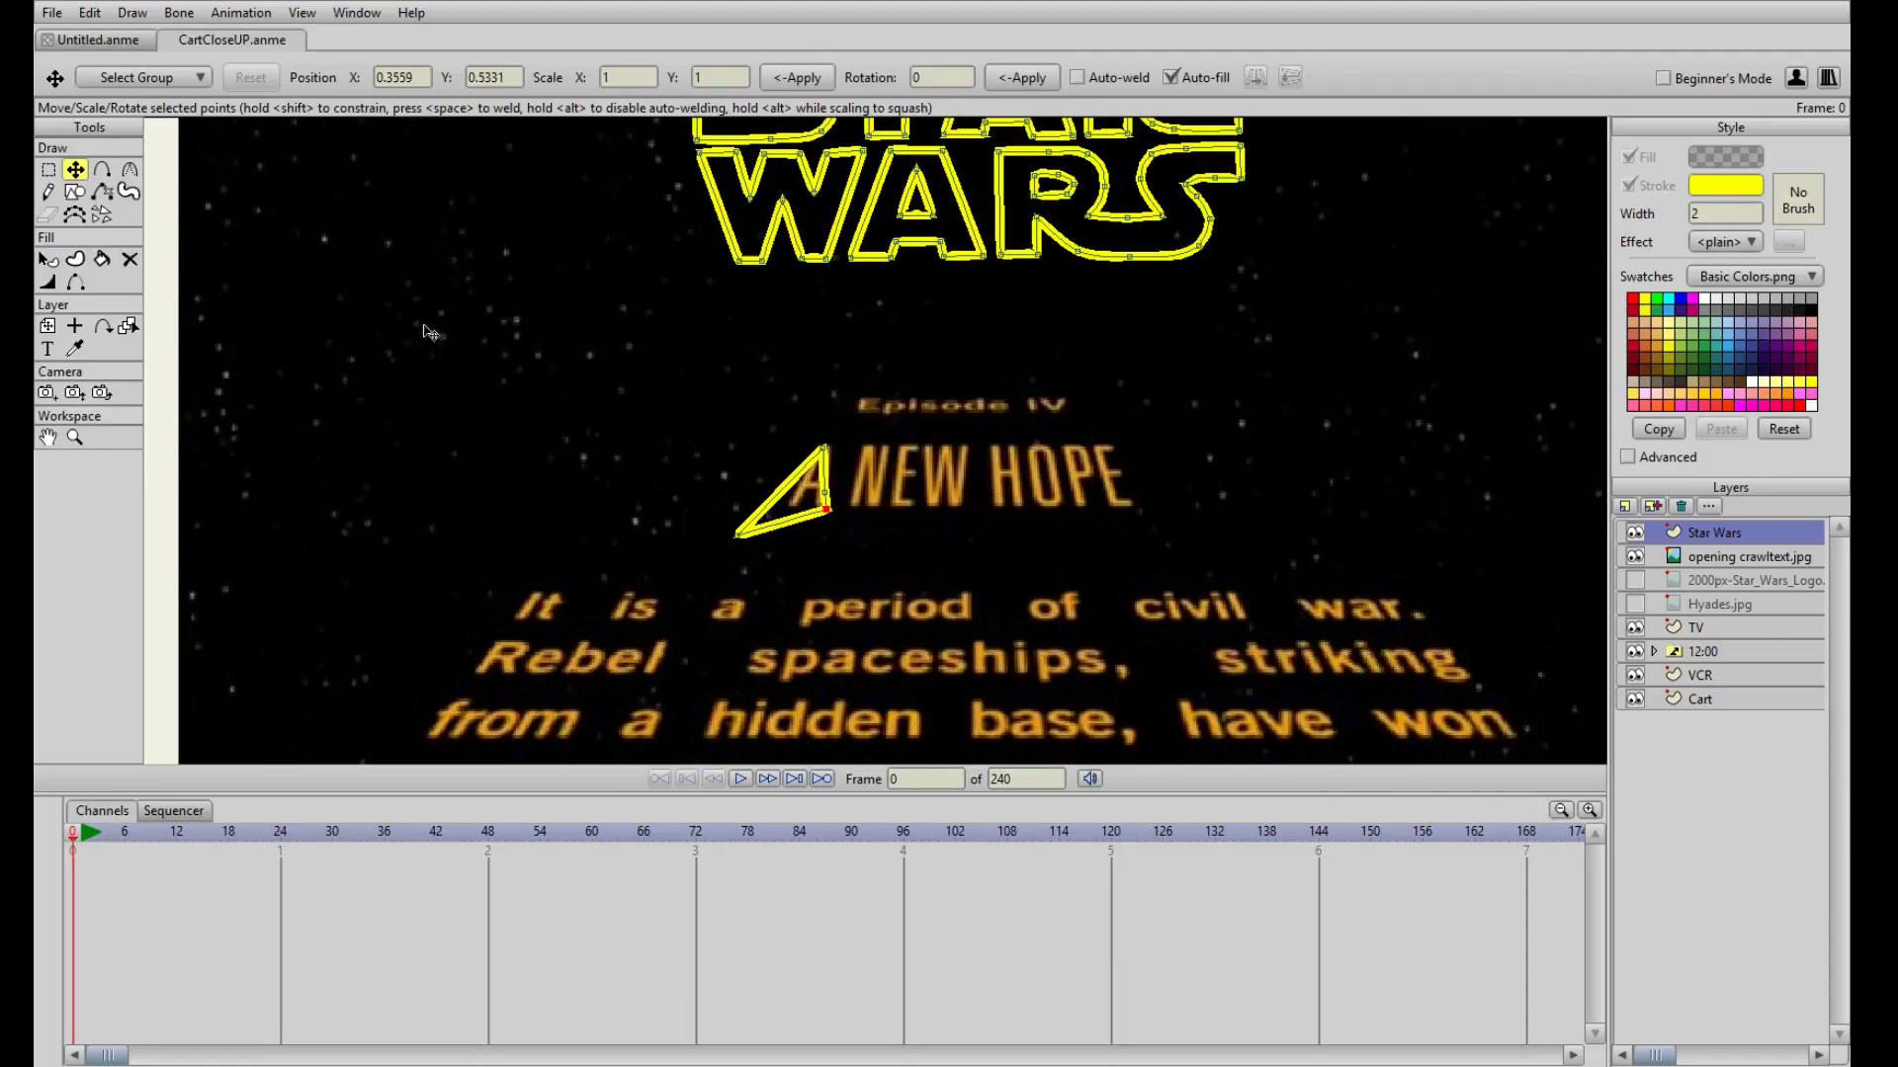
pyautogui.click(47, 169)
pyautogui.moveTo(652, 594); pyautogui.dragTo(1023, 396)
pyautogui.press('Delete')
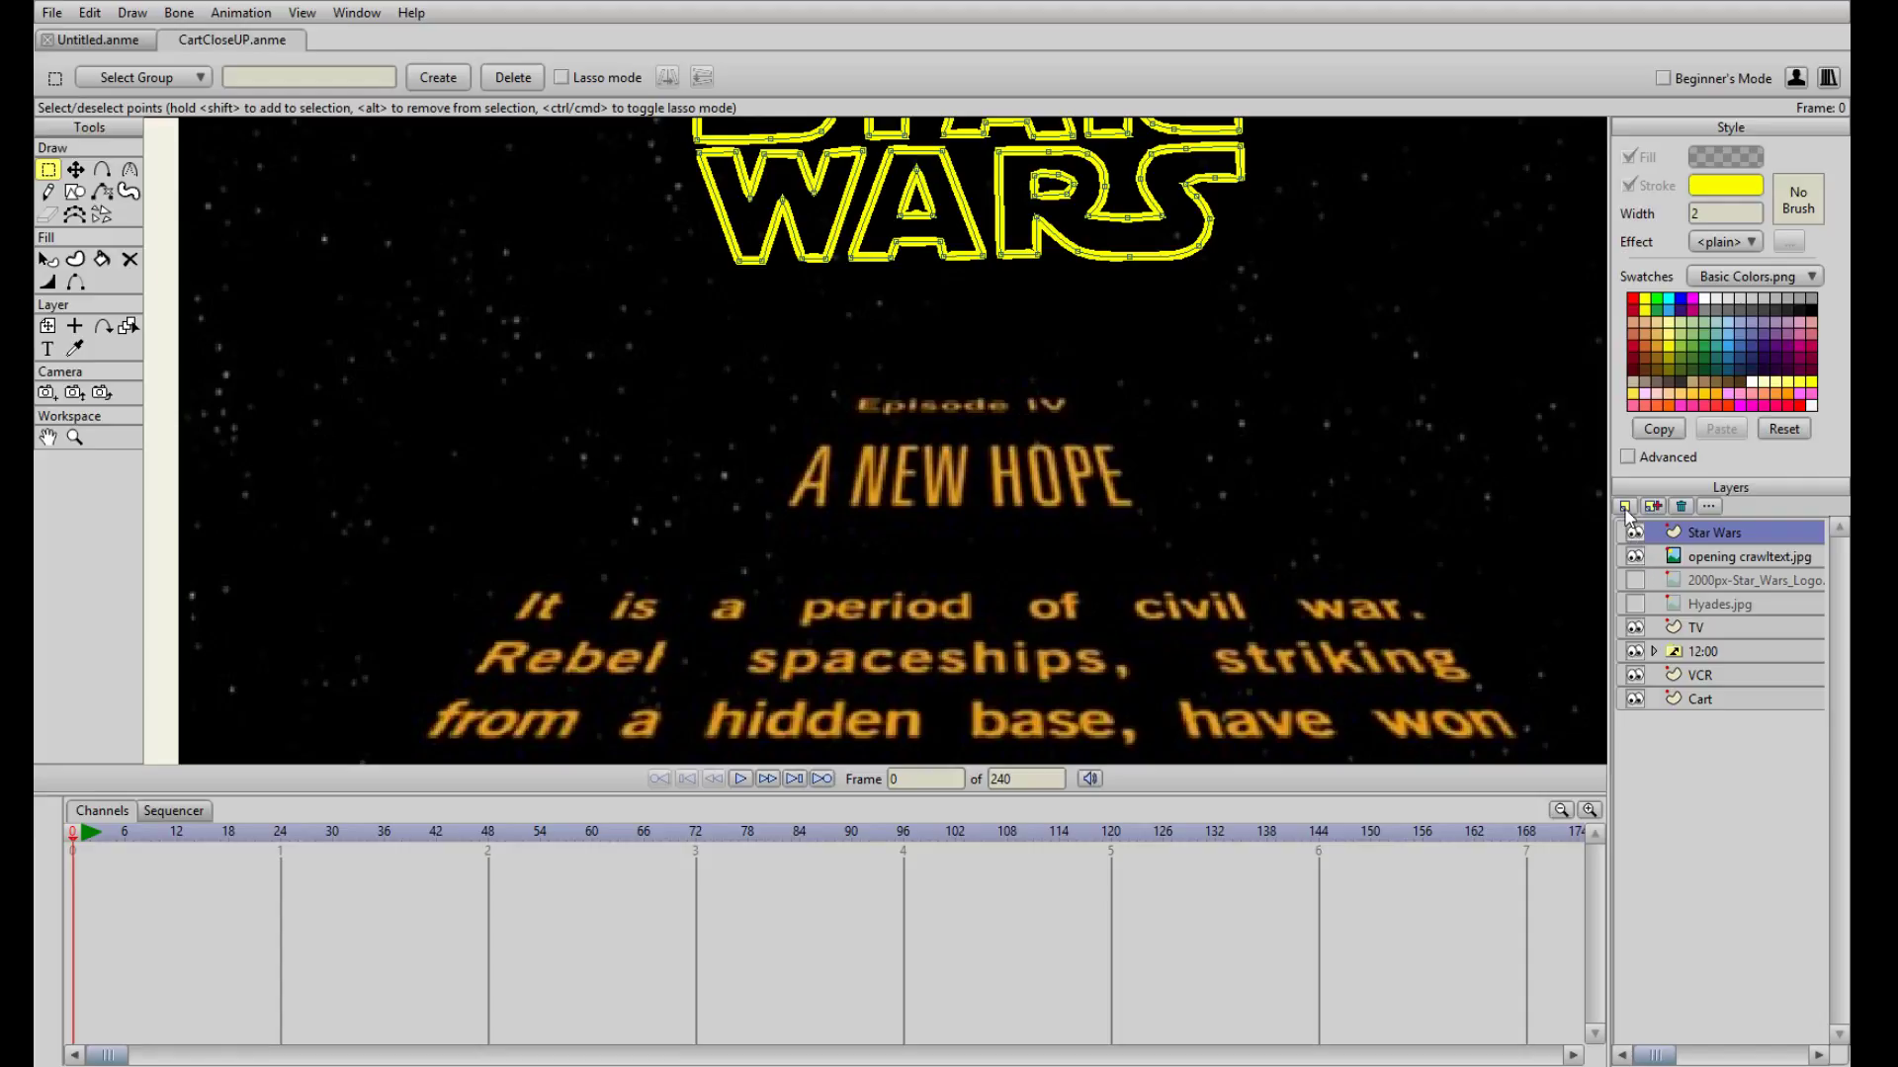
# - Add a text layer reading A NEW HOPE and place it beside the crawl image at about X 1.53, Y 0.62
pyautogui.hotkey('ctrl', 'v')
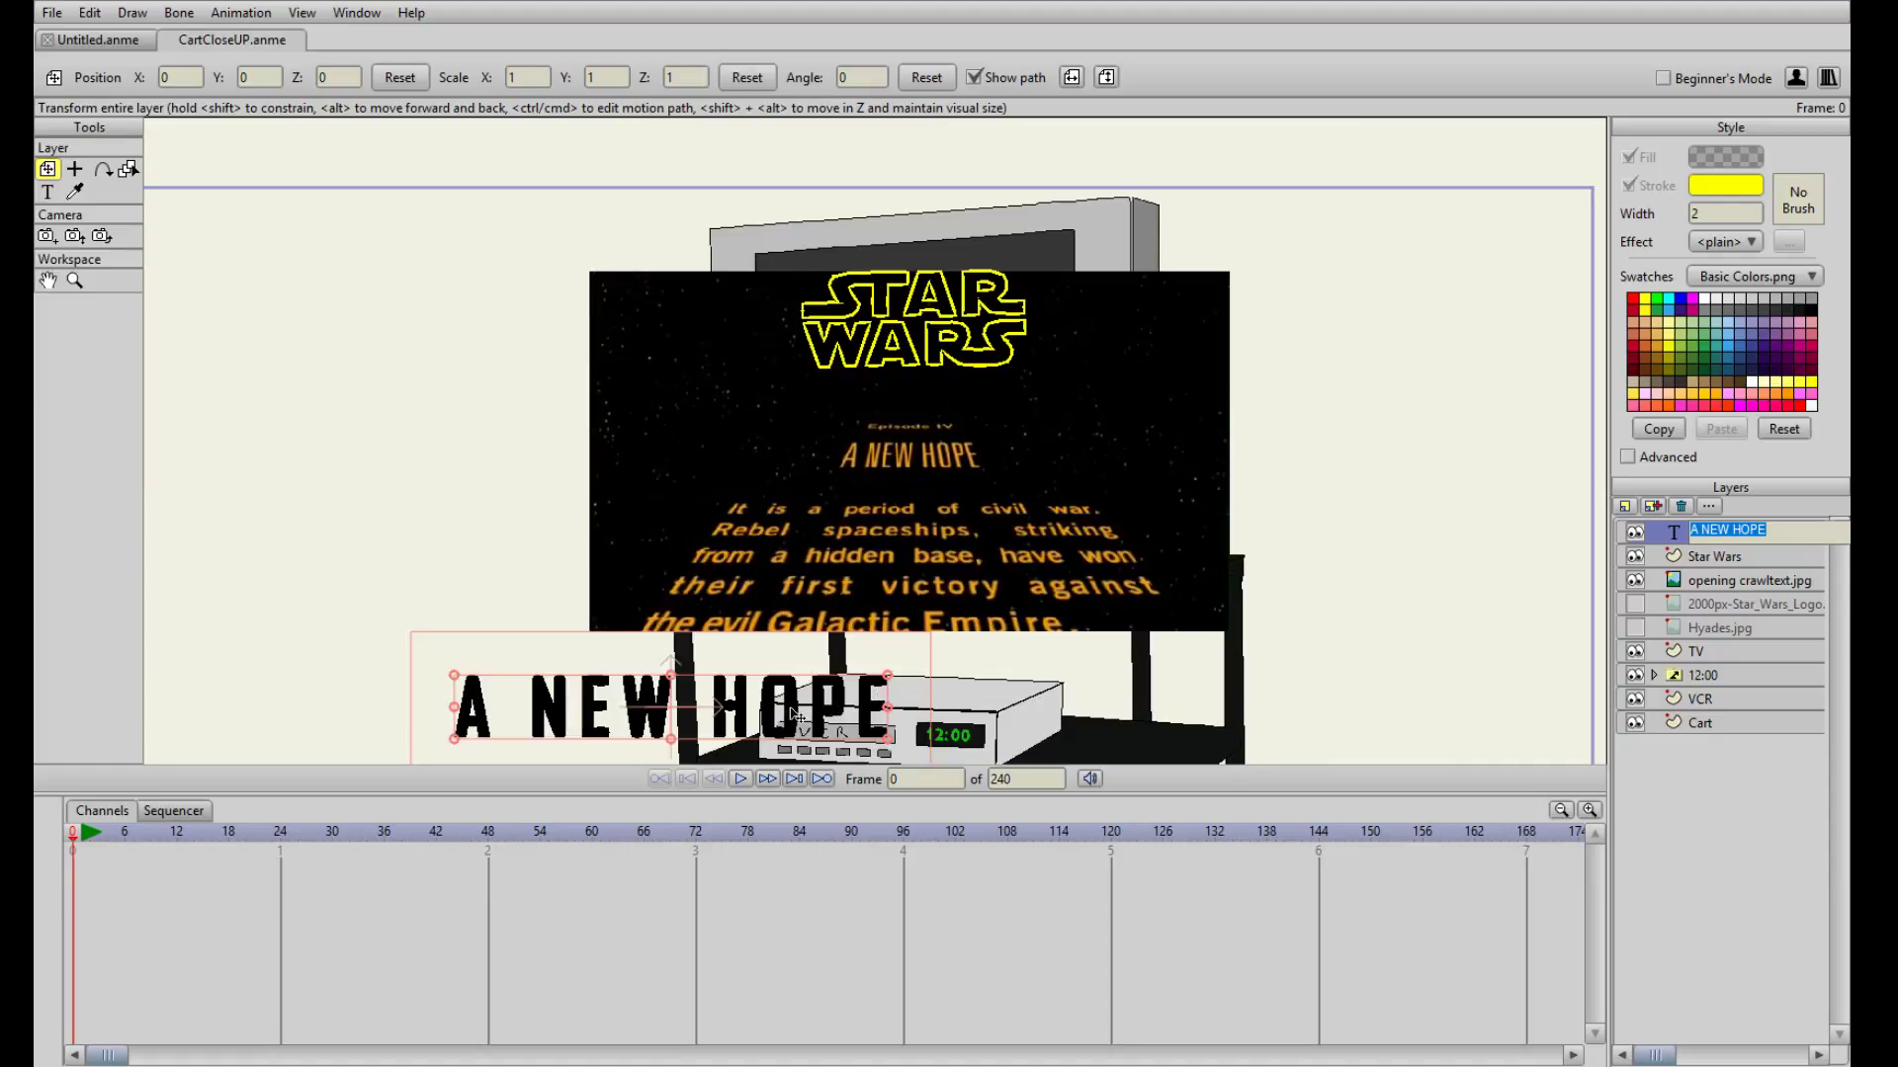
pyautogui.moveTo(796, 714); pyautogui.dragTo(1338, 441)
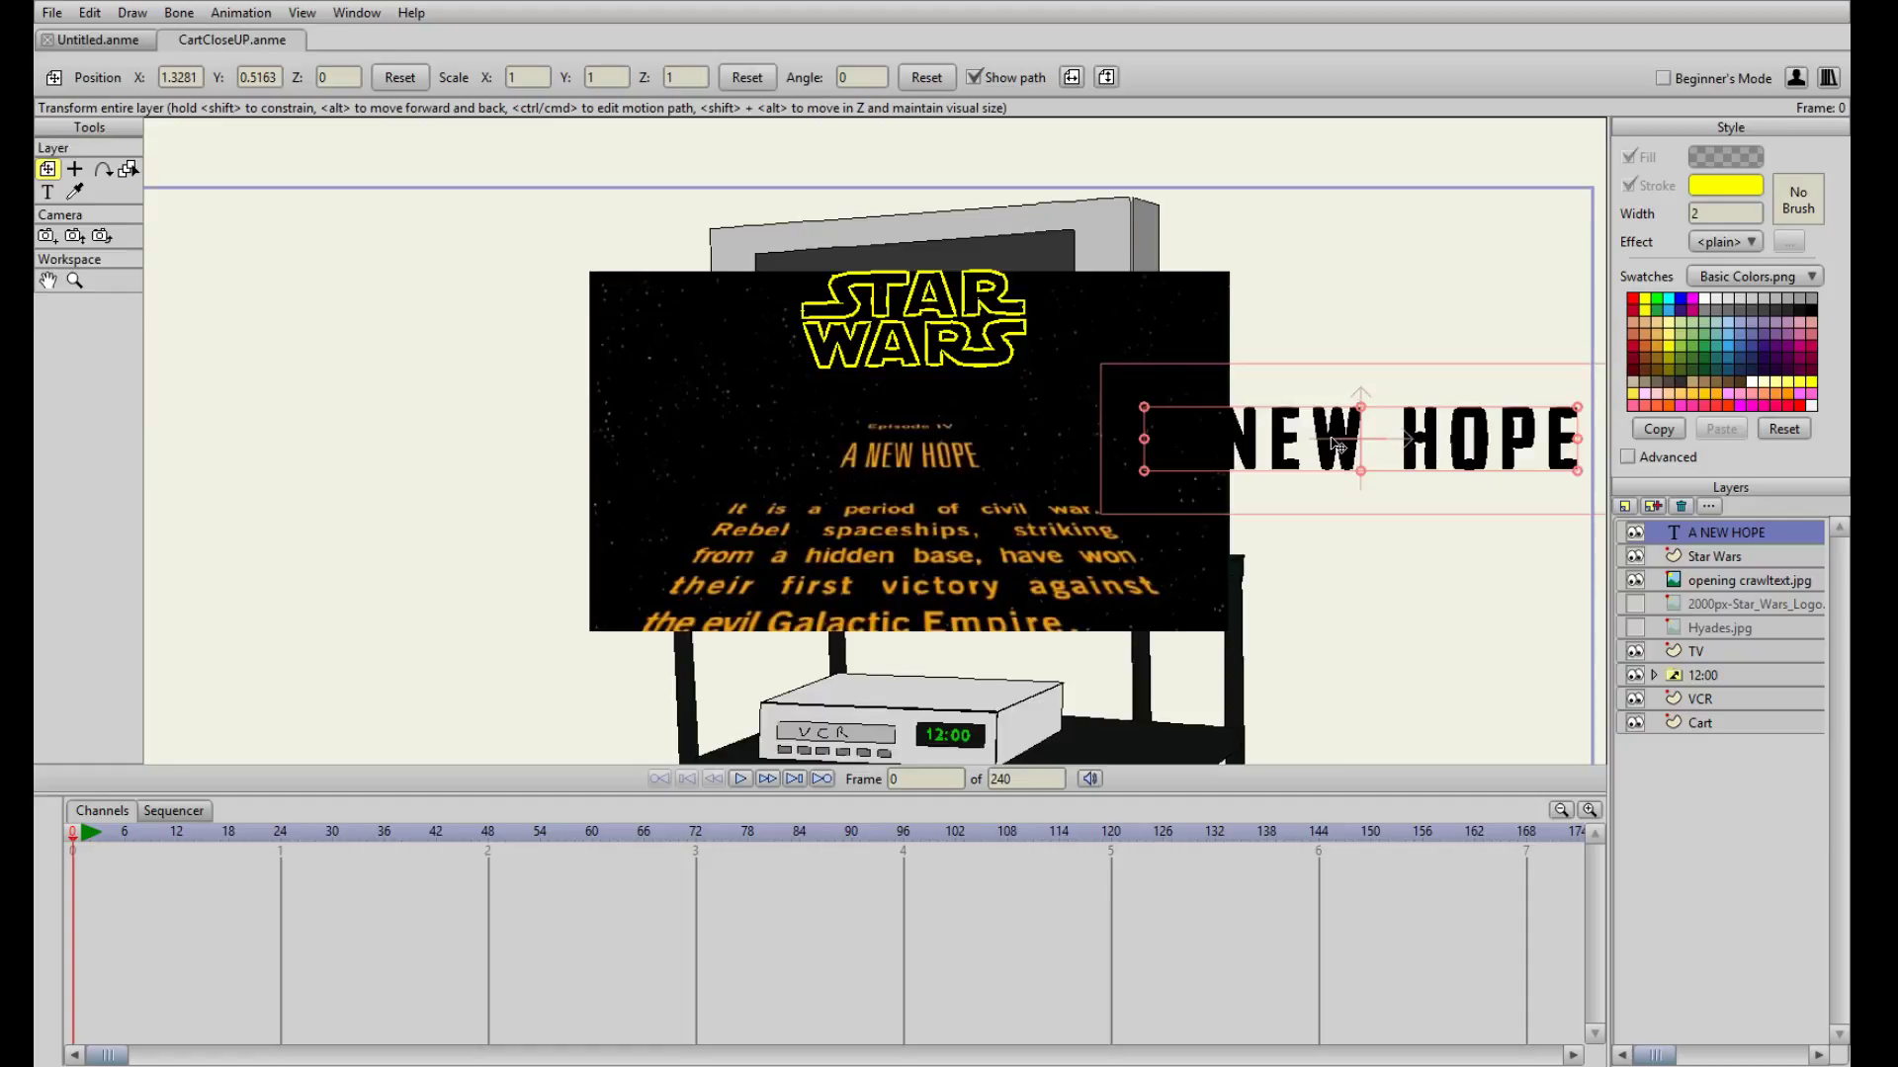
pyautogui.scroll(1, 1333, 448)
pyautogui.moveTo(1457, 472); pyautogui.dragTo(1494, 389)
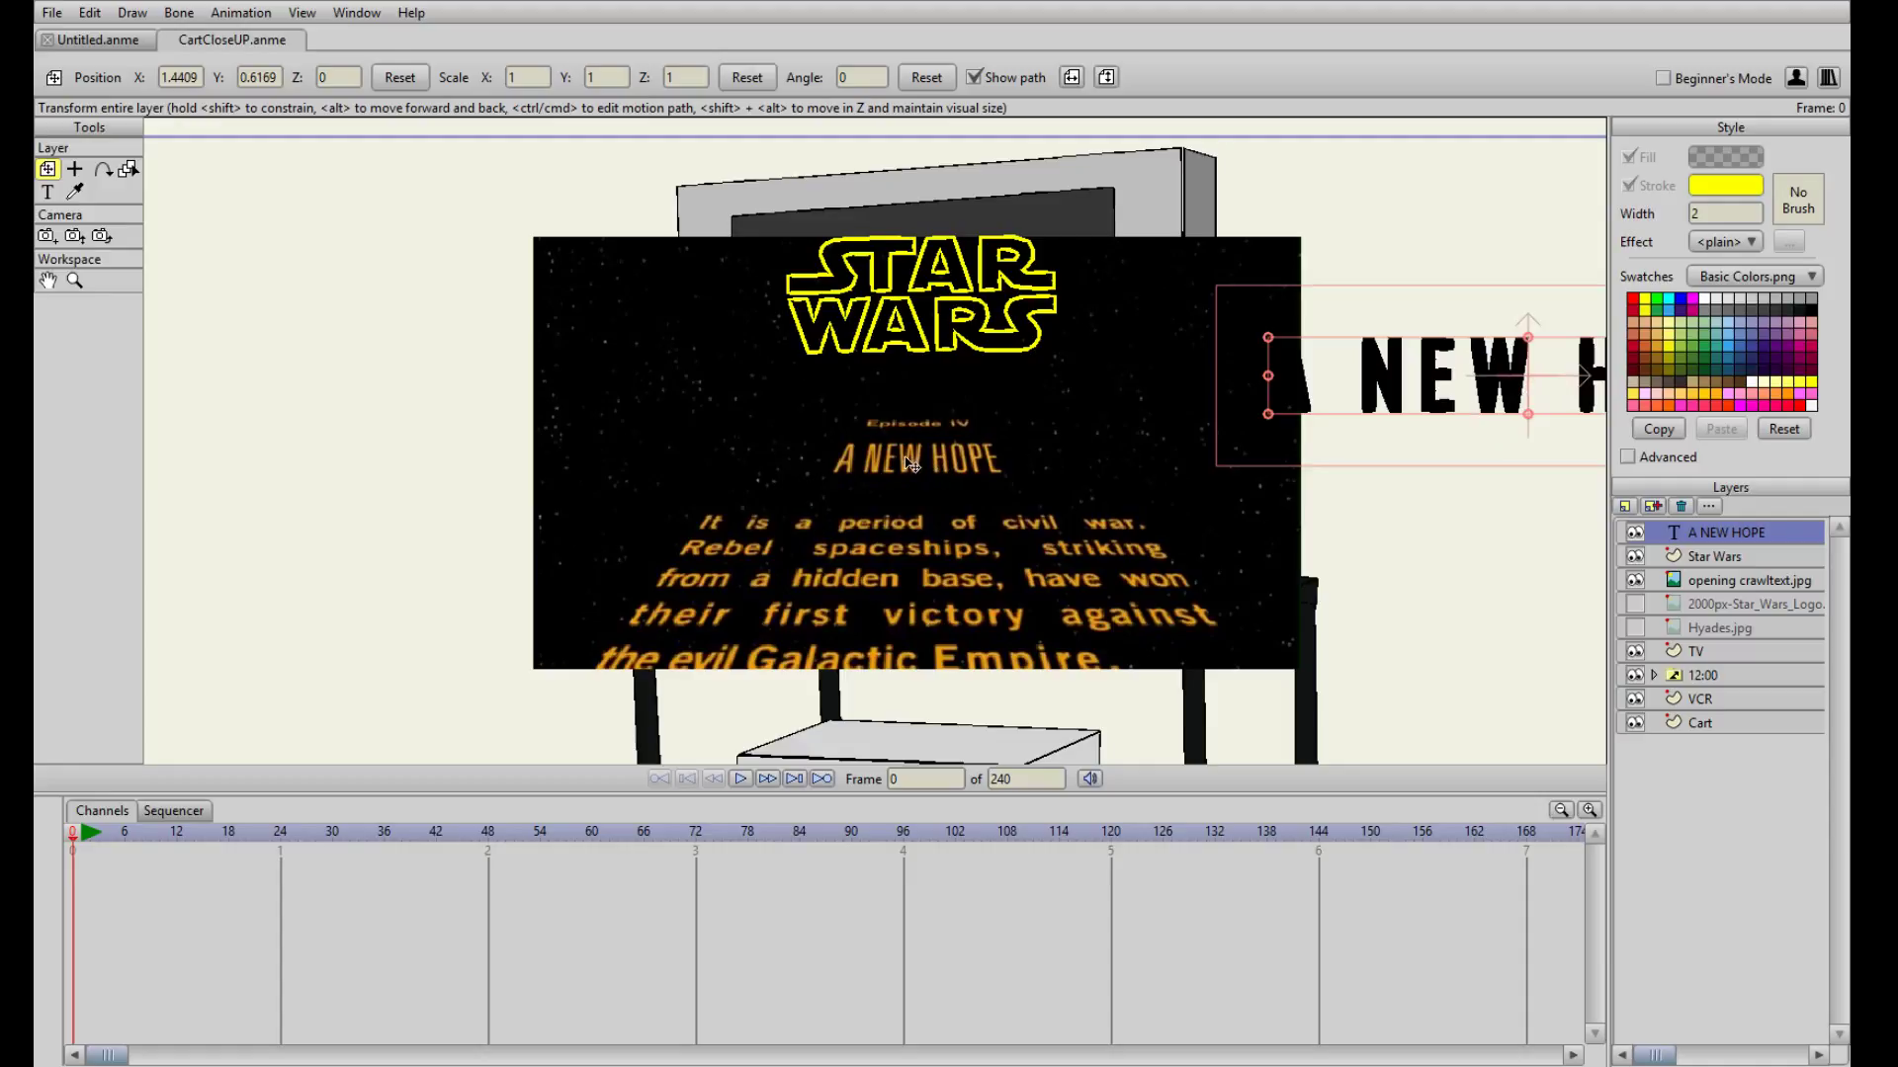
pyautogui.moveTo(1433, 369); pyautogui.dragTo(1485, 369)
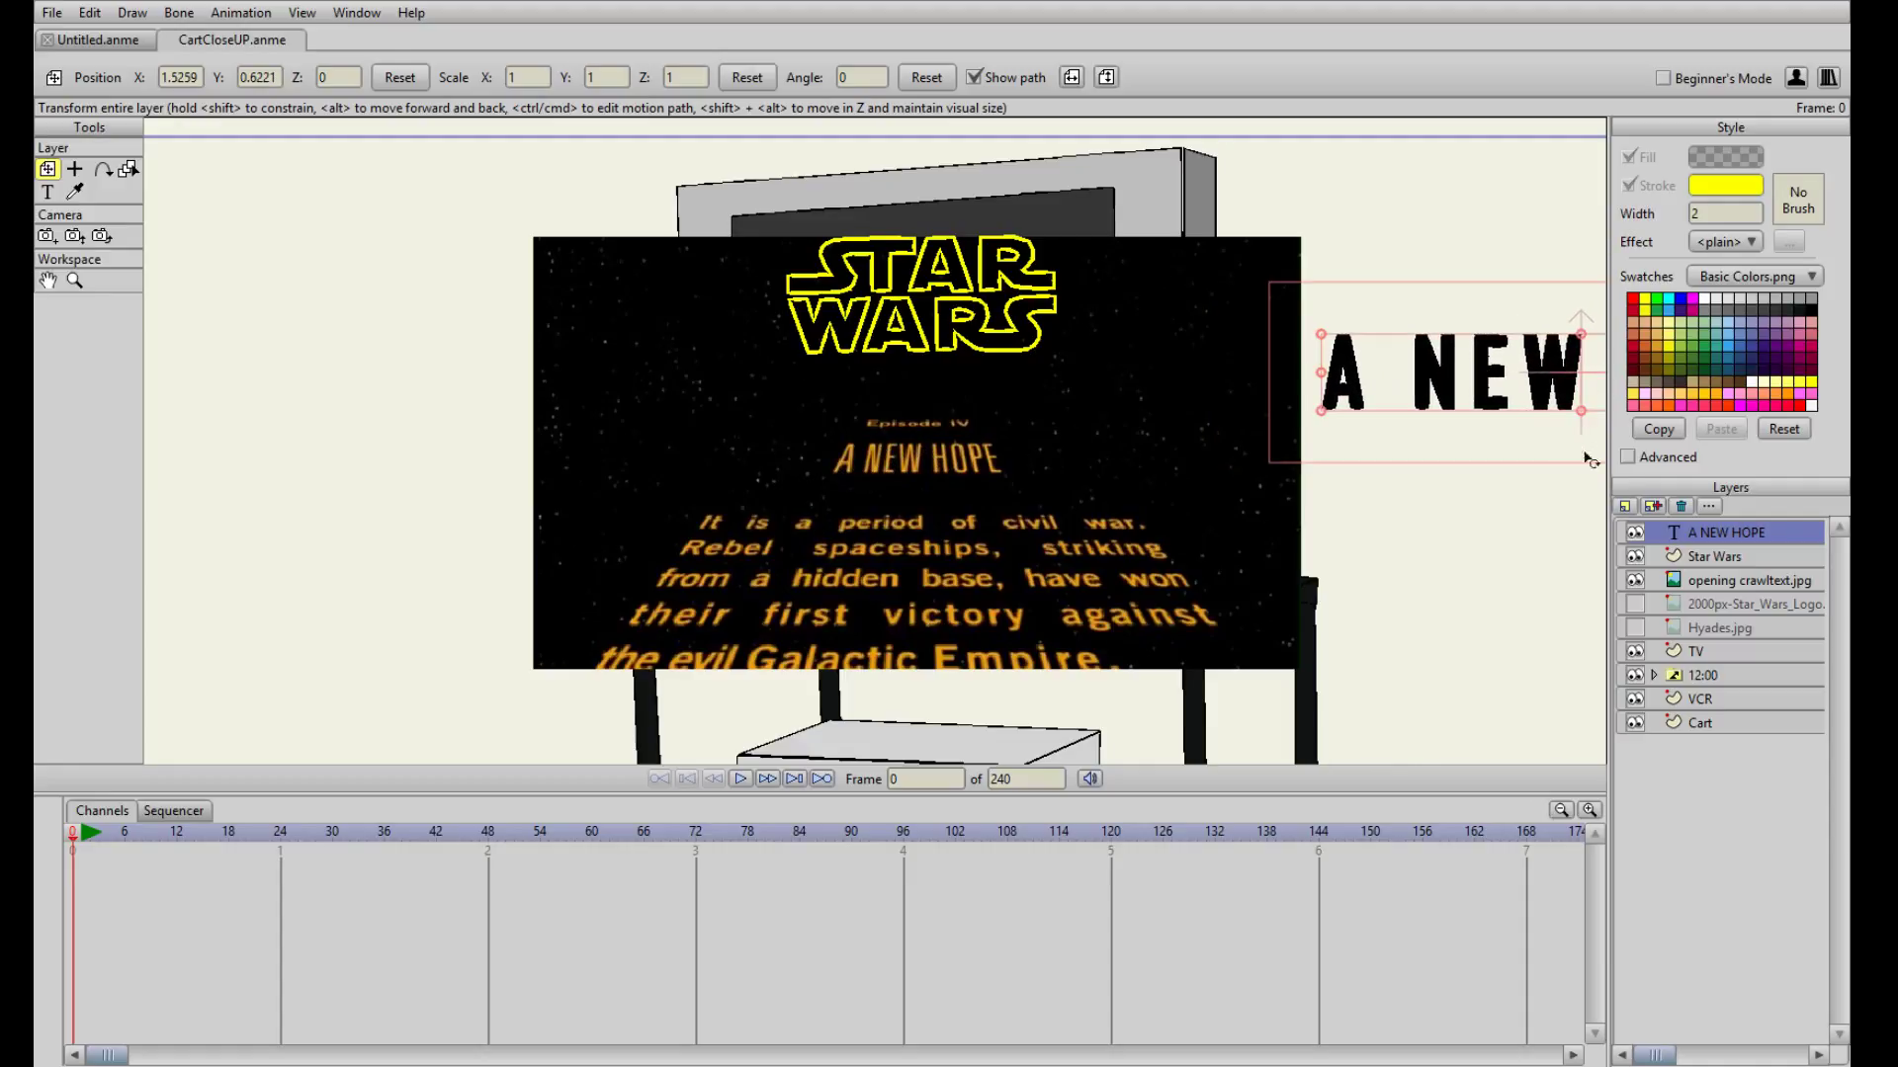
# - Recolor the A NEW HOPE text layer in the same yellow as the Star Wars logo
pyautogui.click(1694, 557)
pyautogui.click(48, 260)
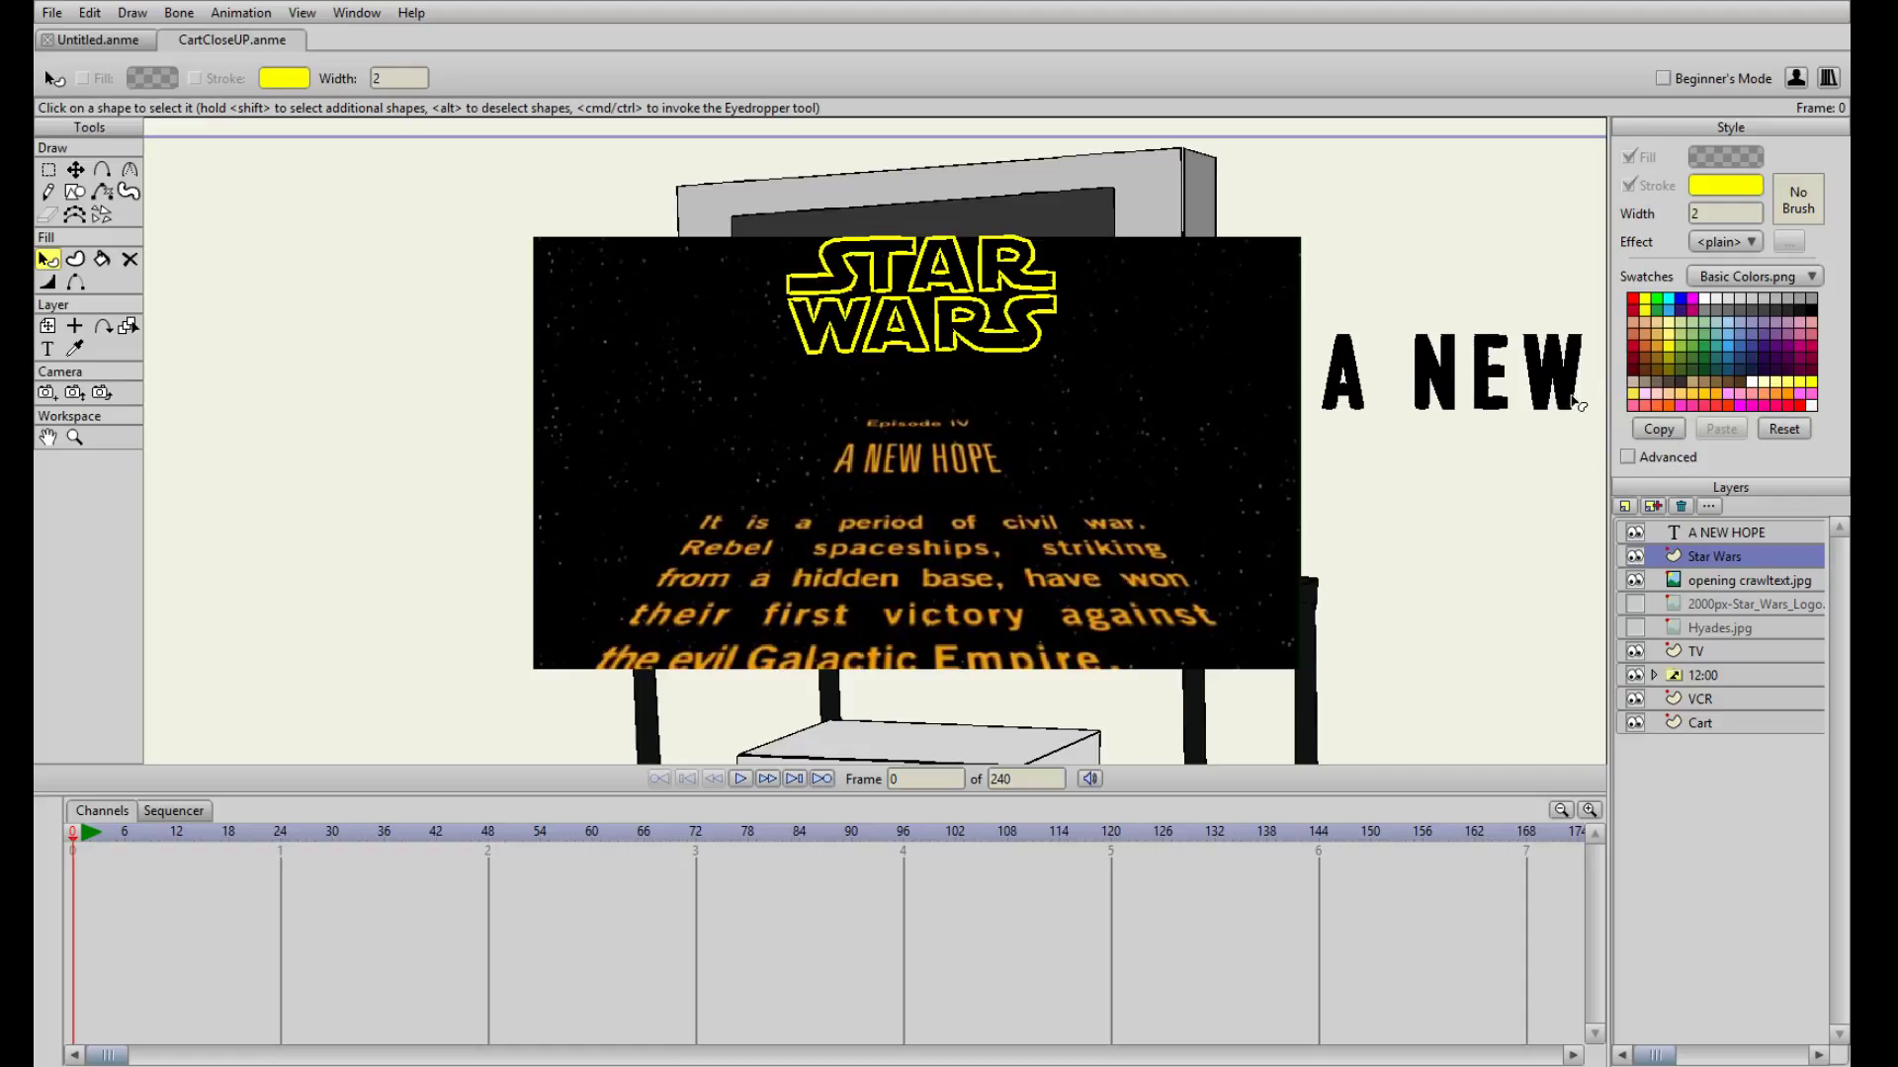
pyautogui.click(1696, 534)
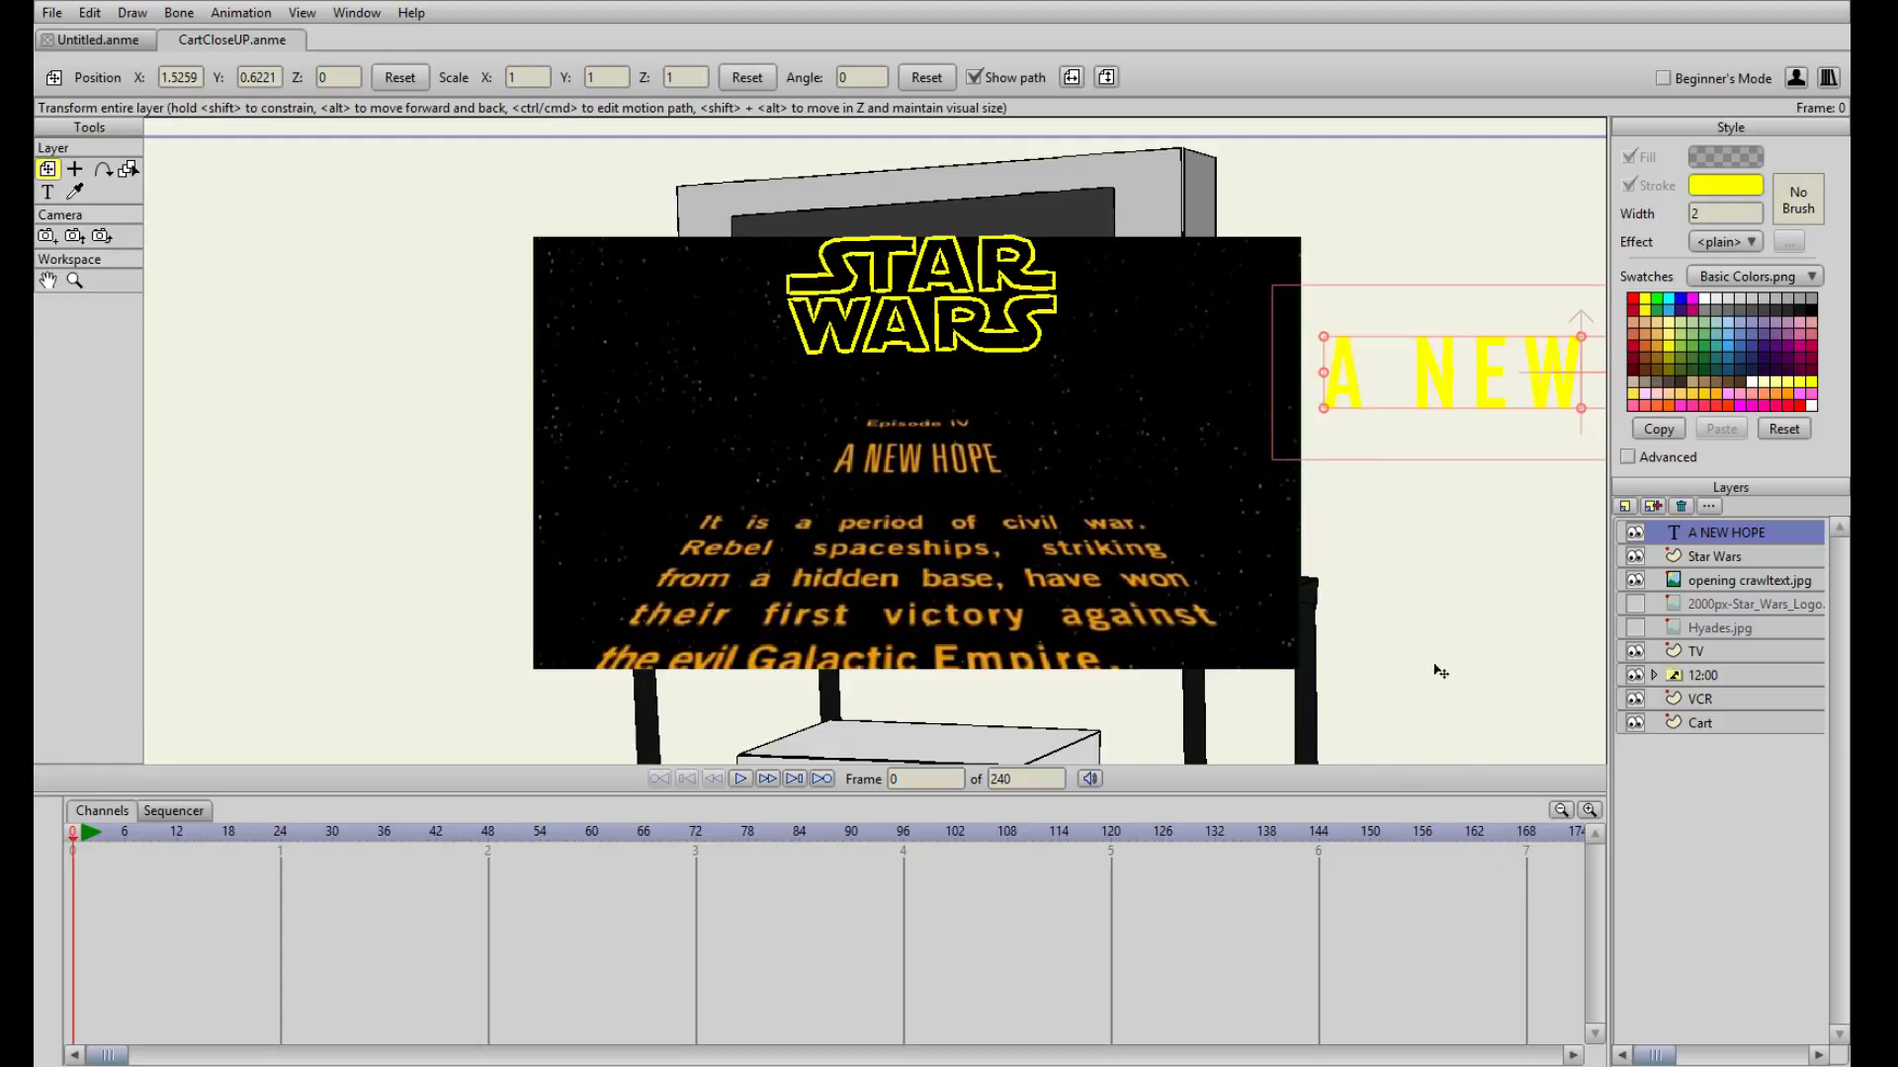
# - Move the A NEW HOPE text onto the crawl image's title and scale it down uniformly to about 0.39
pyautogui.moveTo(1405, 367); pyautogui.dragTo(759, 473)
pyautogui.scroll(1, 954, 439)
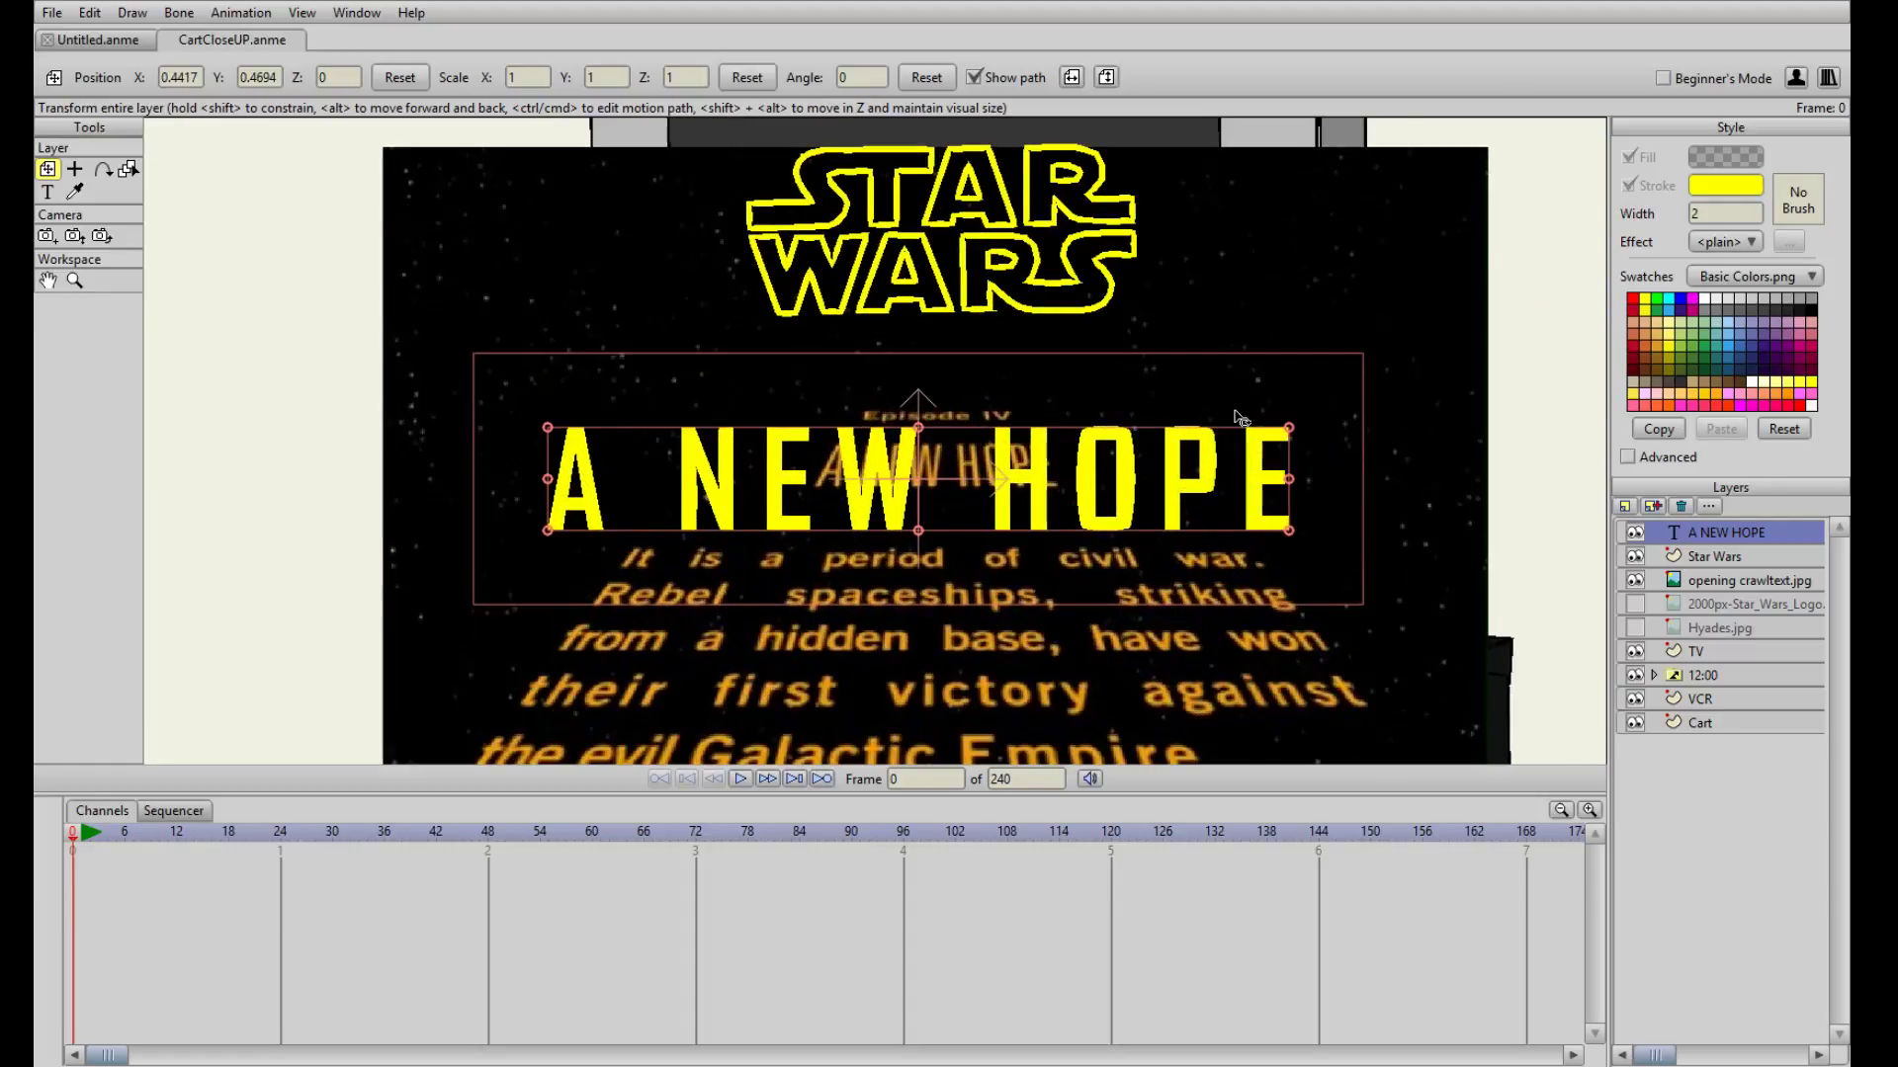
pyautogui.scroll(-1, 1237, 415)
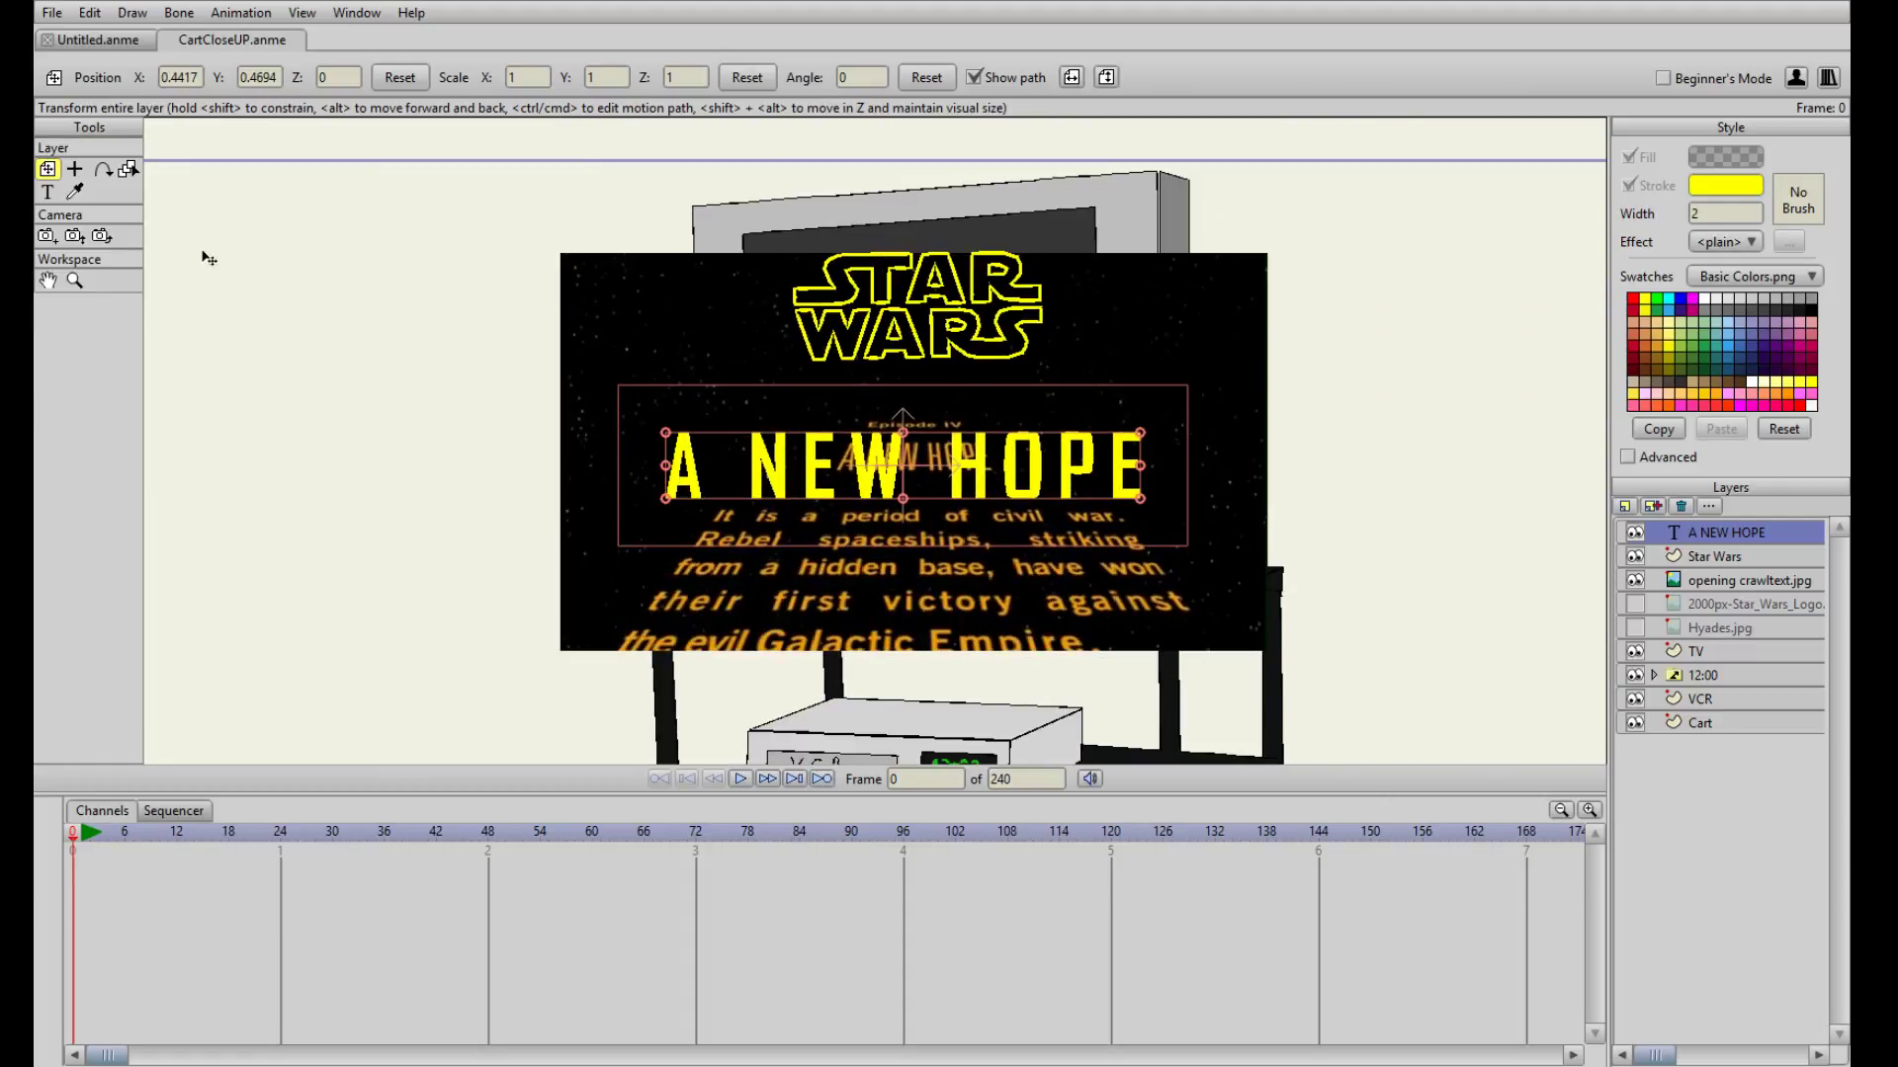
pyautogui.moveTo(1143, 500); pyautogui.dragTo(1042, 479)
pyautogui.scroll(1, 1041, 479)
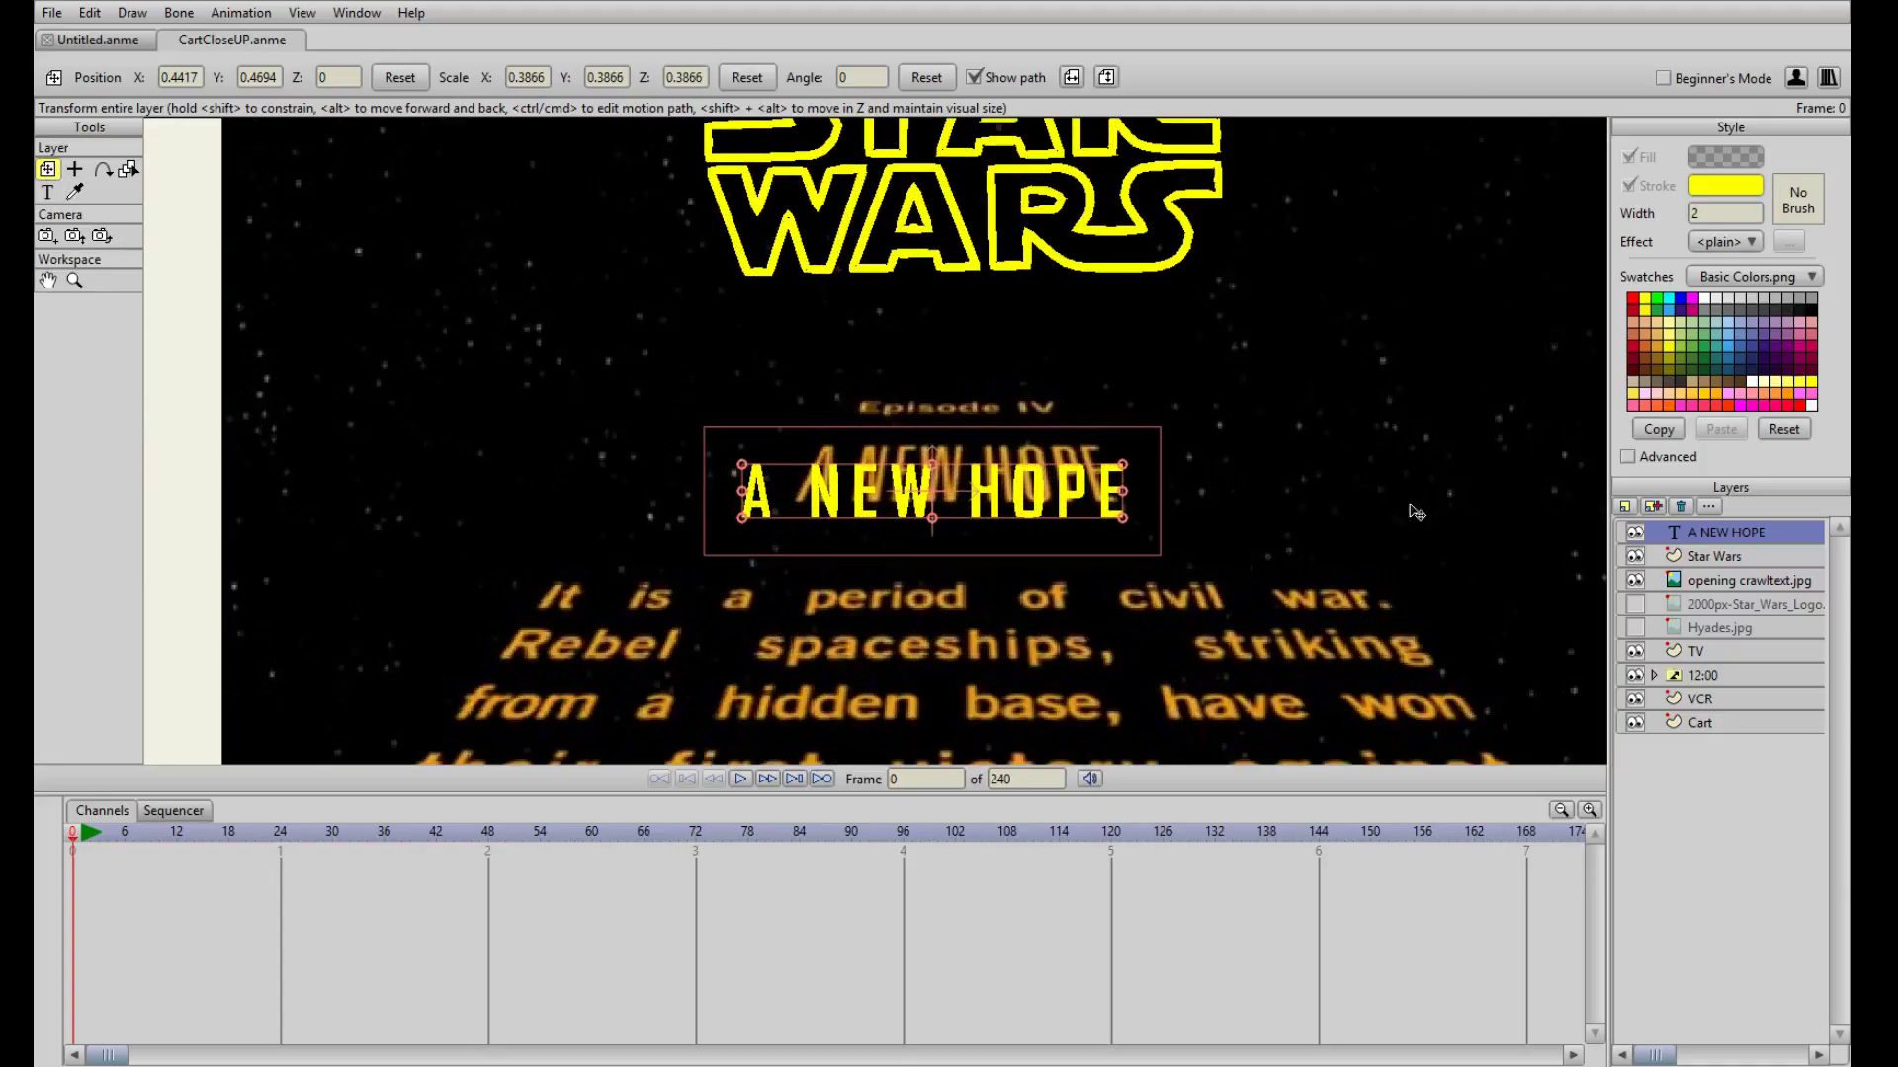
# - Tighten the letter spacing of A NEW HOPE and align it over the reference title at about X 0.46, Y 0.48
pyautogui.moveTo(1330, 502); pyautogui.dragTo(1304, 510)
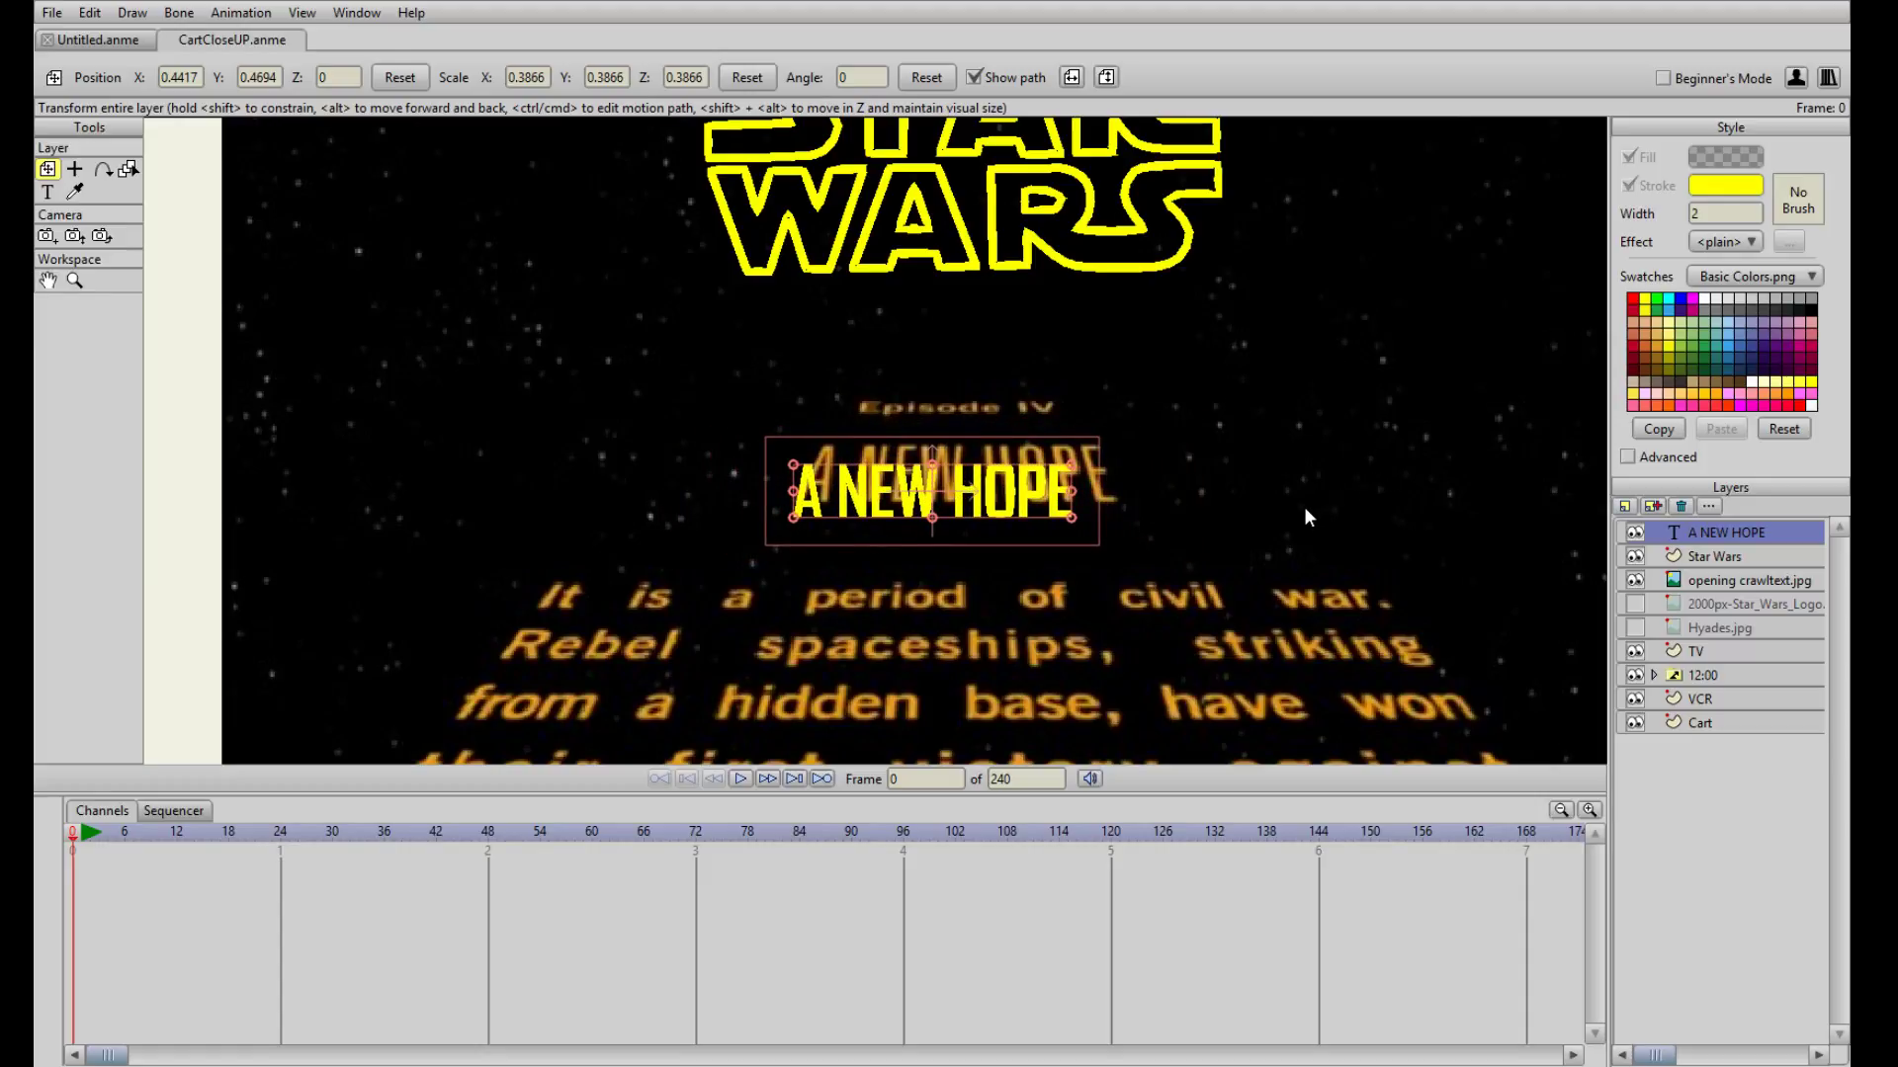
pyautogui.moveTo(1305, 508); pyautogui.dragTo(1307, 510)
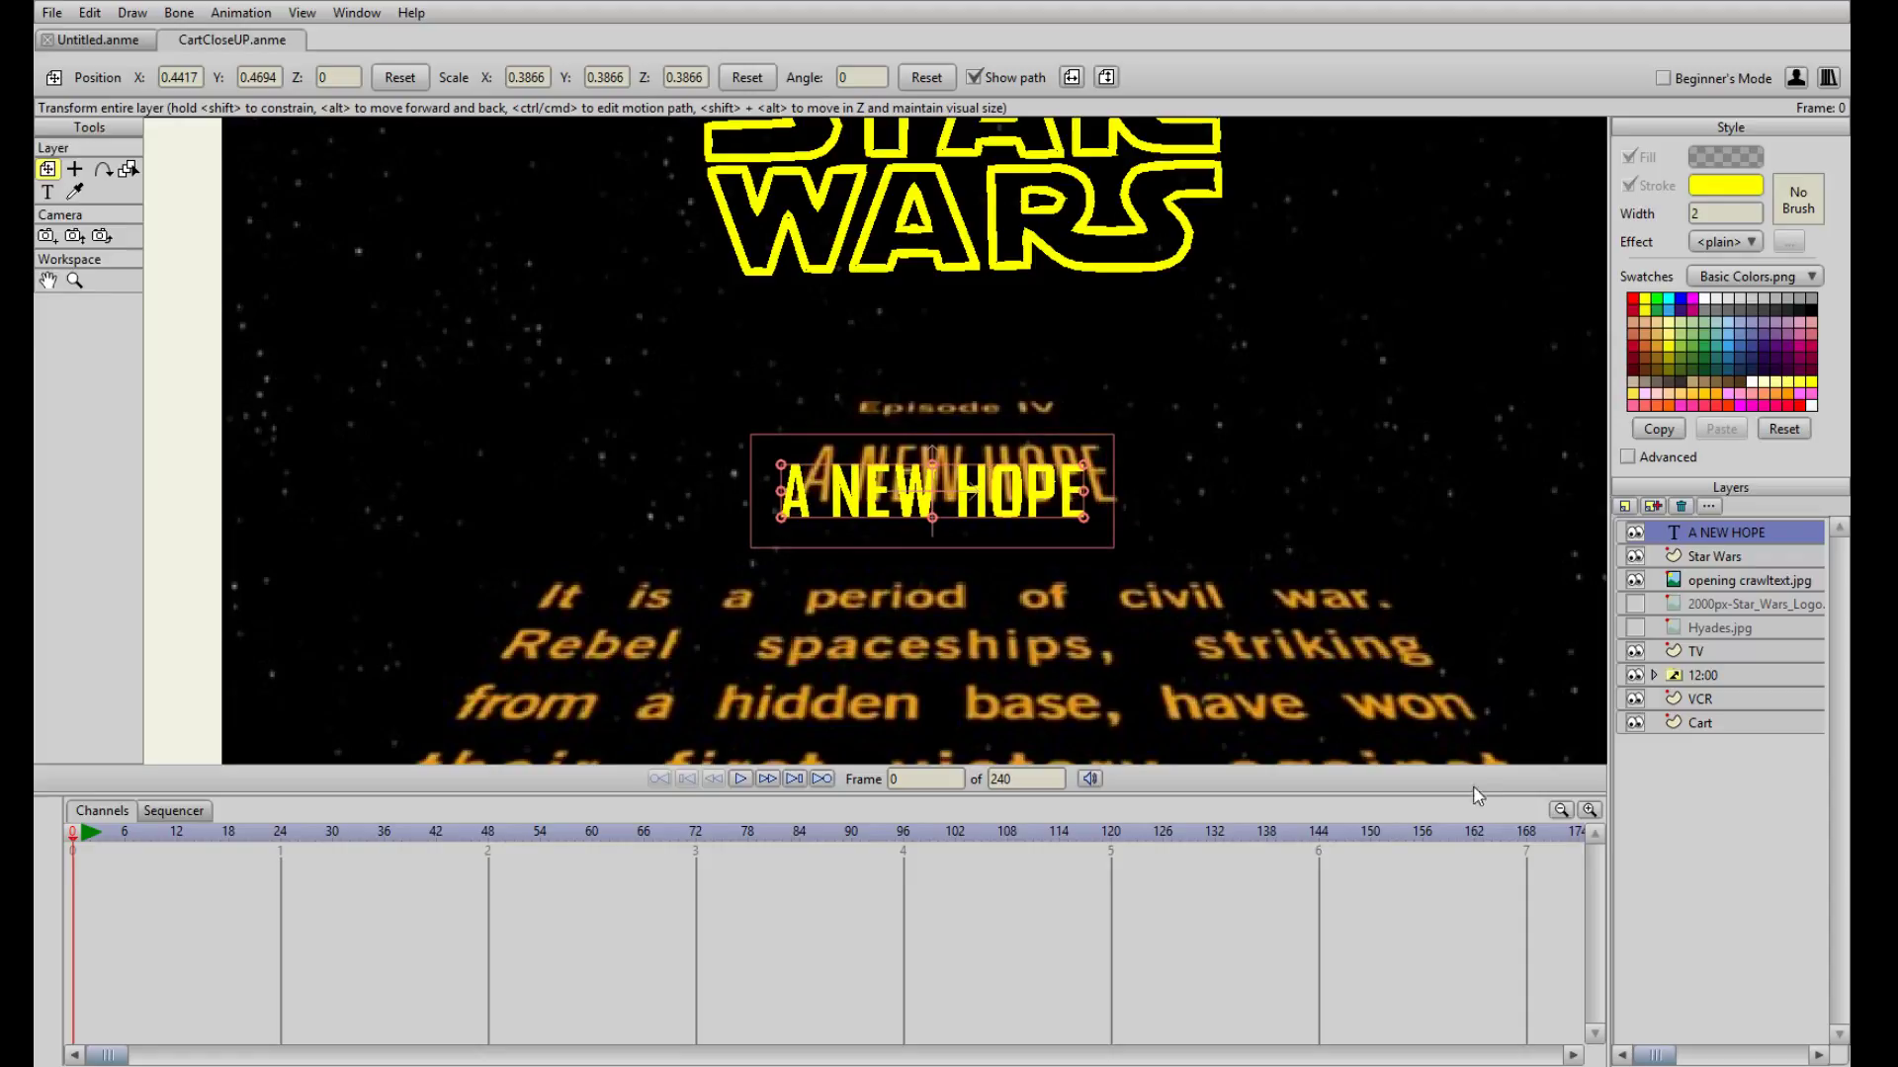
pyautogui.moveTo(1006, 484); pyautogui.dragTo(1103, 484)
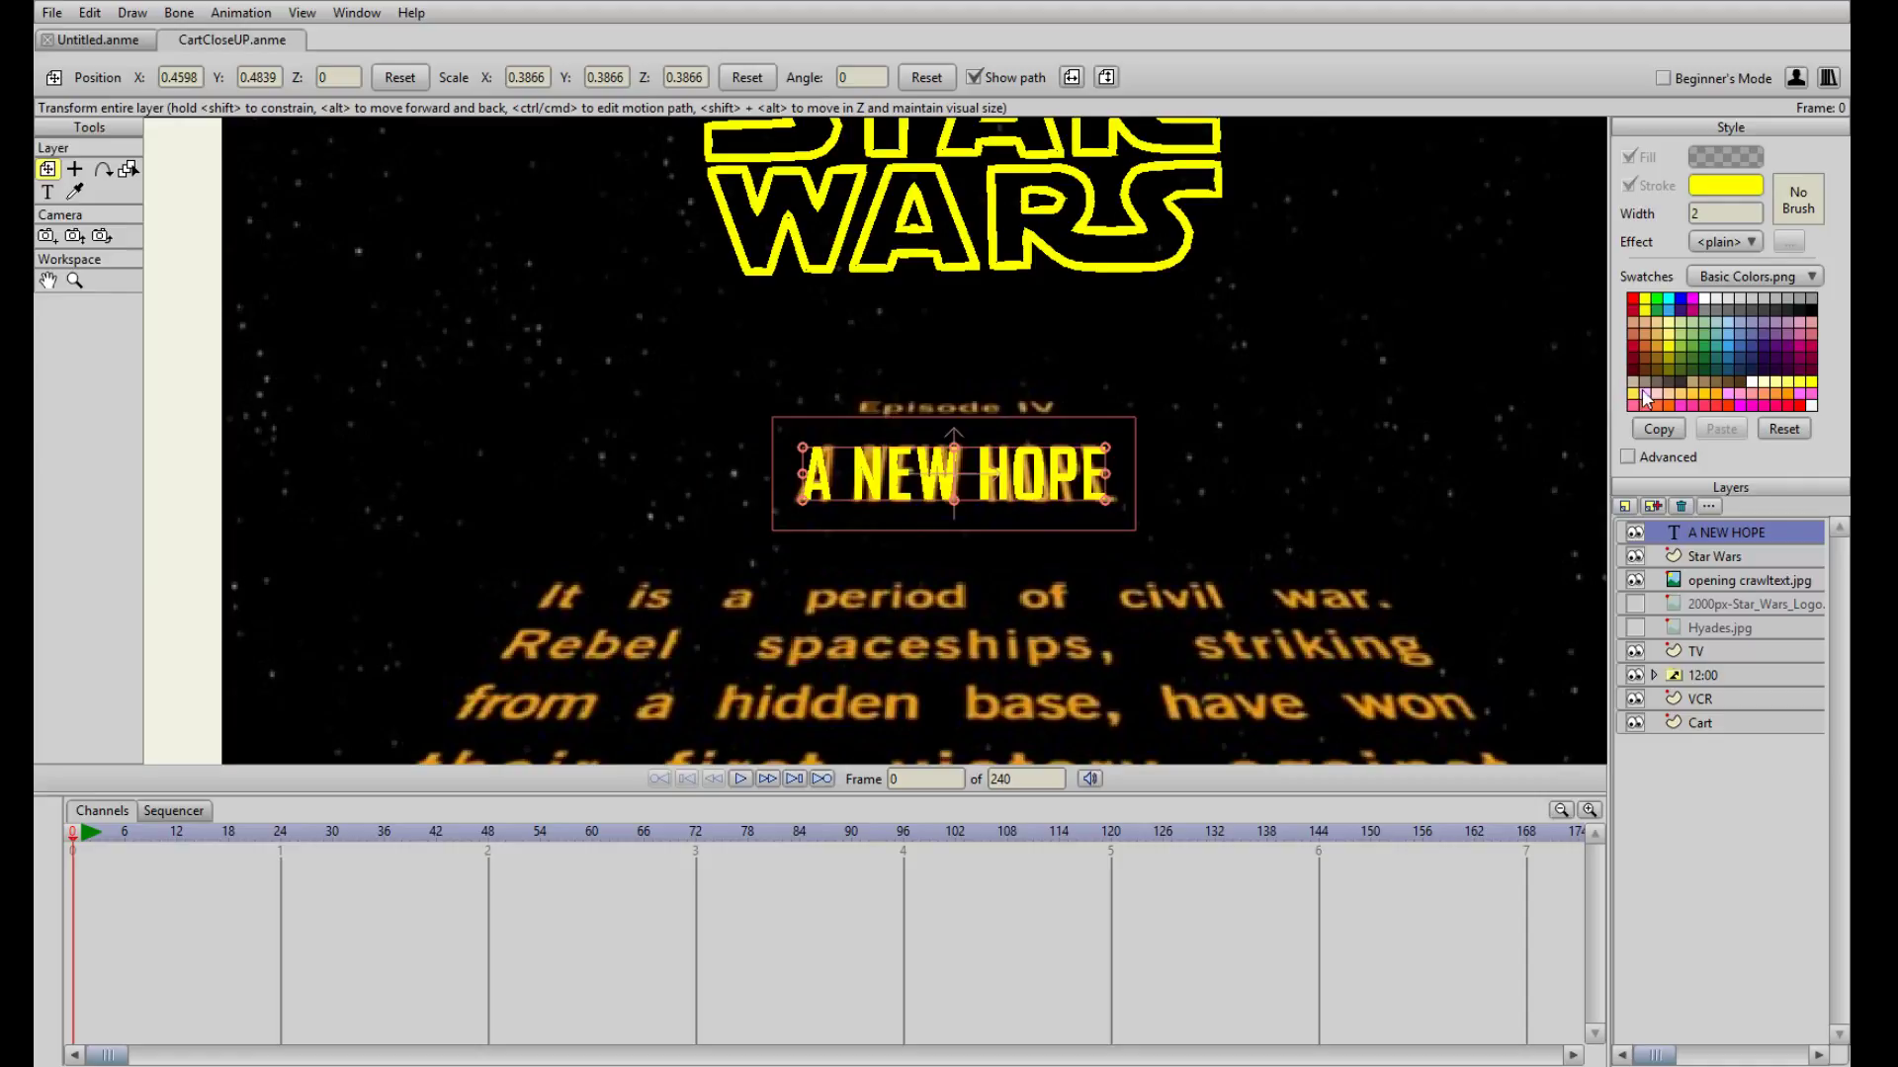
# - Hide the opening crawltext.jpg layer and move A NEW HOPE below the logo on the TV screen at about X 0.48, Y 0.53
pyautogui.scroll(-2, 1235, 555)
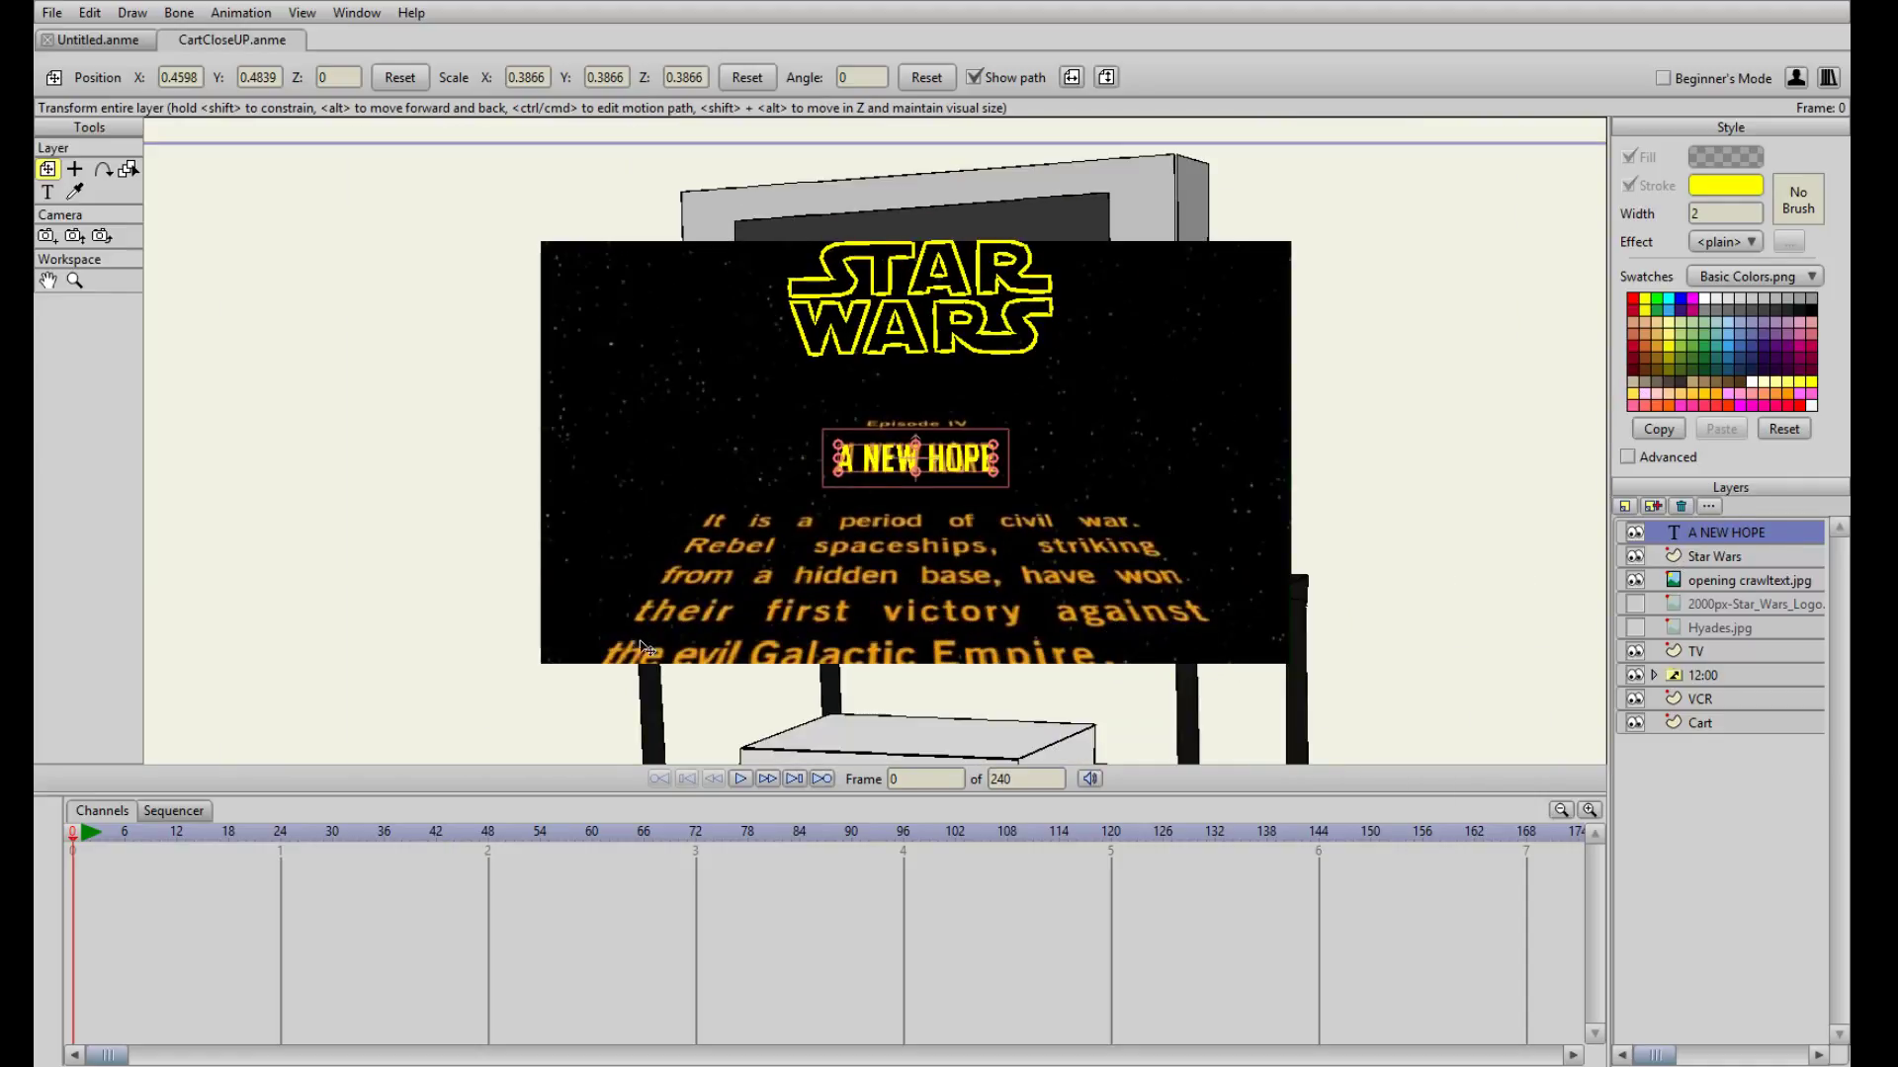
pyautogui.click(1635, 581)
pyautogui.moveTo(960, 408); pyautogui.dragTo(965, 424)
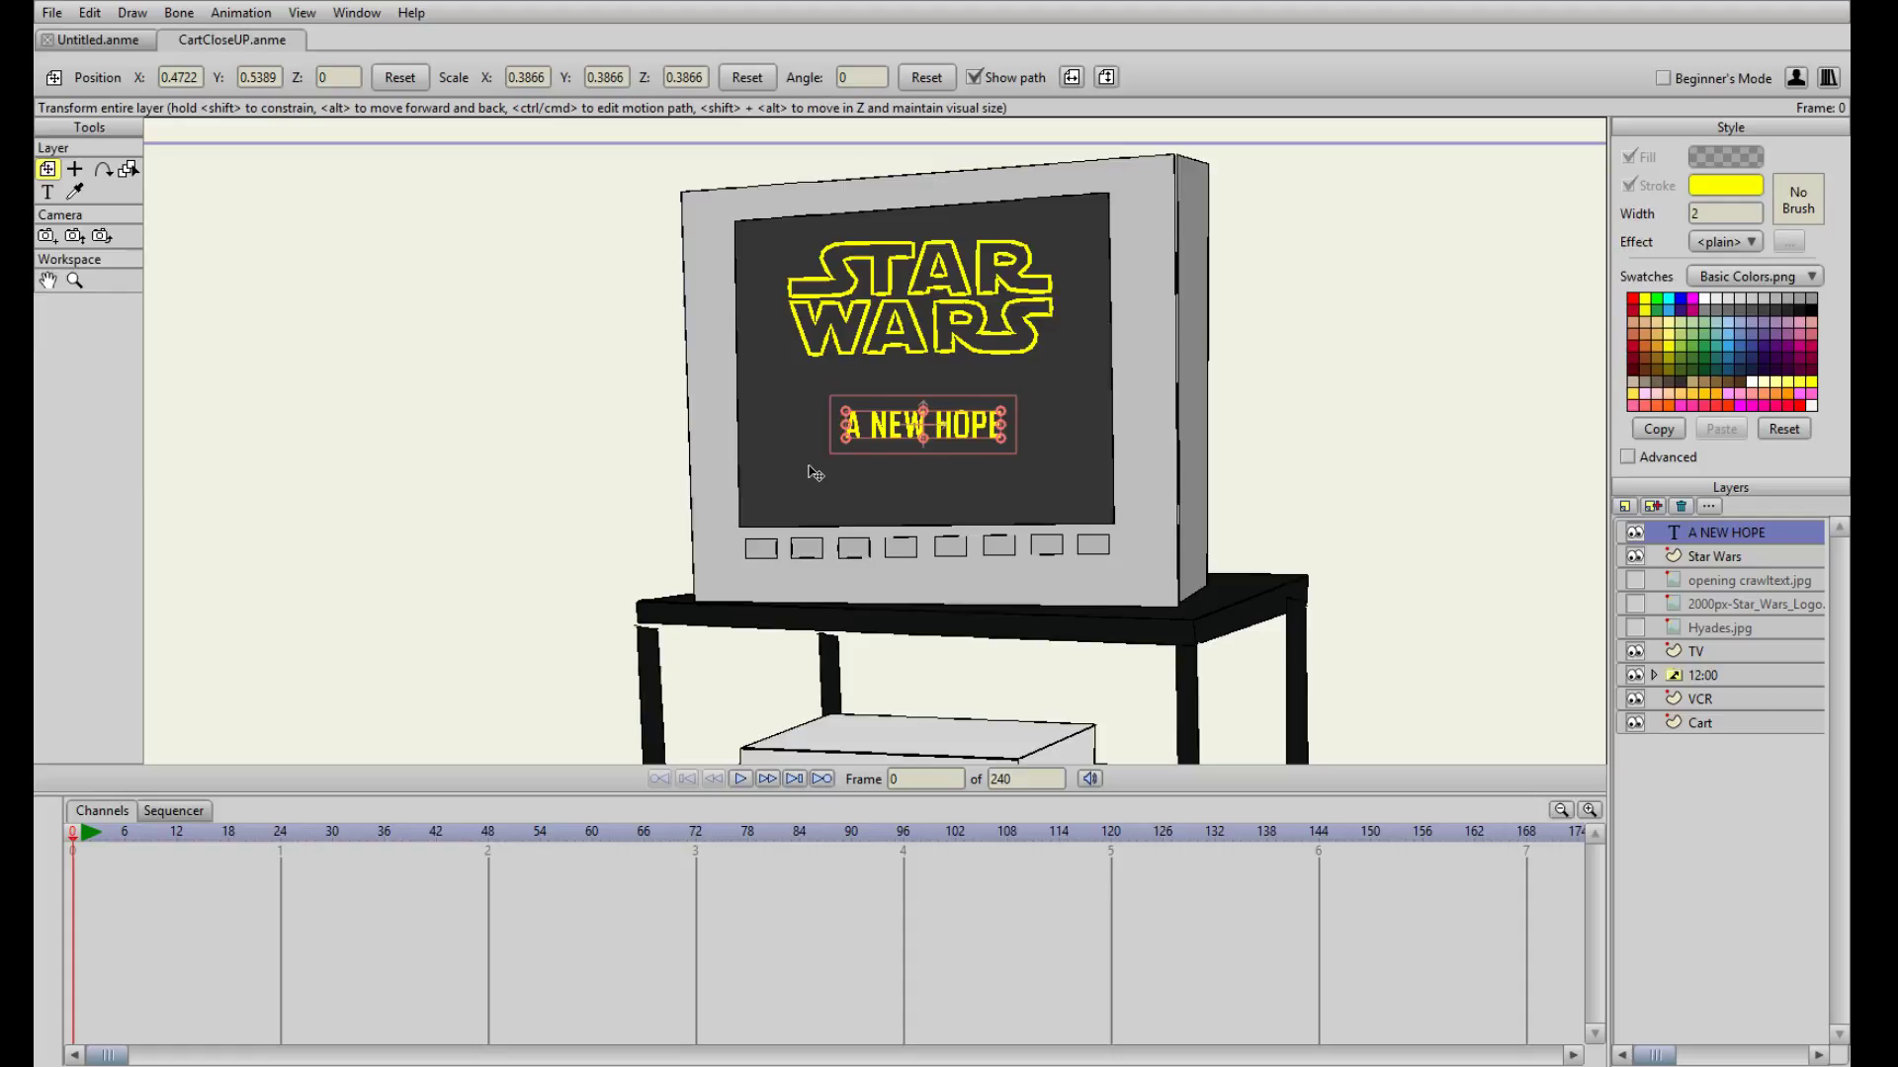
pyautogui.moveTo(958, 425); pyautogui.dragTo(965, 432)
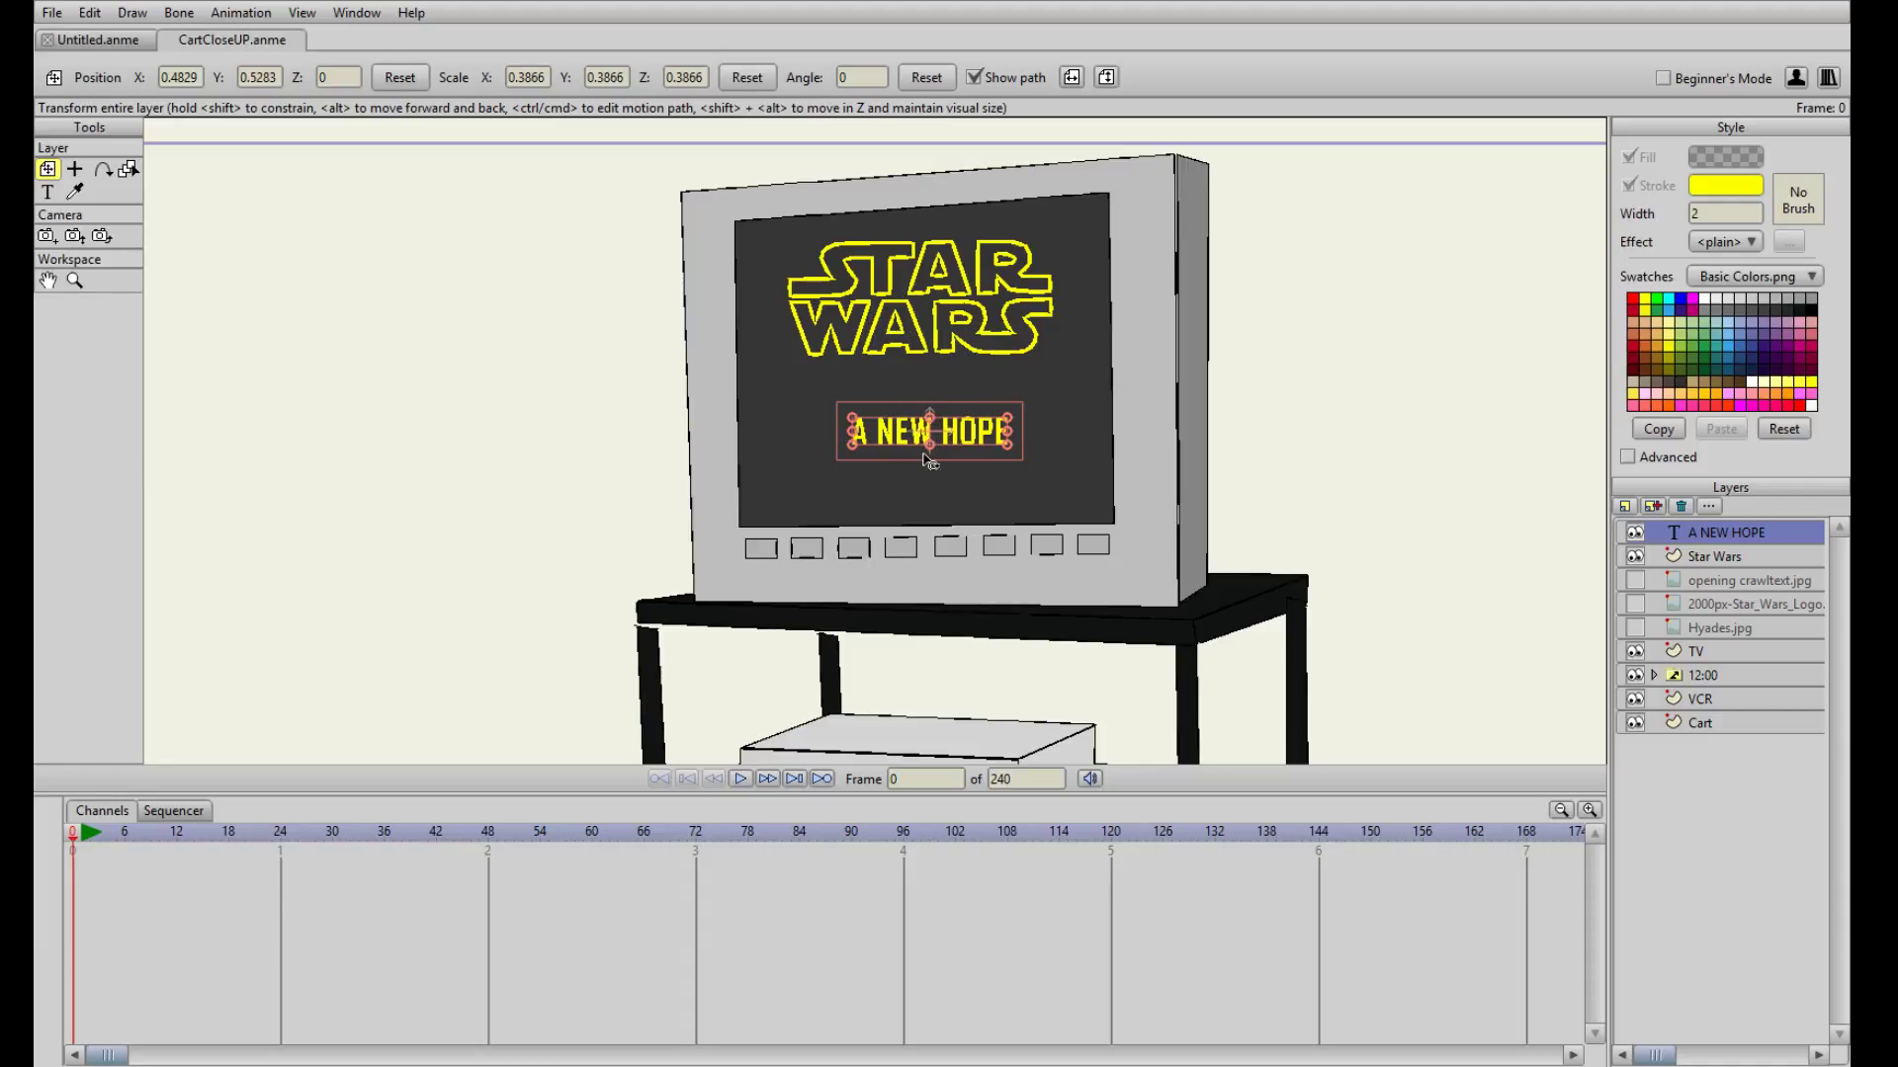
# - Duplicate the A NEW HOPE text layer and change the copy's text to Episode IV
pyautogui.scroll(1, 929, 461)
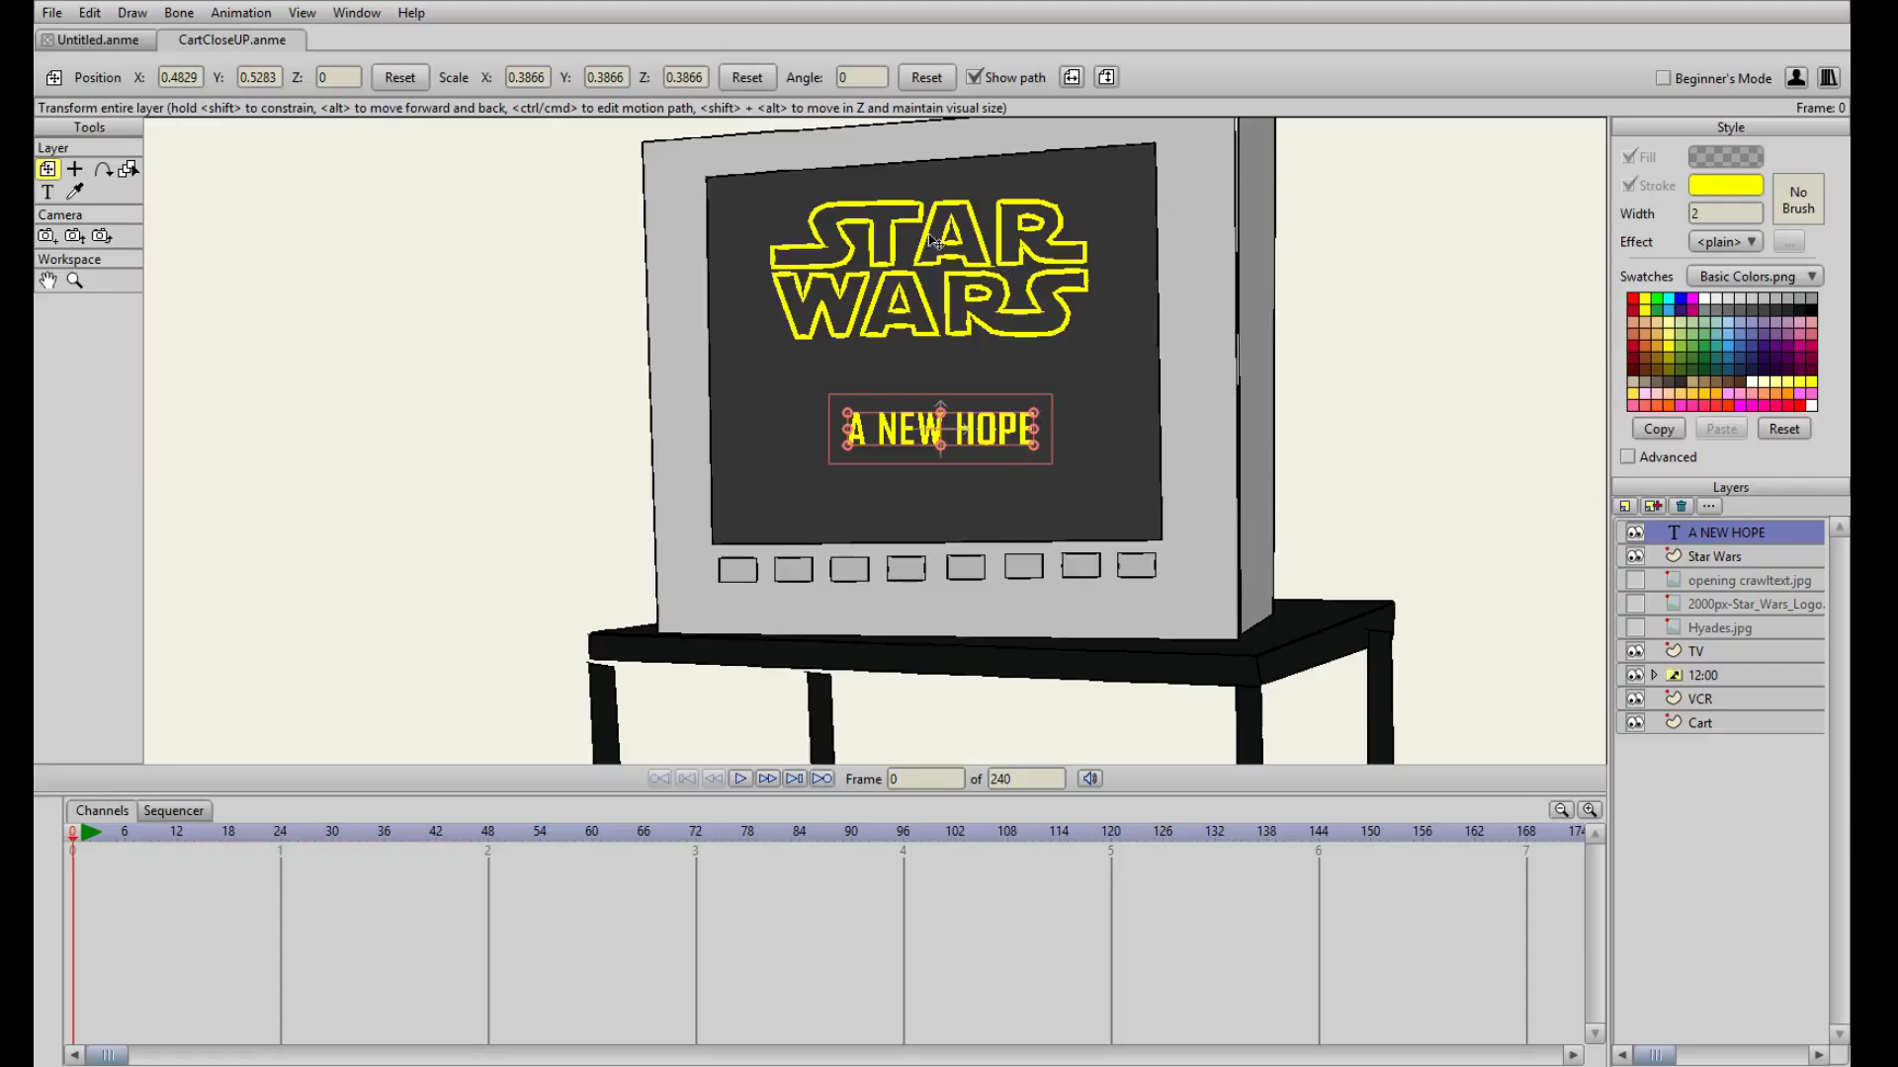
pyautogui.scroll(1, 1097, 362)
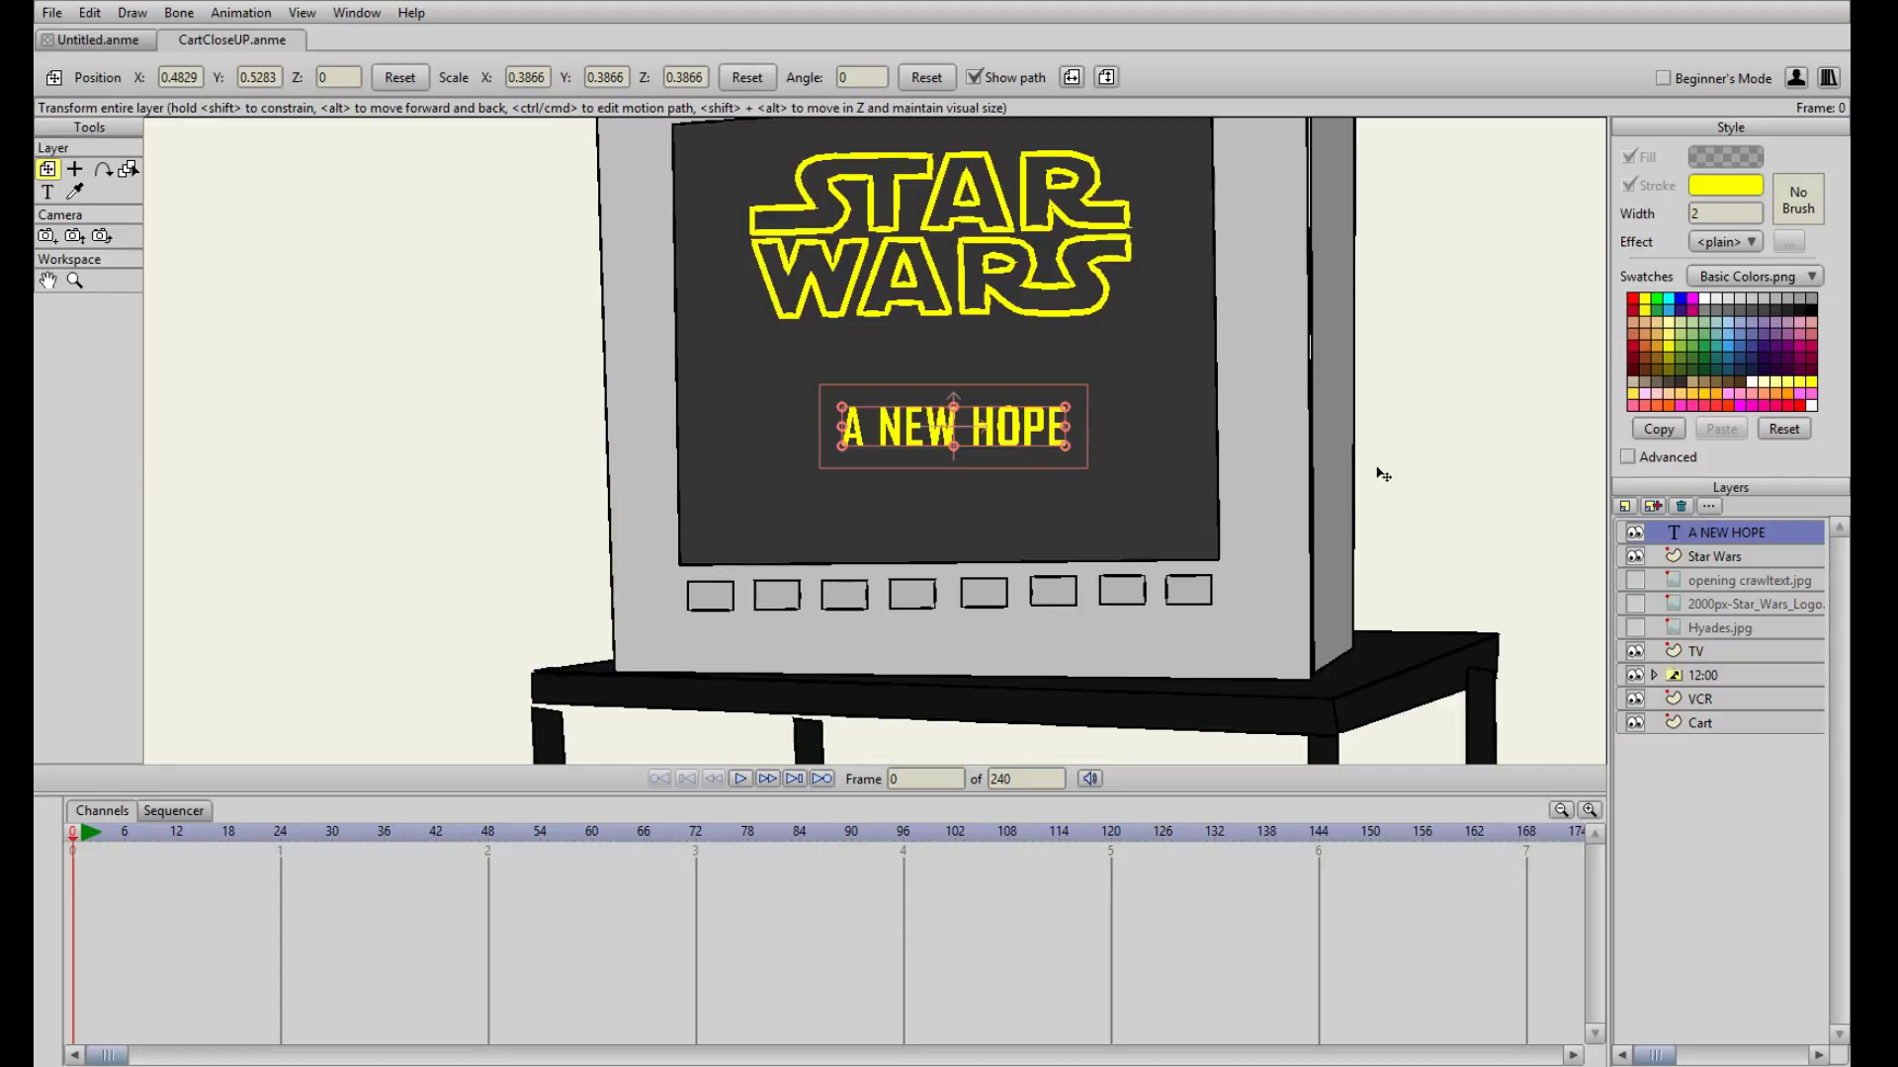
pyautogui.click(1653, 505)
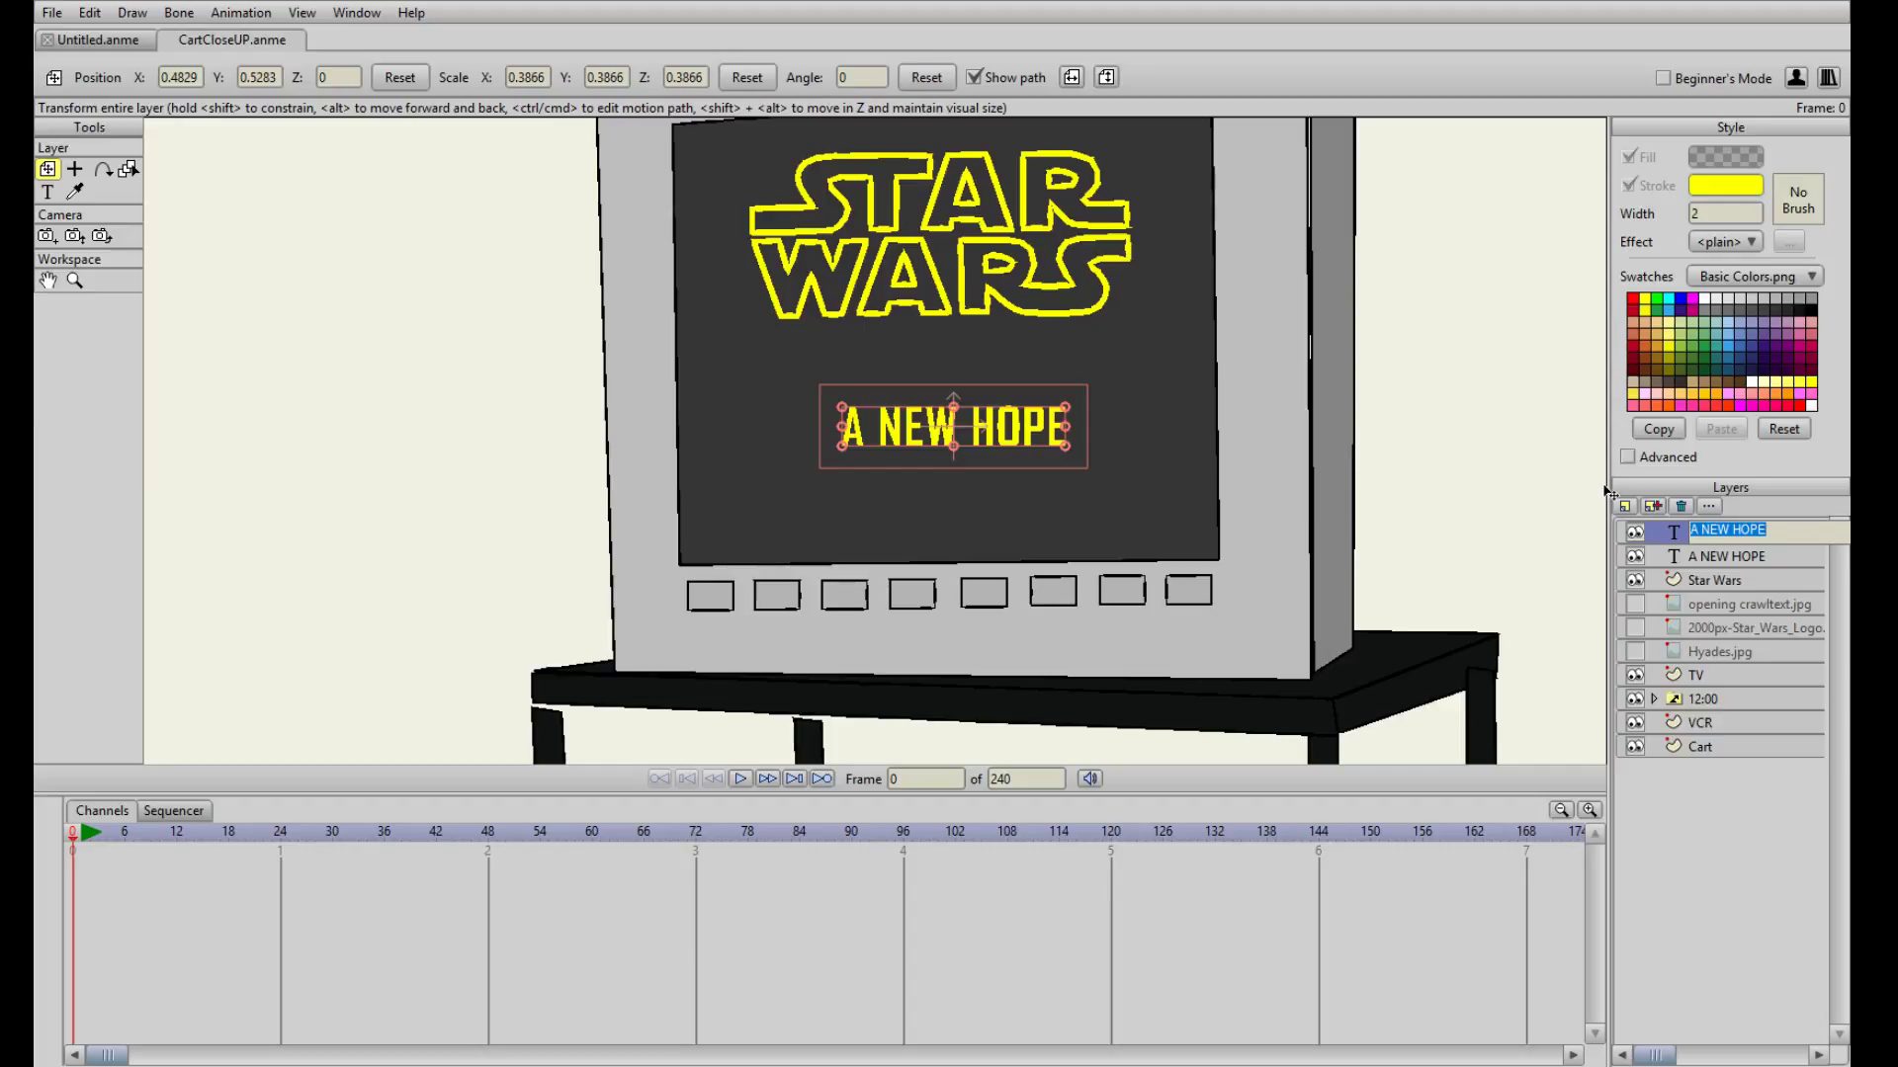
pyautogui.write('Episode IV')
pyautogui.press('Escape')
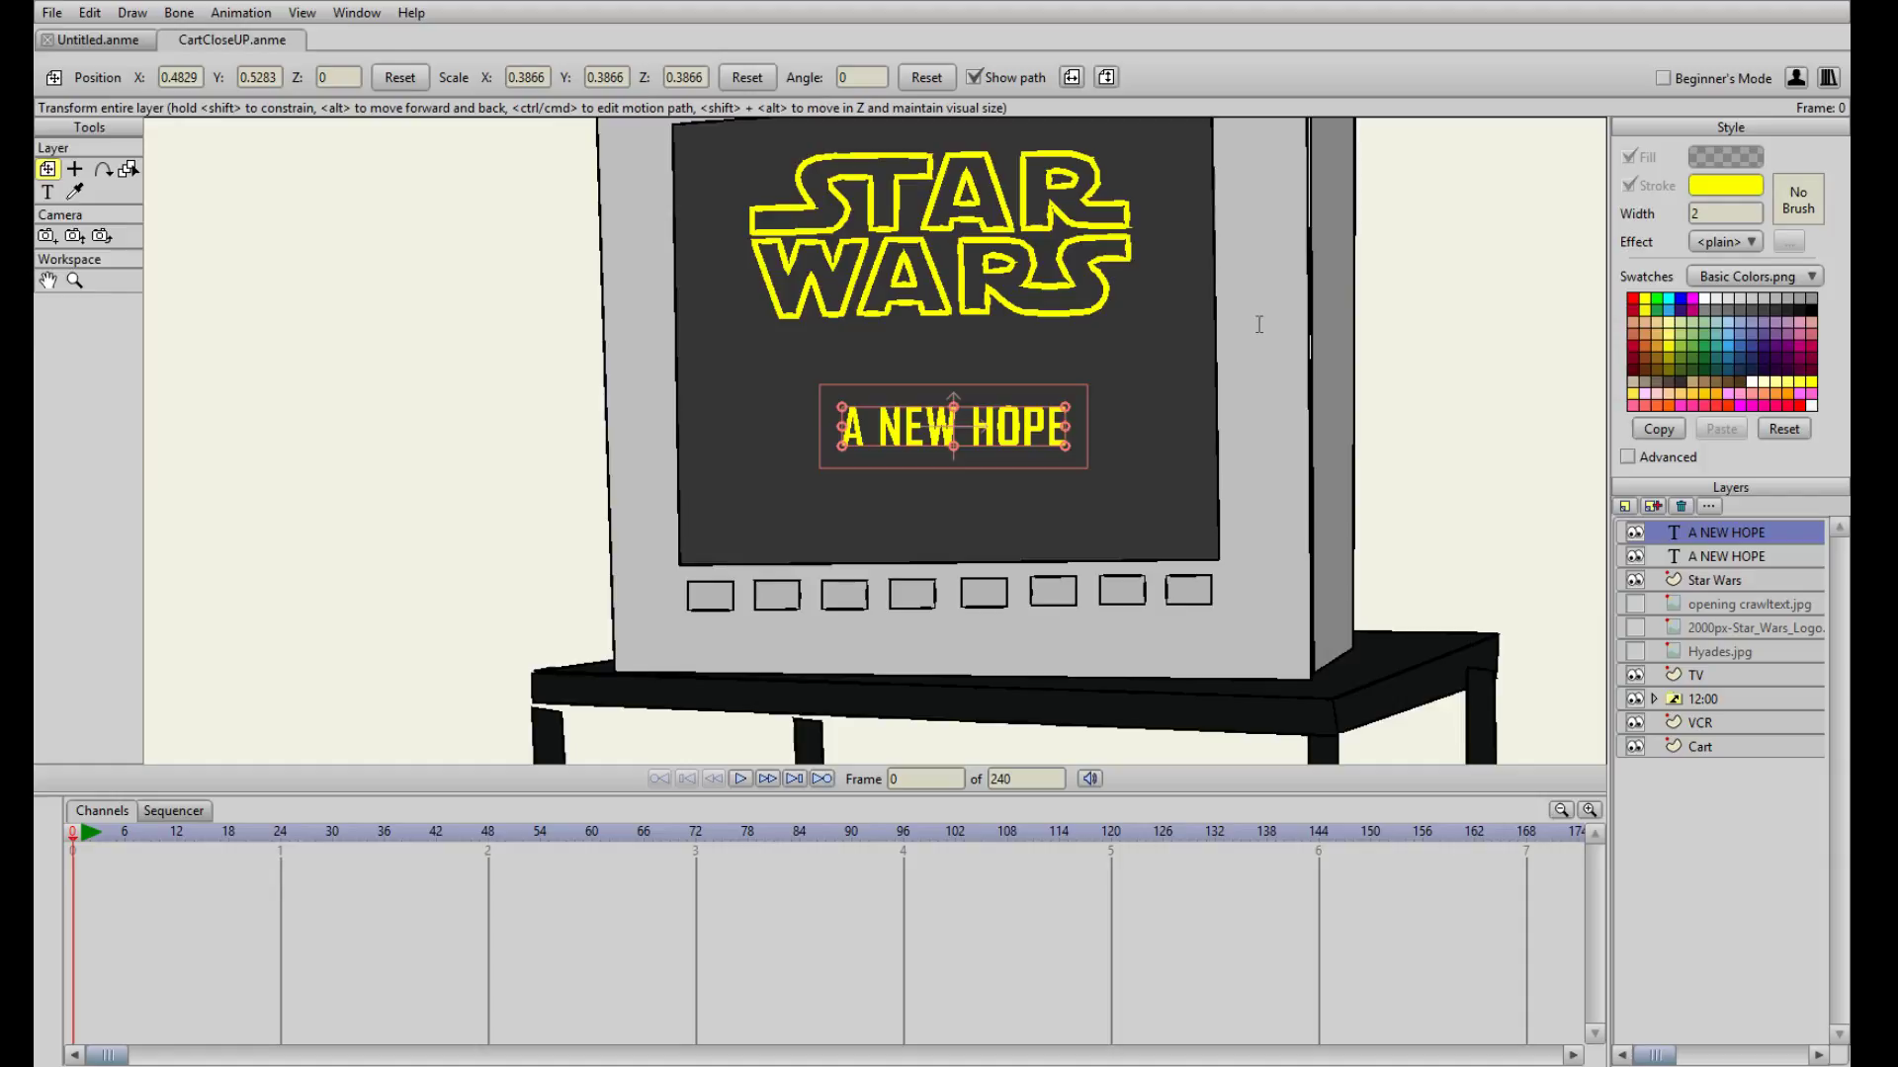
pyautogui.write('Episode')
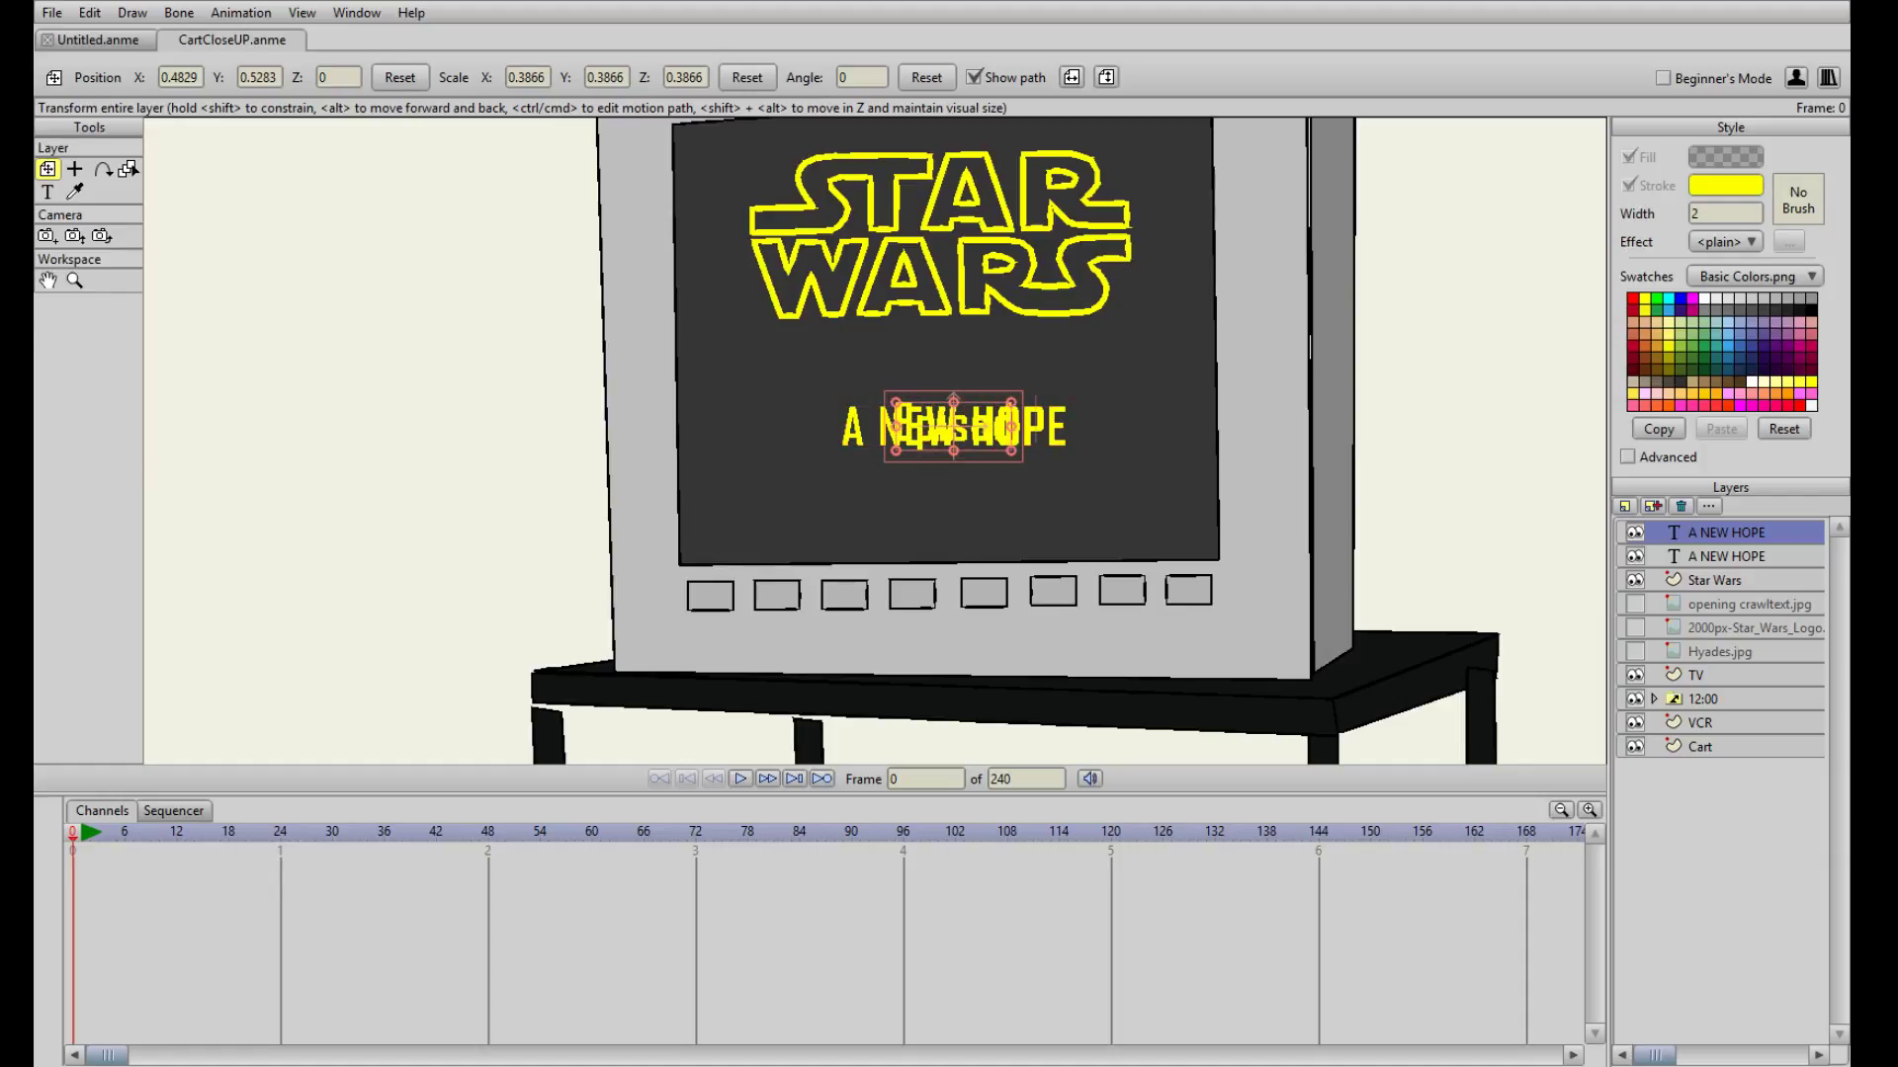
pyautogui.write(' IV')
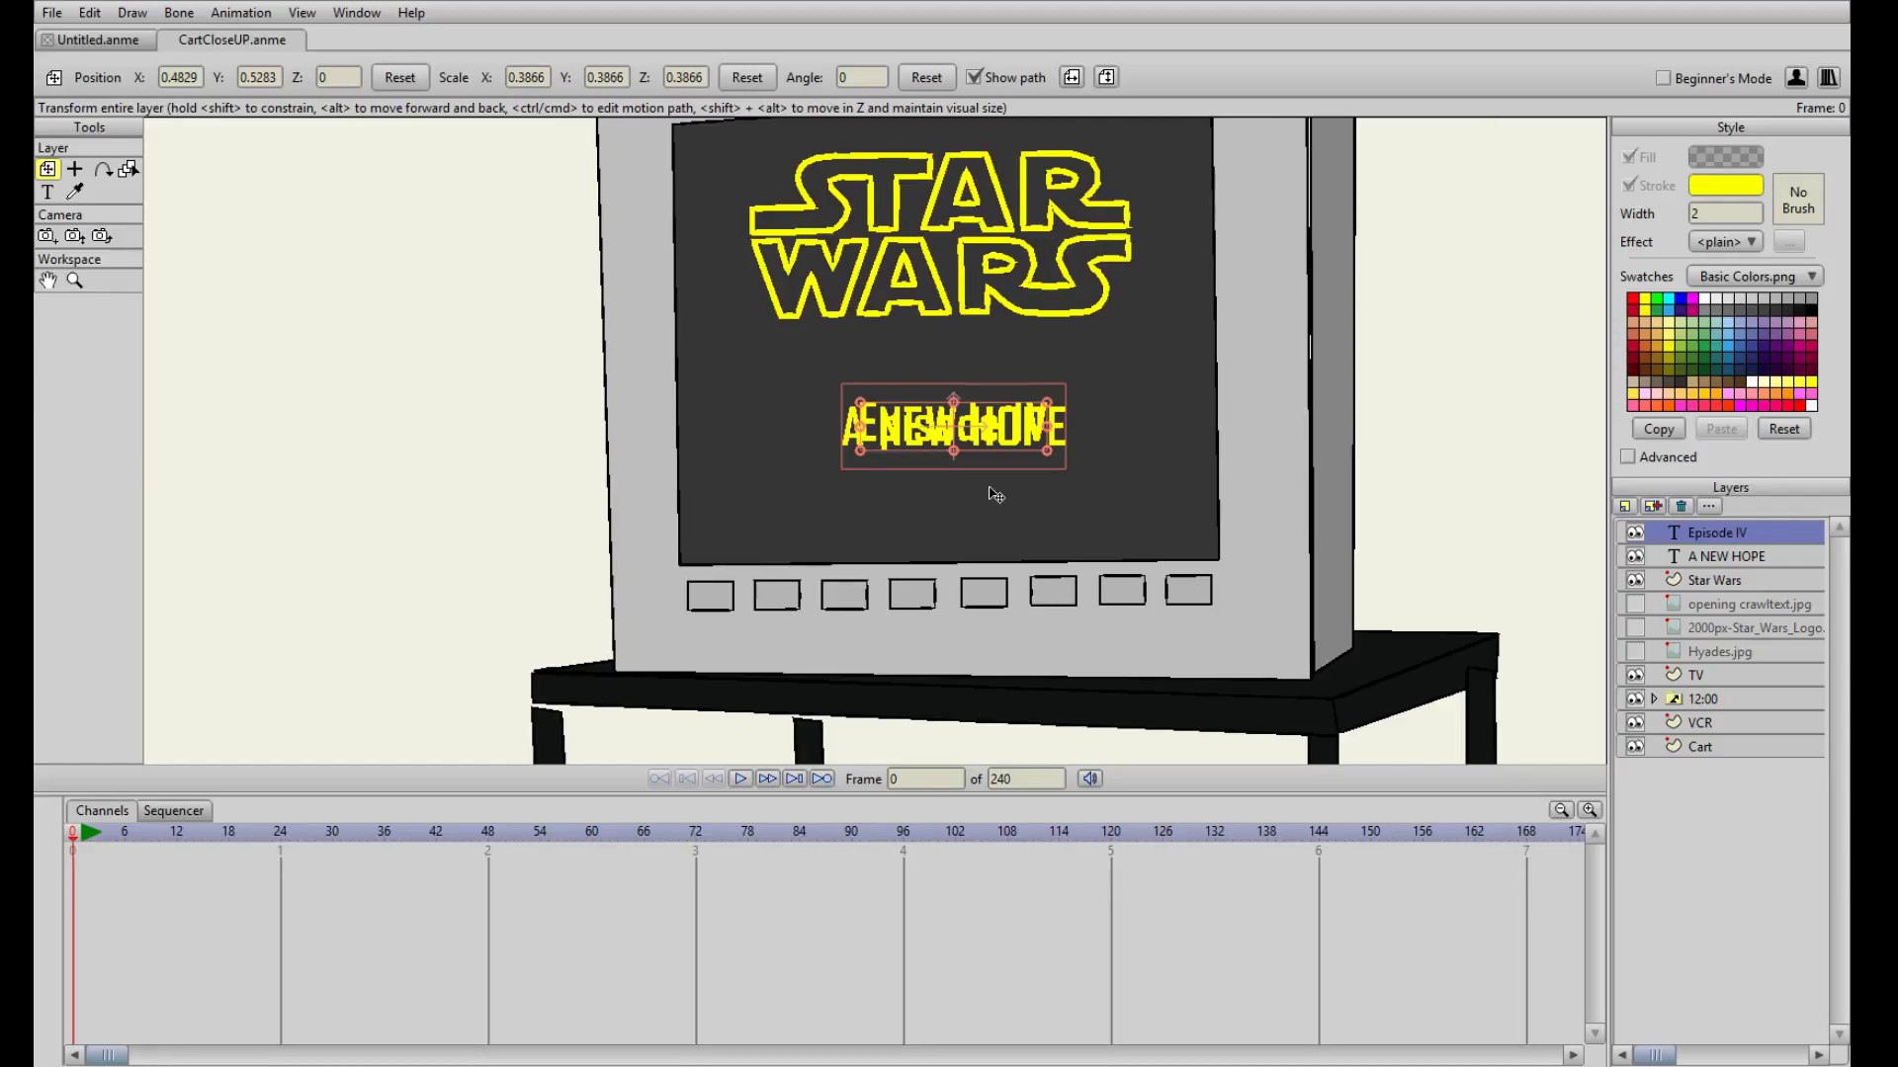
# - Show the opening crawltext.jpg layer and move the Episode IV and A NEW HOPE texts clear of the reference Episode IV line
pyautogui.scroll(2, 991, 491)
pyautogui.moveTo(1046, 420); pyautogui.dragTo(1040, 340)
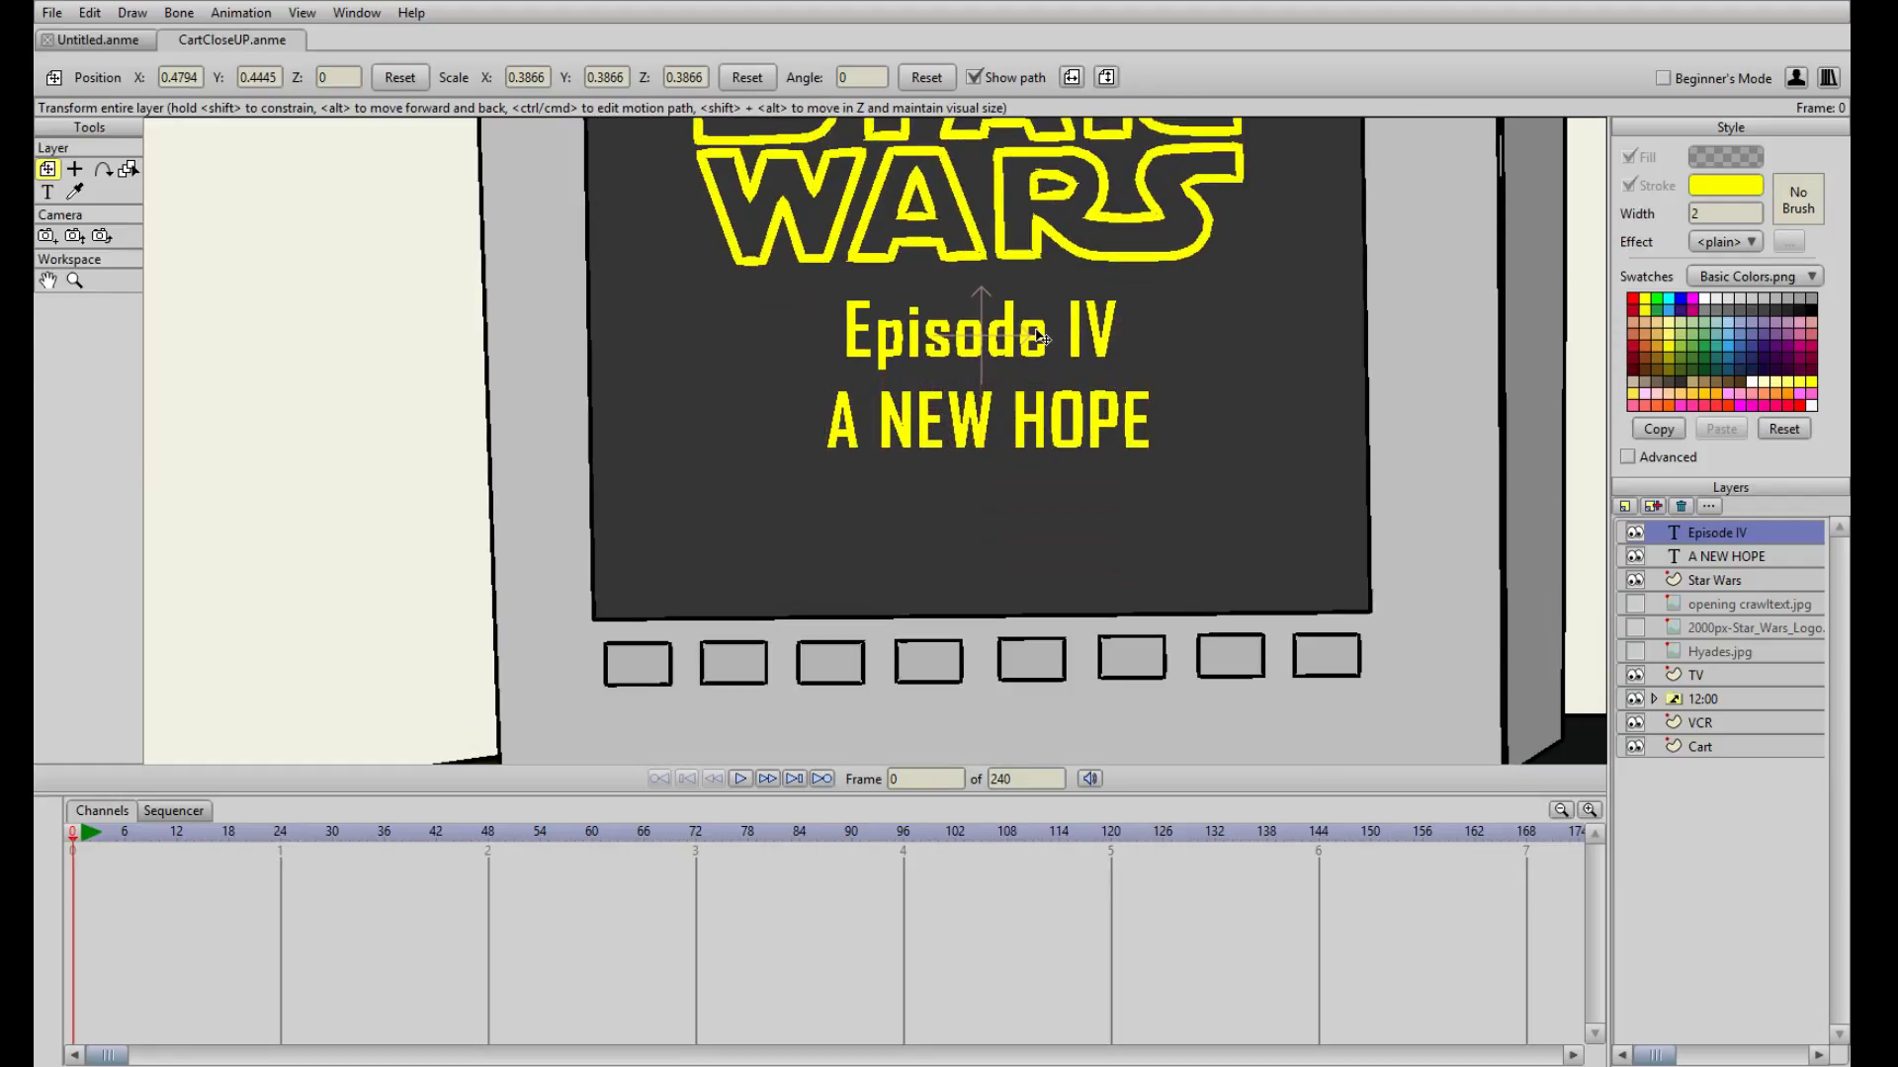
pyautogui.click(1636, 604)
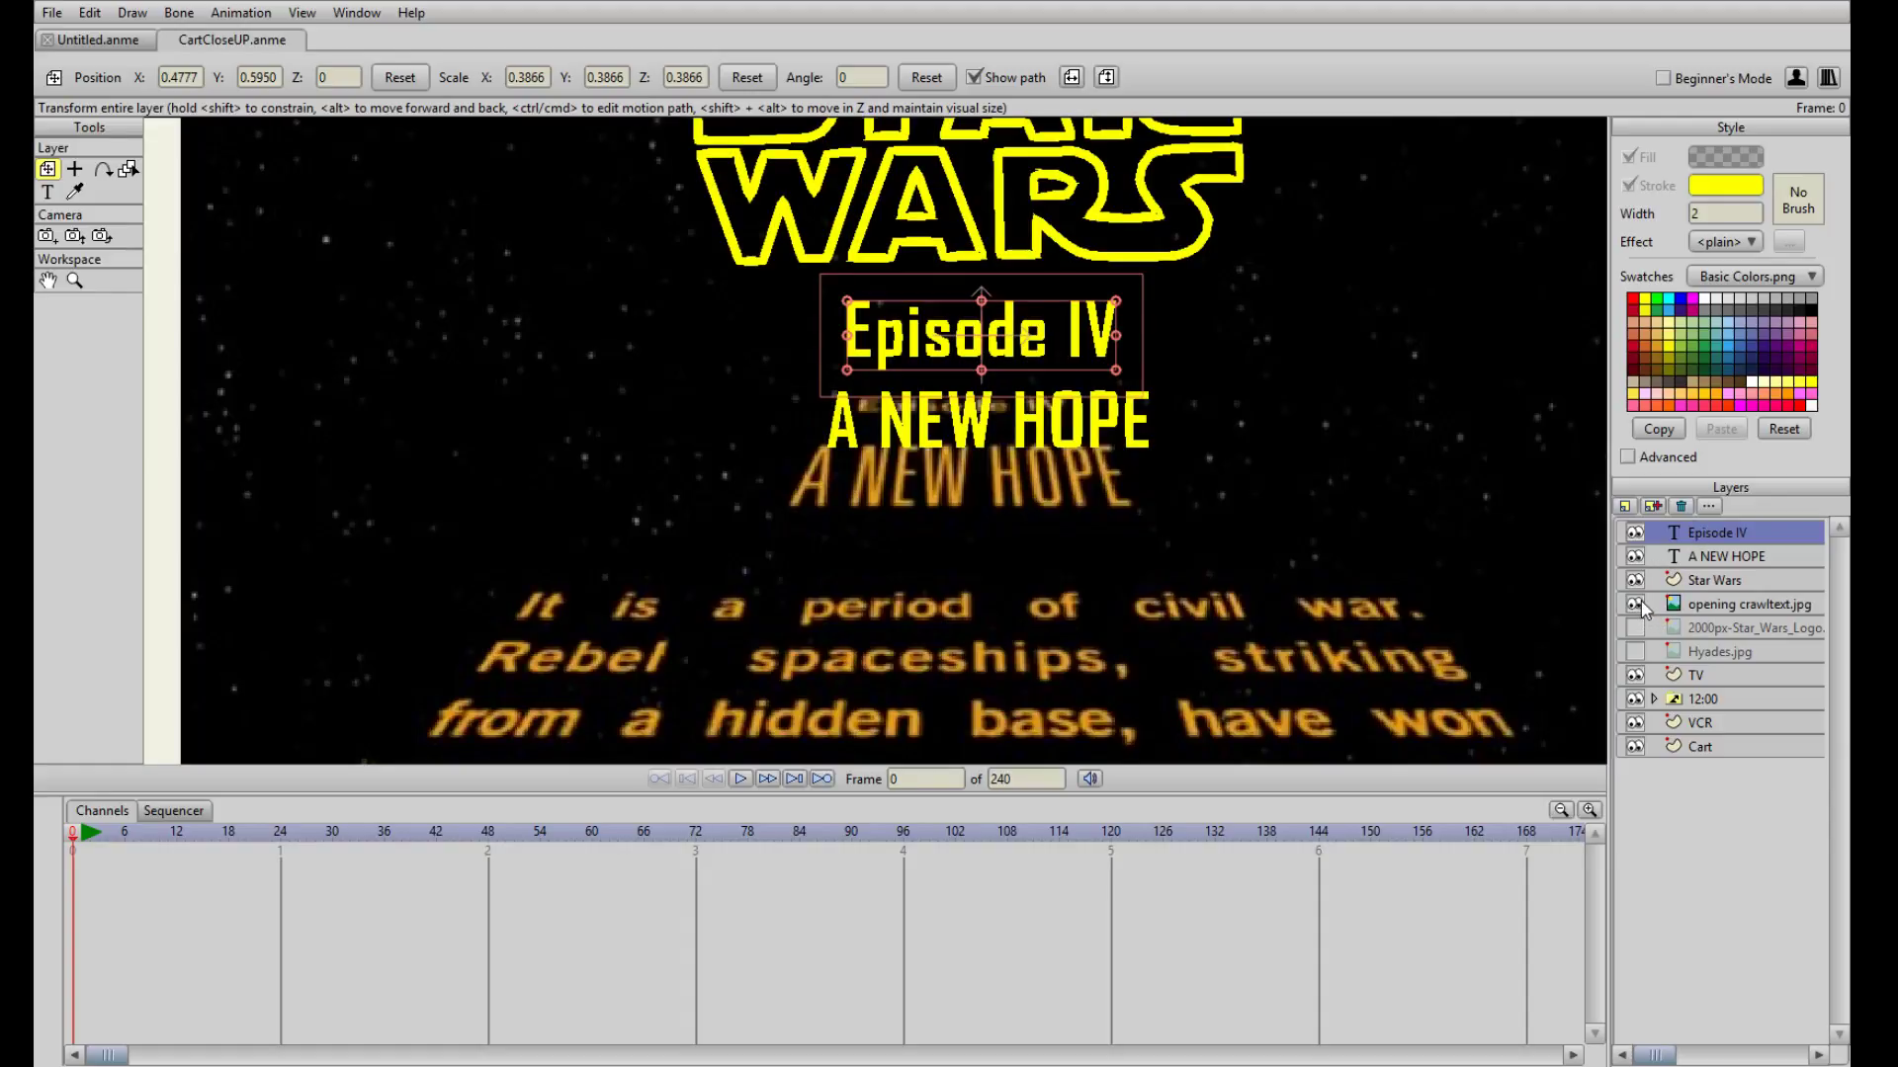
pyautogui.moveTo(1018, 359); pyautogui.dragTo(581, 267)
pyautogui.click(1724, 557)
pyautogui.moveTo(1097, 437); pyautogui.dragTo(1051, 529)
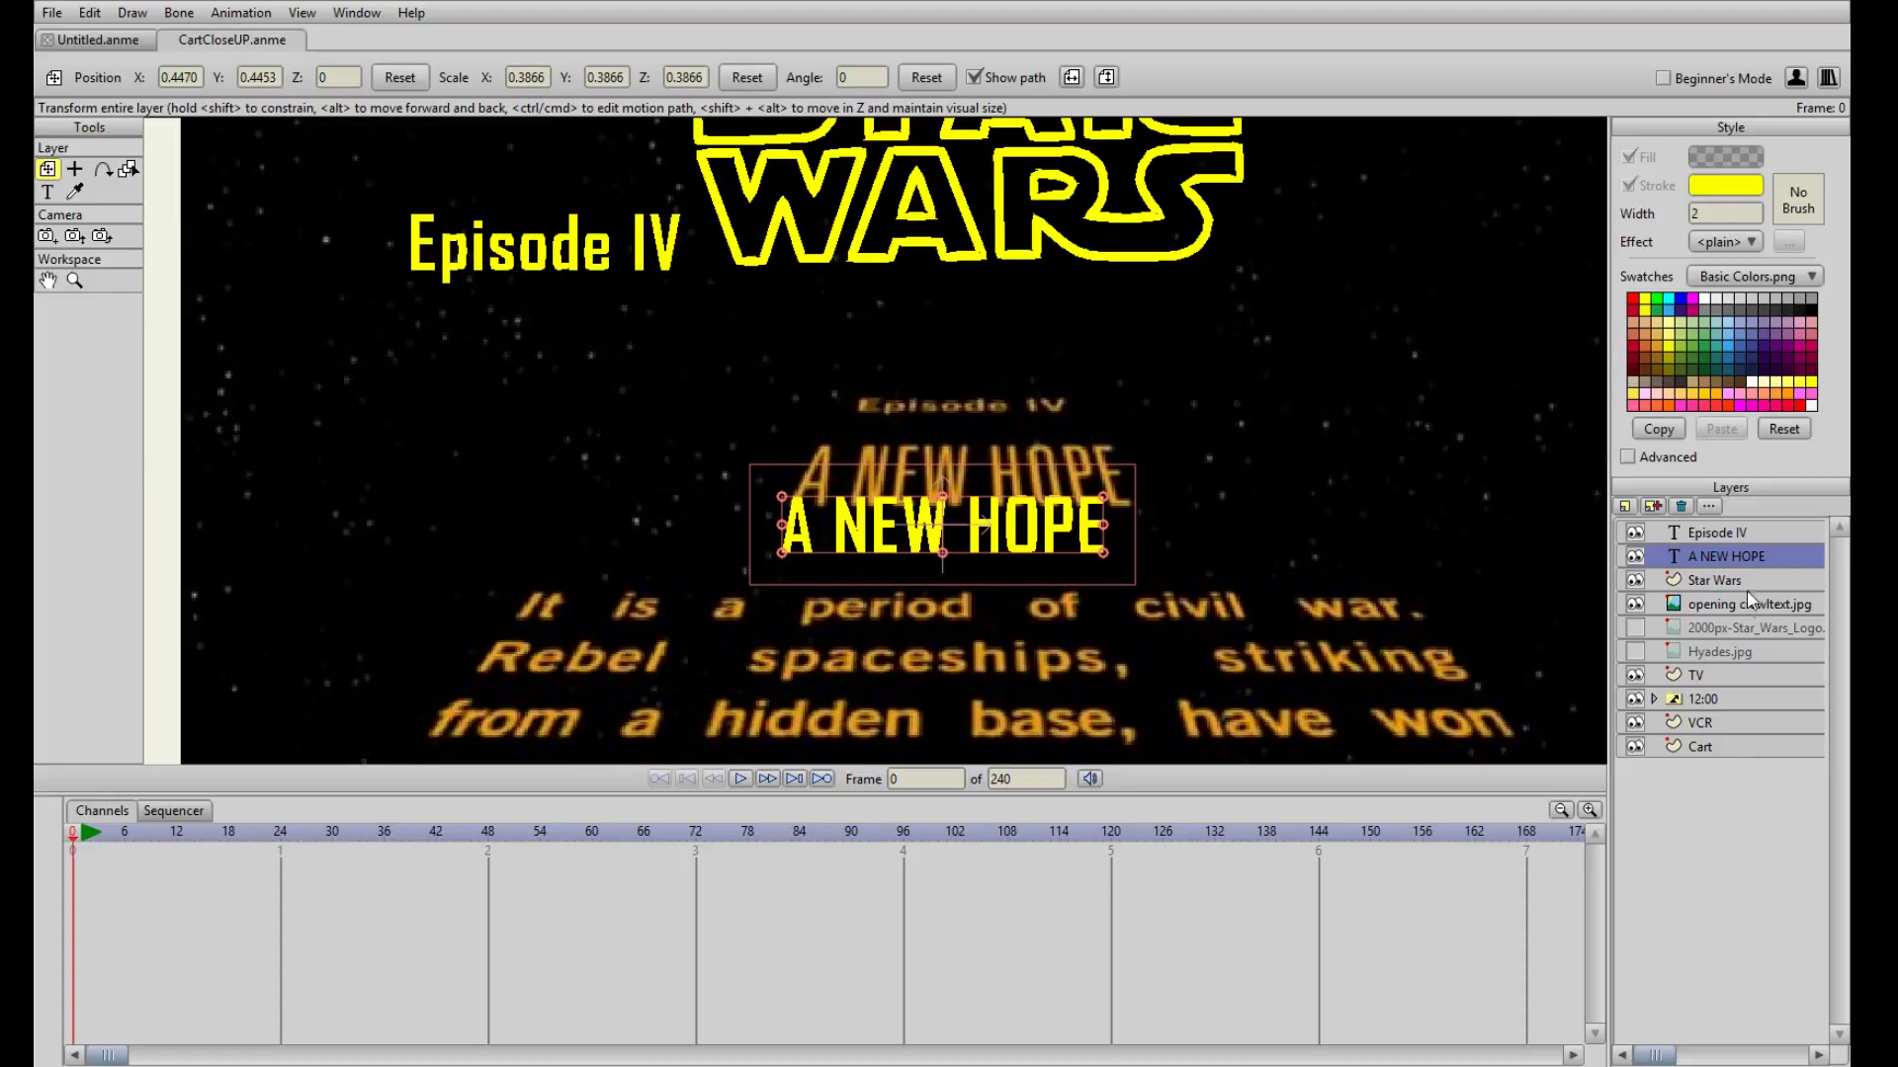
# - Scale Episode IV to about 0.29 over its reference line at X 0.46, Y 0.55, and realign A NEW HOPE at about X 0.46, Y 0.48
pyautogui.click(1713, 534)
pyautogui.moveTo(603, 252); pyautogui.dragTo(1018, 398)
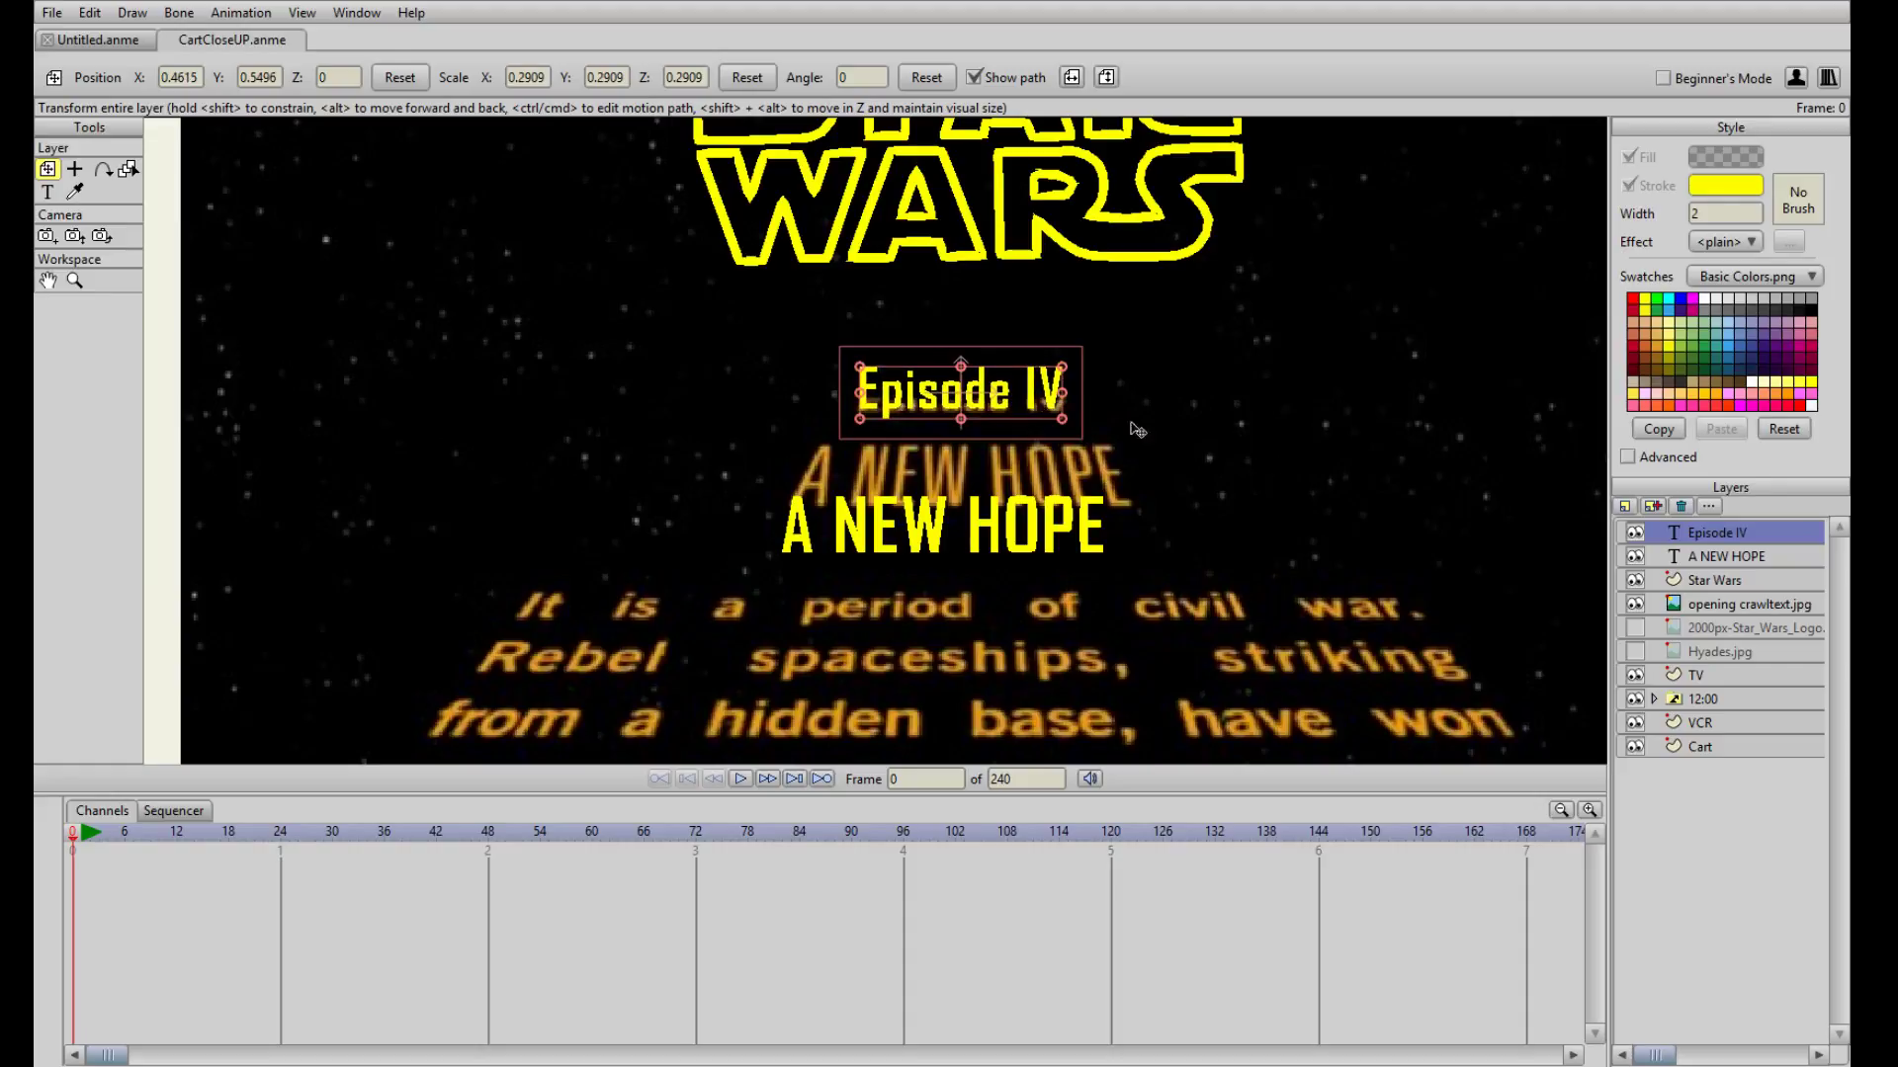
pyautogui.click(1737, 556)
pyautogui.moveTo(1033, 536); pyautogui.dragTo(1049, 489)
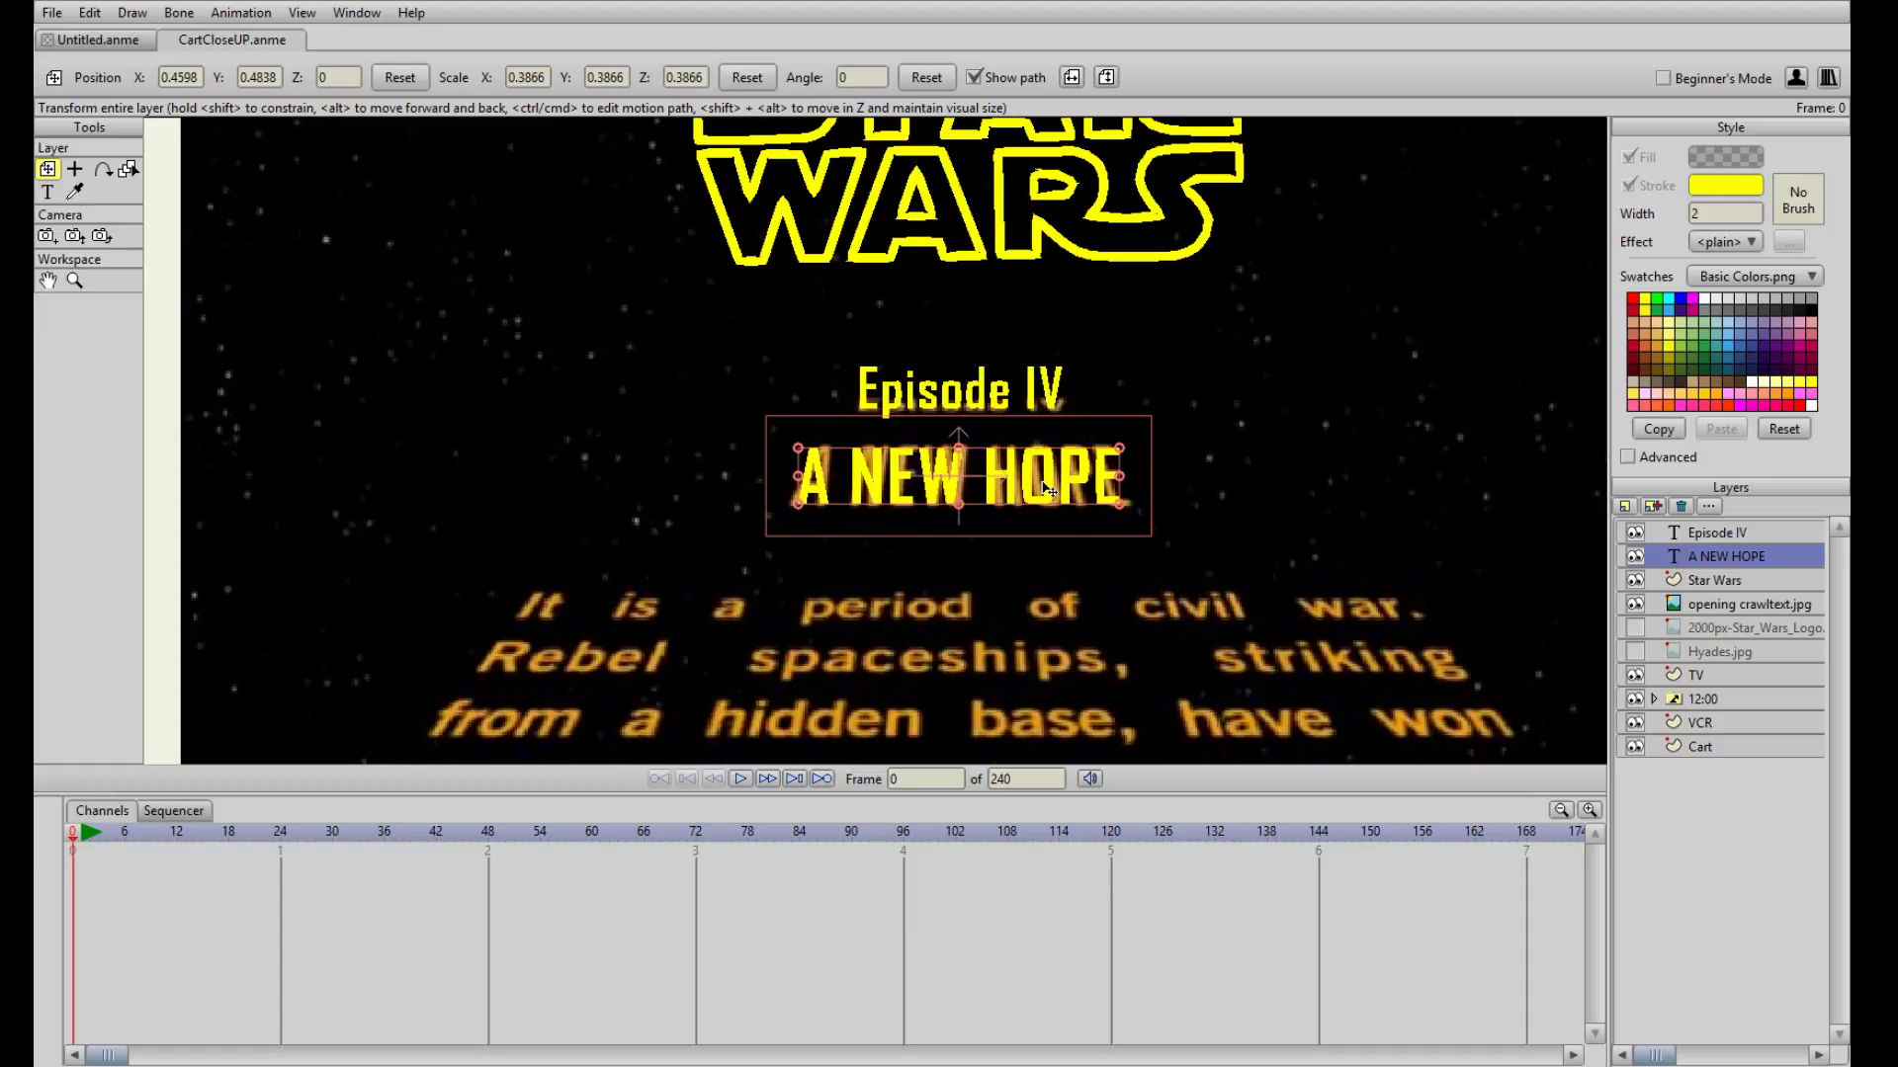
# - Duplicate the A NEW HOPE text layer and replace the copy's text with "It is a period of civil war."
pyautogui.scroll(-1, 1191, 480)
pyautogui.scroll(-2, 1100, 436)
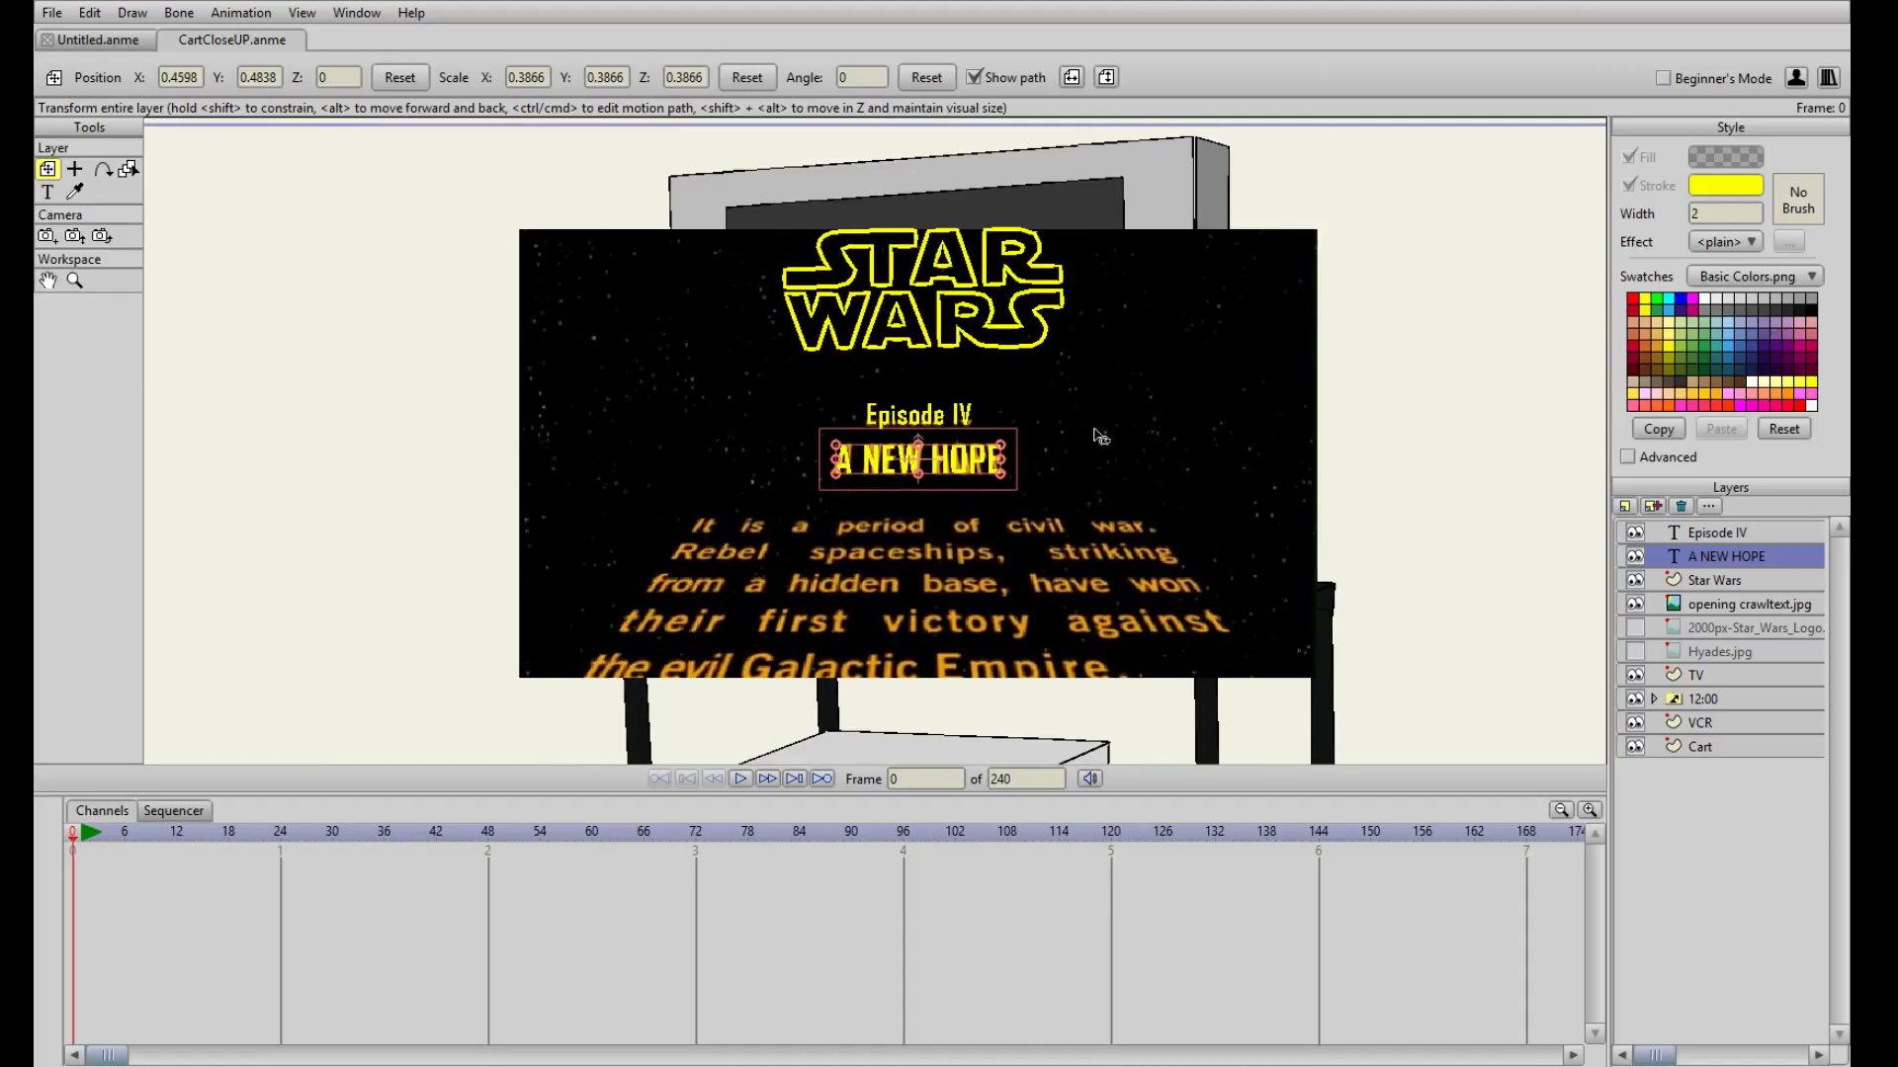
pyautogui.scroll(2, 1095, 435)
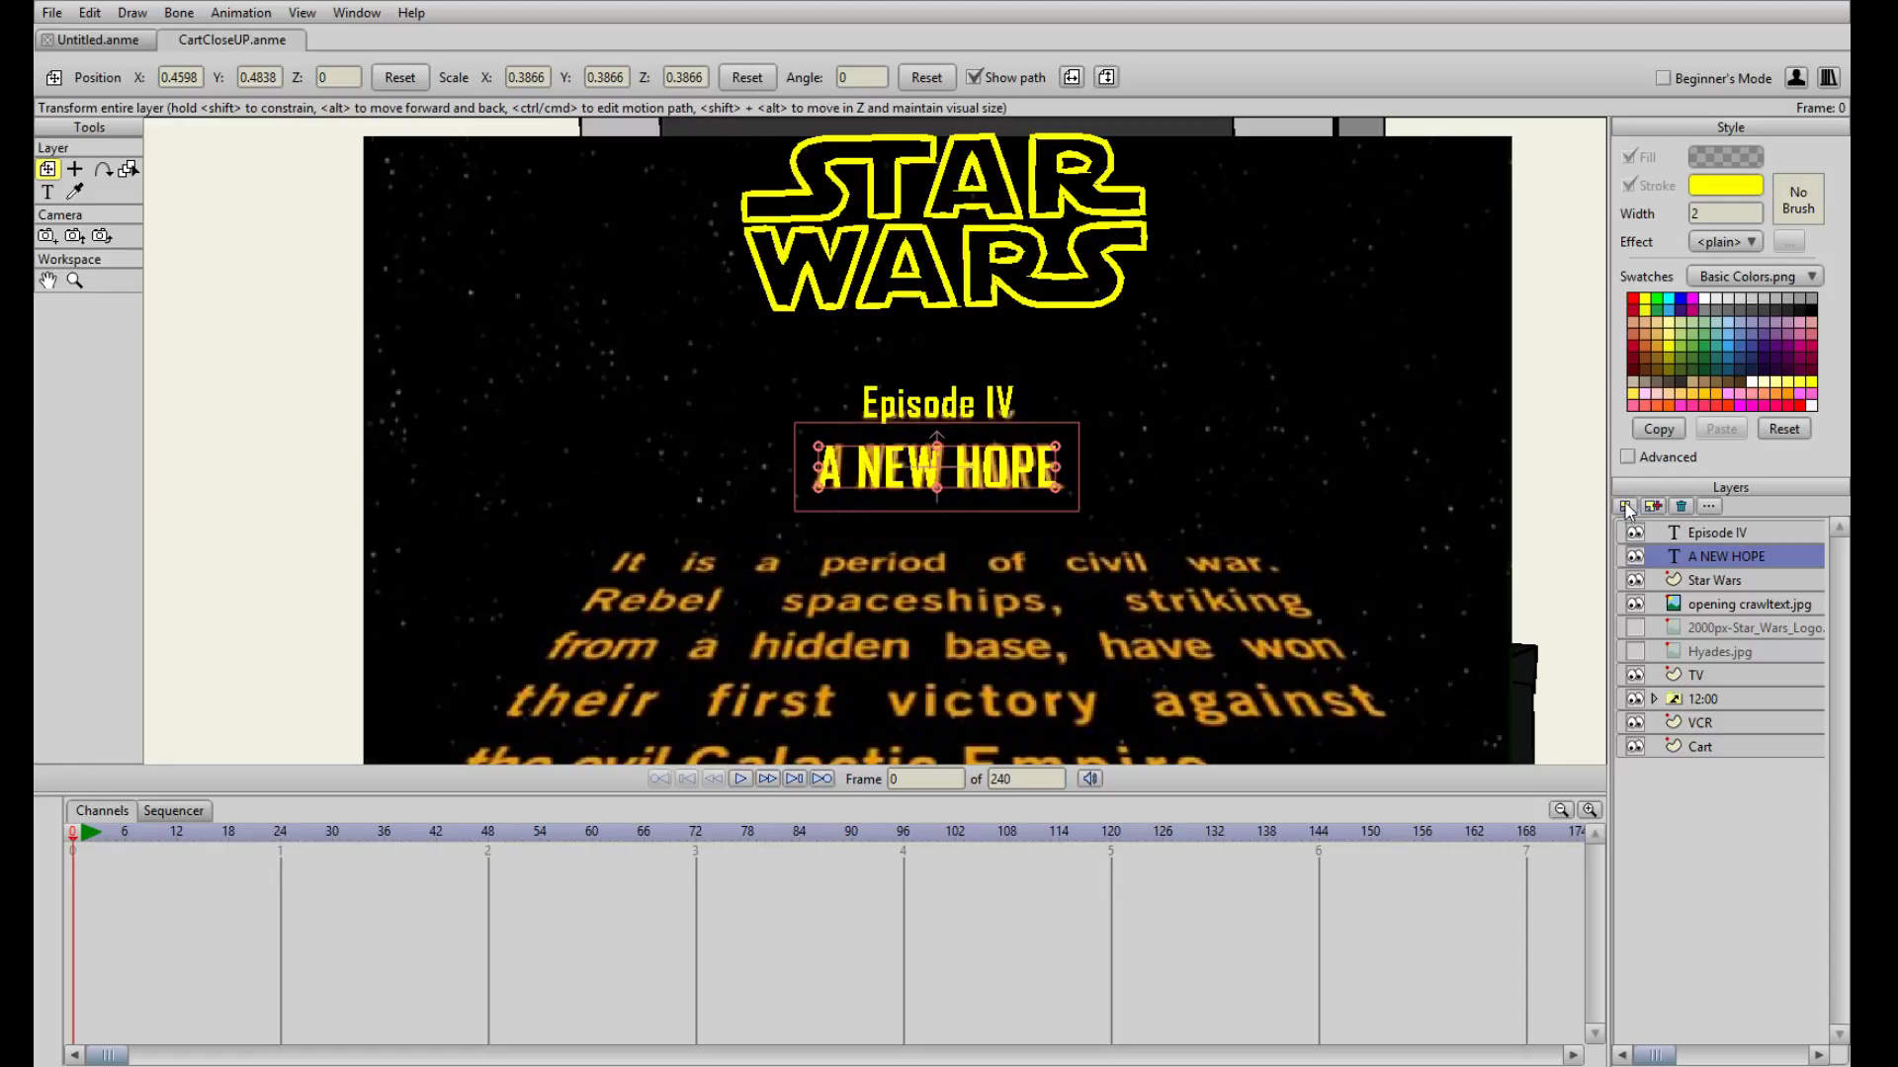
pyautogui.click(1657, 509)
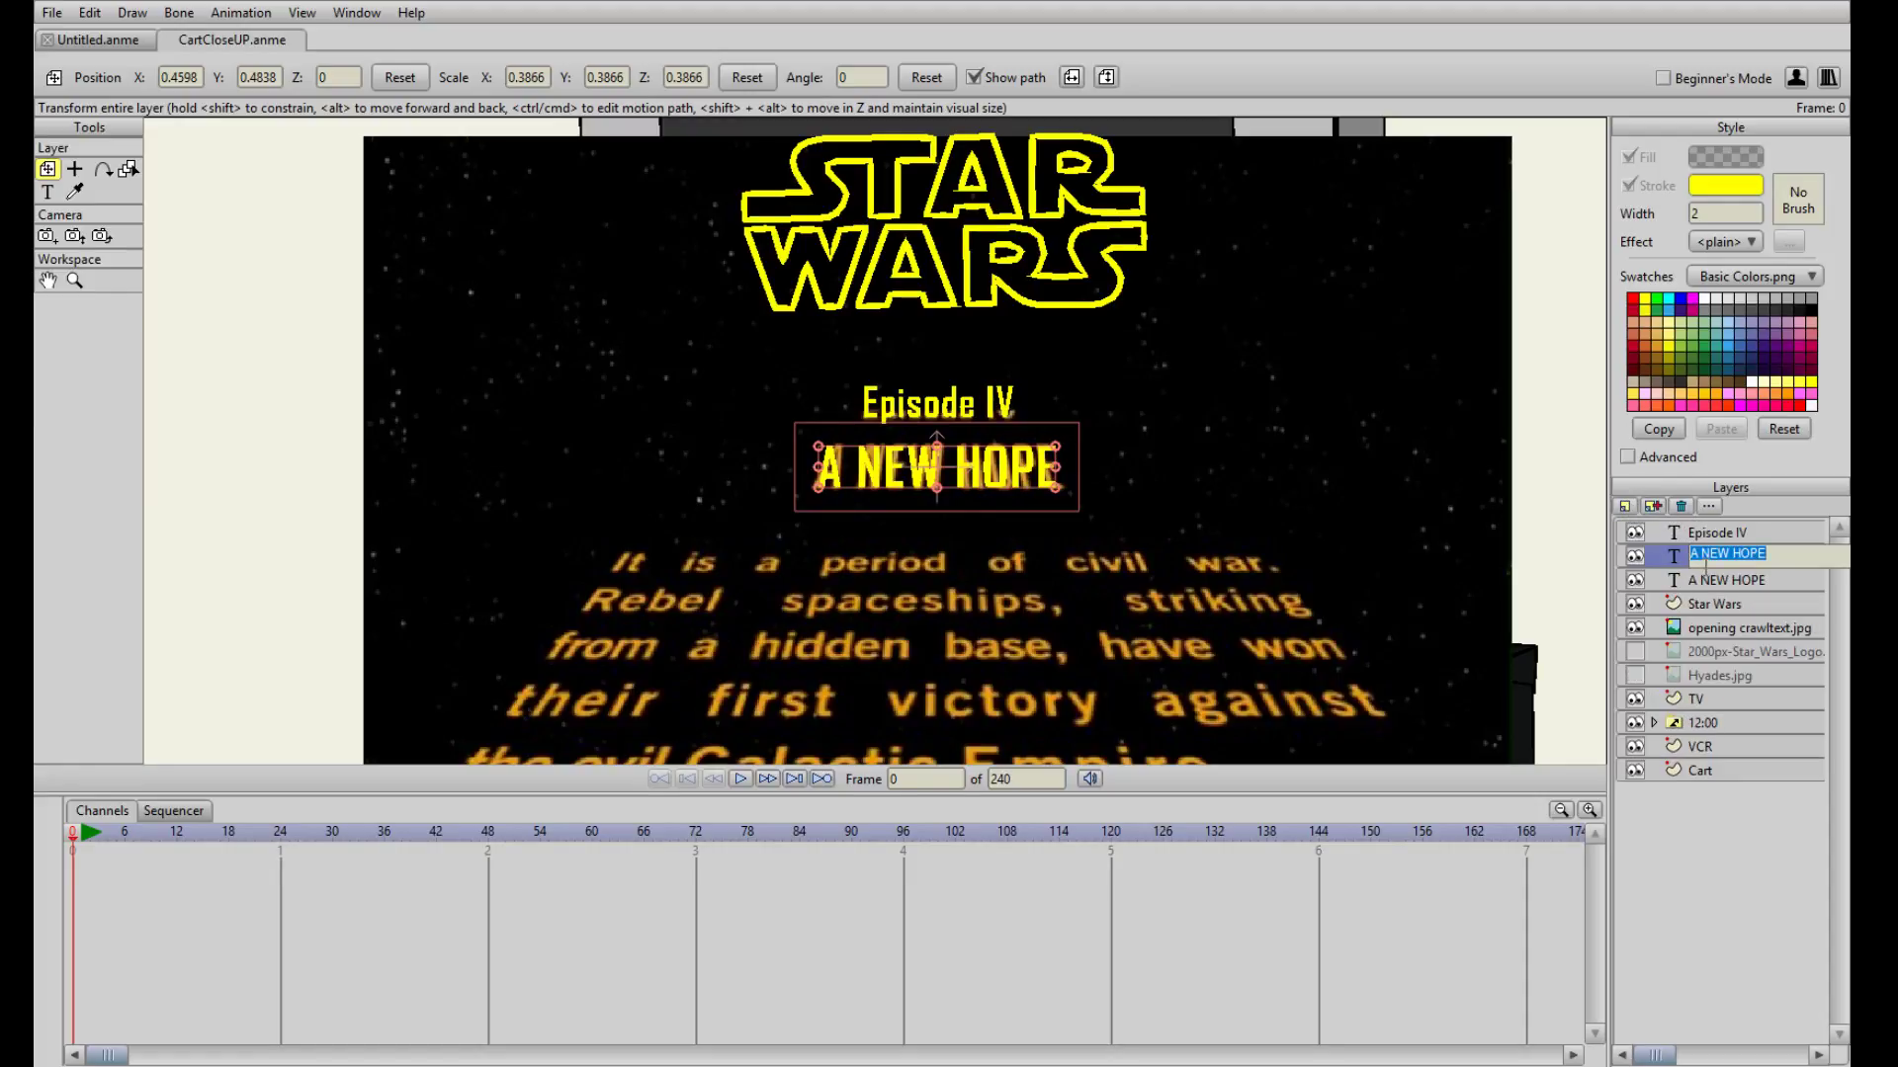
pyautogui.press('Return')
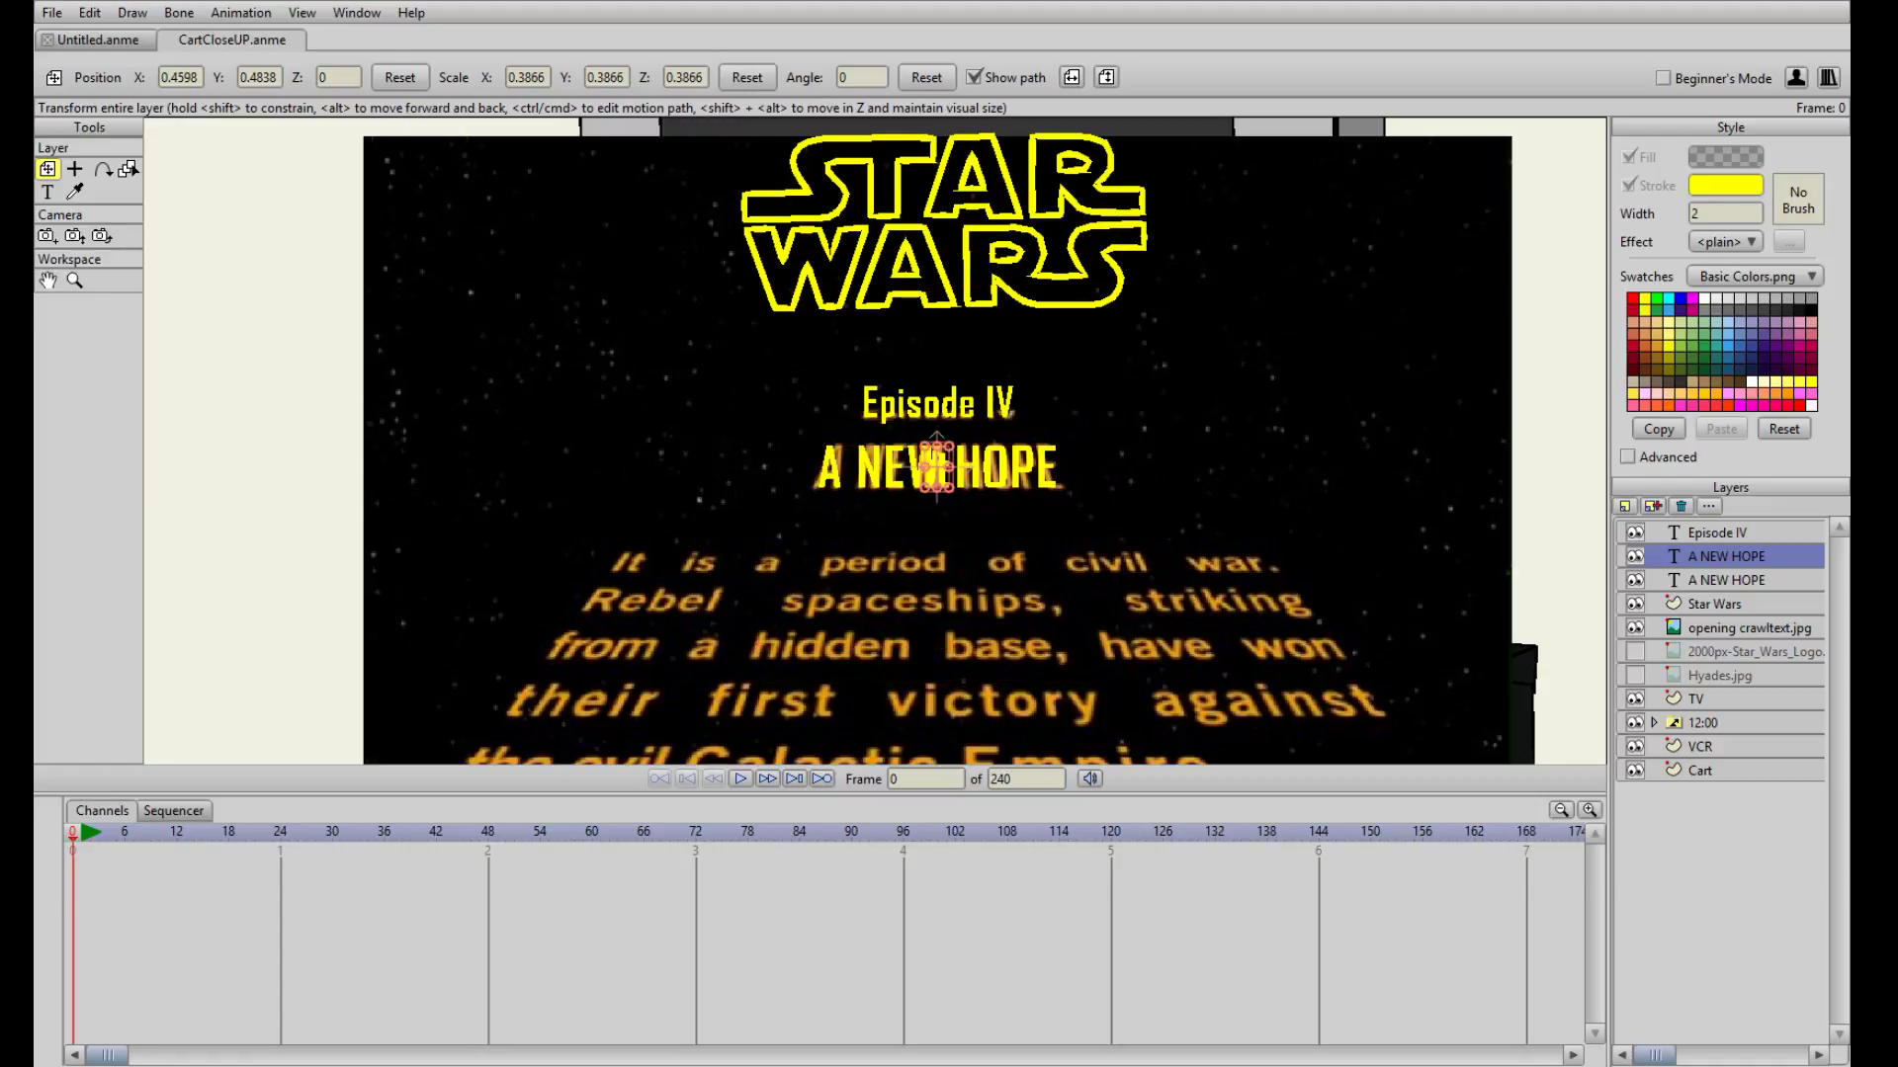
pyautogui.write('is a pe')
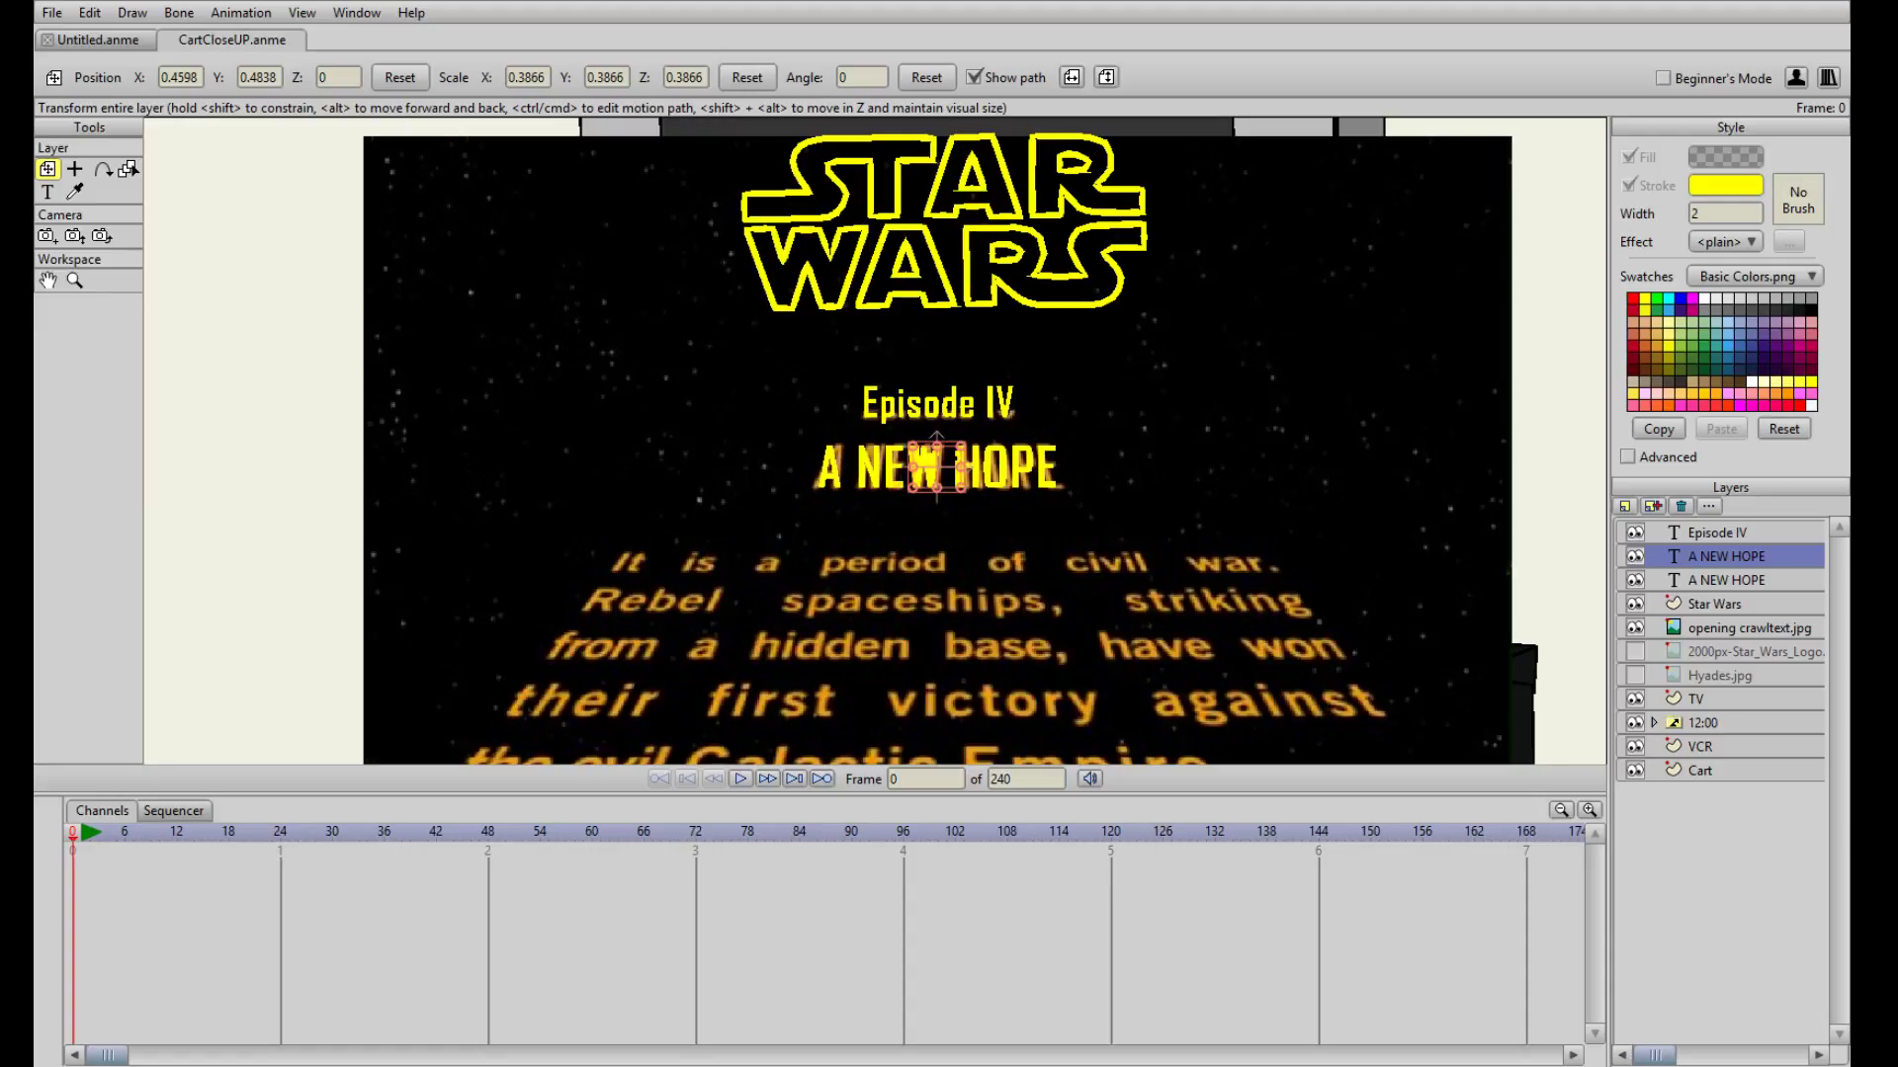
pyautogui.write('riod')
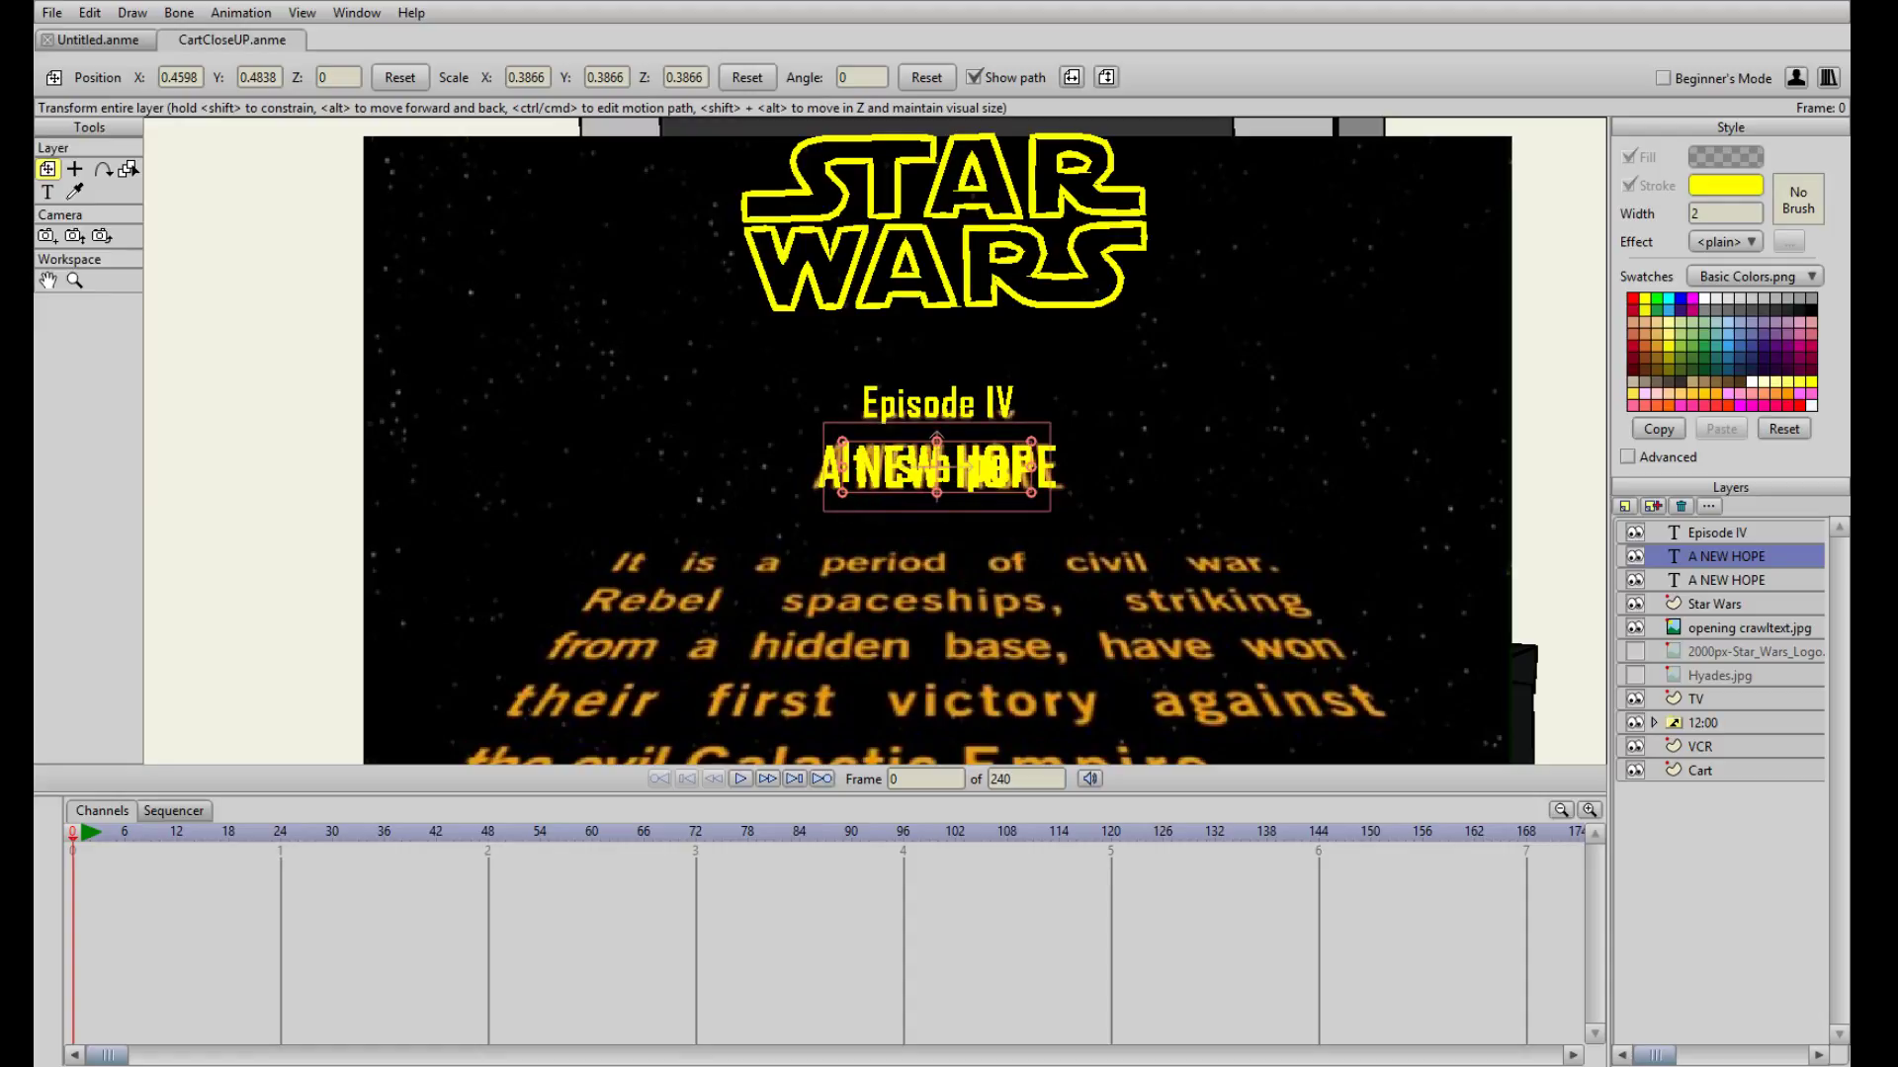
pyautogui.write(' of')
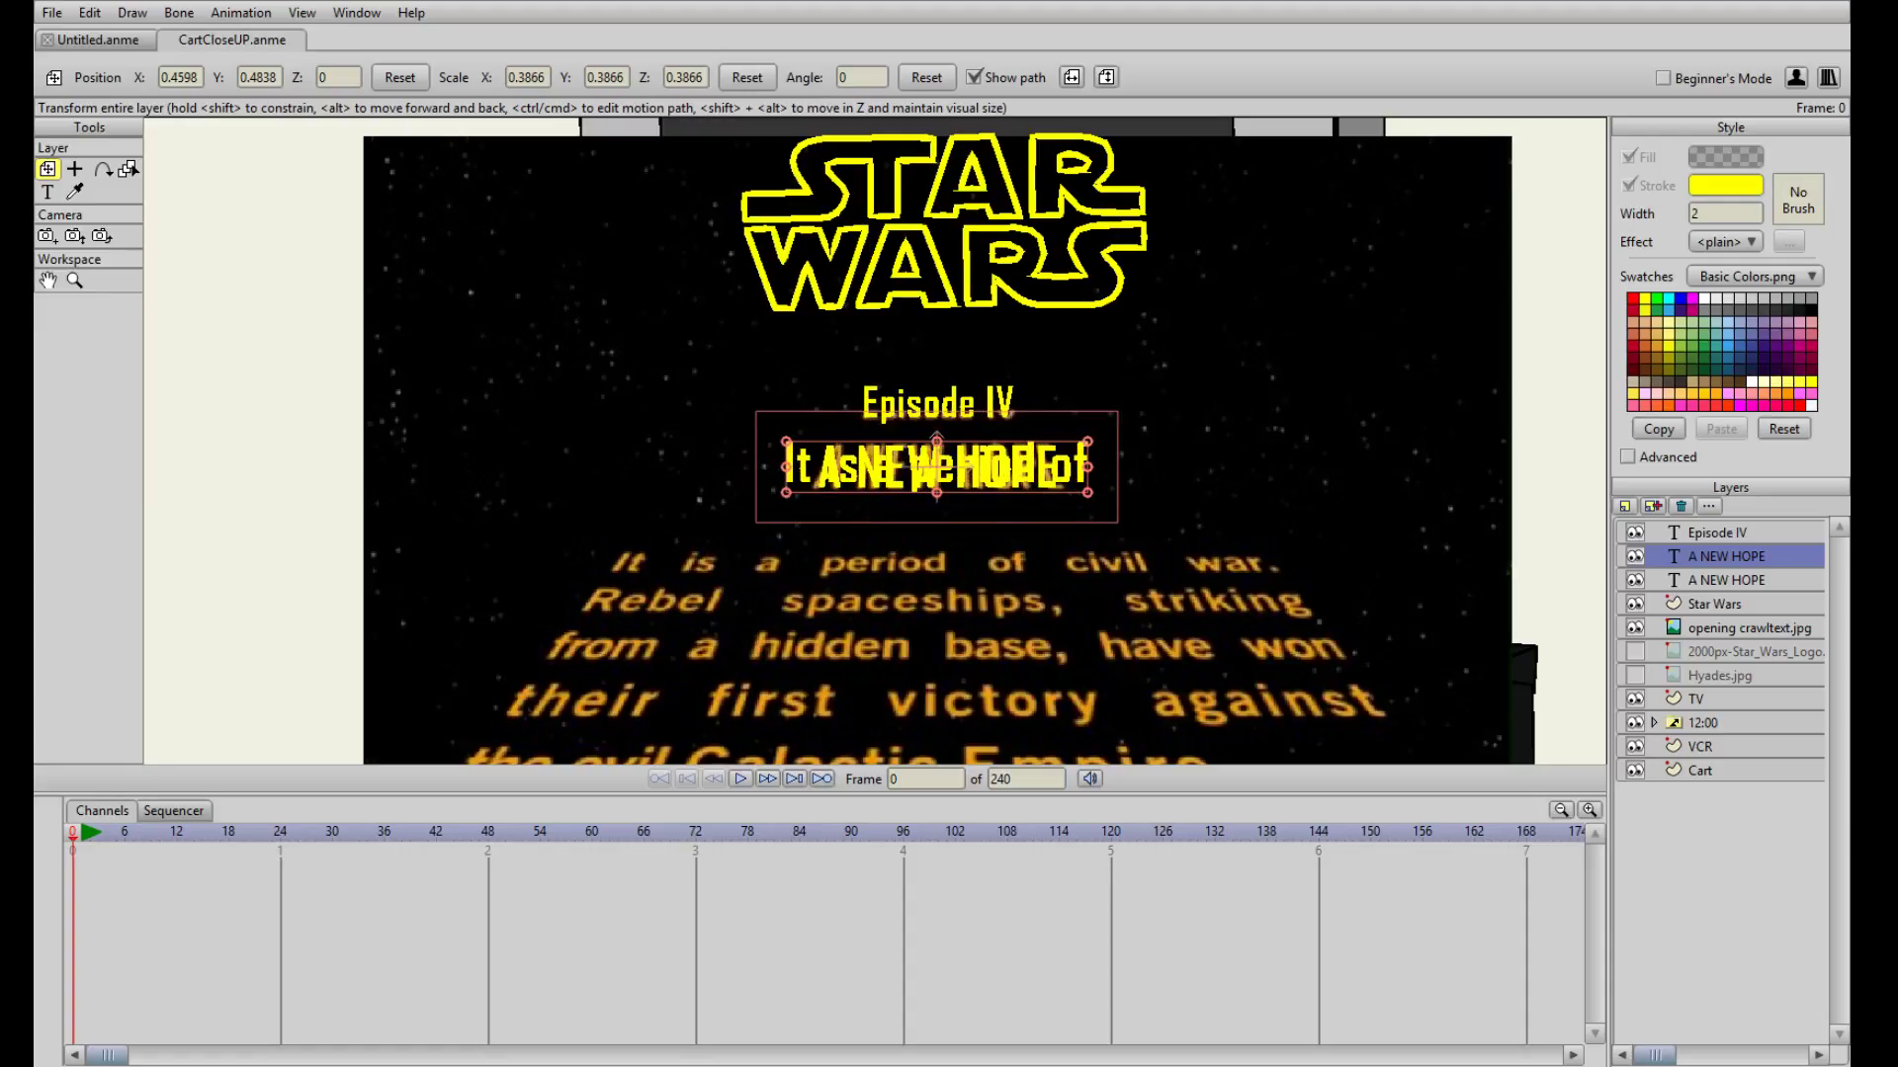
pyautogui.write(' civil')
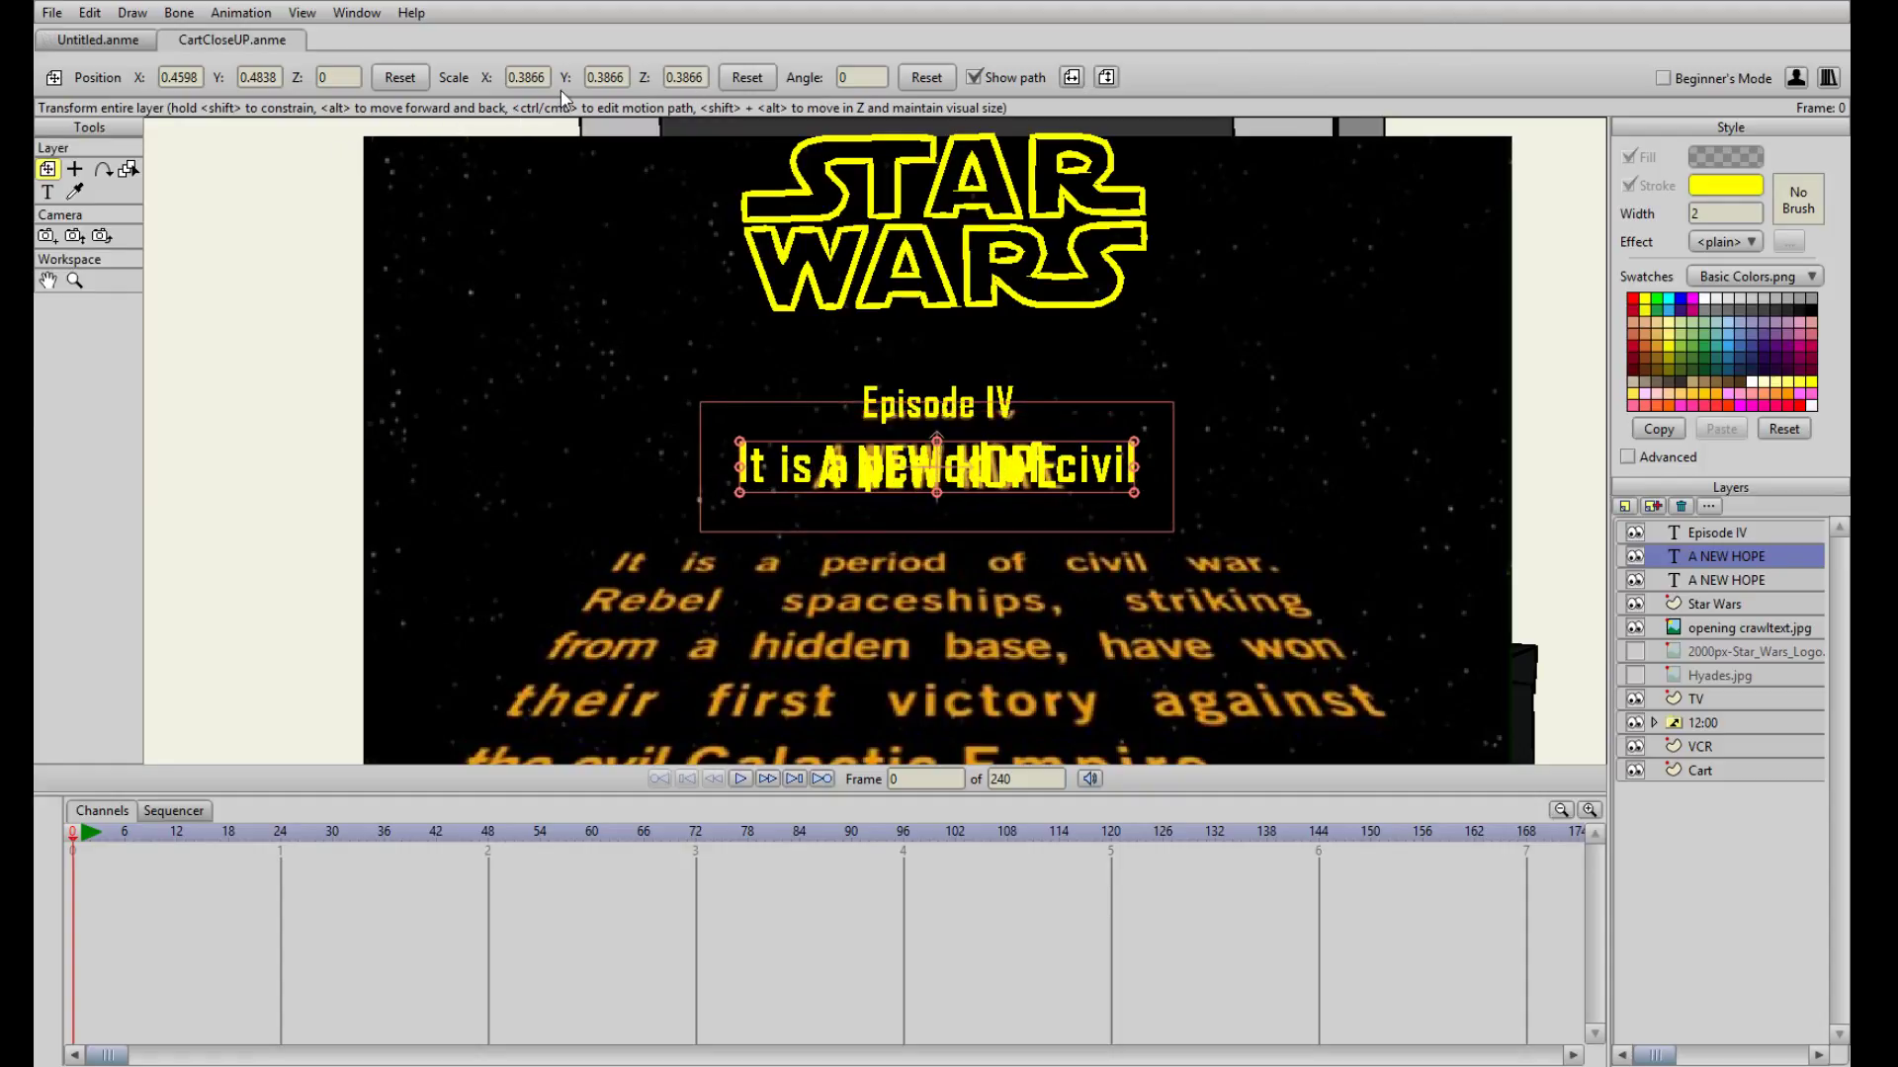
pyautogui.write(' war')
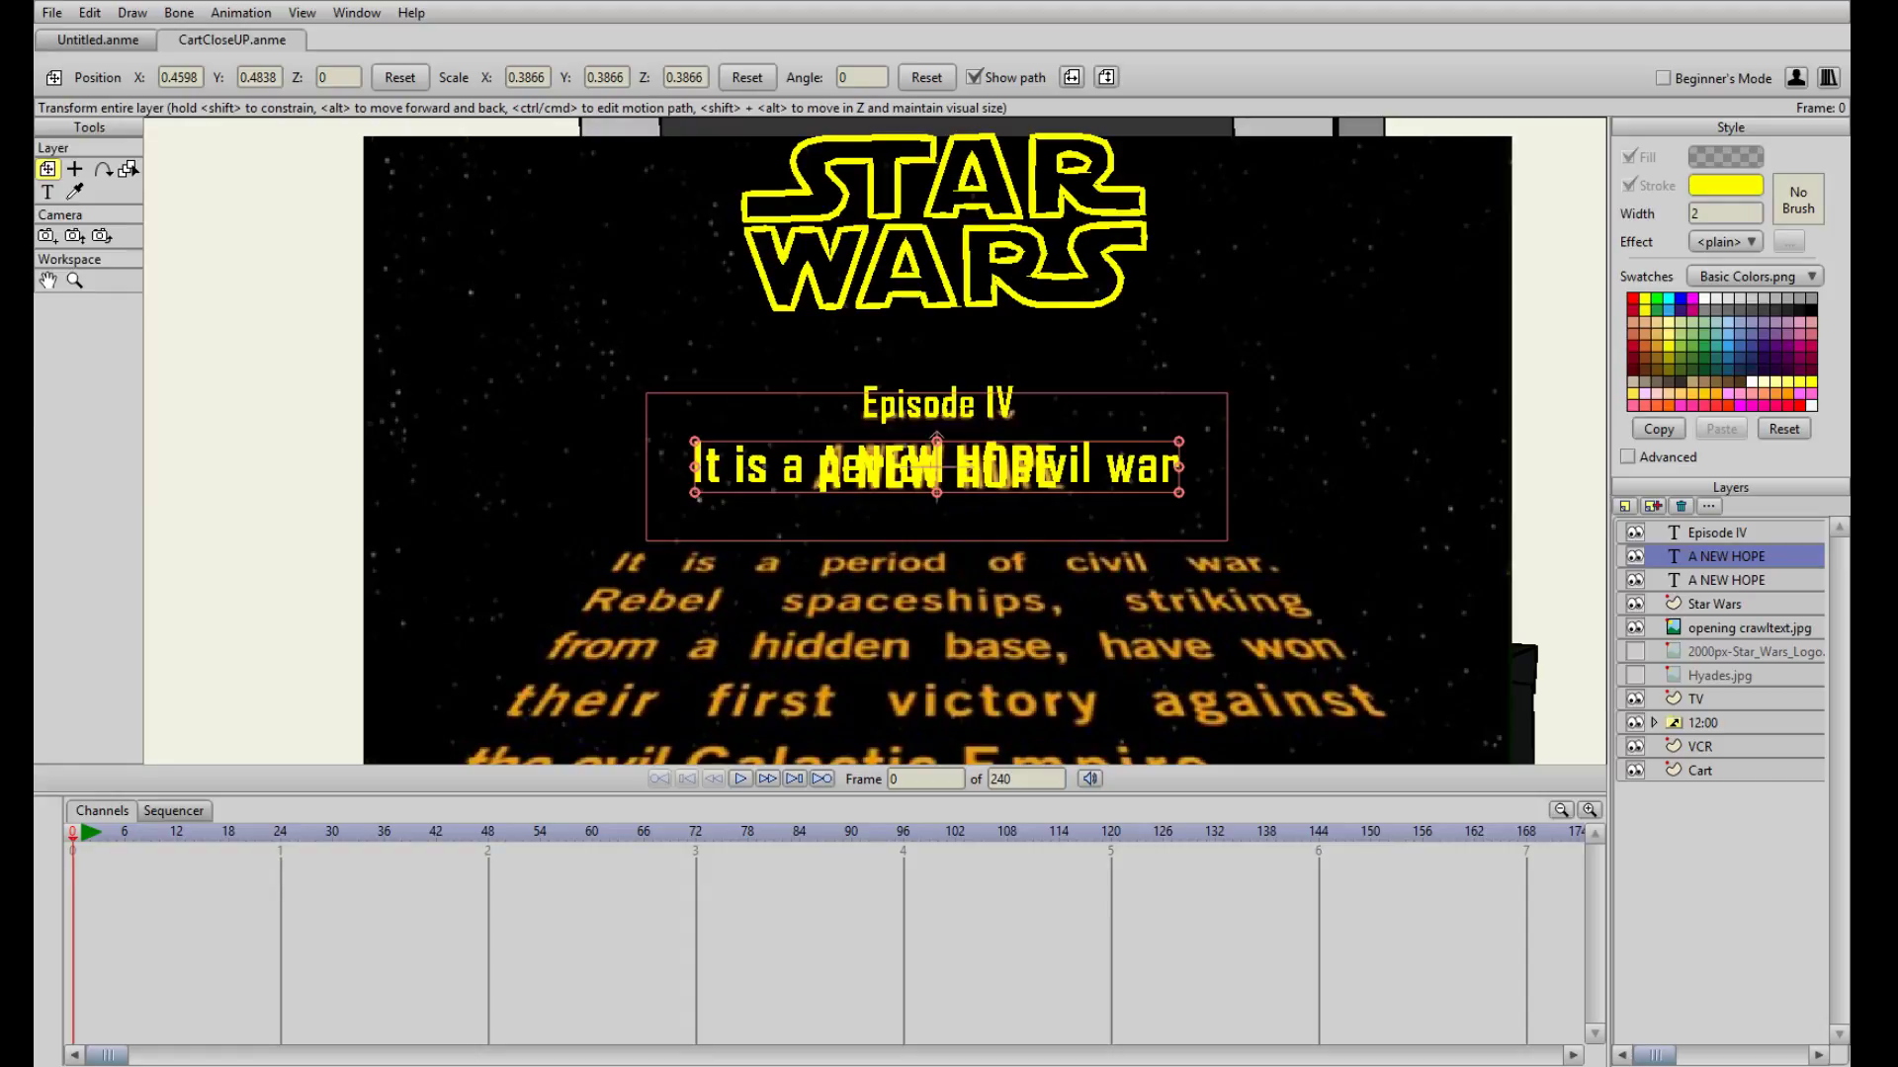
pyautogui.write('.')
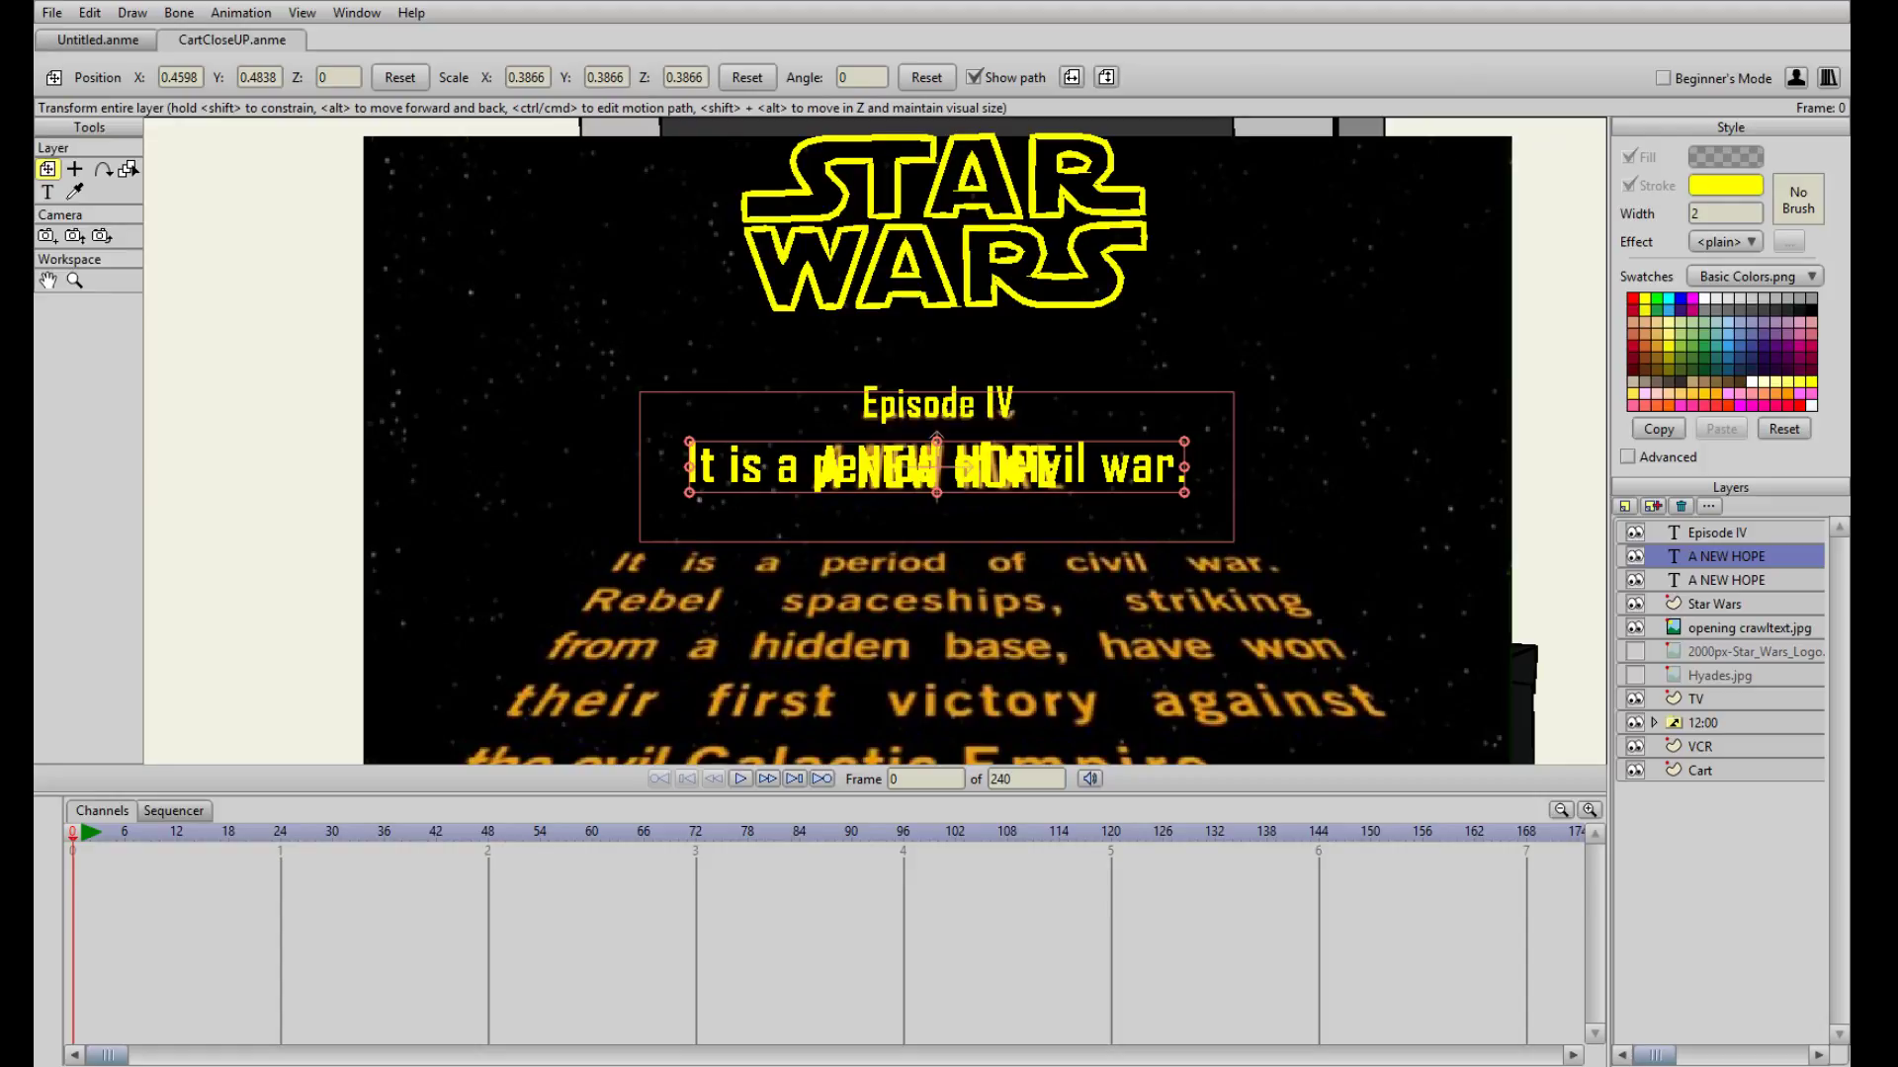
# - Add the second line "Rebel spaceships, striking" to the crawl text and move it over the reference crawl at about X 0.43, Y 0.33
pyautogui.press('Return')
pyautogui.write('Rebel space')
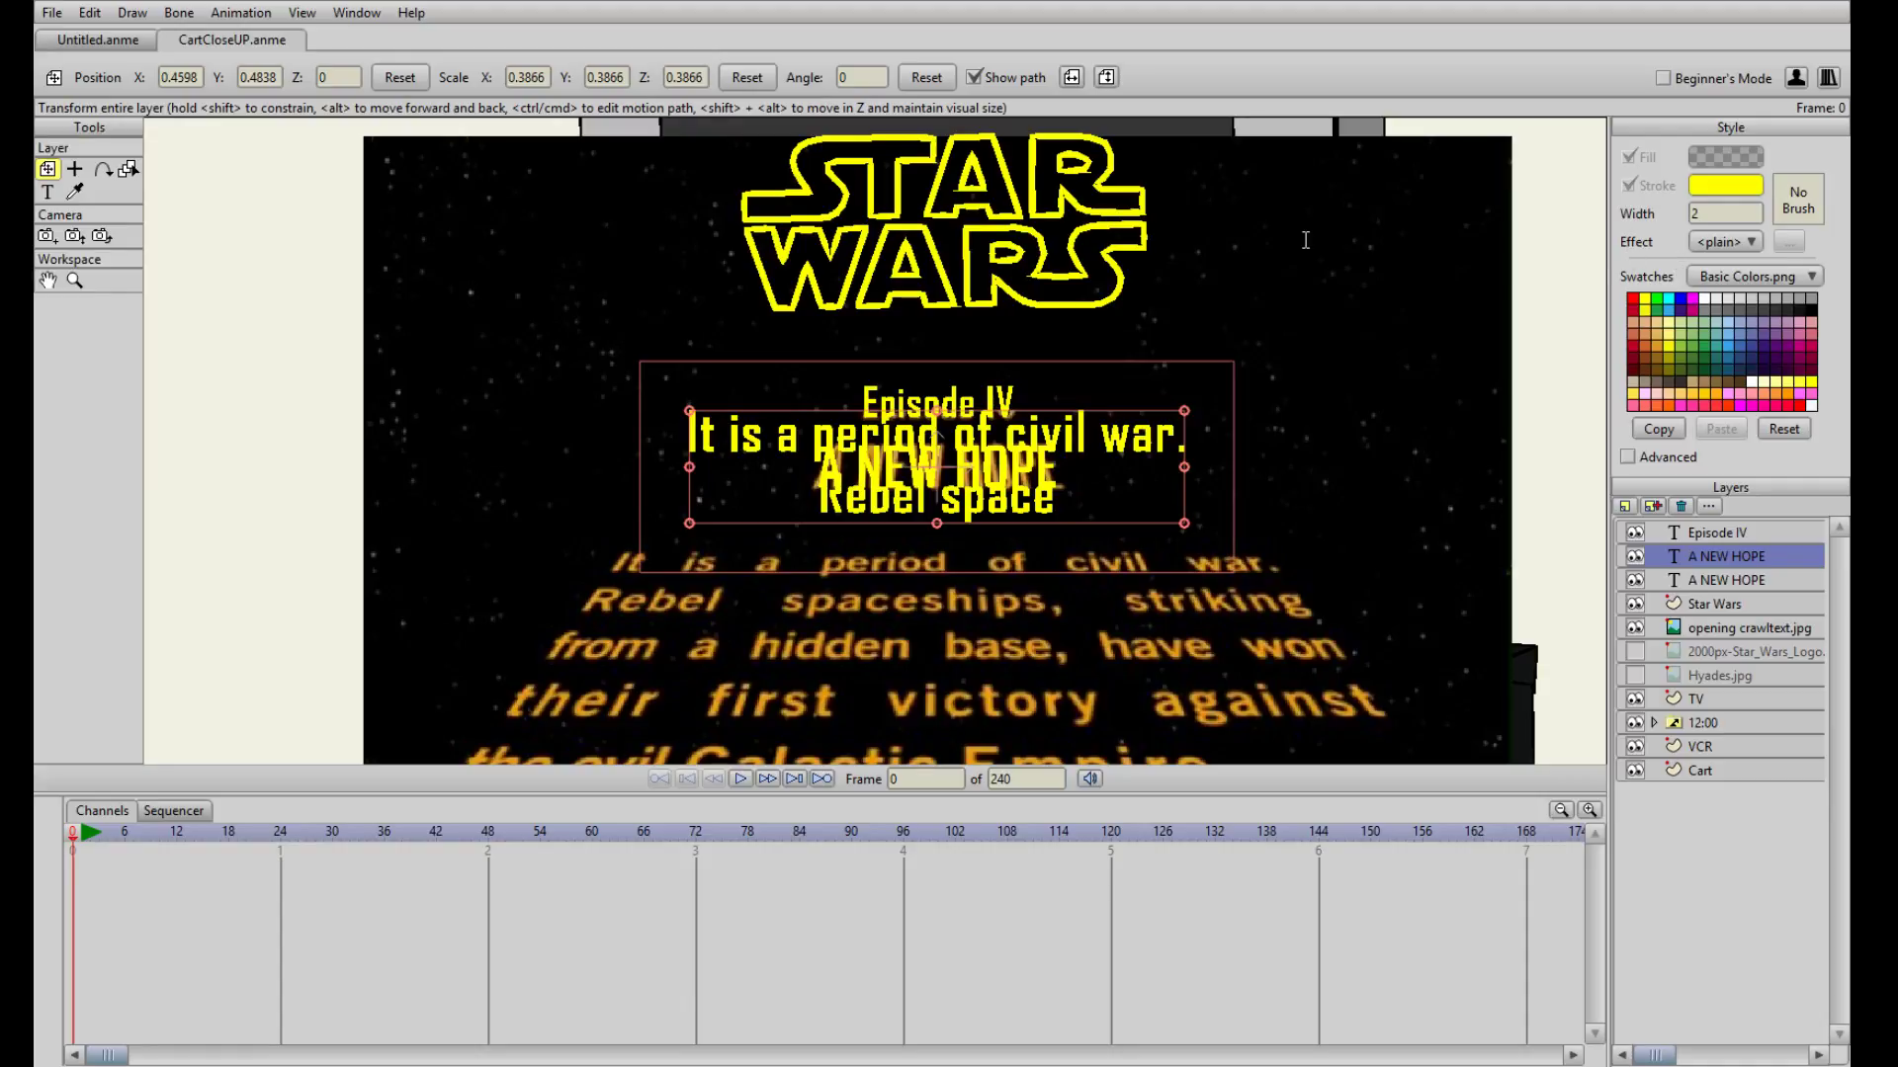
pyautogui.write('ship')
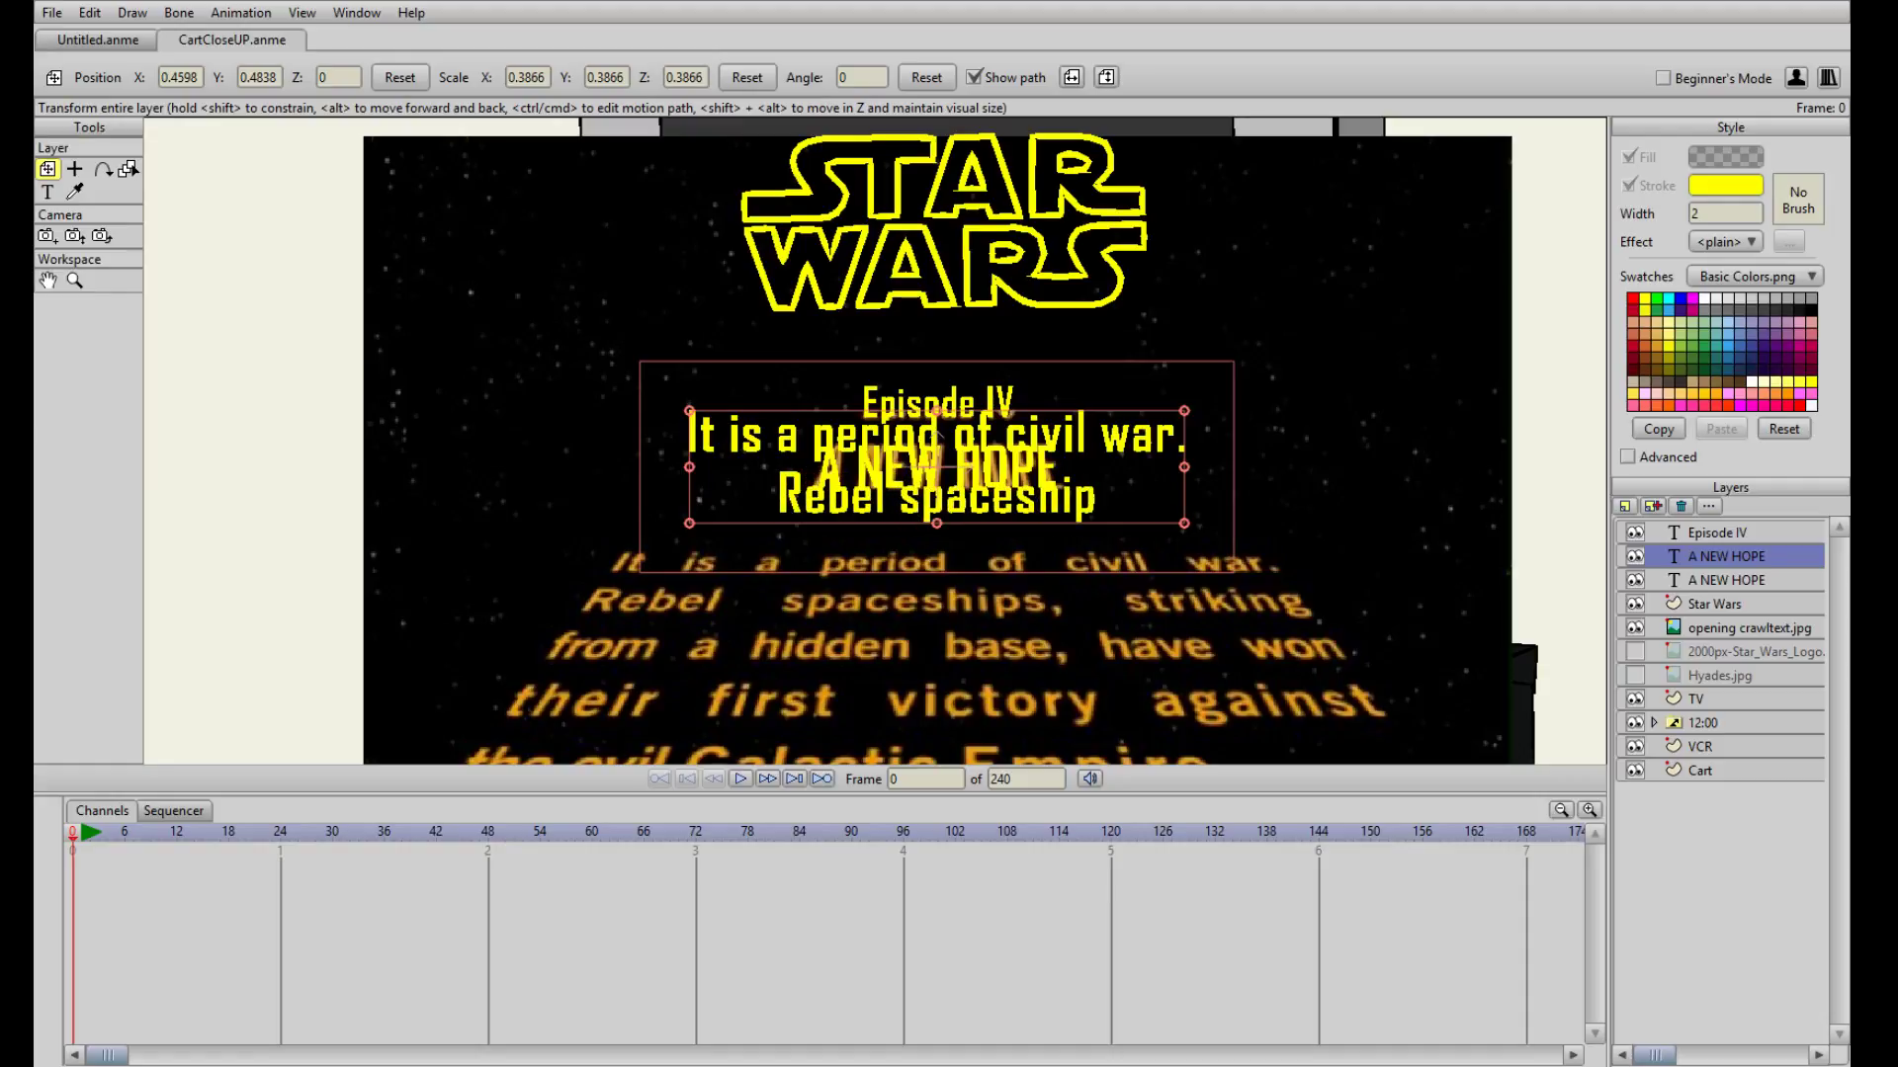
pyautogui.write('s,')
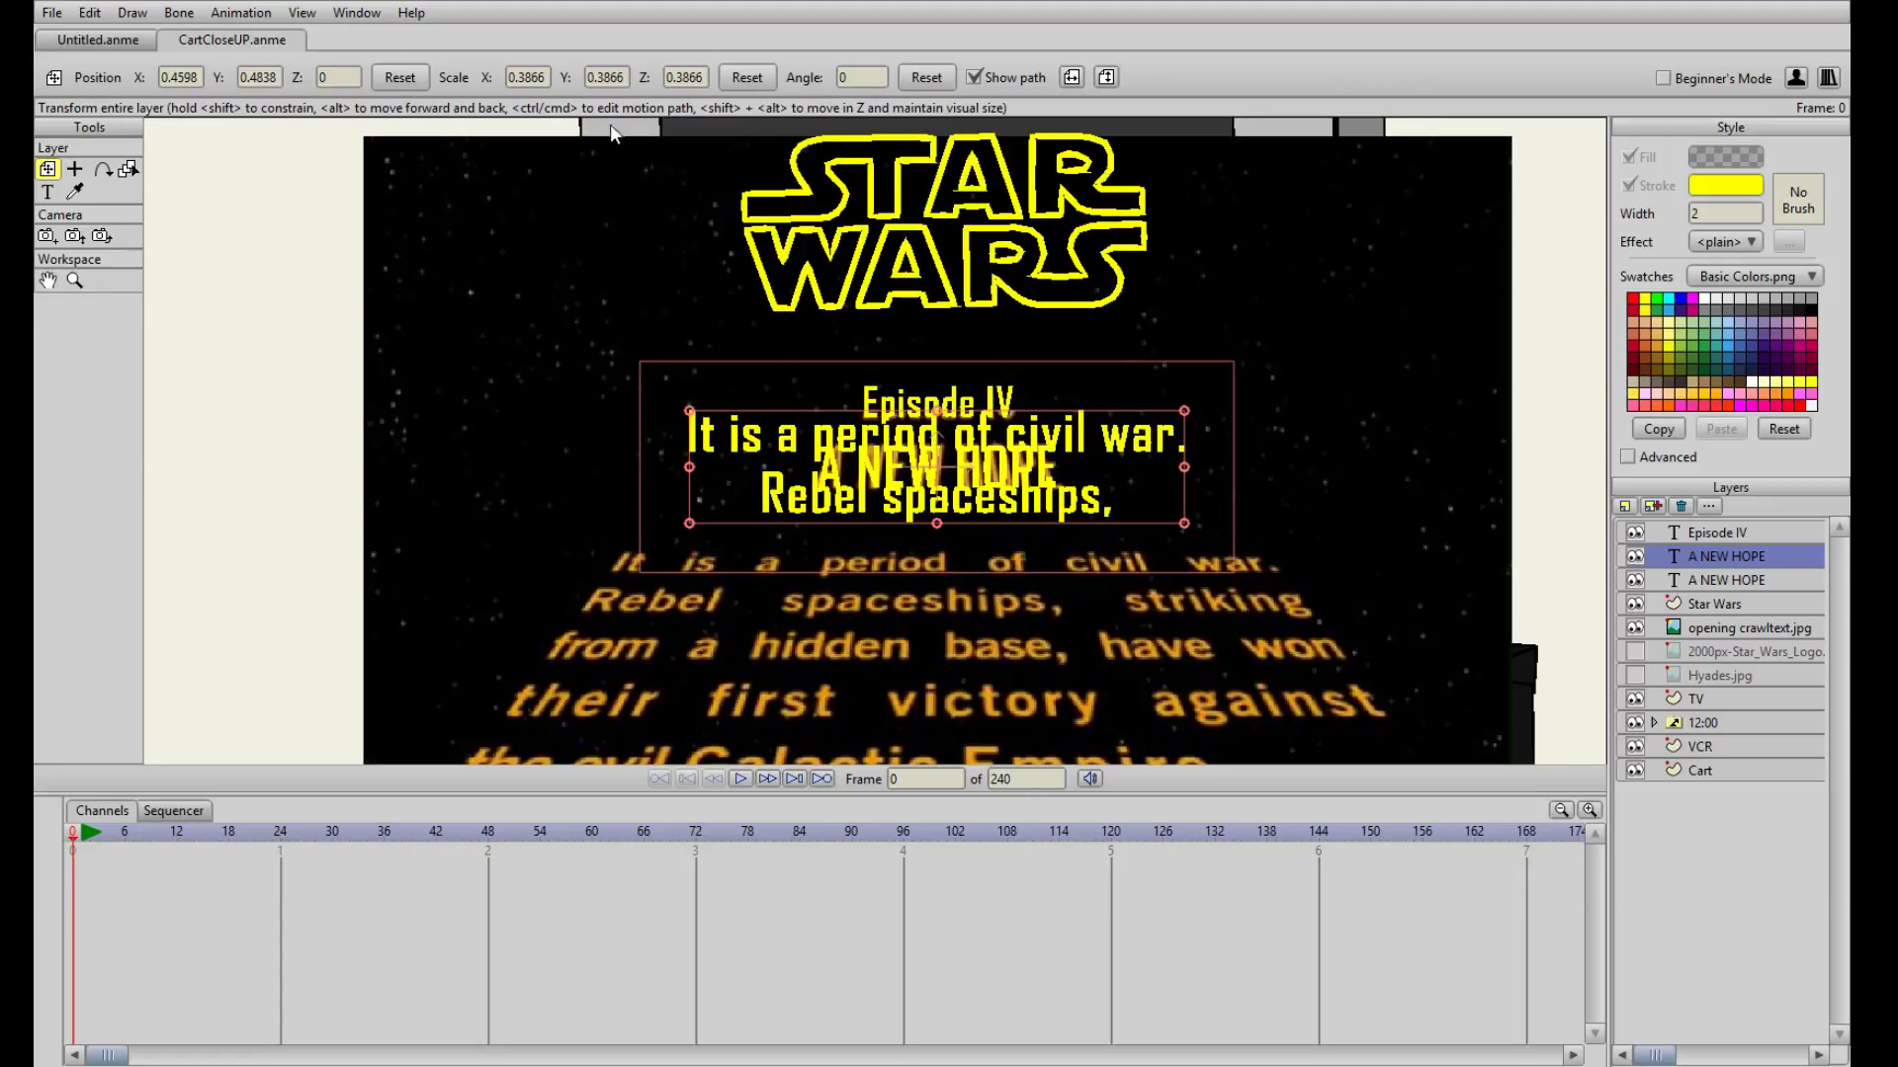
pyautogui.write(' stri')
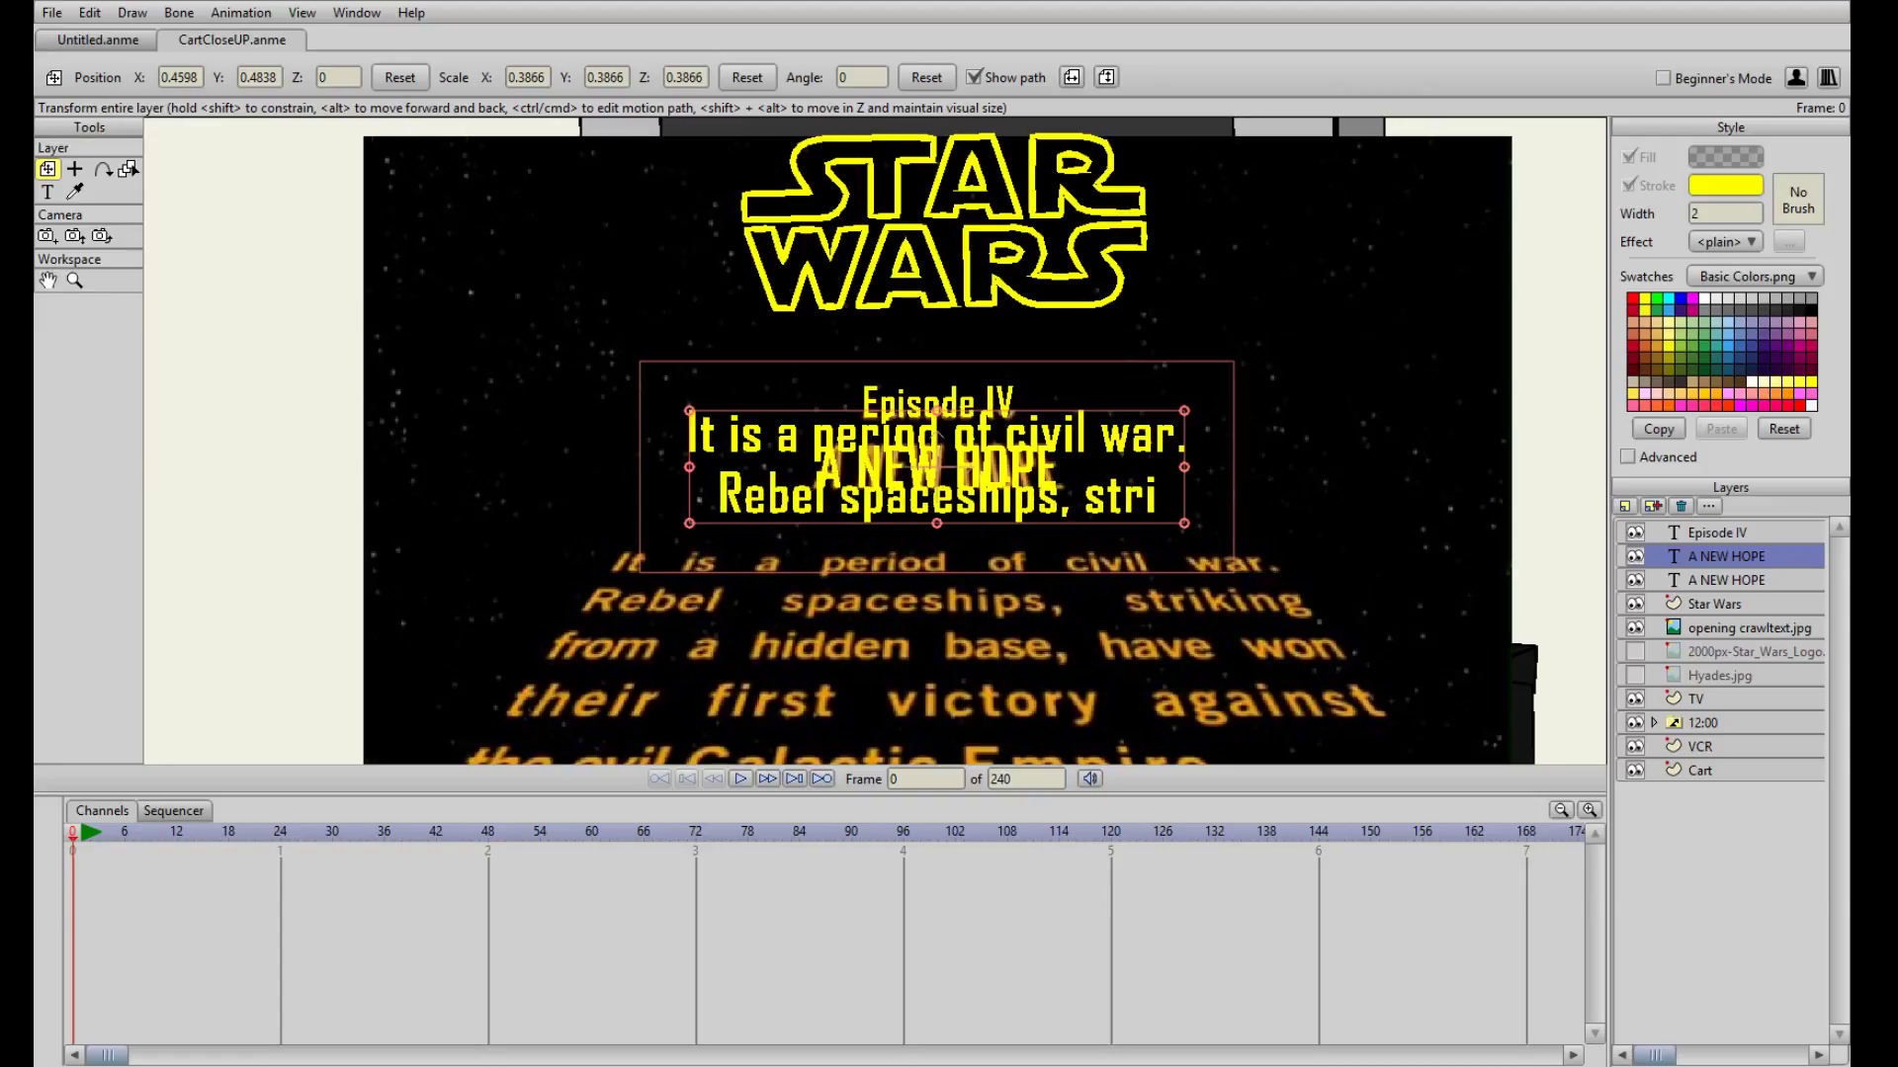
pyautogui.write('king')
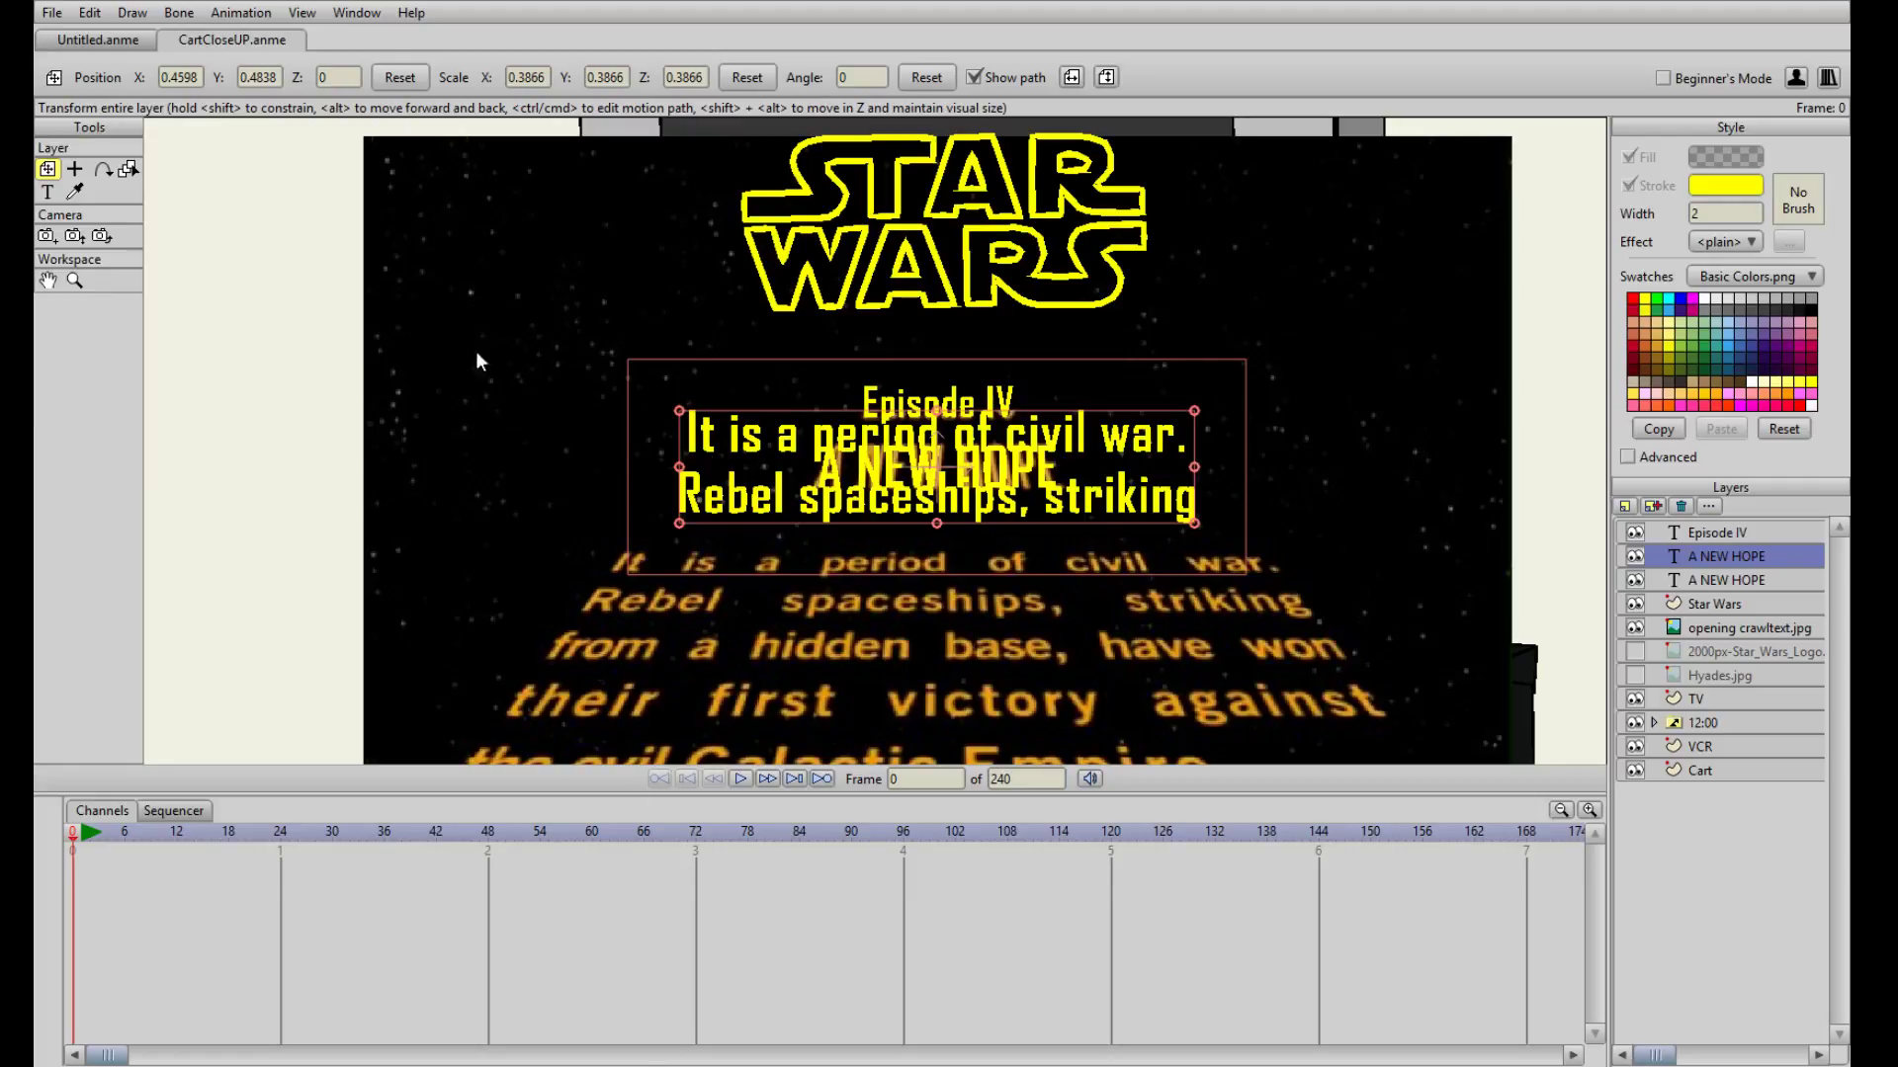
pyautogui.moveTo(1174, 508); pyautogui.dragTo(1117, 615)
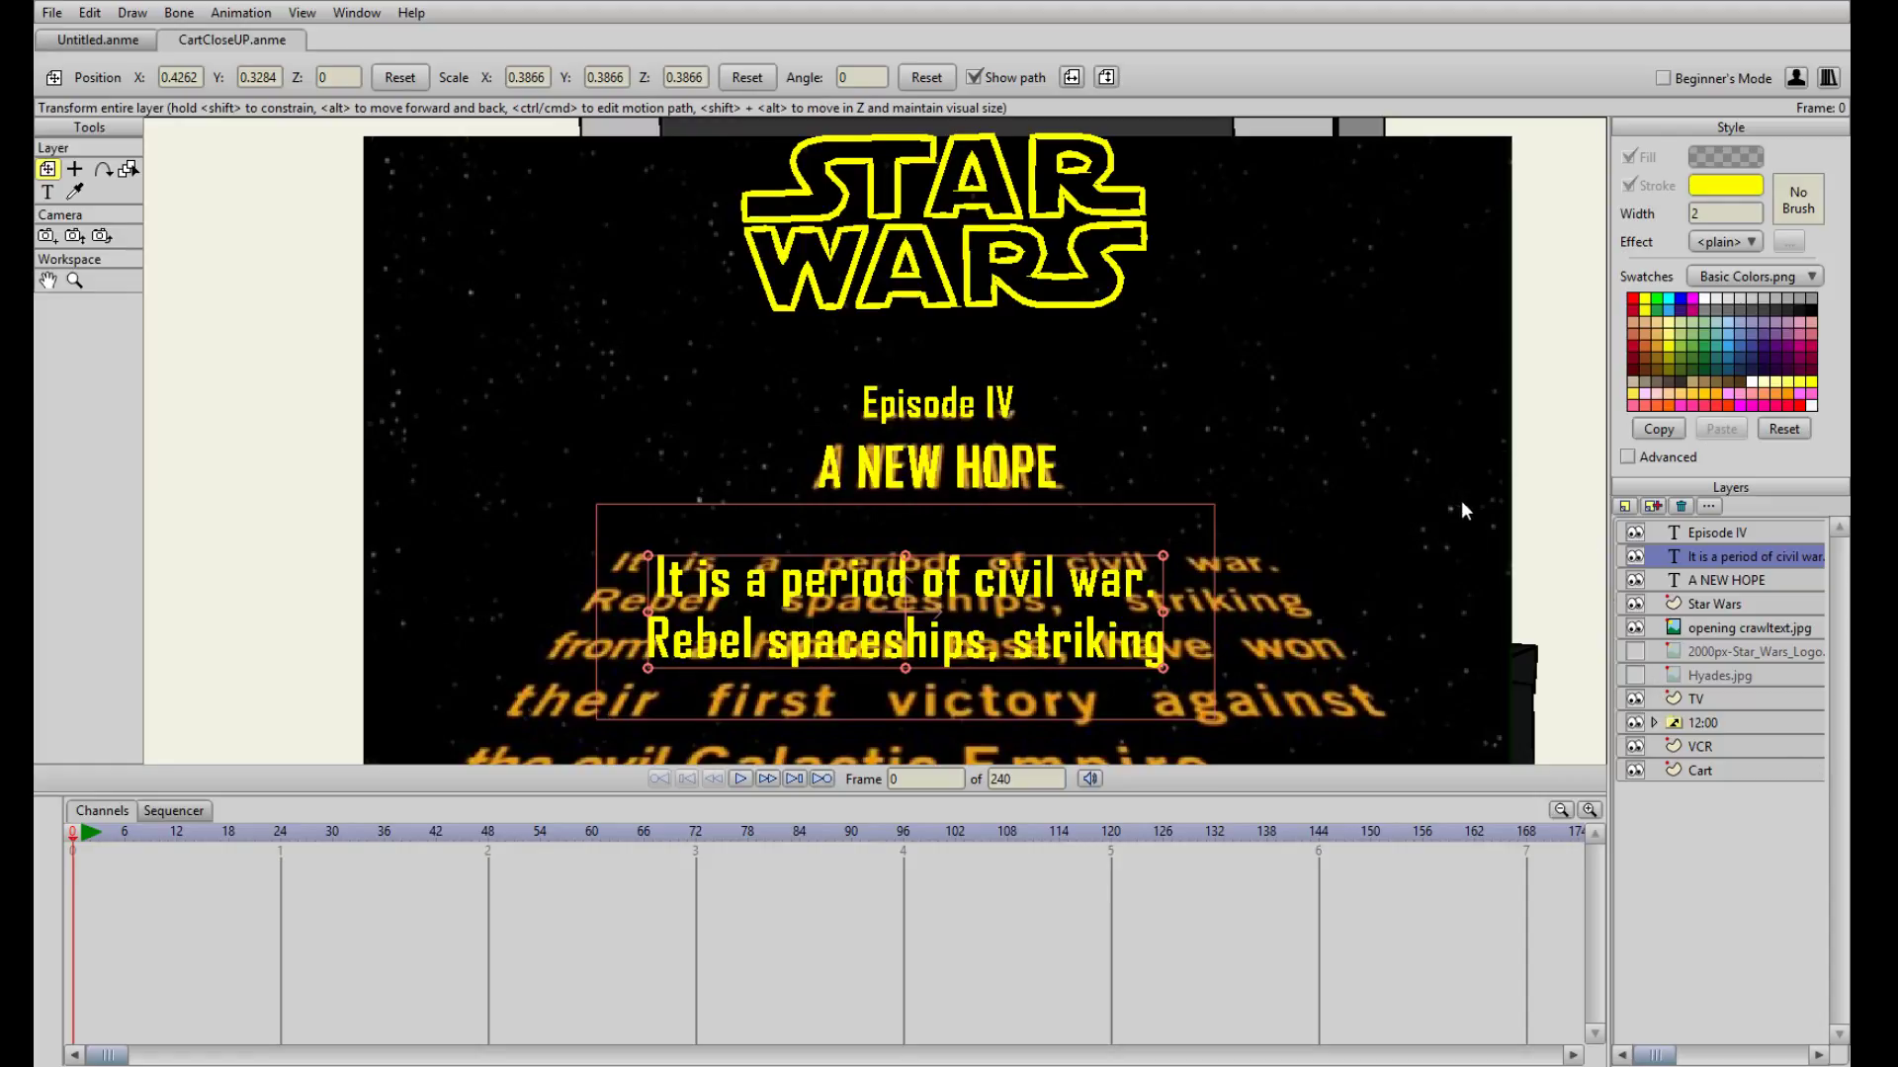
# - Tighten the crawl text's line spacing, widen its word gaps with extra spaces, and stretch it to X scale about 0.51 over the reference crawl
pyautogui.moveTo(1433, 454); pyautogui.dragTo(1440, 487)
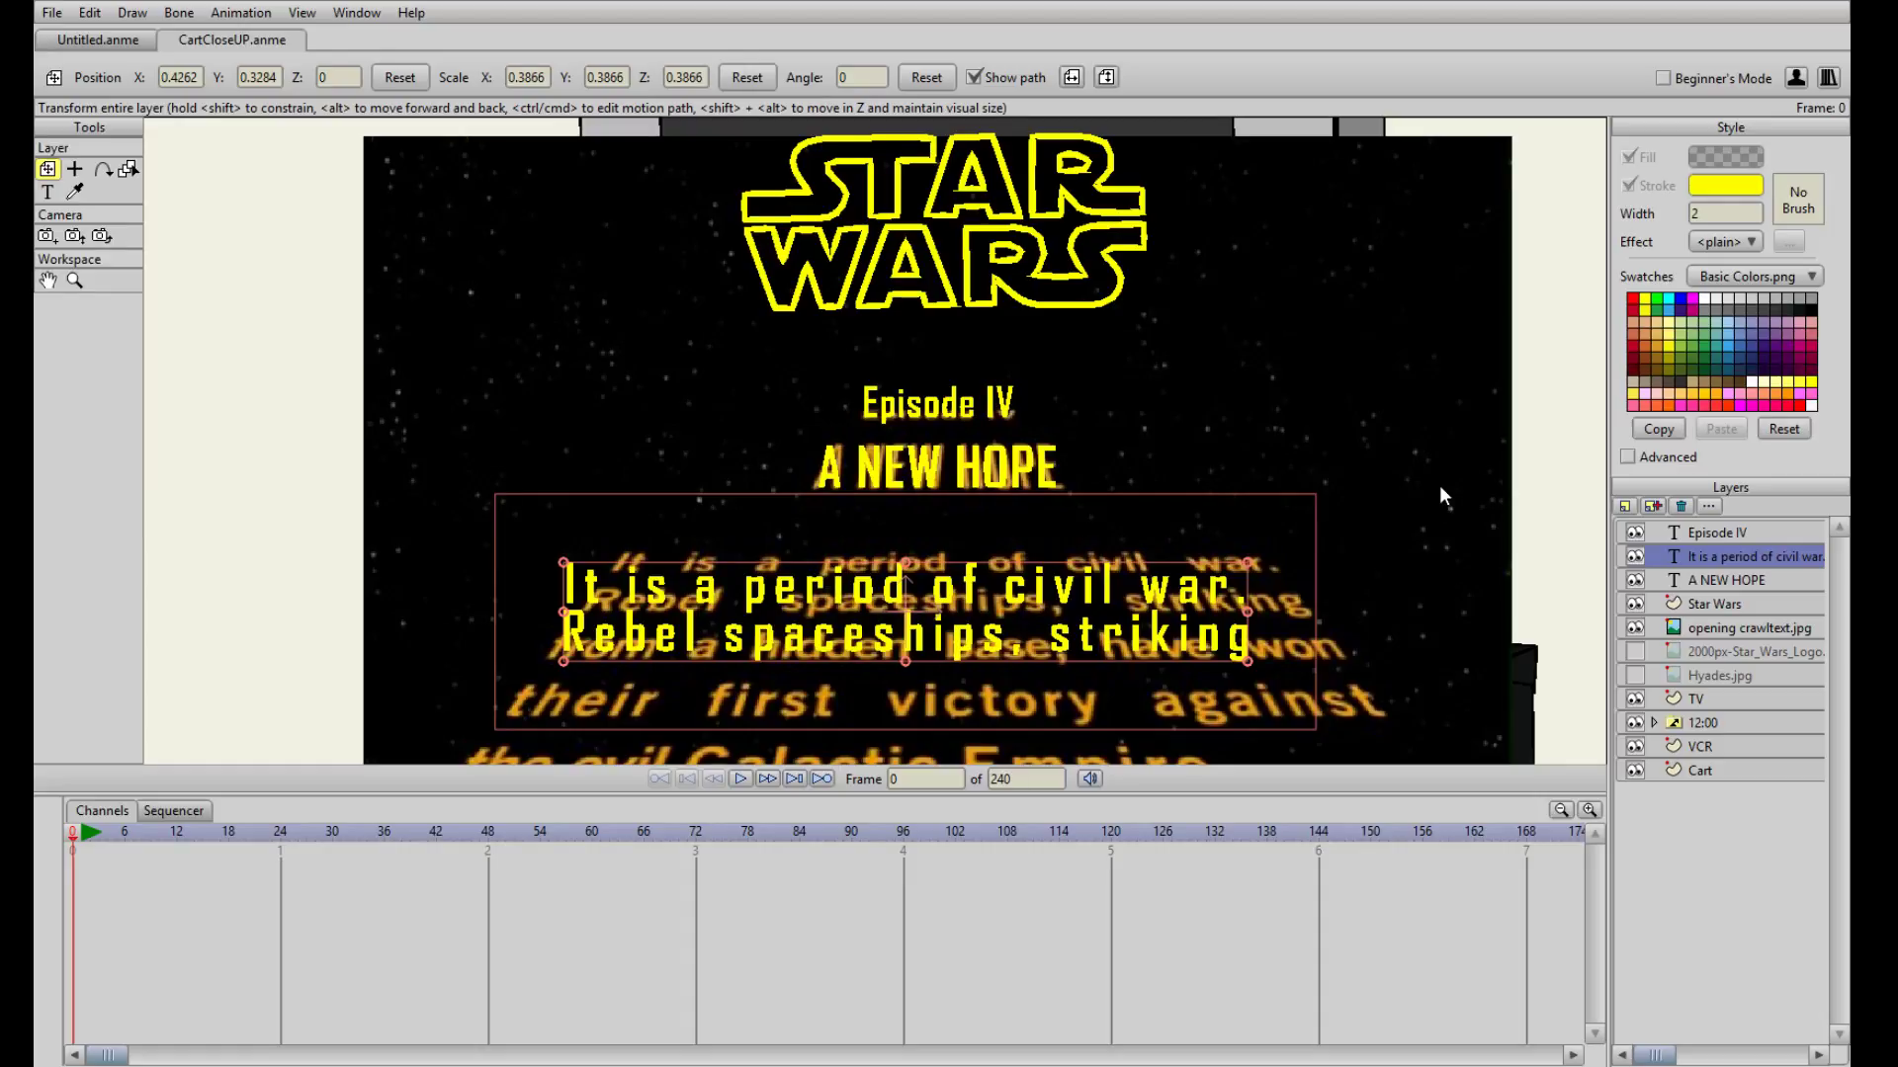
pyautogui.moveTo(1439, 485); pyautogui.dragTo(1433, 484)
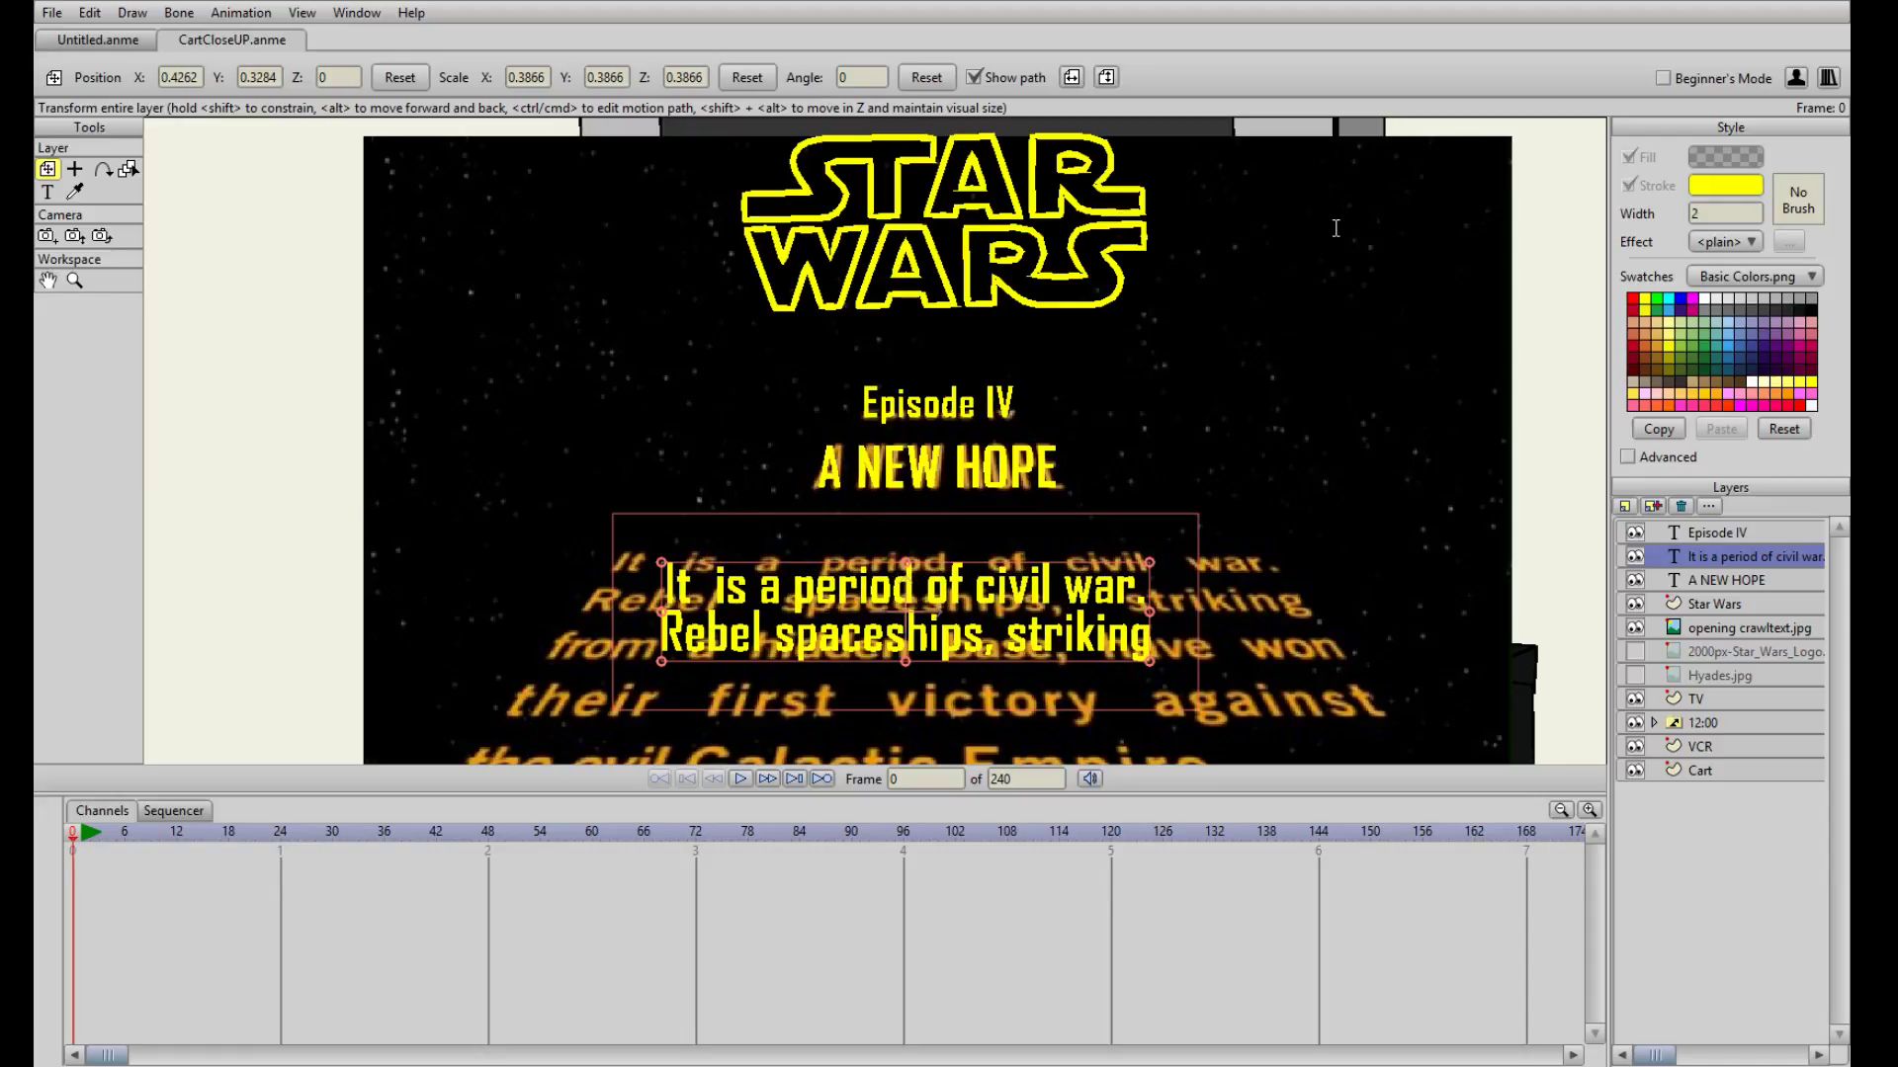
pyautogui.click(1346, 228)
pyautogui.click(1402, 231)
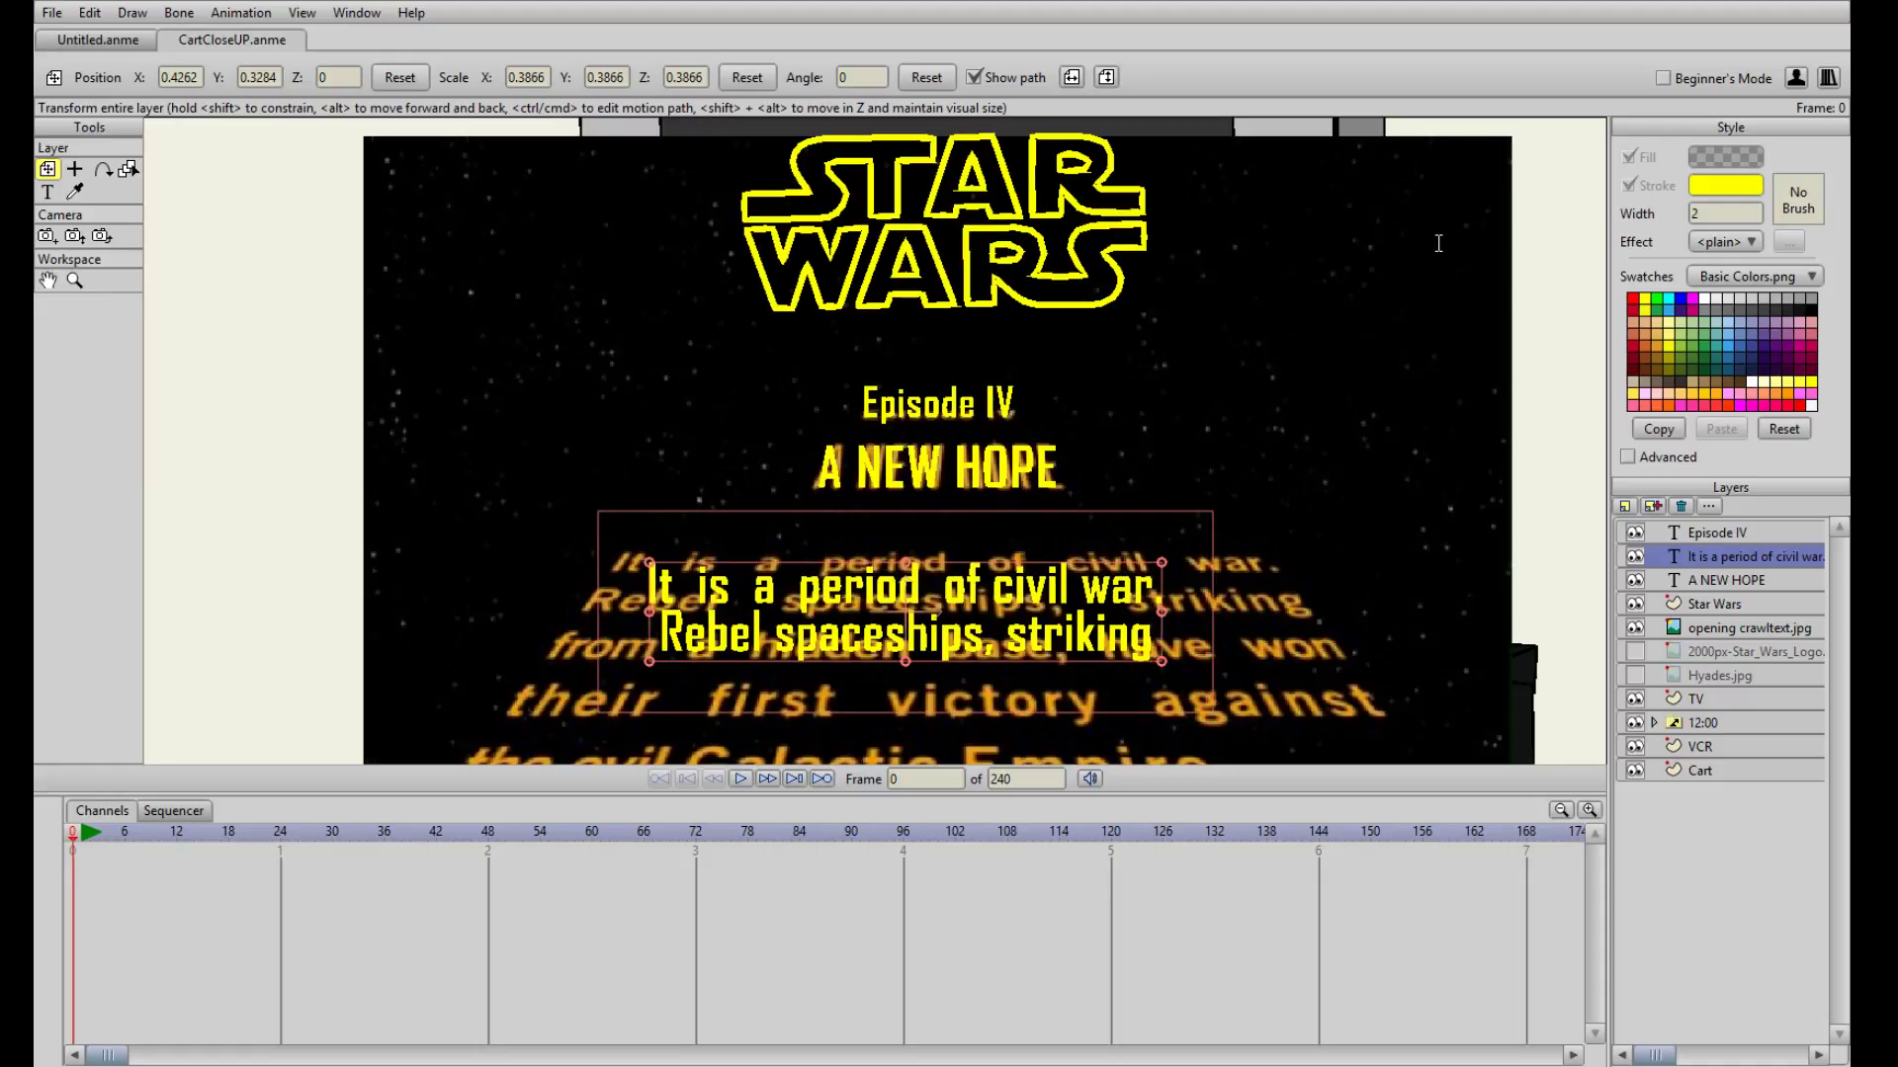
pyautogui.click(1438, 243)
pyautogui.click(1429, 232)
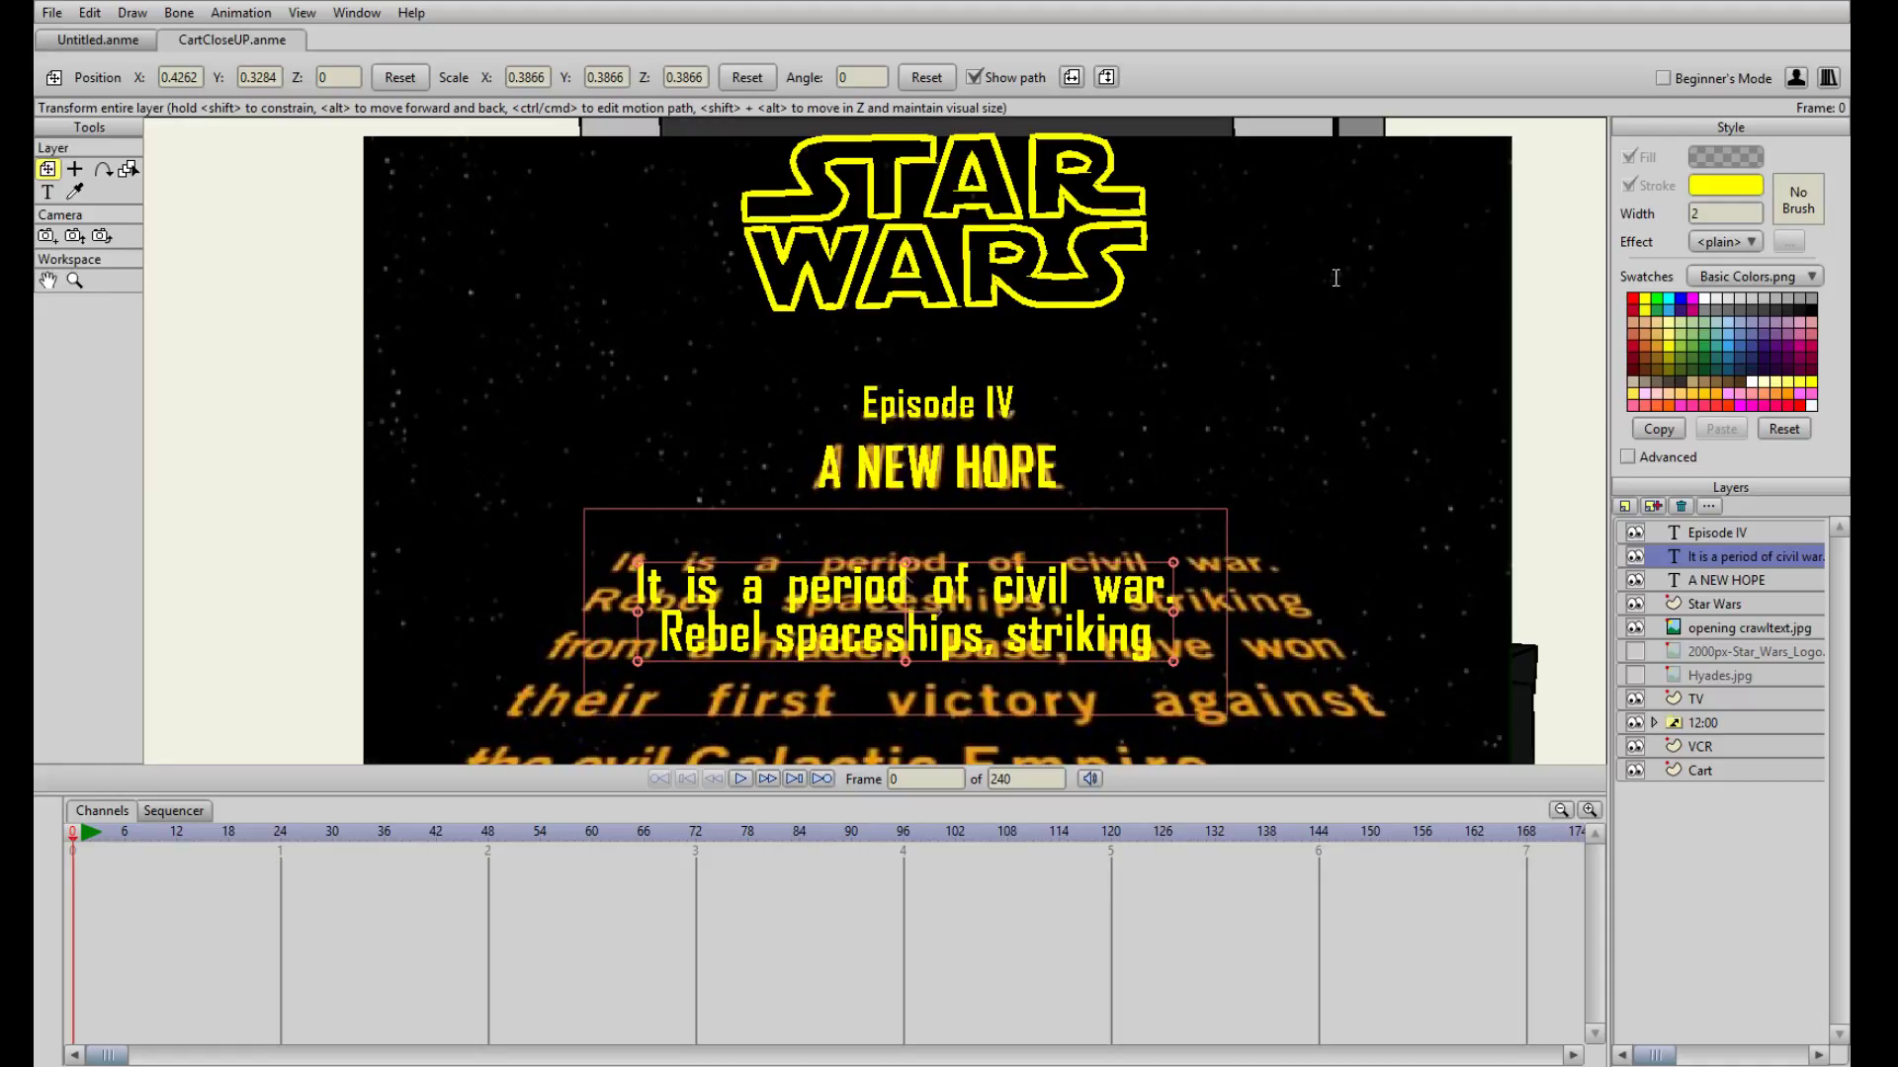
pyautogui.click(1342, 243)
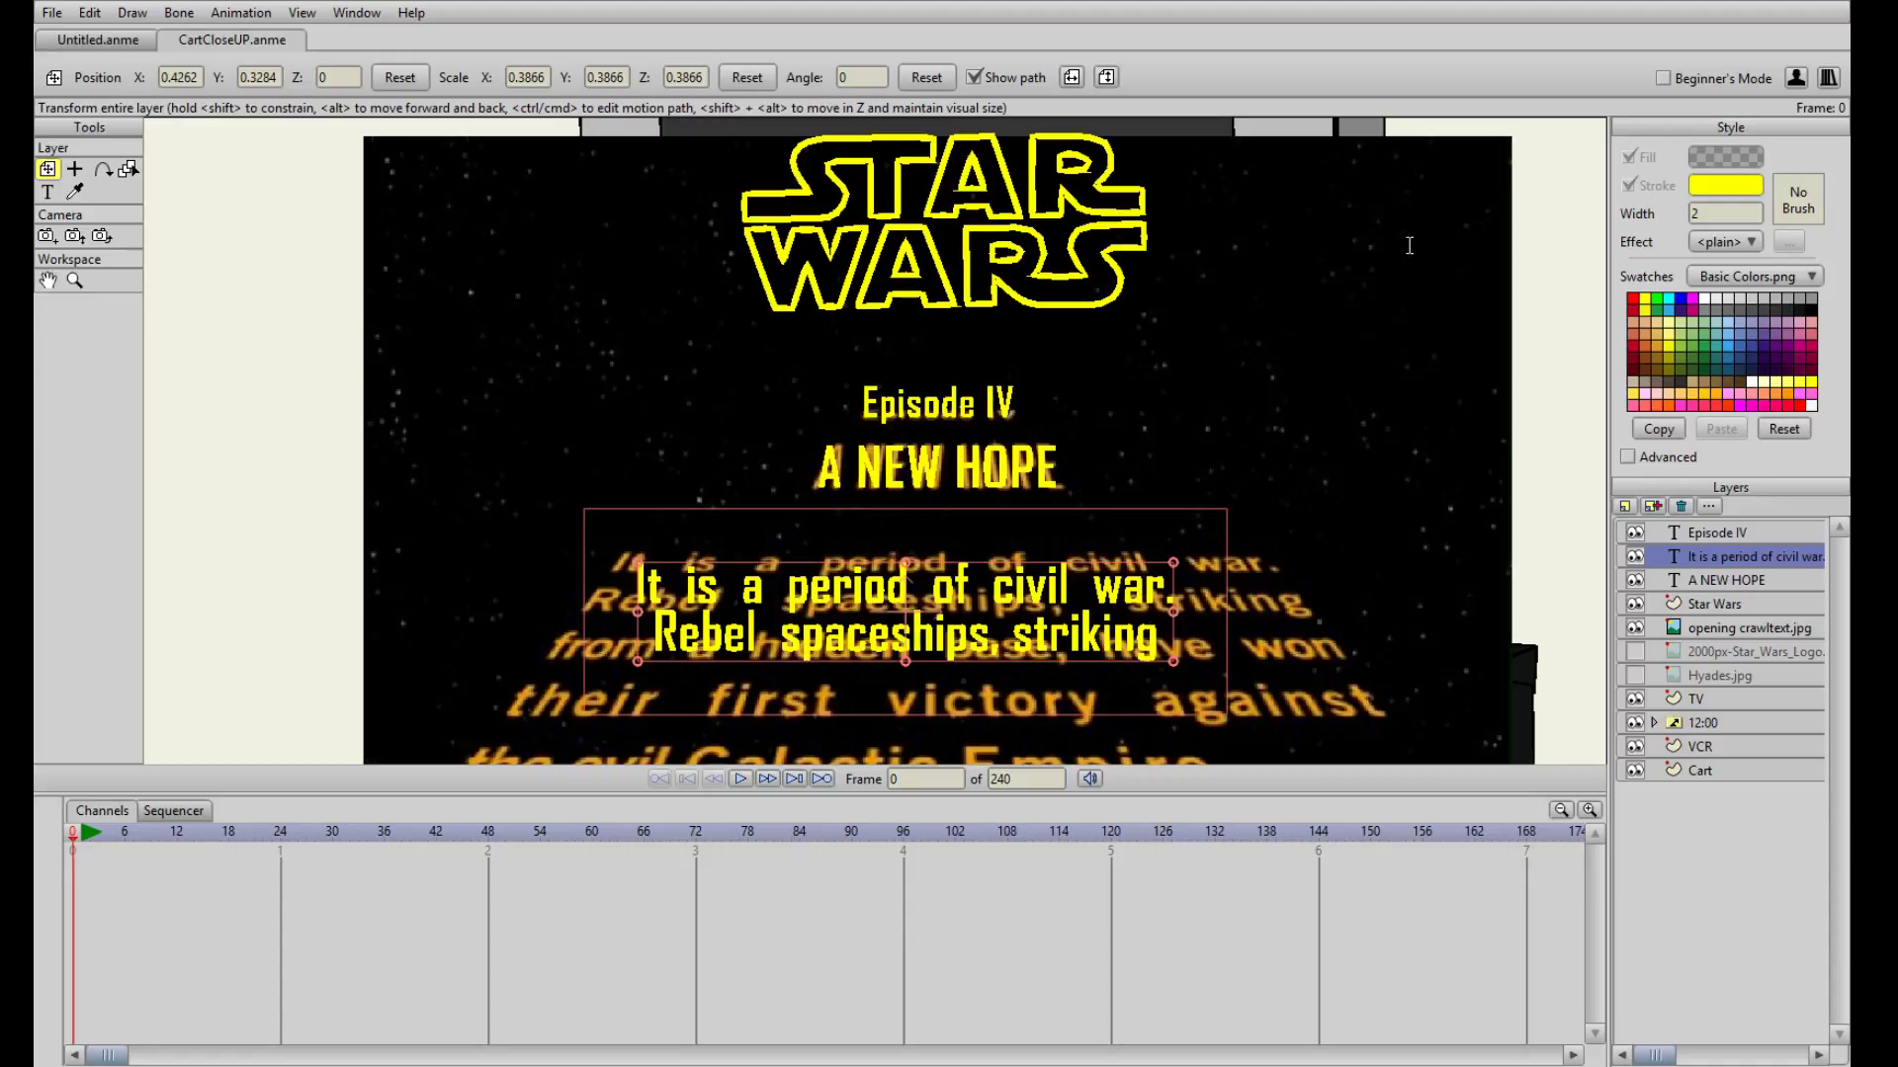
pyautogui.click(1453, 259)
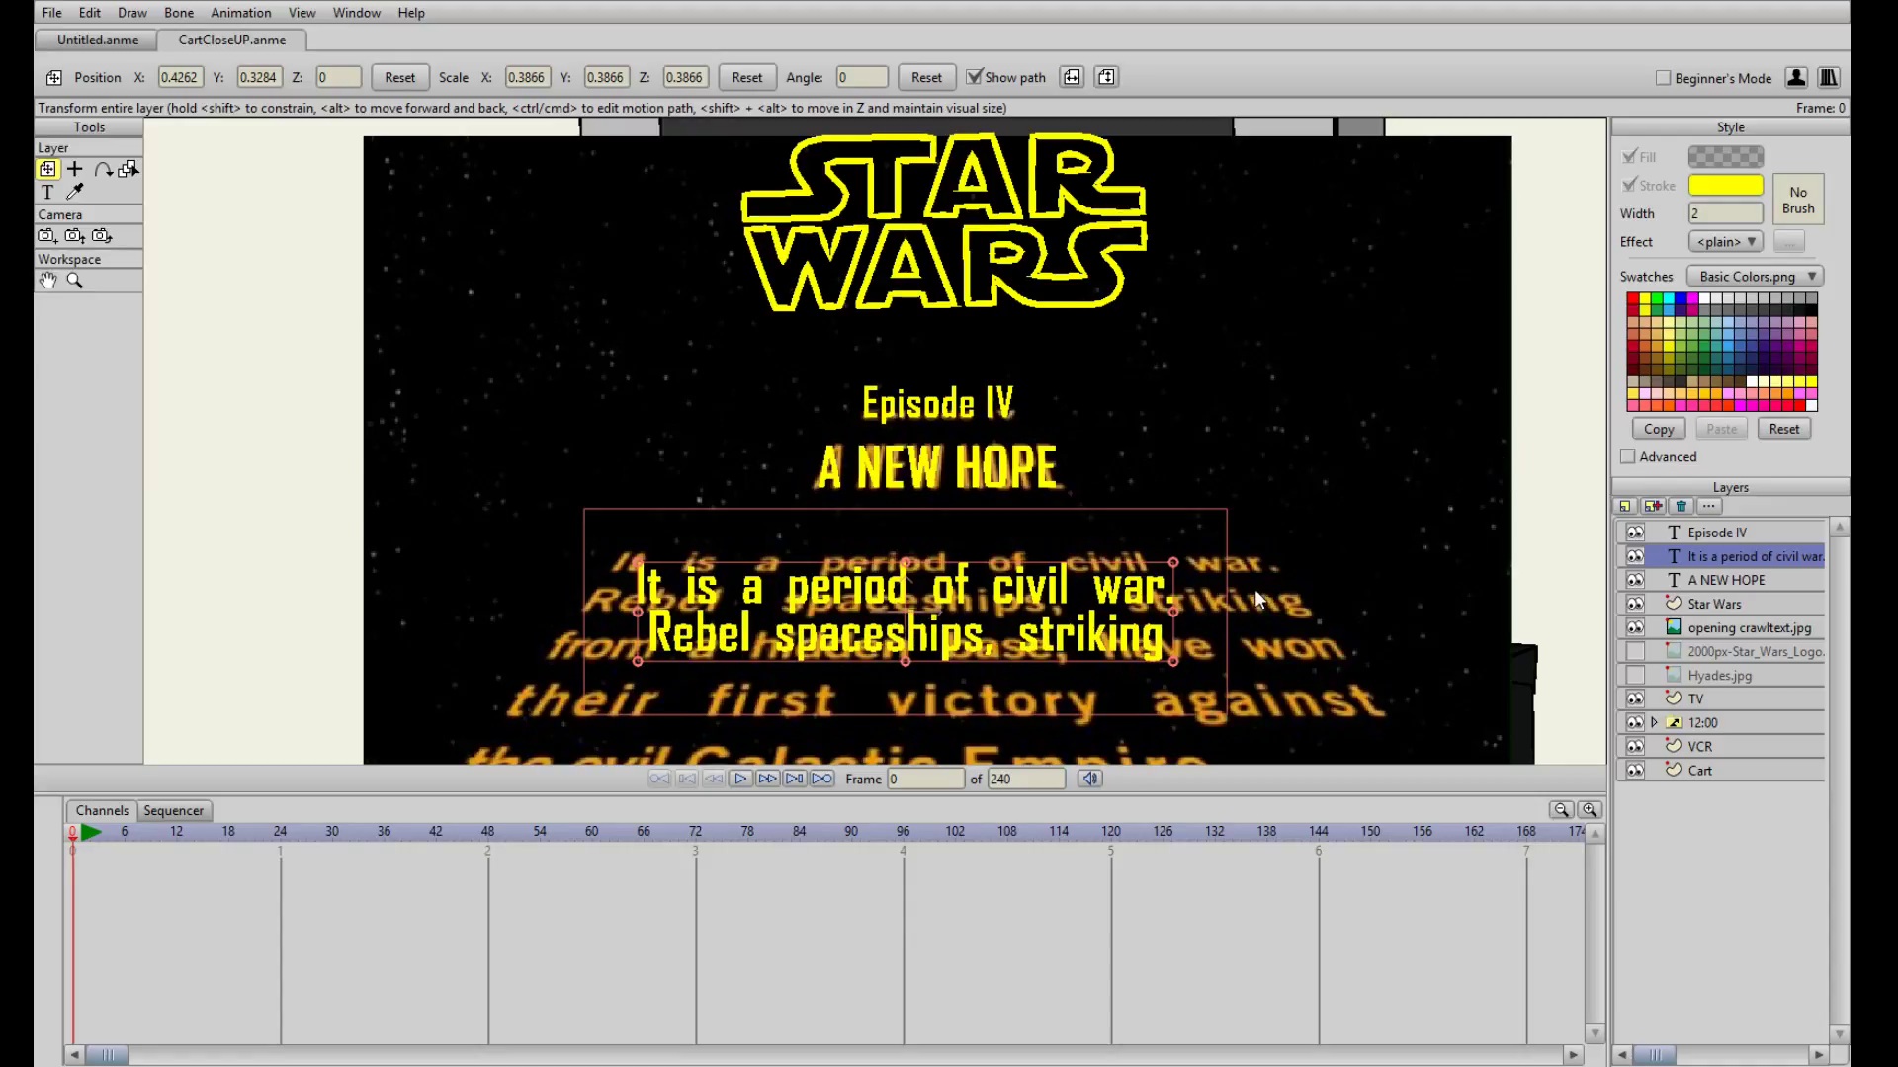
pyautogui.click(1671, 868)
pyautogui.moveTo(1174, 610)
pyautogui.mouseDown()
pyautogui.moveTo(1297, 607)
pyautogui.moveTo(1194, 587)
pyautogui.mouseUp()
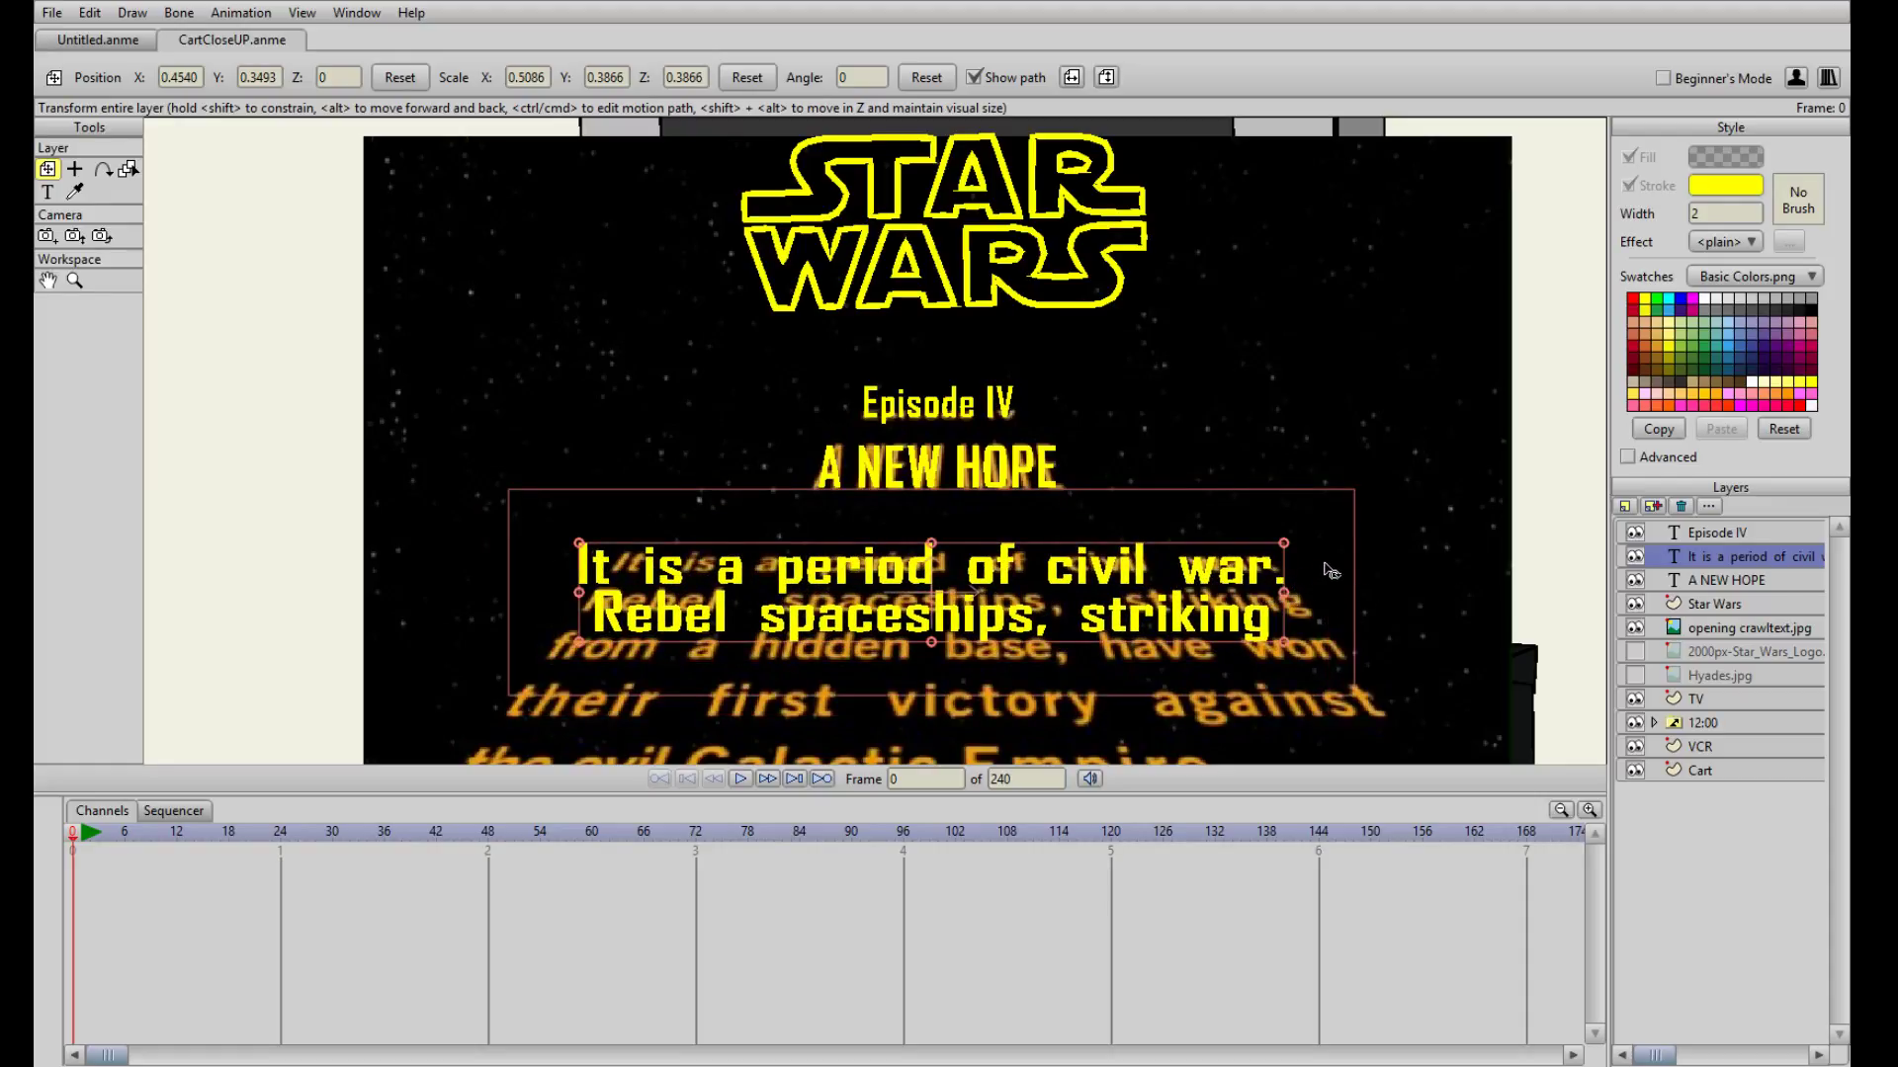
# - Hide the opening crawltext.jpg layer and shrink the crawl text to about 0.33 on the TV screen at about X 0.47, Y 0.46
pyautogui.scroll(-1, 1374, 440)
pyautogui.scroll(-1, 1295, 467)
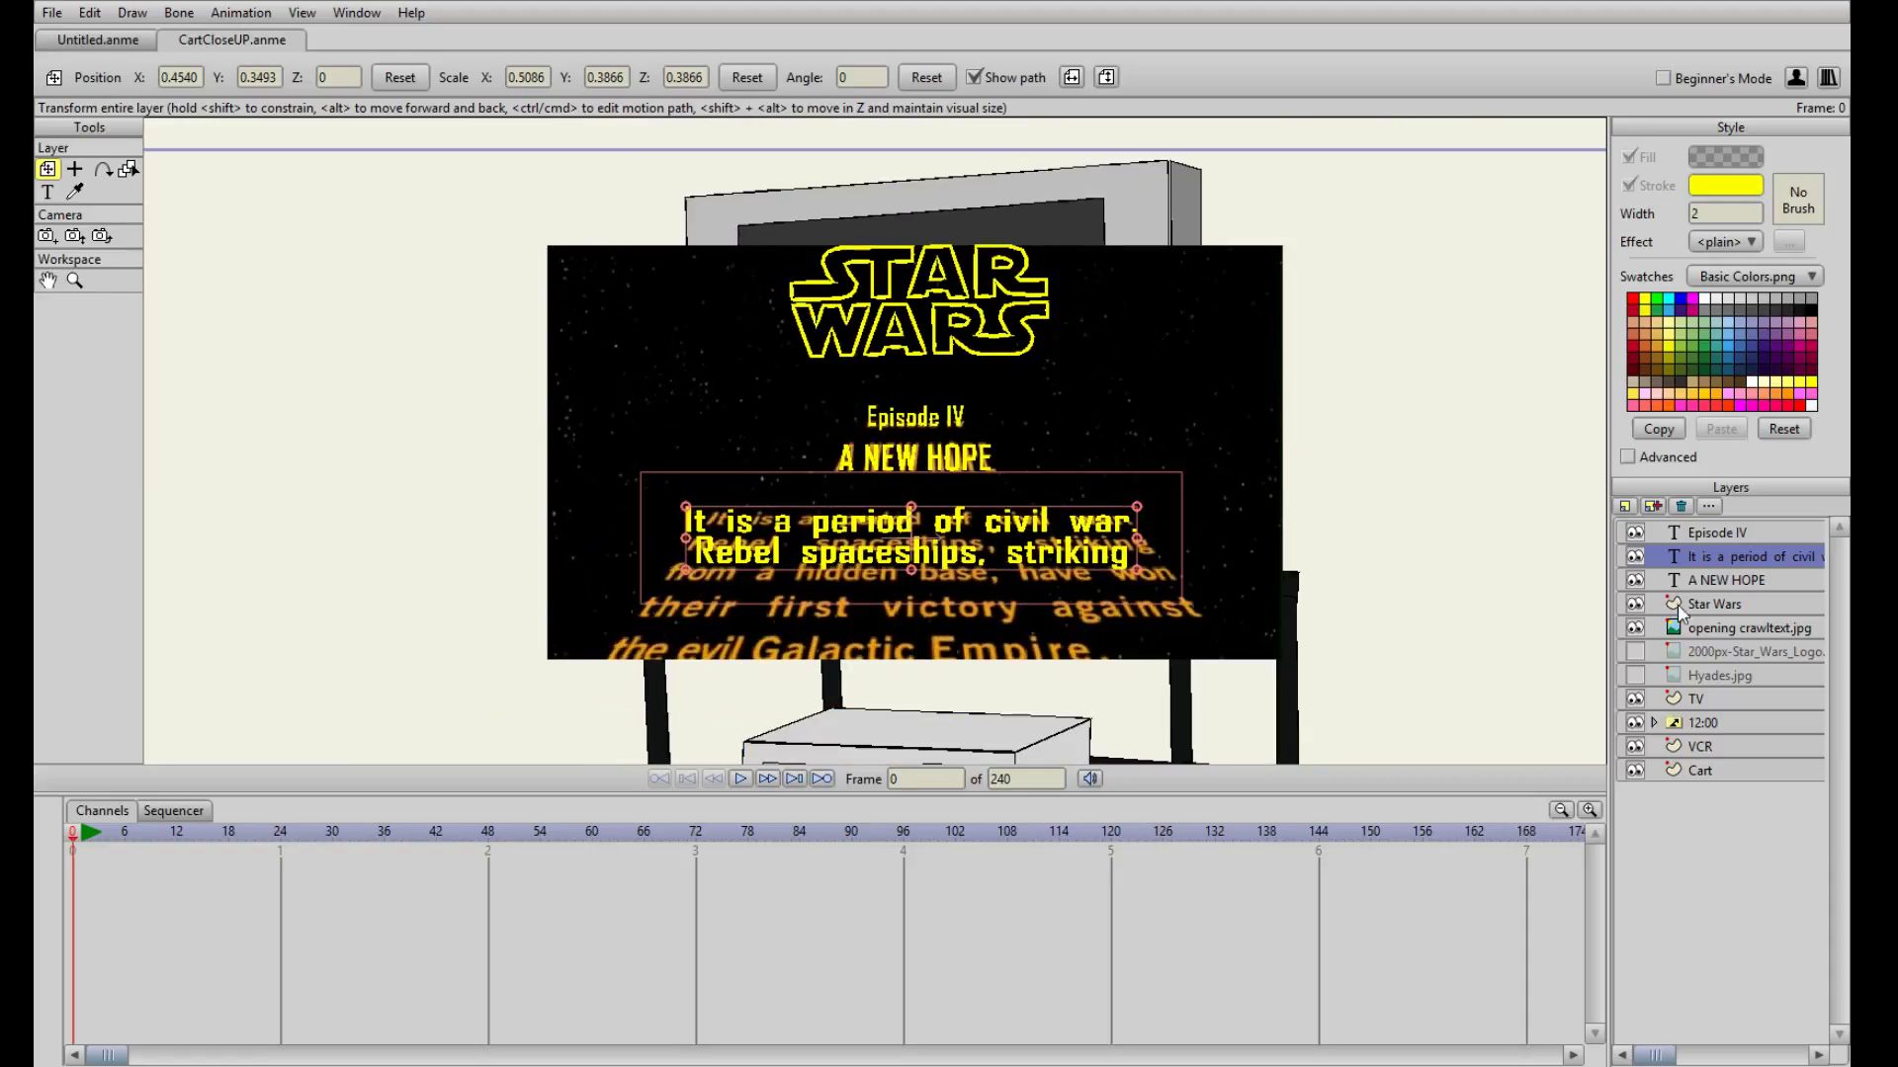
pyautogui.click(1635, 627)
pyautogui.moveTo(1013, 534); pyautogui.dragTo(1016, 471)
pyautogui.moveTo(1141, 478); pyautogui.dragTo(1091, 463)
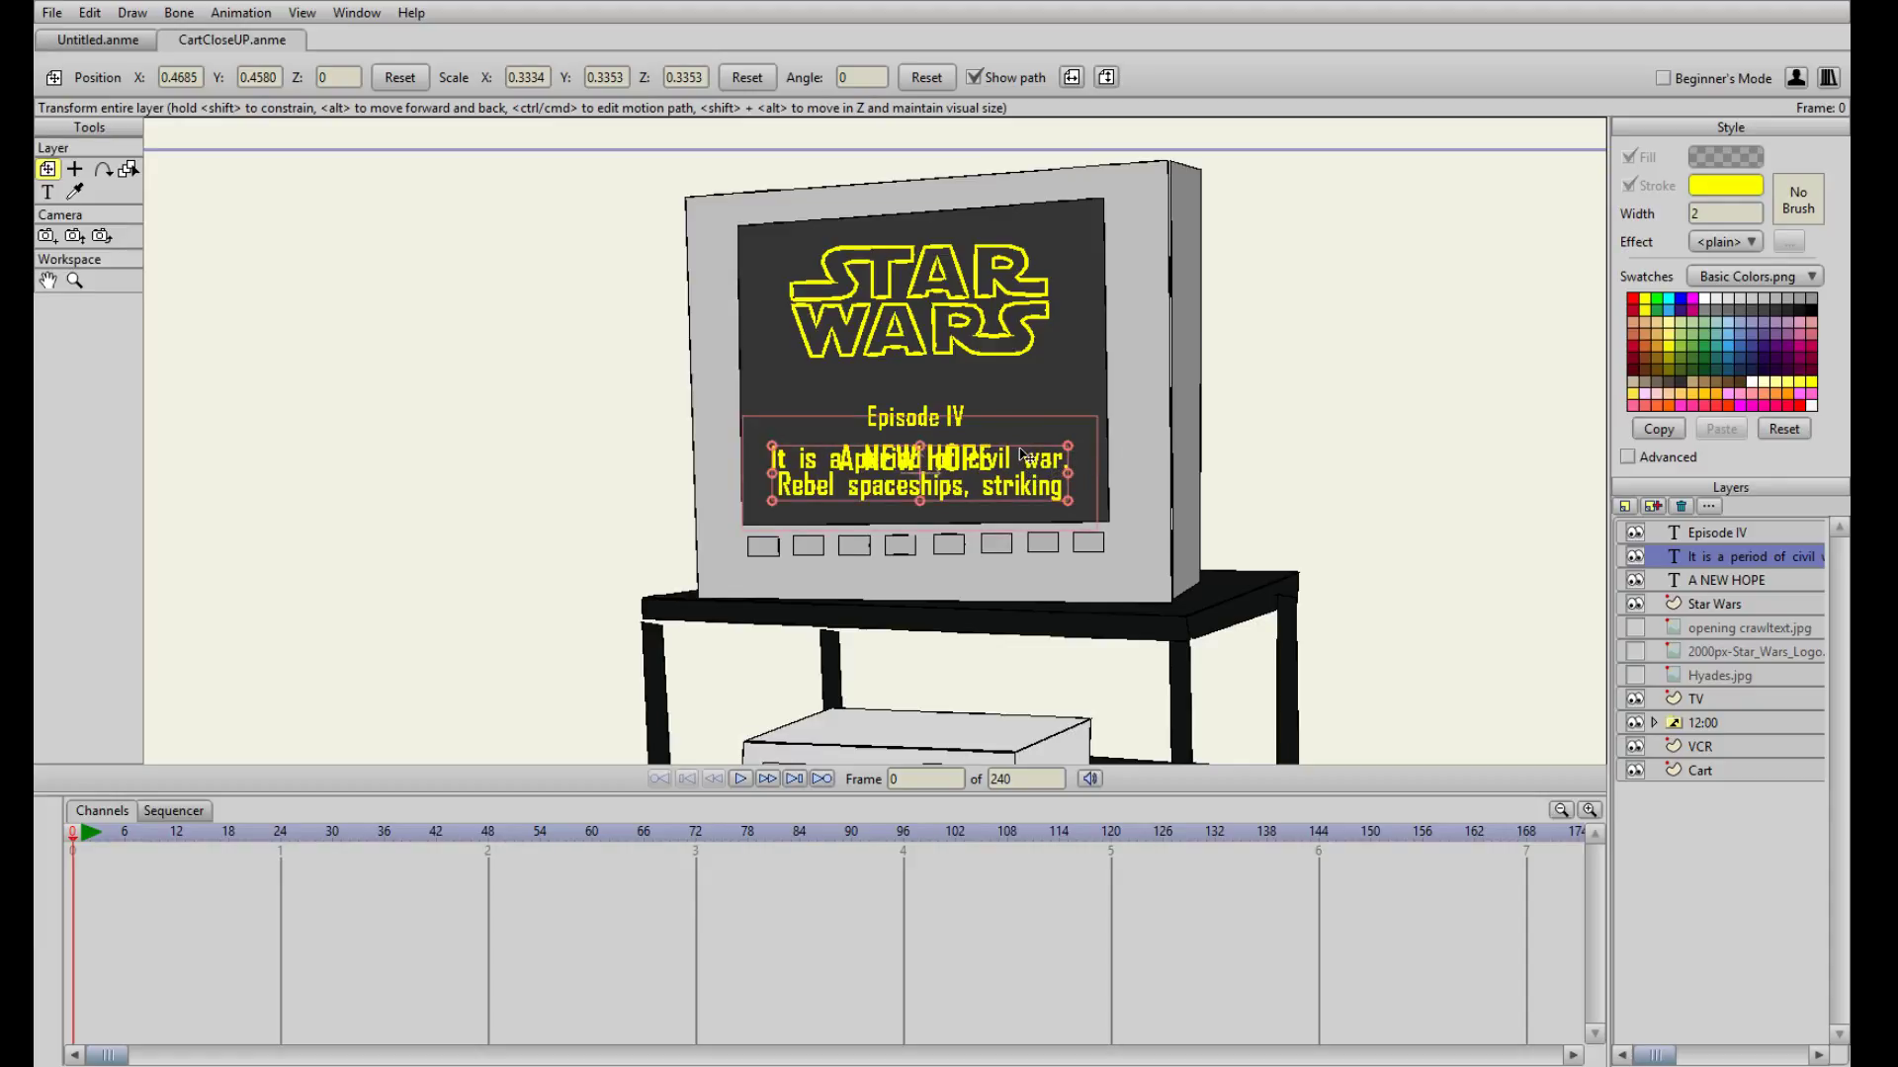
# - Raise the Star Wars logo layer slightly on the TV screen to about Y -0.056
pyautogui.click(1708, 598)
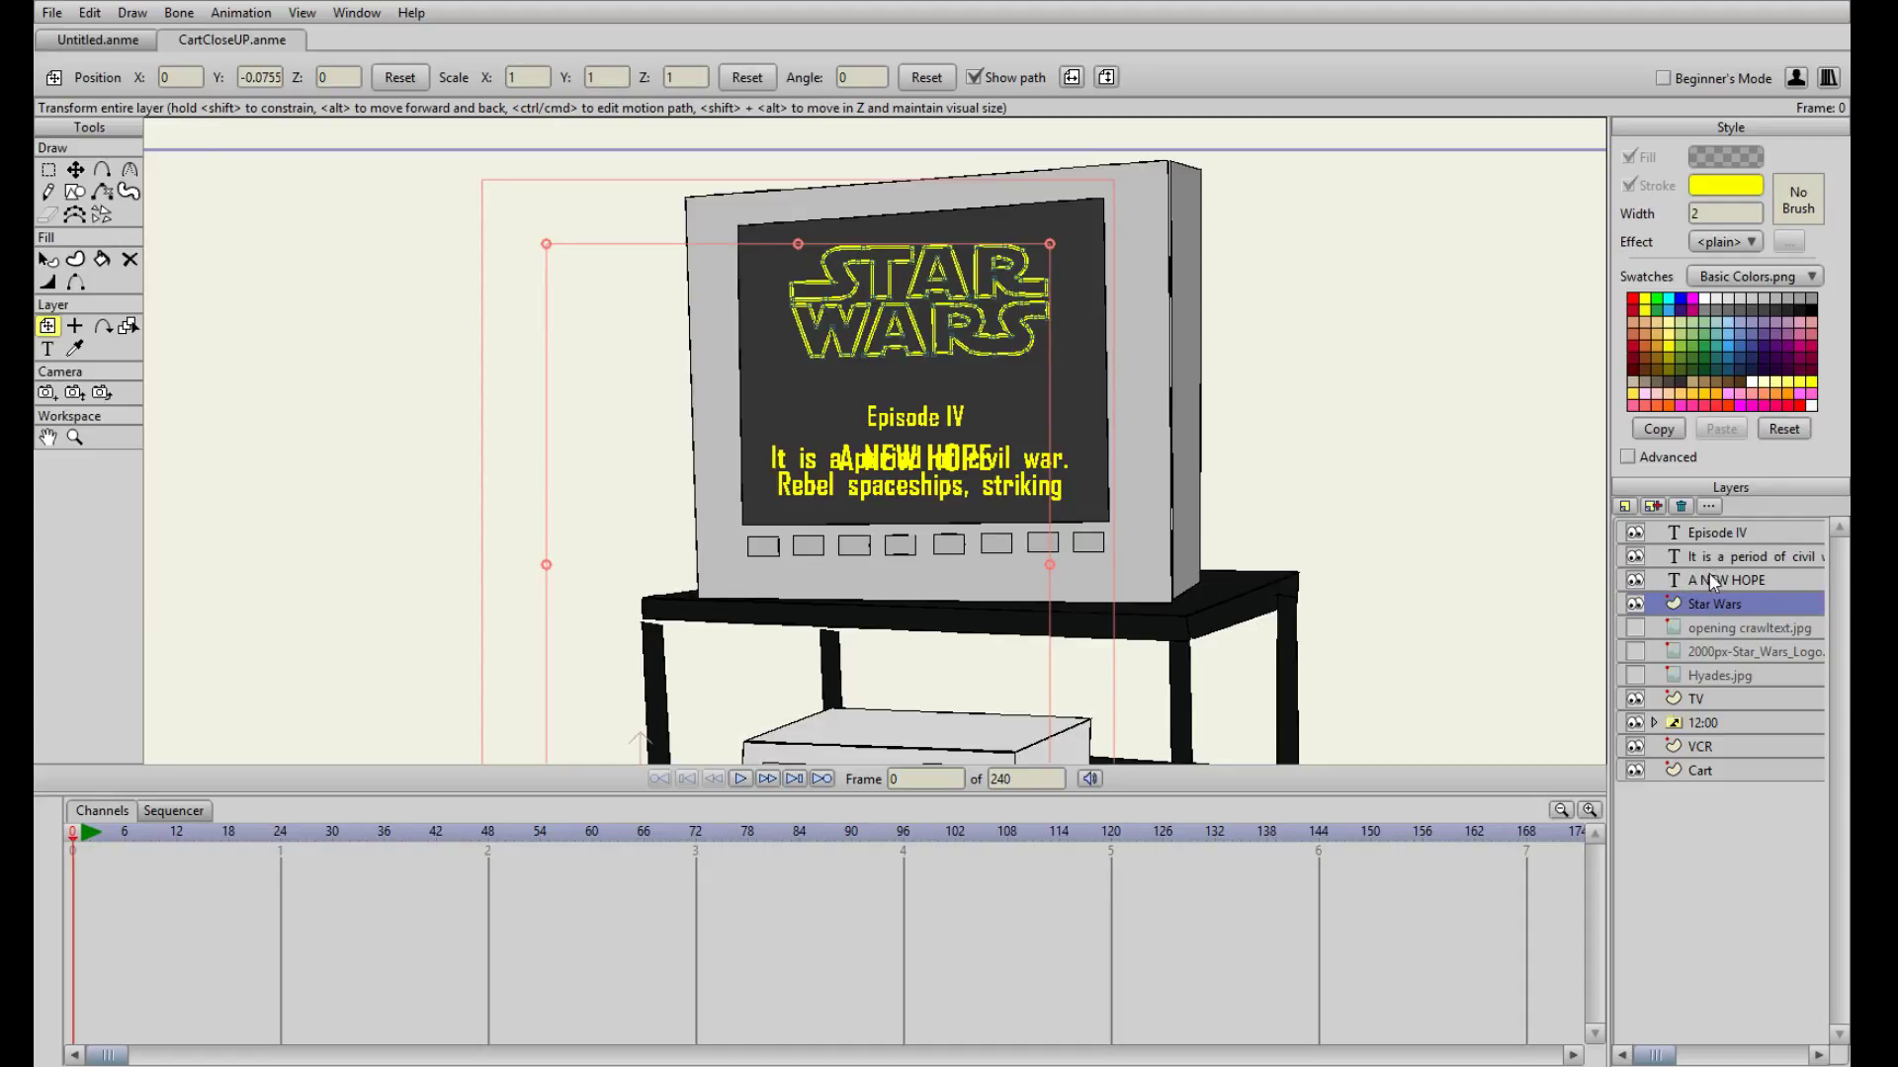
pyautogui.click(1746, 534)
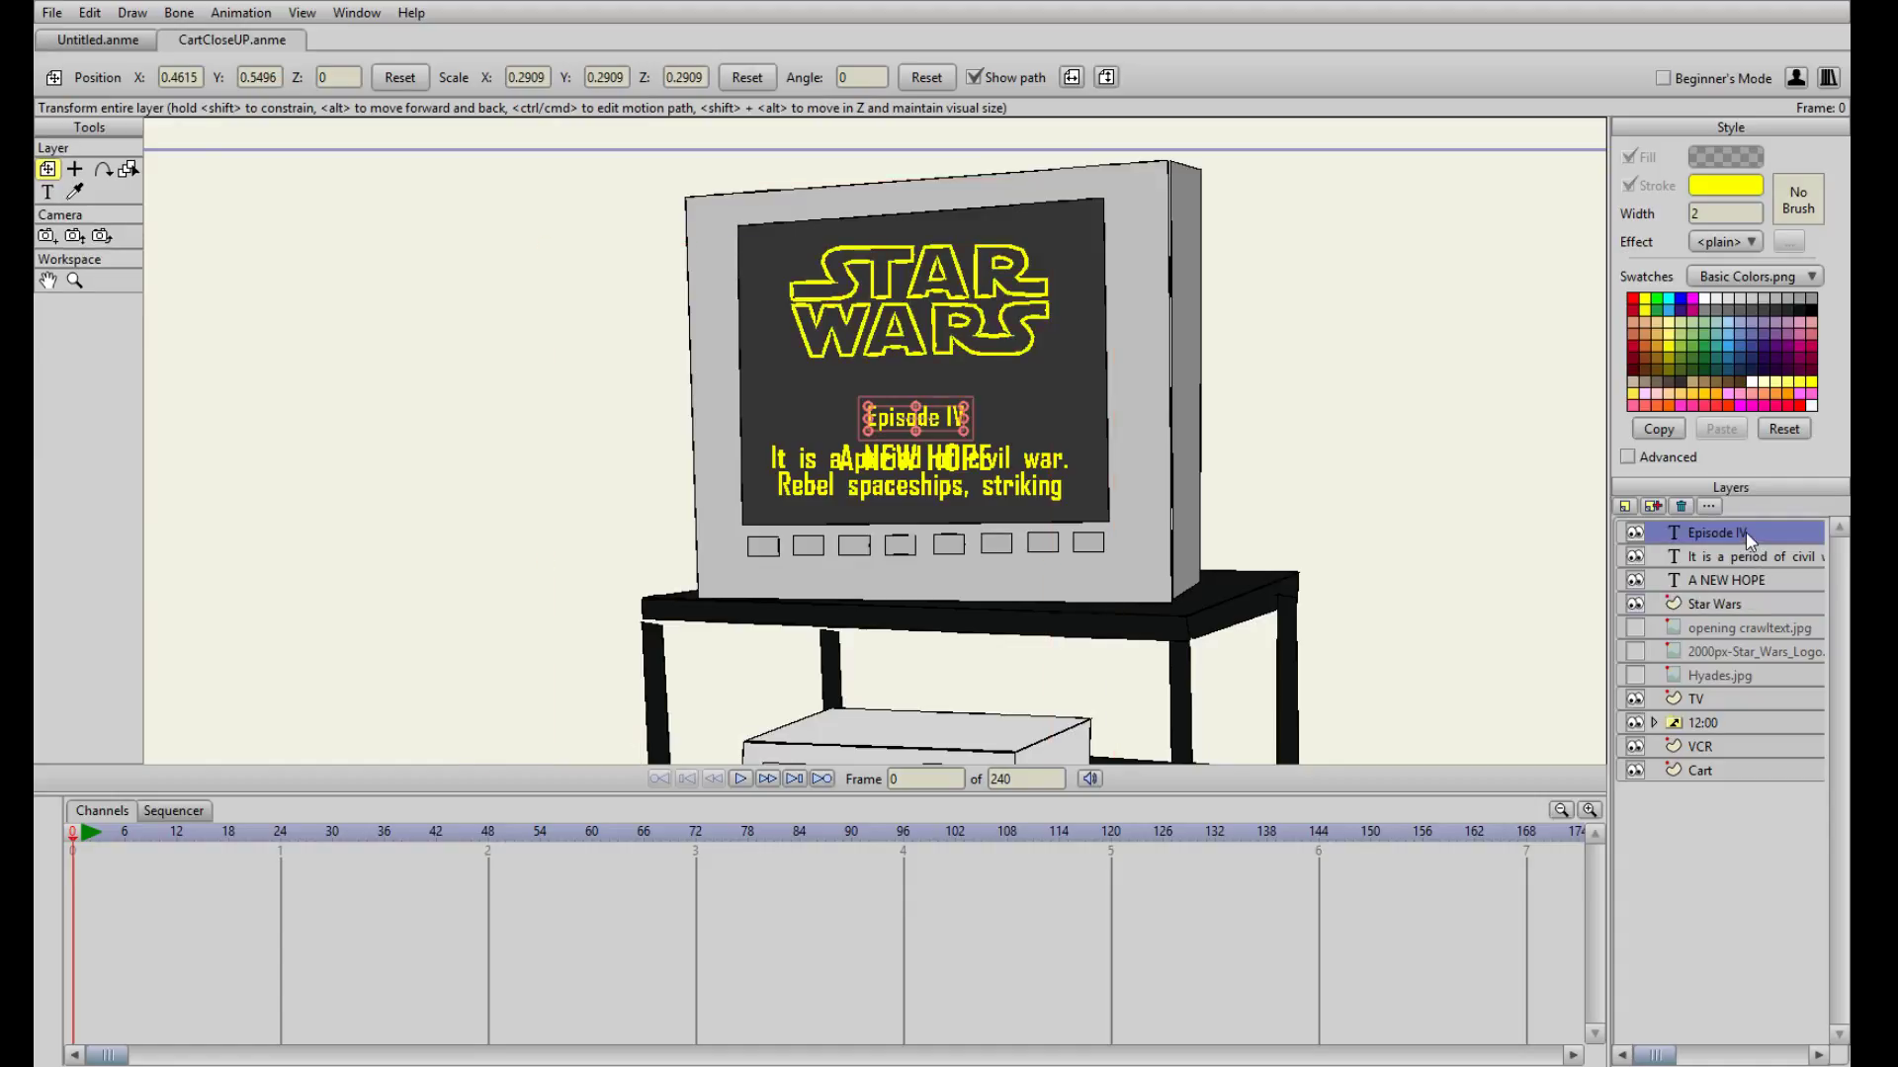
pyautogui.click(1725, 602)
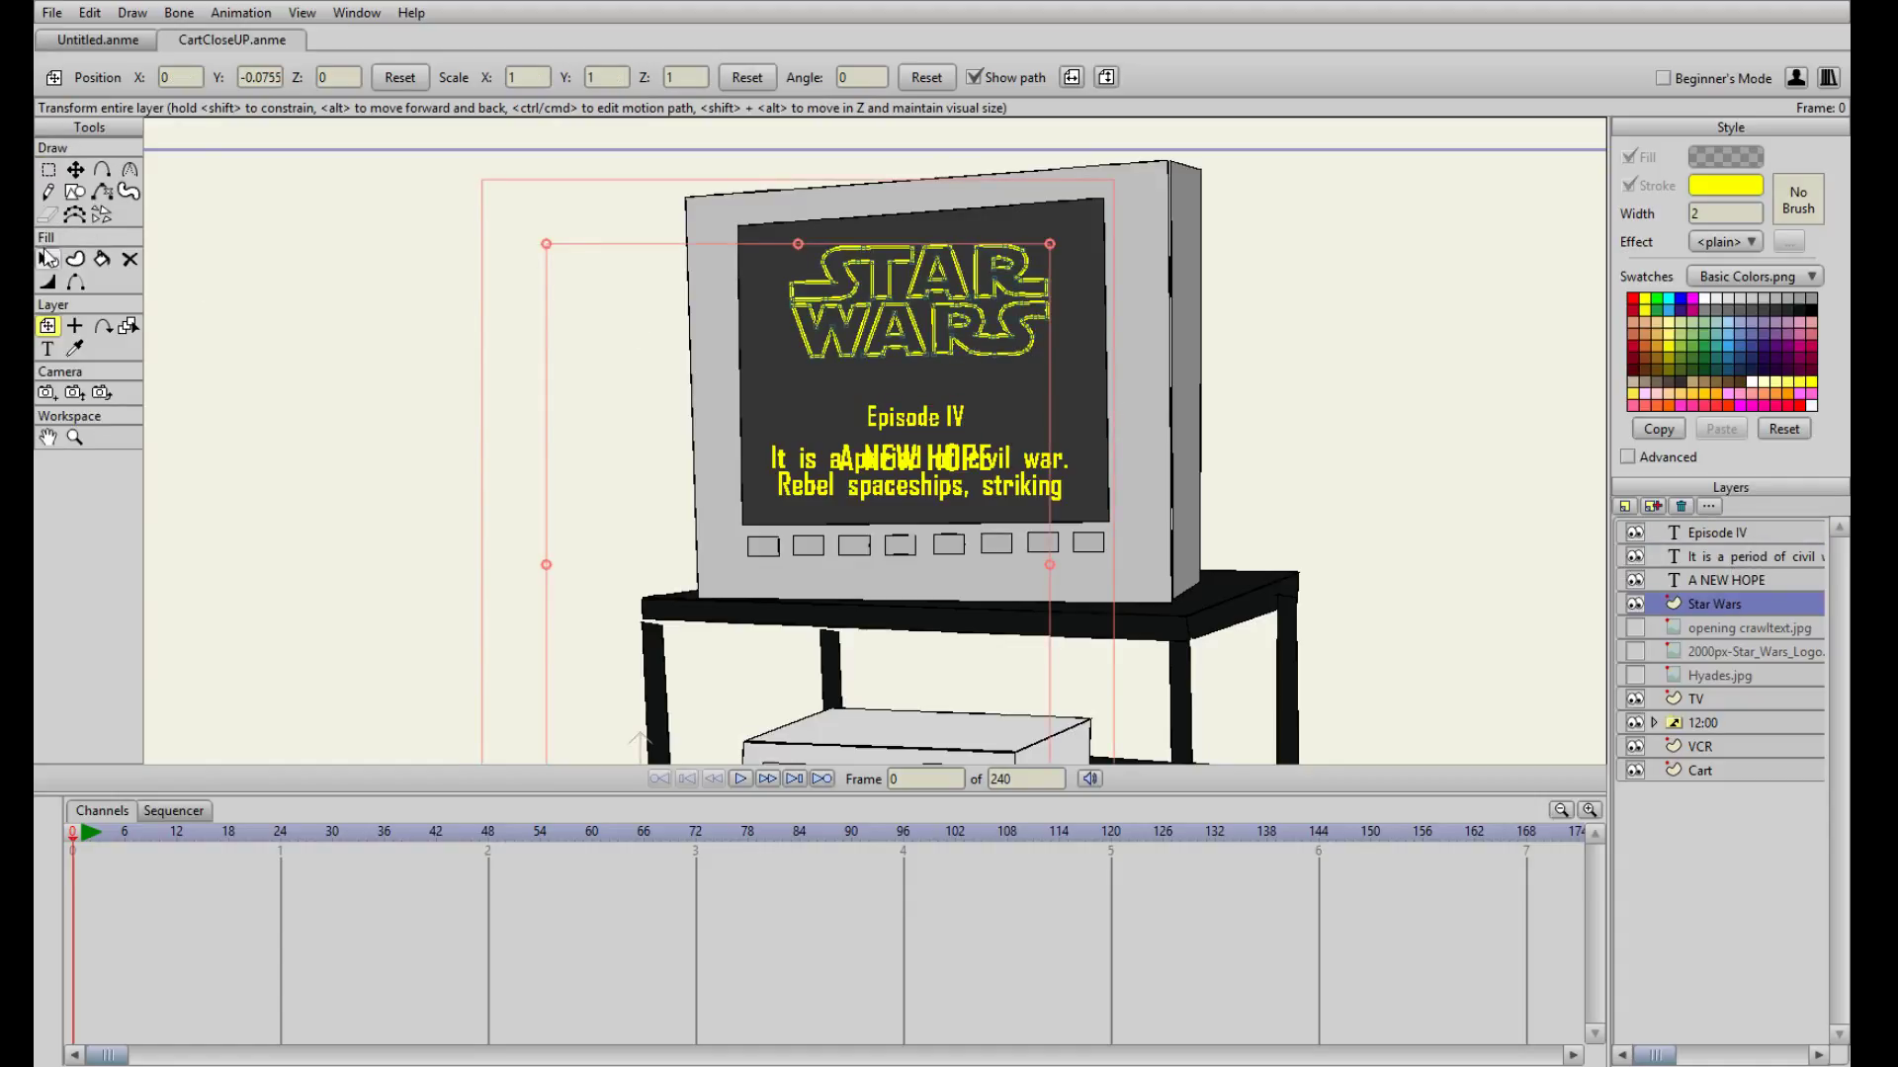
pyautogui.moveTo(915, 369); pyautogui.dragTo(915, 358)
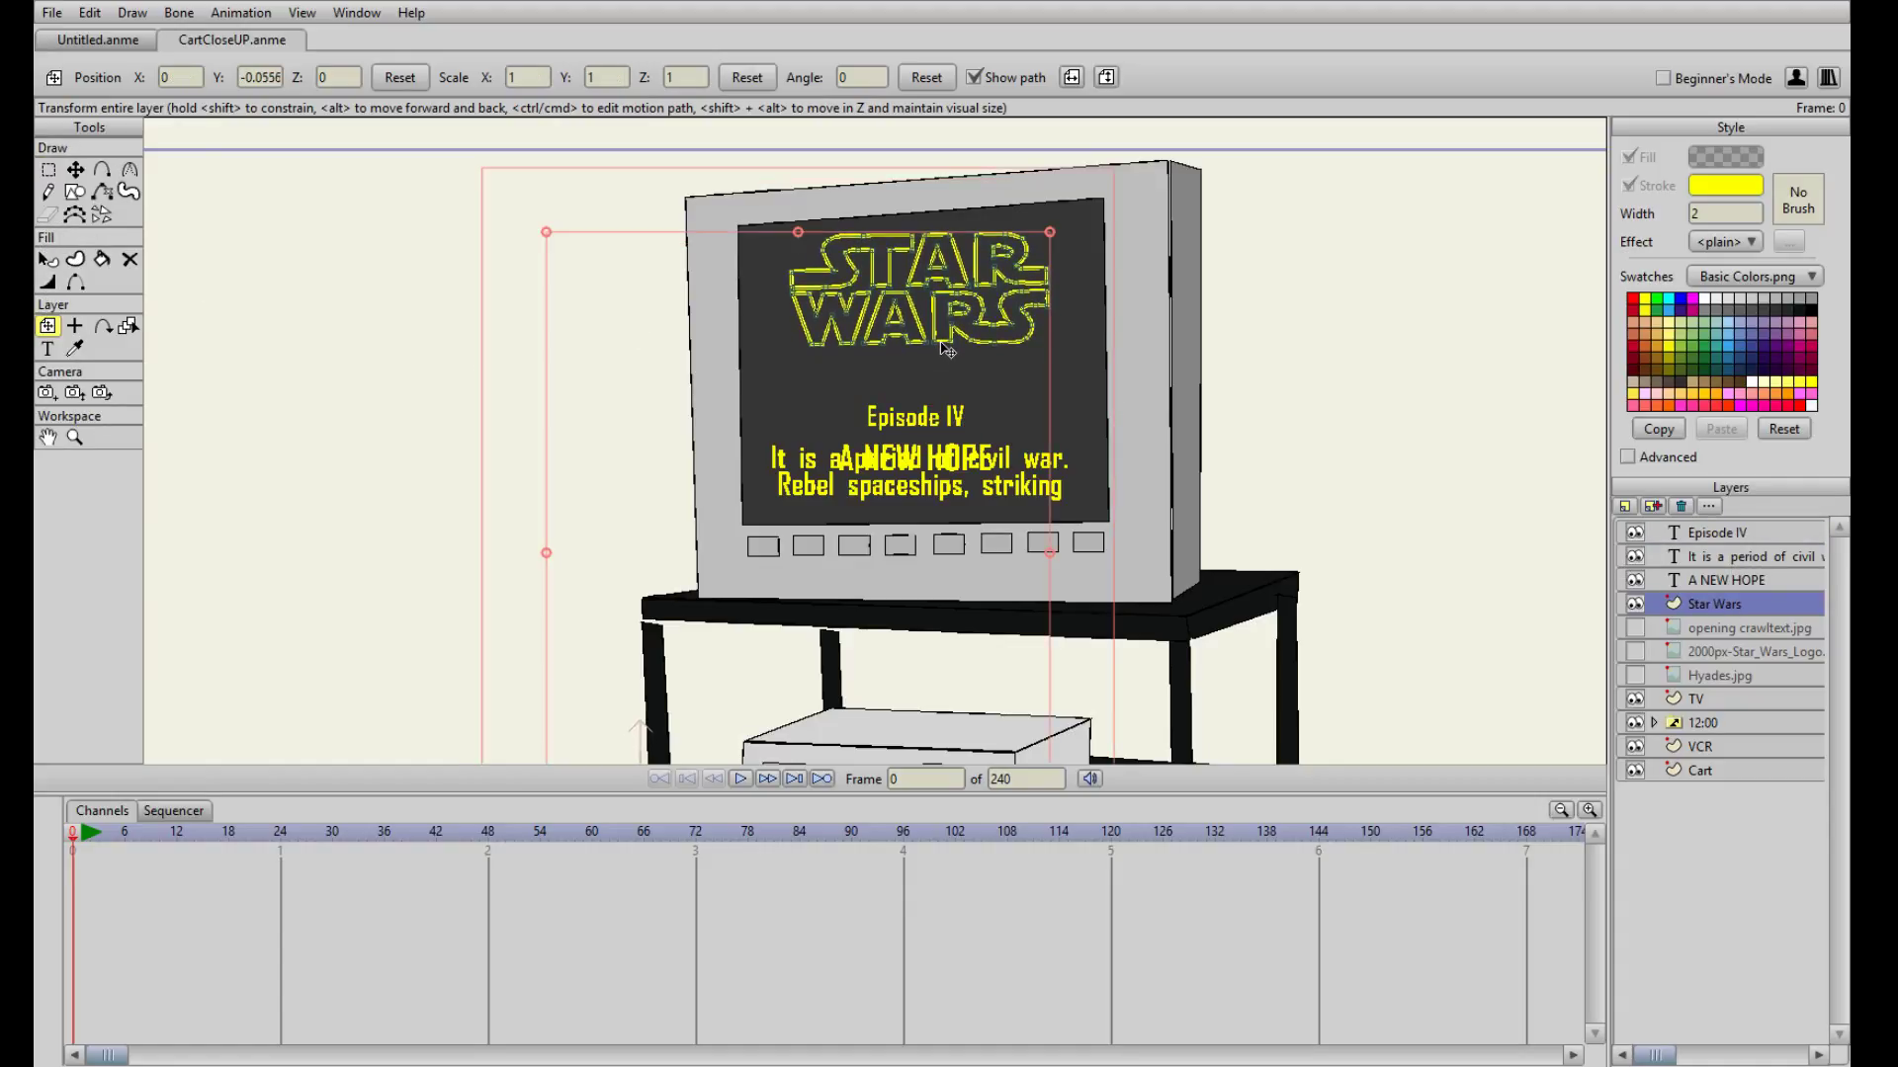
# - Move Episode IV up to about X 0.46, Y 0.61 and A NEW HOPE to about X 0.47, Y 0.56, beneath the logo
pyautogui.click(1718, 534)
pyautogui.moveTo(985, 435); pyautogui.dragTo(984, 400)
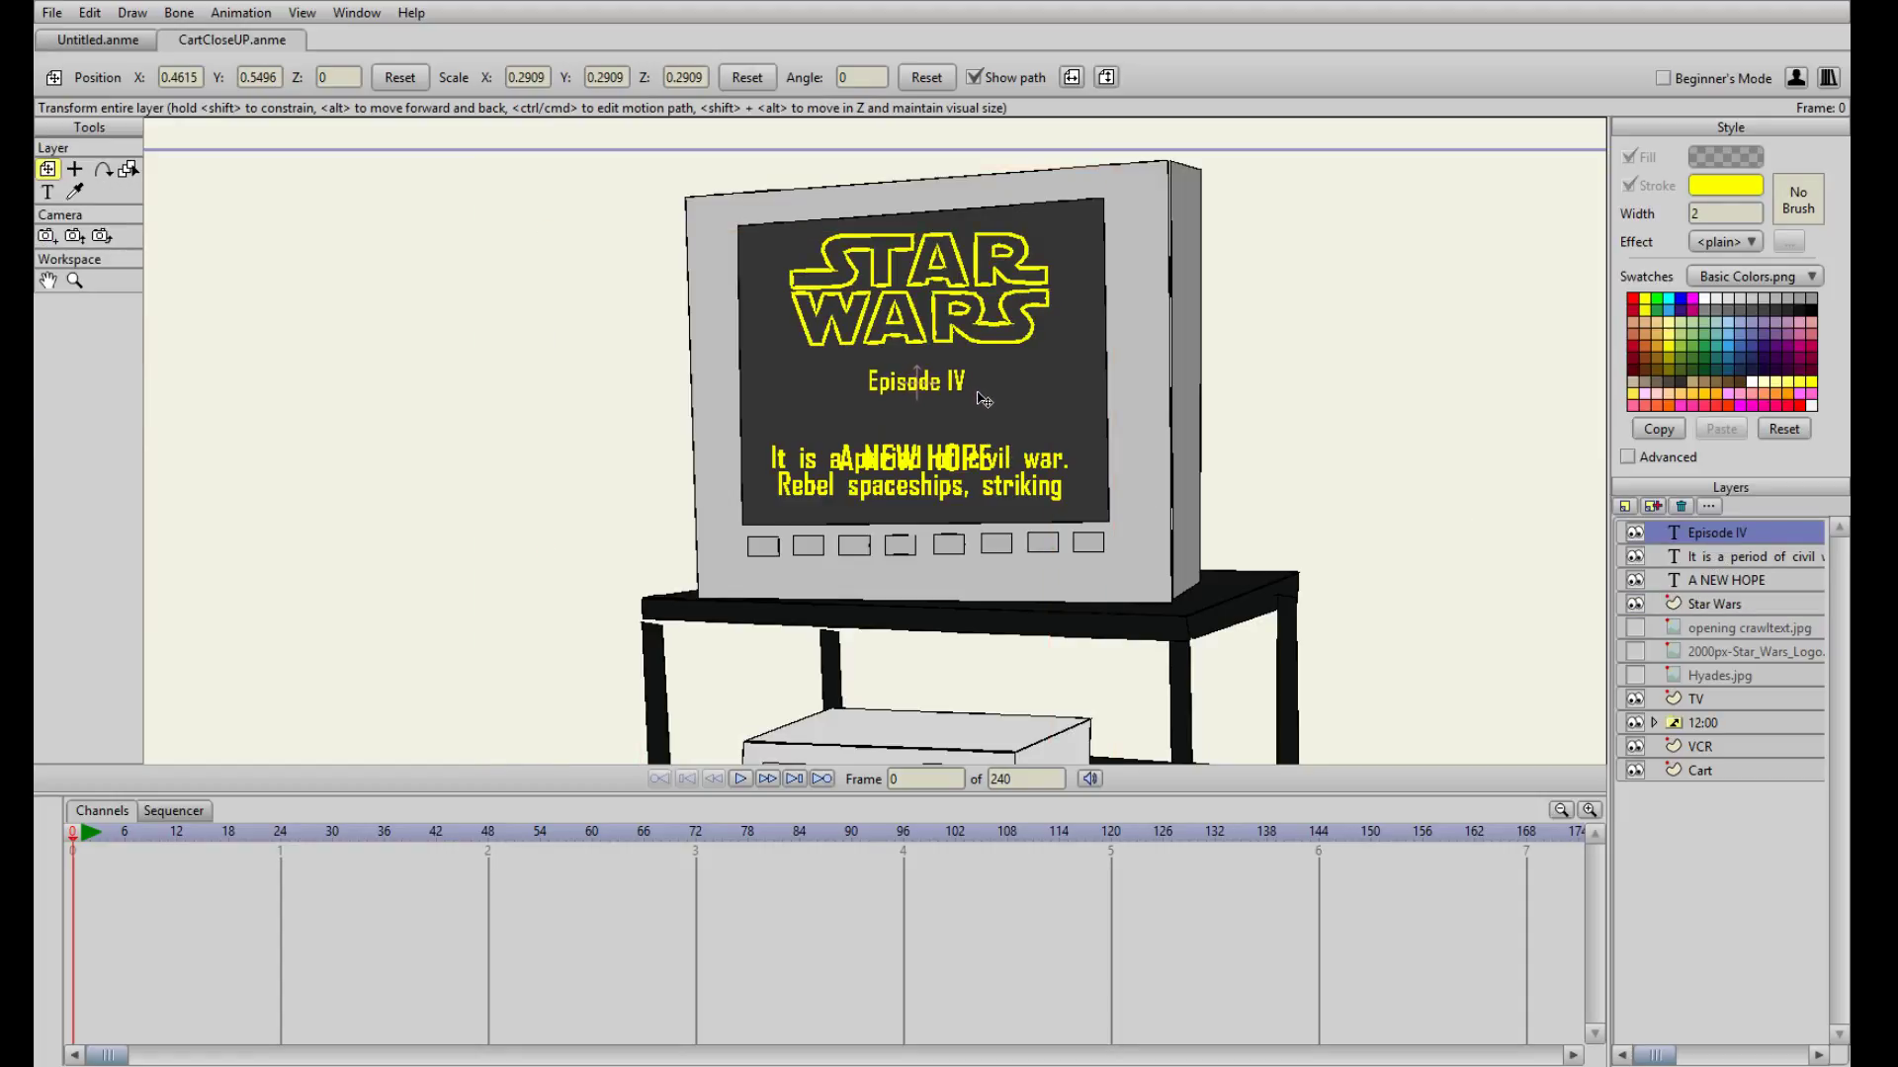
pyautogui.click(1725, 580)
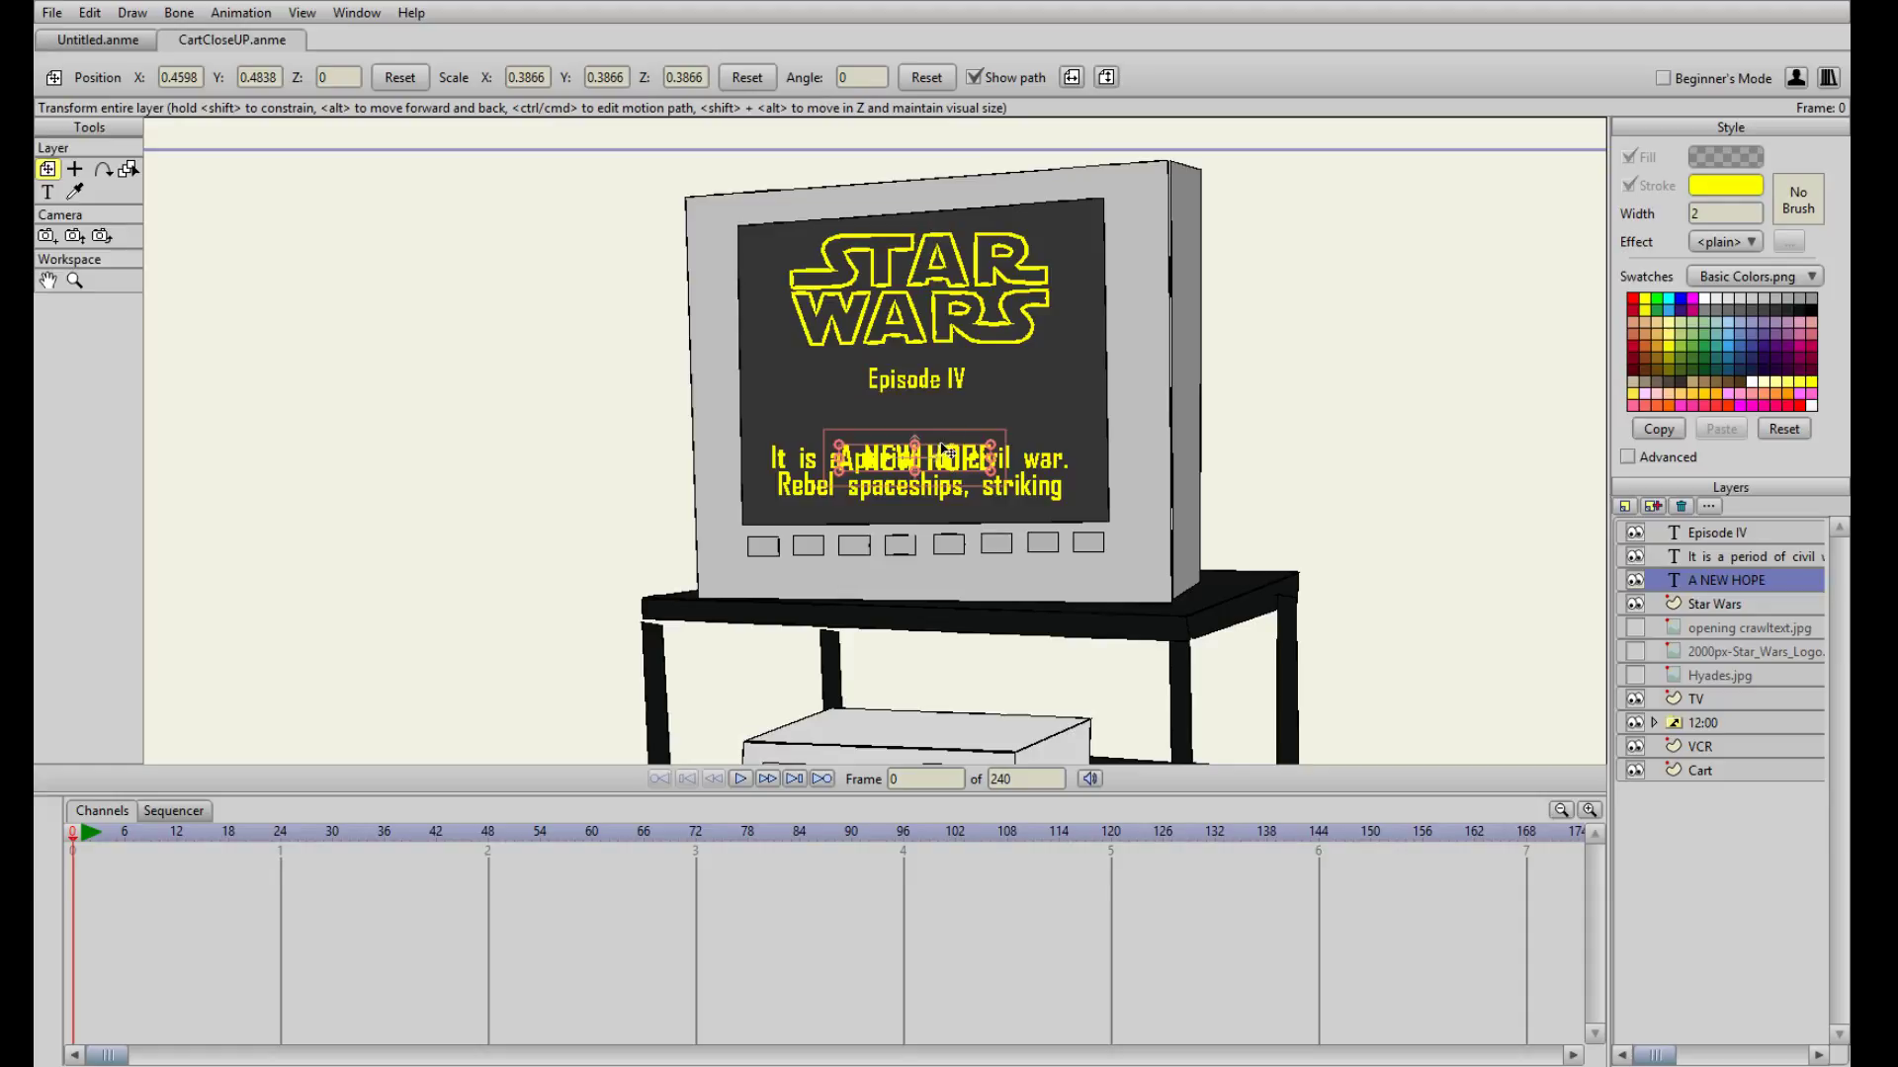
pyautogui.moveTo(944, 450); pyautogui.dragTo(947, 407)
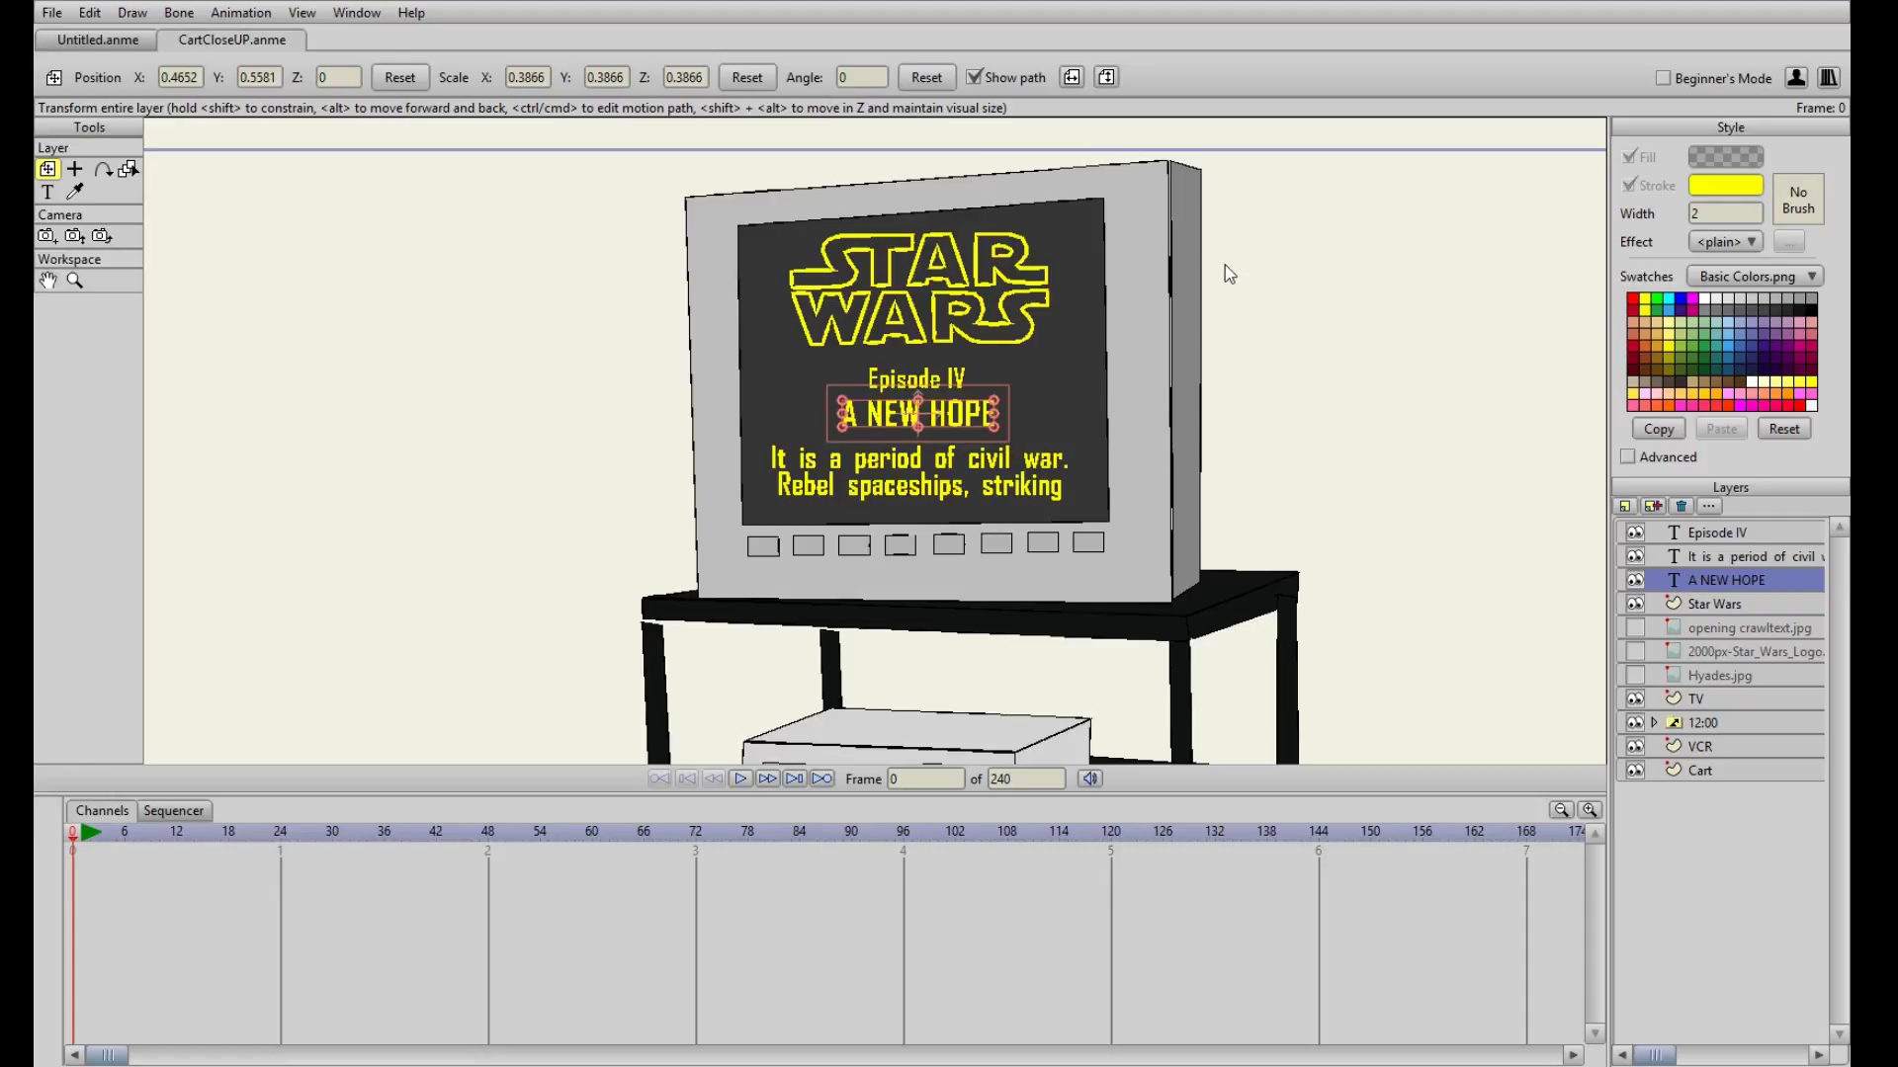
# - Reduce the text size of A NEW HOPE, Episode IV and the crawl text, and raise the crawl text to about X 0.47, Y 0.47
pyautogui.scroll(5, 1206, 393)
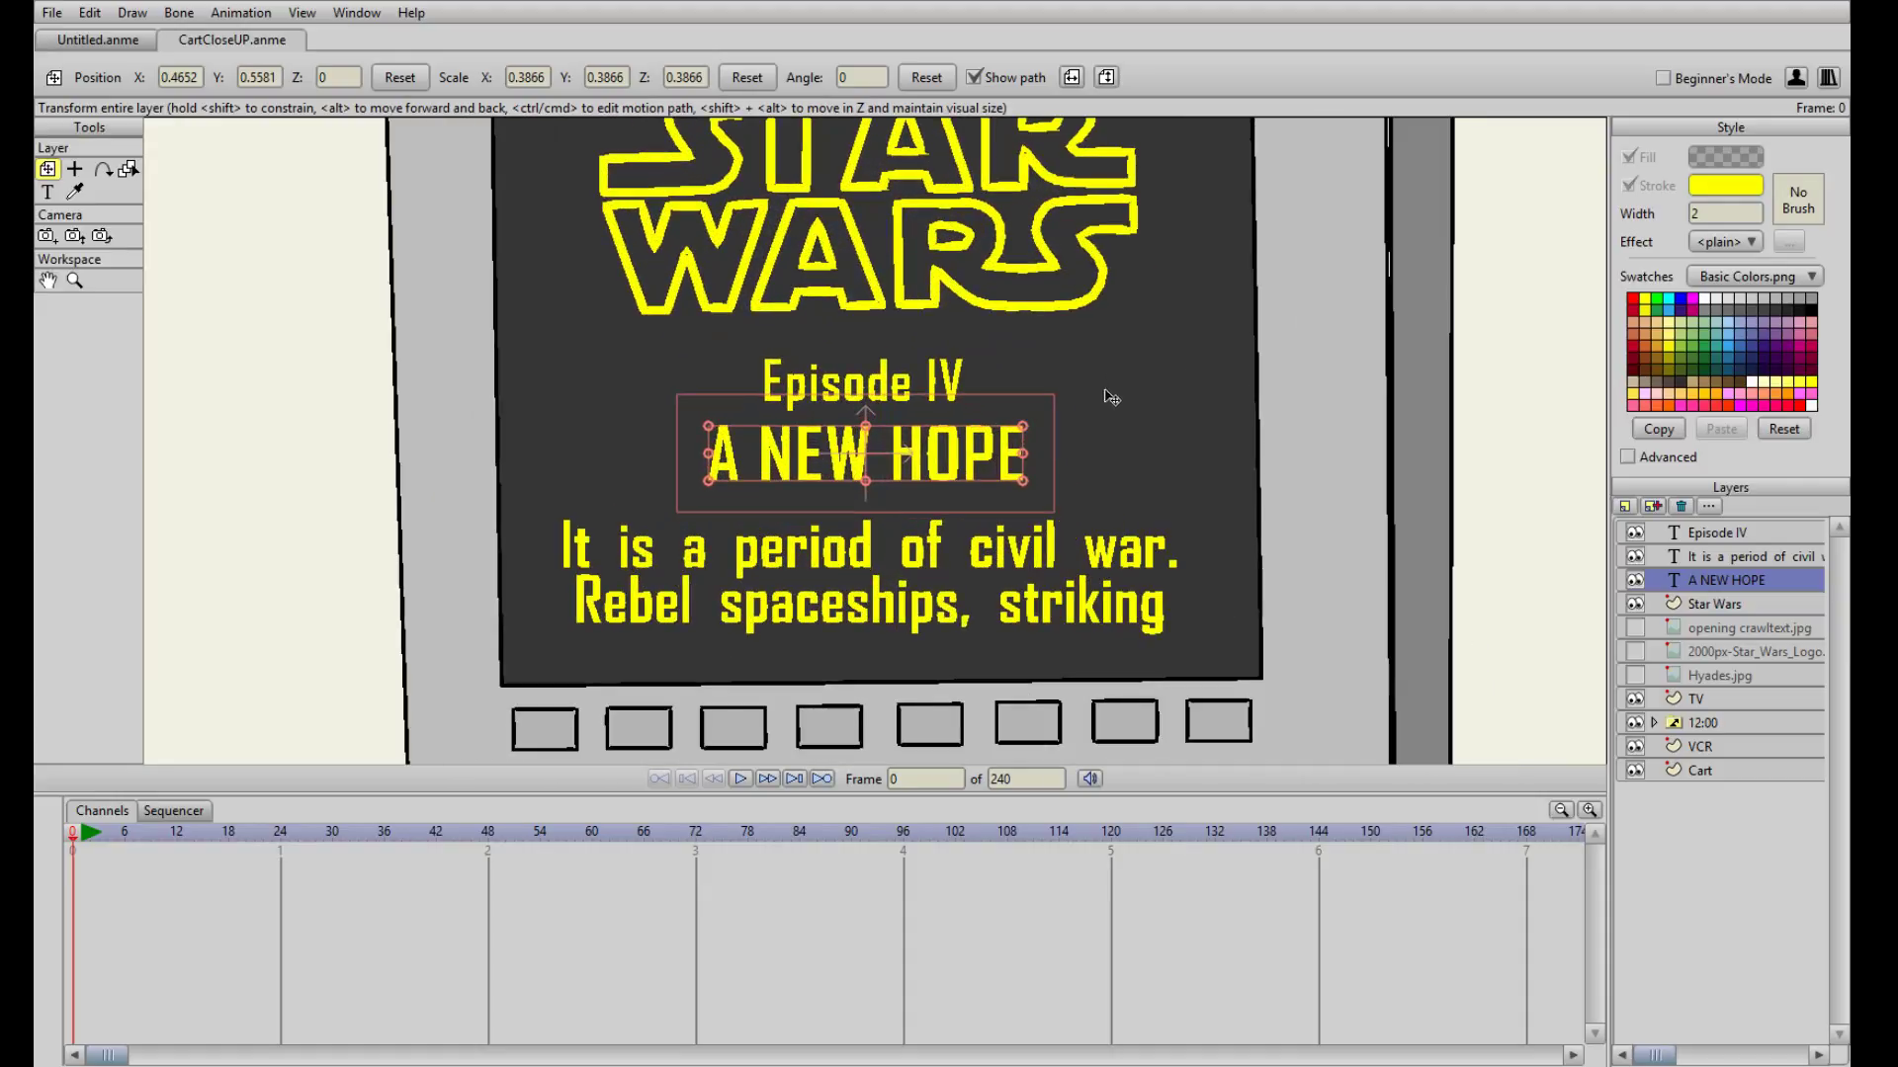
pyautogui.scroll(-5, 1047, 350)
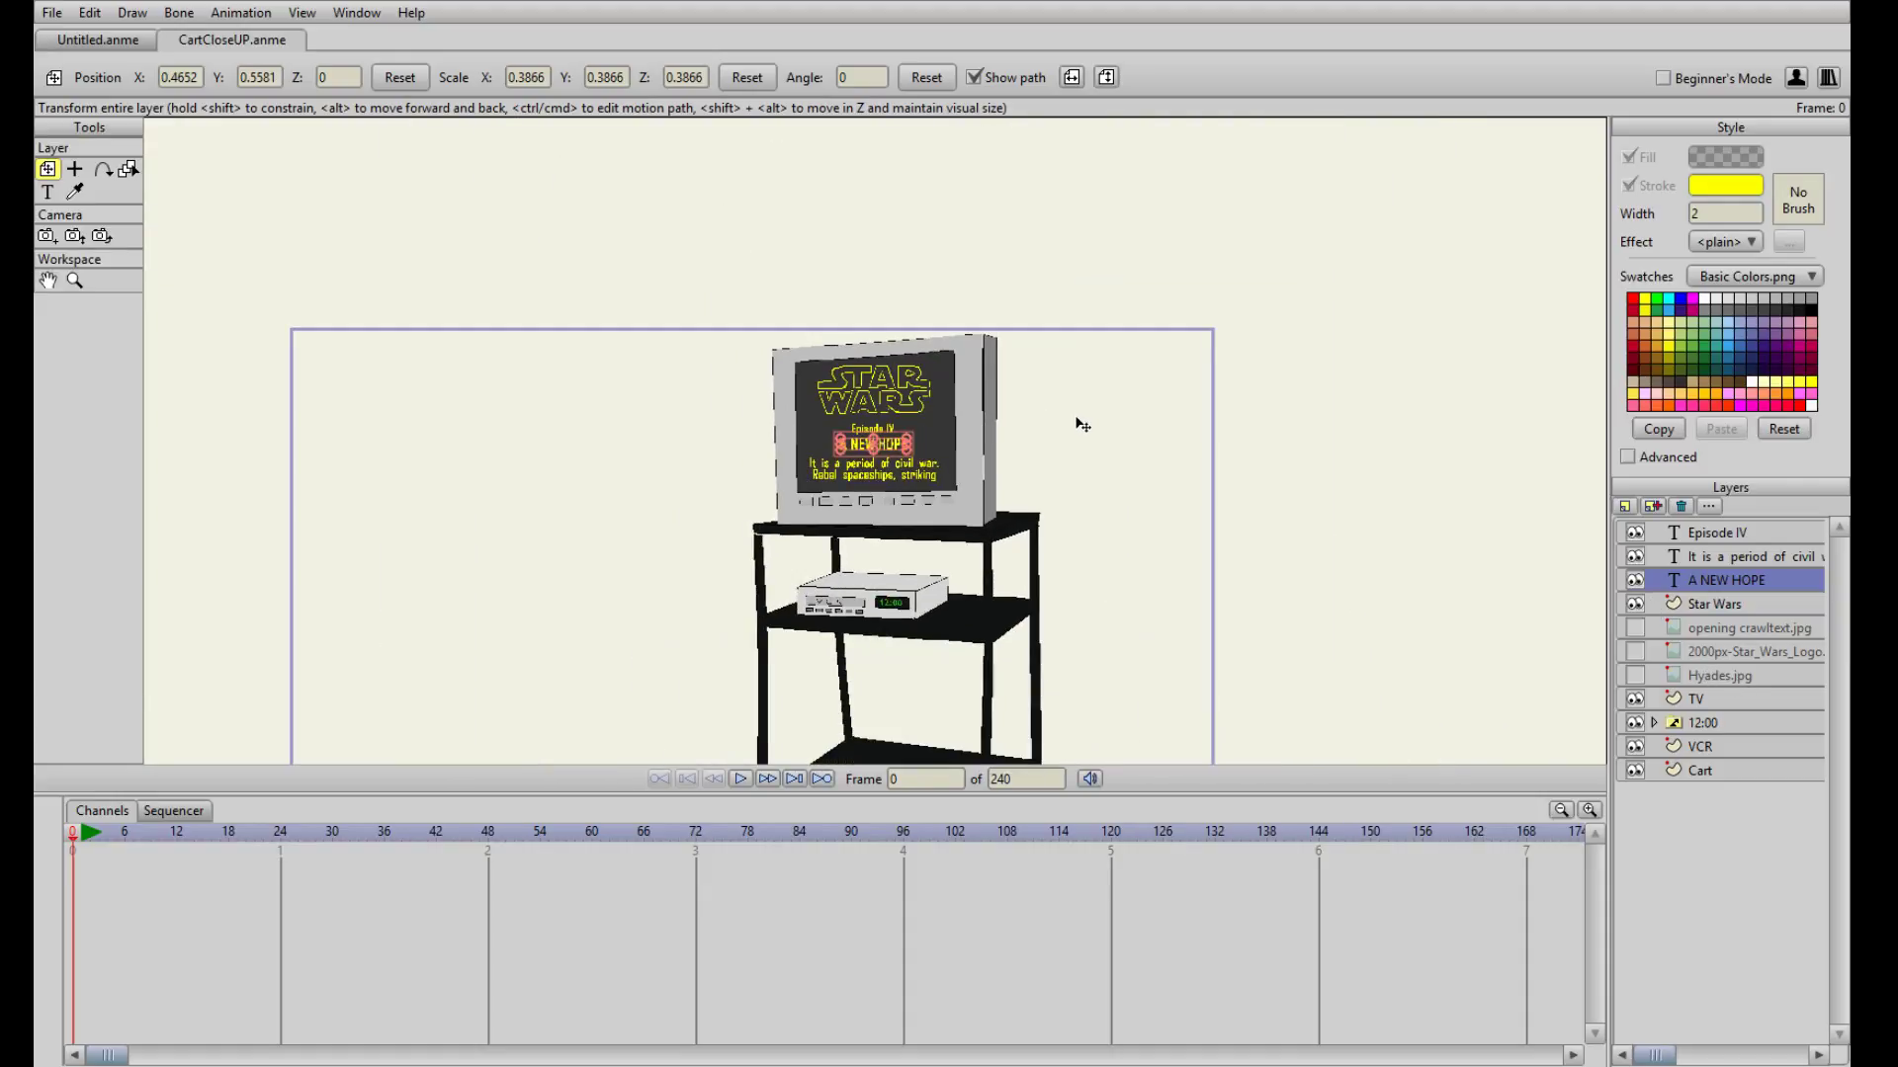
pyautogui.scroll(5, 1081, 425)
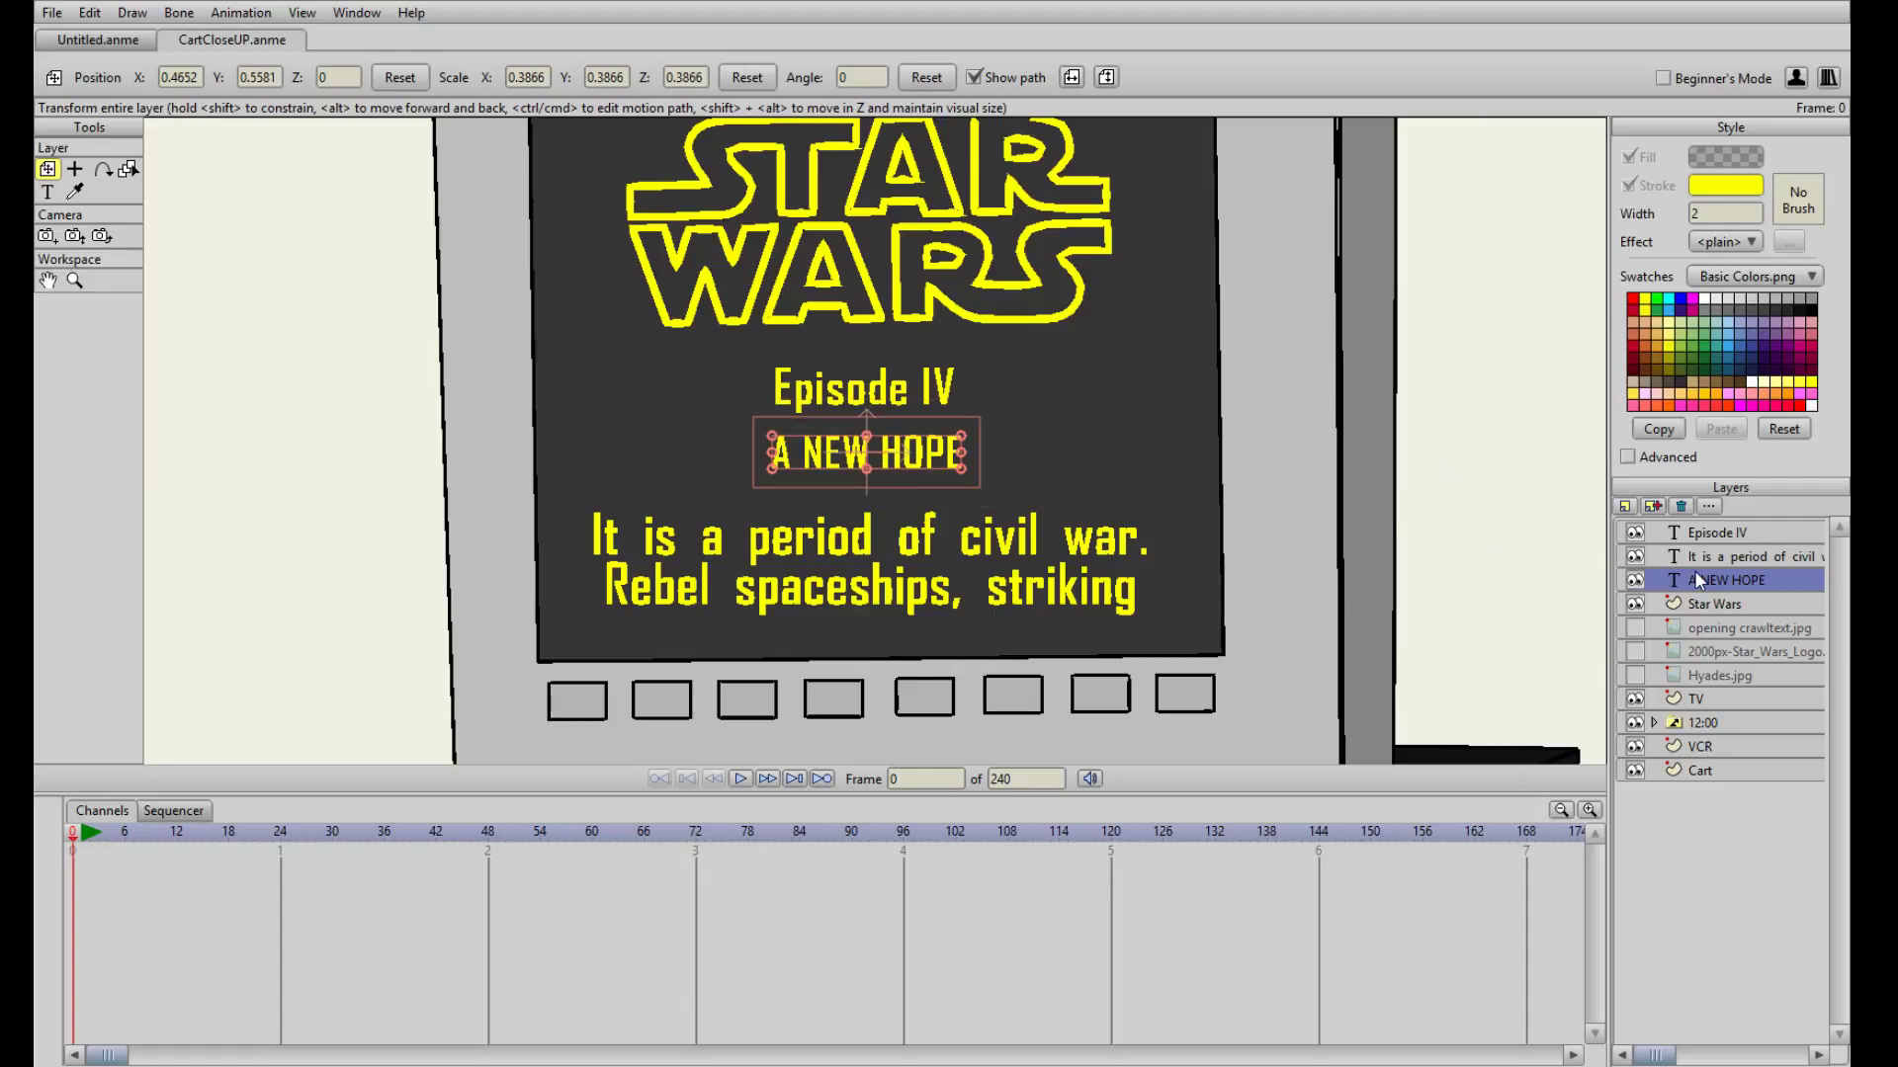
pyautogui.click(1710, 532)
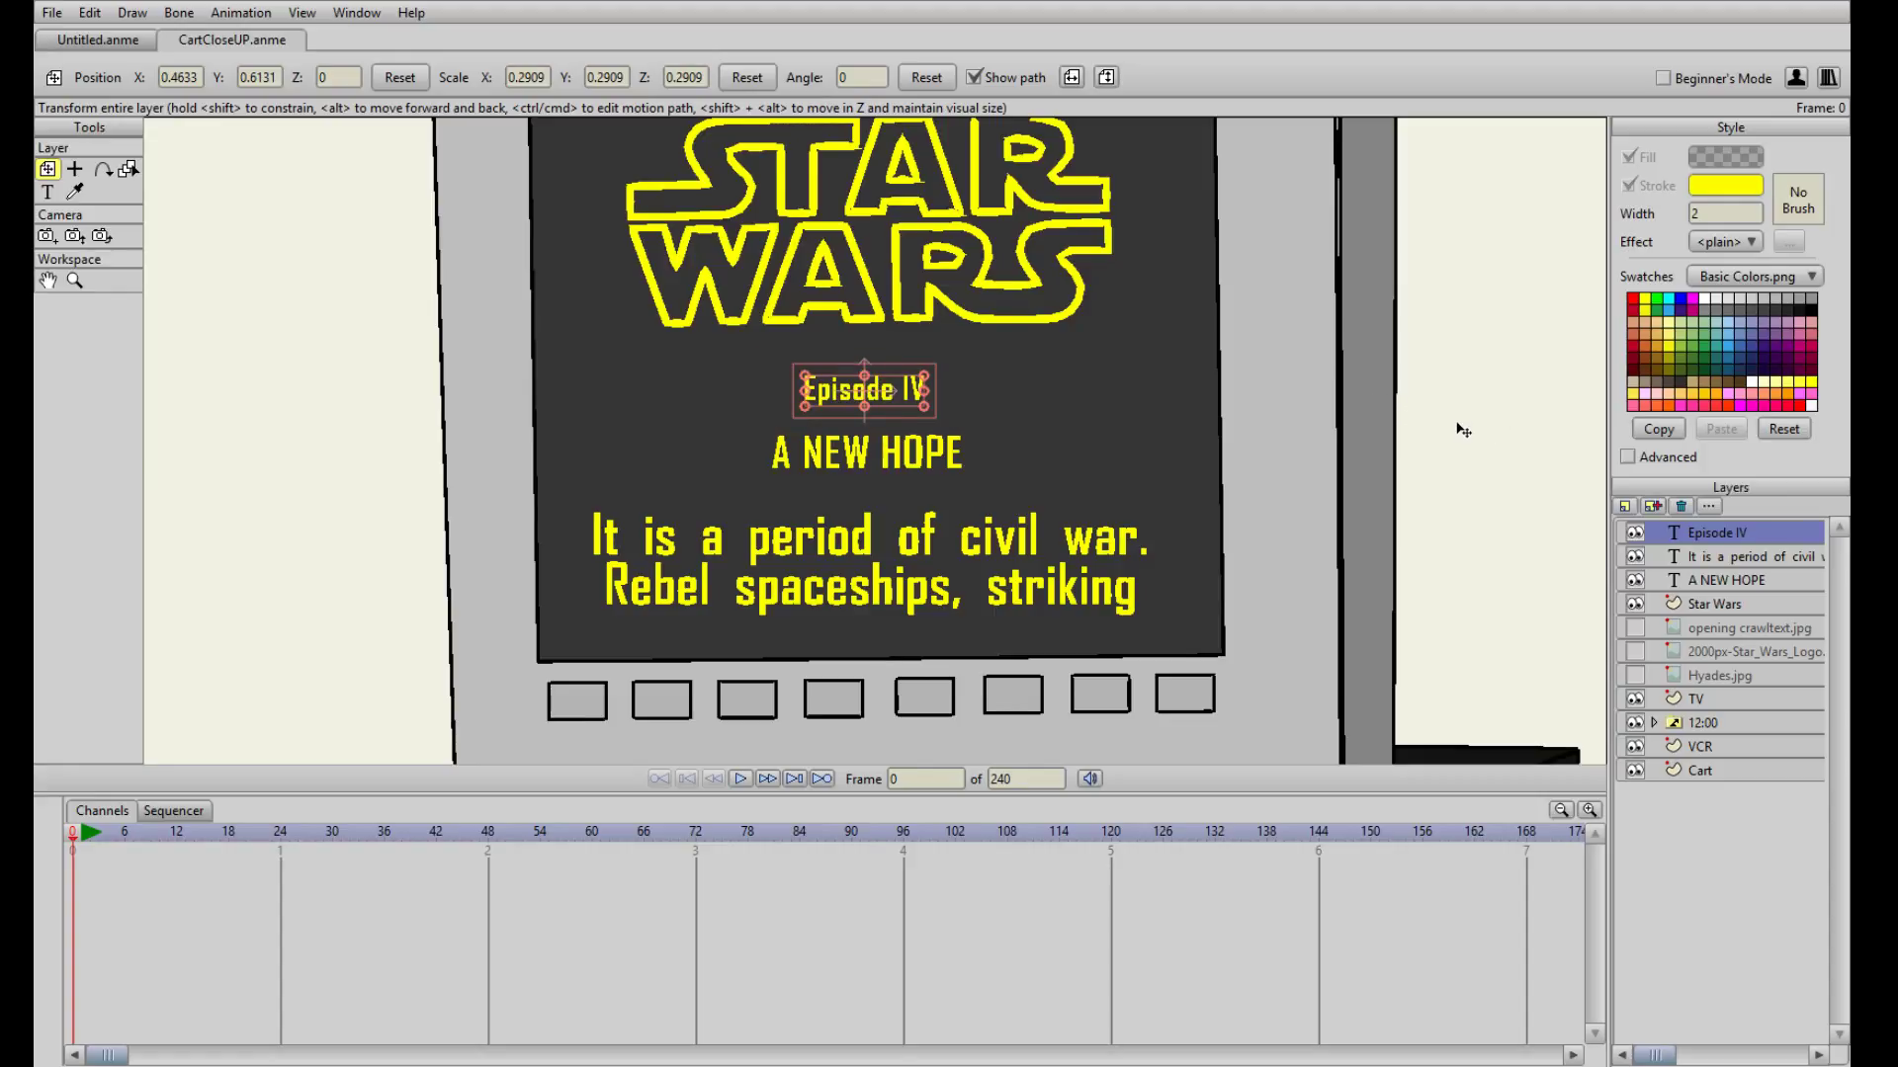
pyautogui.click(1702, 583)
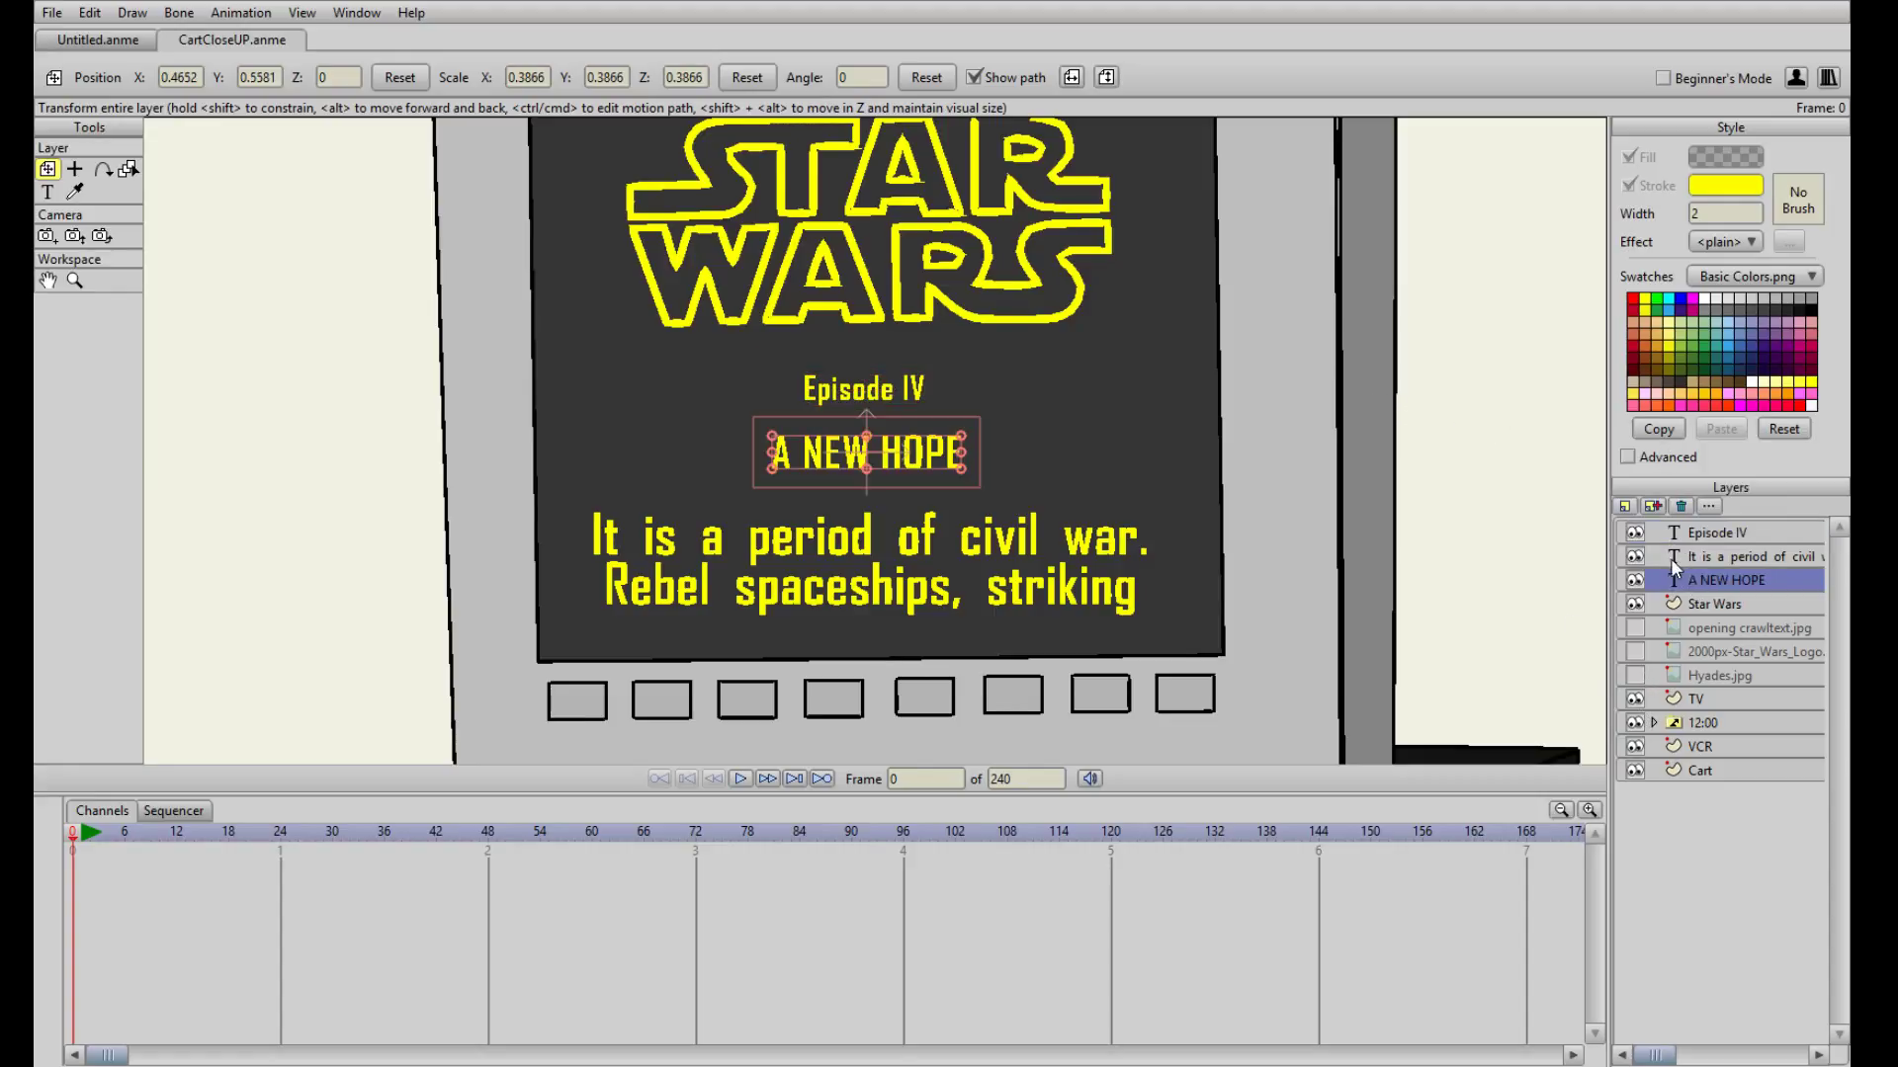
pyautogui.click(1728, 557)
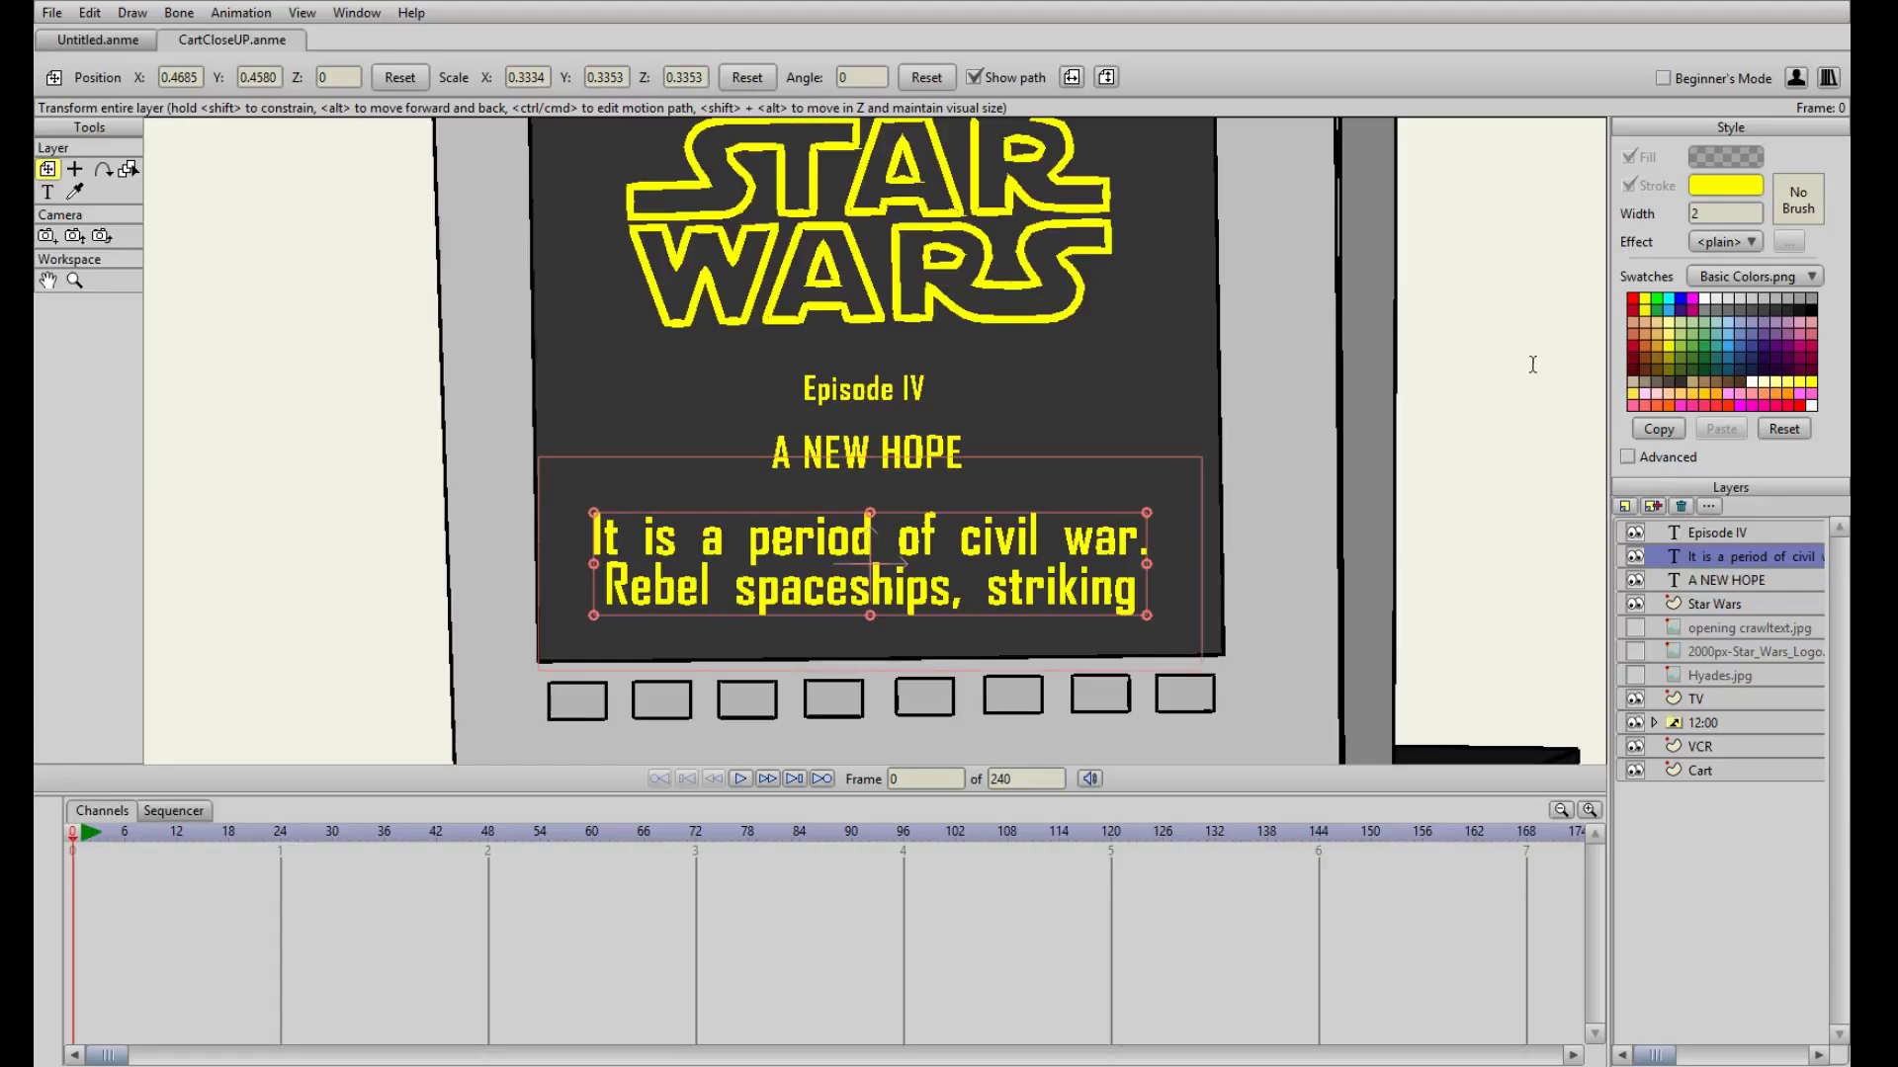
pyautogui.click(1472, 423)
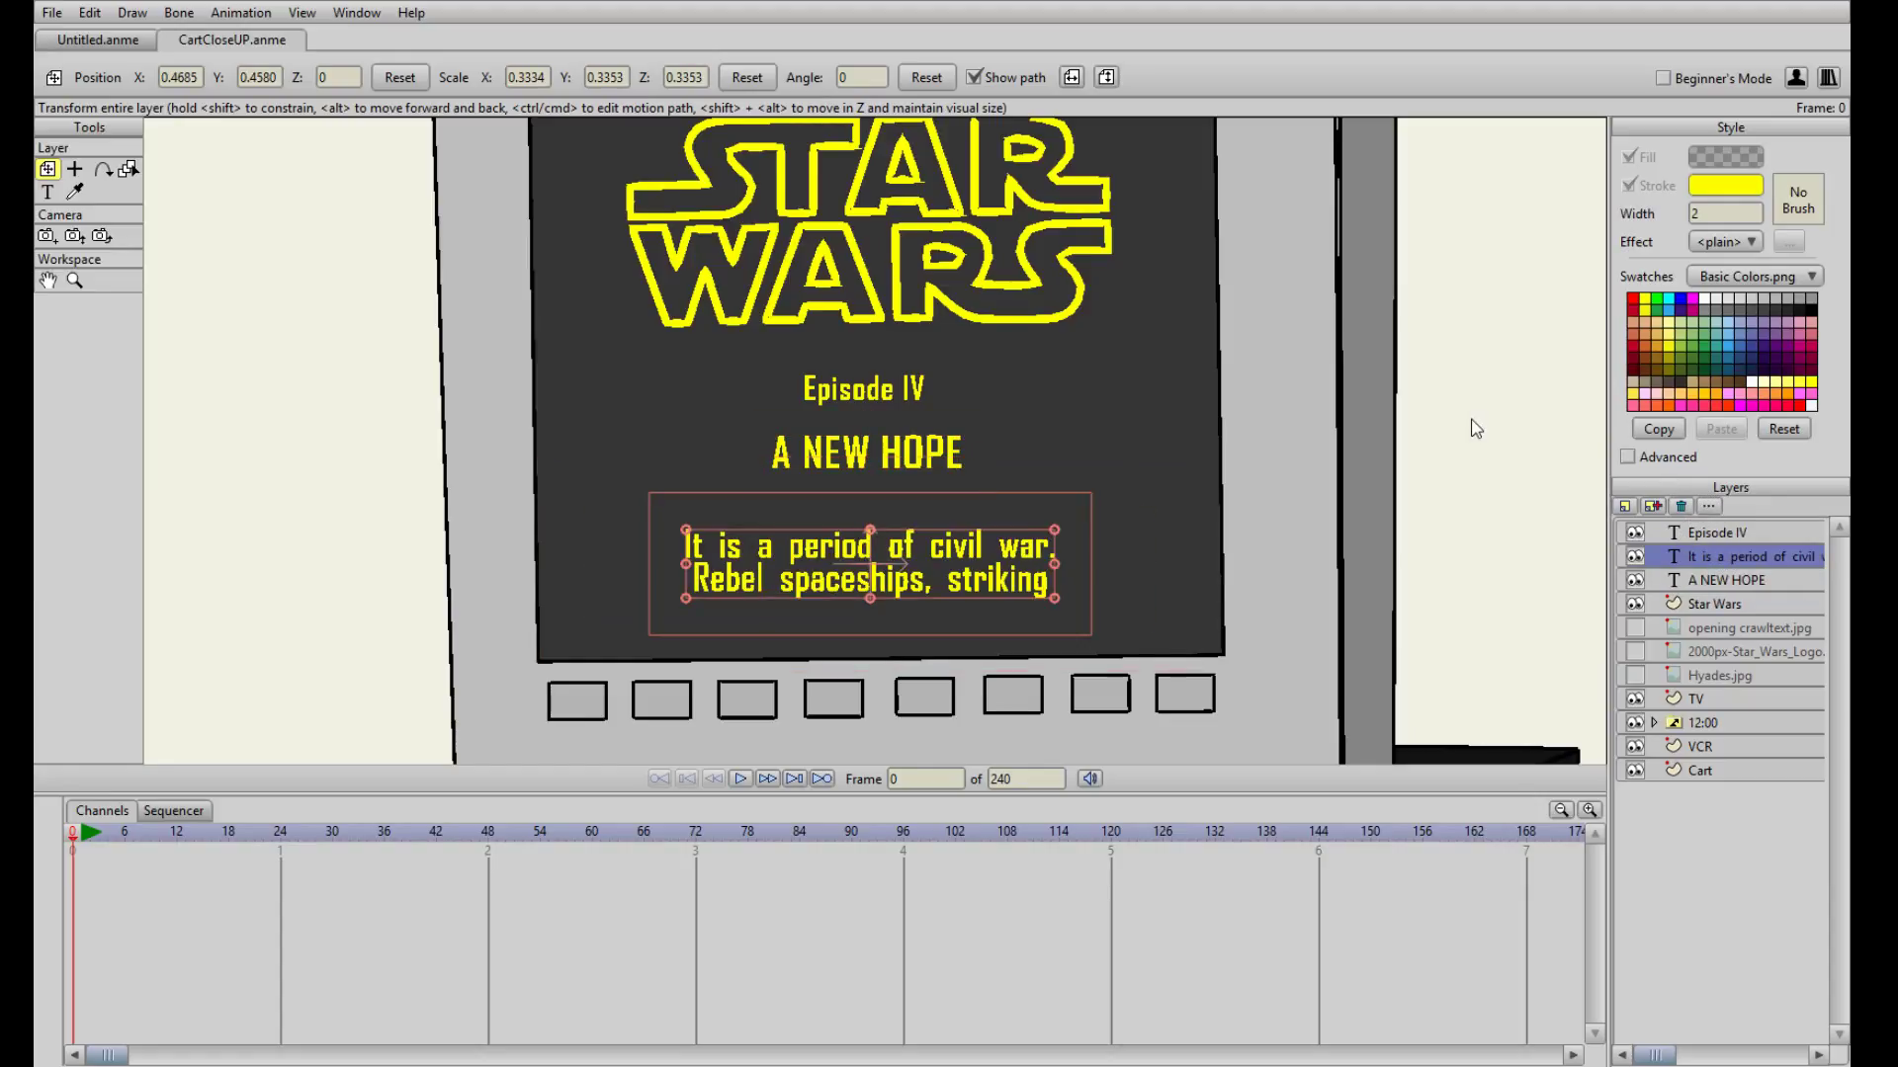
pyautogui.moveTo(971, 567); pyautogui.dragTo(969, 550)
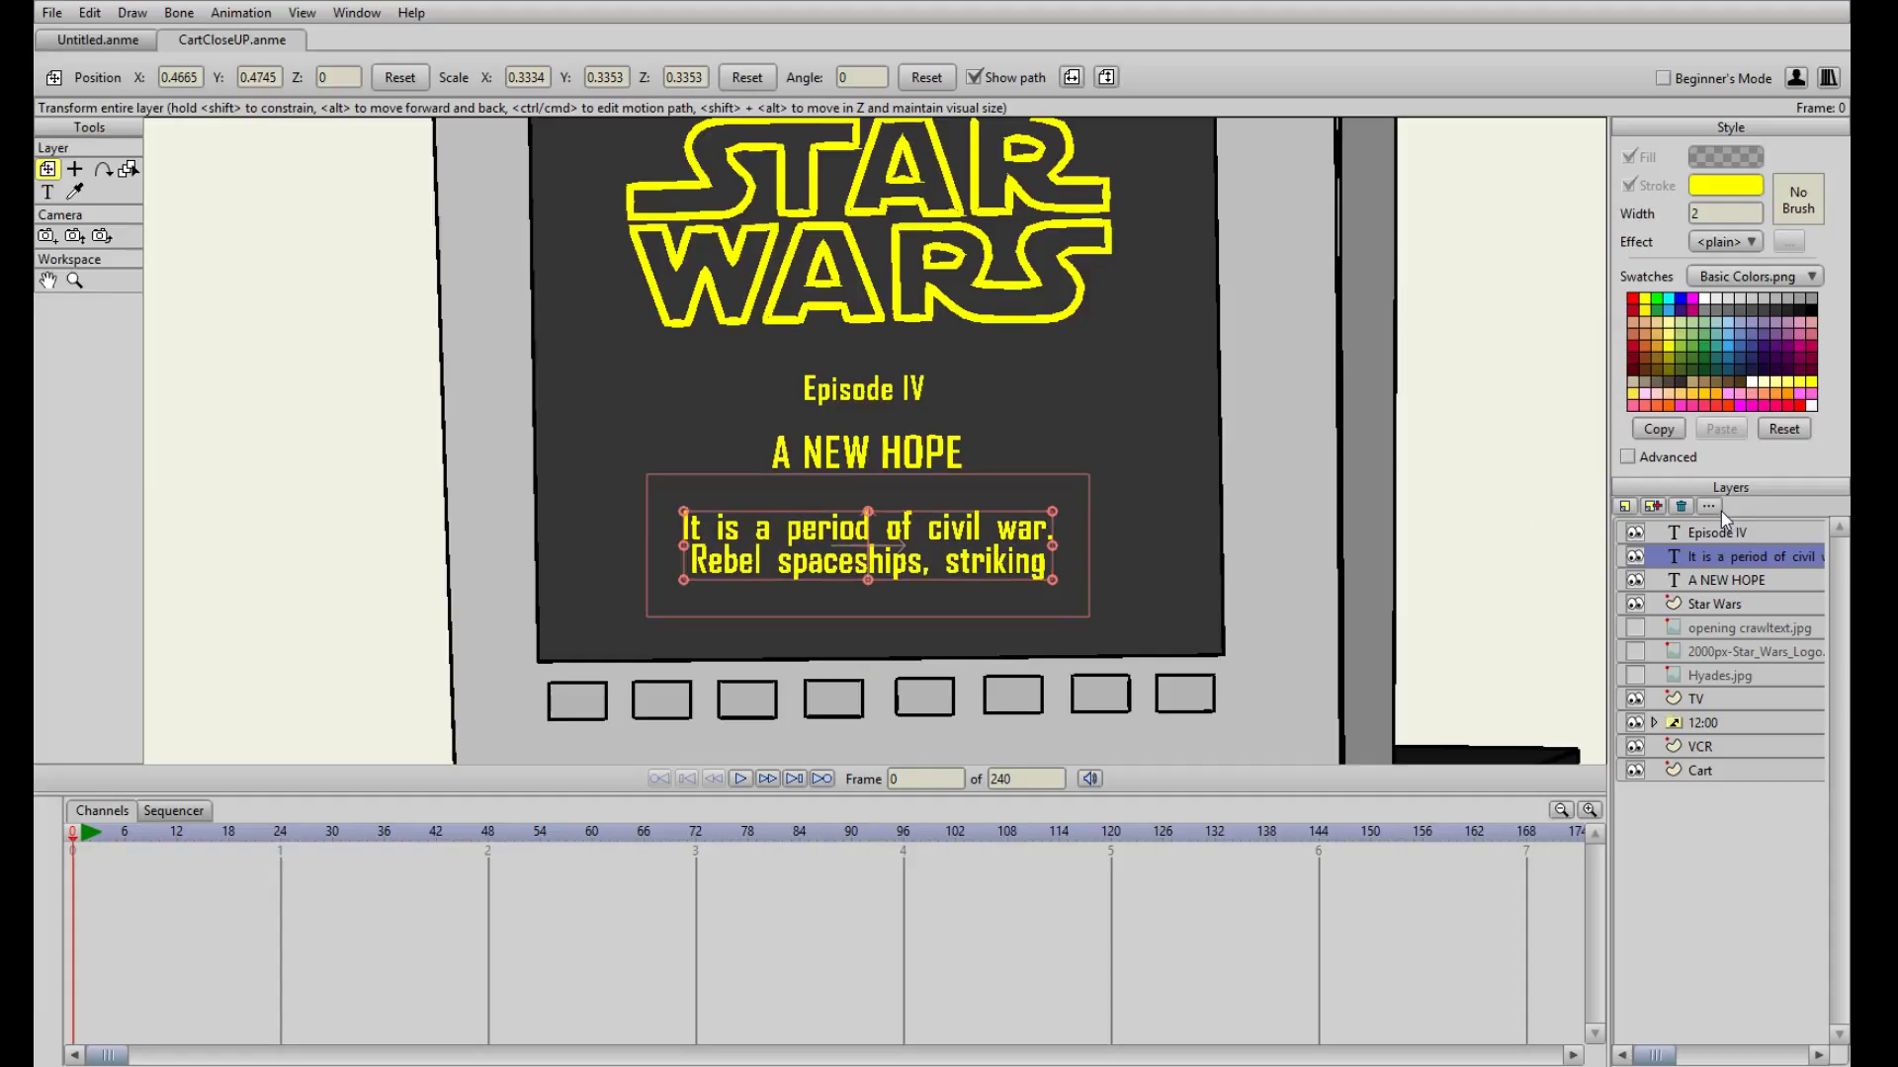
# - Extend the crawl's second line with "something something", add a third line "something, Dark Side.", and scale the text to about 0.33
pyautogui.write('something,')
pyautogui.press('BackSpace')
pyautogui.write('something')
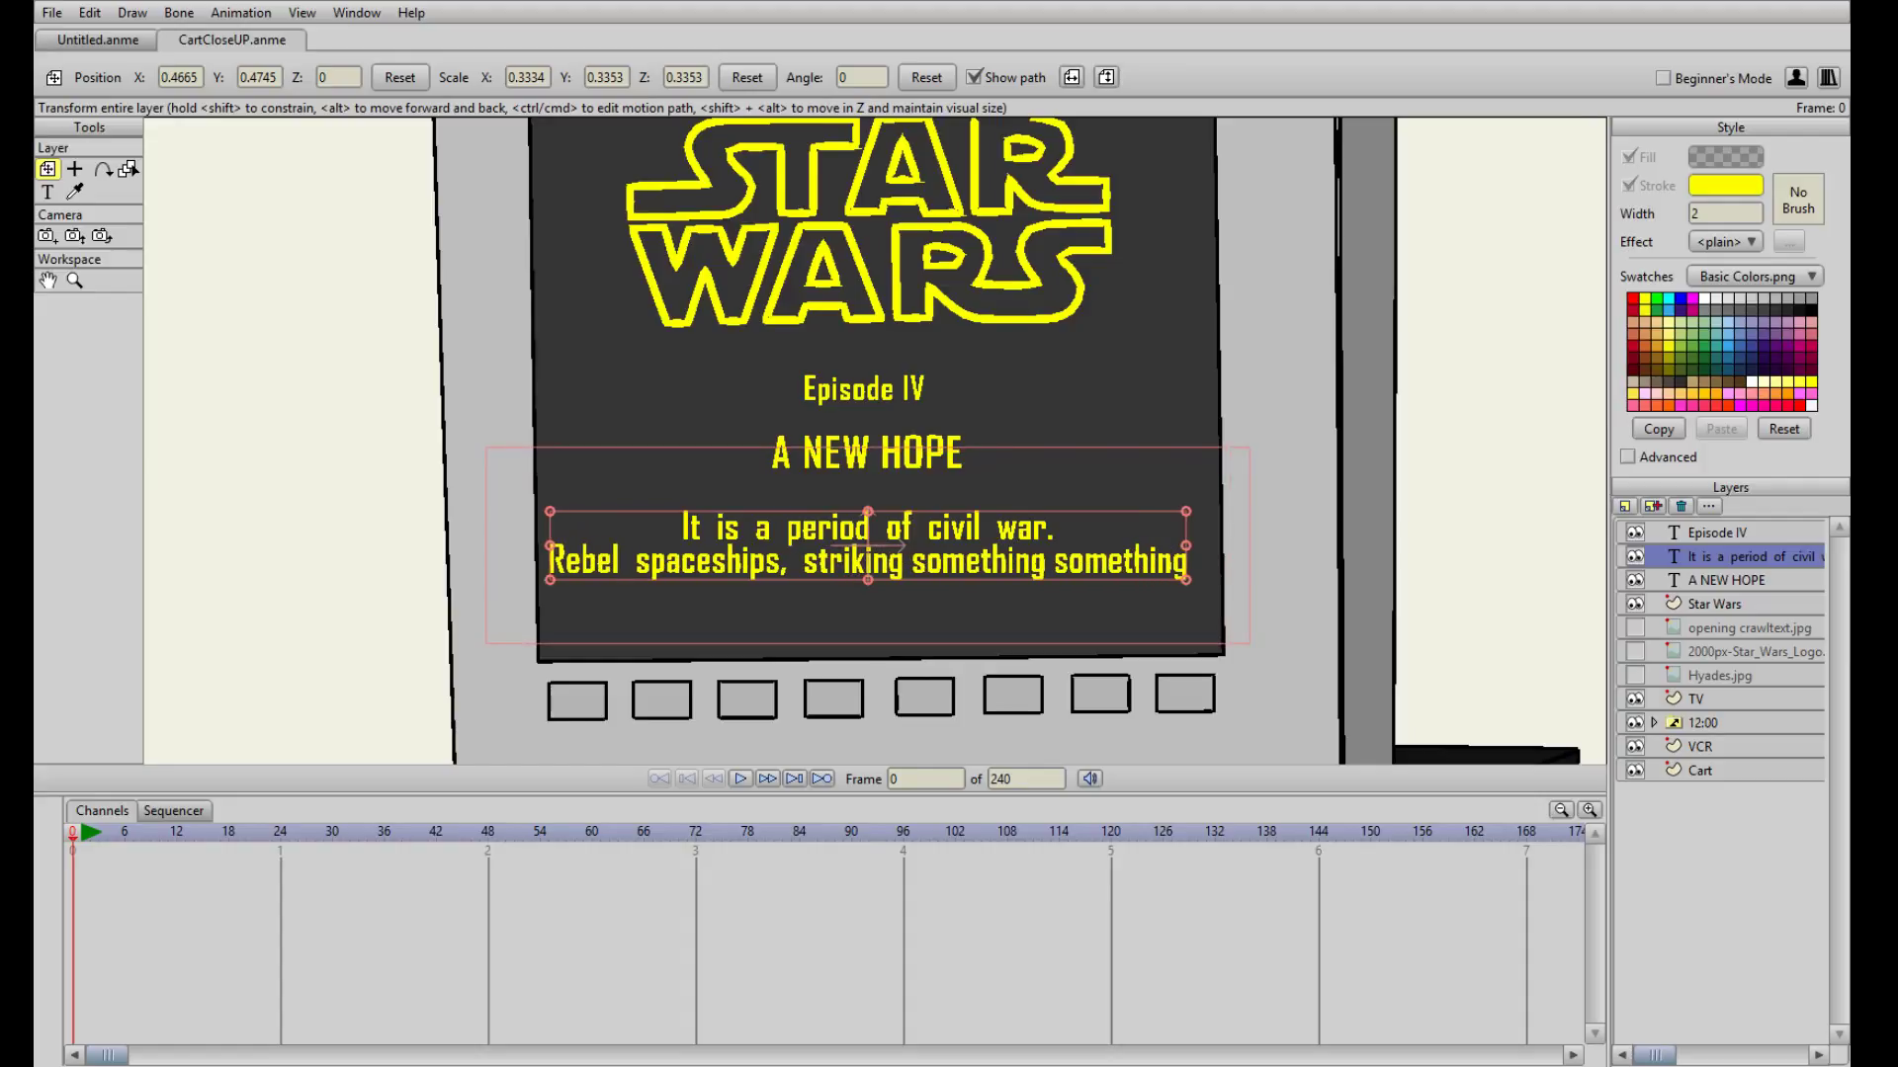
pyautogui.press('Return')
pyautogui.write('somet')
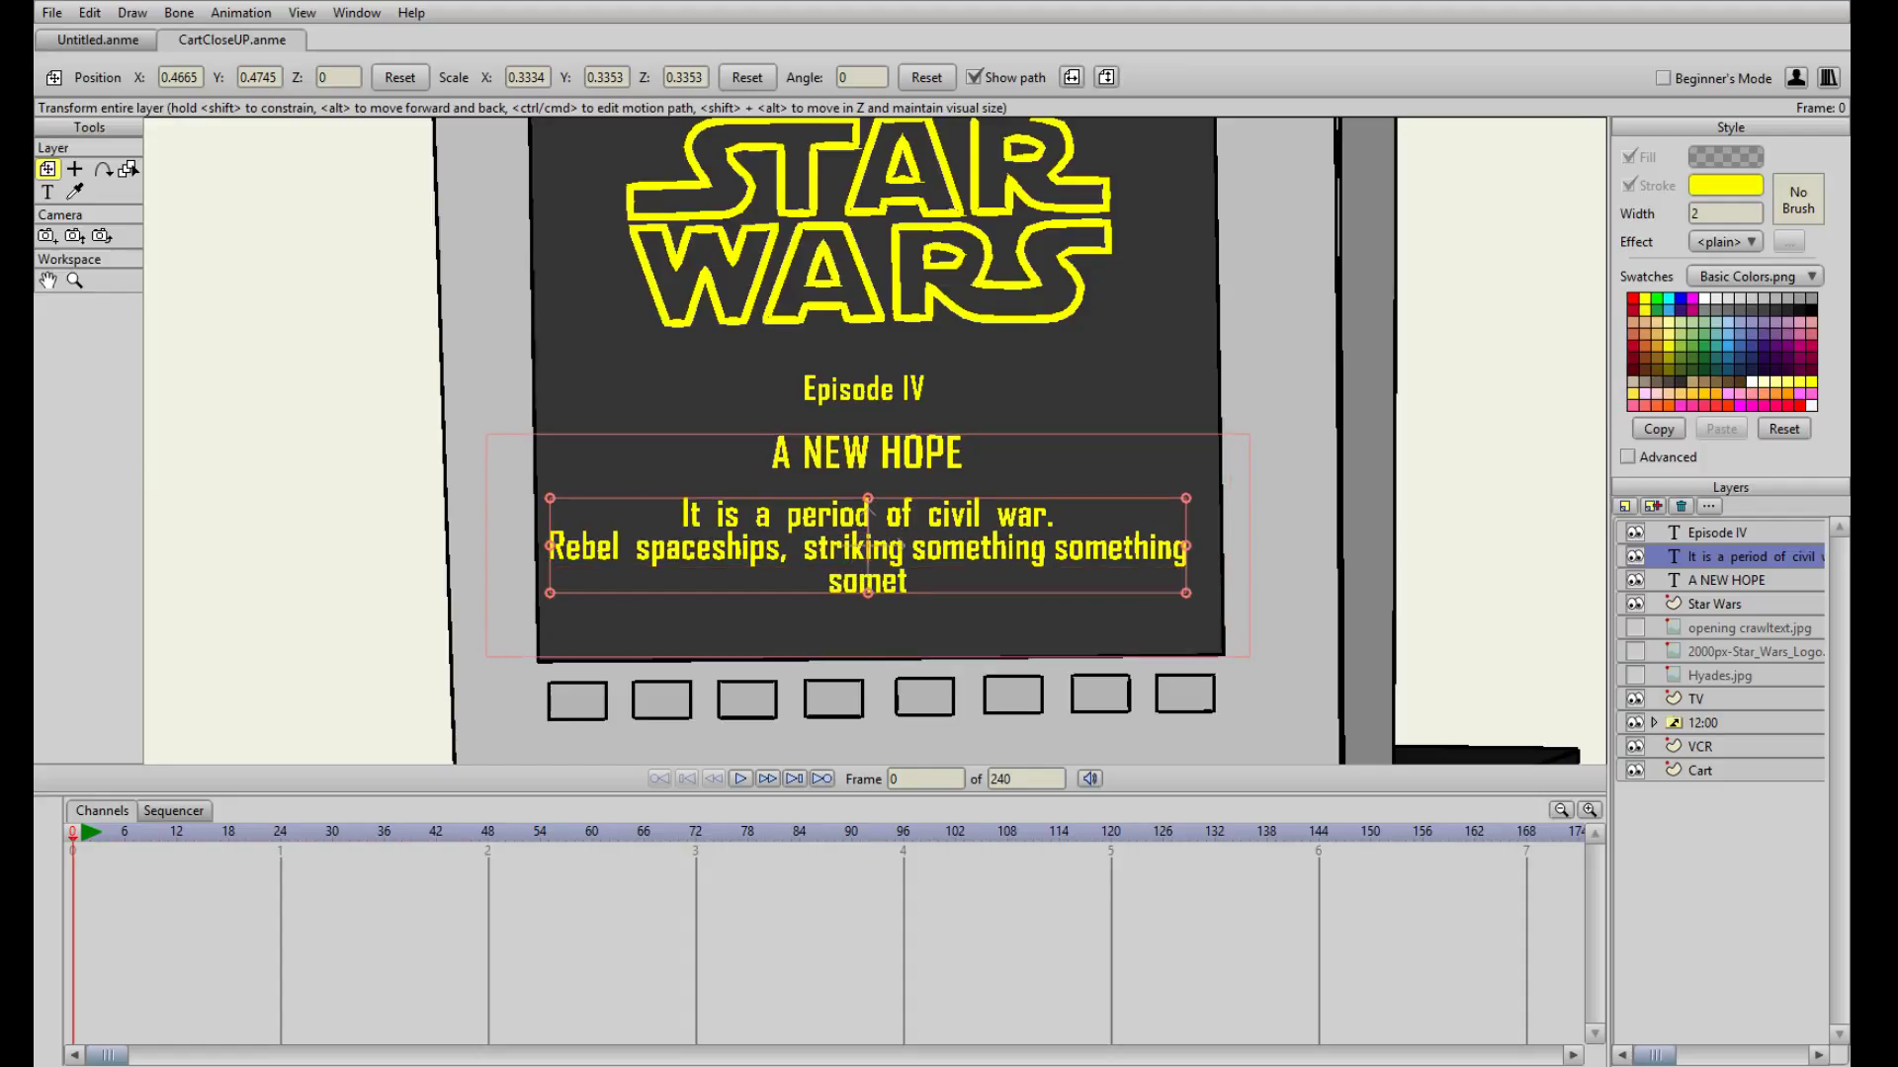
pyautogui.write('hing, D')
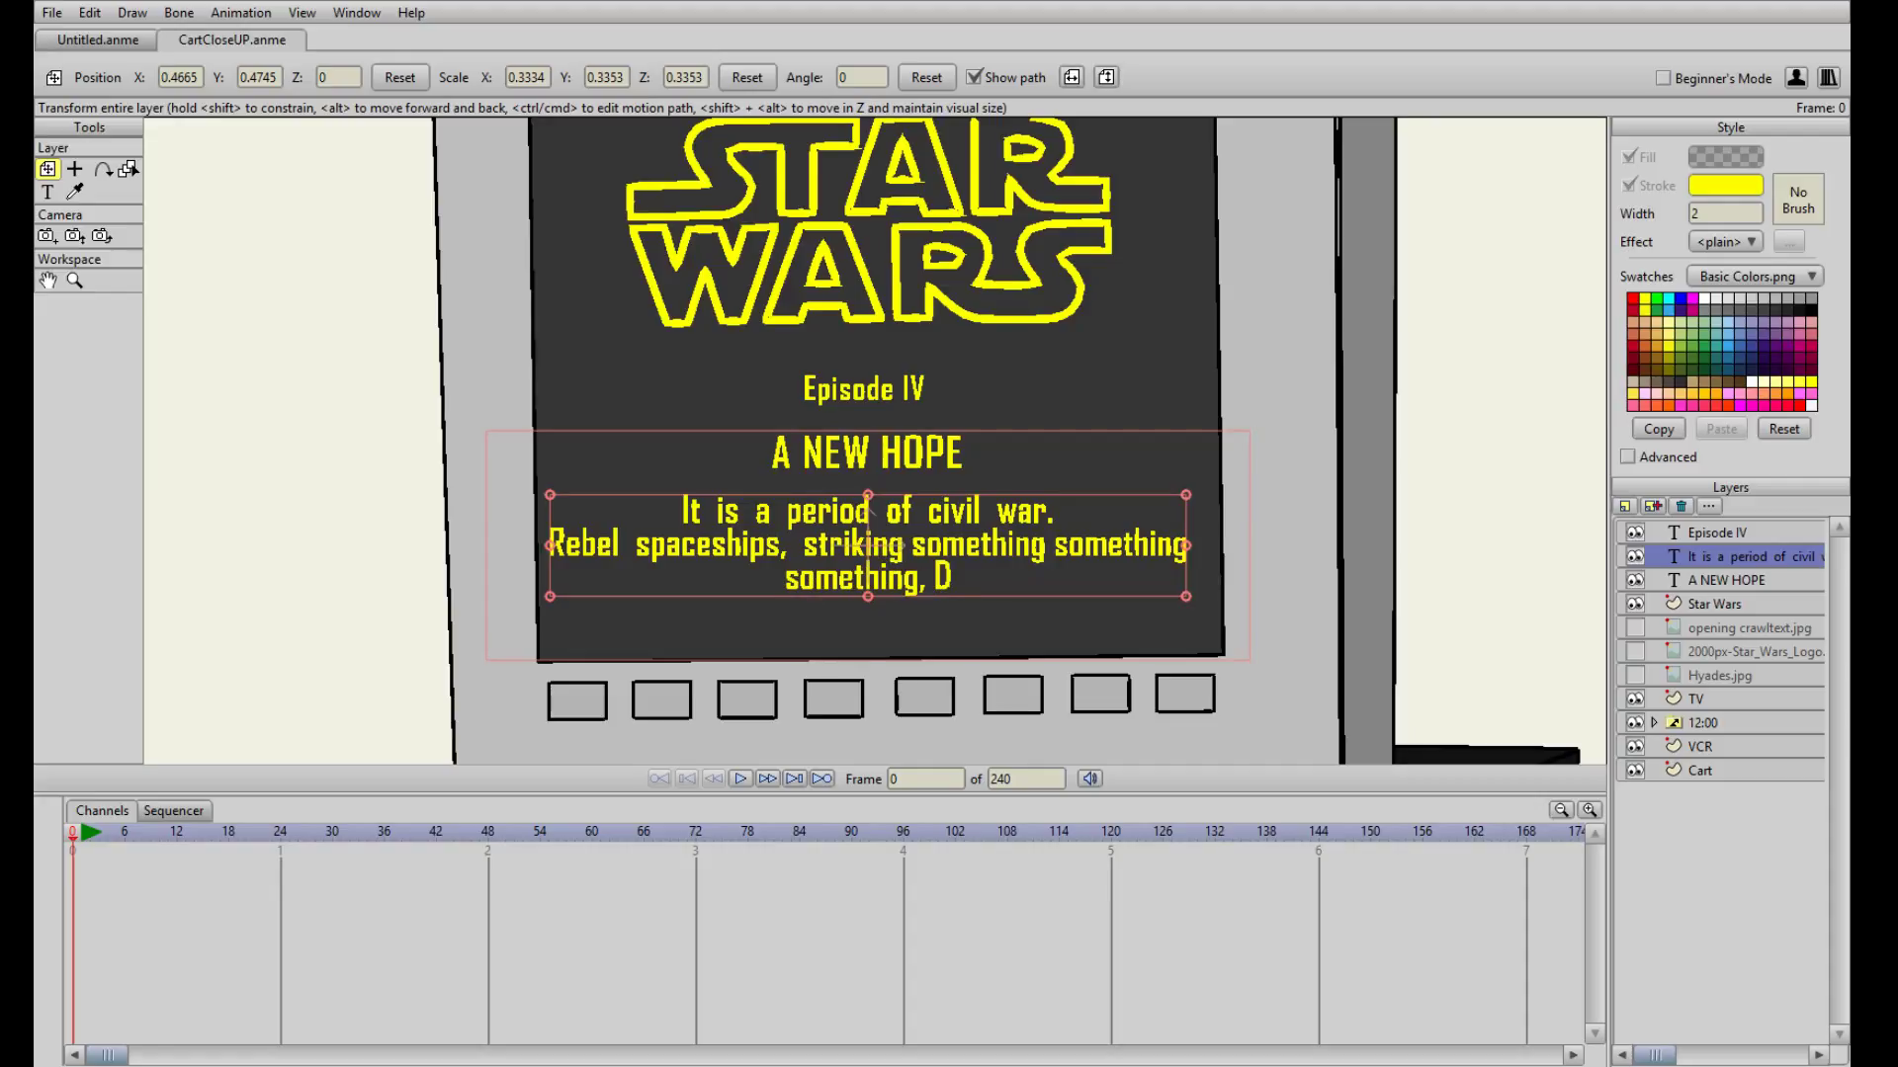
pyautogui.write('ark Side.')
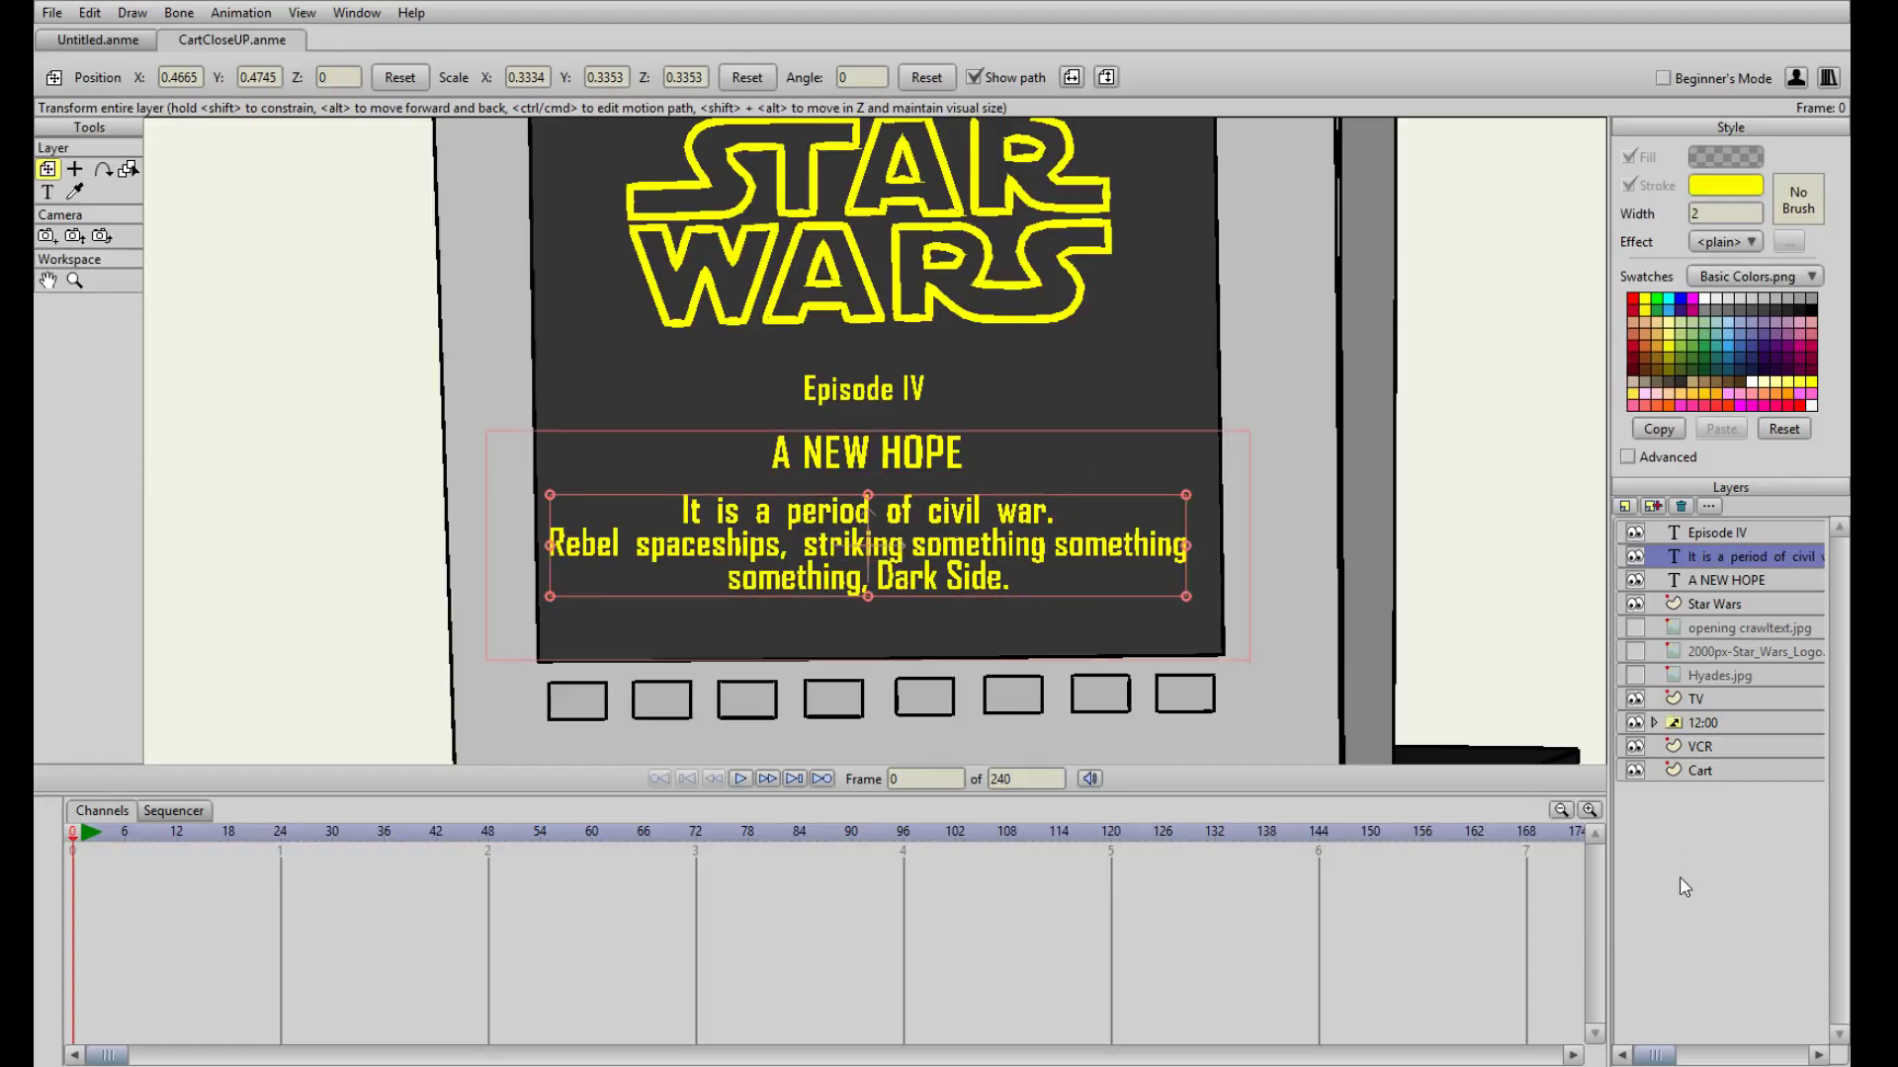
pyautogui.moveTo(1187, 598); pyautogui.dragTo(1185, 598)
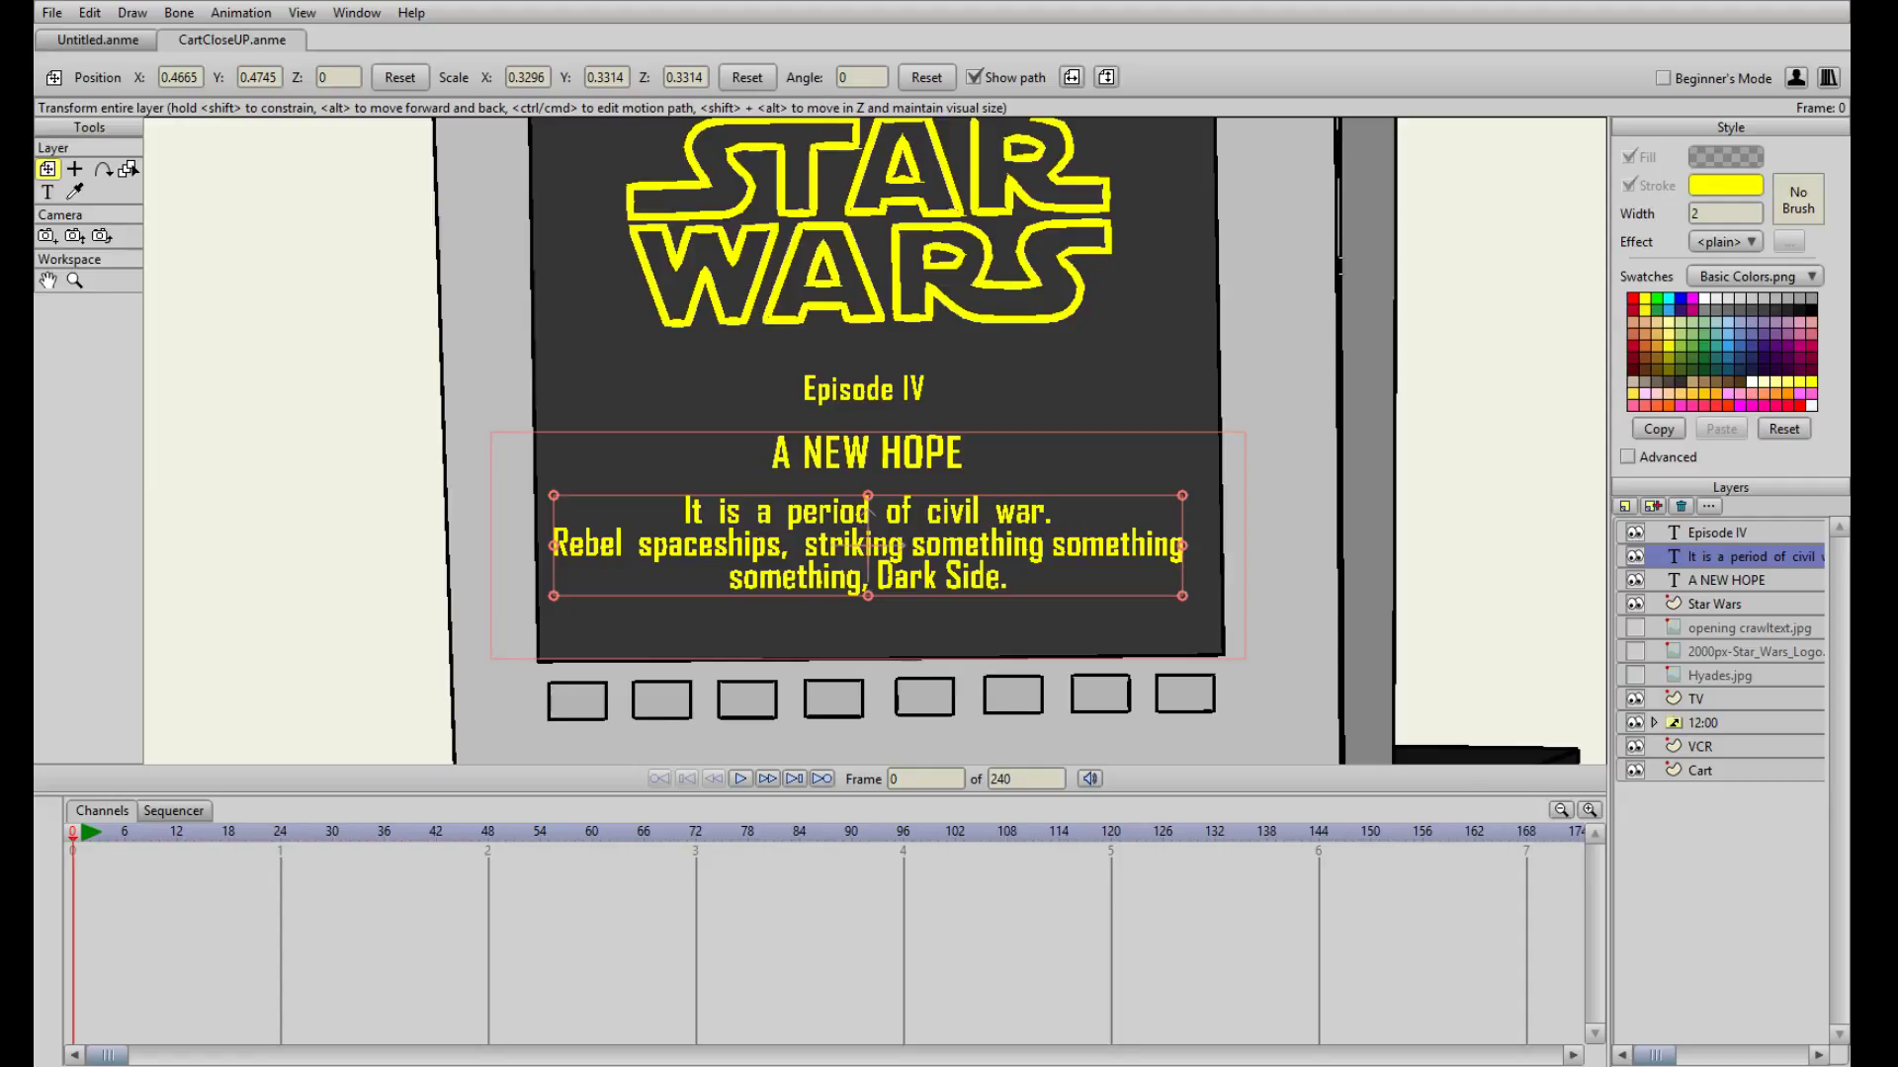
# - Increase the line spacing of the three-line crawl text slightly
pyautogui.press('BackSpace')
pyautogui.scroll(-3, 1112, 509)
pyautogui.scroll(4, 1110, 521)
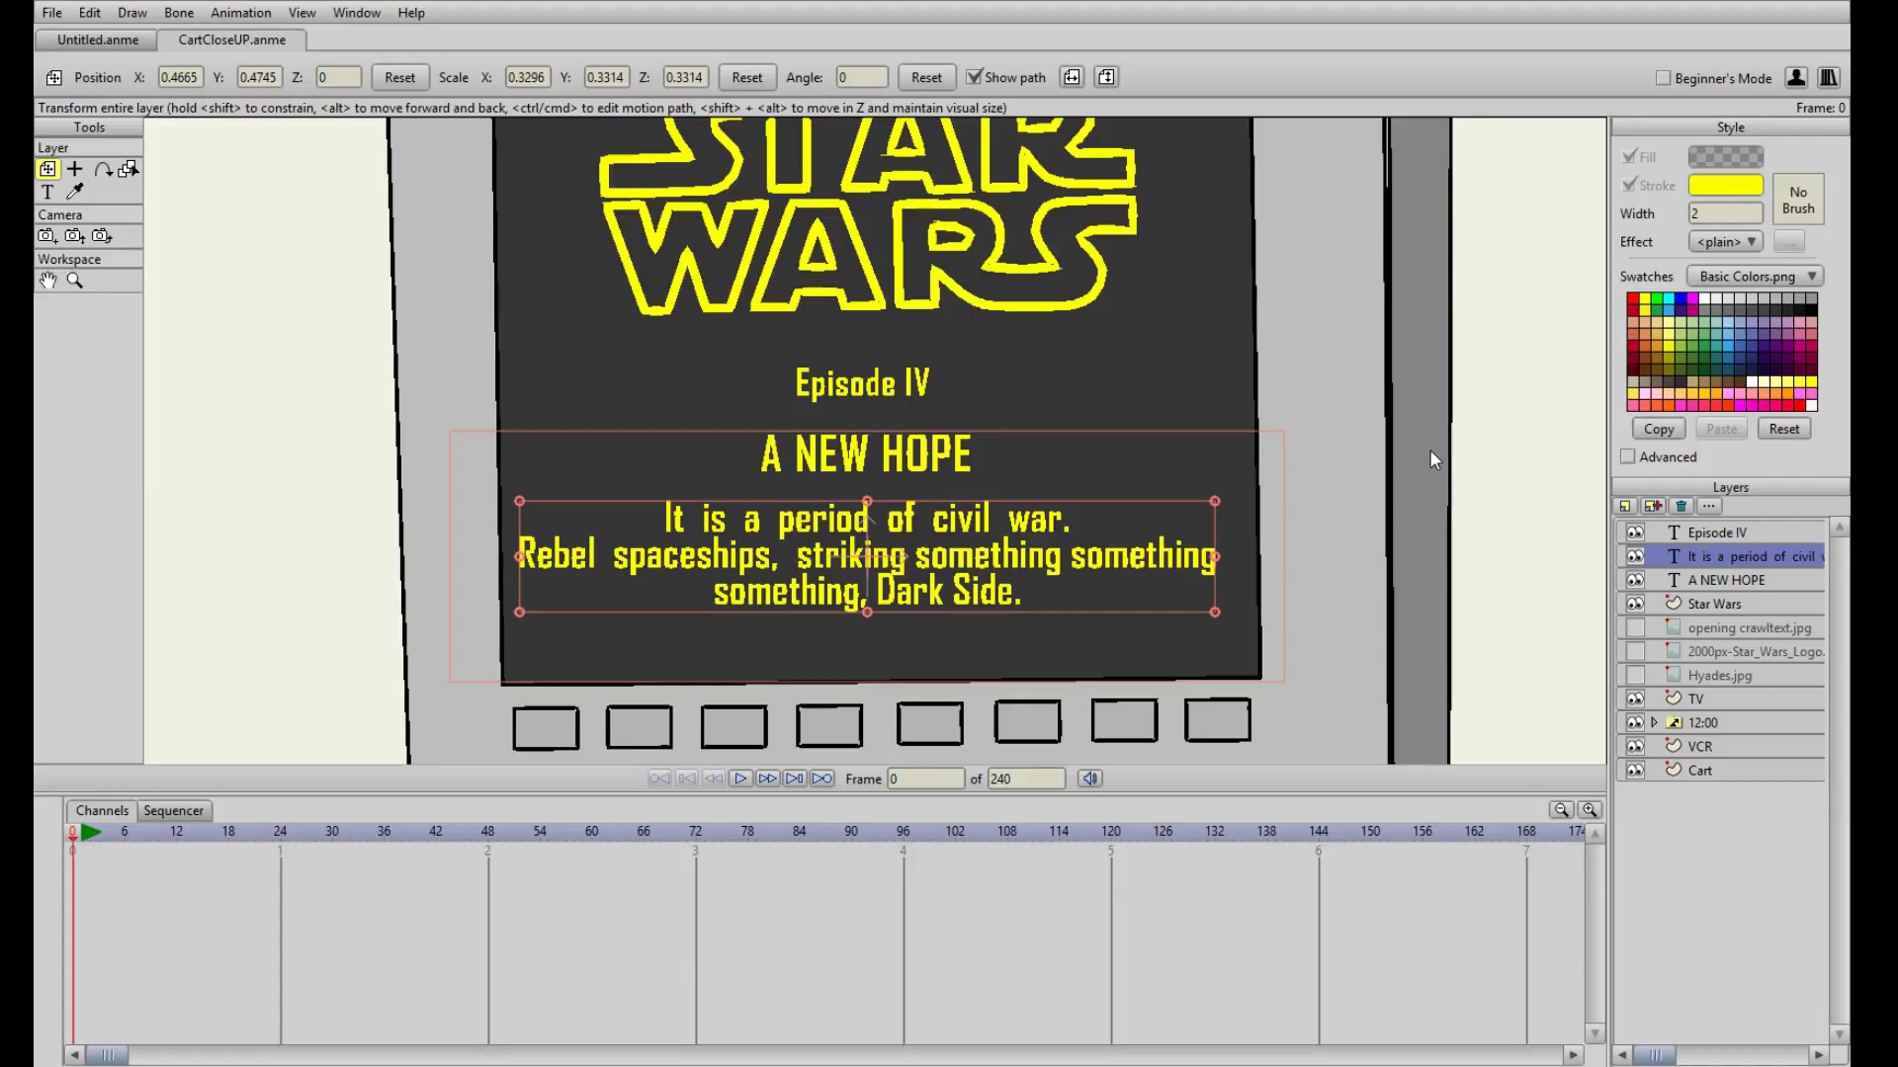
pyautogui.hotkey('ctrl', 'z')
pyautogui.hotkey('ctrl', 'z')
pyautogui.hotkey('ctrl', 'z')
pyautogui.hotkey('ctrl', 'z')
pyautogui.hotkey('ctrl', 'z')
pyautogui.hotkey('ctrl', 'z')
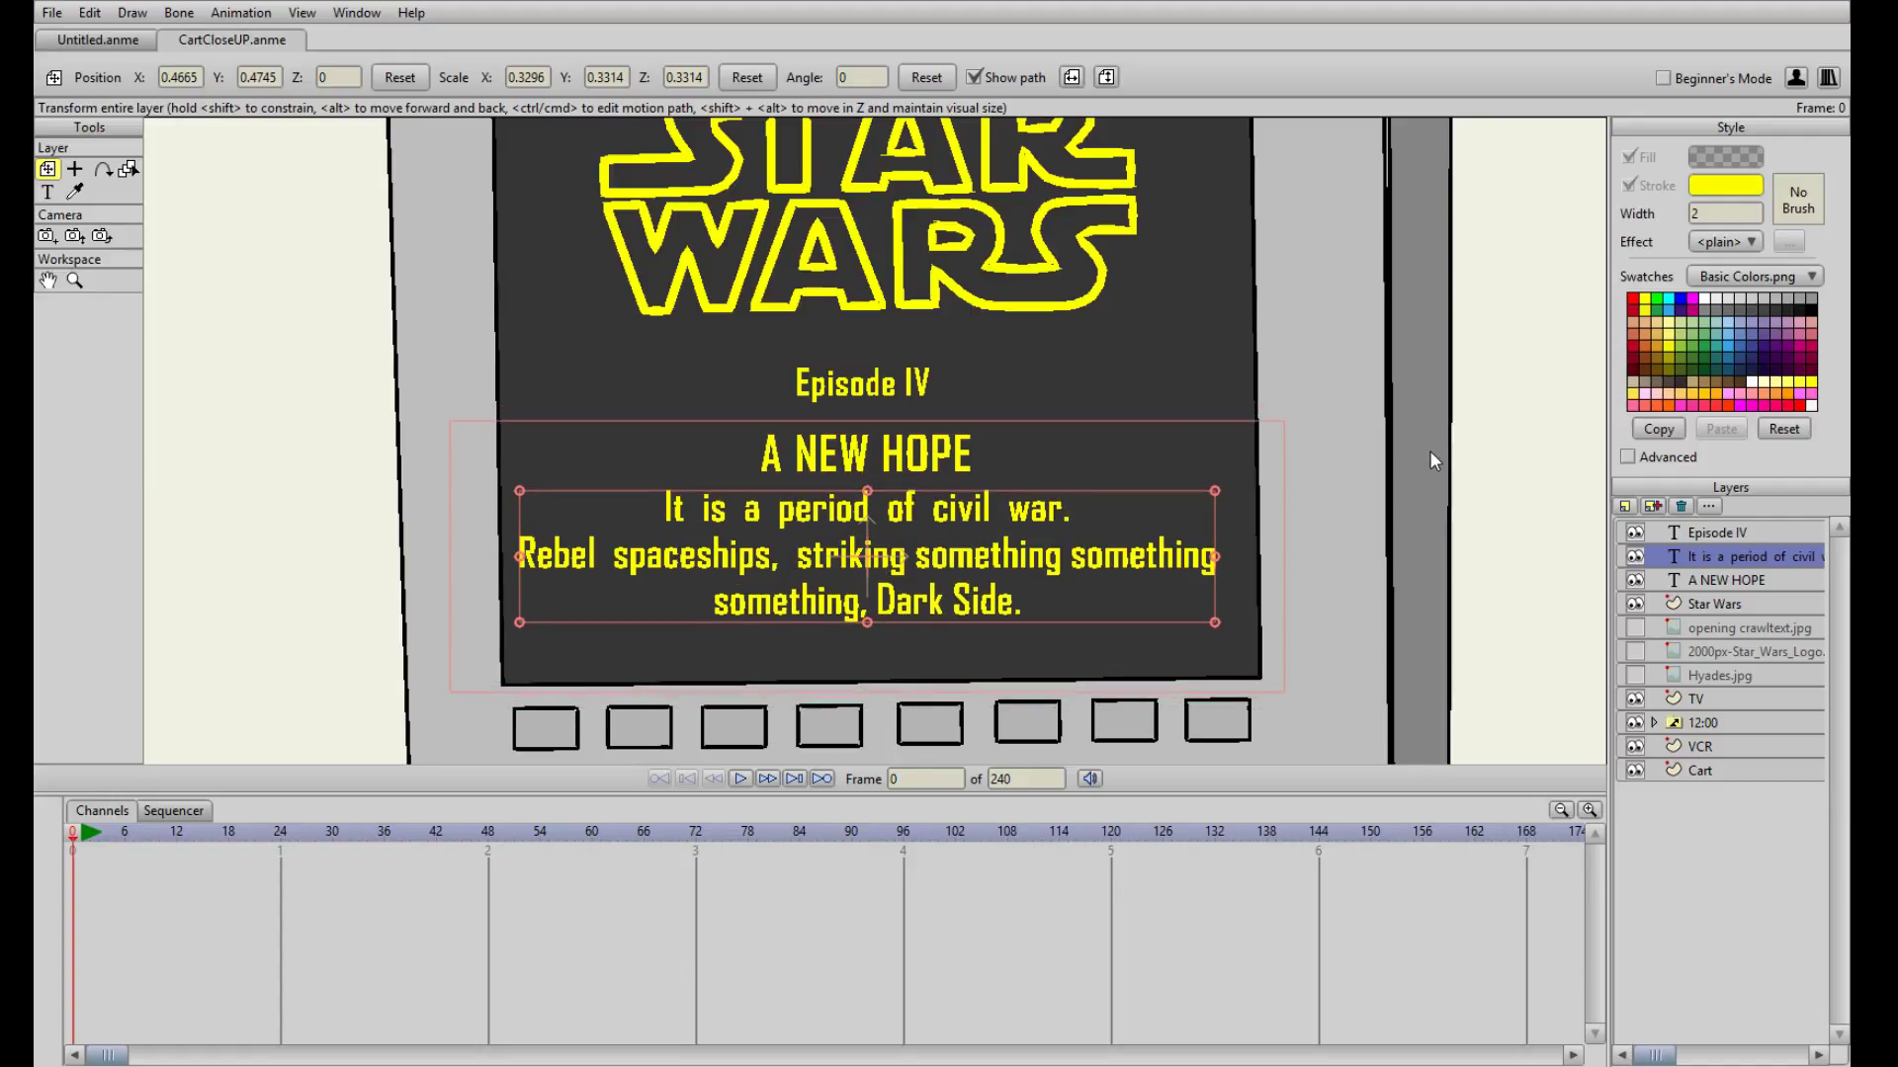
pyautogui.hotkey('ctrl', 'z')
pyautogui.hotkey('ctrl', 'z')
pyautogui.hotkey('ctrl', 'shift', 'z')
pyautogui.hotkey('ctrl', 'shift', 'z')
pyautogui.hotkey('ctrl', 'shift', 'z')
# - Compare the crawl text with the opening crawltext.jpg reference image, hiding the text layer briefly and restoring the original layer visibility
pyautogui.click(1634, 626)
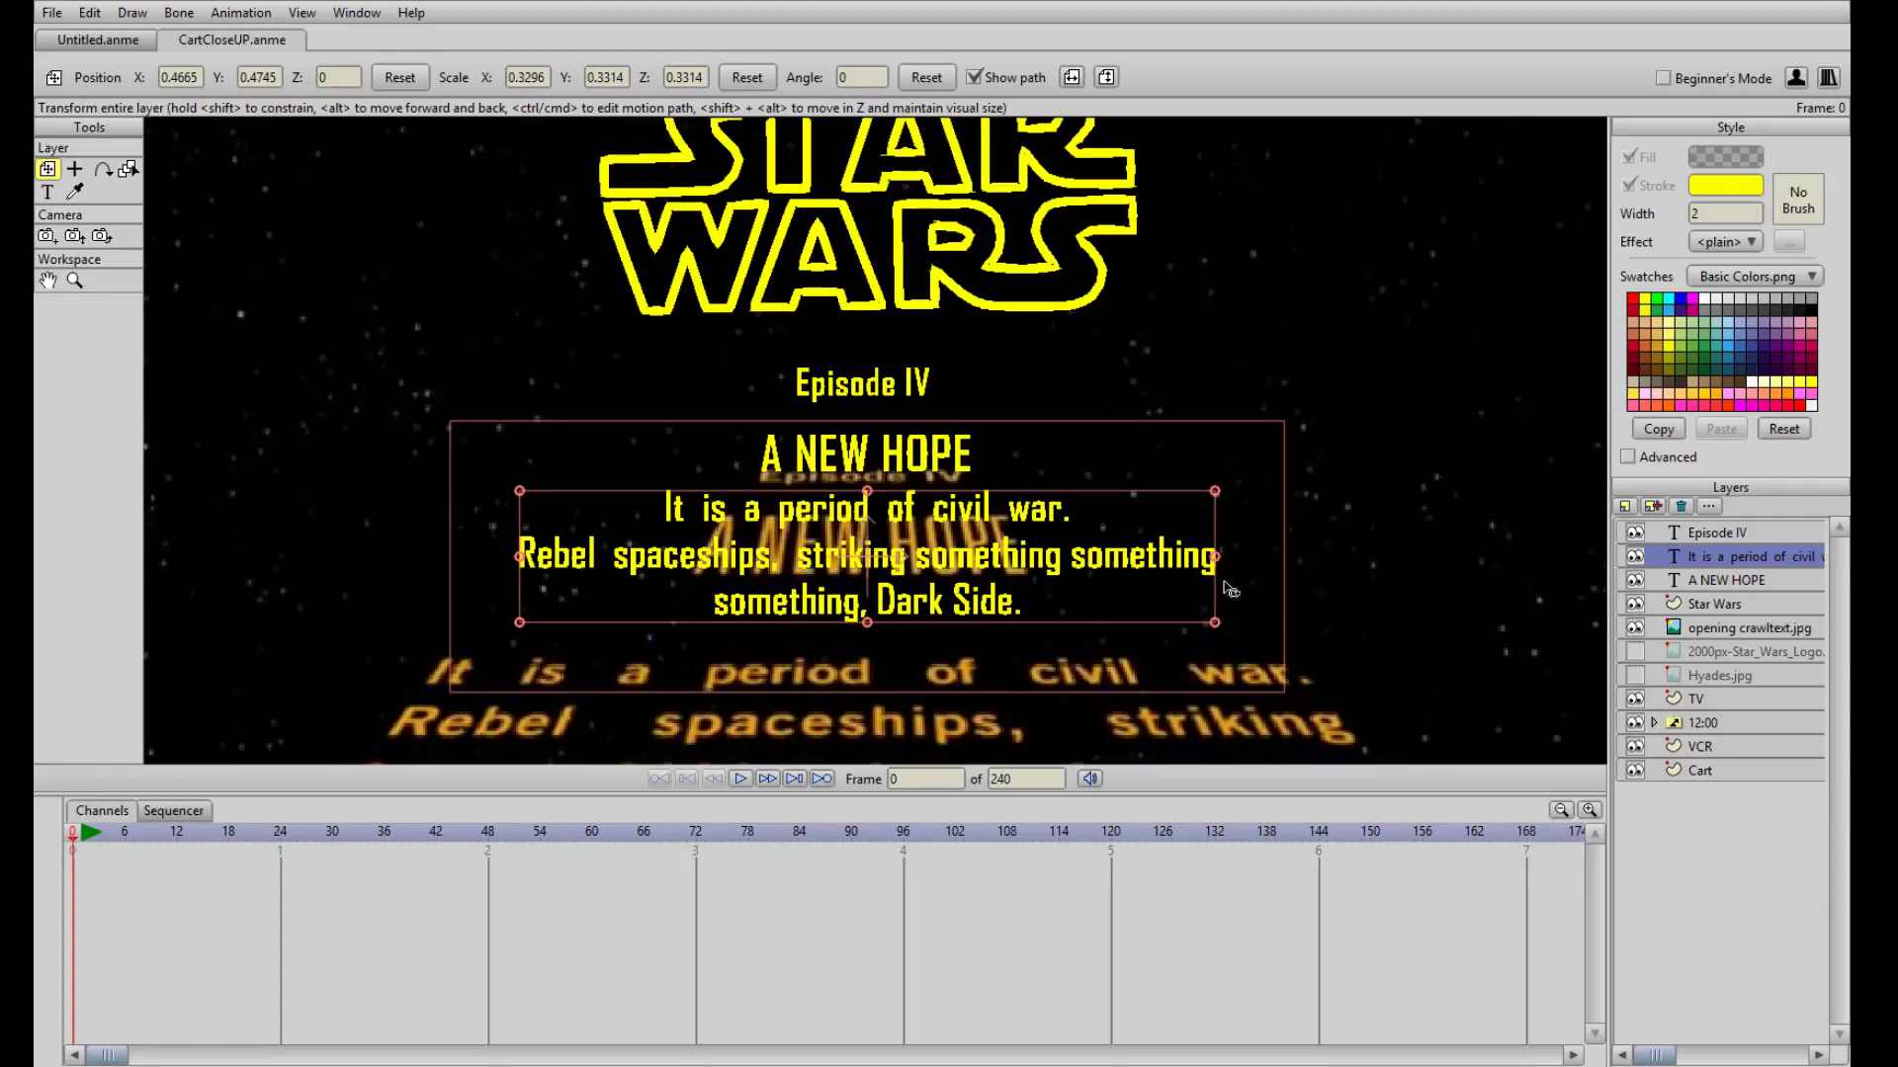
pyautogui.scroll(3, 1297, 596)
pyautogui.scroll(-6, 1298, 597)
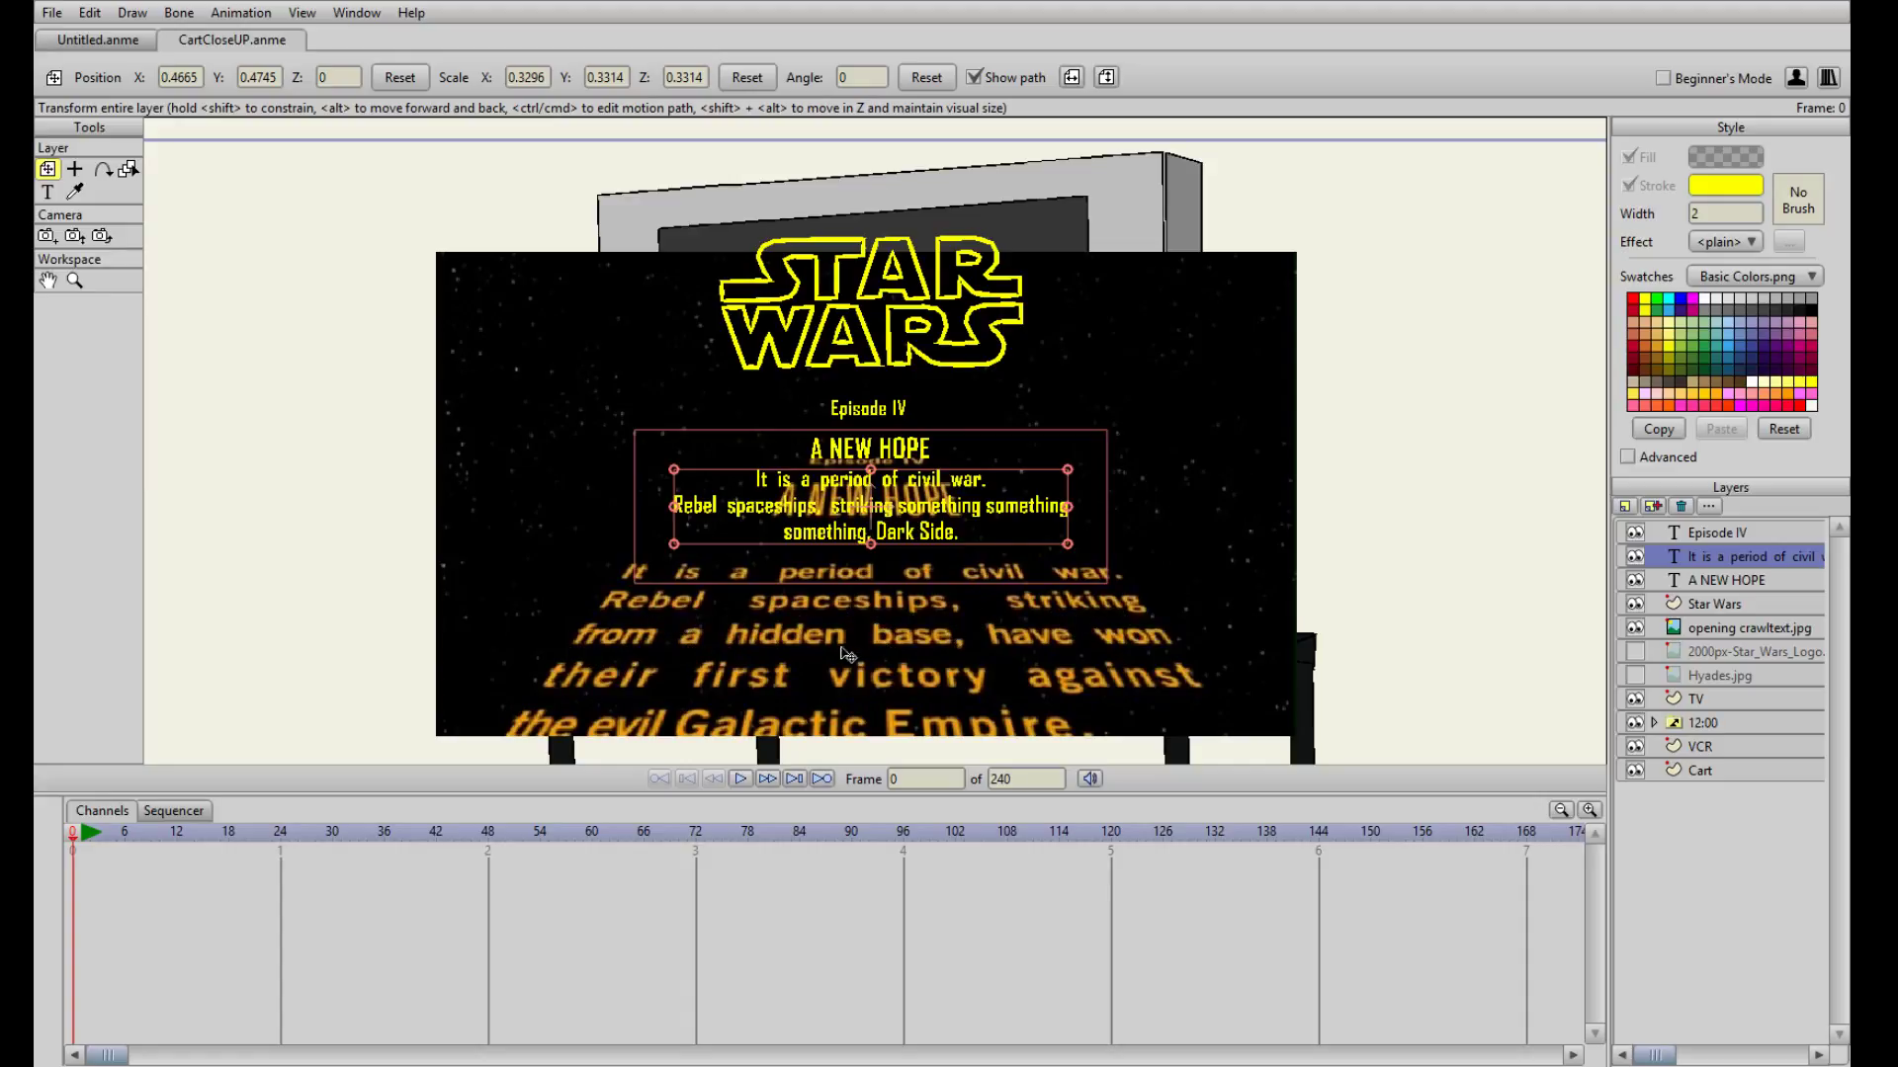
pyautogui.scroll(1, 583, 732)
pyautogui.scroll(-1, 603, 727)
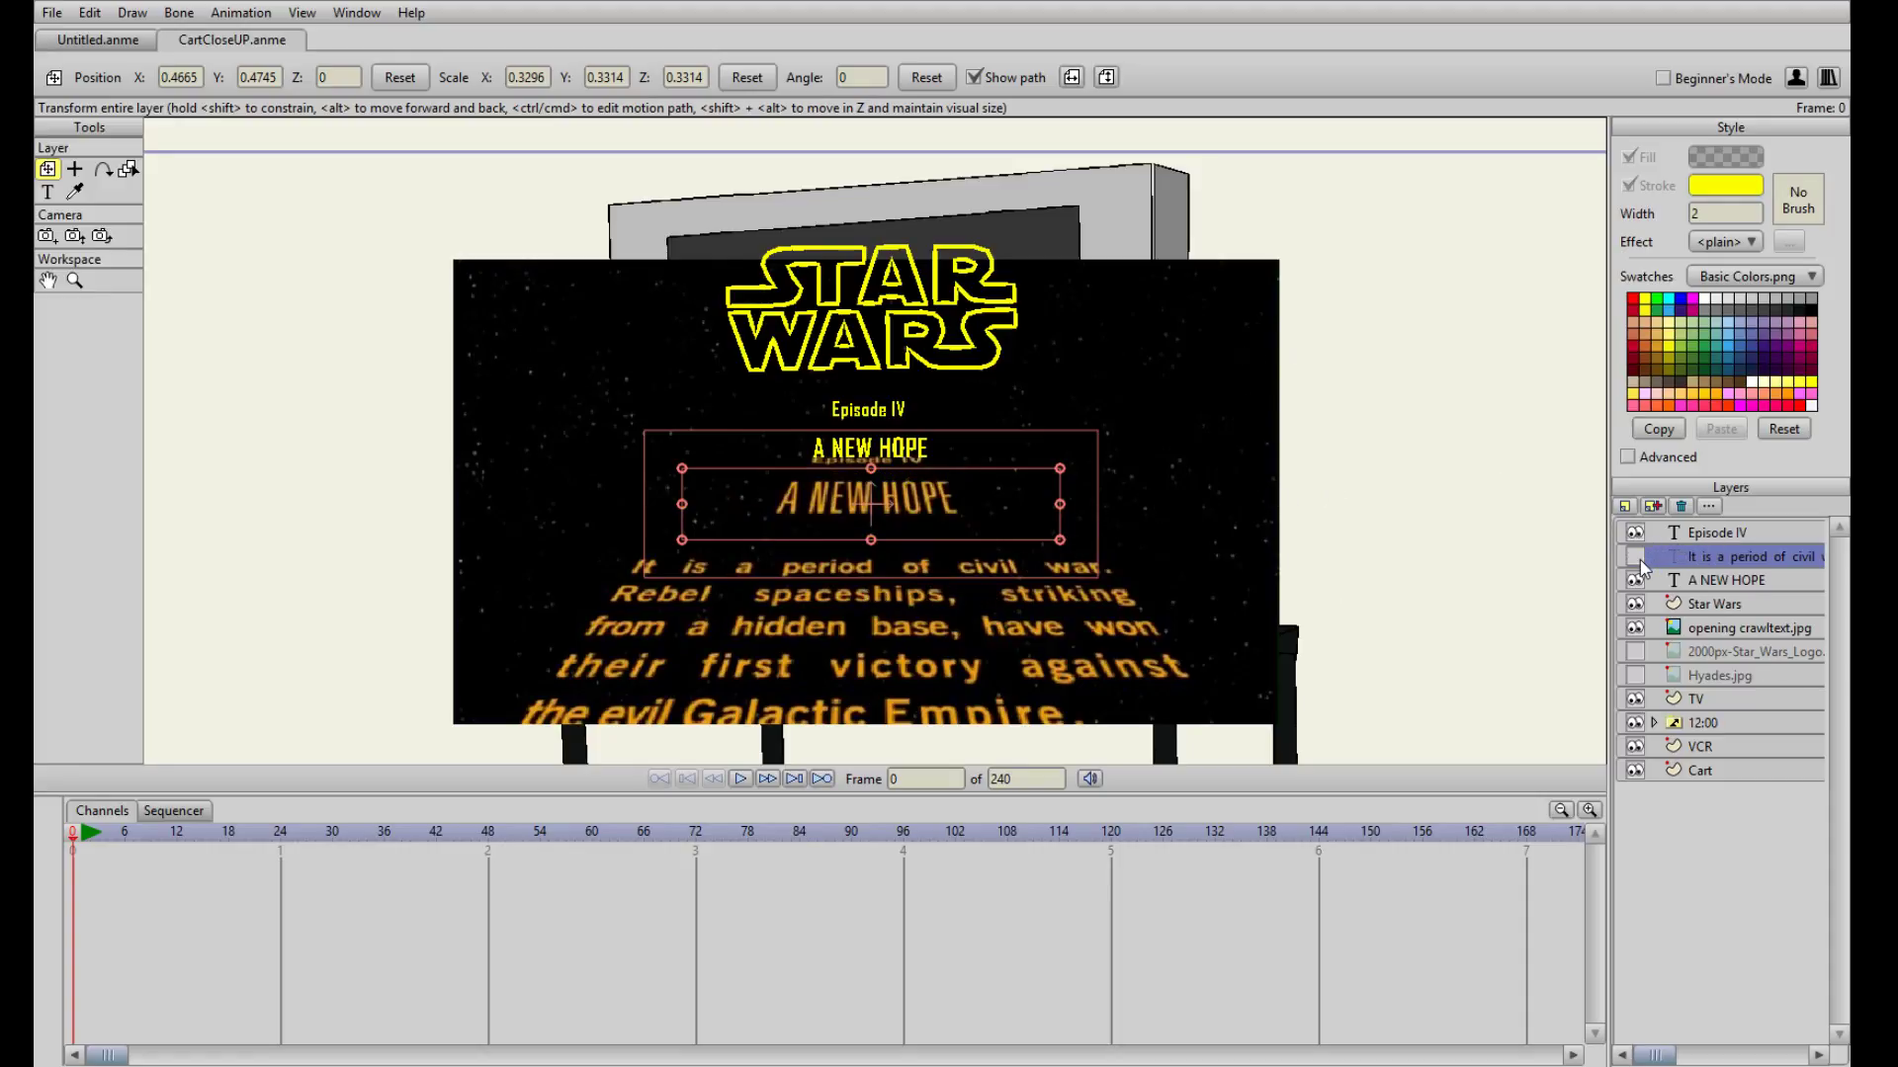
pyautogui.click(1634, 628)
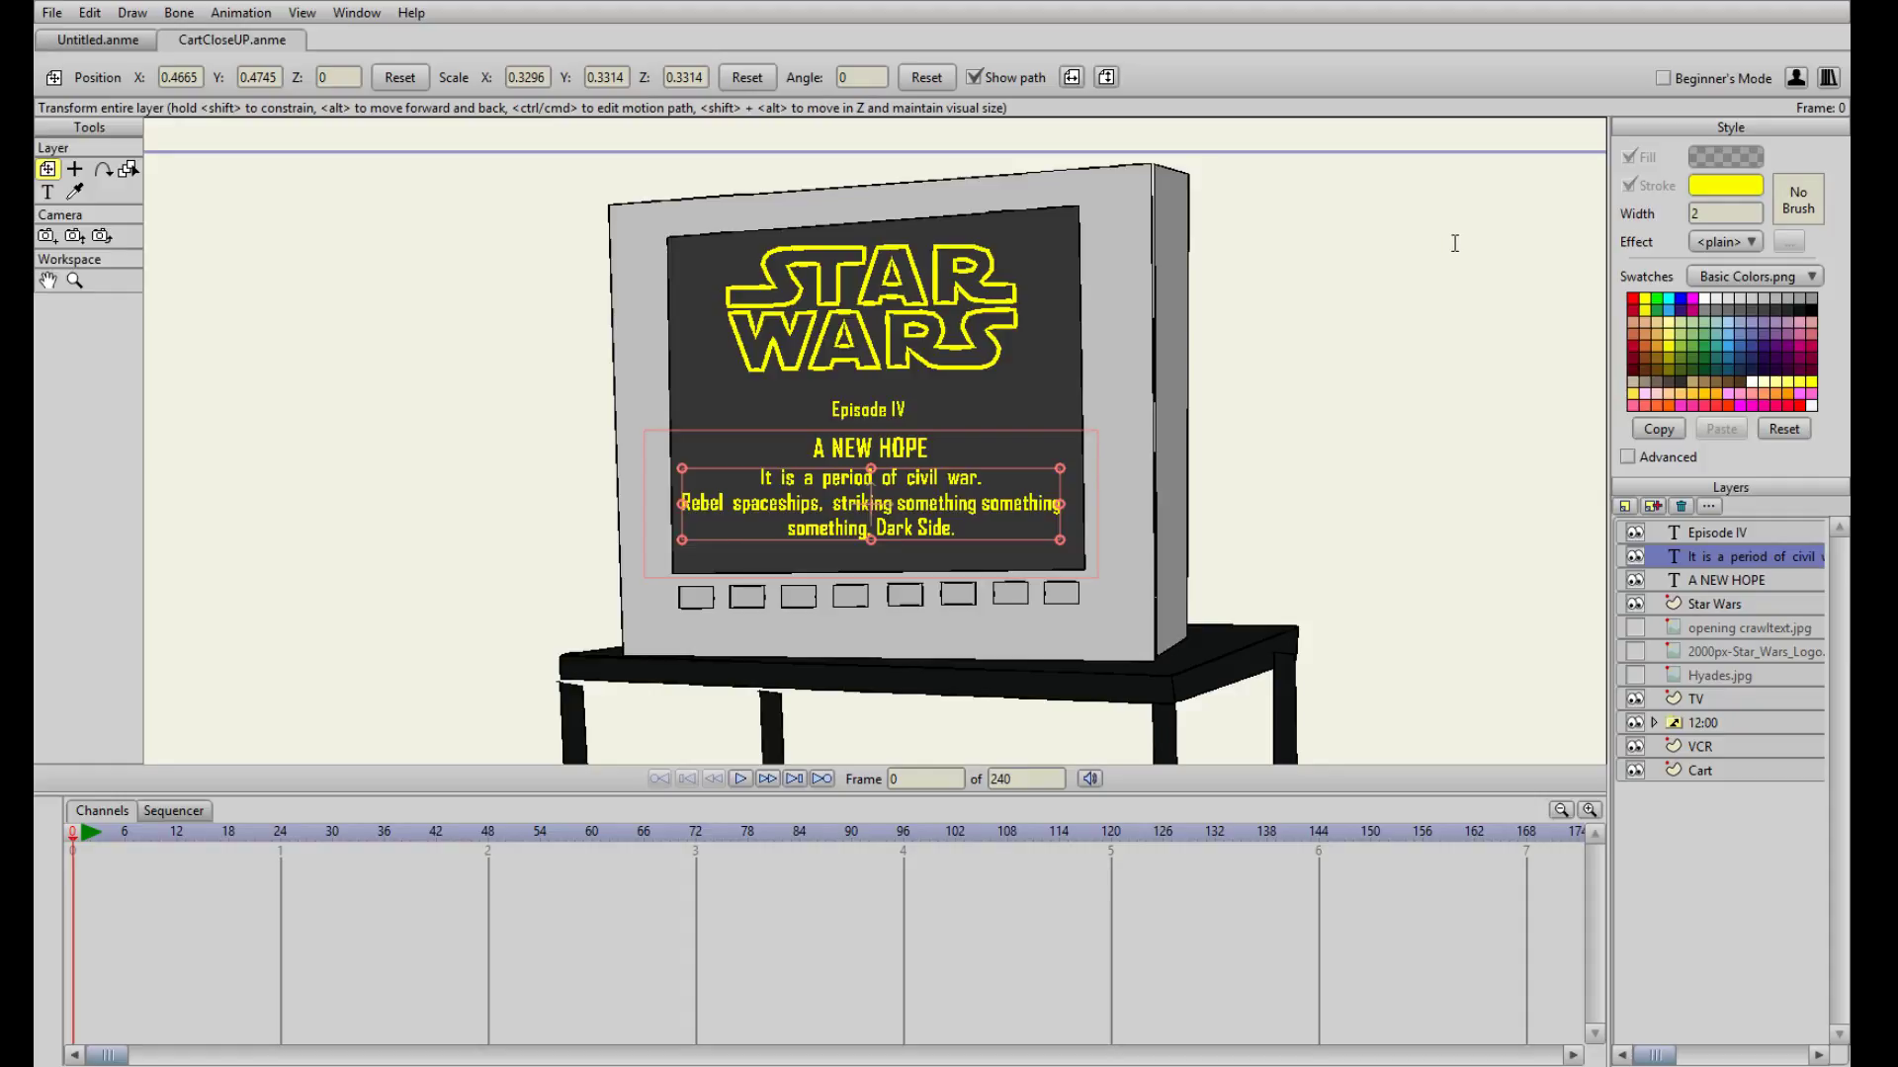
# - Rewrite the crawl's last two lines as "Rebel spaceships, striking" and "something something, Dark Side."
pyautogui.press('BackSpace')
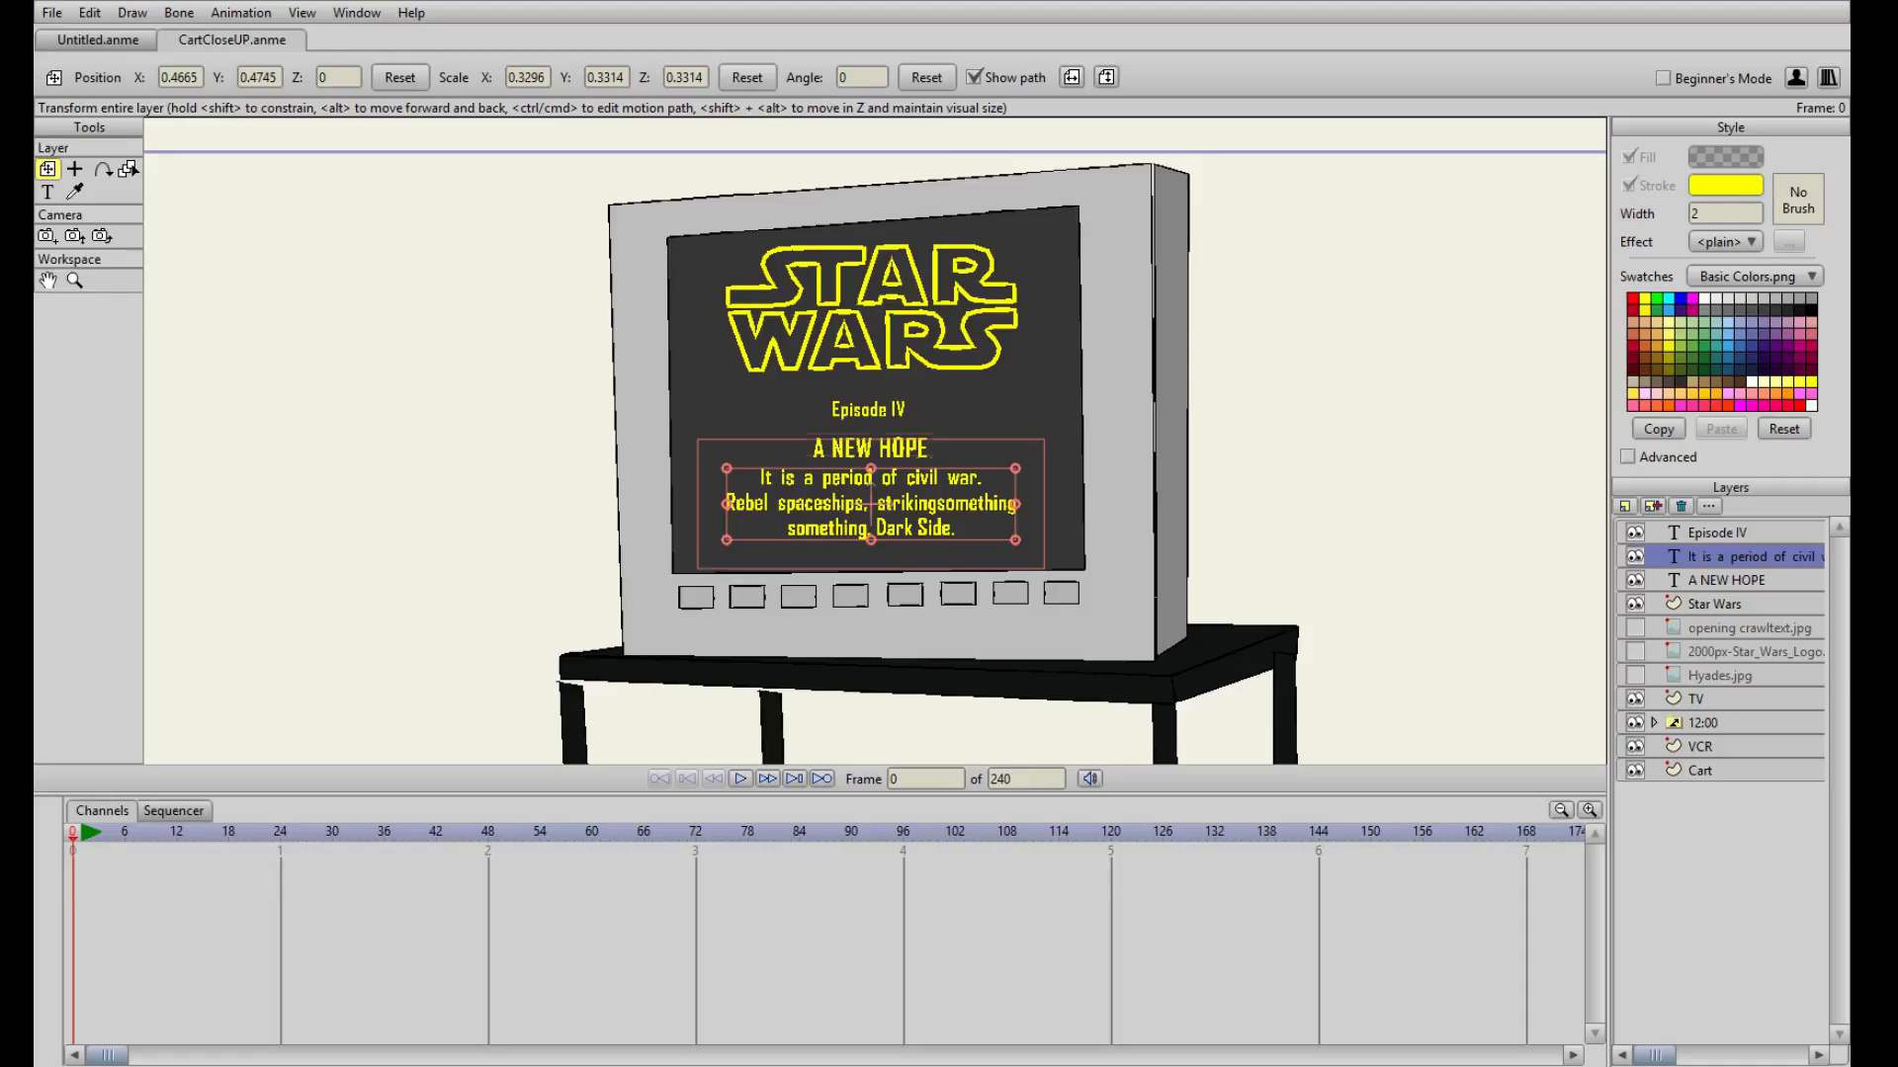
pyautogui.press('Return')
pyautogui.press('BackSpace')
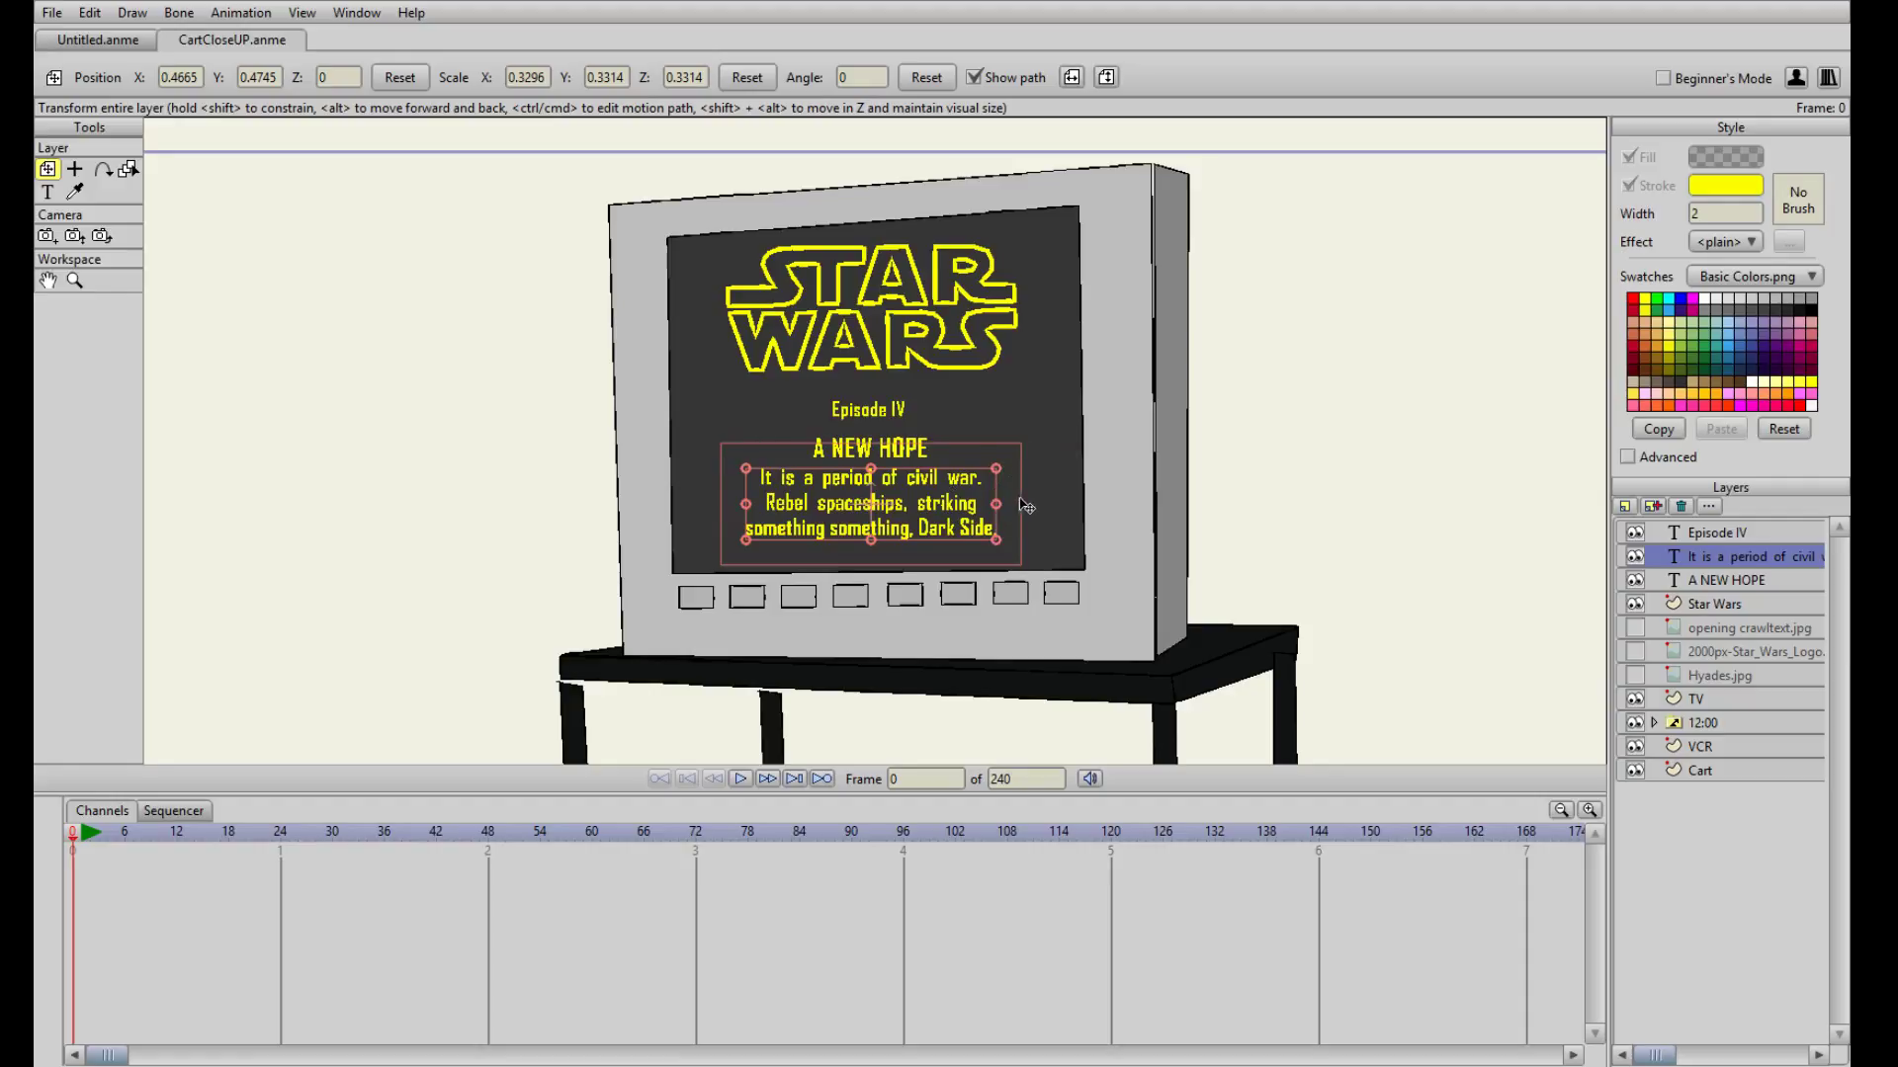
# - Stretch the crawl text horizontally to a scale X of about 0.63 and tighten its line spacing
pyautogui.moveTo(996, 505); pyautogui.dragTo(1060, 505)
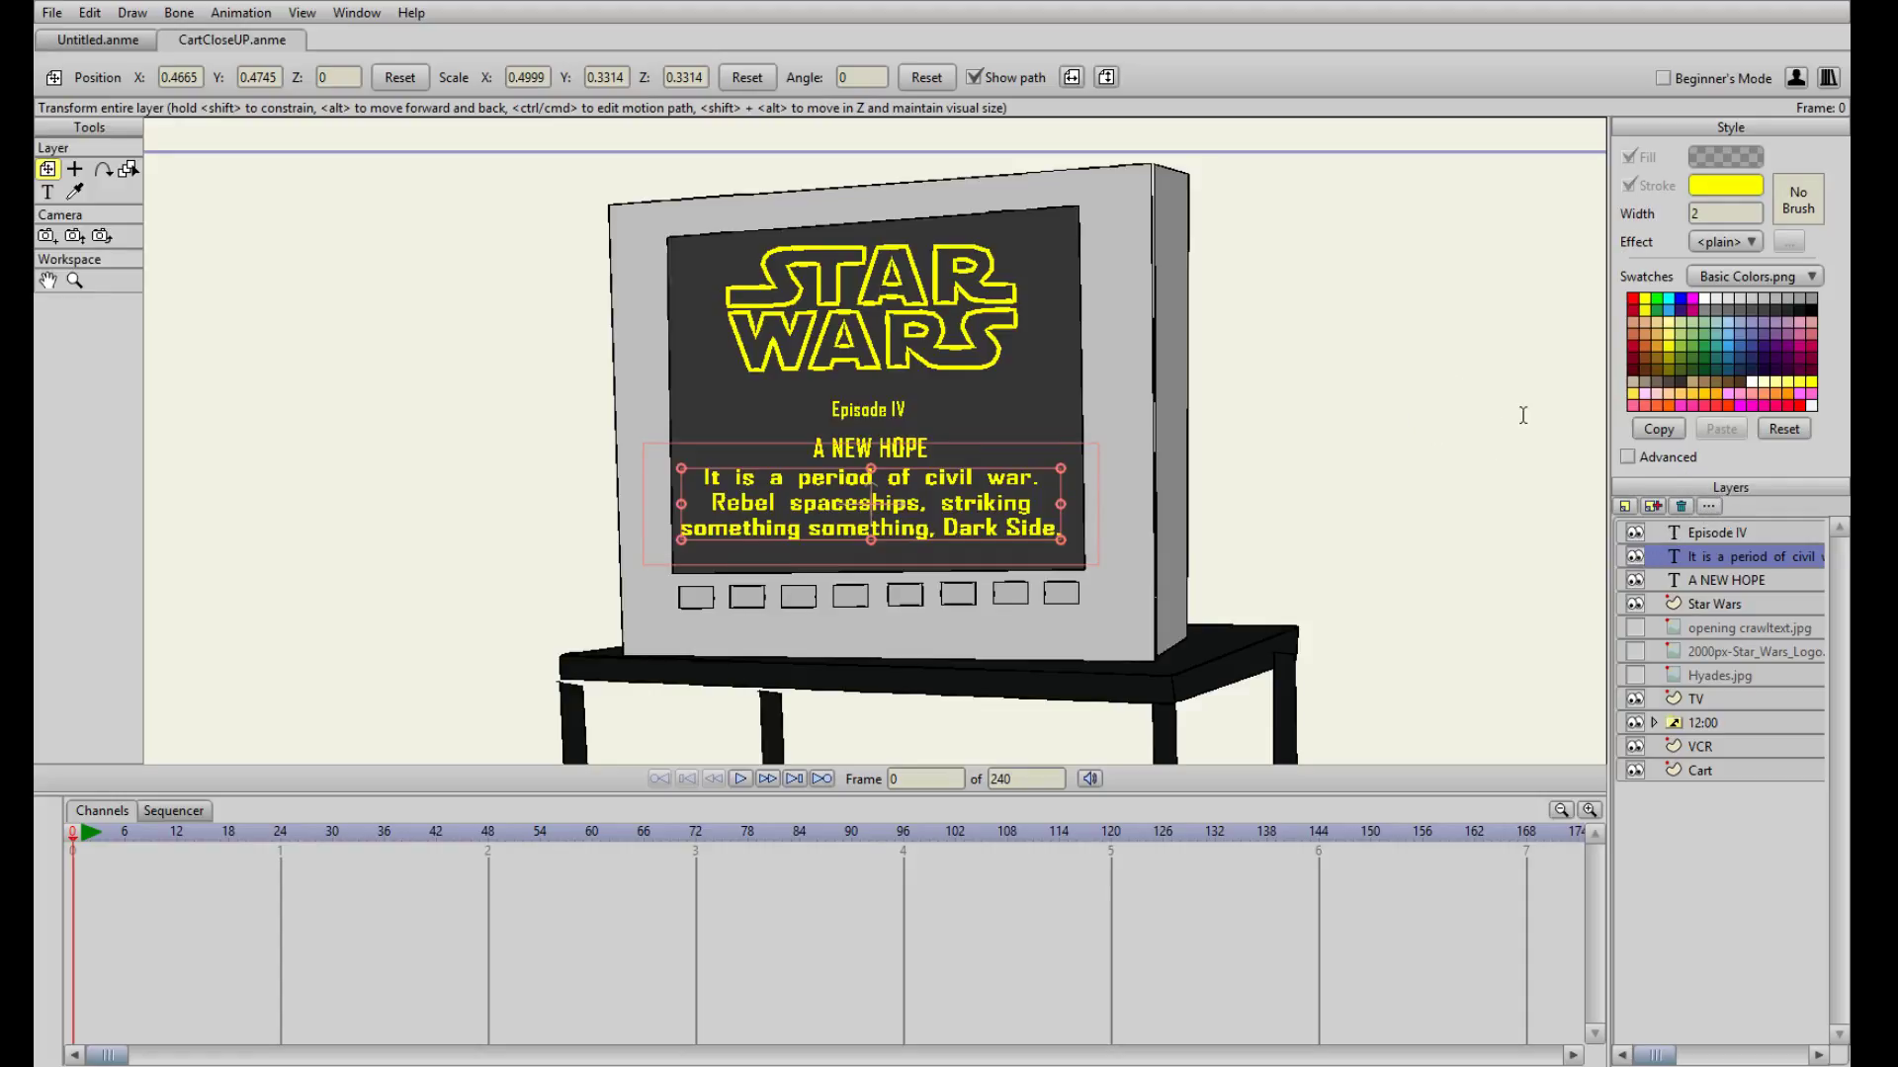
pyautogui.hotkey('ctrl', 'z')
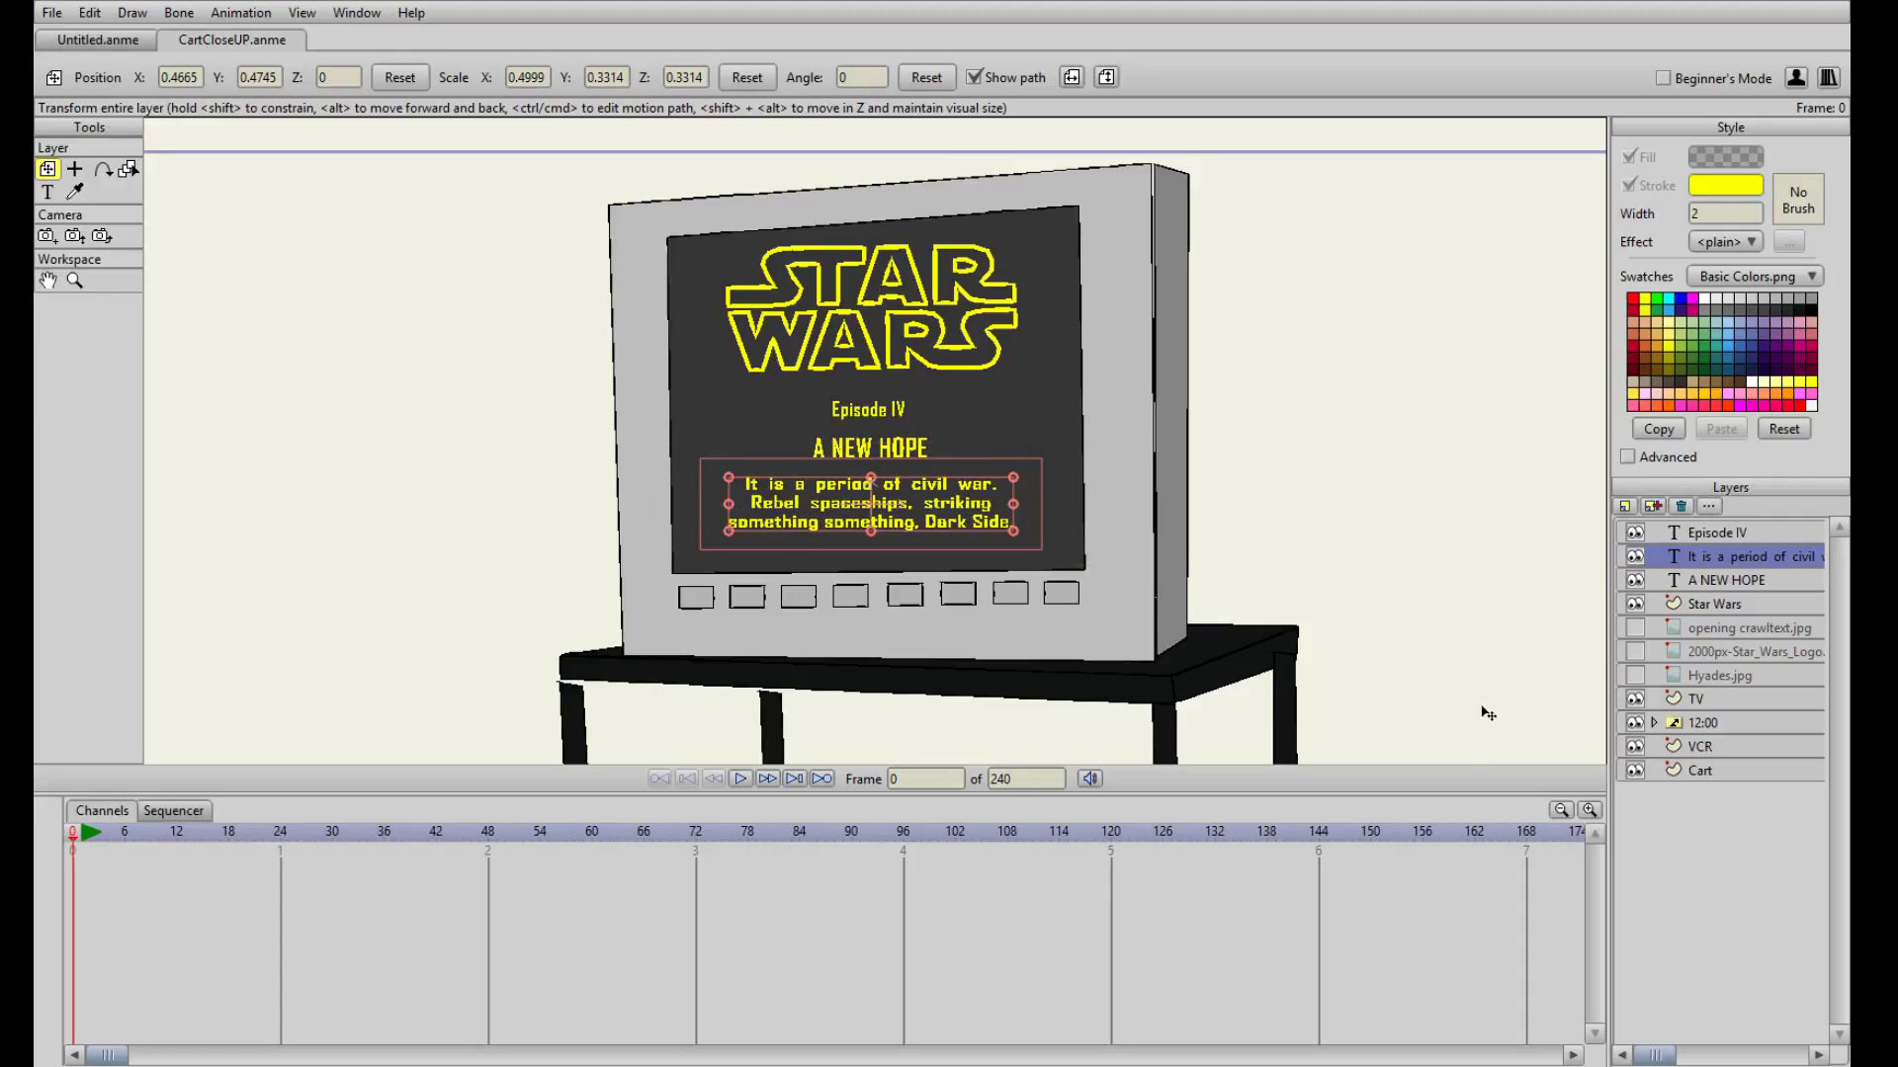
pyautogui.moveTo(1015, 504); pyautogui.dragTo(1055, 519)
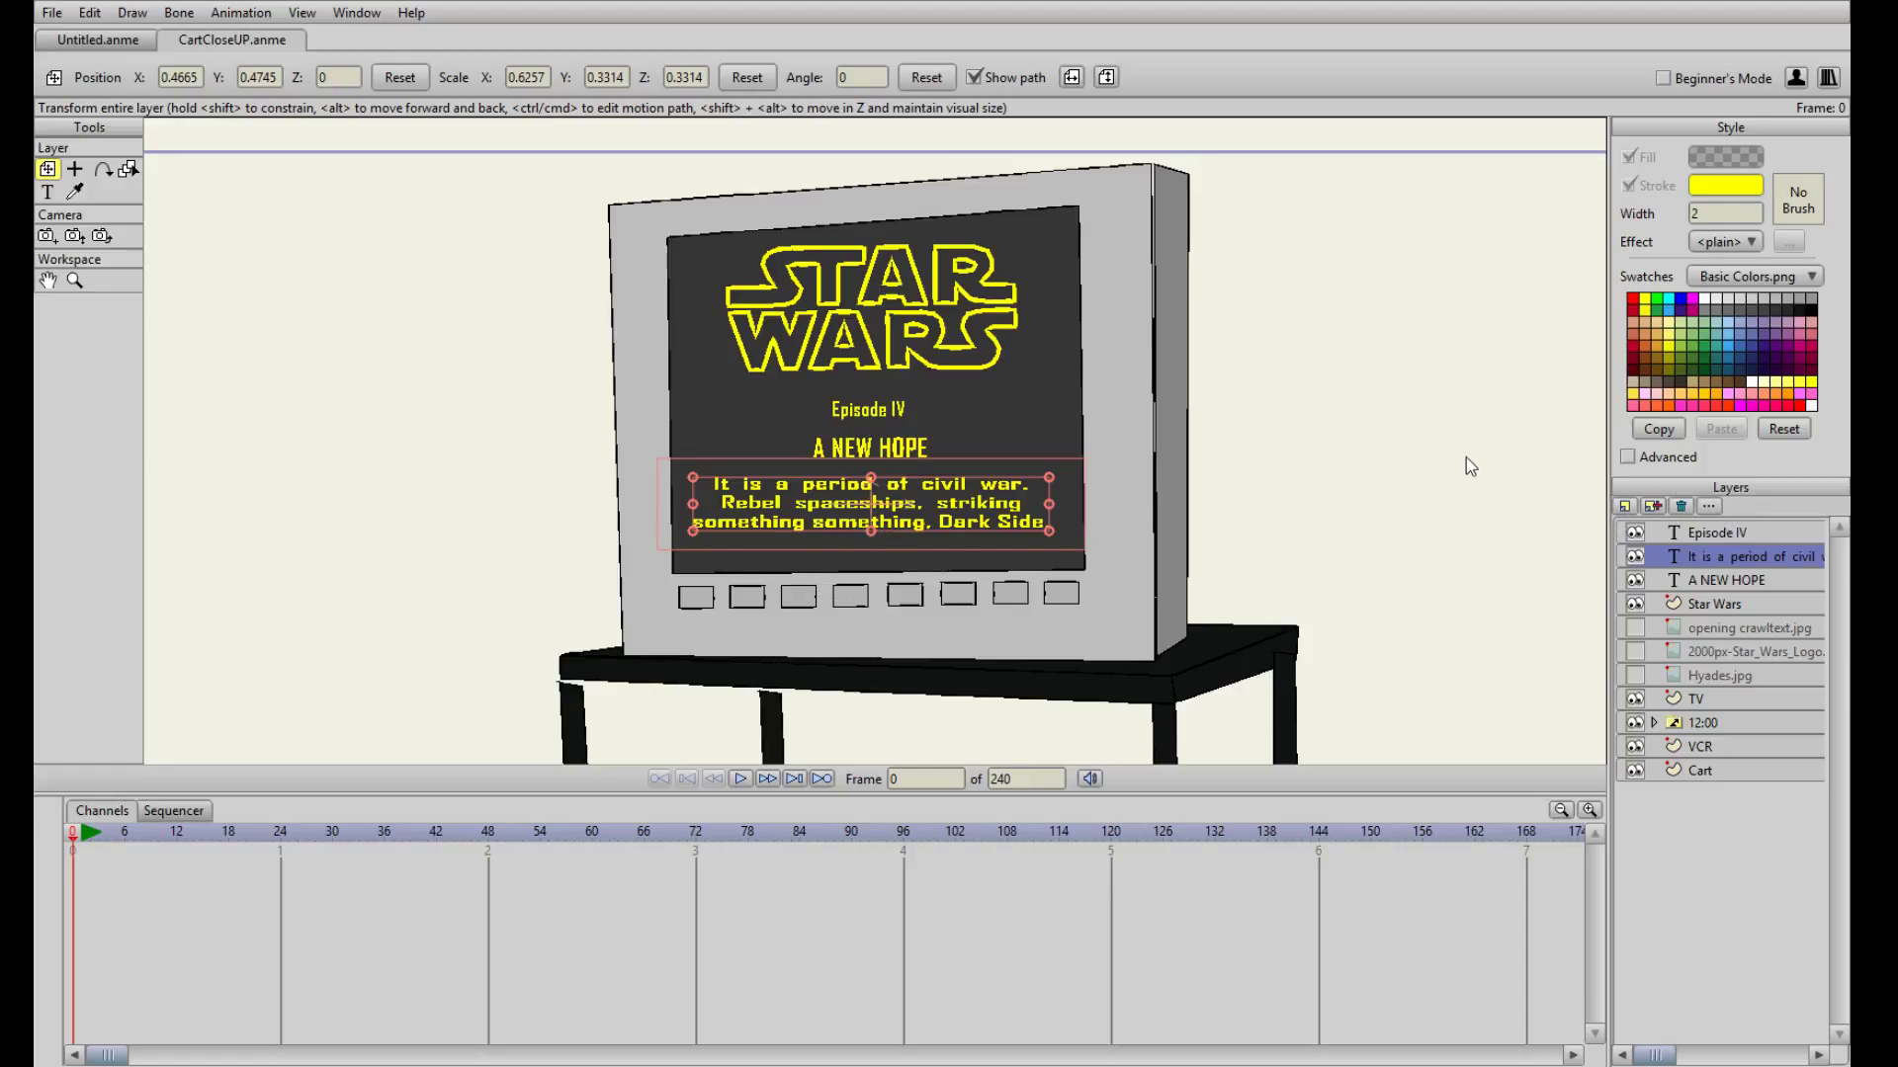
# - Loosen the crawl text's line spacing slightly and enlarge it to about 0.65 scale X and 0.345 scale Y
pyautogui.hotkey('ctrl', 'z')
pyautogui.hotkey('ctrl', 'z')
pyautogui.hotkey('ctrl', 'z')
pyautogui.hotkey('ctrl', 'z')
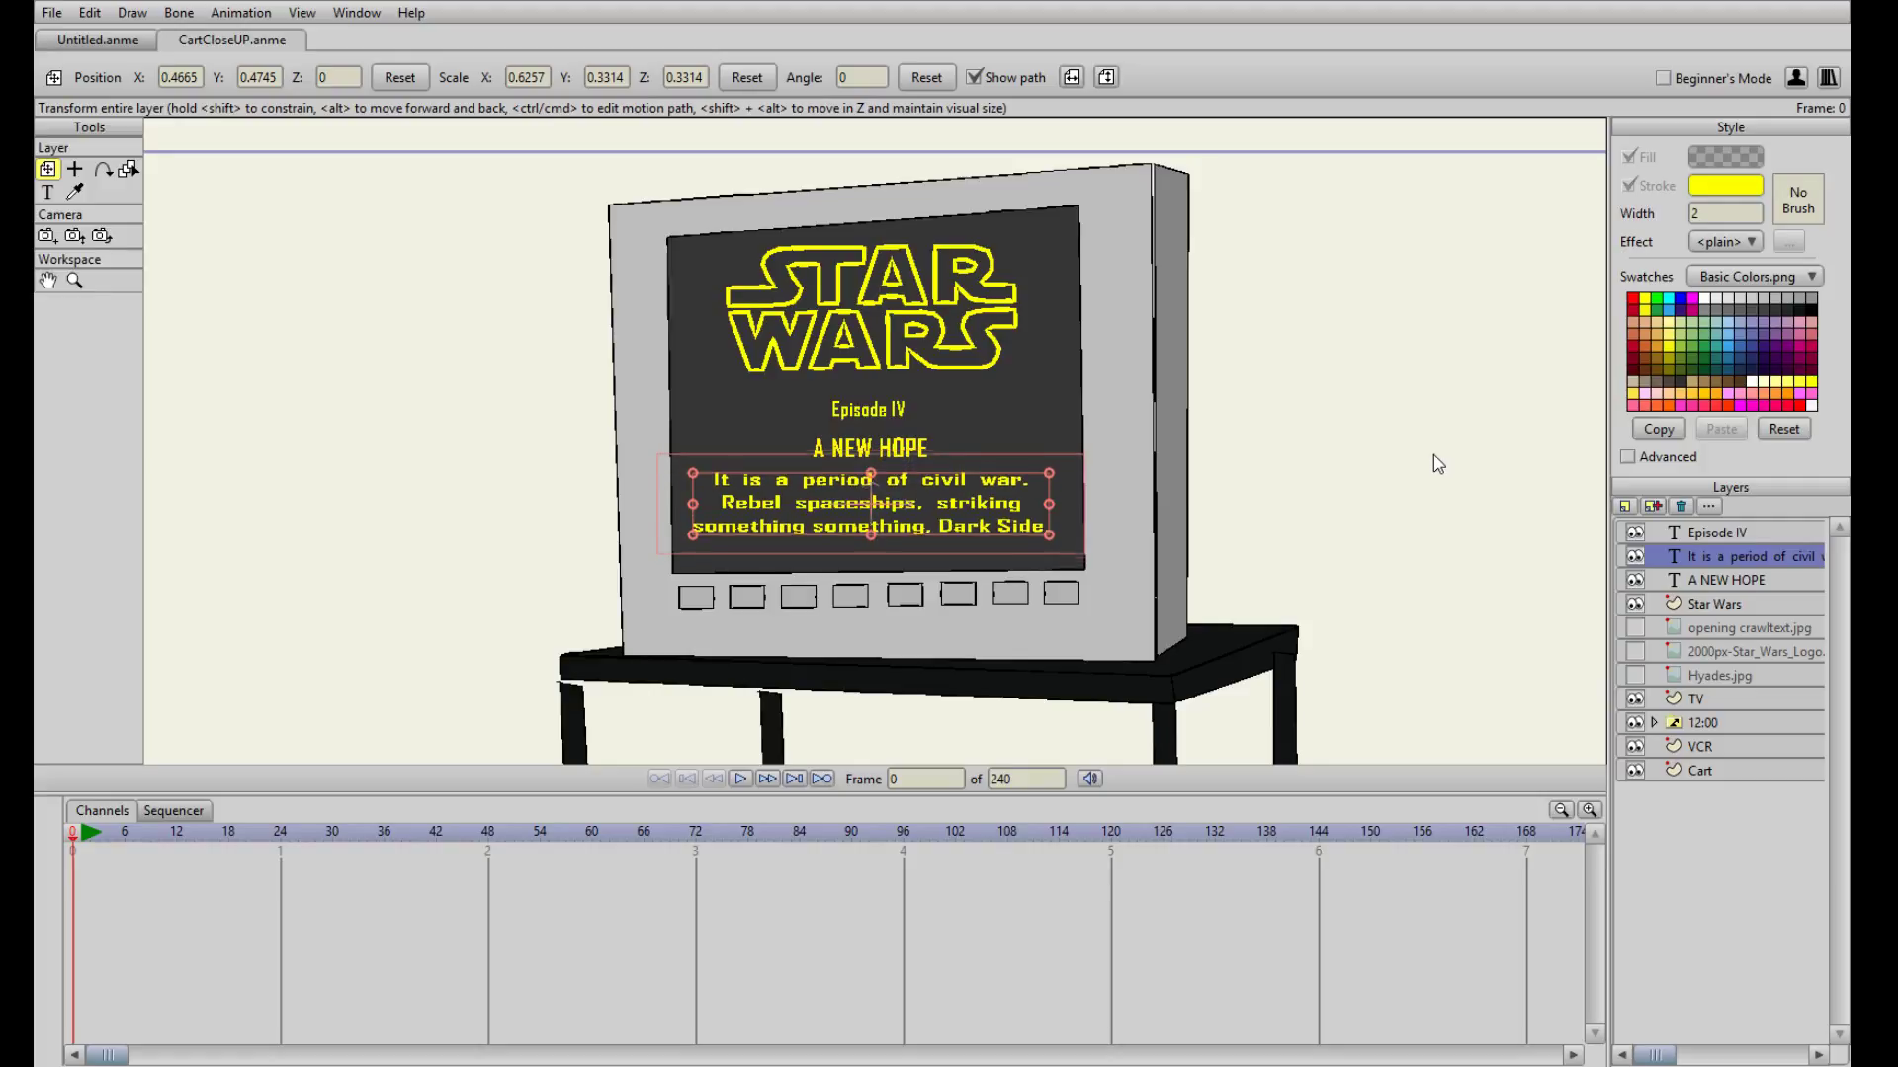
pyautogui.hotkey('ctrl', 'z')
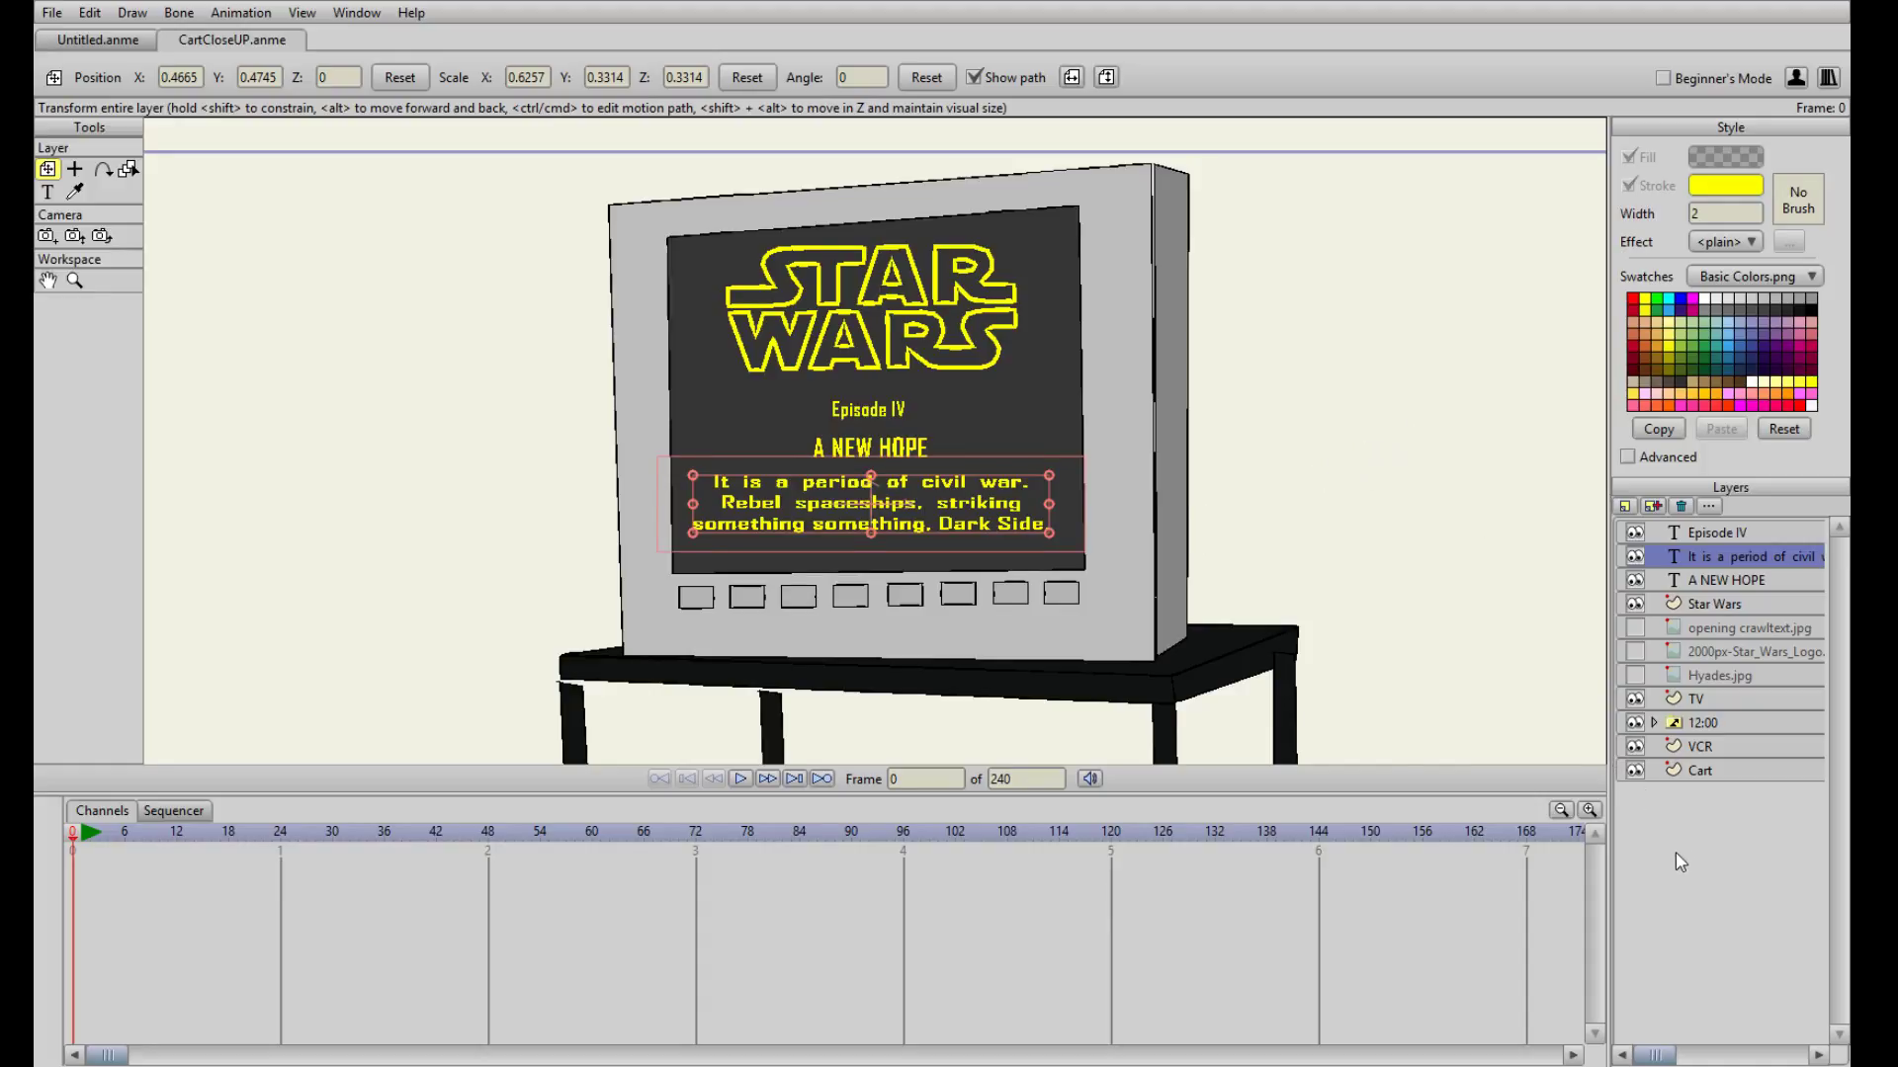
pyautogui.moveTo(1048, 532); pyautogui.dragTo(1053, 535)
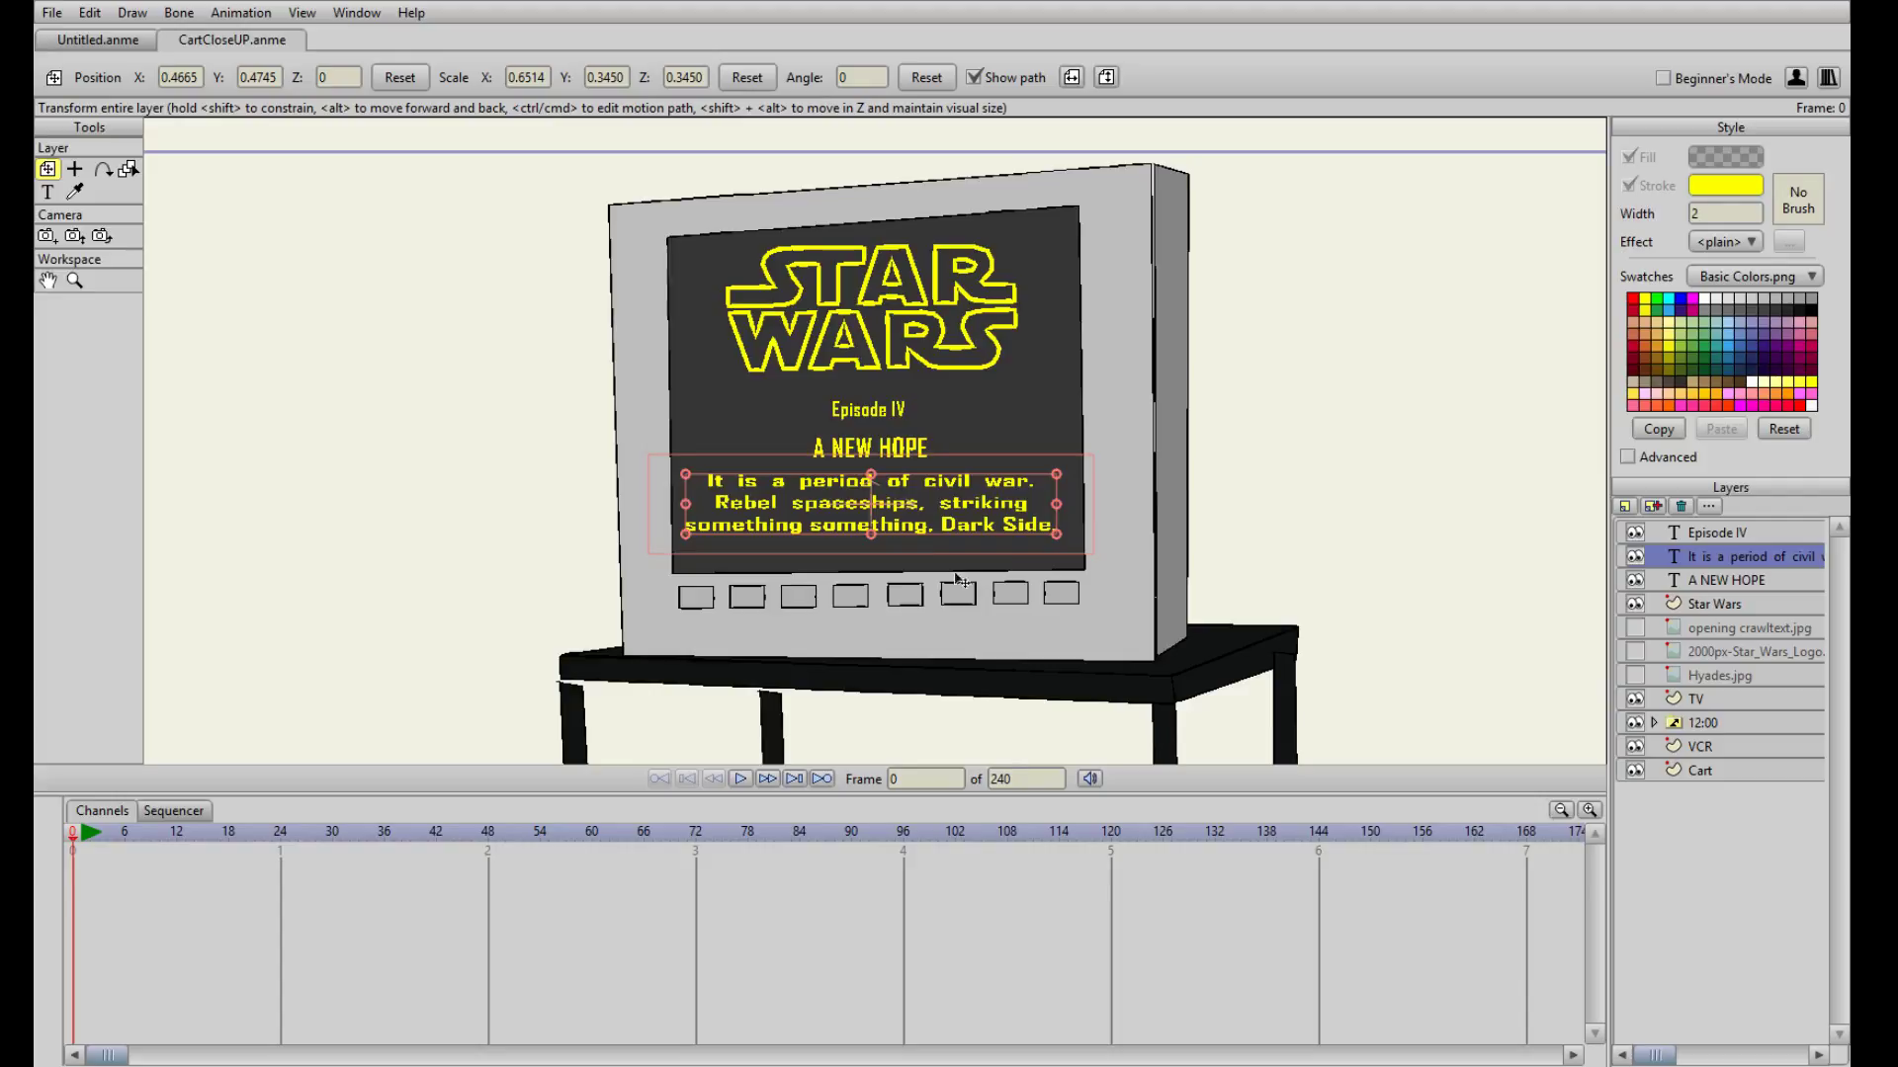
pyautogui.scroll(-1, 870, 413)
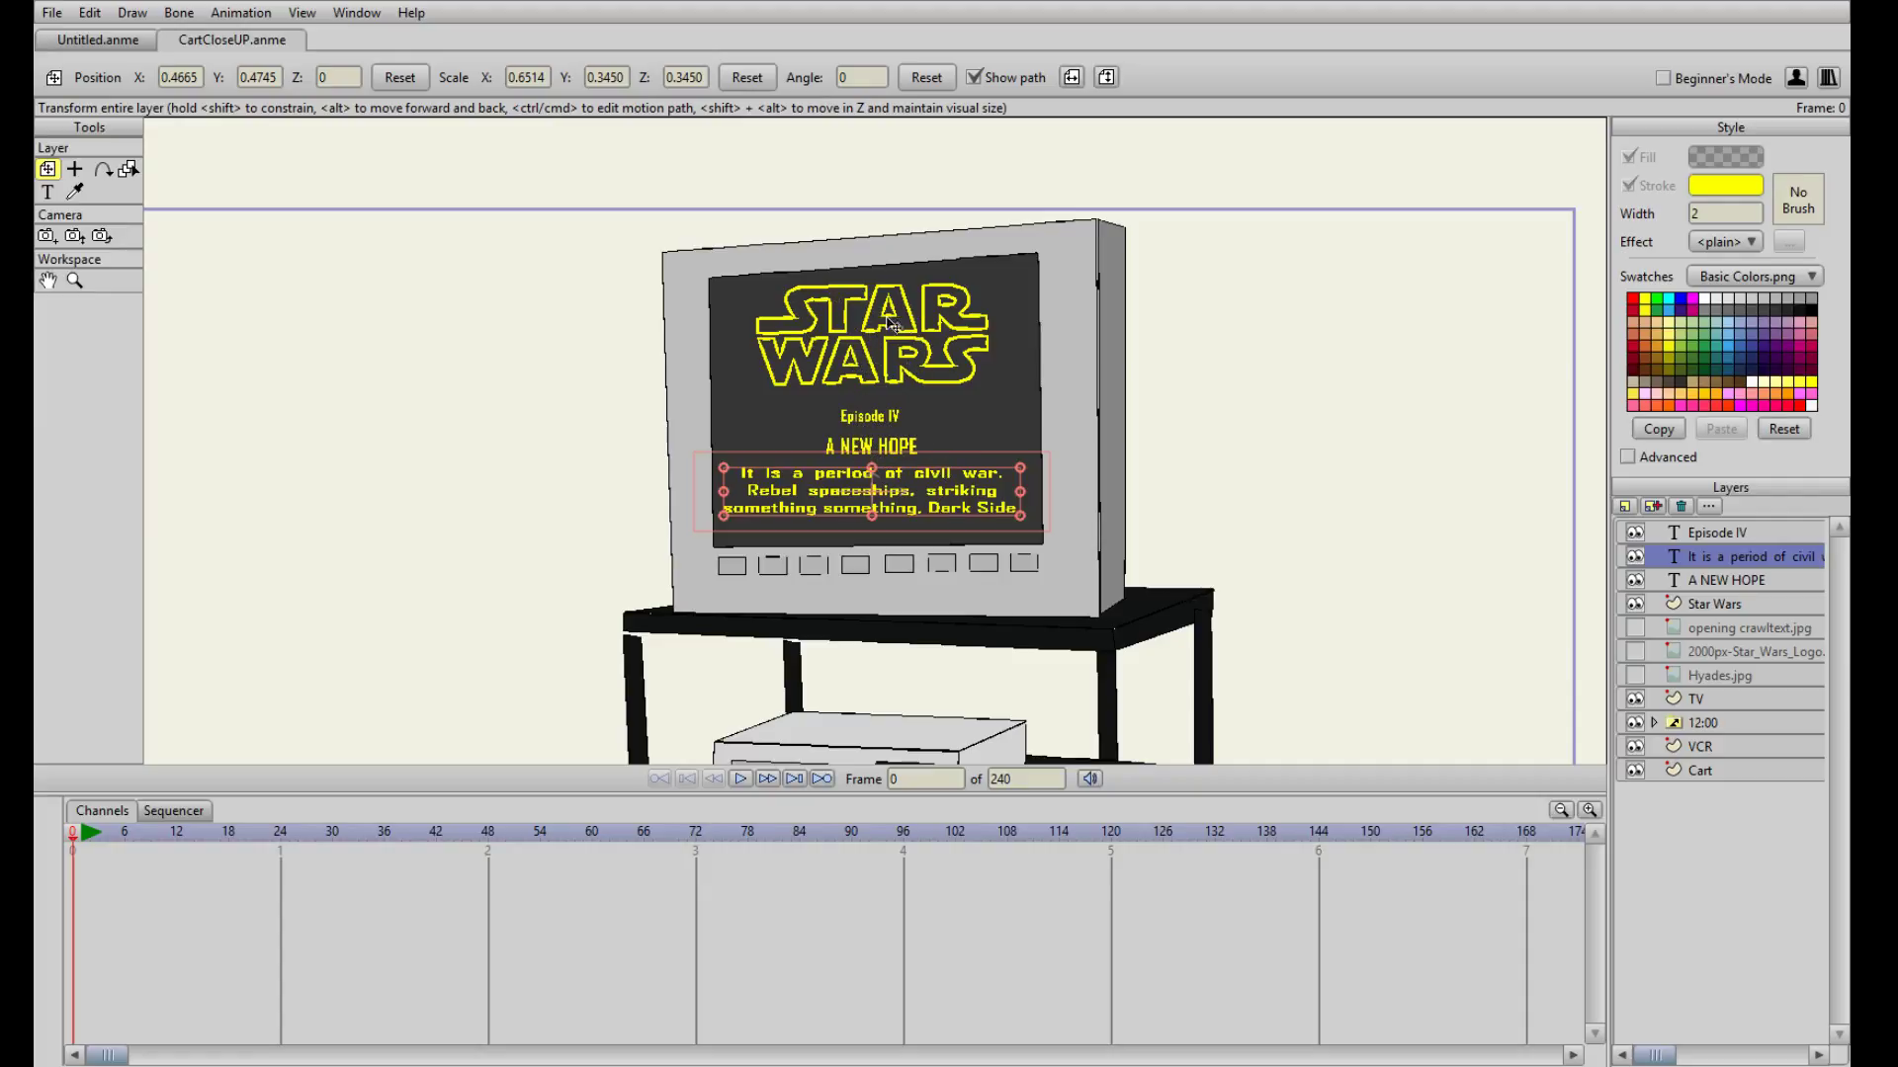
# - Add a vector layer named "Star Background" and place it directly below the Star Wars layer
pyautogui.click(1646, 532)
pyautogui.write('S')
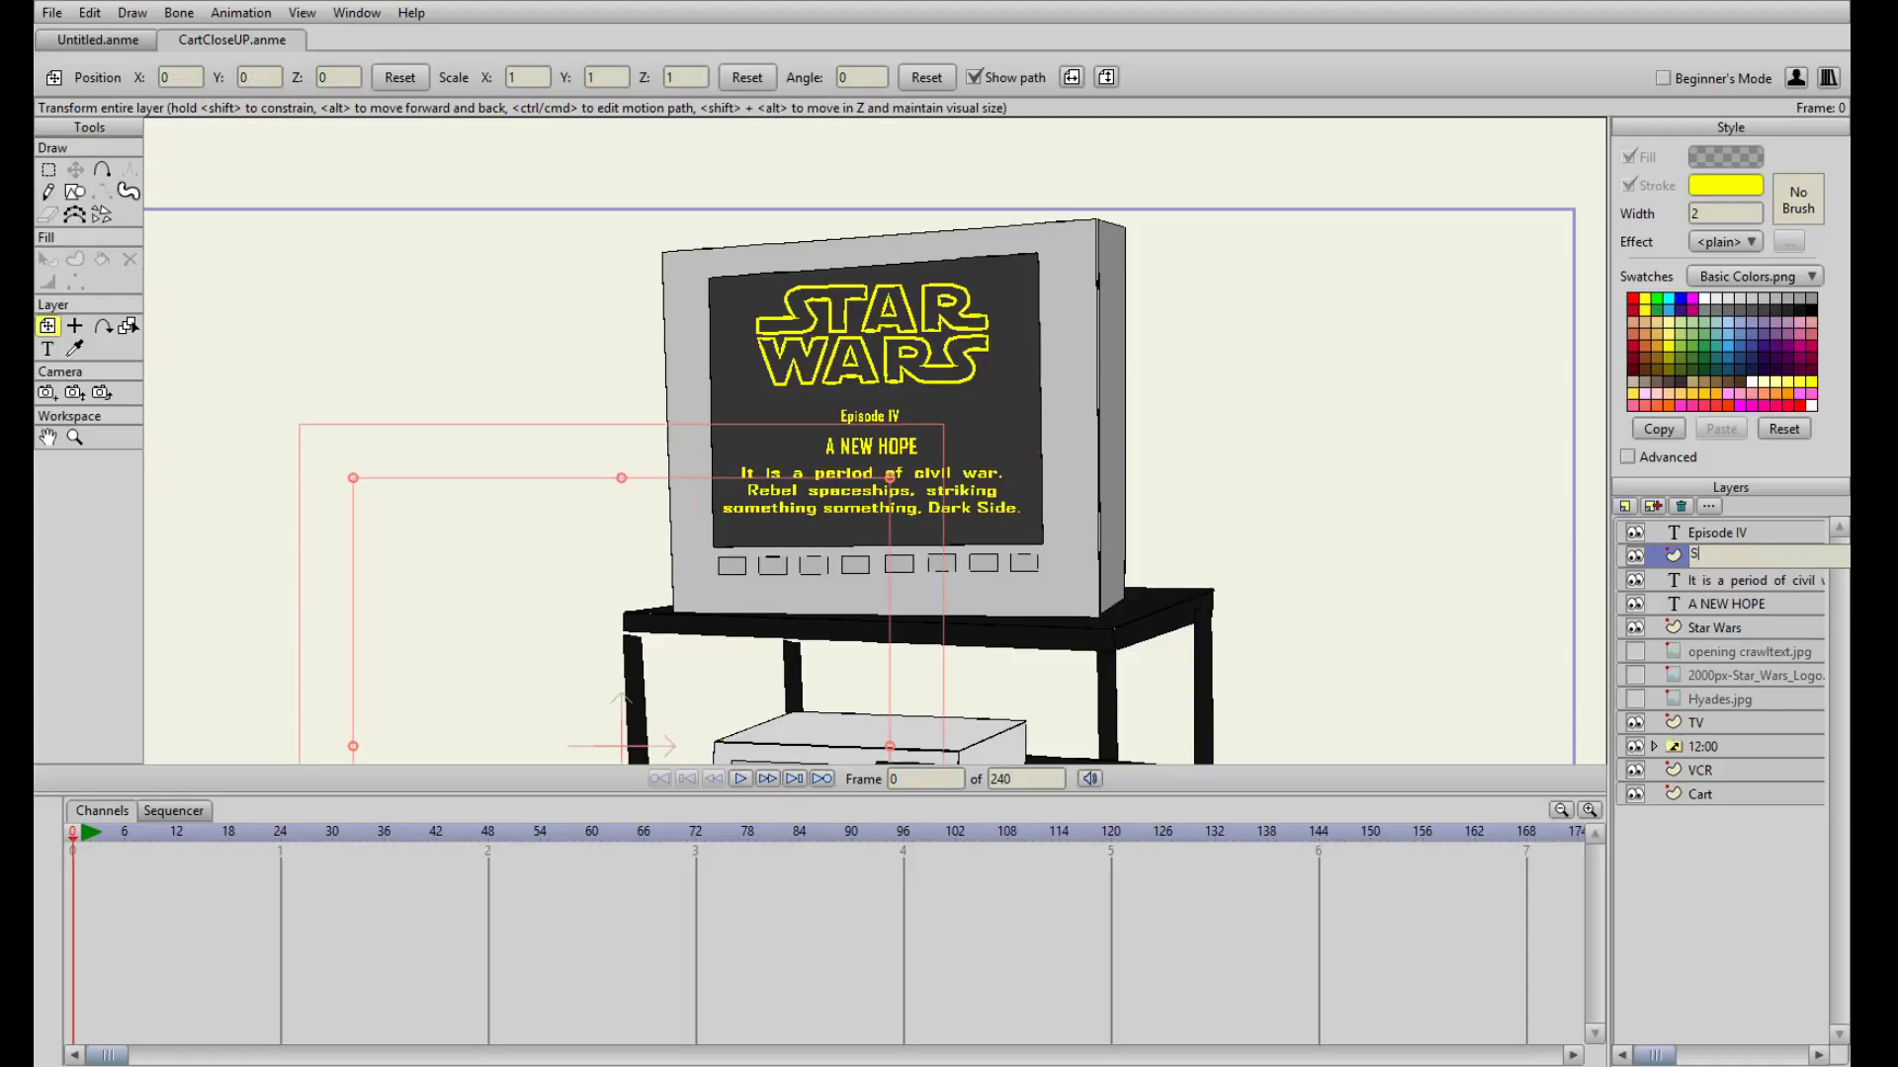
pyautogui.write('tar Background')
pyautogui.press('Return')
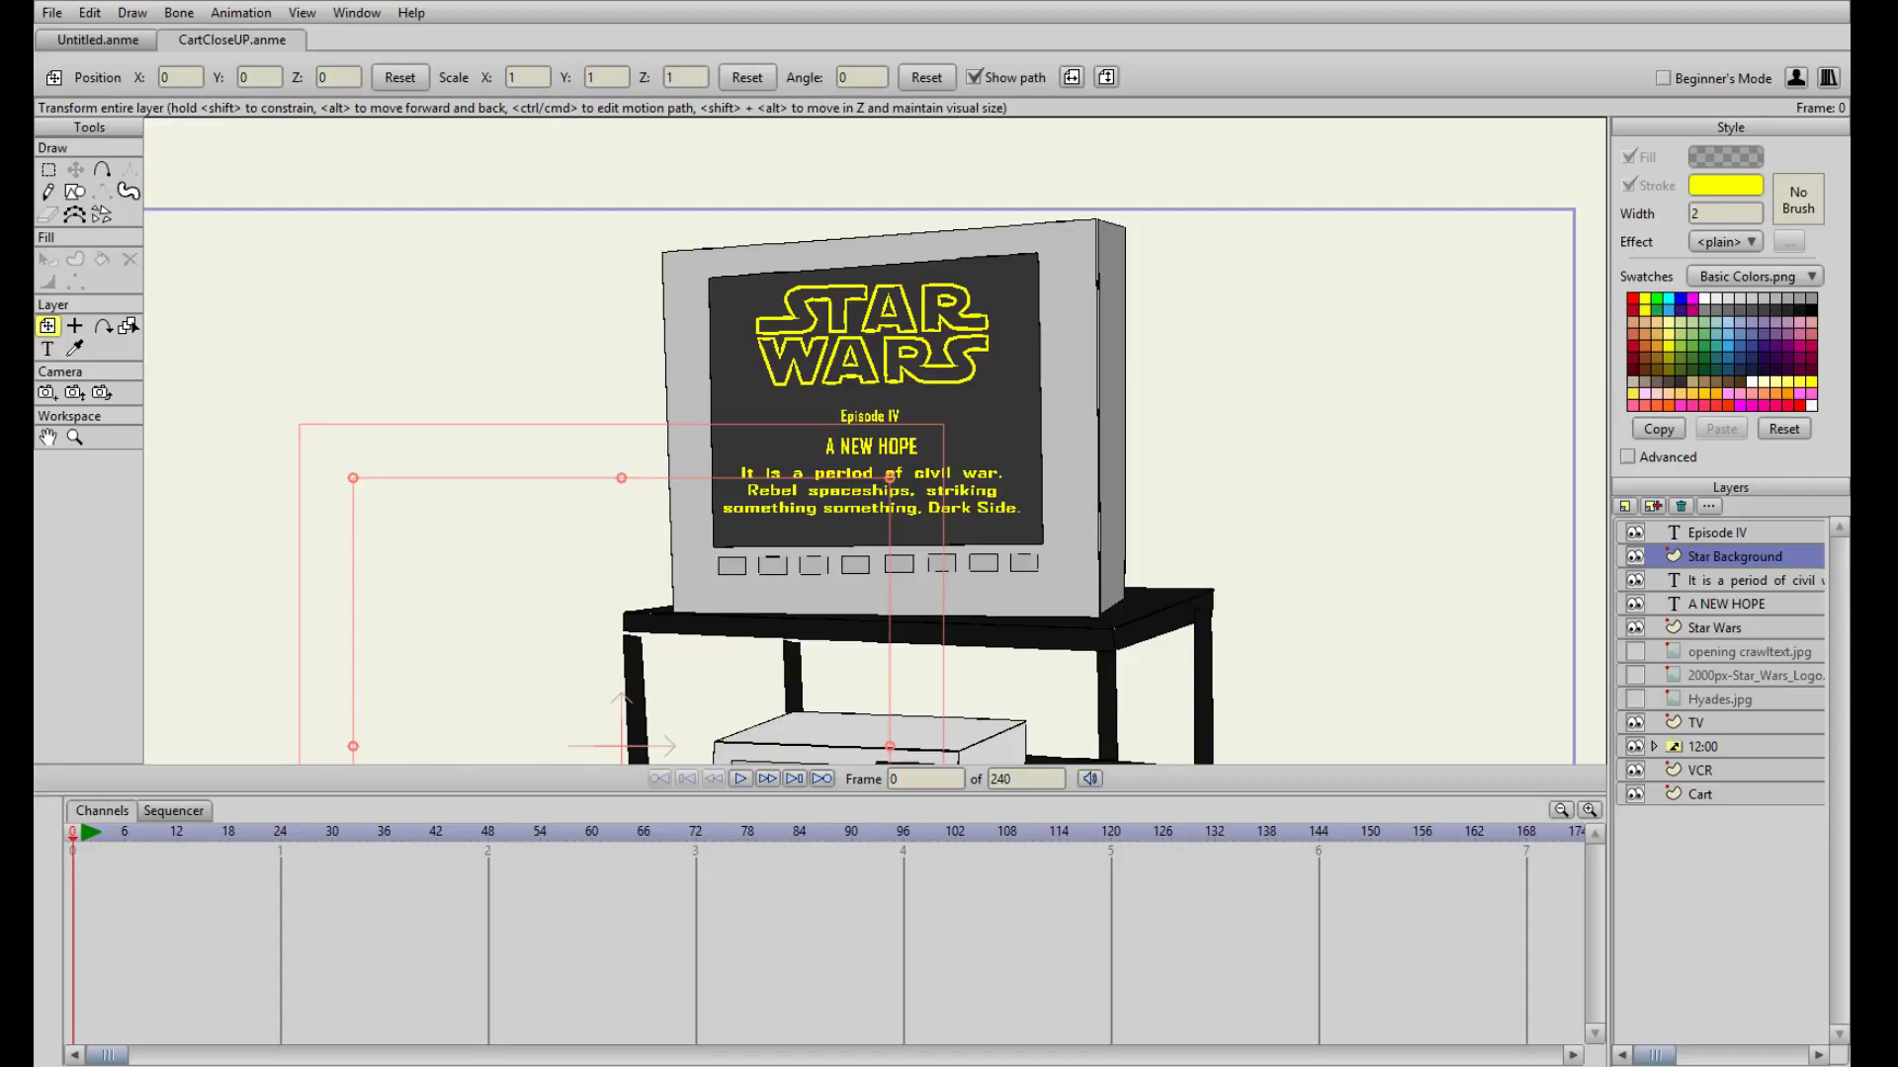
pyautogui.moveTo(1762, 568); pyautogui.dragTo(1749, 635)
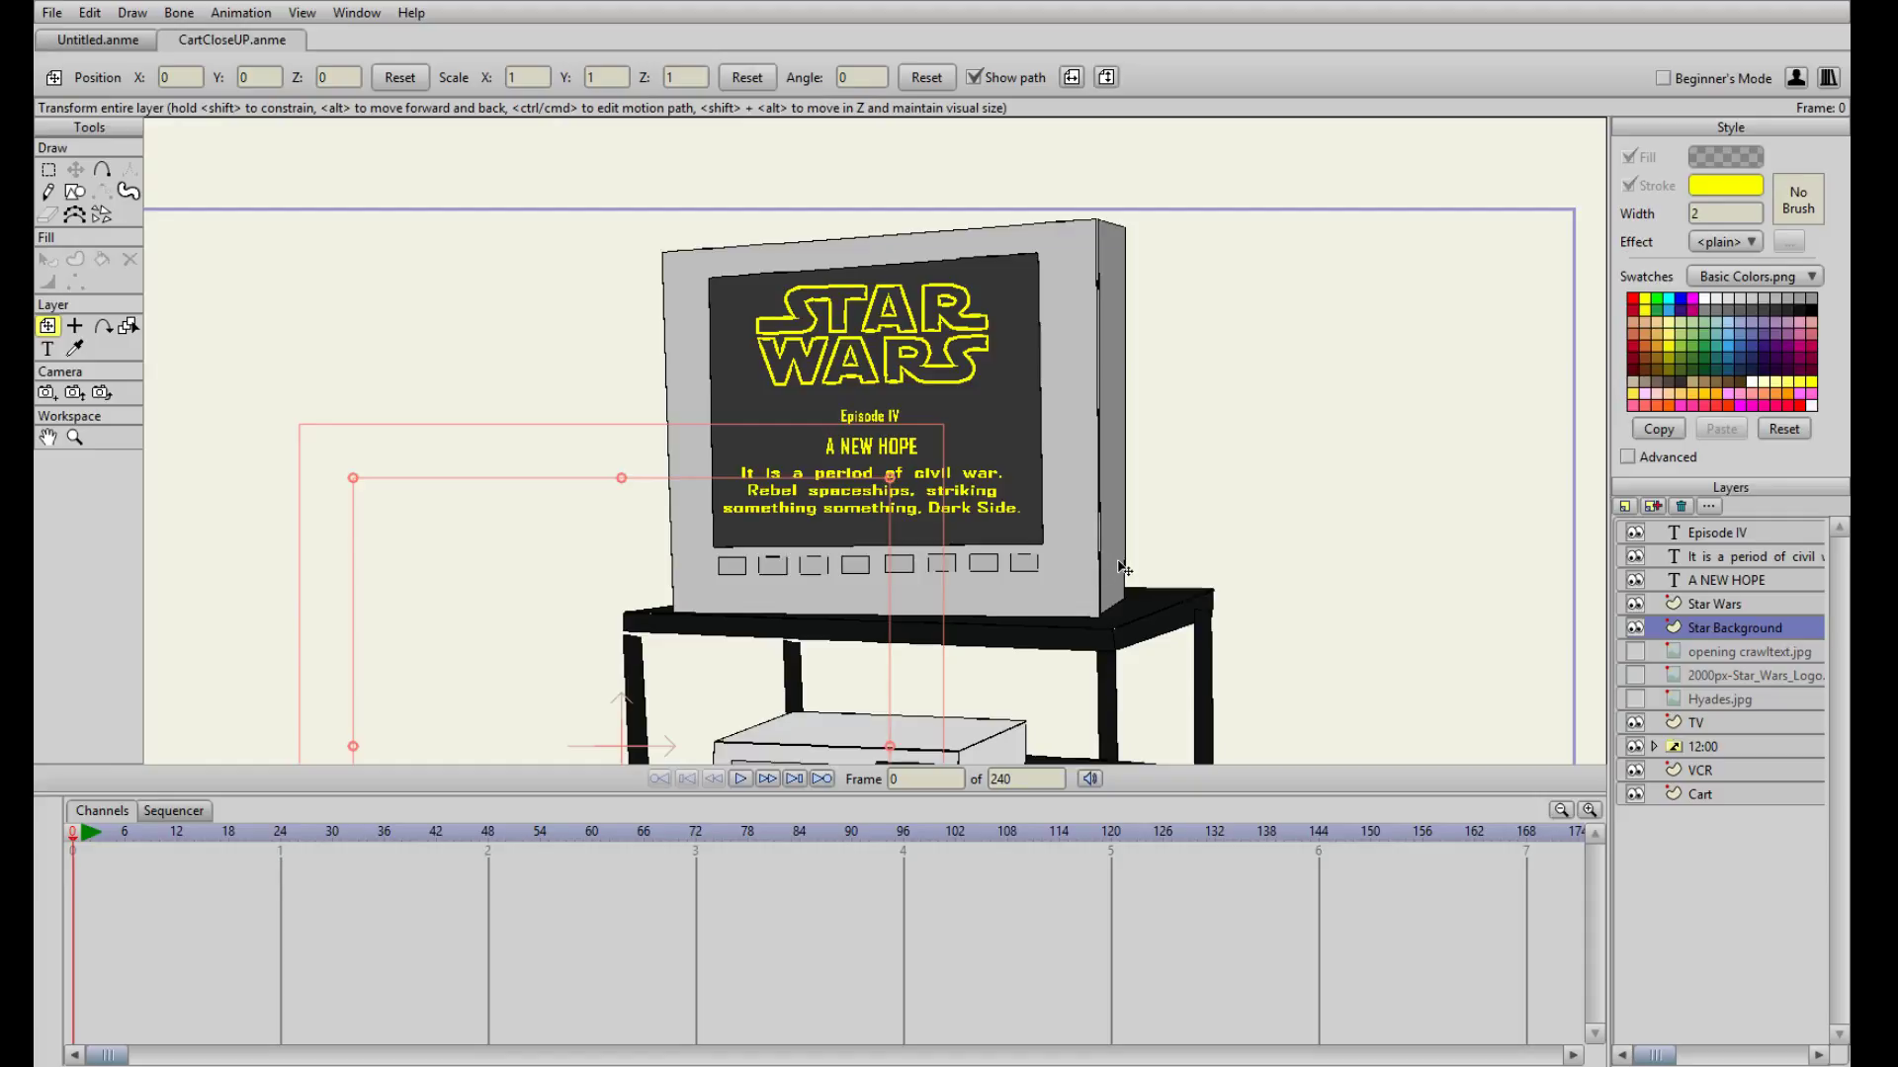
# - Pick up the dark grey fill and black stroke of width 1 from the TV layer's screen shape, and reselect the Star Background layer
pyautogui.scroll(1, 727, 361)
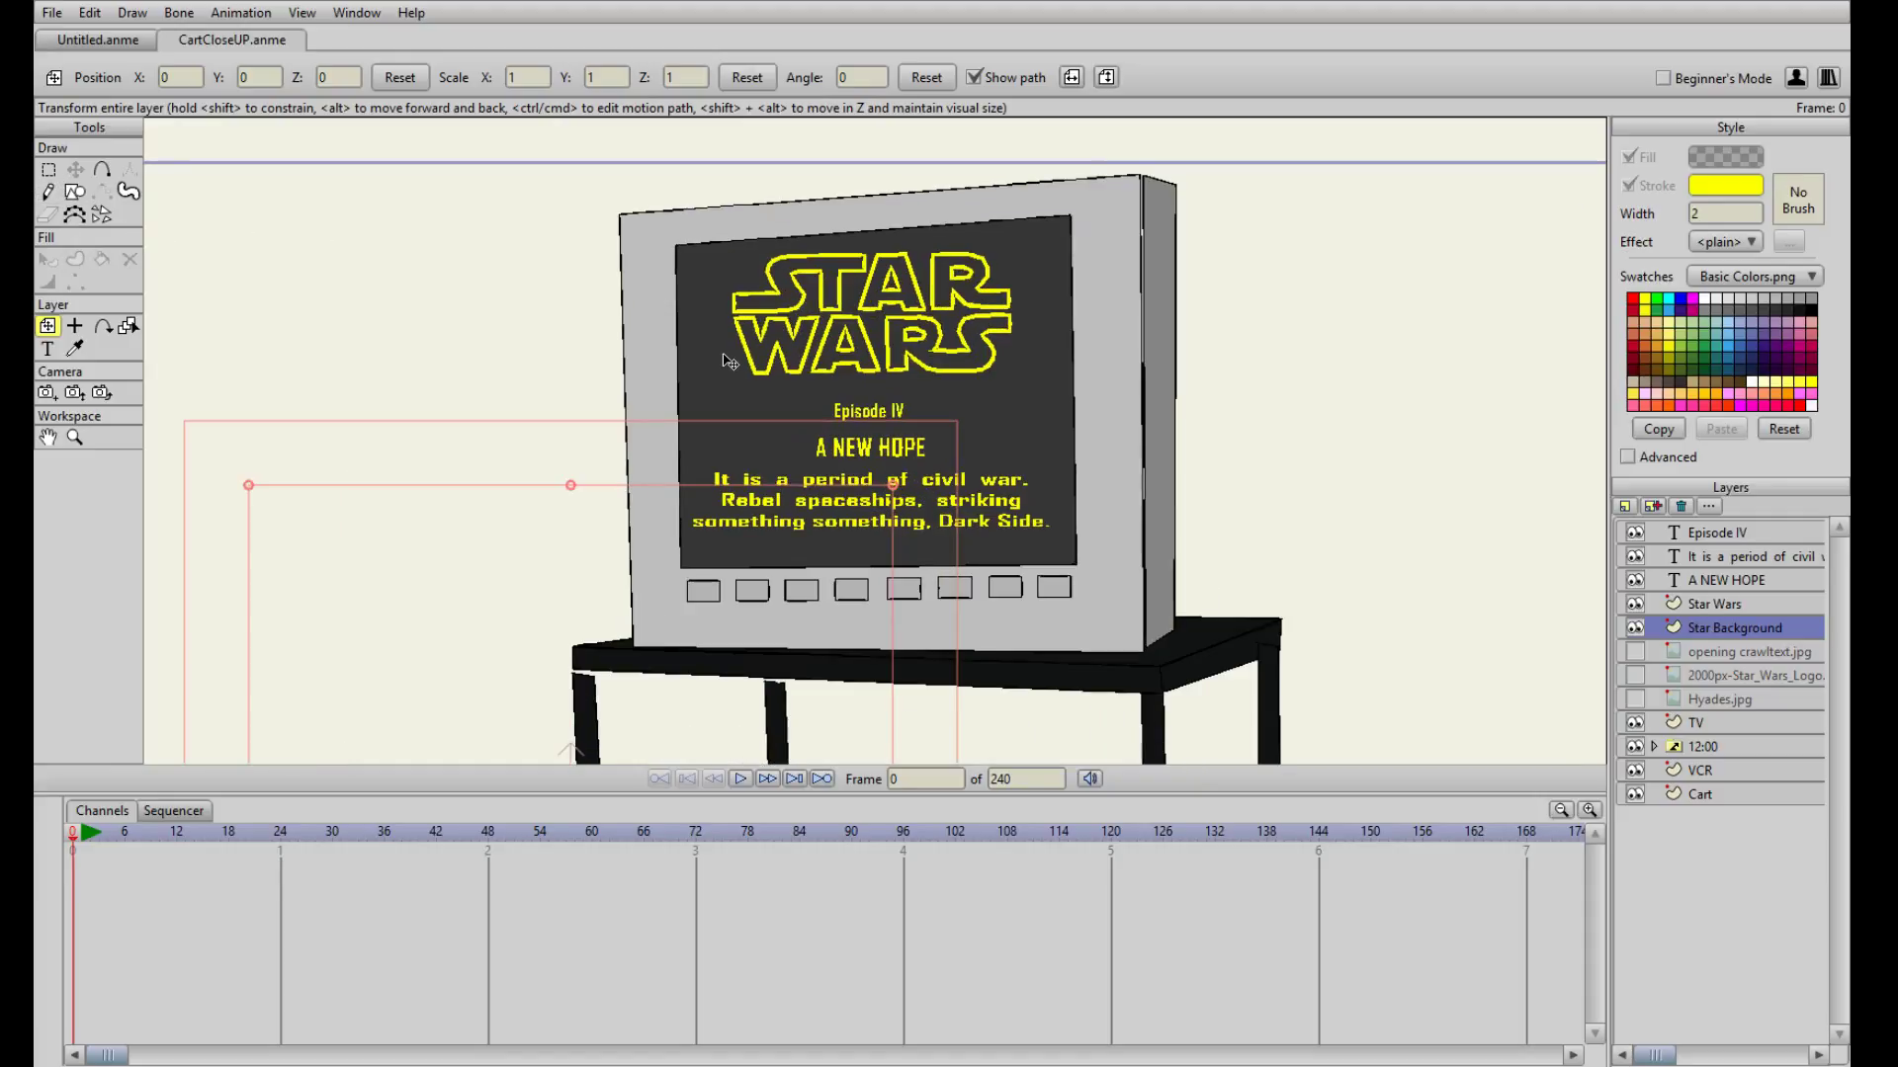
pyautogui.click(1706, 794)
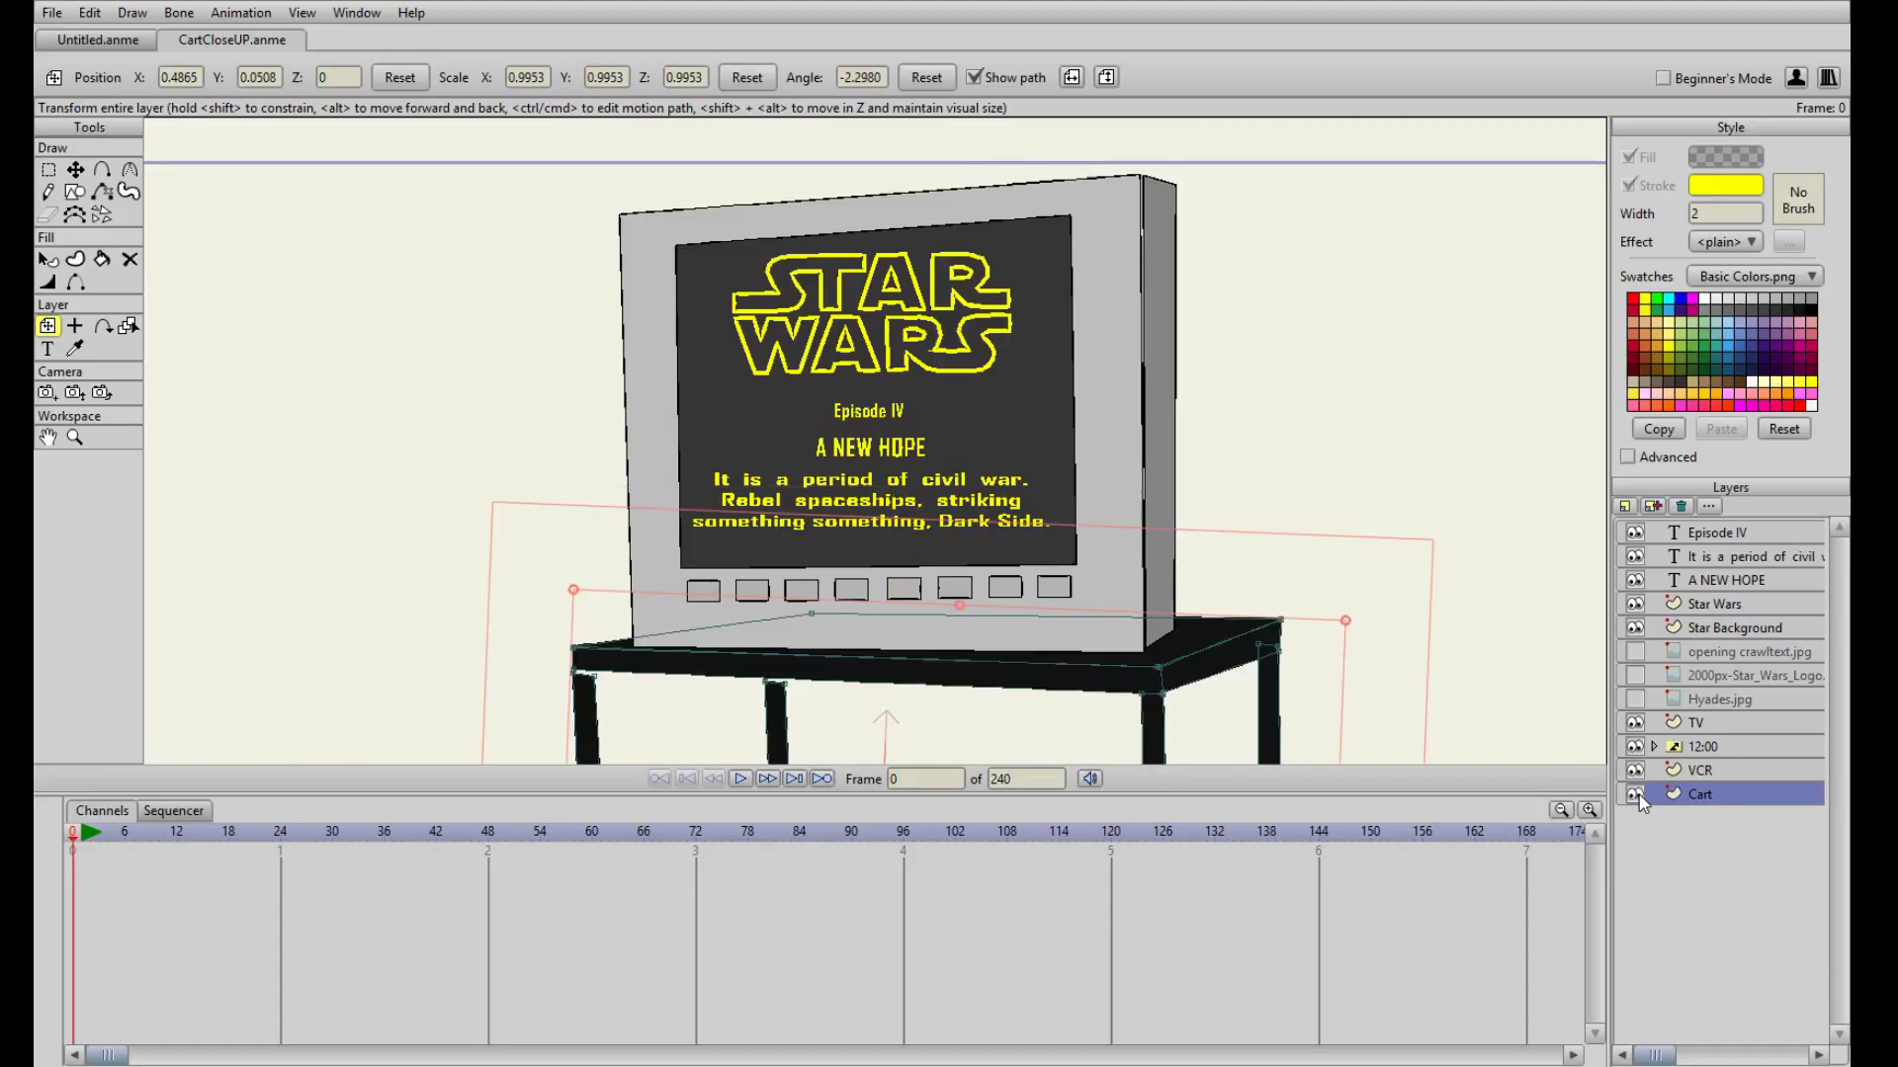
pyautogui.click(1641, 722)
pyautogui.click(1720, 722)
pyautogui.click(47, 259)
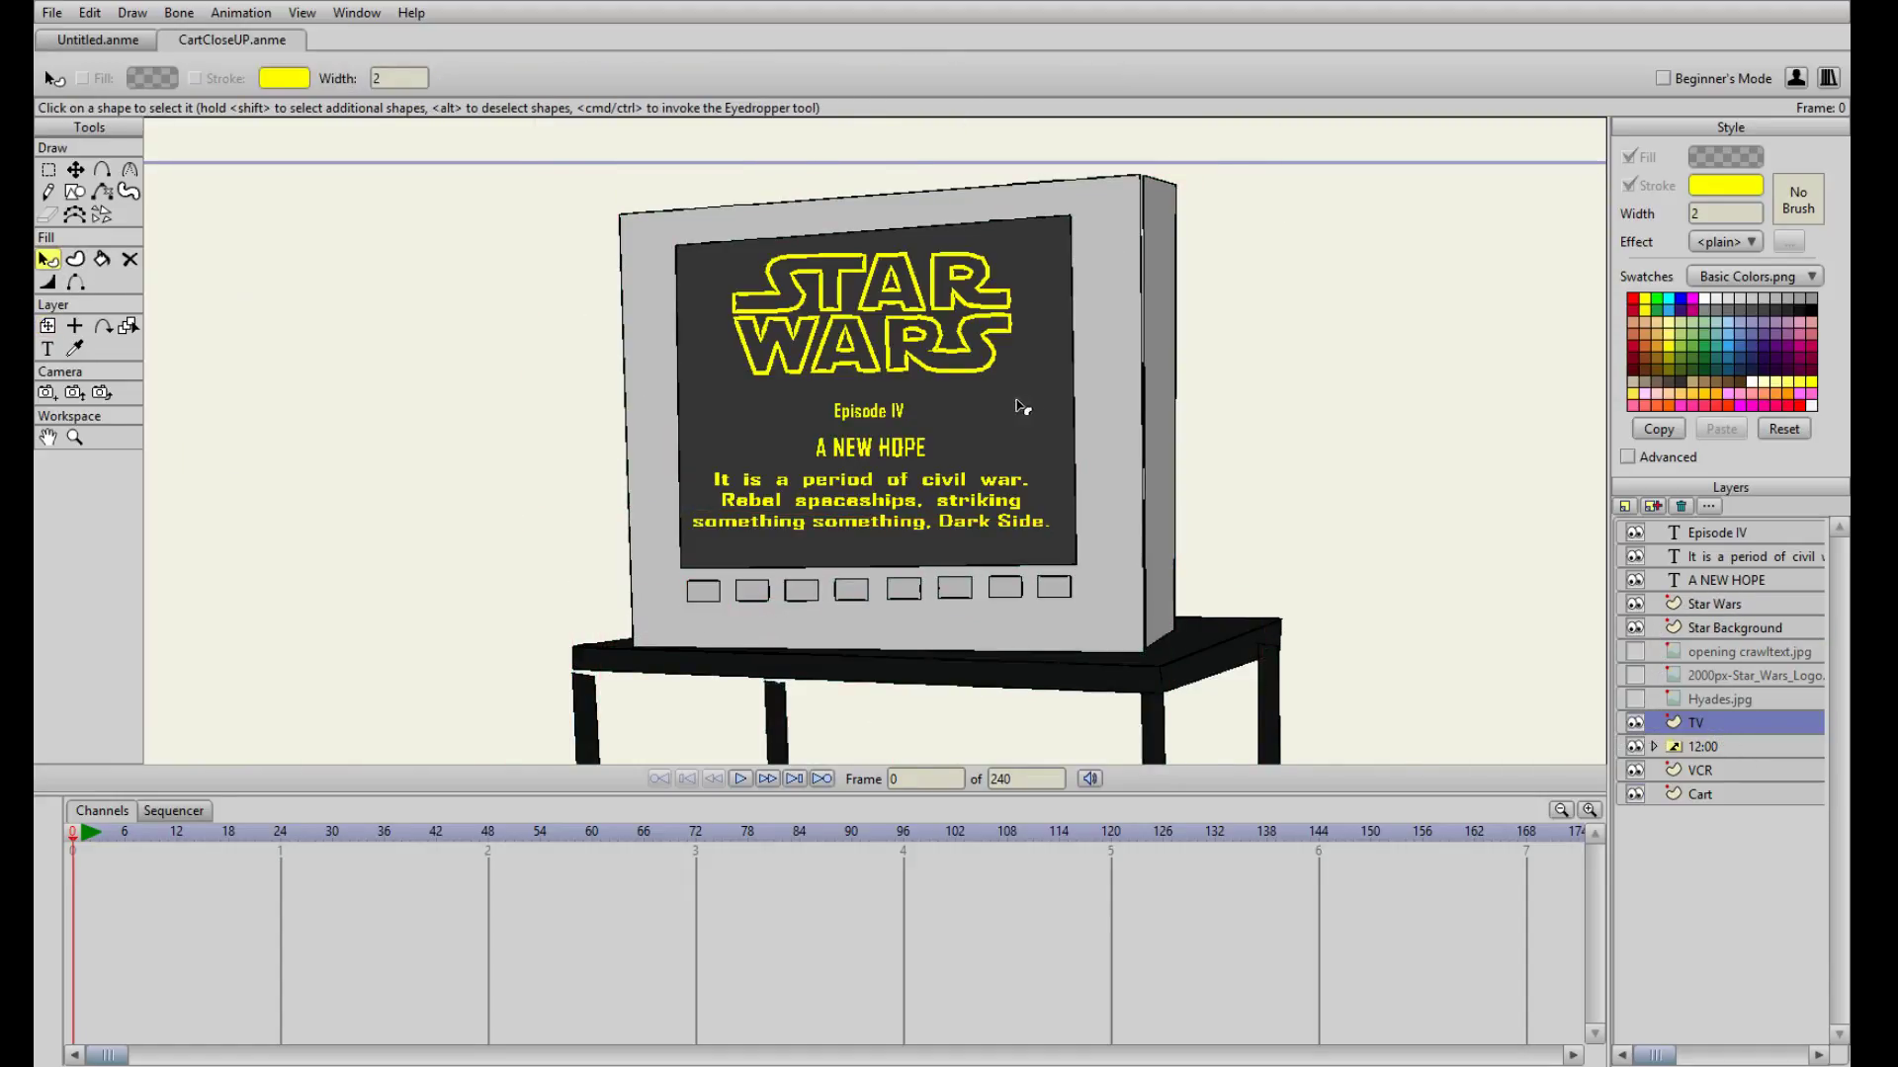
pyautogui.click(1050, 407)
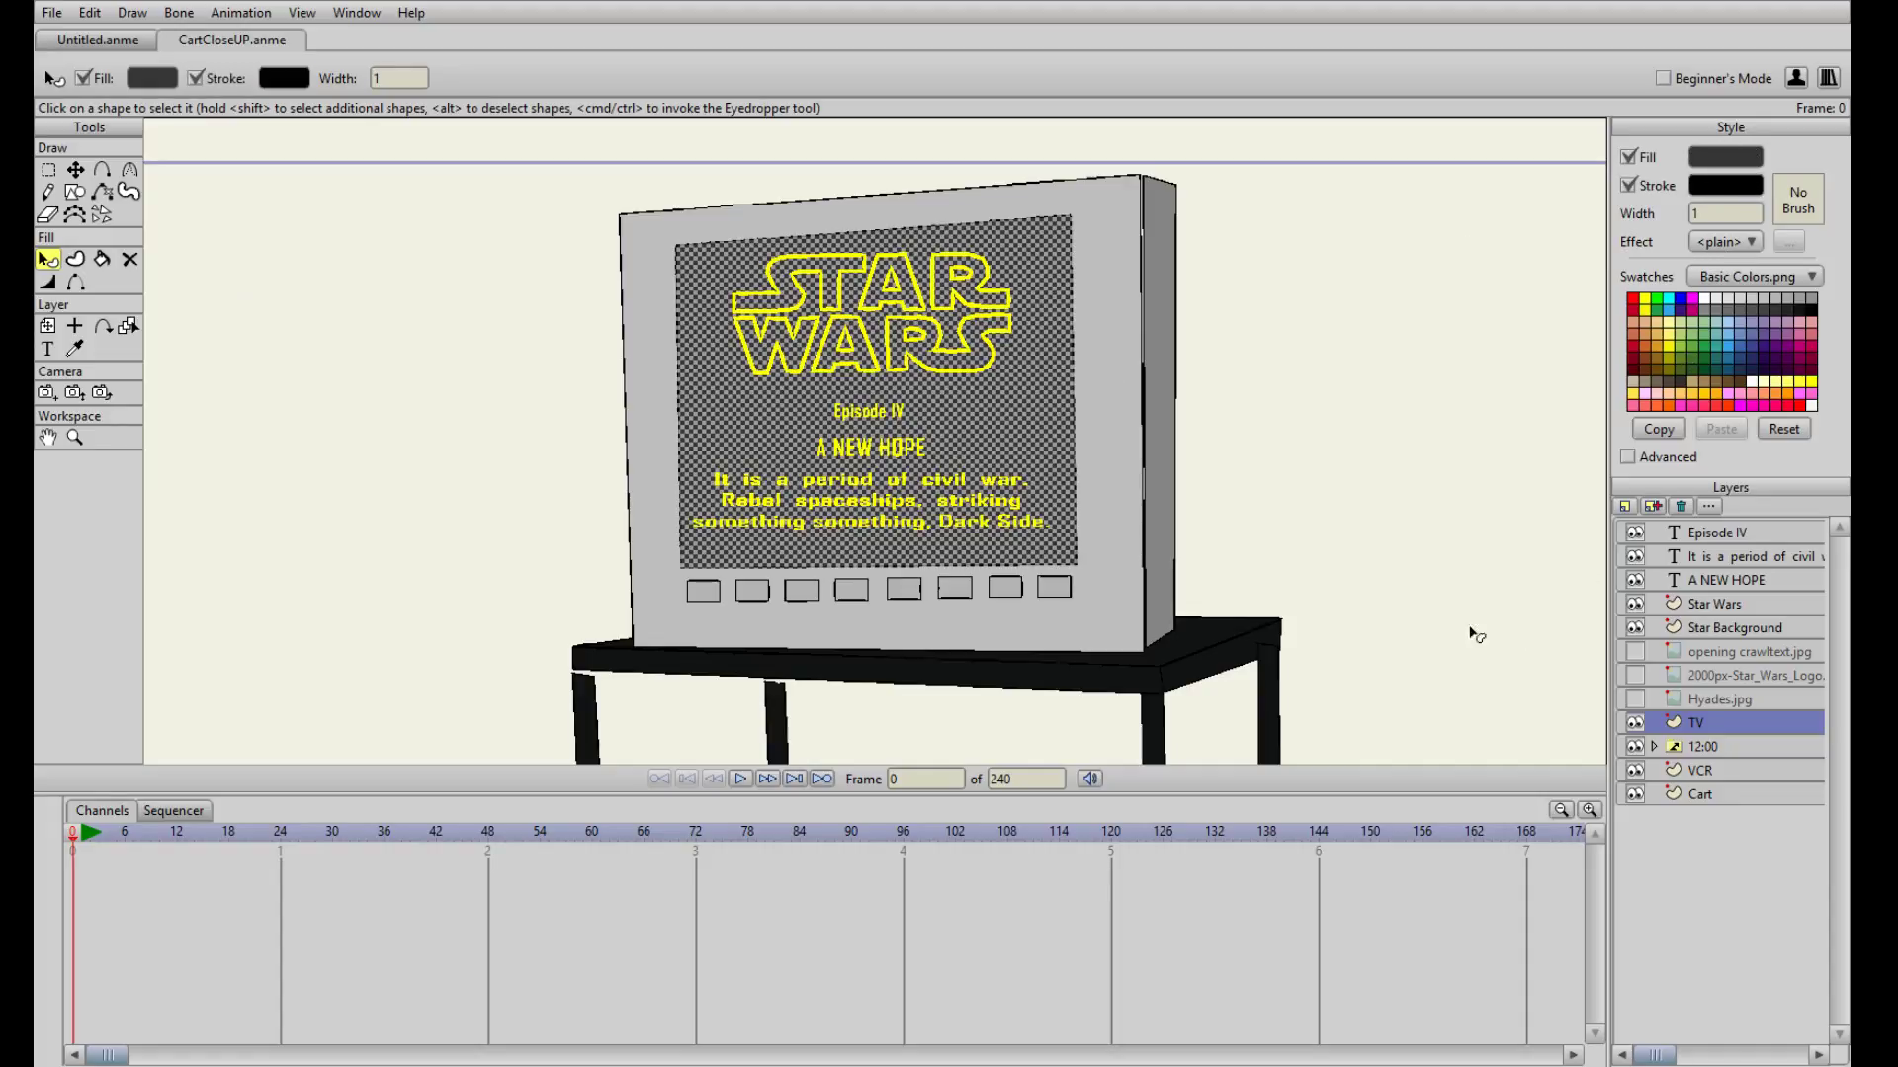
pyautogui.click(1709, 159)
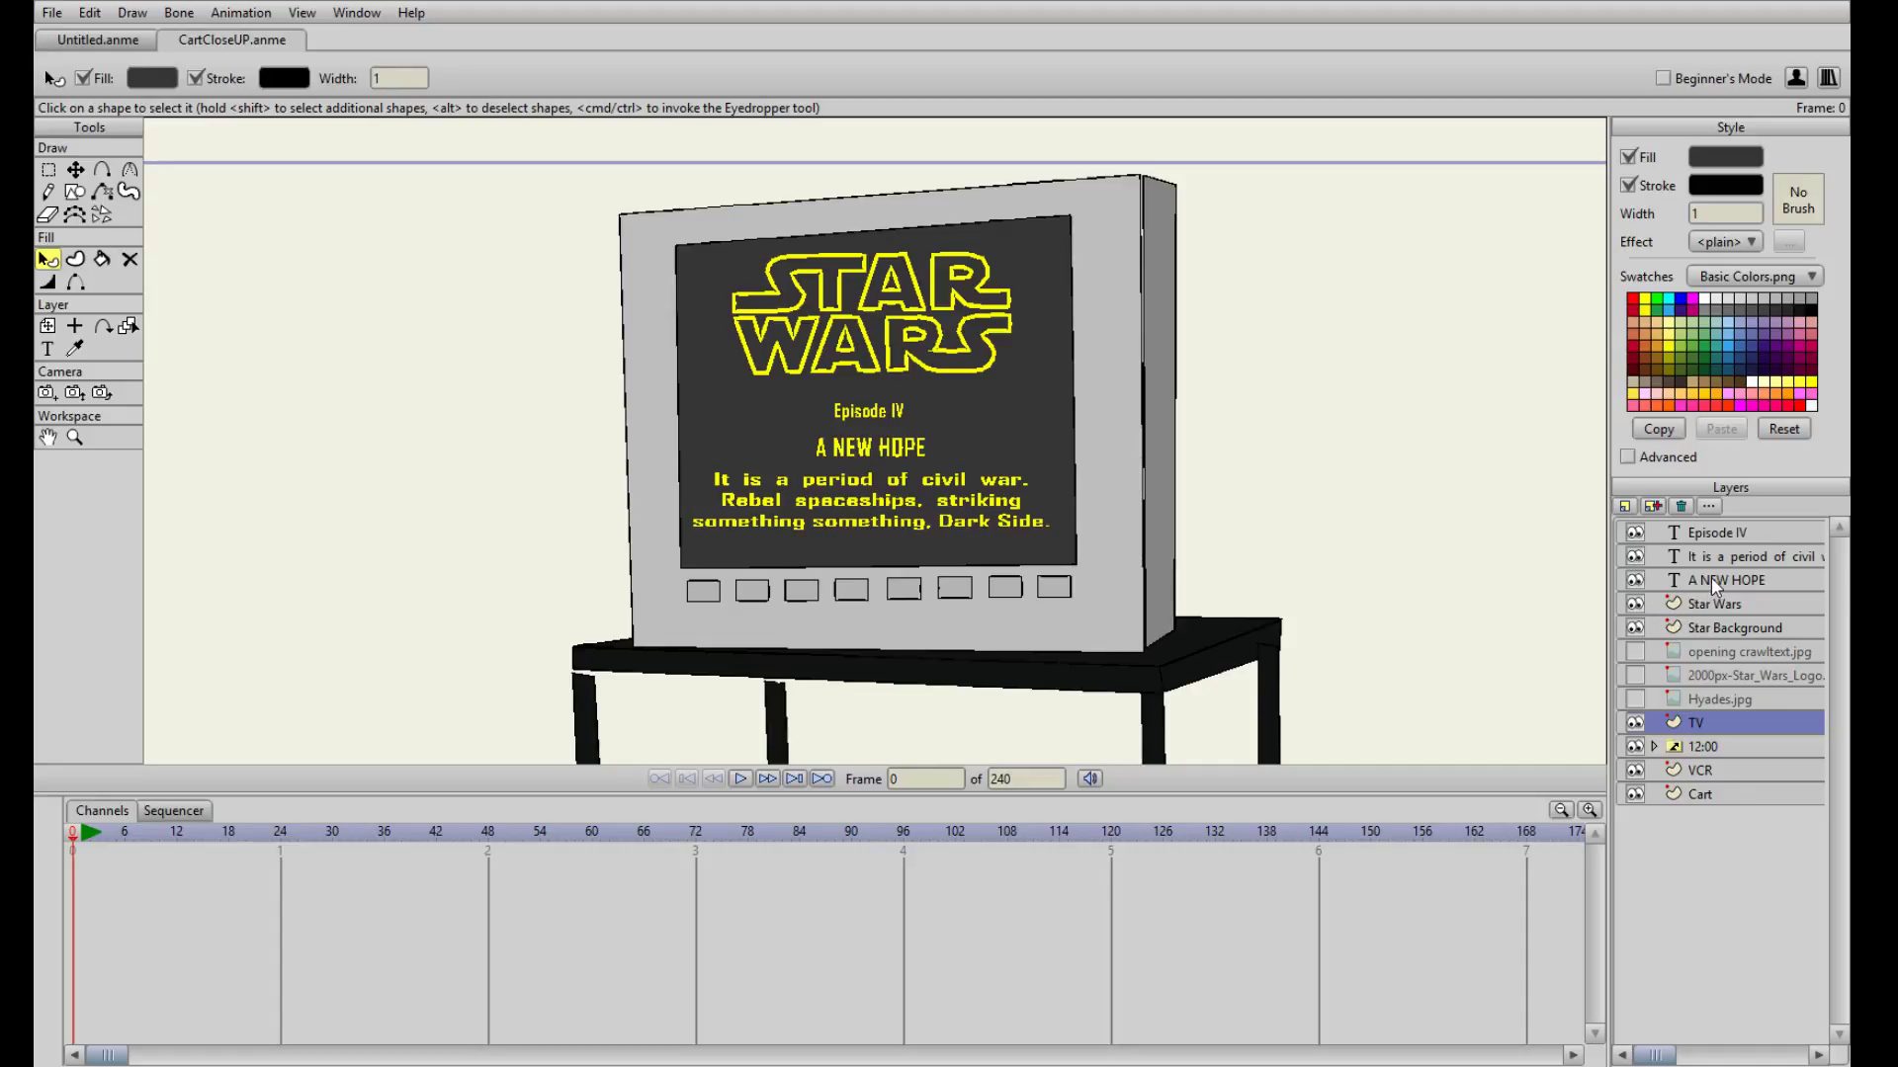
pyautogui.click(1716, 606)
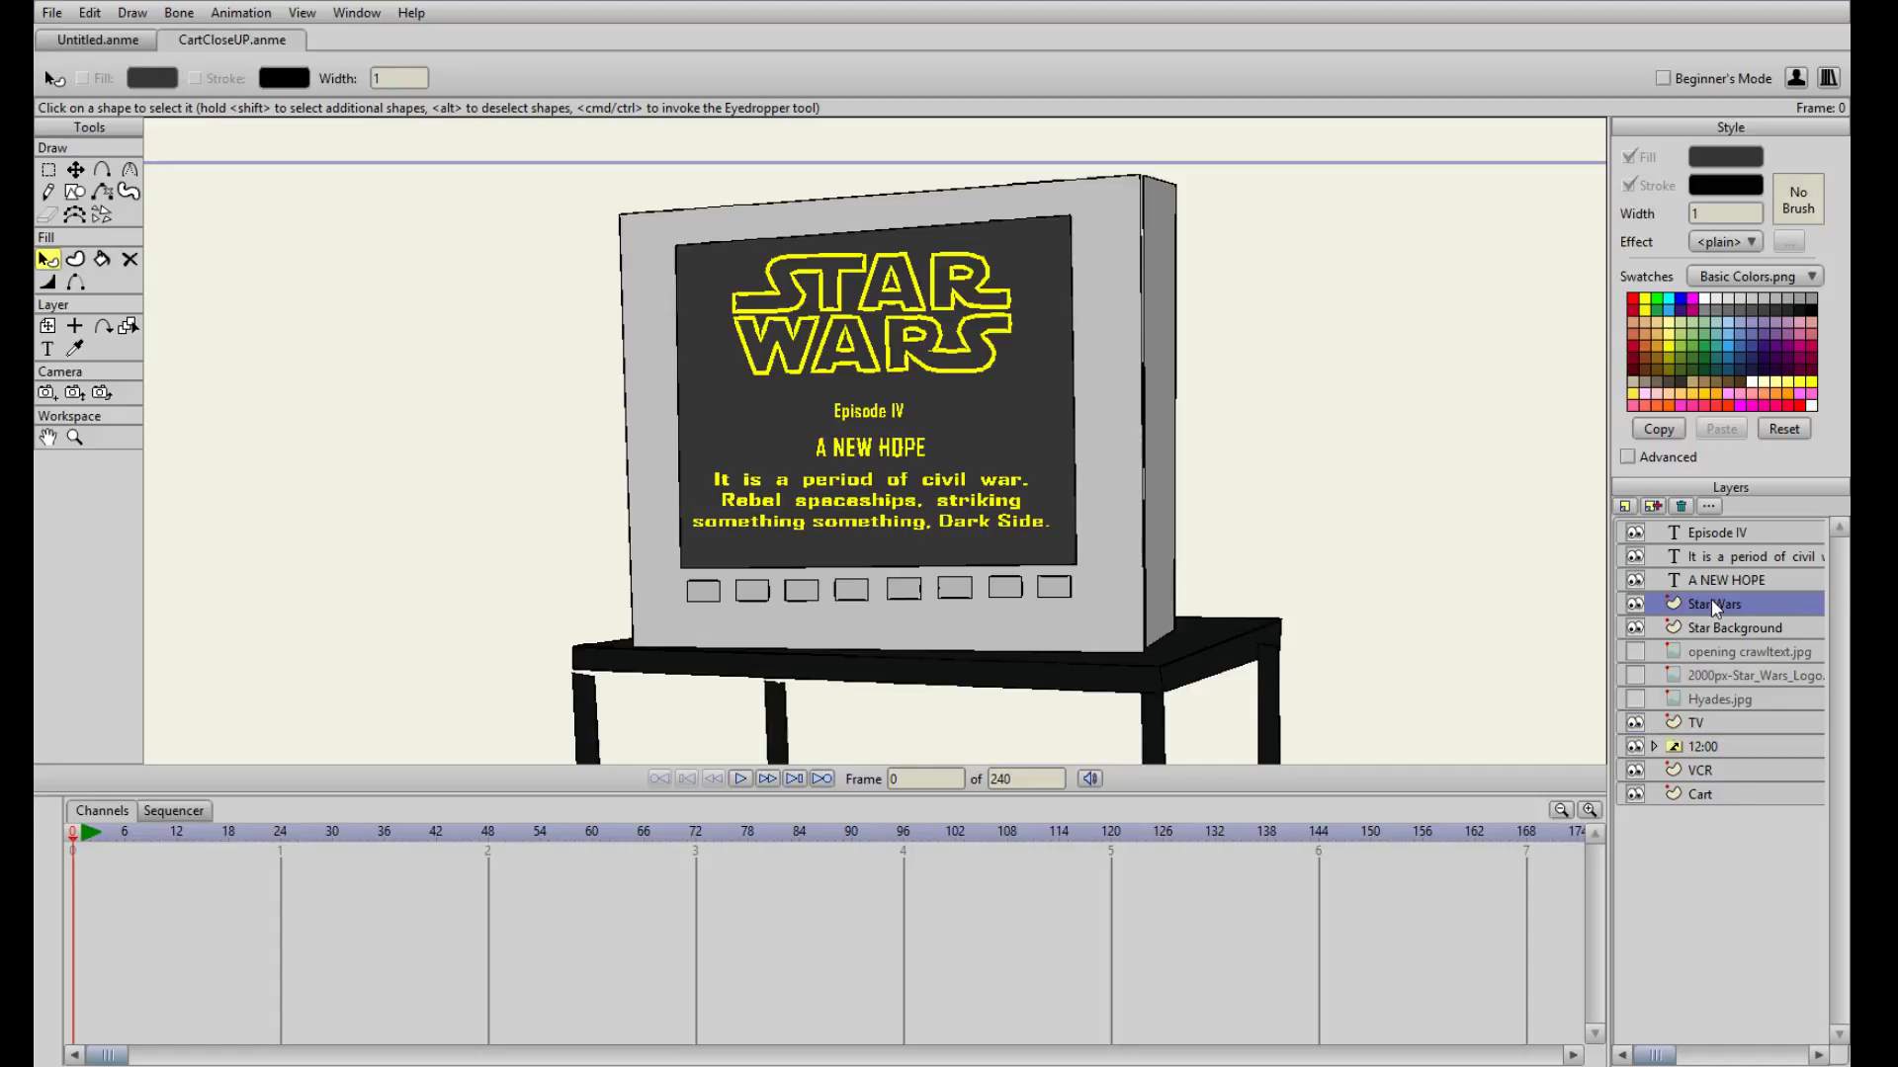
pyautogui.click(1717, 628)
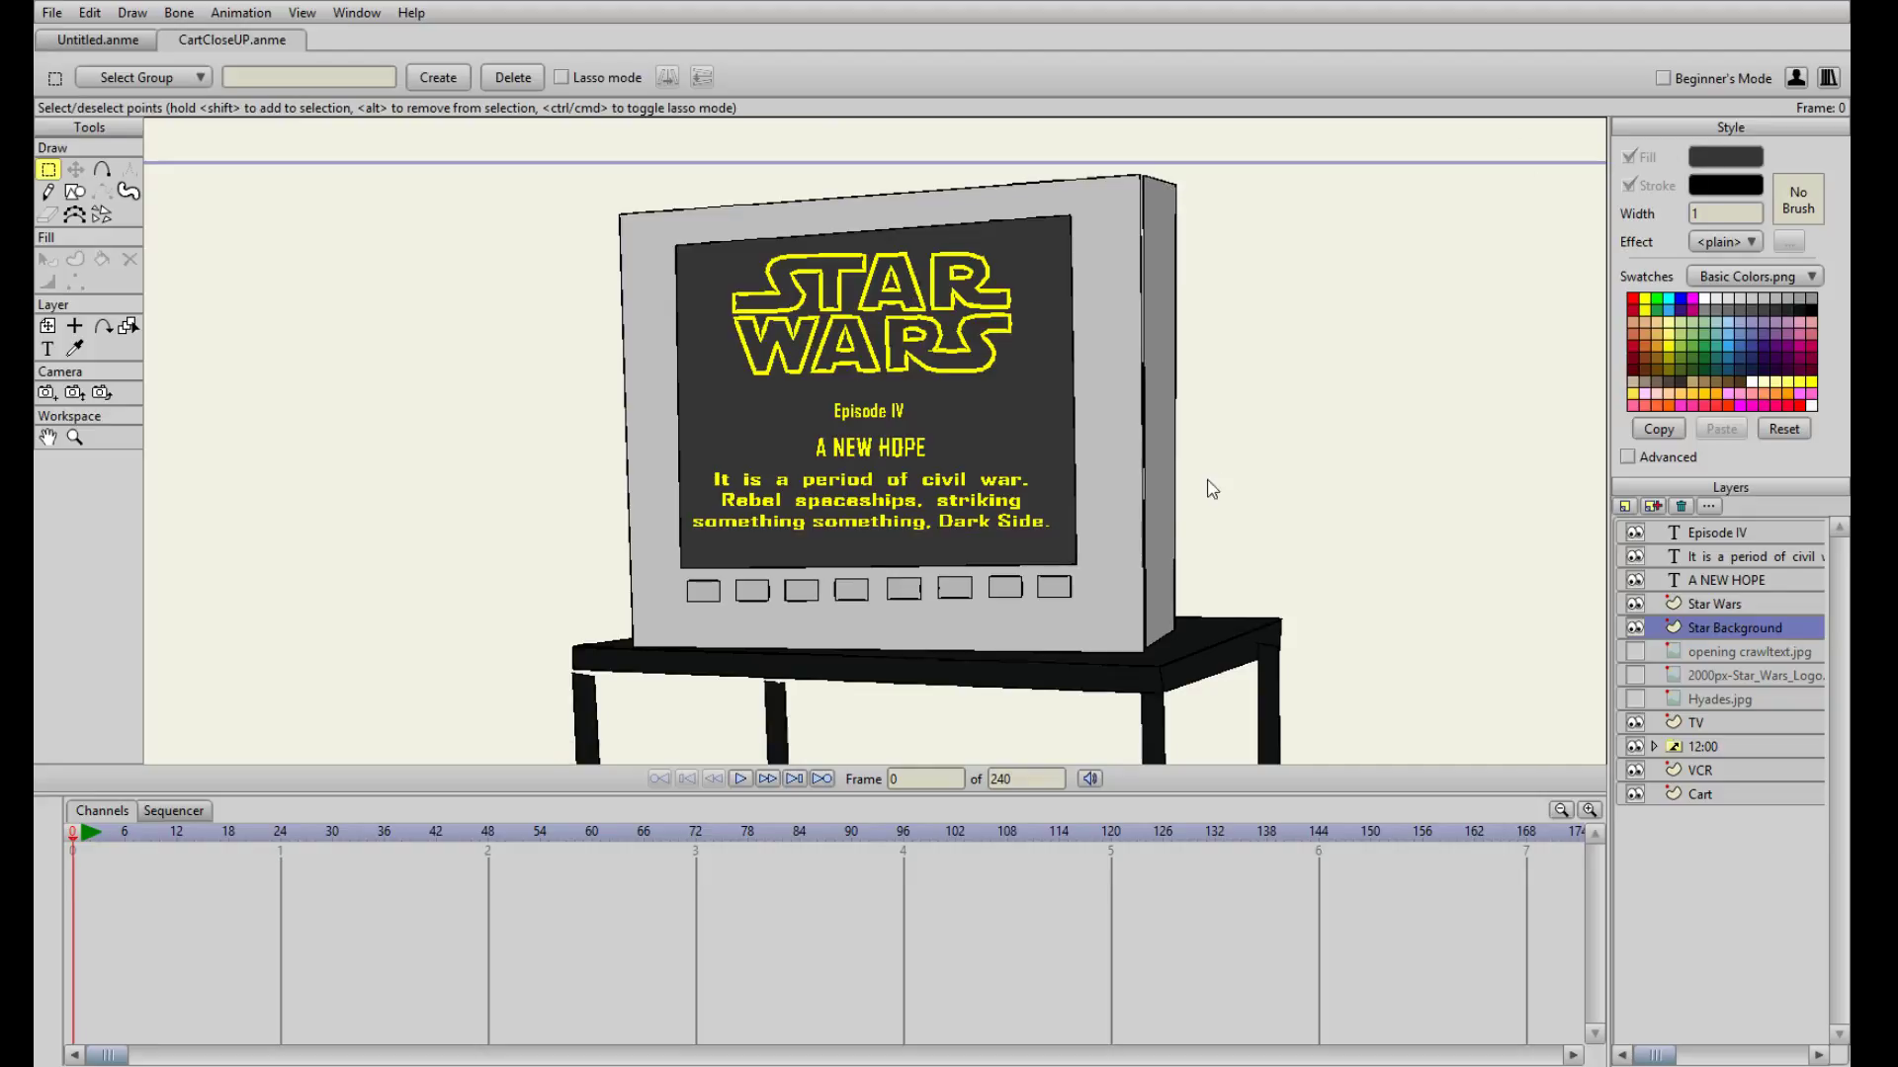
# - Draw a dark grey rectangle beside the TV and align its upper-left corner with the TV screen's upper-left corner
pyautogui.click(75, 192)
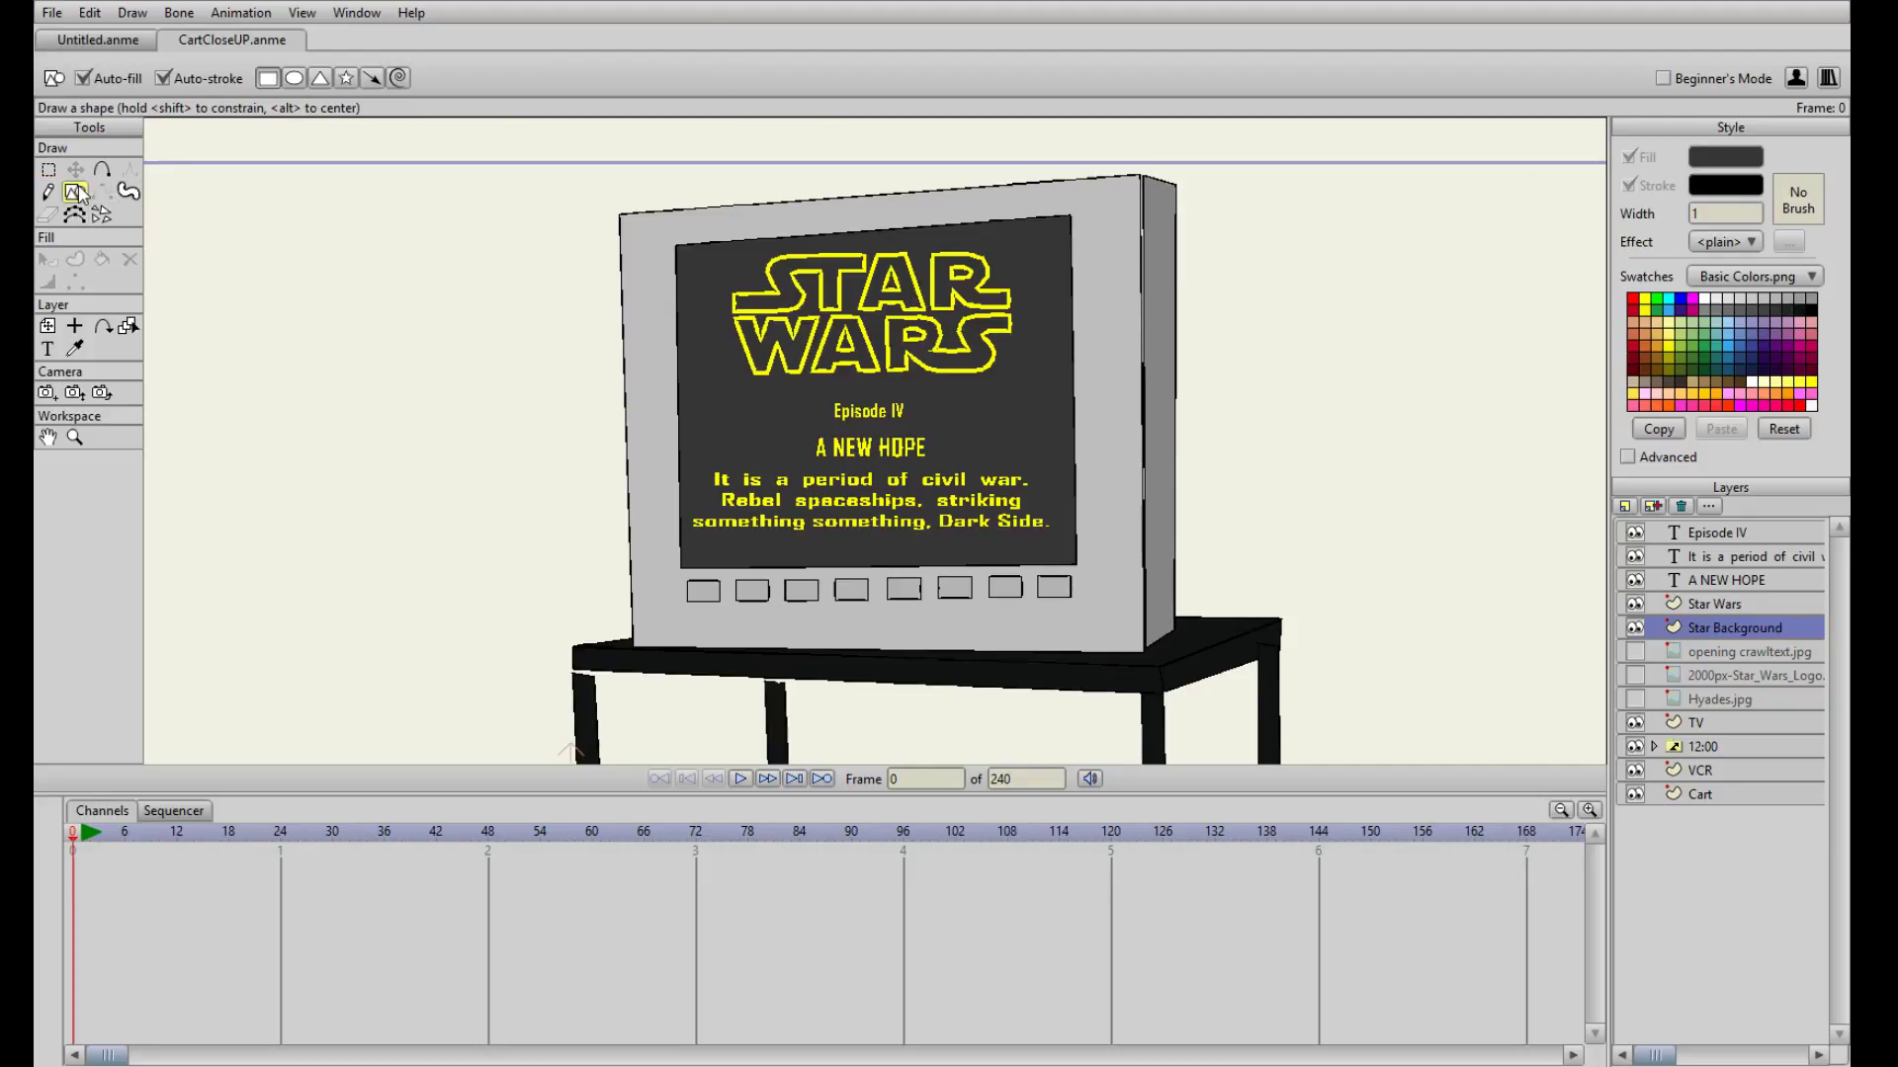
pyautogui.moveTo(356, 341); pyautogui.dragTo(539, 539)
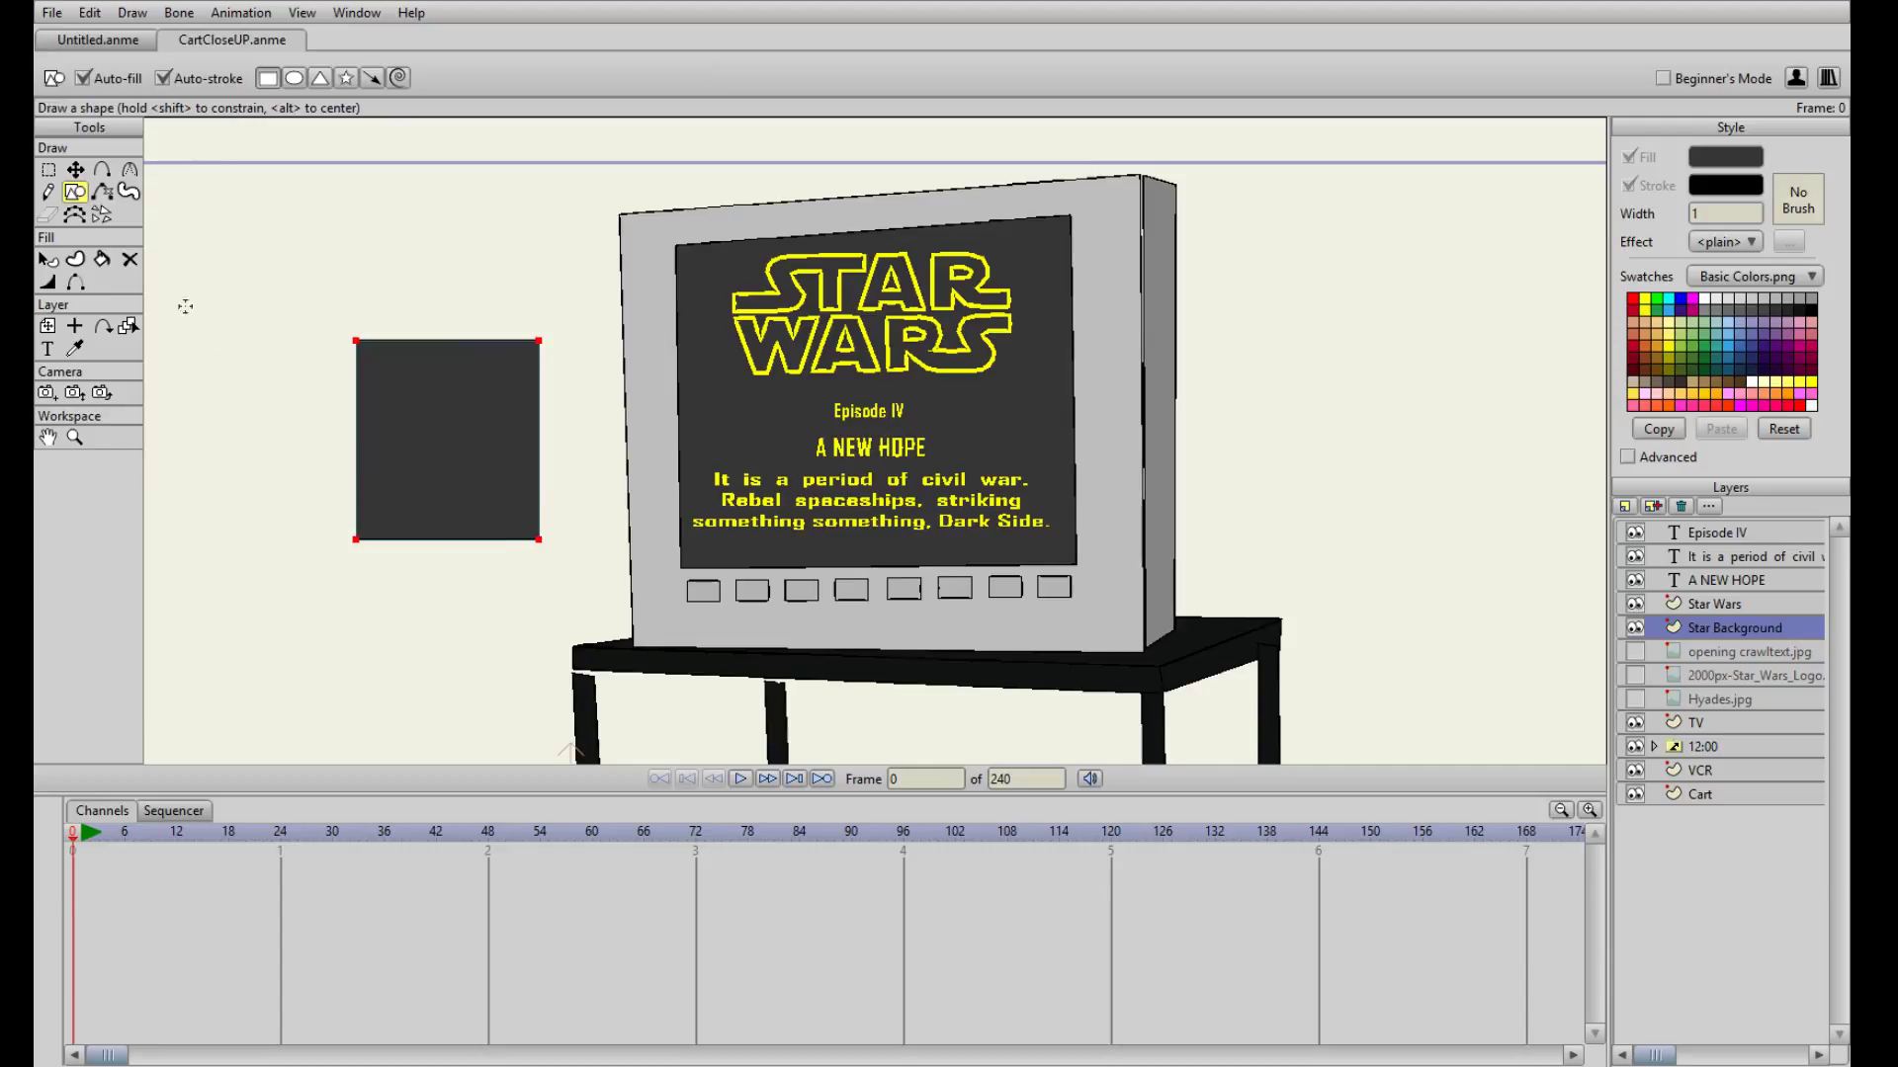
pyautogui.click(49, 170)
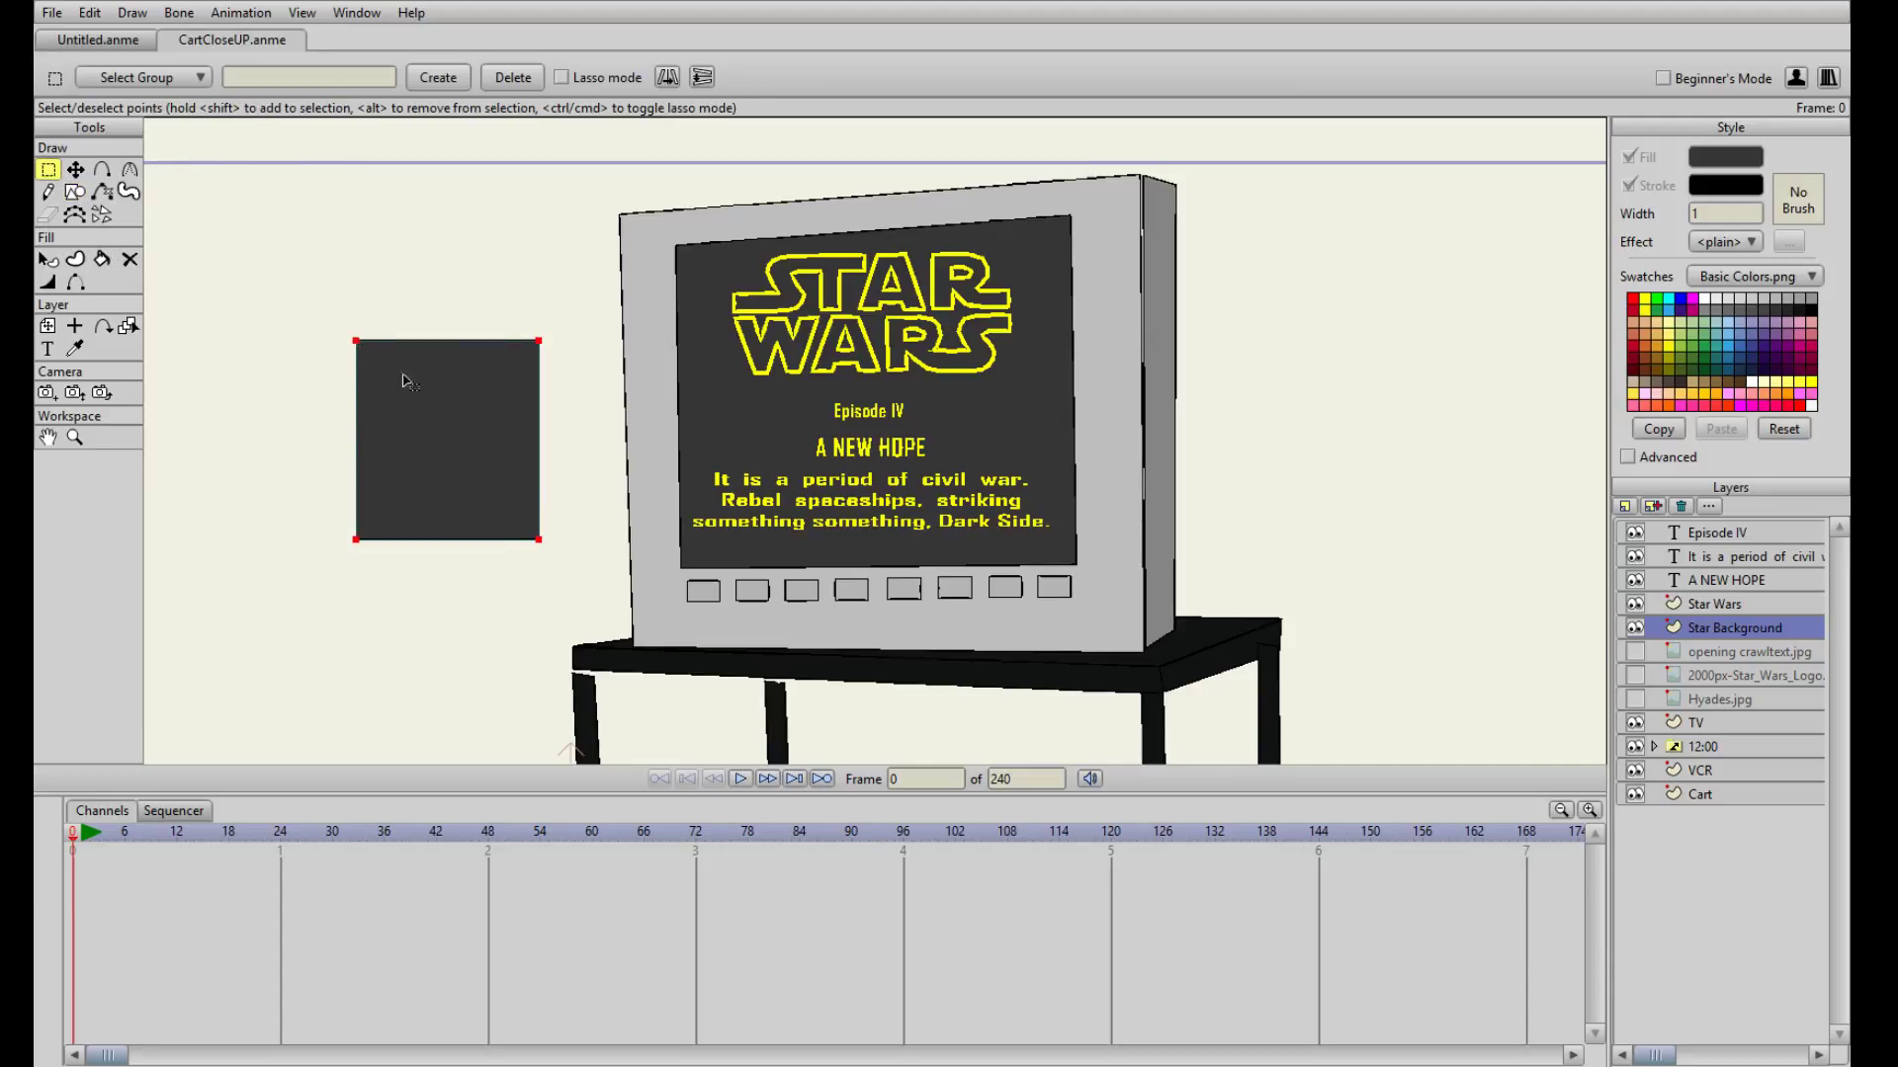
pyautogui.click(76, 170)
pyautogui.moveTo(411, 435); pyautogui.dragTo(730, 340)
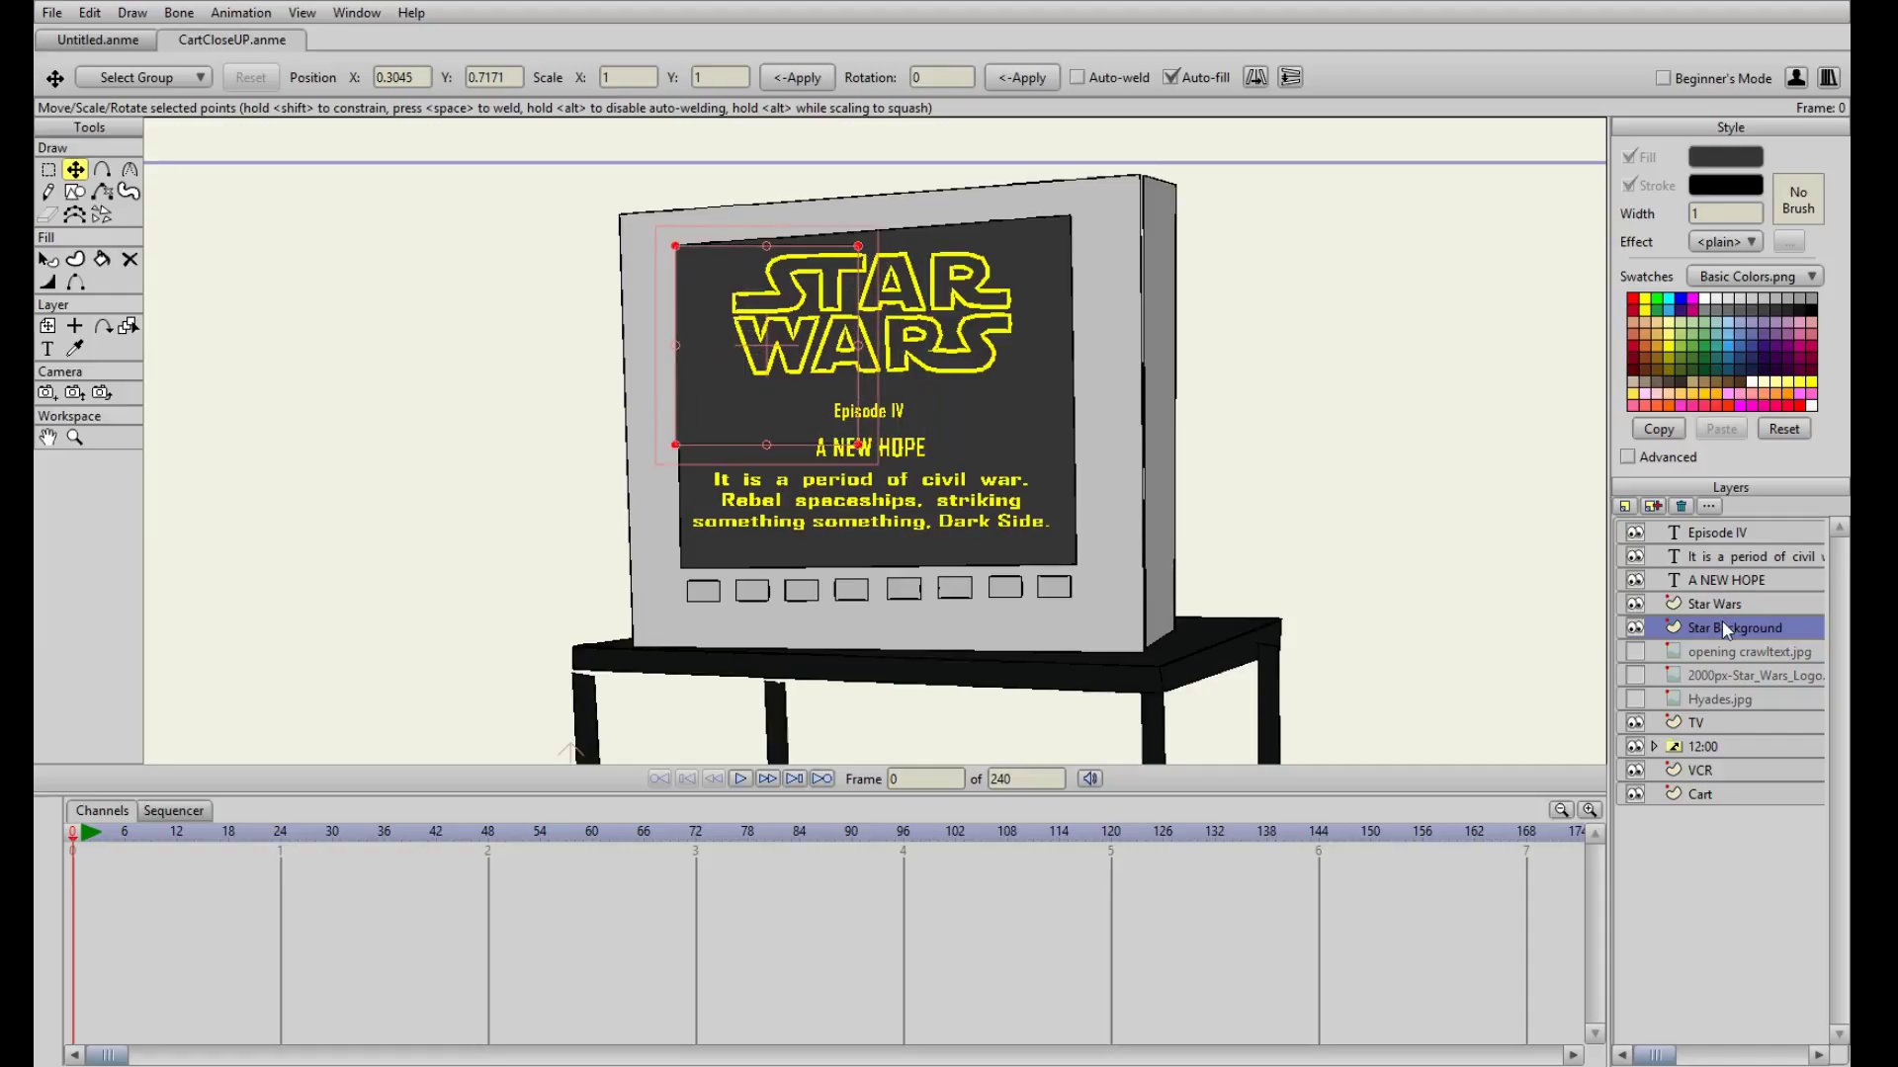
# - Fit the rectangle's corner points to the TV screen outline and move the whole shape beside the TV, to about X -0.26, Y 0.60
pyautogui.click(859, 247)
pyautogui.moveTo(863, 255); pyautogui.dragTo(1078, 222)
pyautogui.moveTo(868, 447); pyautogui.dragTo(1082, 566)
pyautogui.moveTo(676, 446); pyautogui.dragTo(684, 571)
pyautogui.moveTo(1085, 566)
pyautogui.mouseDown()
pyautogui.moveTo(1078, 546)
pyautogui.moveTo(1078, 563)
pyautogui.mouseUp()
pyautogui.moveTo(1075, 219); pyautogui.dragTo(1059, 219)
pyautogui.moveTo(675, 246); pyautogui.dragTo(678, 247)
pyautogui.hotkey('ctrl', 'a')
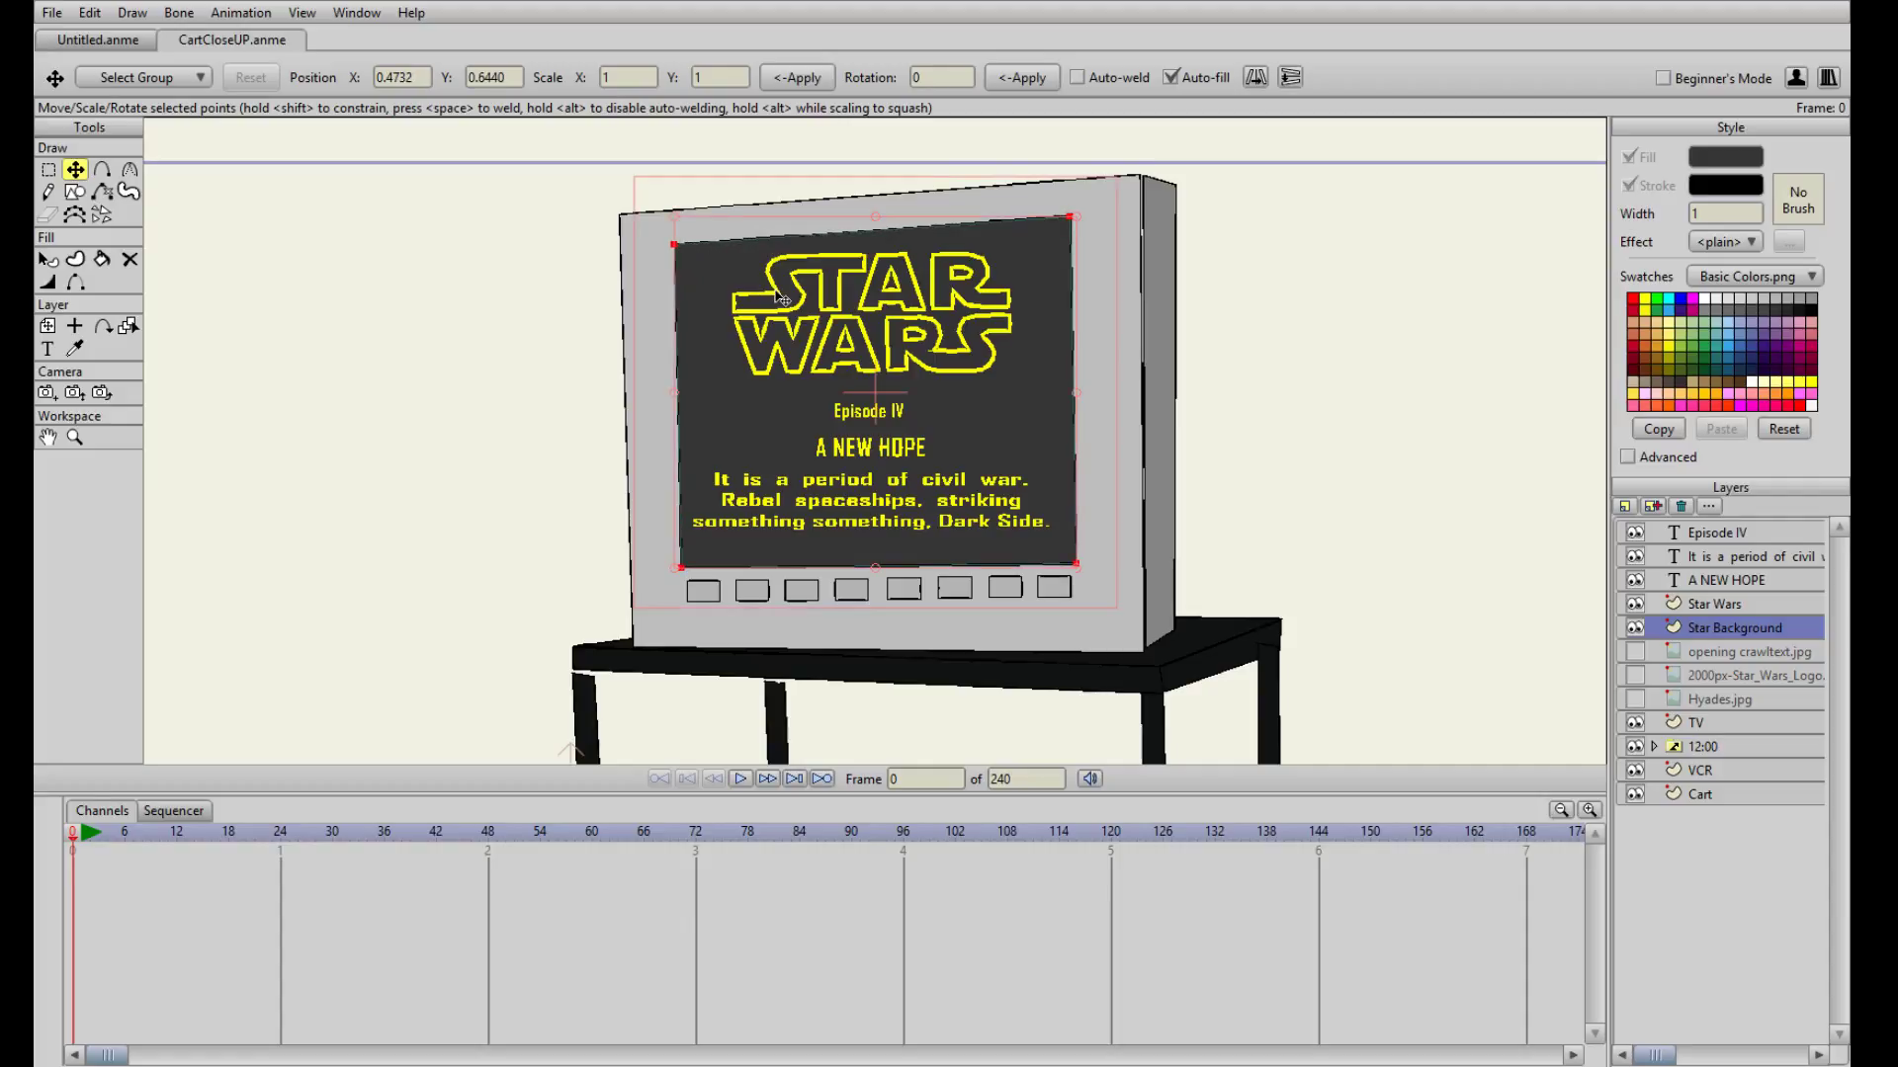
pyautogui.moveTo(781, 298); pyautogui.dragTo(312, 322)
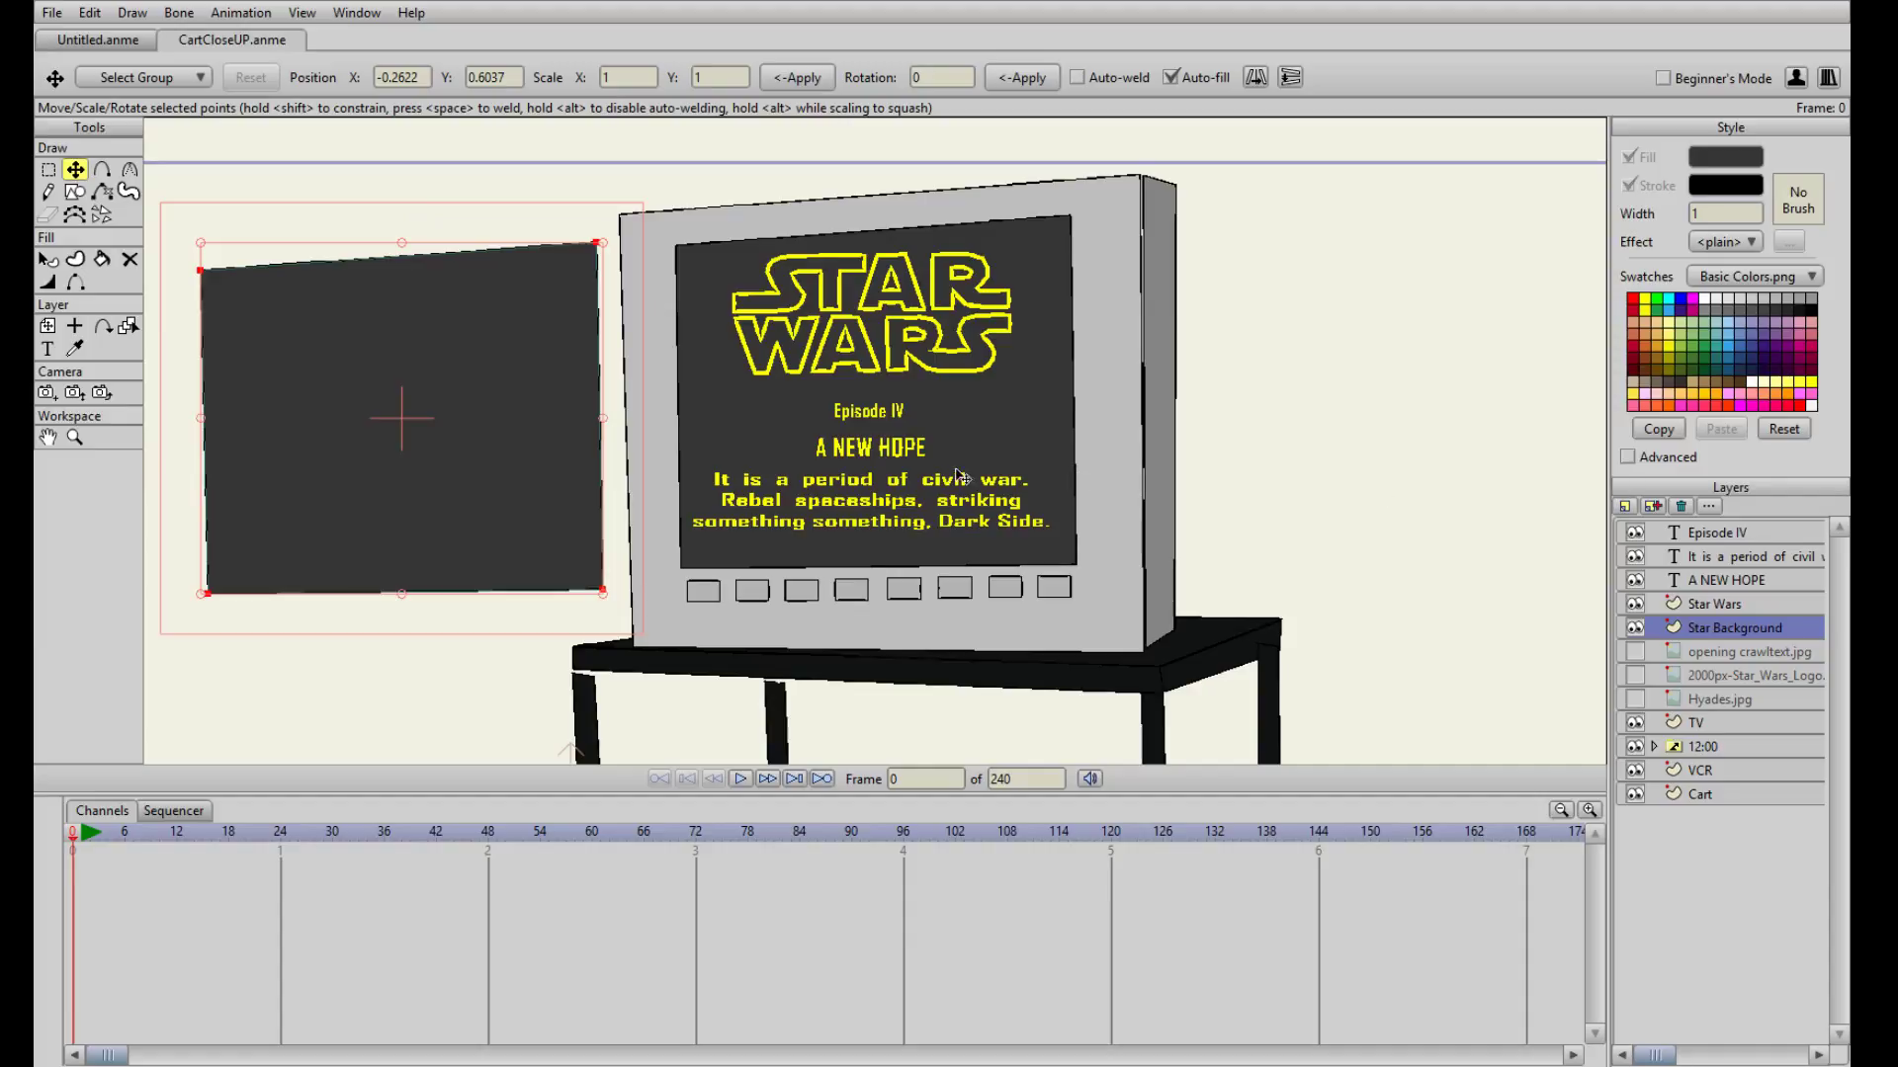
# - Set the stroke width to 5 and try a Freehand dot near the dark shape's upper-right corner
pyautogui.click(49, 193)
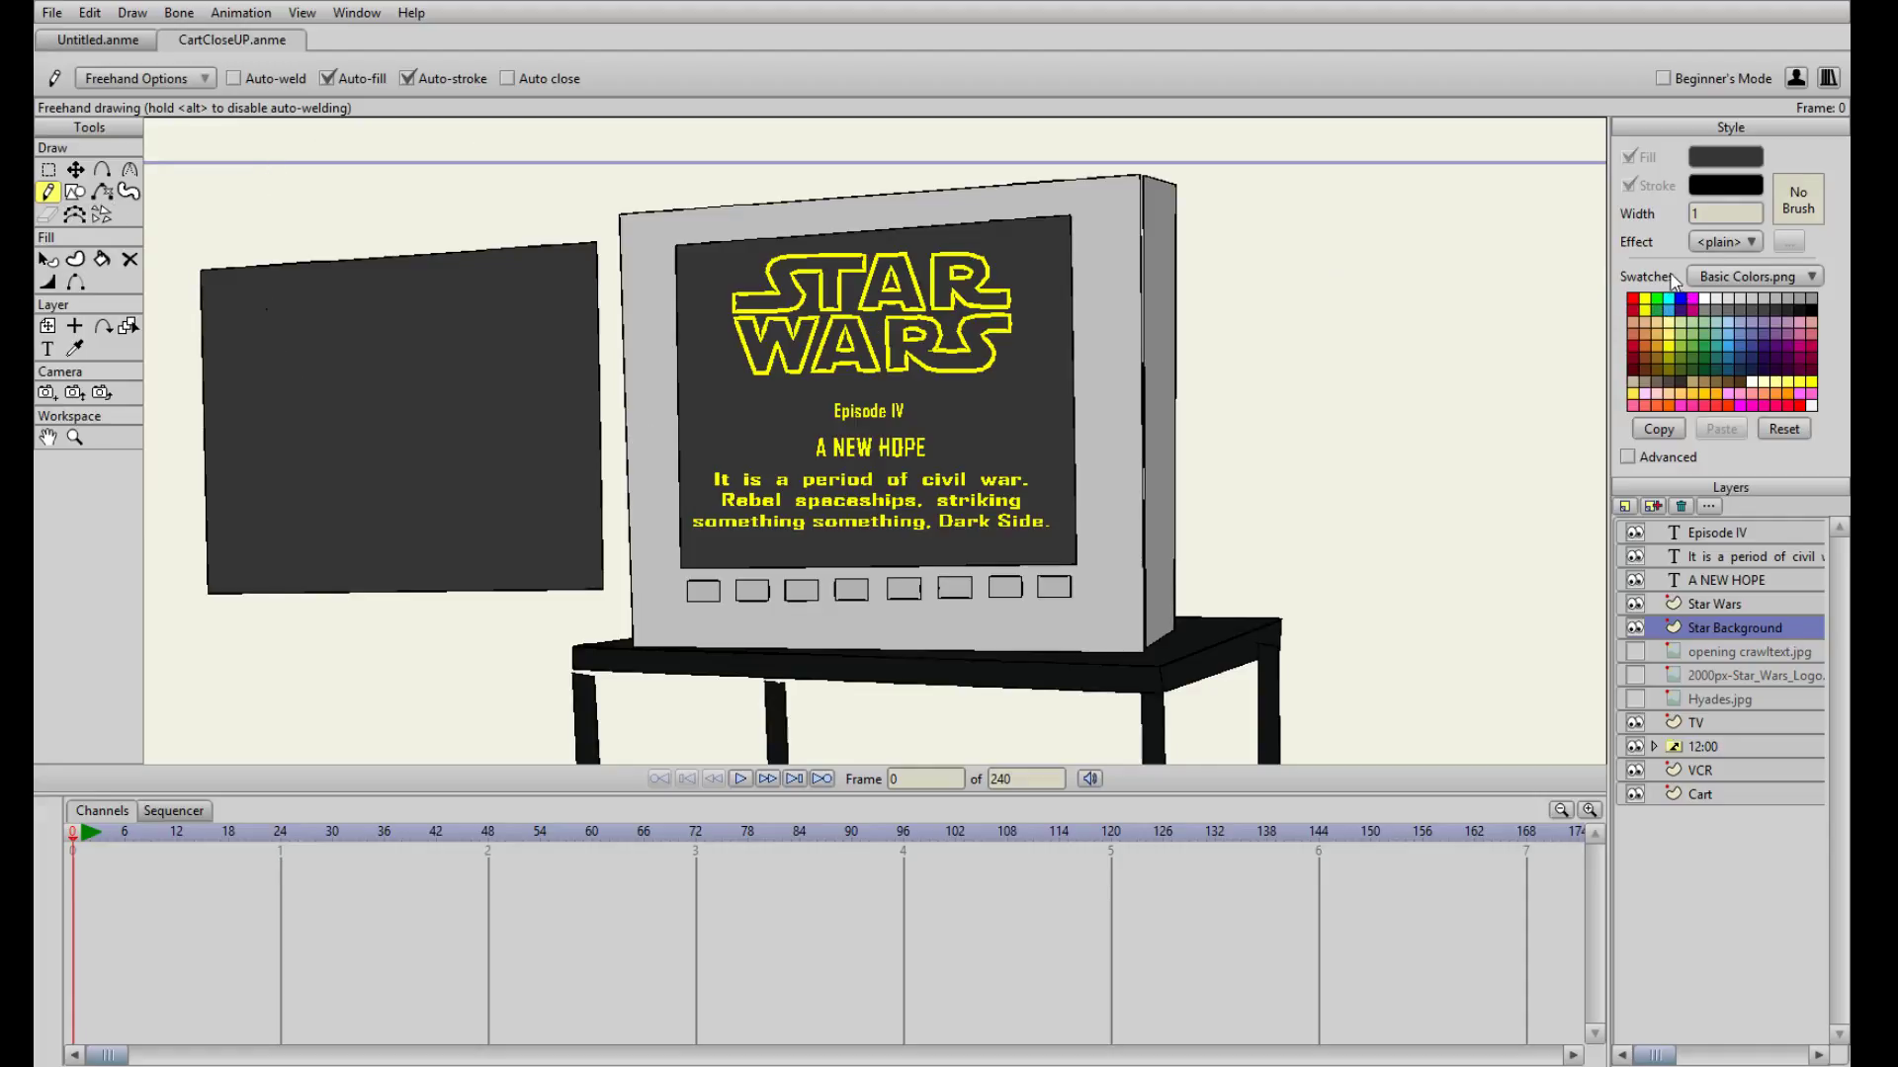
pyautogui.click(1730, 213)
pyautogui.write('5')
pyautogui.click(552, 280)
pyautogui.click(50, 169)
pyautogui.moveTo(231, 350); pyautogui.dragTo(593, 263)
pyautogui.click(577, 273)
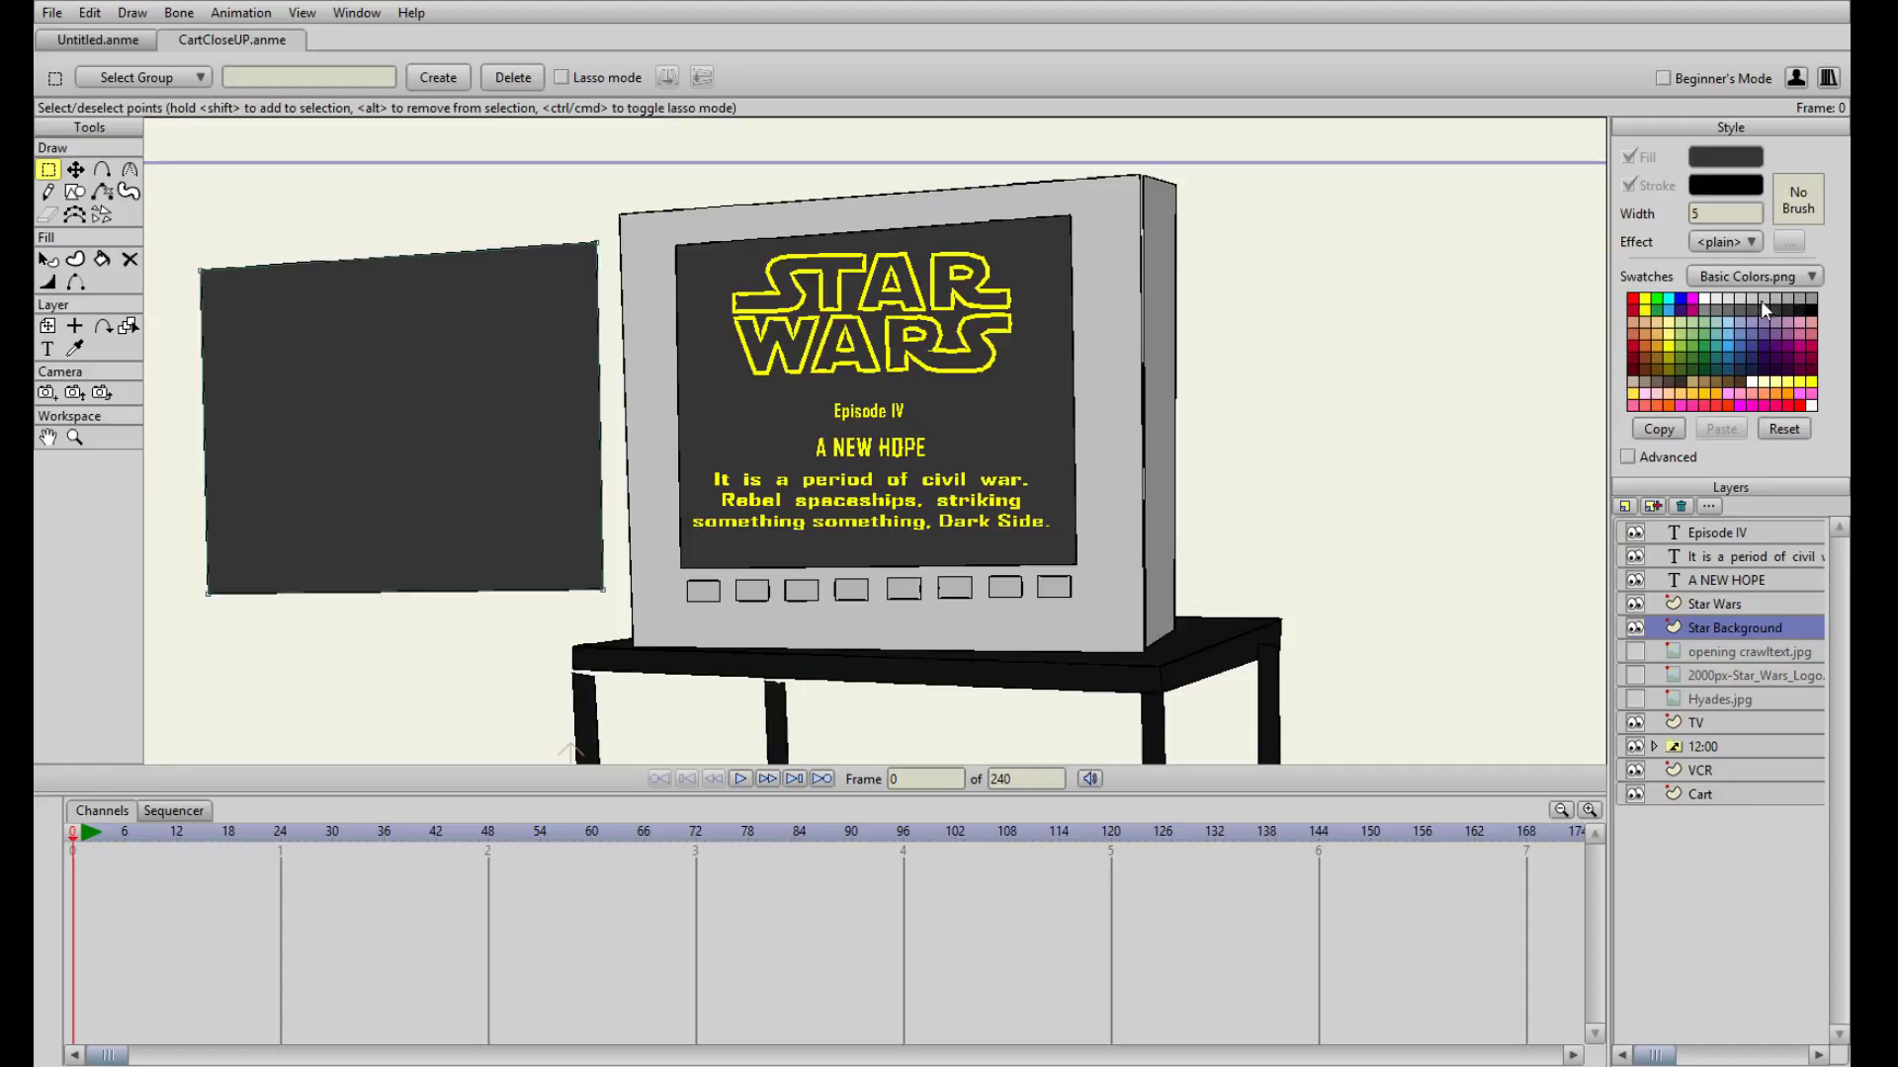
# - Set the stroke colour to white and draw a Freehand star dot near the dark shape's upper-right corner
pyautogui.click(1707, 300)
pyautogui.click(48, 193)
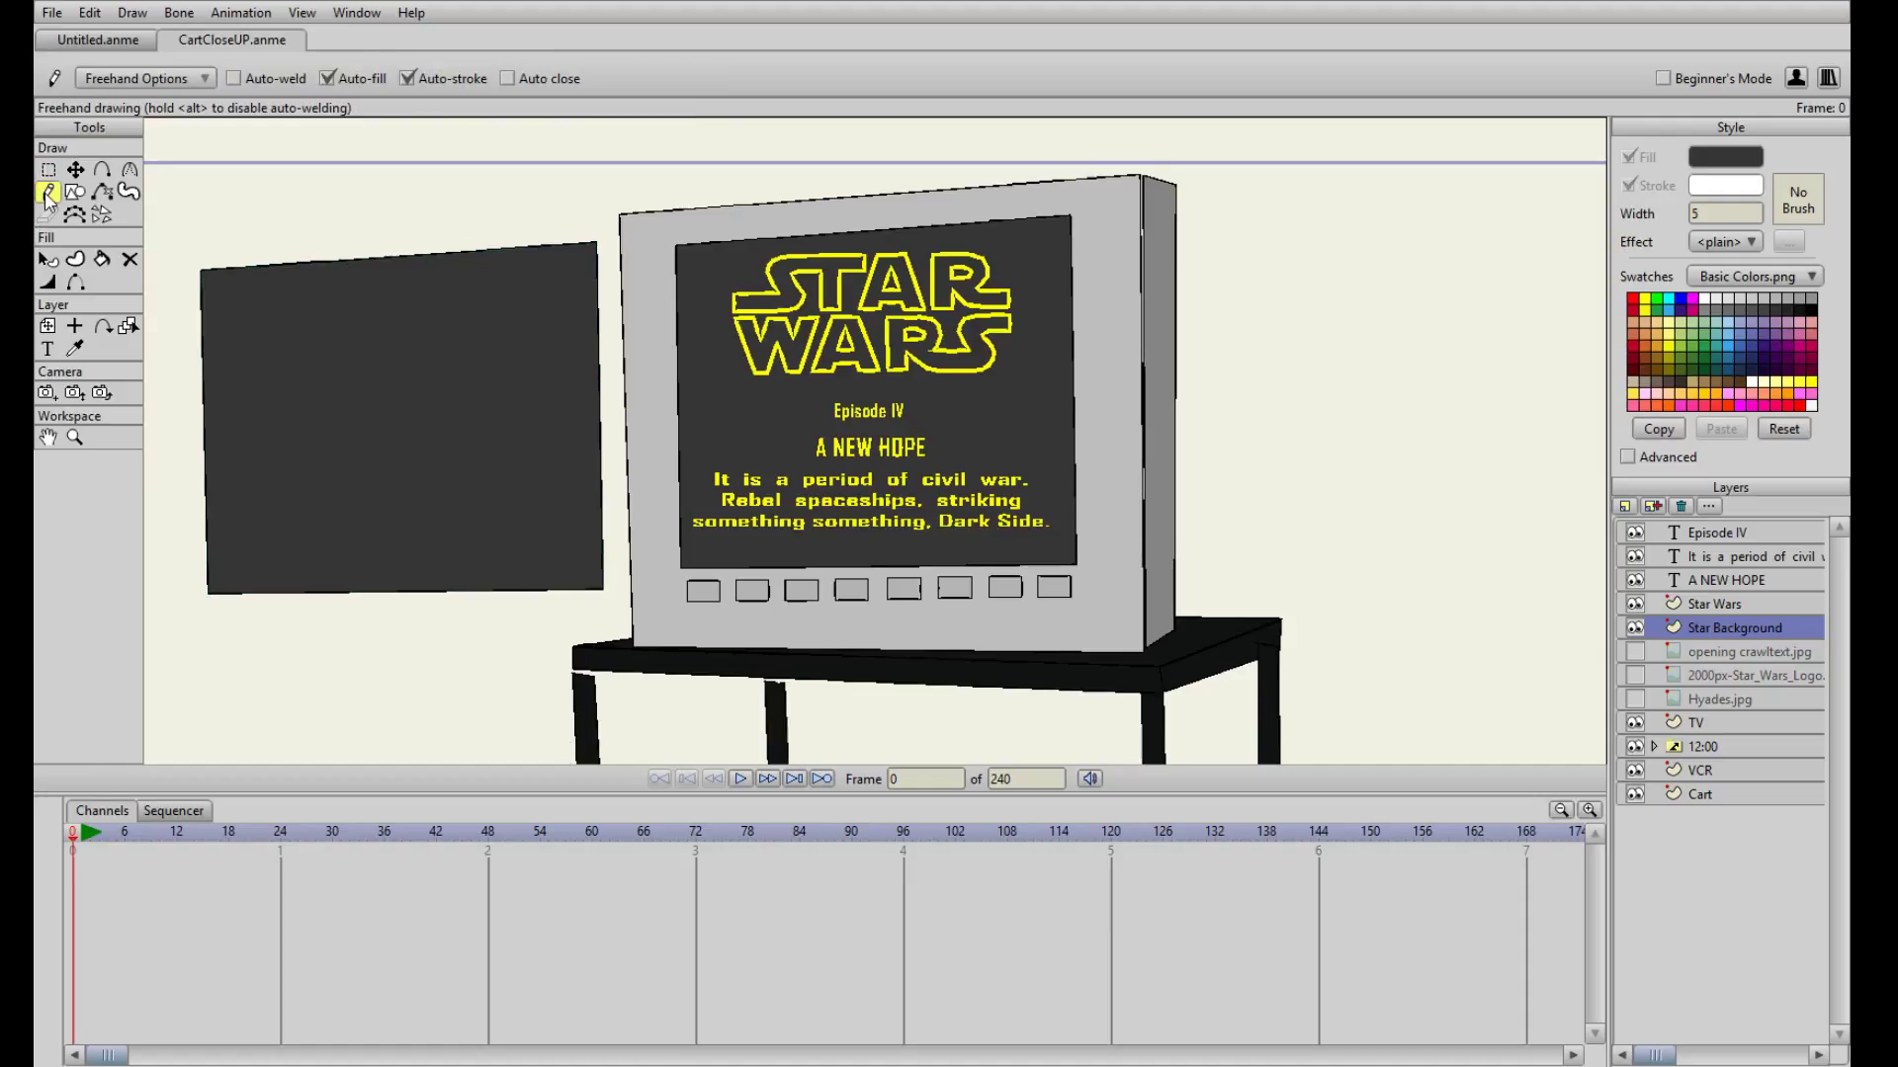
pyautogui.click(538, 283)
pyautogui.press('g')
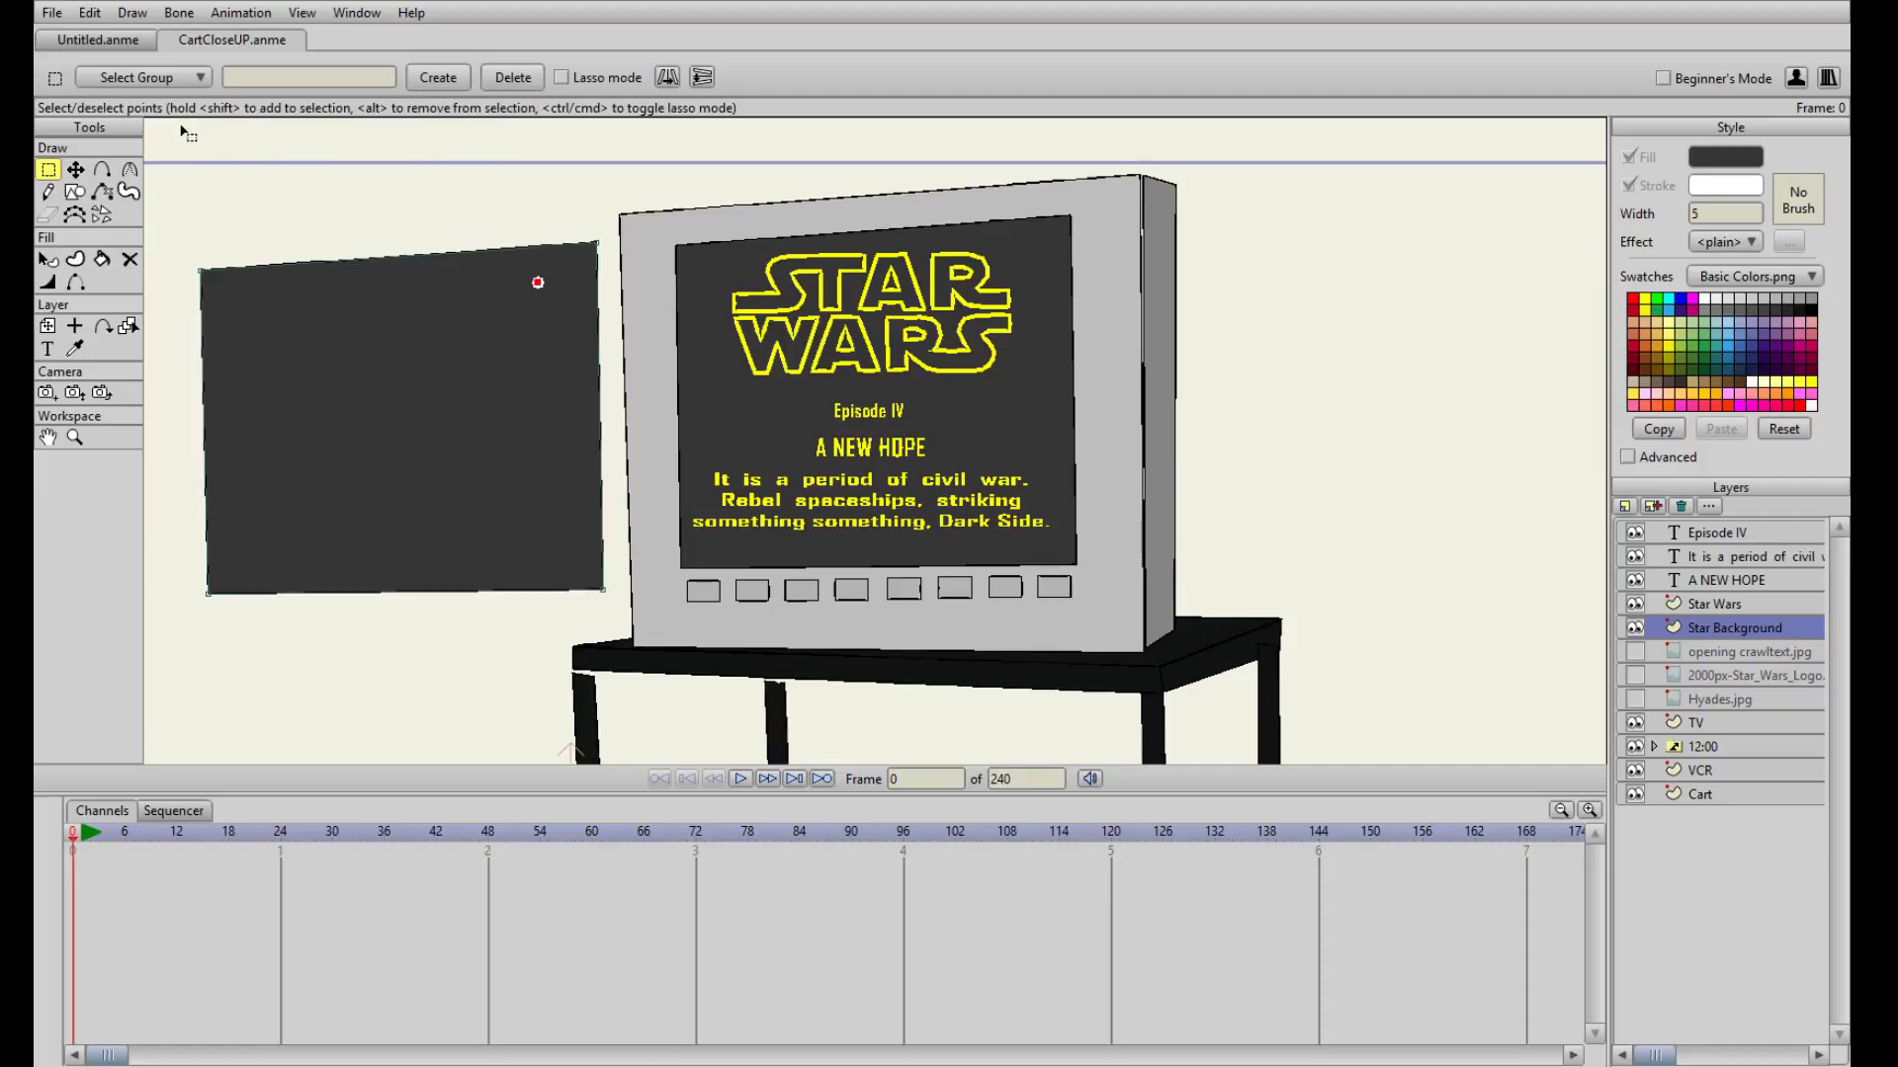
# - Remove the large star dot and scatter several white Freehand dots across the dark shape at stroke width 3
pyautogui.click(184, 156)
pyautogui.click(74, 170)
pyautogui.click(48, 192)
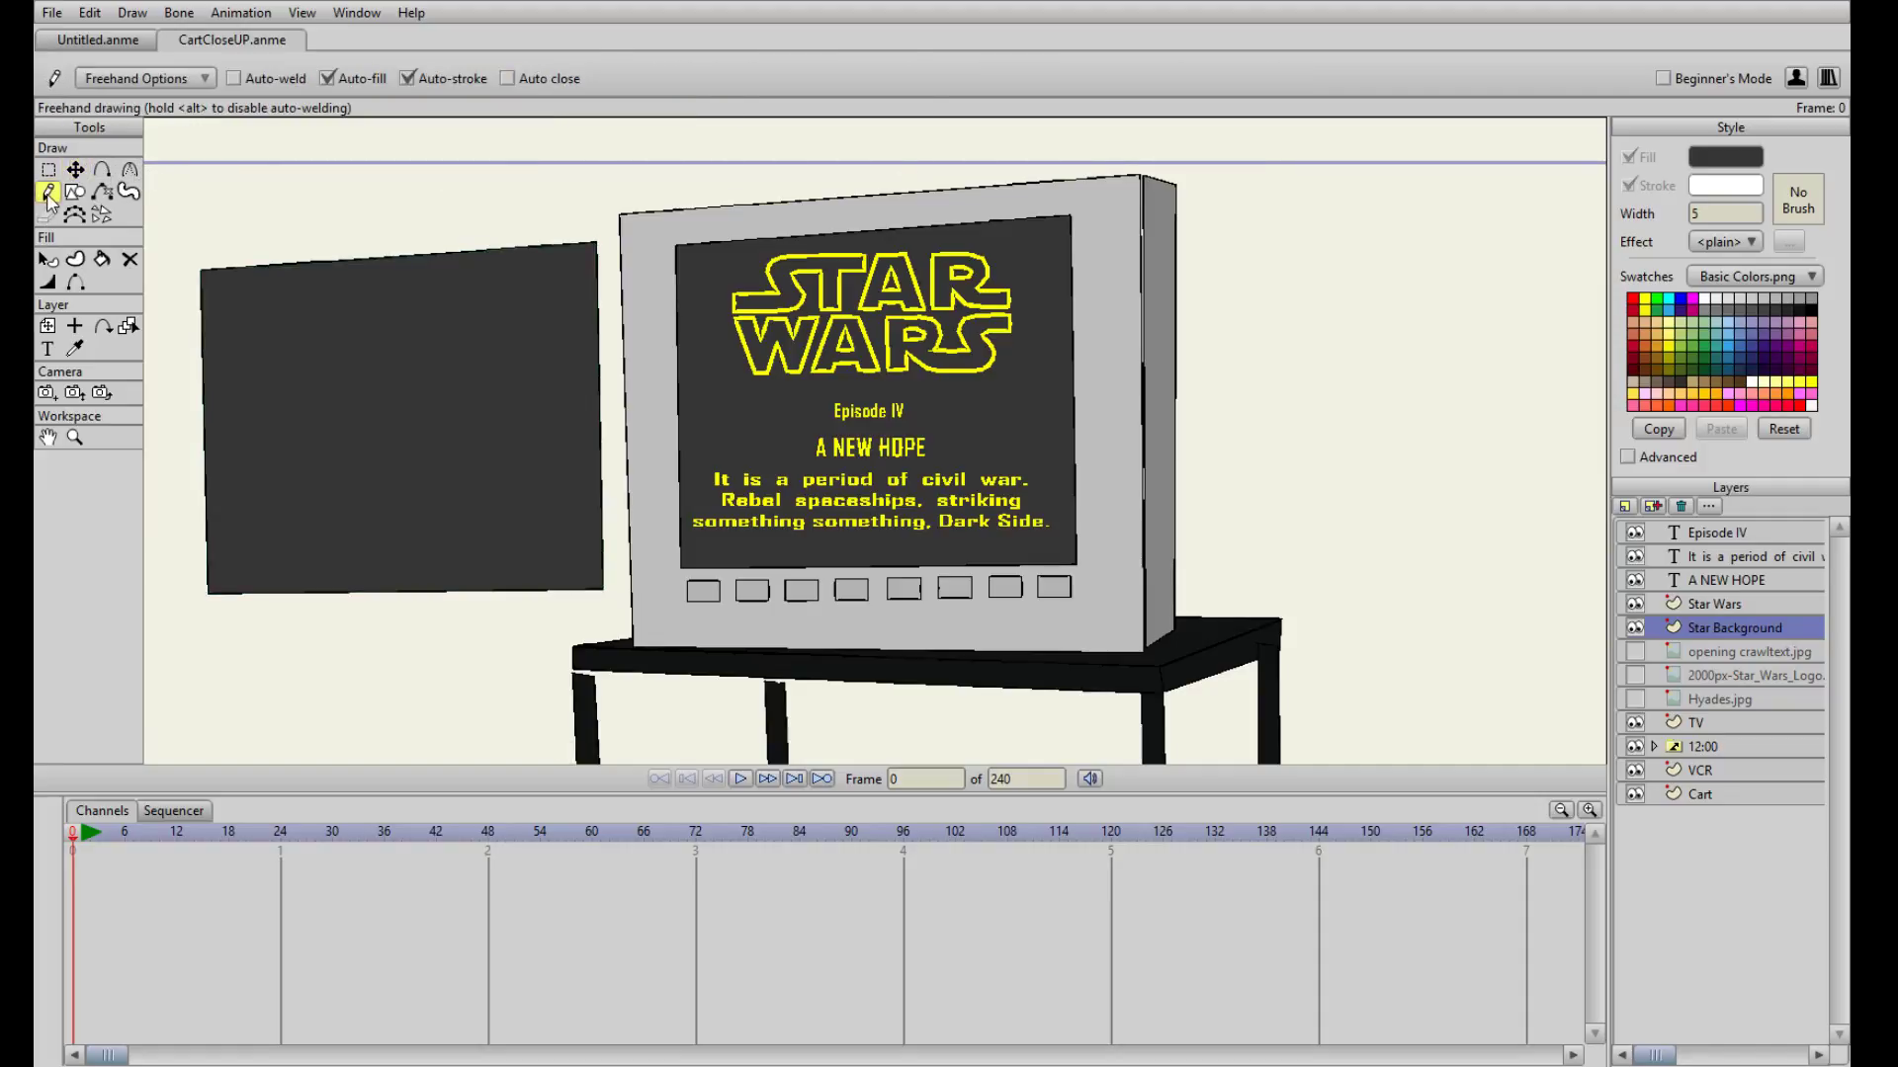
pyautogui.moveTo(1691, 214); pyautogui.dragTo(1672, 224)
pyautogui.write('3')
pyautogui.click(252, 304)
pyautogui.click(529, 519)
pyautogui.click(255, 511)
pyautogui.click(428, 374)
# - Set the stroke width to 2 and add medium-sized white Freehand star dots across the dark shape
pyautogui.click(1702, 209)
pyautogui.write('2')
pyautogui.click(379, 301)
pyautogui.click(535, 280)
pyautogui.click(572, 392)
pyautogui.click(257, 413)
pyautogui.click(308, 341)
pyautogui.click(238, 577)
pyautogui.click(565, 559)
pyautogui.click(574, 341)
# - Set the stroke width to 1 and fill the gaps across the dark shape with many tiny Freehand star dots
pyautogui.press('BackSpace')
pyautogui.write('1')
pyautogui.click(337, 406)
pyautogui.click(327, 541)
pyautogui.click(403, 471)
pyautogui.click(268, 467)
pyautogui.click(237, 368)
pyautogui.click(229, 461)
pyautogui.click(467, 277)
pyautogui.click(575, 261)
pyautogui.click(586, 477)
pyautogui.click(507, 437)
pyautogui.click(510, 376)
pyautogui.click(413, 332)
pyautogui.click(504, 314)
pyautogui.click(363, 361)
pyautogui.click(332, 310)
pyautogui.click(311, 467)
pyautogui.click(290, 382)
pyautogui.click(377, 418)
pyautogui.click(290, 573)
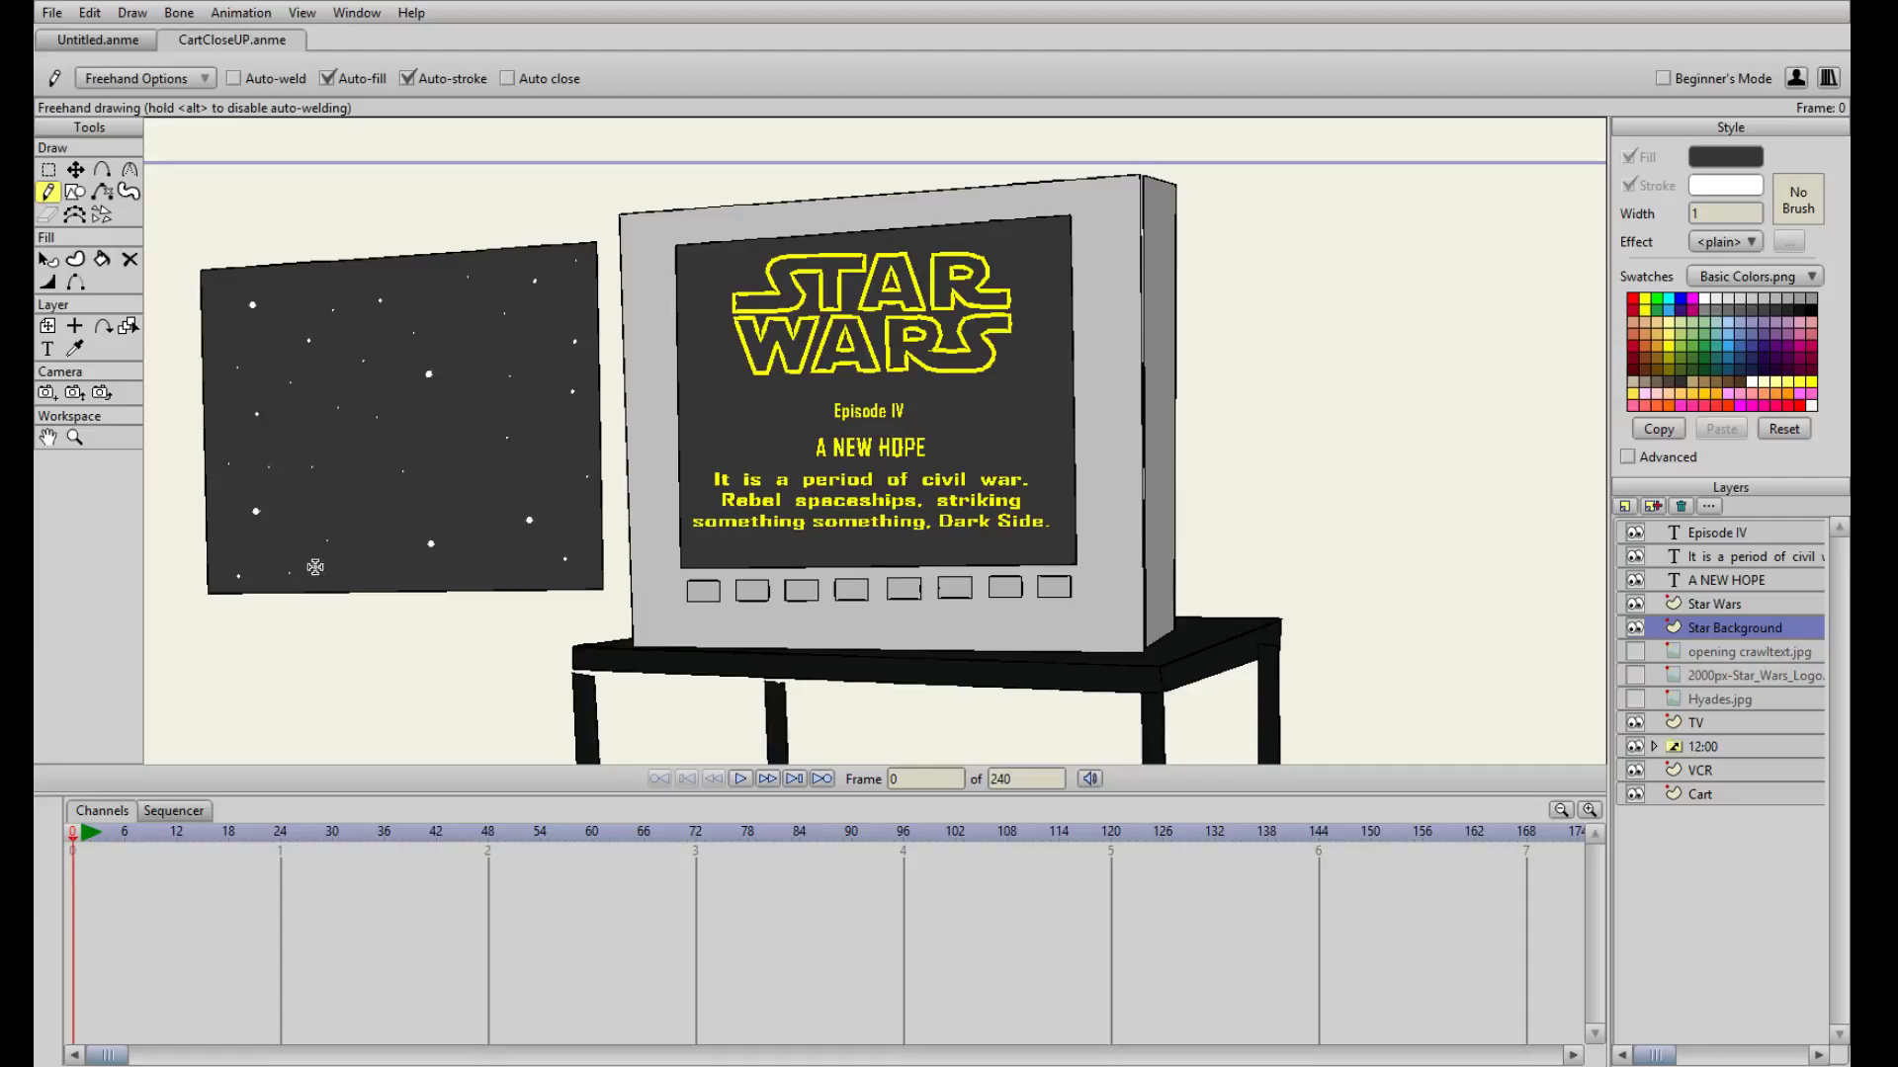
pyautogui.click(374, 566)
pyautogui.click(458, 431)
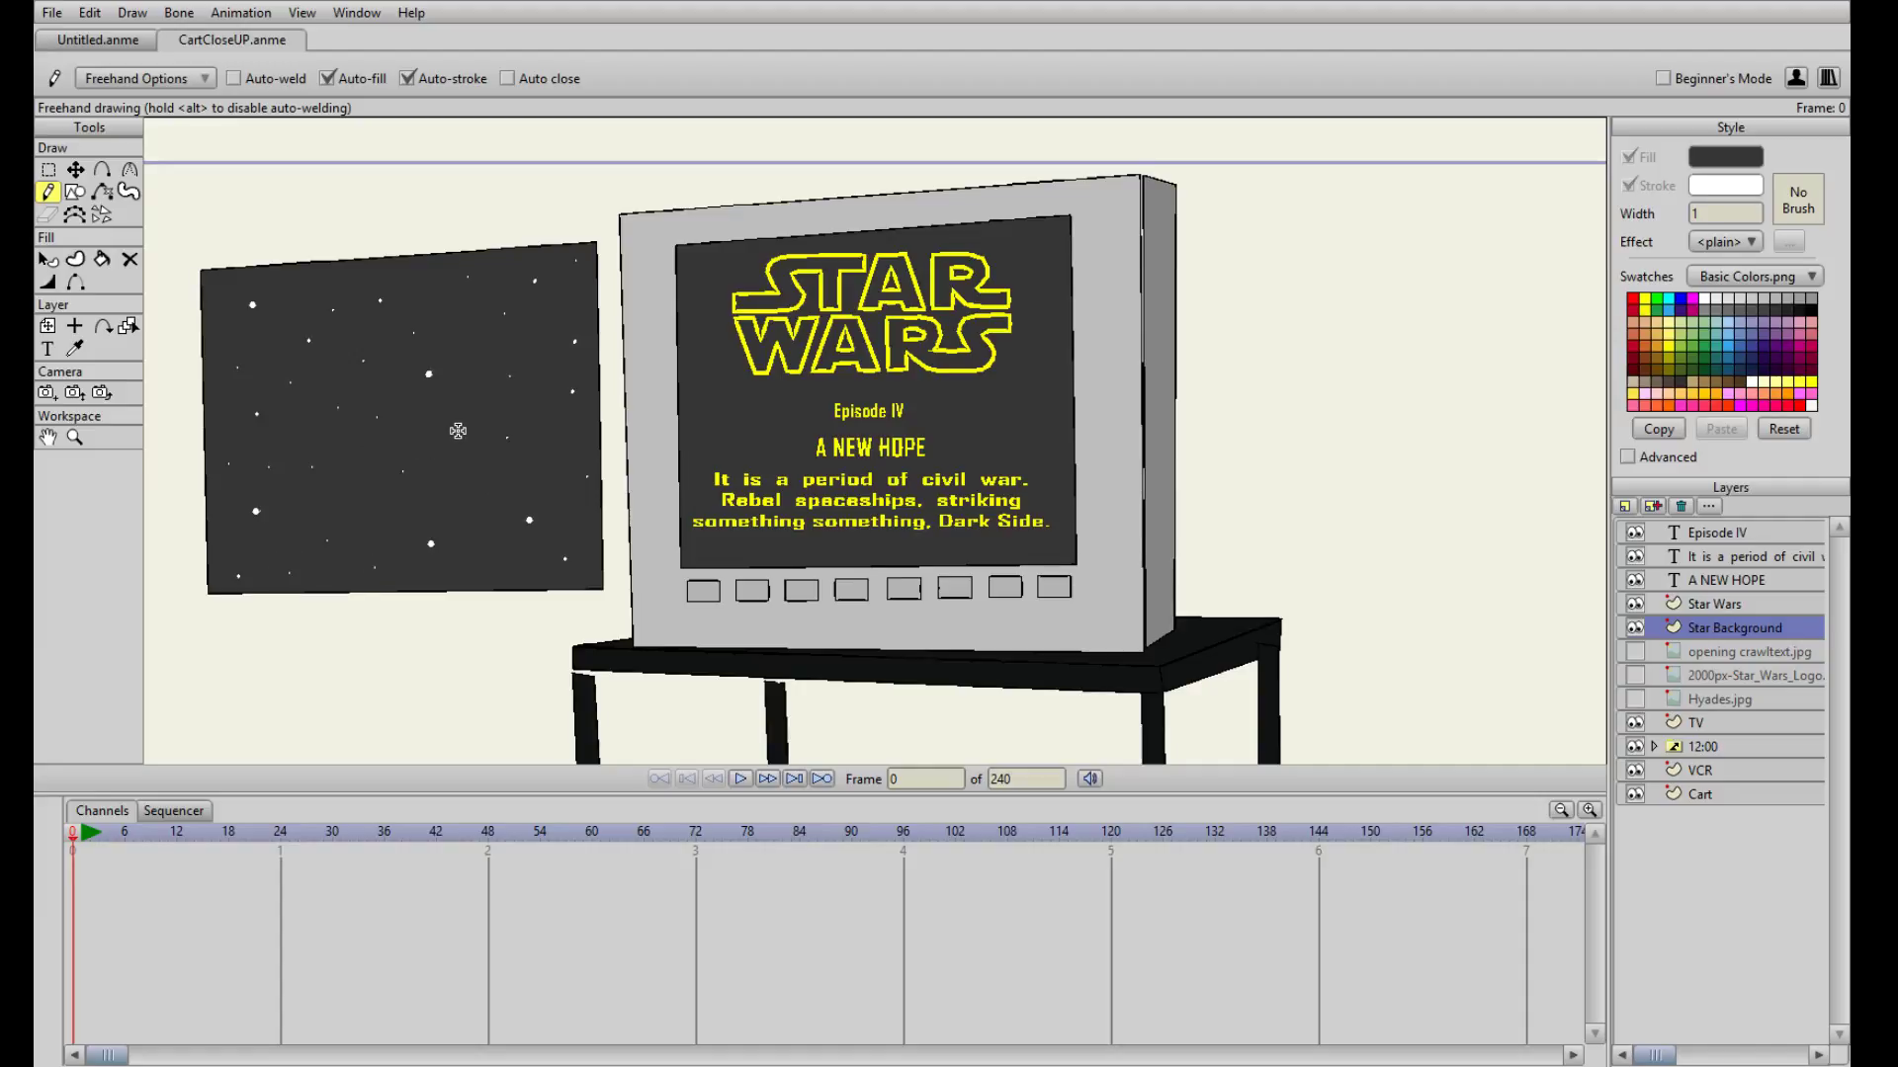
pyautogui.click(471, 341)
pyautogui.click(434, 275)
pyautogui.click(230, 283)
pyautogui.click(479, 469)
pyautogui.click(363, 497)
pyautogui.click(496, 573)
pyautogui.click(457, 500)
pyautogui.click(550, 474)
# - Move the whole Star Background layer over the TV screen, to about X 0.74, Y 0.04
pyautogui.click(78, 171)
pyautogui.hotkey('ctrl', 'a')
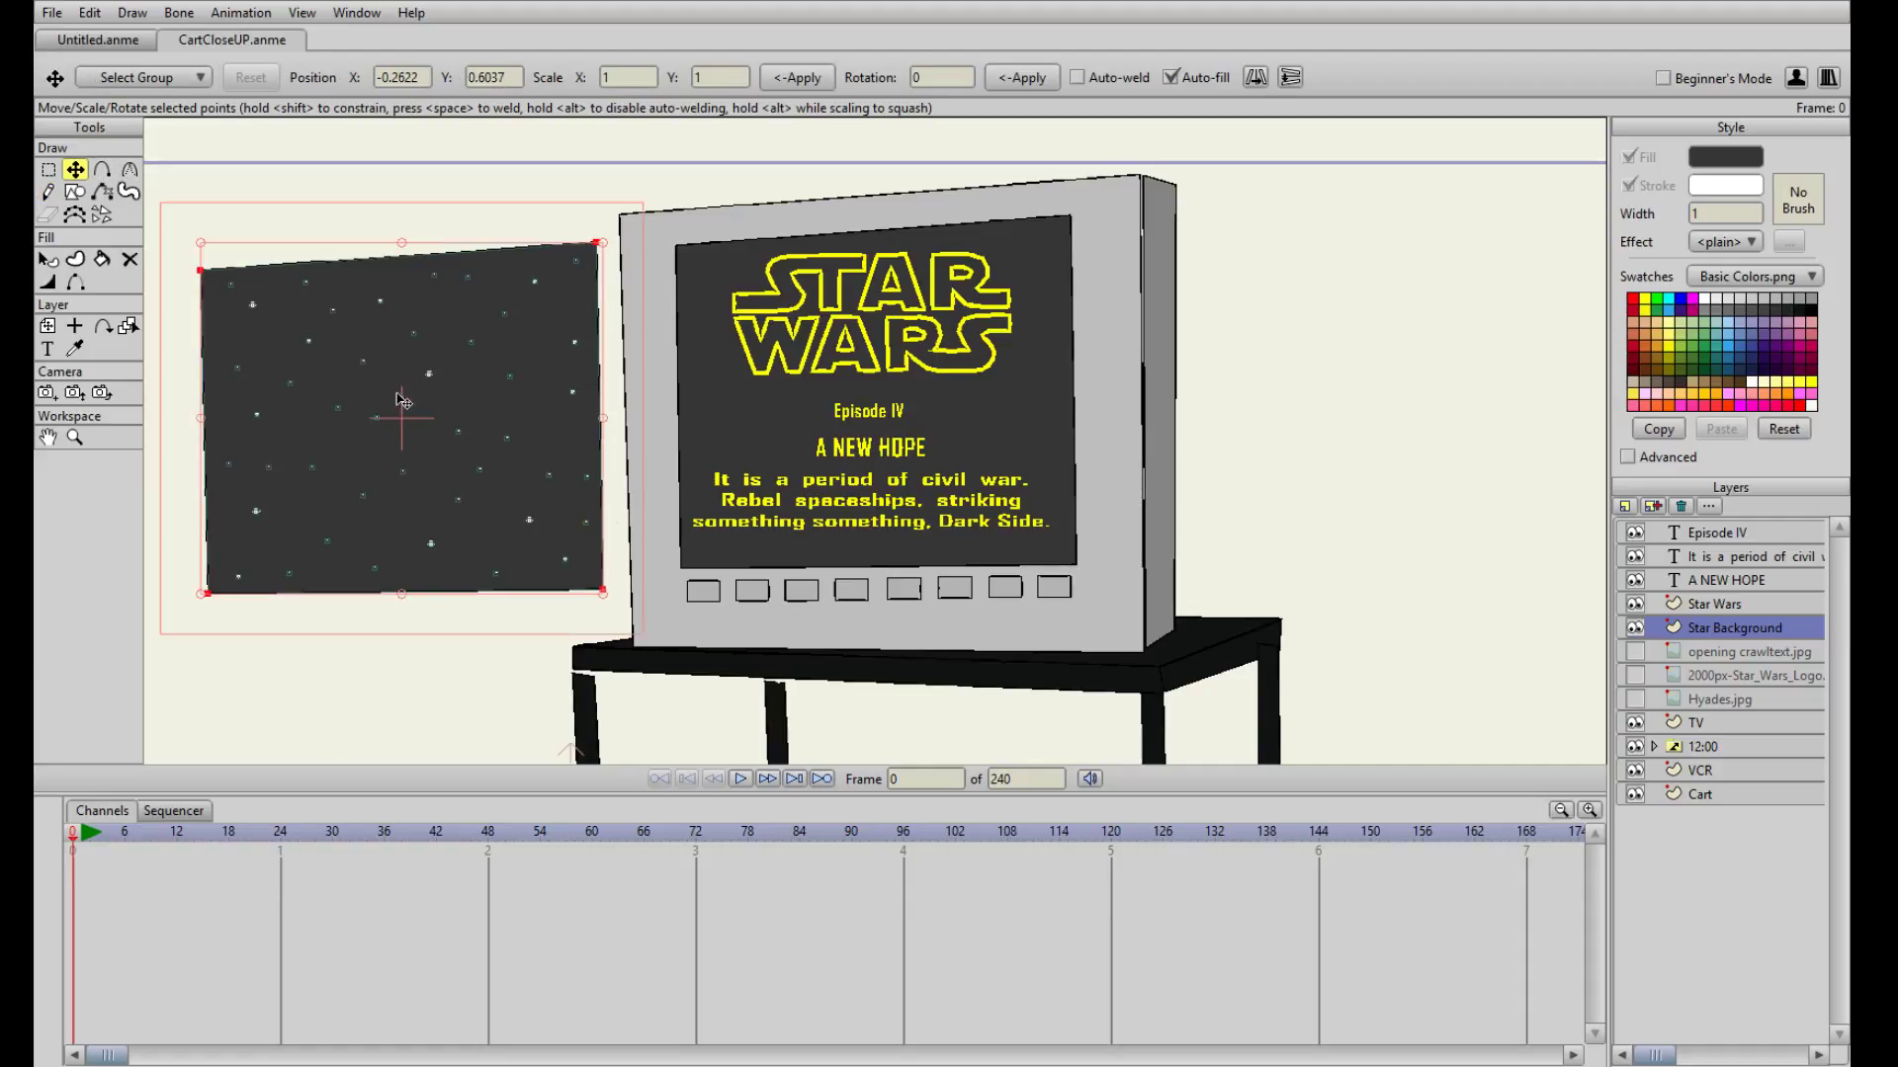
pyautogui.press('g')
pyautogui.click(48, 327)
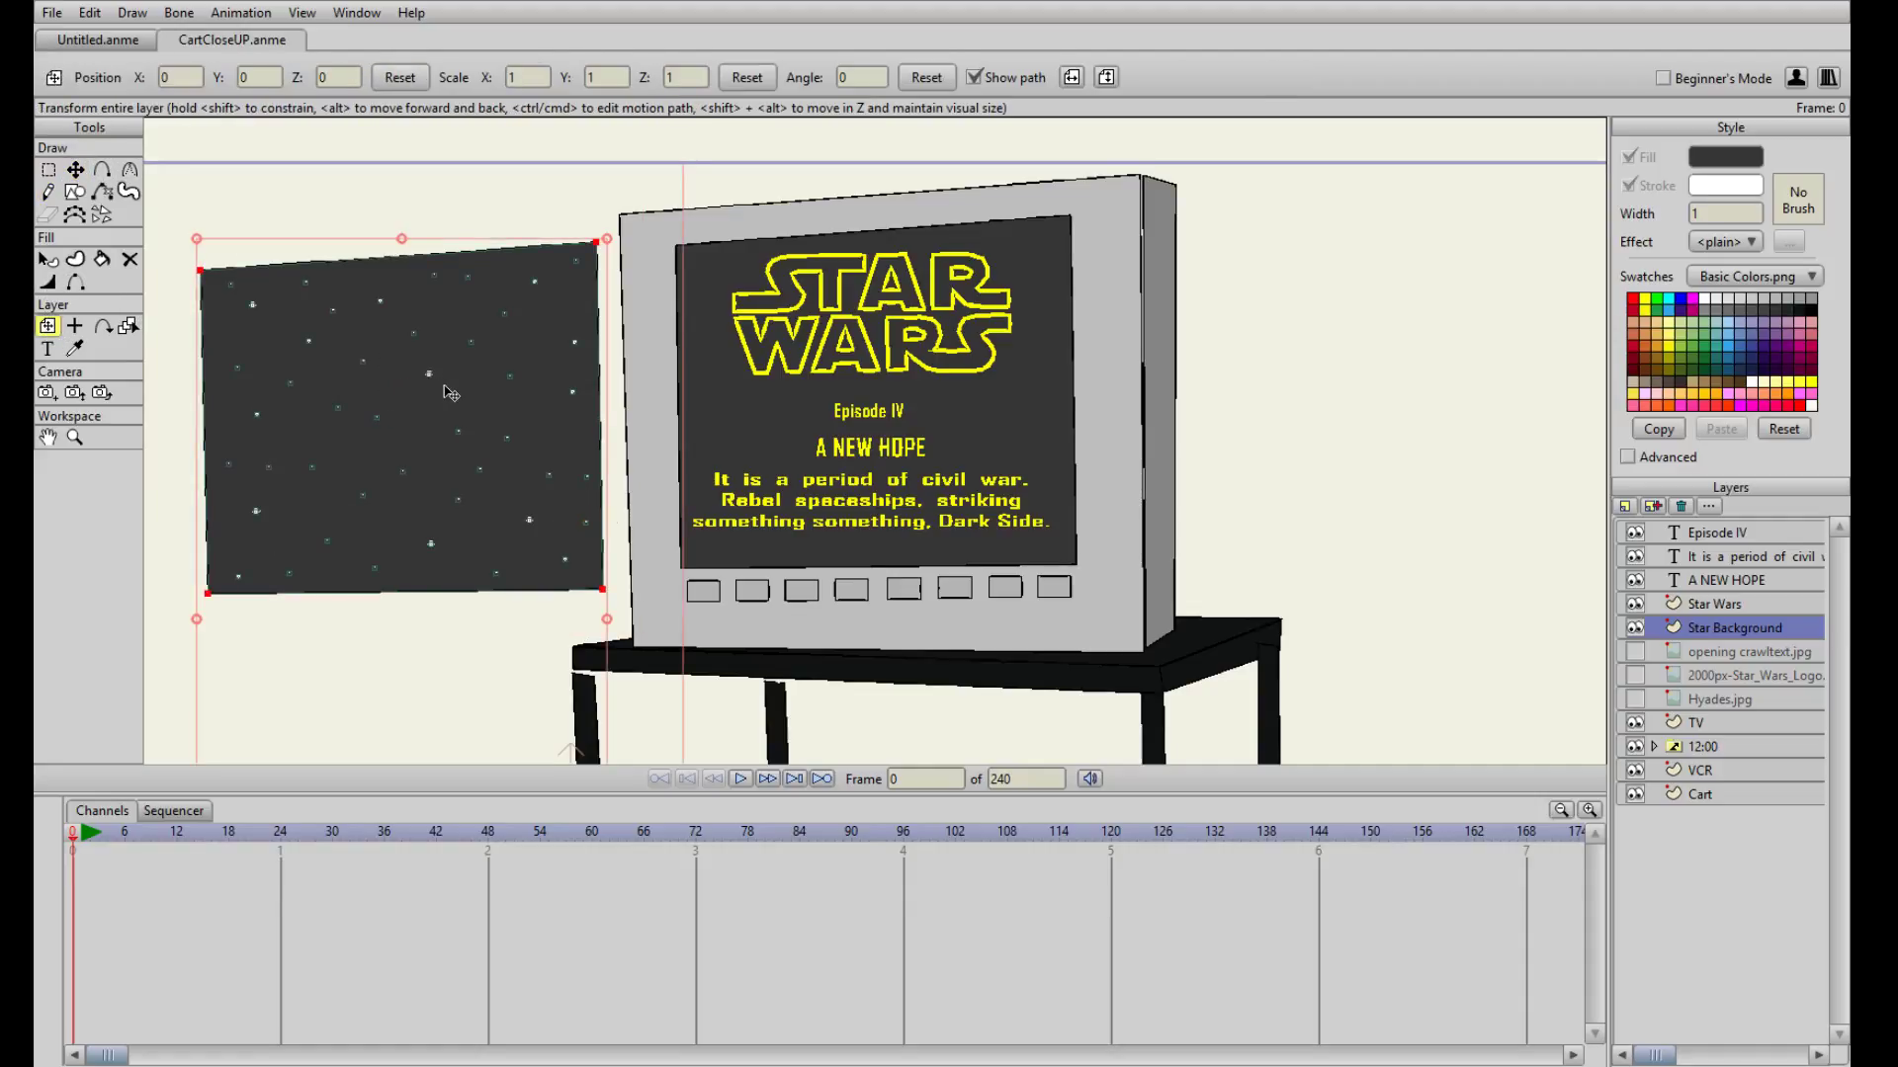
pyautogui.moveTo(386, 381); pyautogui.dragTo(861, 356)
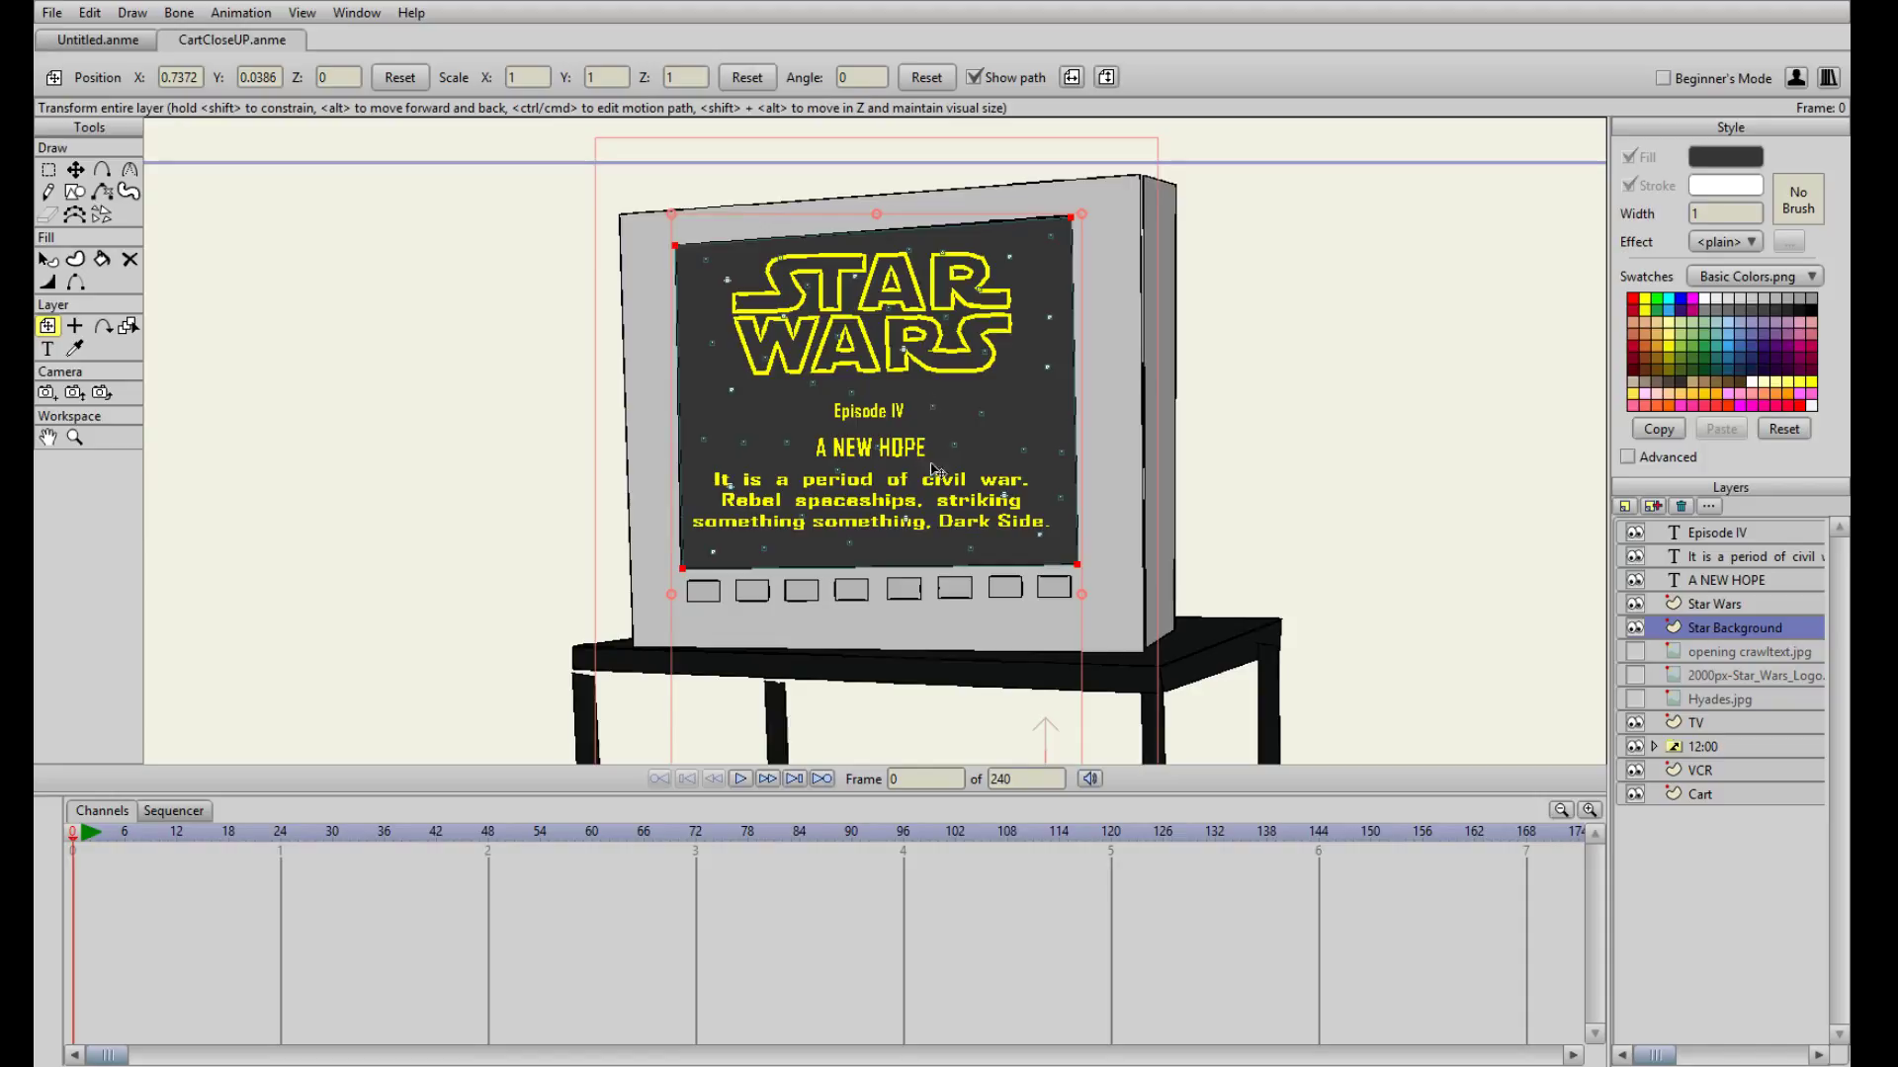
pyautogui.scroll(3, 1036, 412)
pyautogui.scroll(-3, 1036, 413)
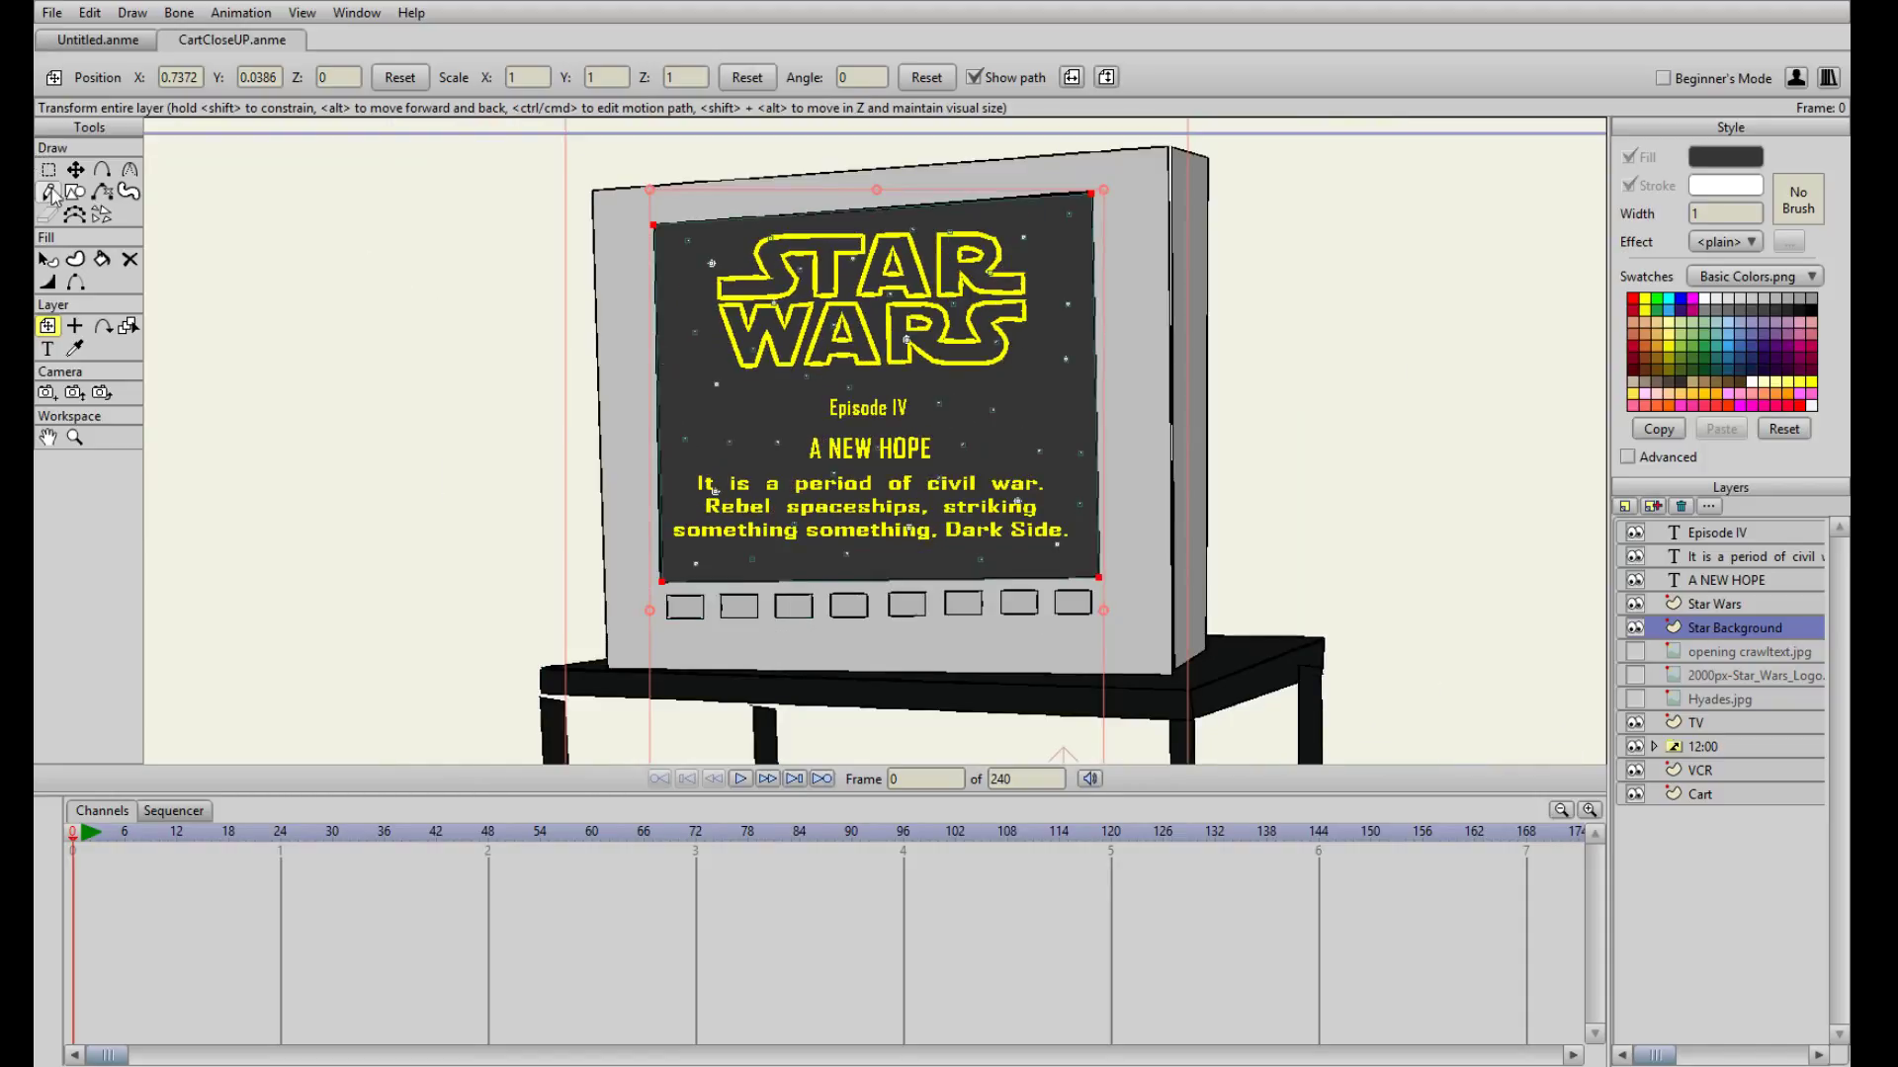
# - Add a new vector layer above Star Background and name it Hiding Layer
pyautogui.click(1626, 509)
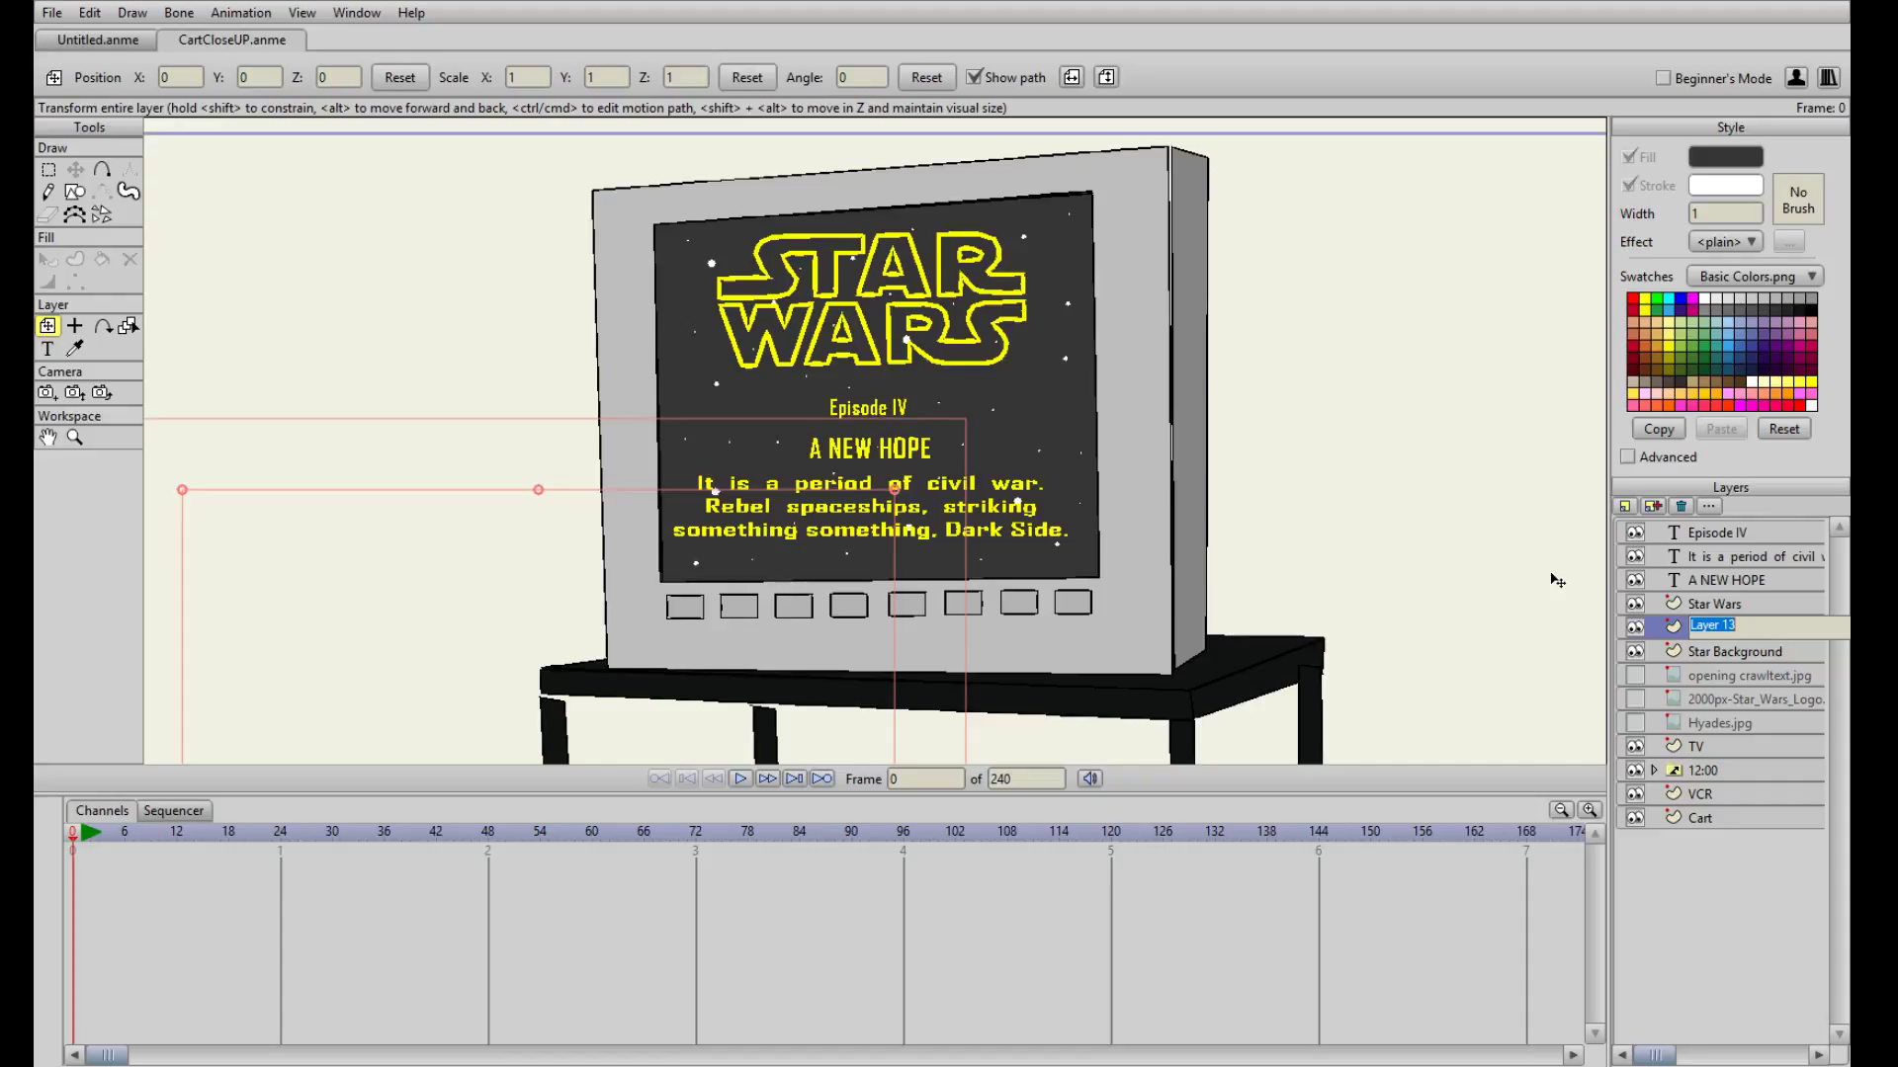
pyautogui.write('Ga')
pyautogui.write('r')
pyautogui.press('Return')
# - Draw a rectangle on Hiding Layer in the empty area beside the TV's lower part
pyautogui.scroll(4, 1459, 540)
pyautogui.scroll(-5, 1382, 586)
pyautogui.moveTo(1221, 621); pyautogui.dragTo(1169, 493)
pyautogui.scroll(2, 1174, 498)
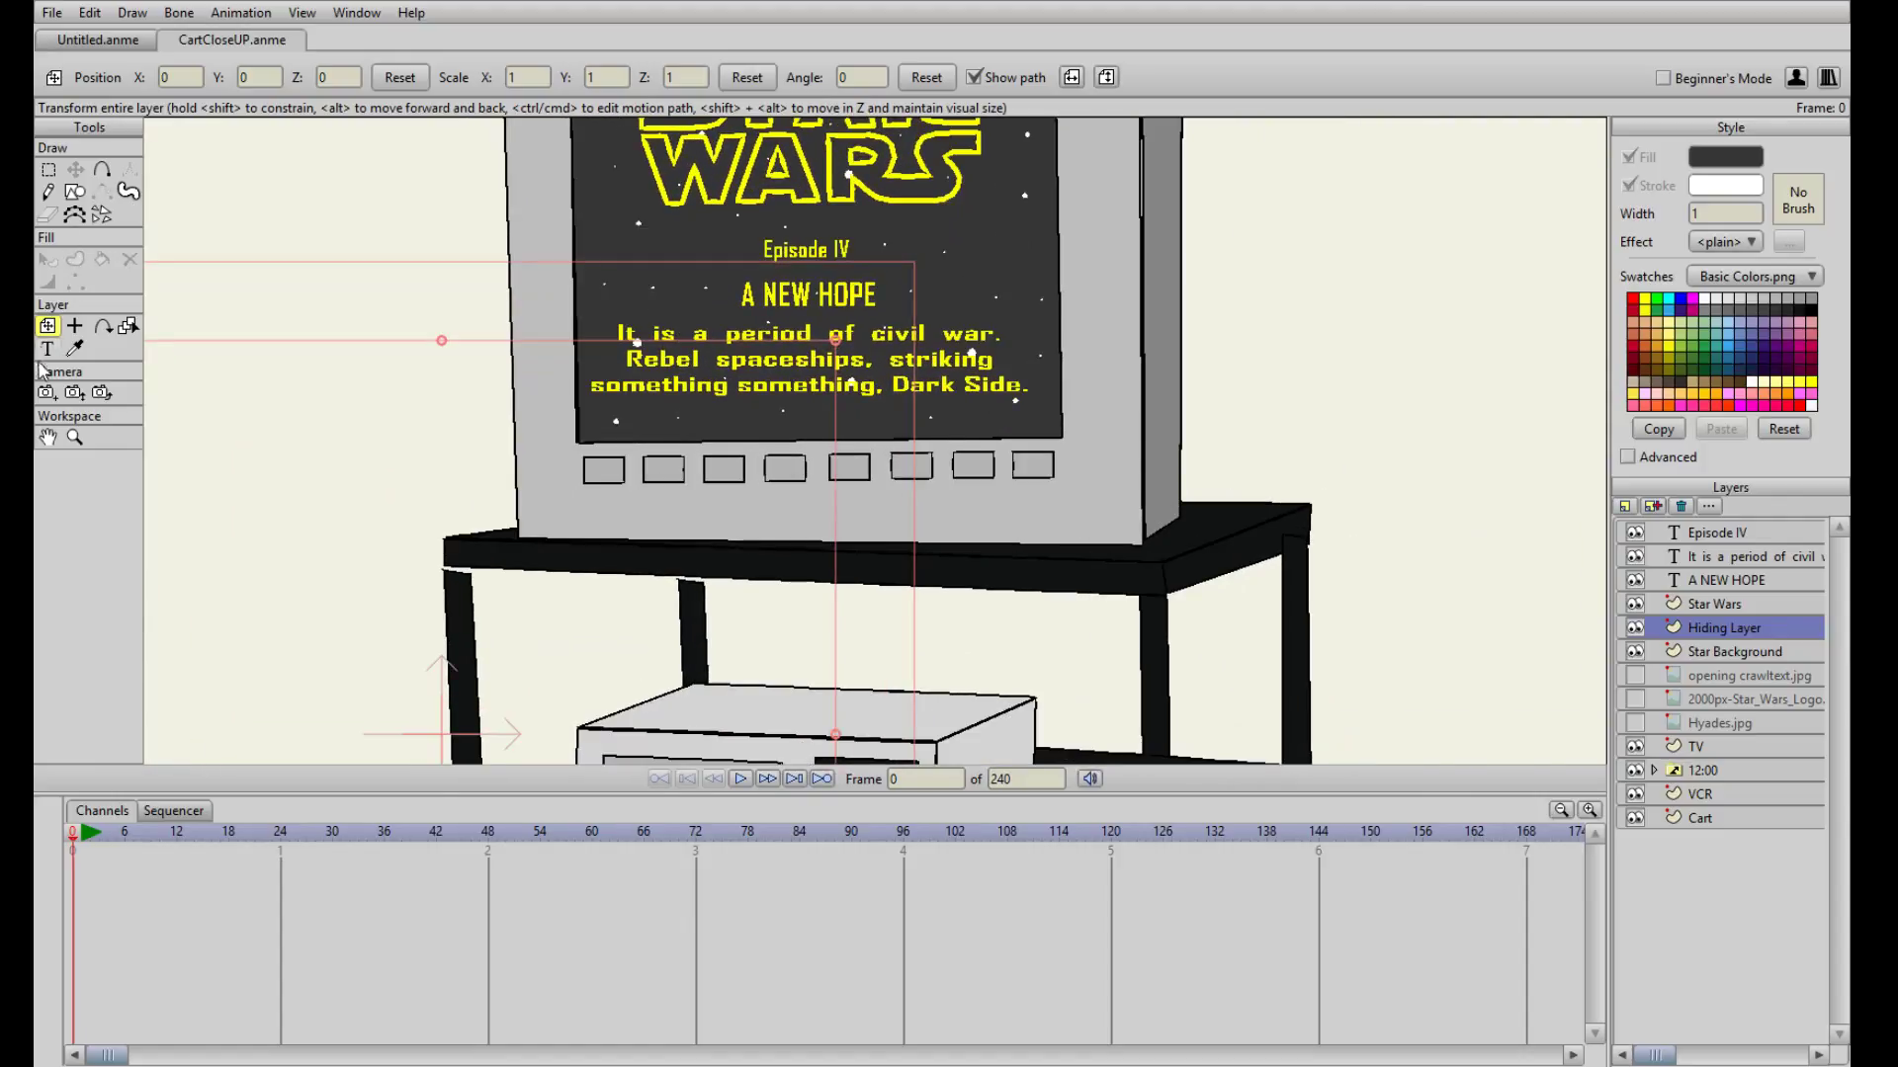
pyautogui.click(75, 191)
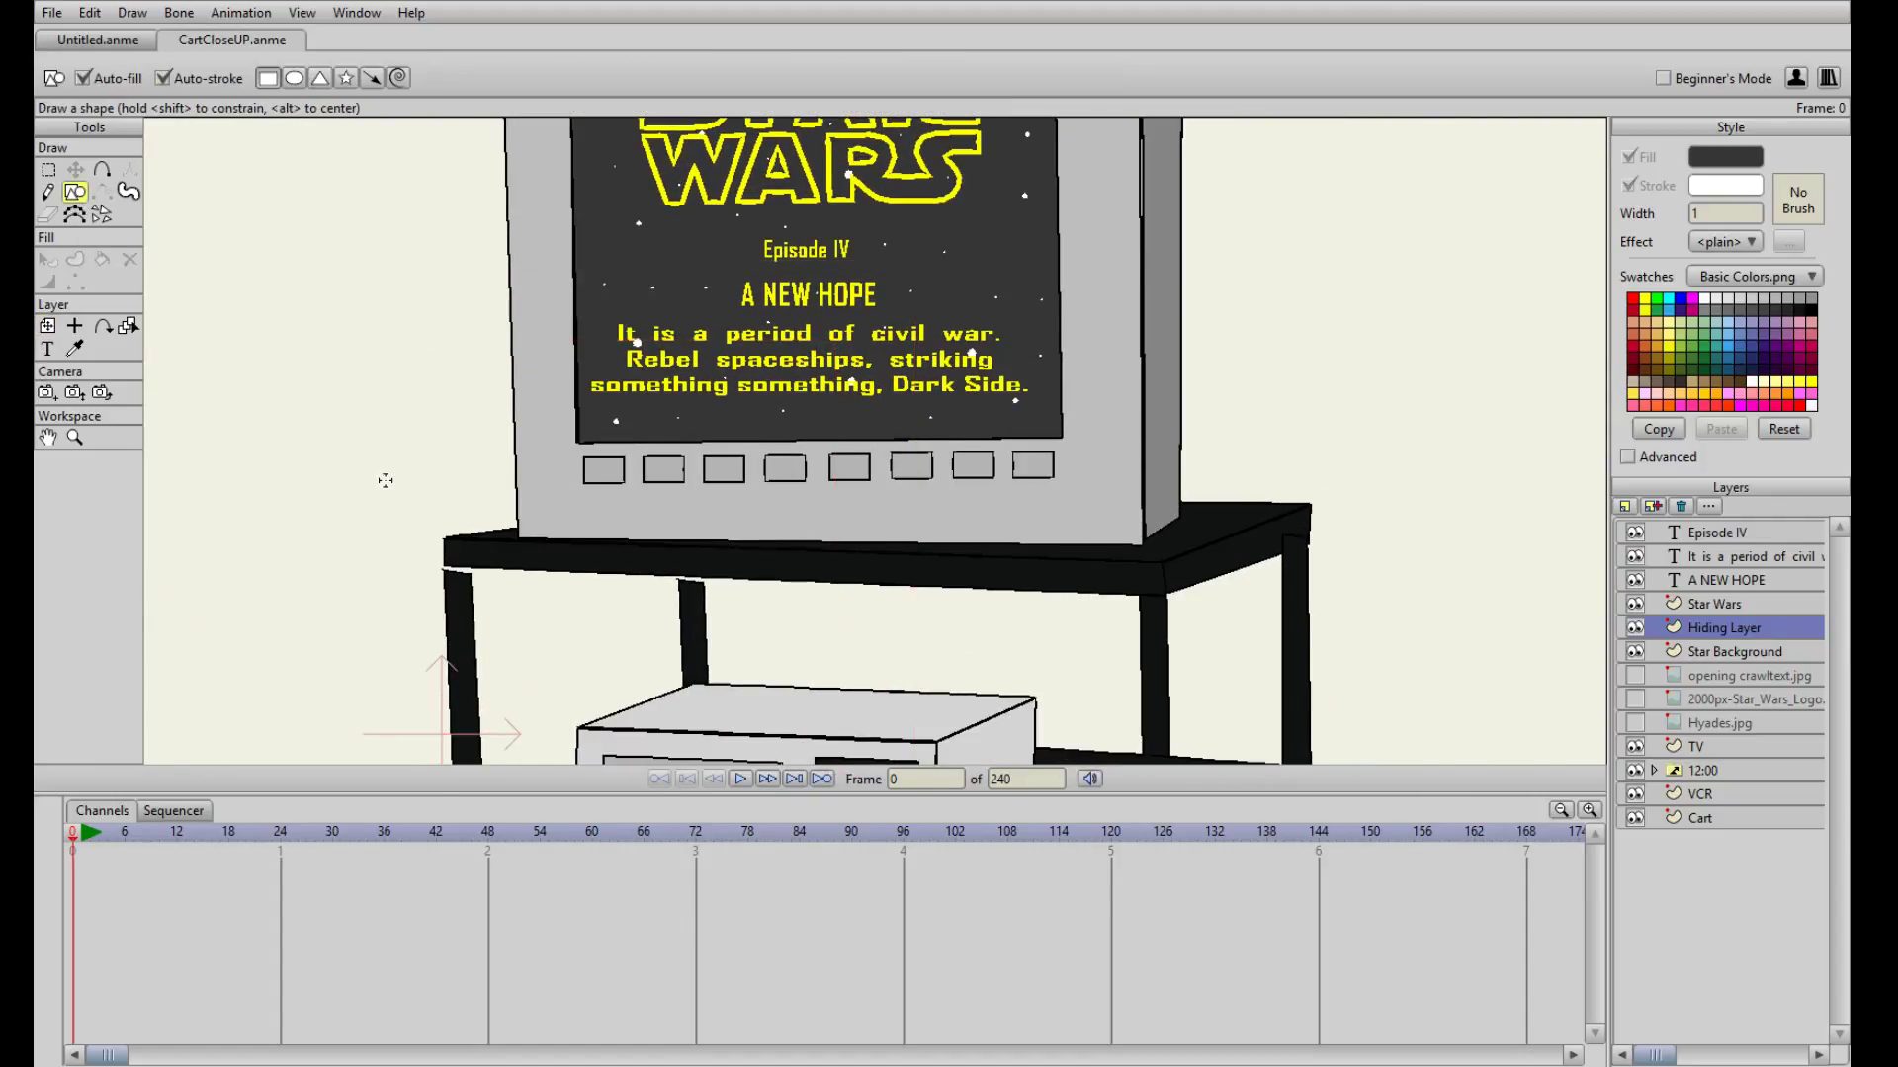
pyautogui.moveTo(219, 352); pyautogui.dragTo(447, 522)
# - Copy the TV casing's light grey fill and black stroke onto the Hiding Layer rectangle with the Eyedropper
pyautogui.click(47, 258)
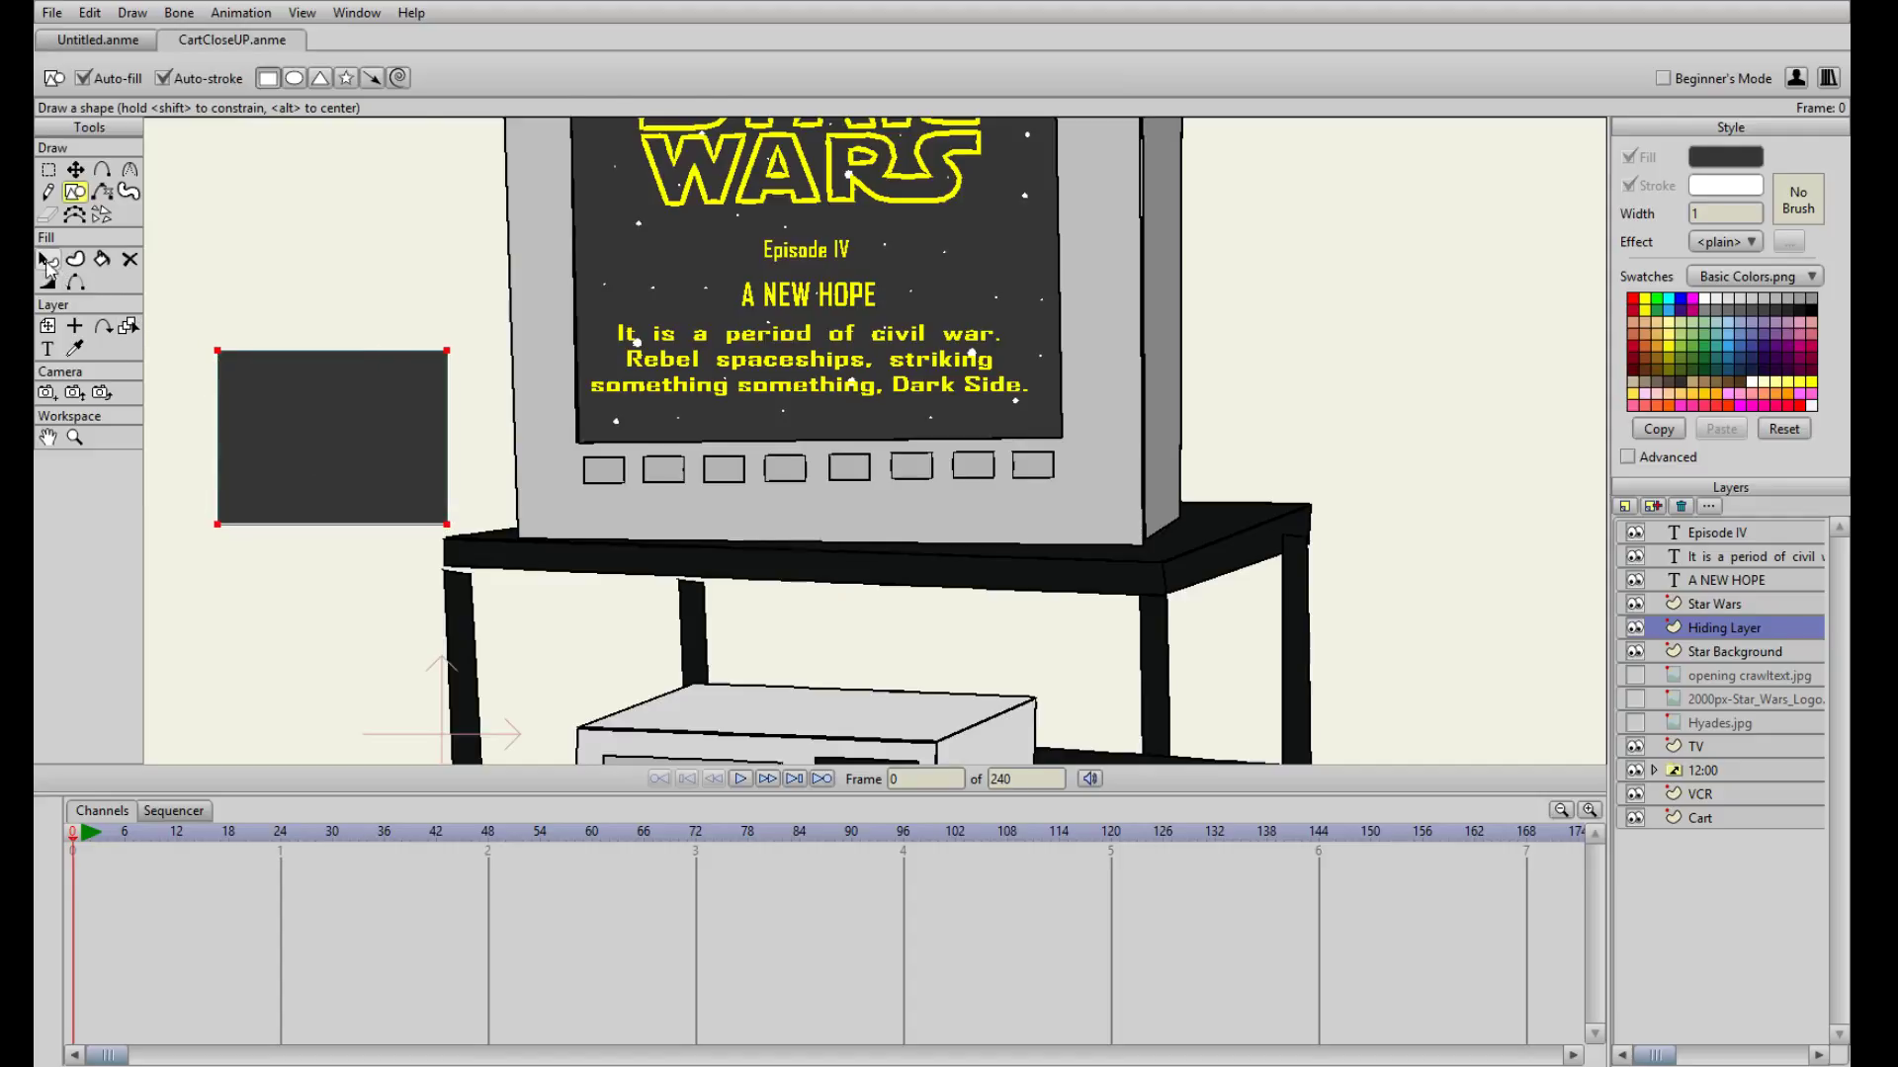
pyautogui.click(378, 441)
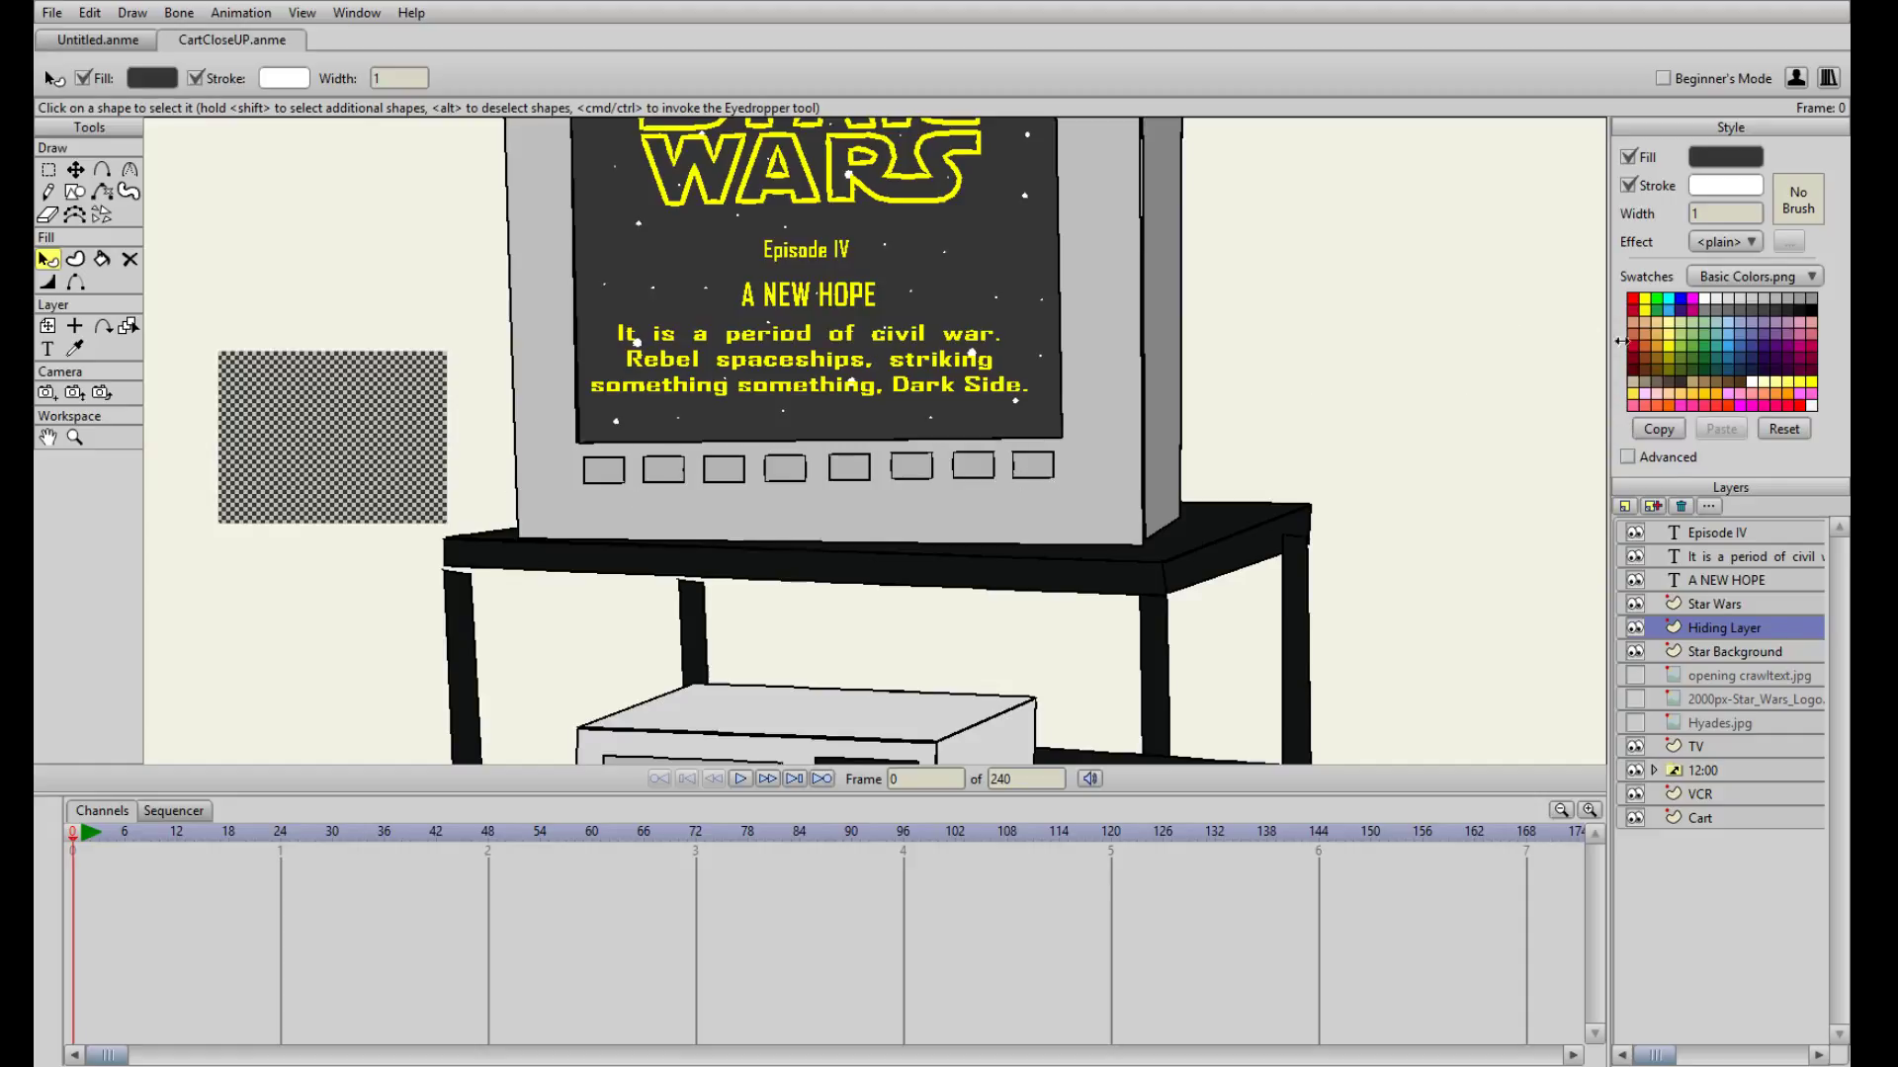
pyautogui.click(1680, 751)
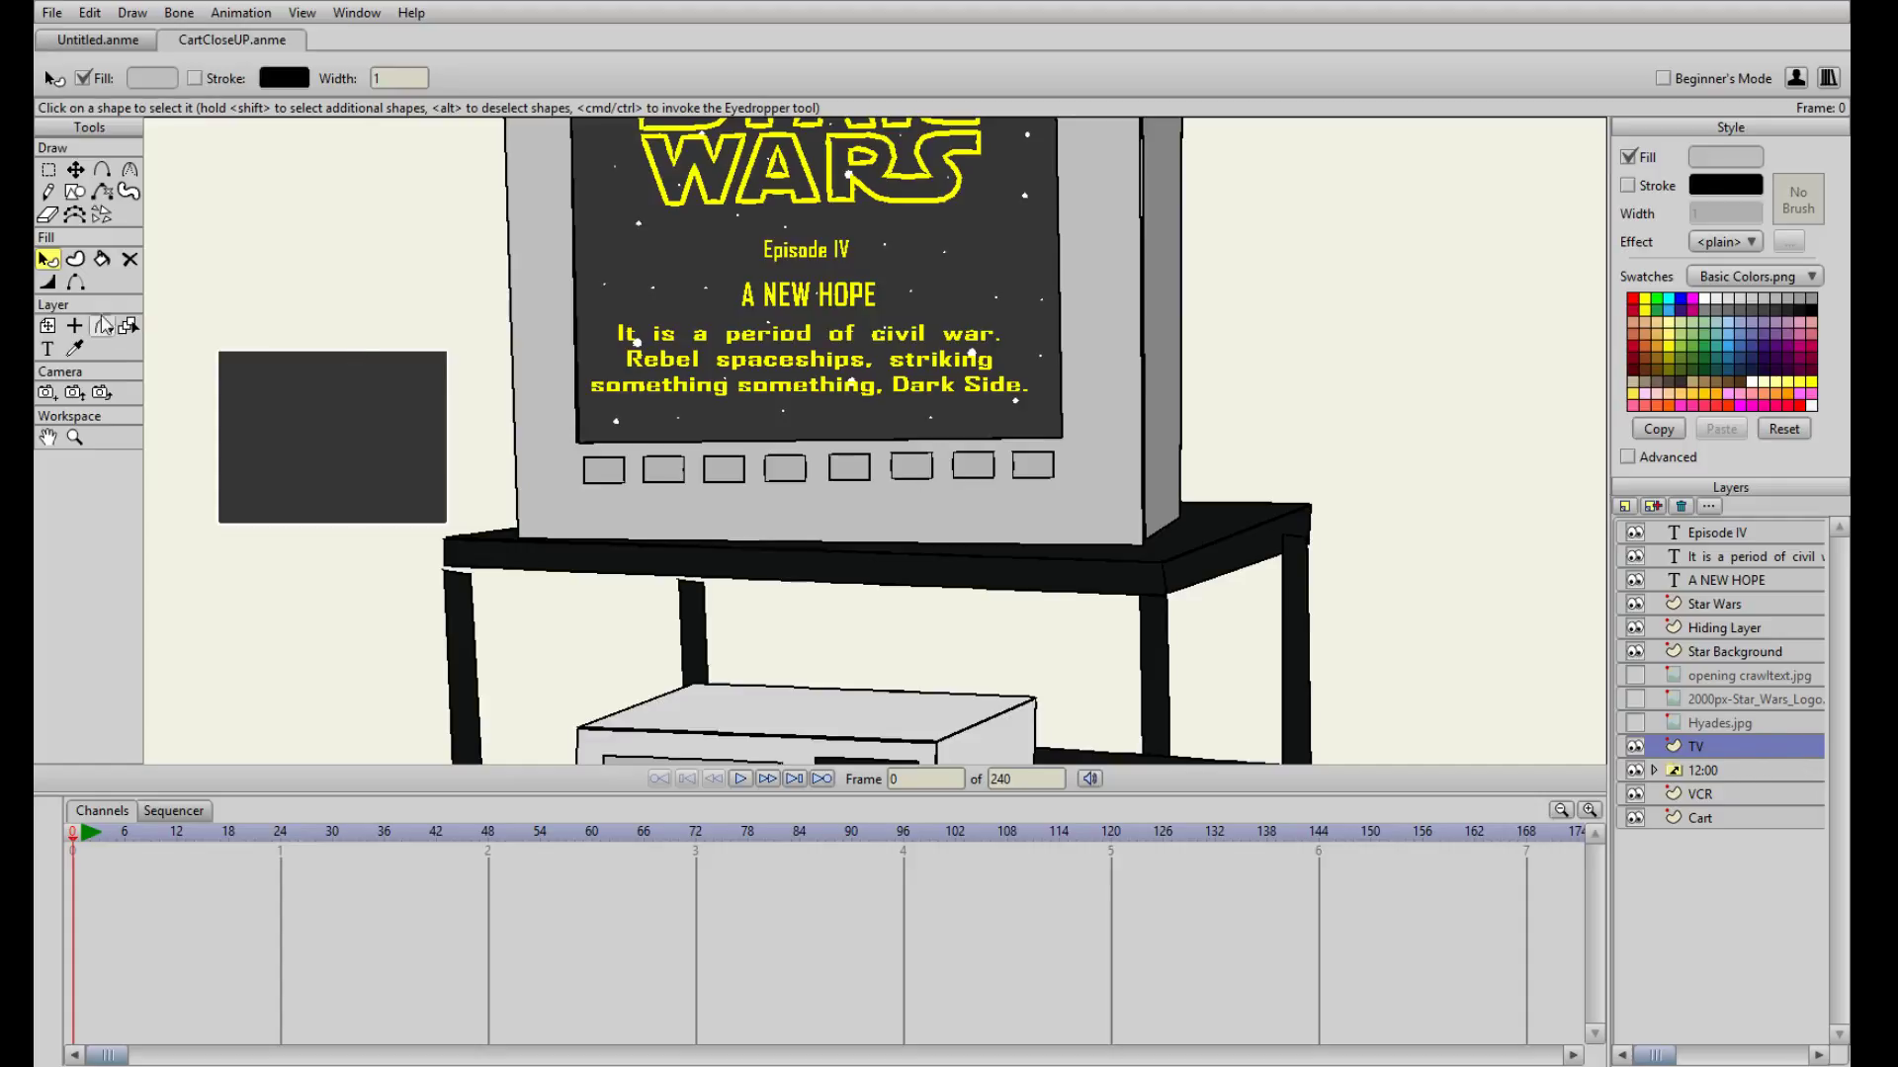
pyautogui.click(1748, 797)
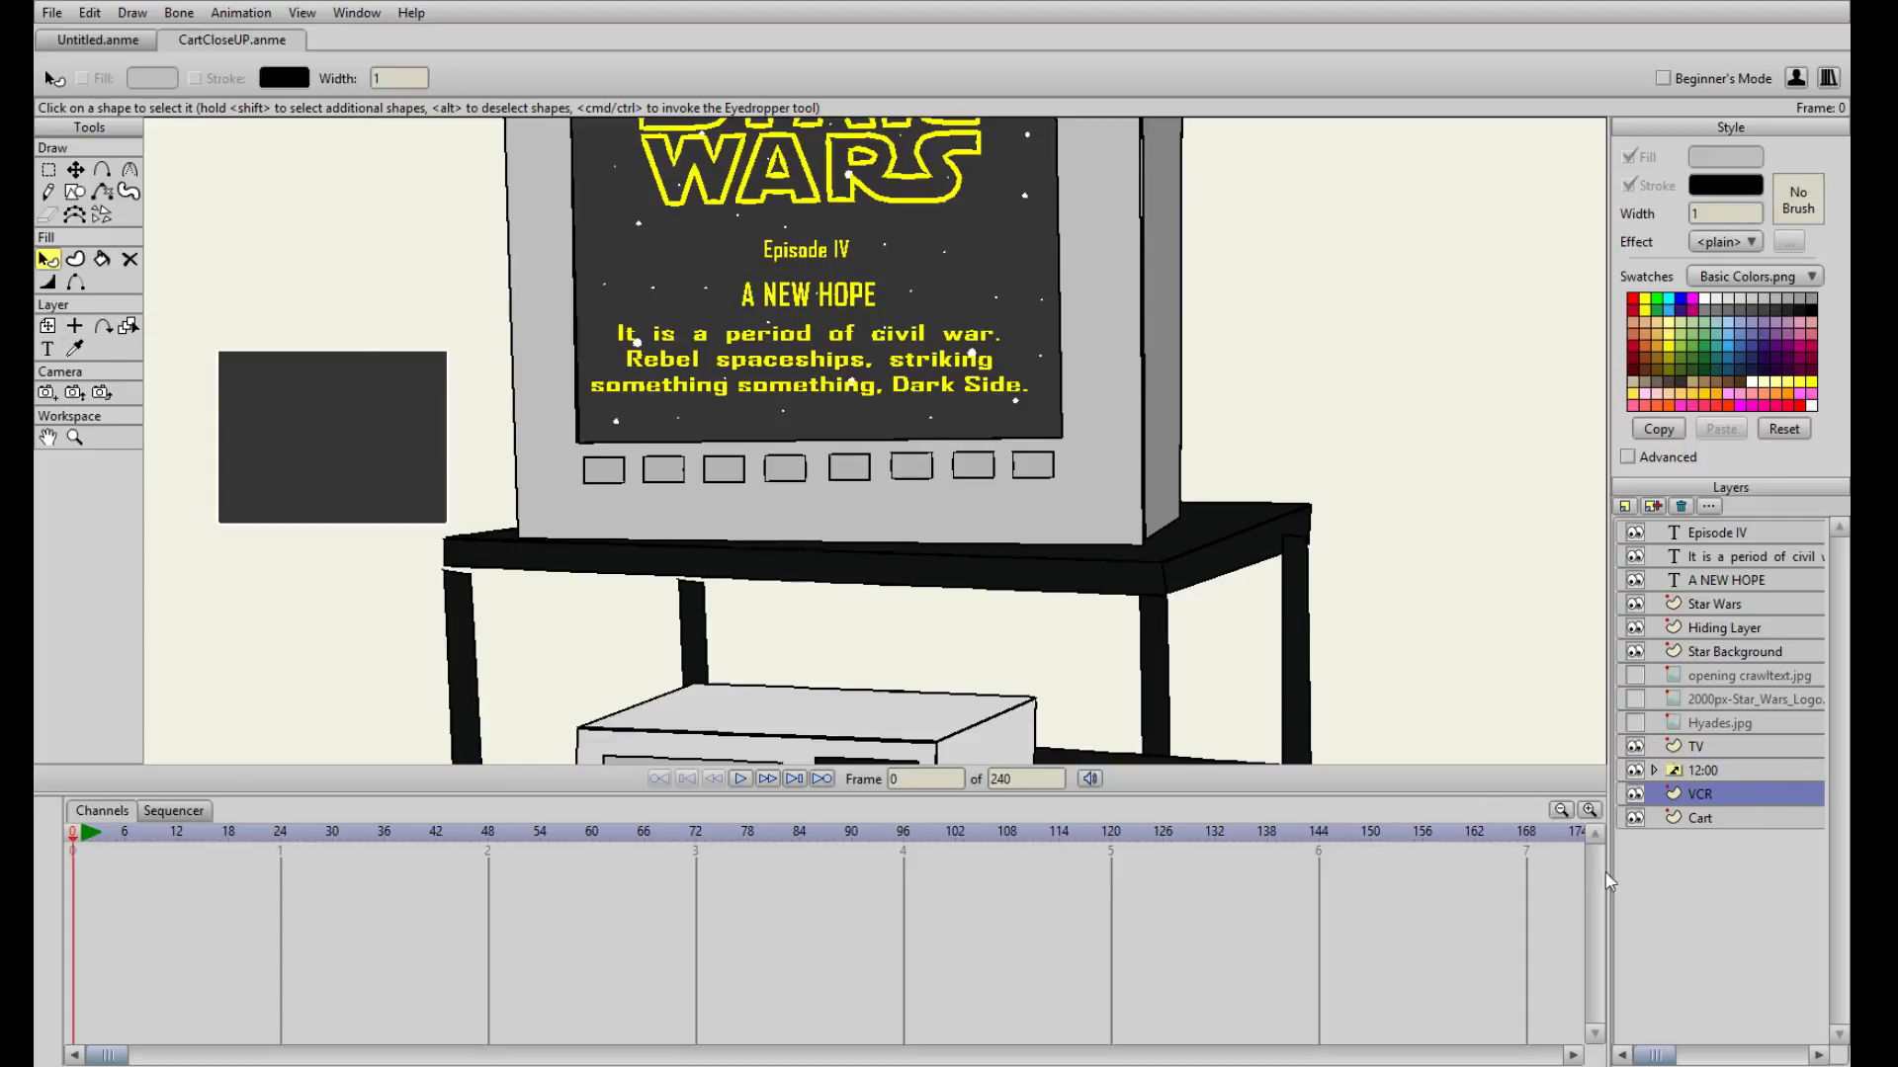
pyautogui.click(1710, 748)
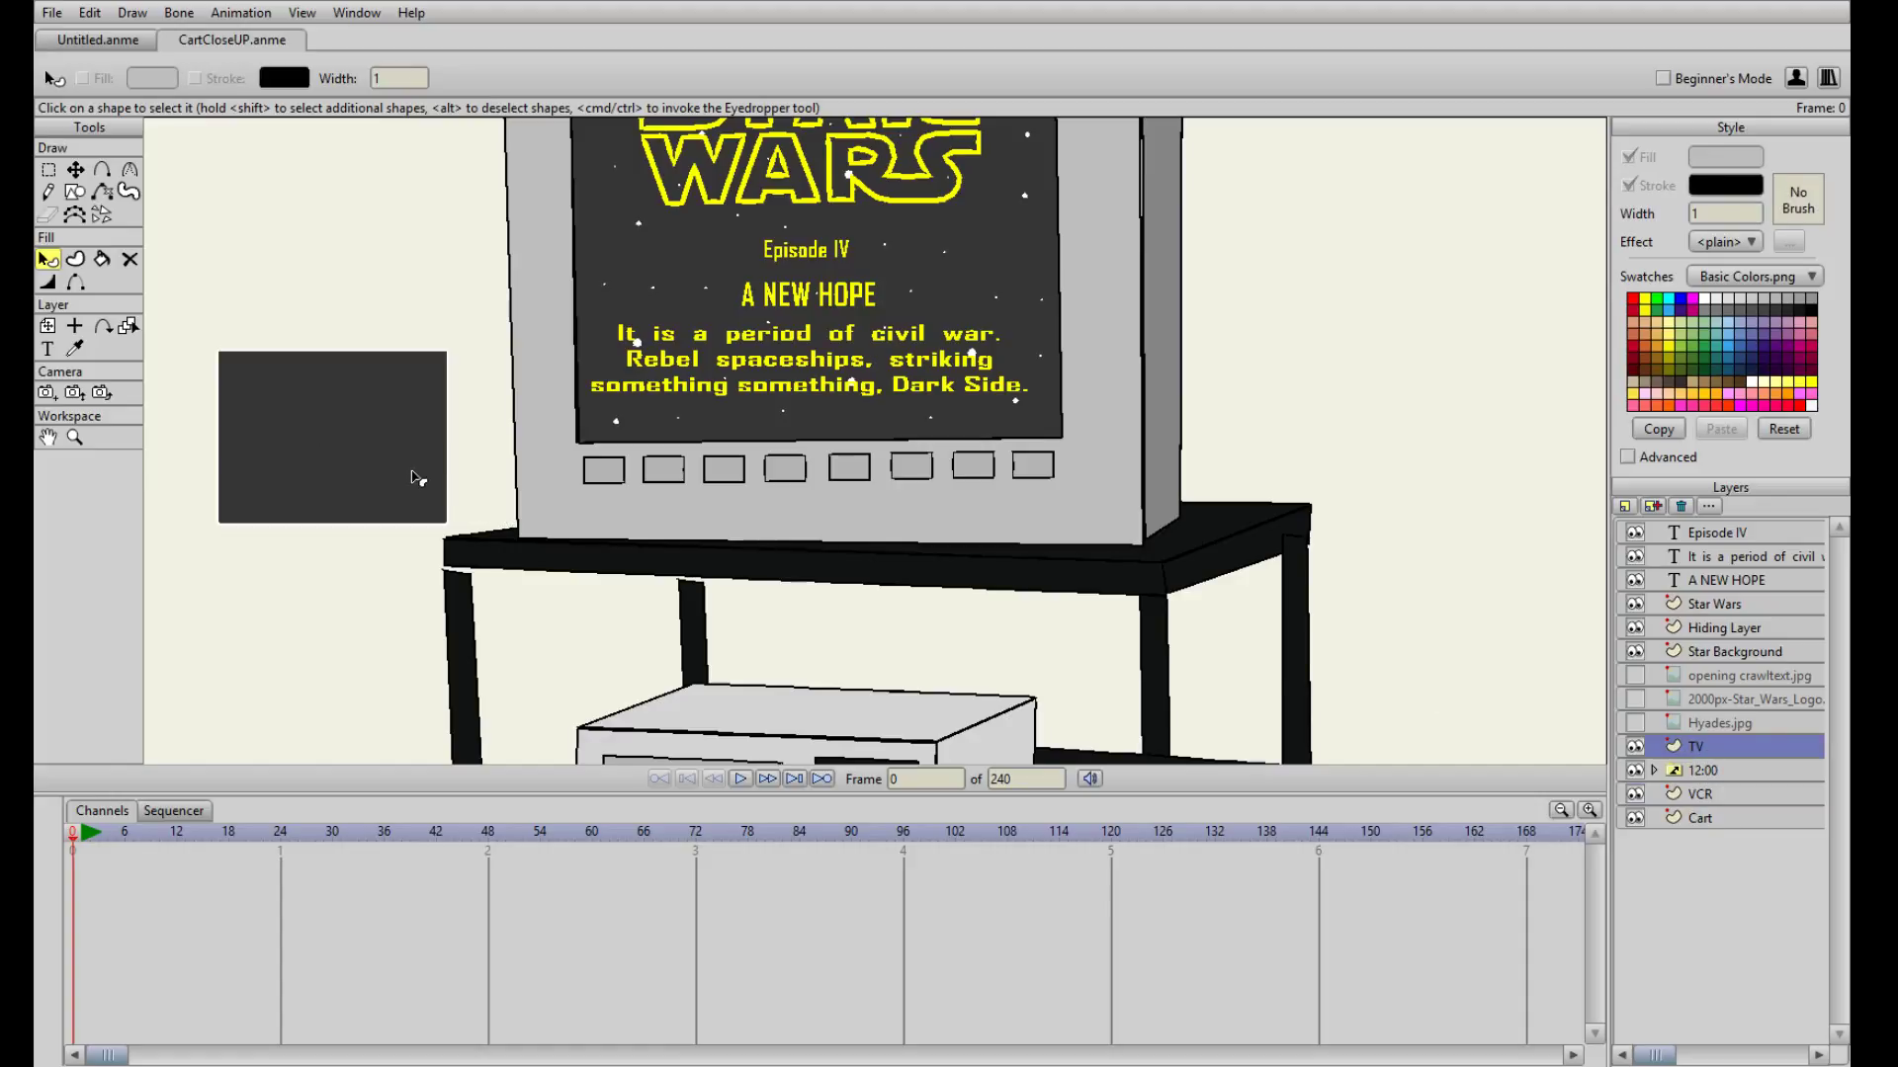
pyautogui.click(1715, 629)
pyautogui.click(74, 348)
pyautogui.click(732, 476)
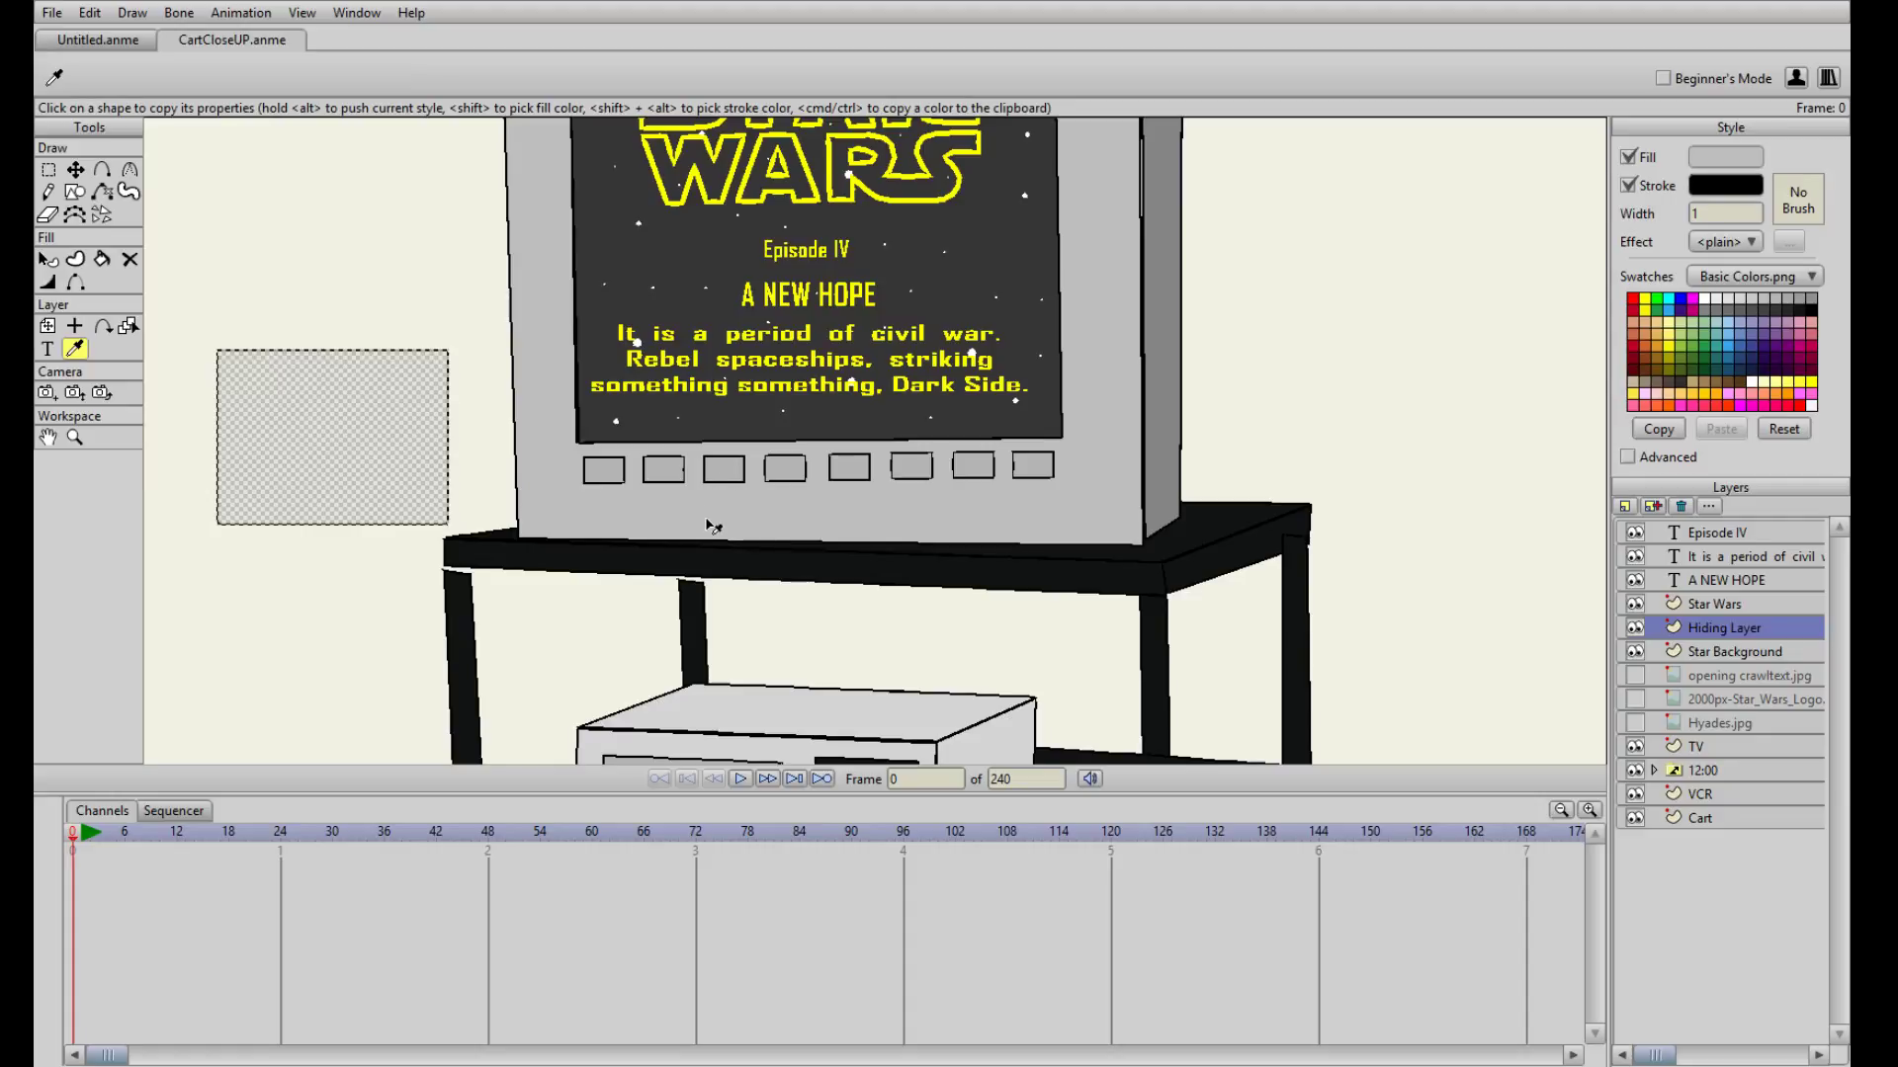
# - Move the grey rectangle onto the TV and stretch its corners to cover the front panel below the screen
pyautogui.click(75, 169)
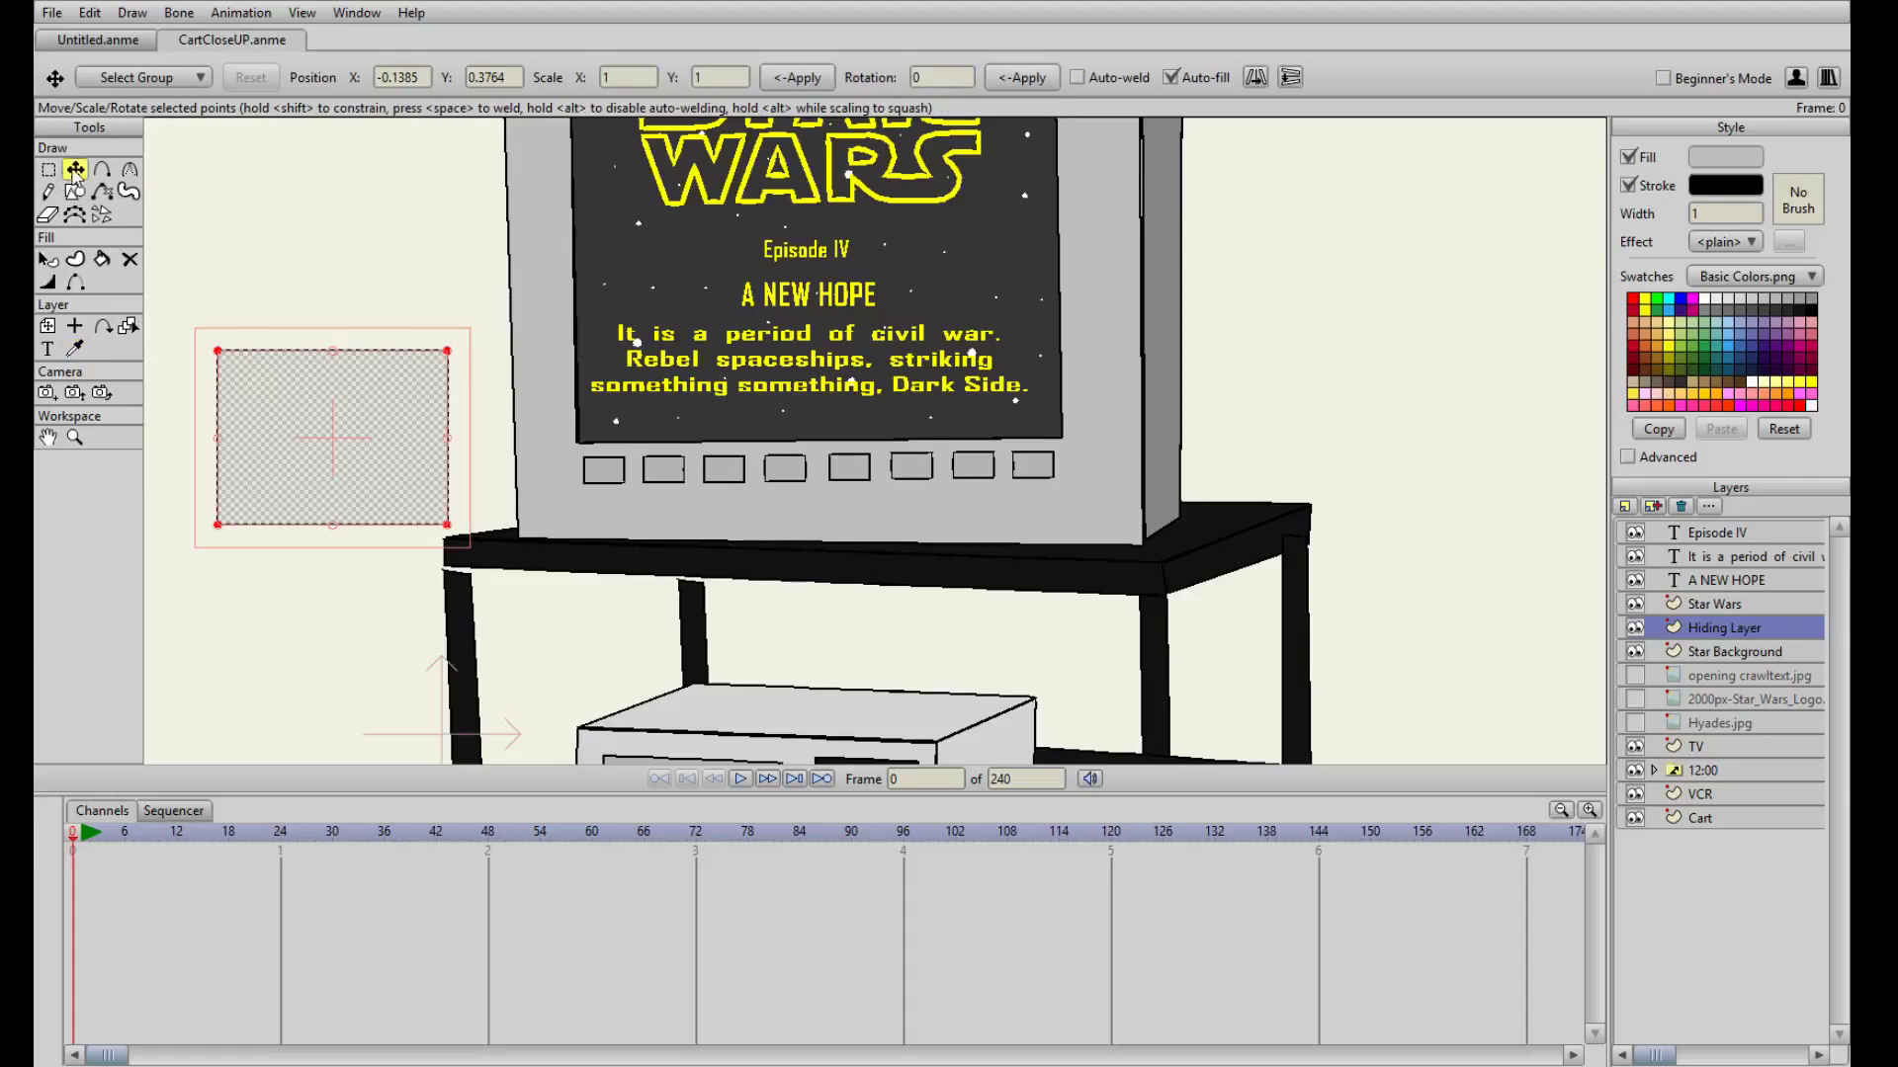
pyautogui.moveTo(314, 457); pyautogui.dragTo(615, 473)
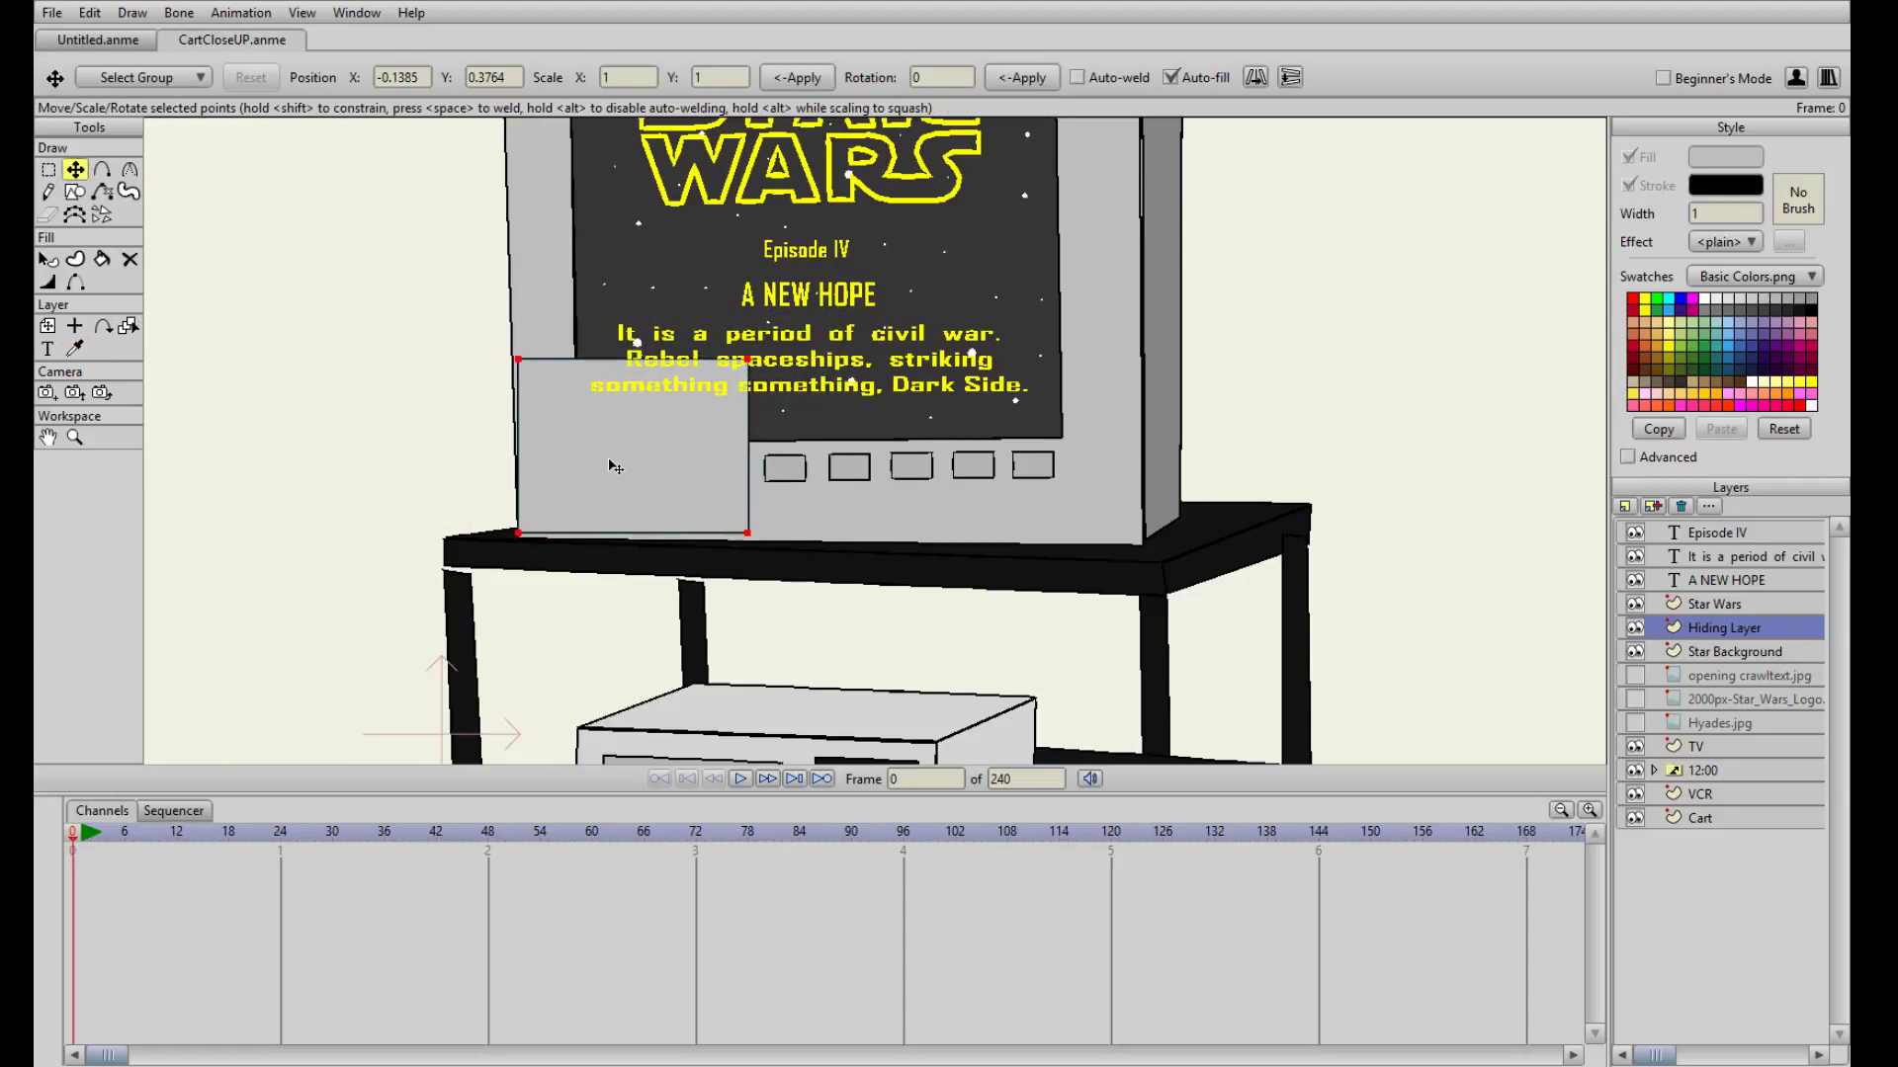
pyautogui.moveTo(748, 543); pyautogui.dragTo(1144, 549)
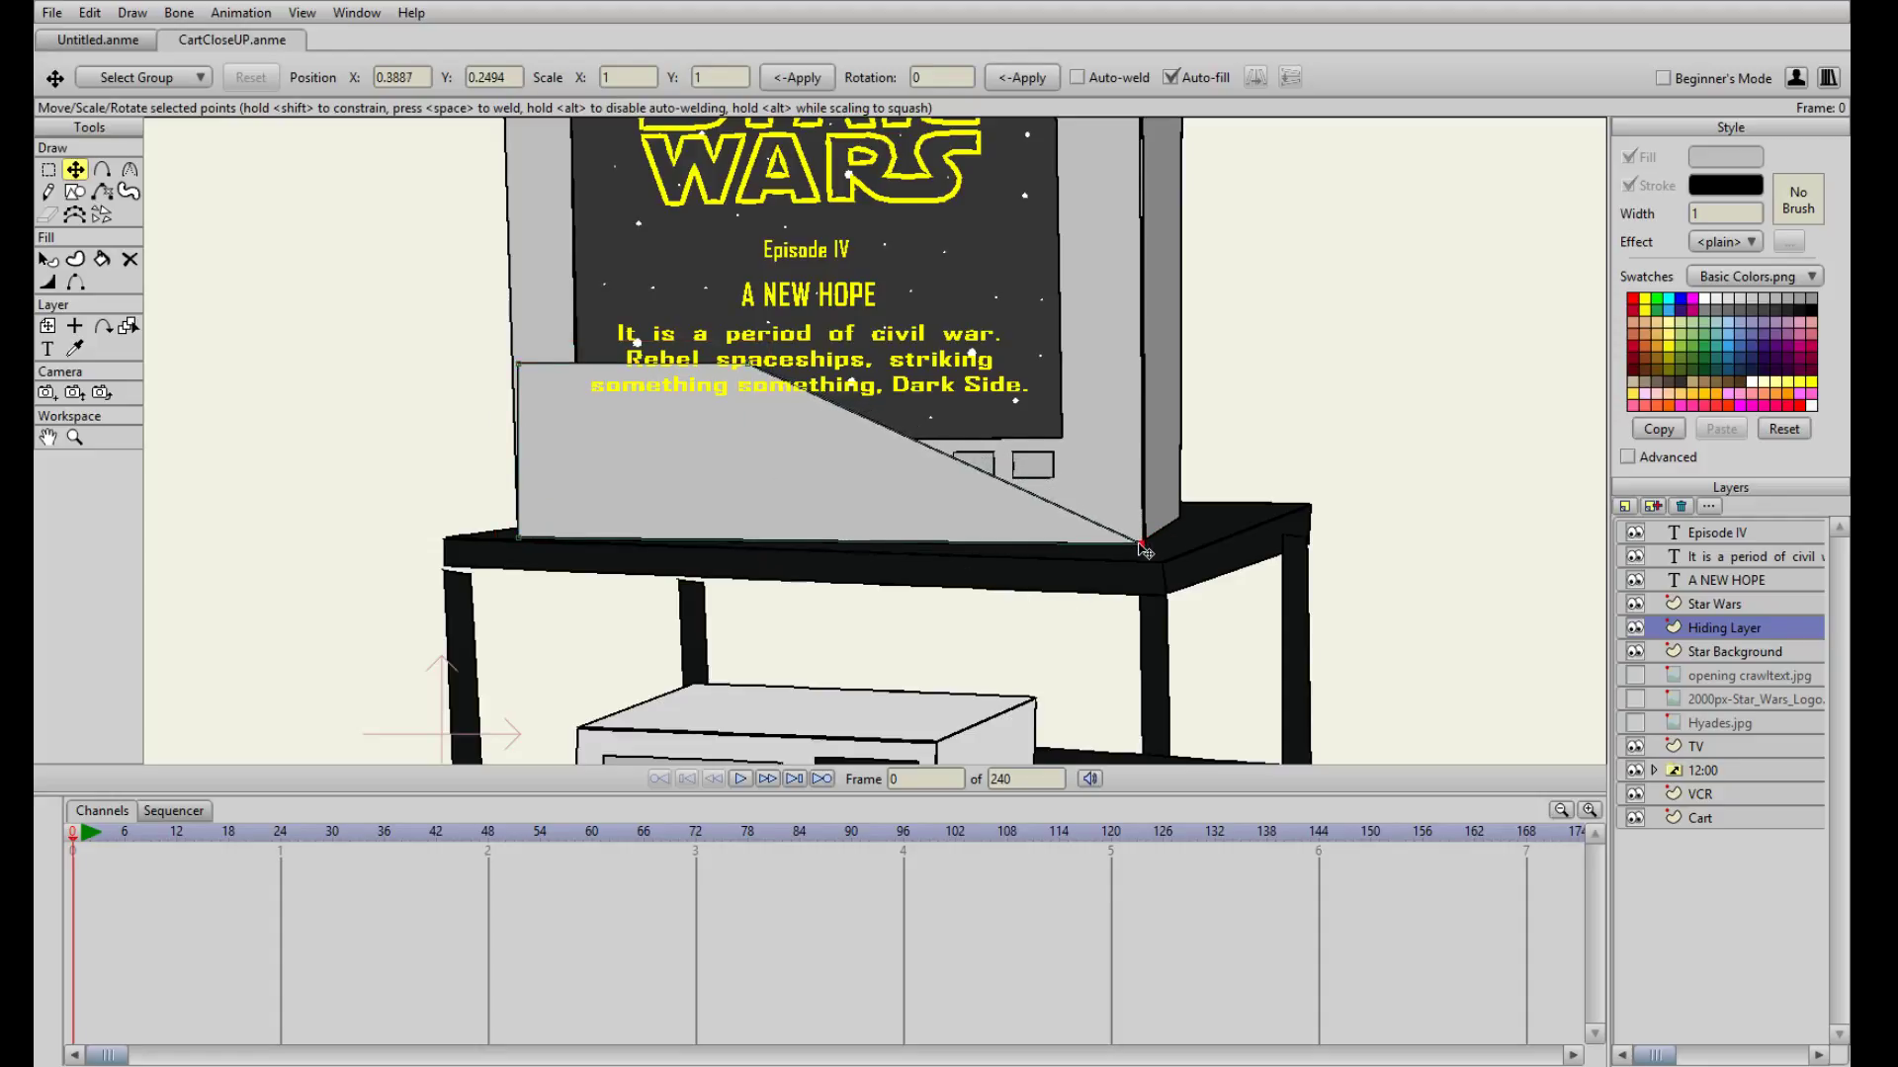
pyautogui.moveTo(753, 371); pyautogui.dragTo(1147, 459)
pyautogui.moveTo(519, 365); pyautogui.dragTo(521, 454)
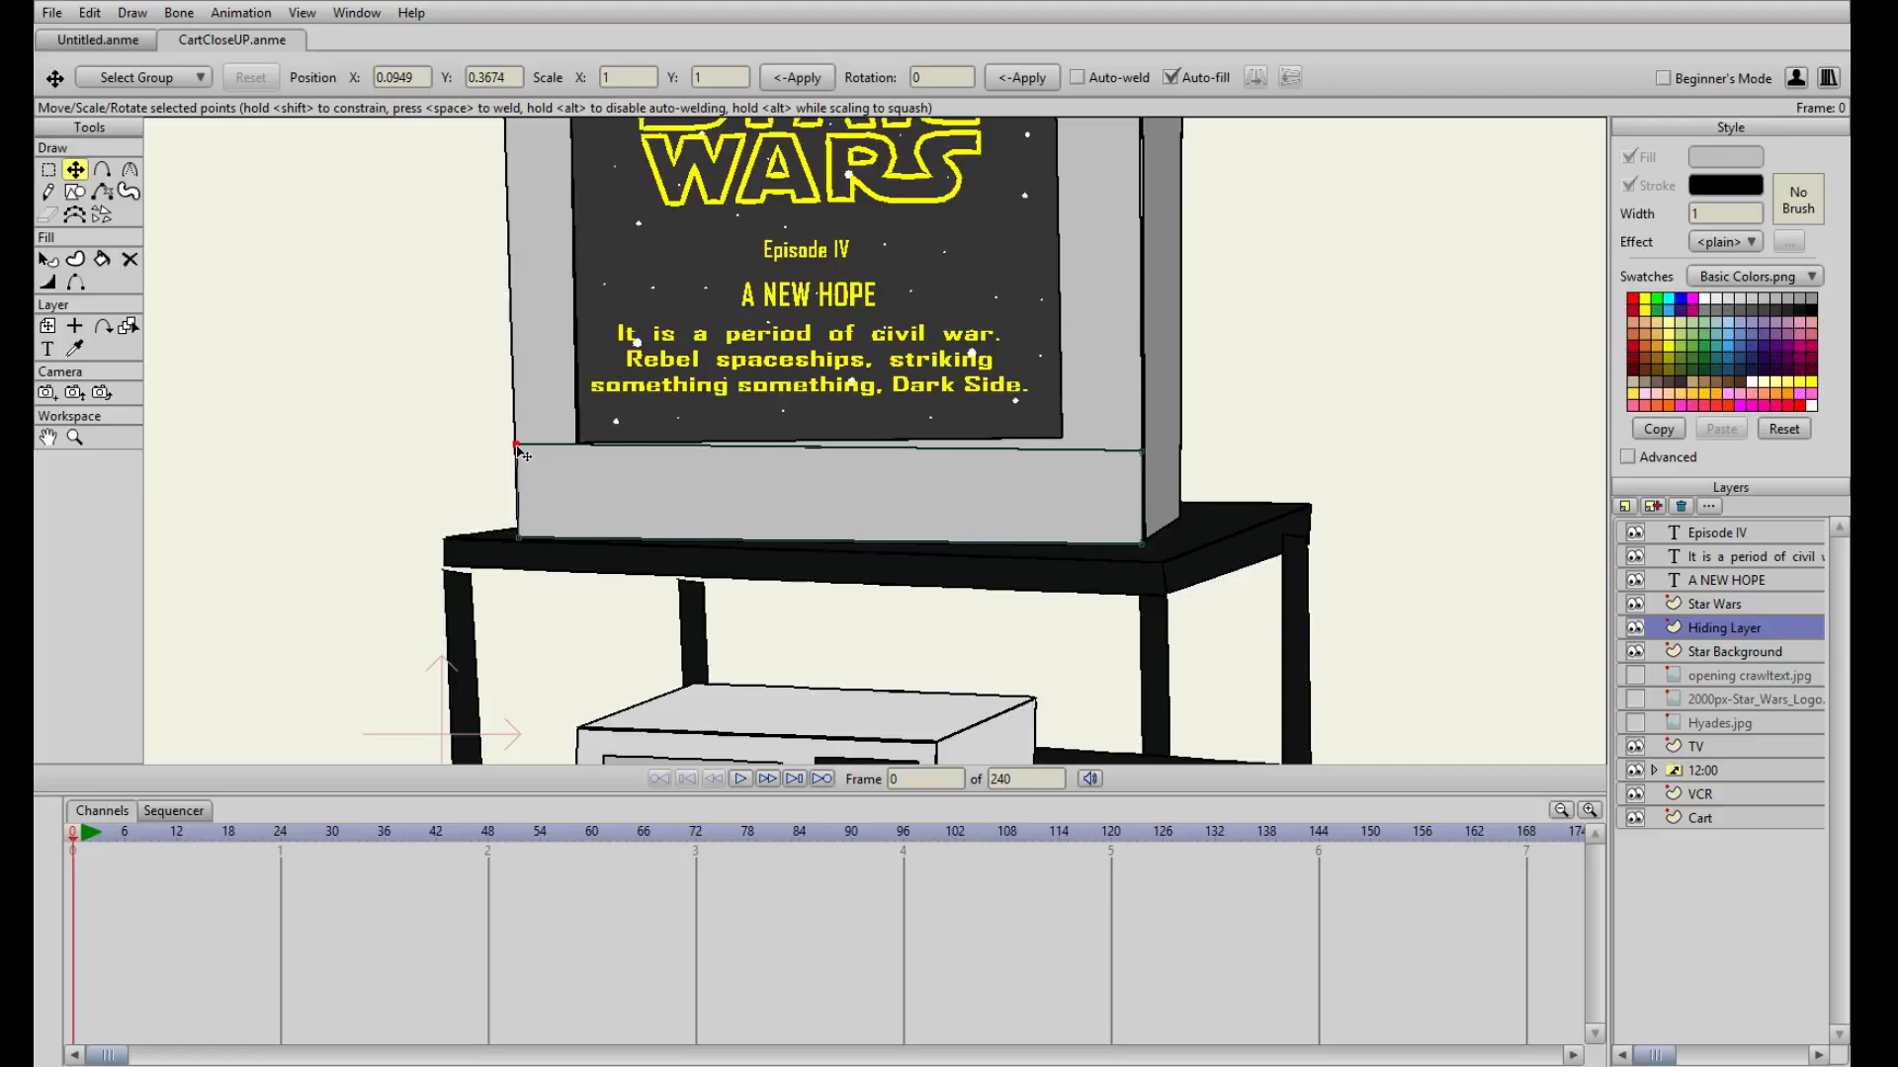
# - Adjust the cover's upper corners to sit just below the TV screen and hide its upper edge line
pyautogui.moveTo(1146, 460); pyautogui.dragTo(1082, 448)
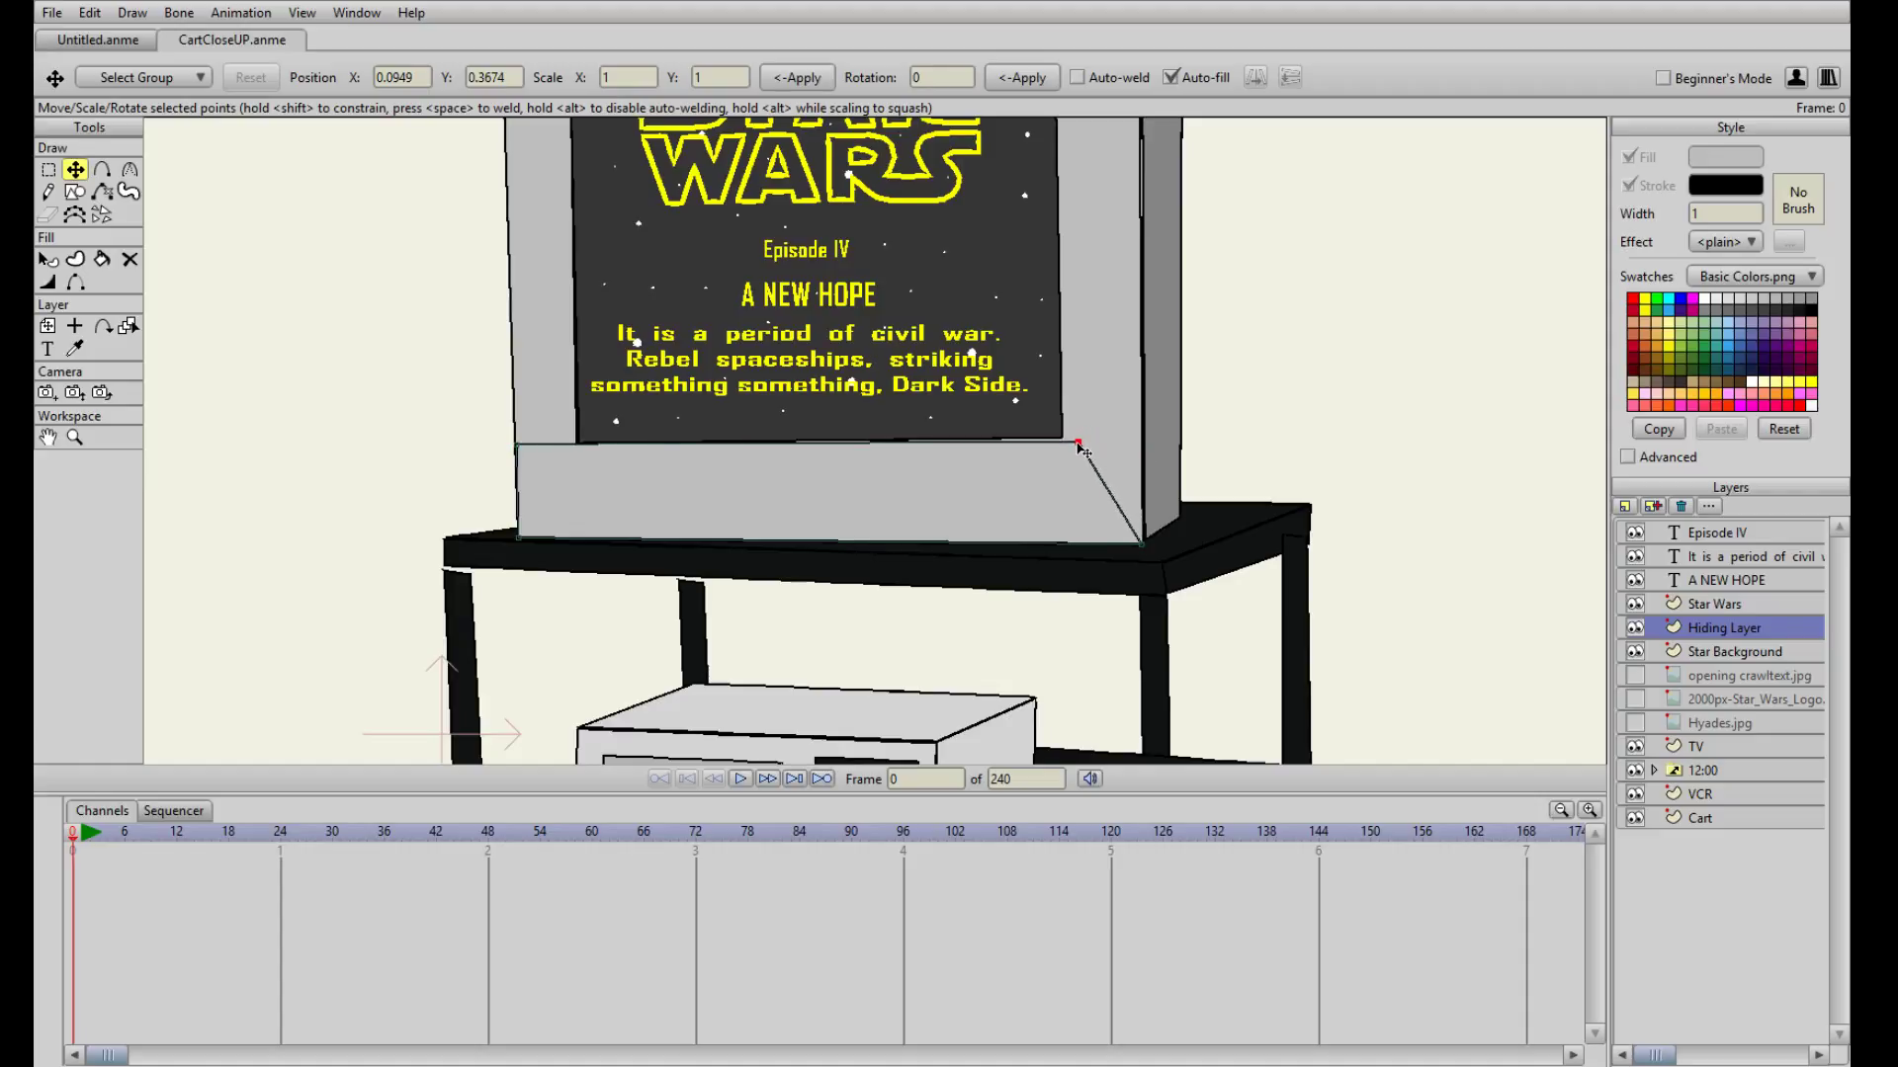
pyautogui.moveTo(517, 446); pyautogui.dragTo(521, 458)
pyautogui.moveTo(1079, 444); pyautogui.dragTo(1083, 449)
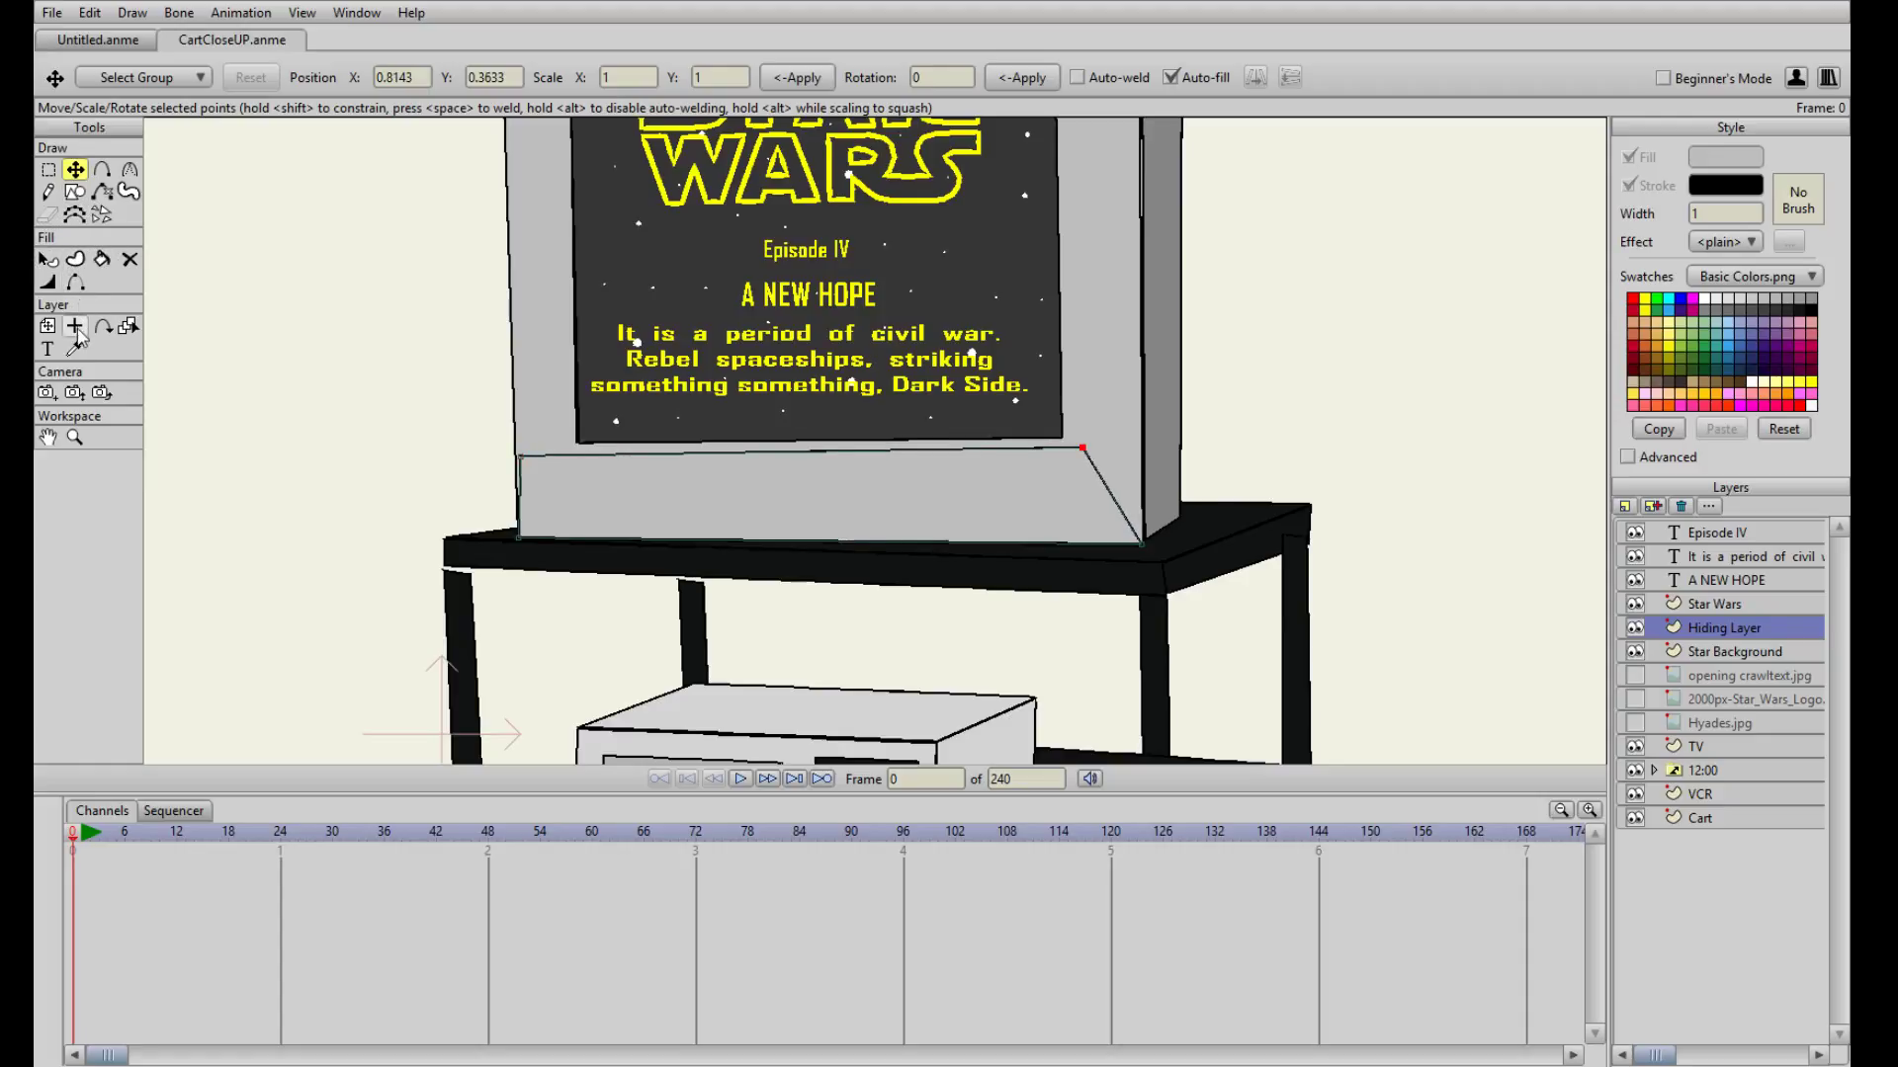
pyautogui.click(77, 282)
pyautogui.scroll(1, 697, 457)
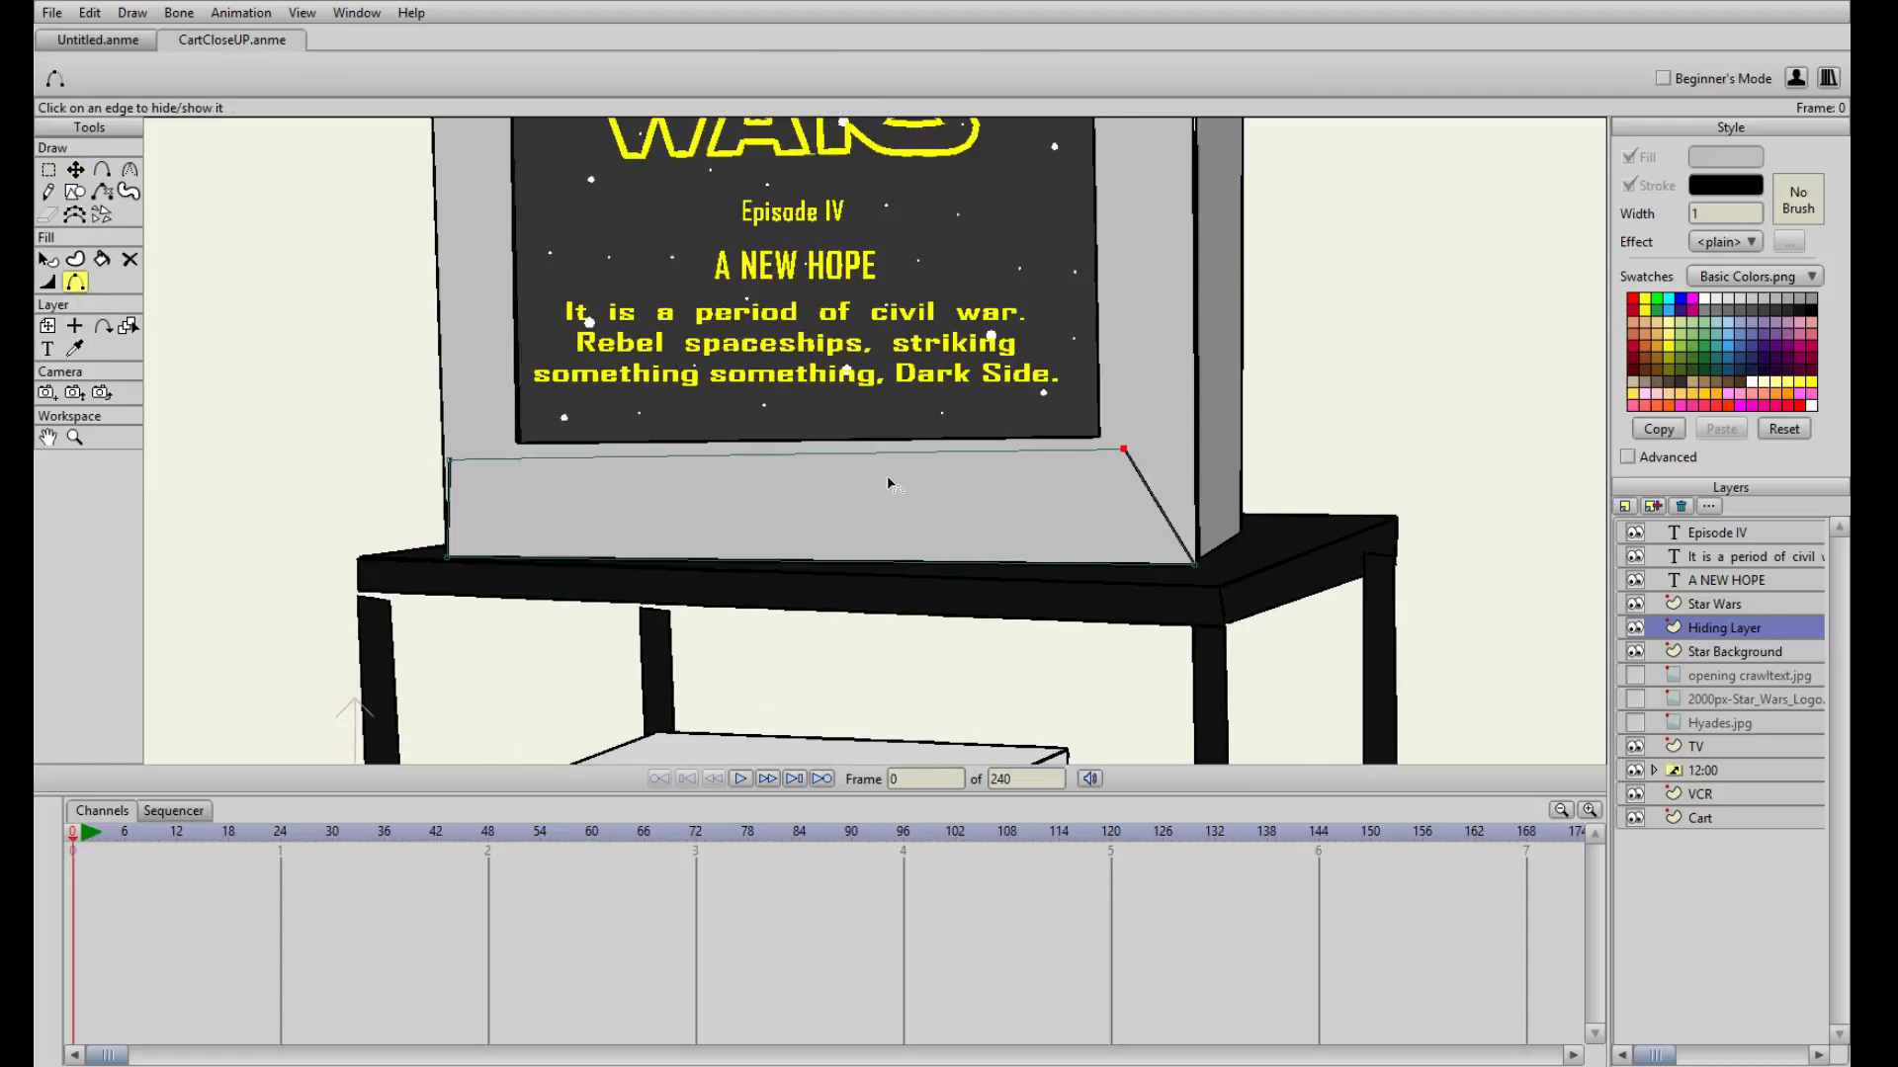
# - Raise the cover's upper-left corner slightly and pull its upper-right corner down toward the lower-left to uncover the TV buttons
pyautogui.press('t')
pyautogui.moveTo(450, 460); pyautogui.dragTo(457, 451)
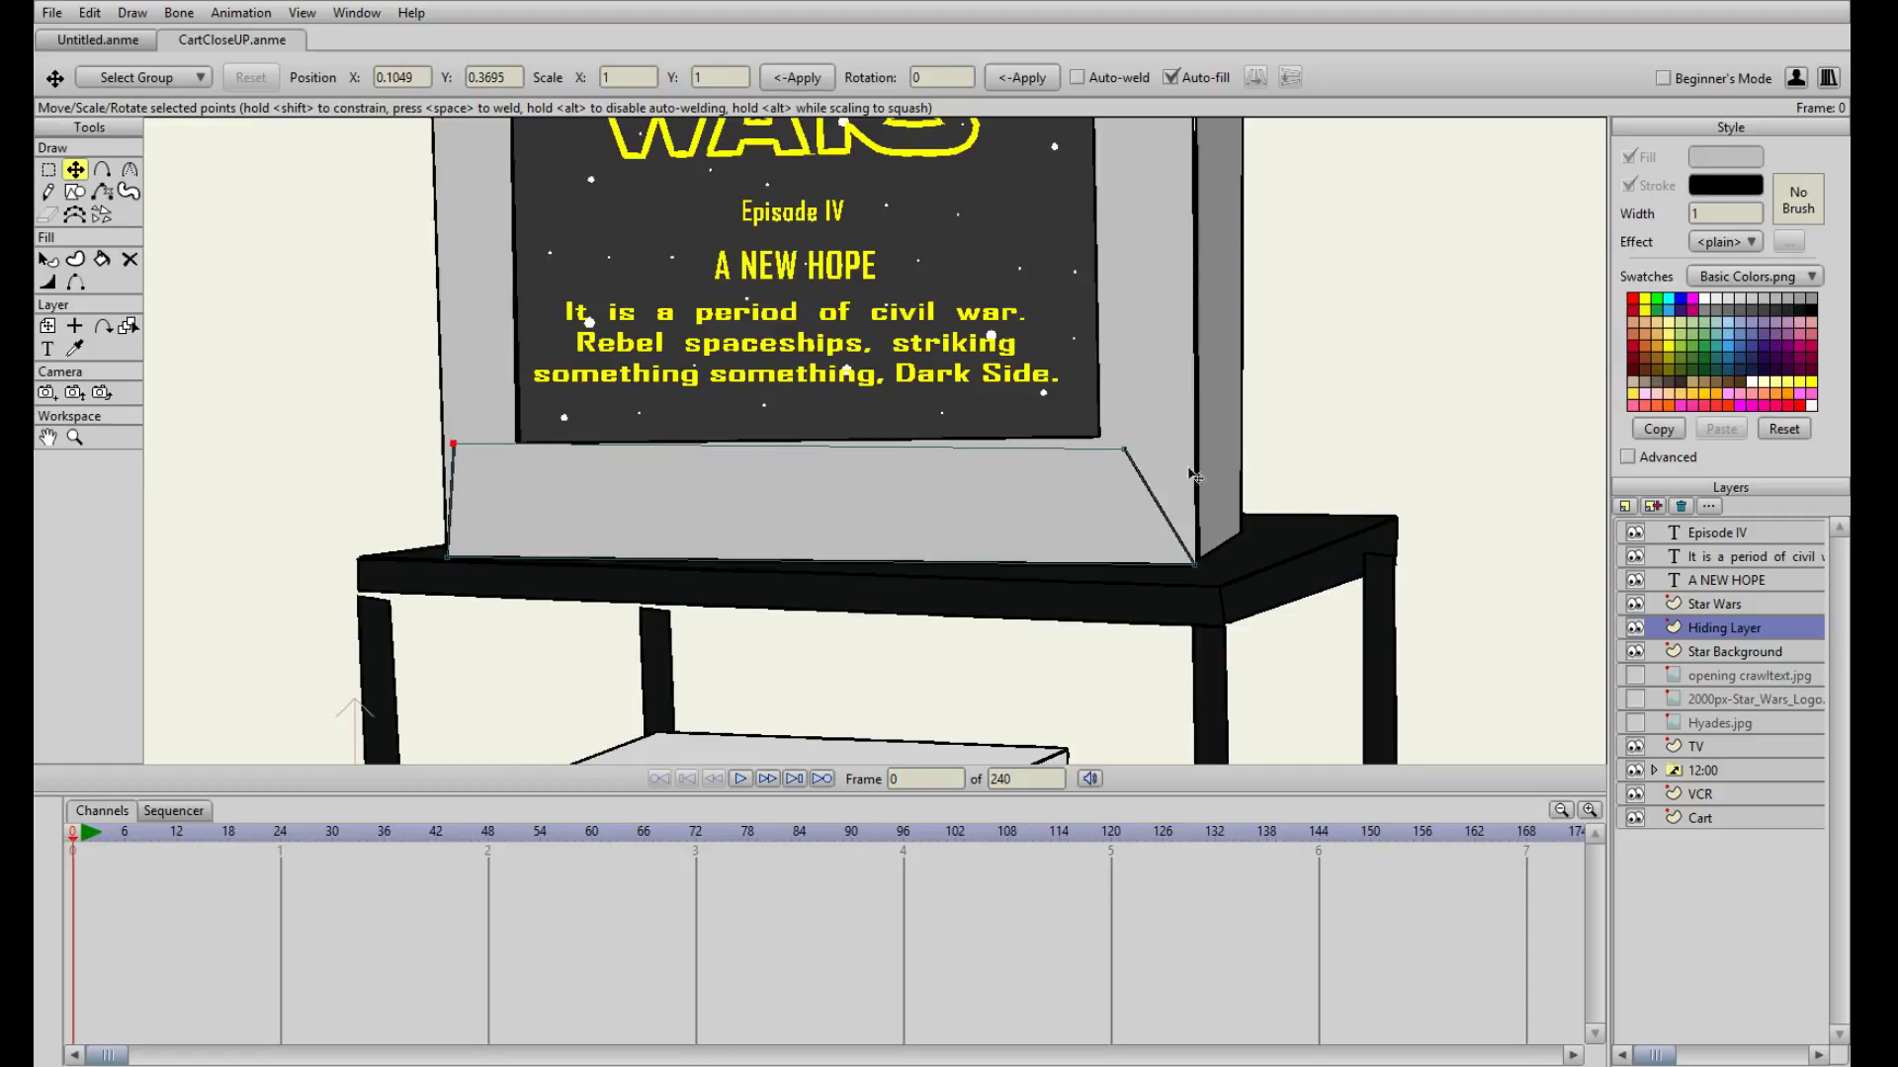
pyautogui.moveTo(1117, 459); pyautogui.dragTo(520, 546)
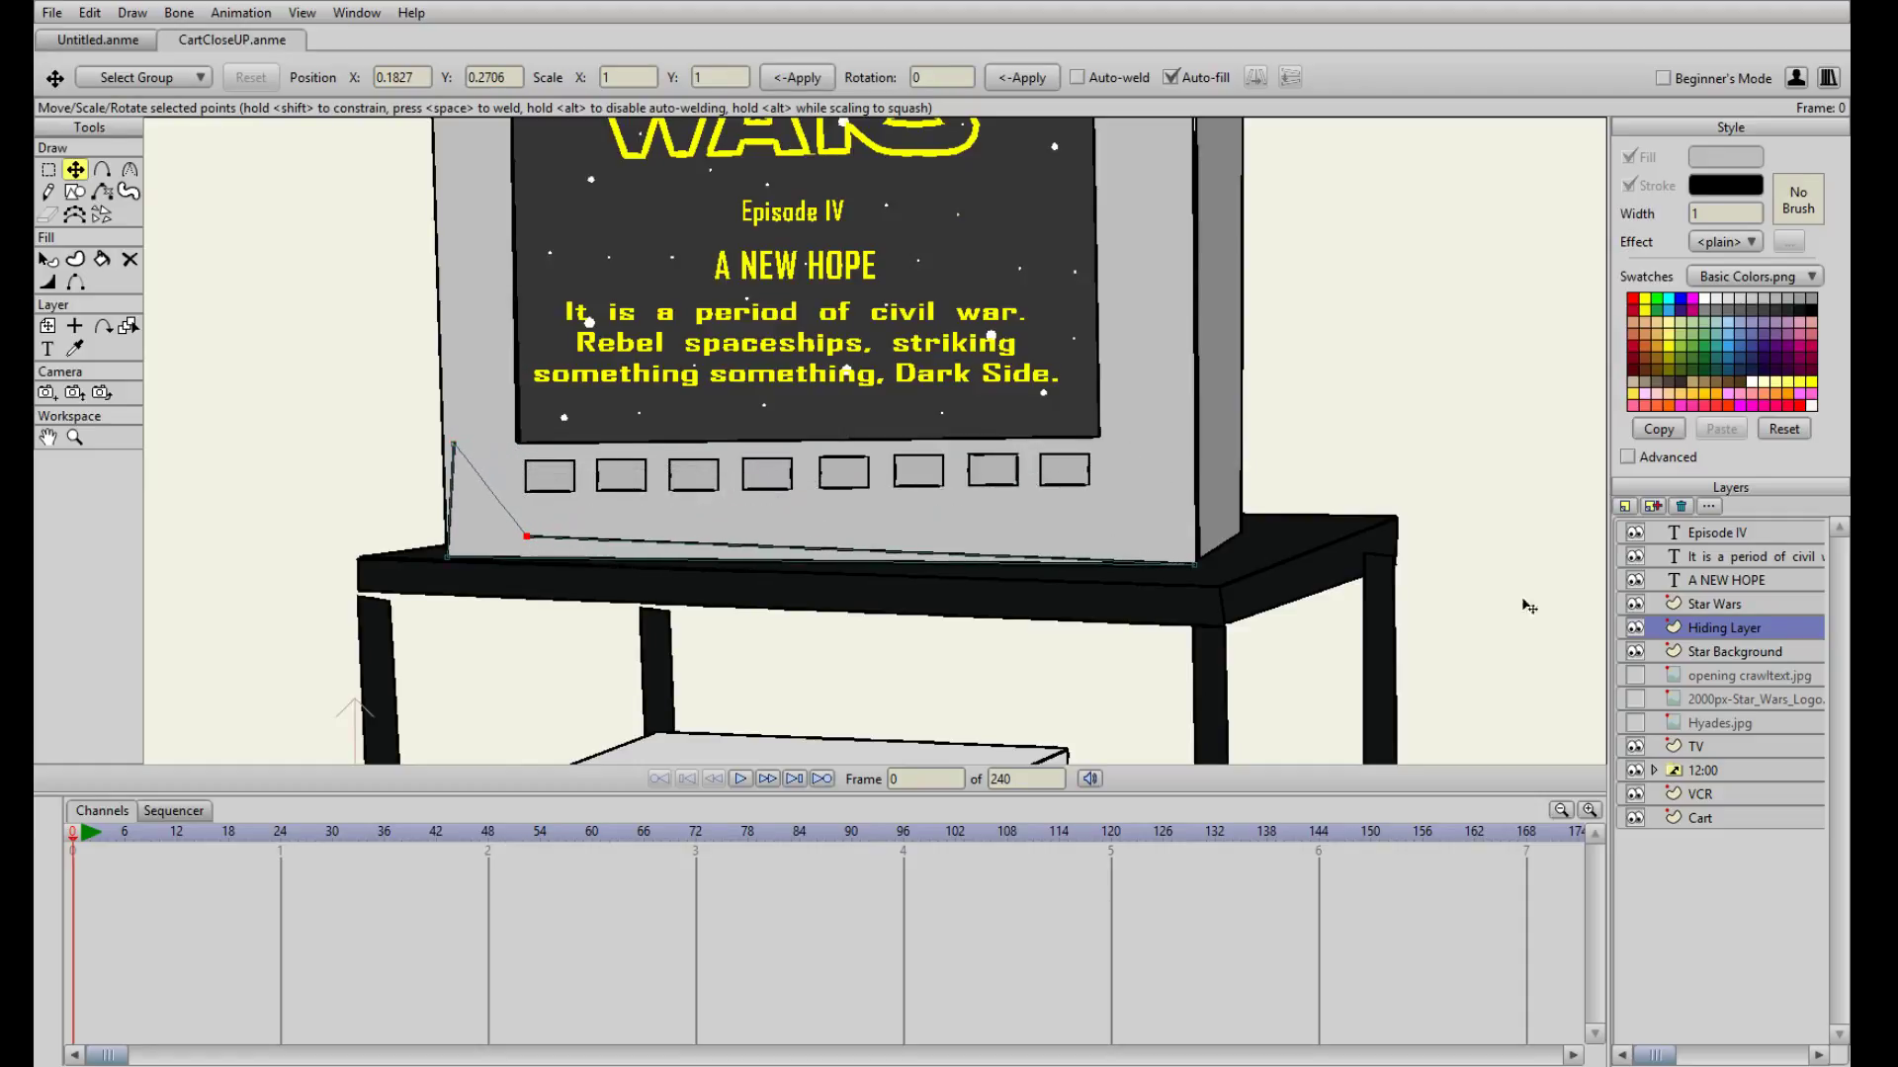
# - Copy the fifth button from the TV layer into Hiding Layer and place it over the original button
pyautogui.click(1698, 751)
pyautogui.click(854, 480)
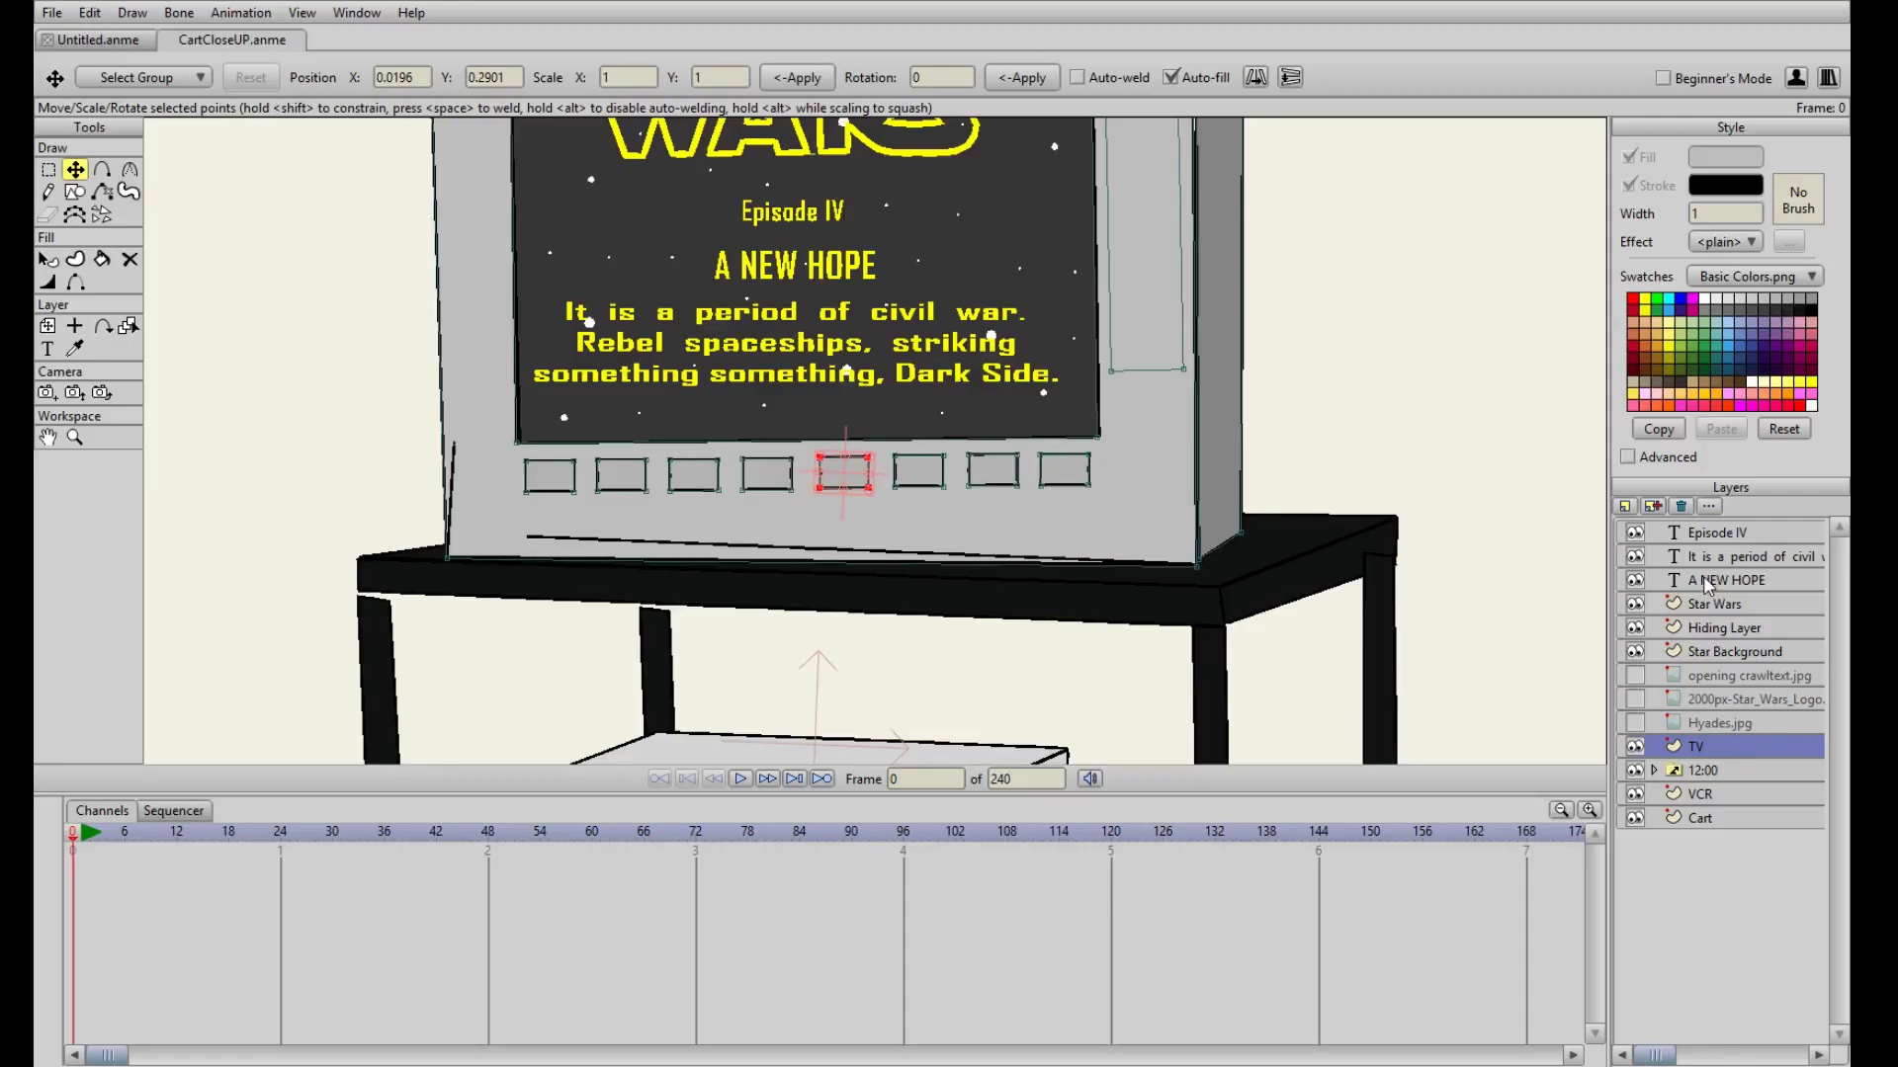
pyautogui.click(1725, 629)
pyautogui.hotkey('ctrl', 'v')
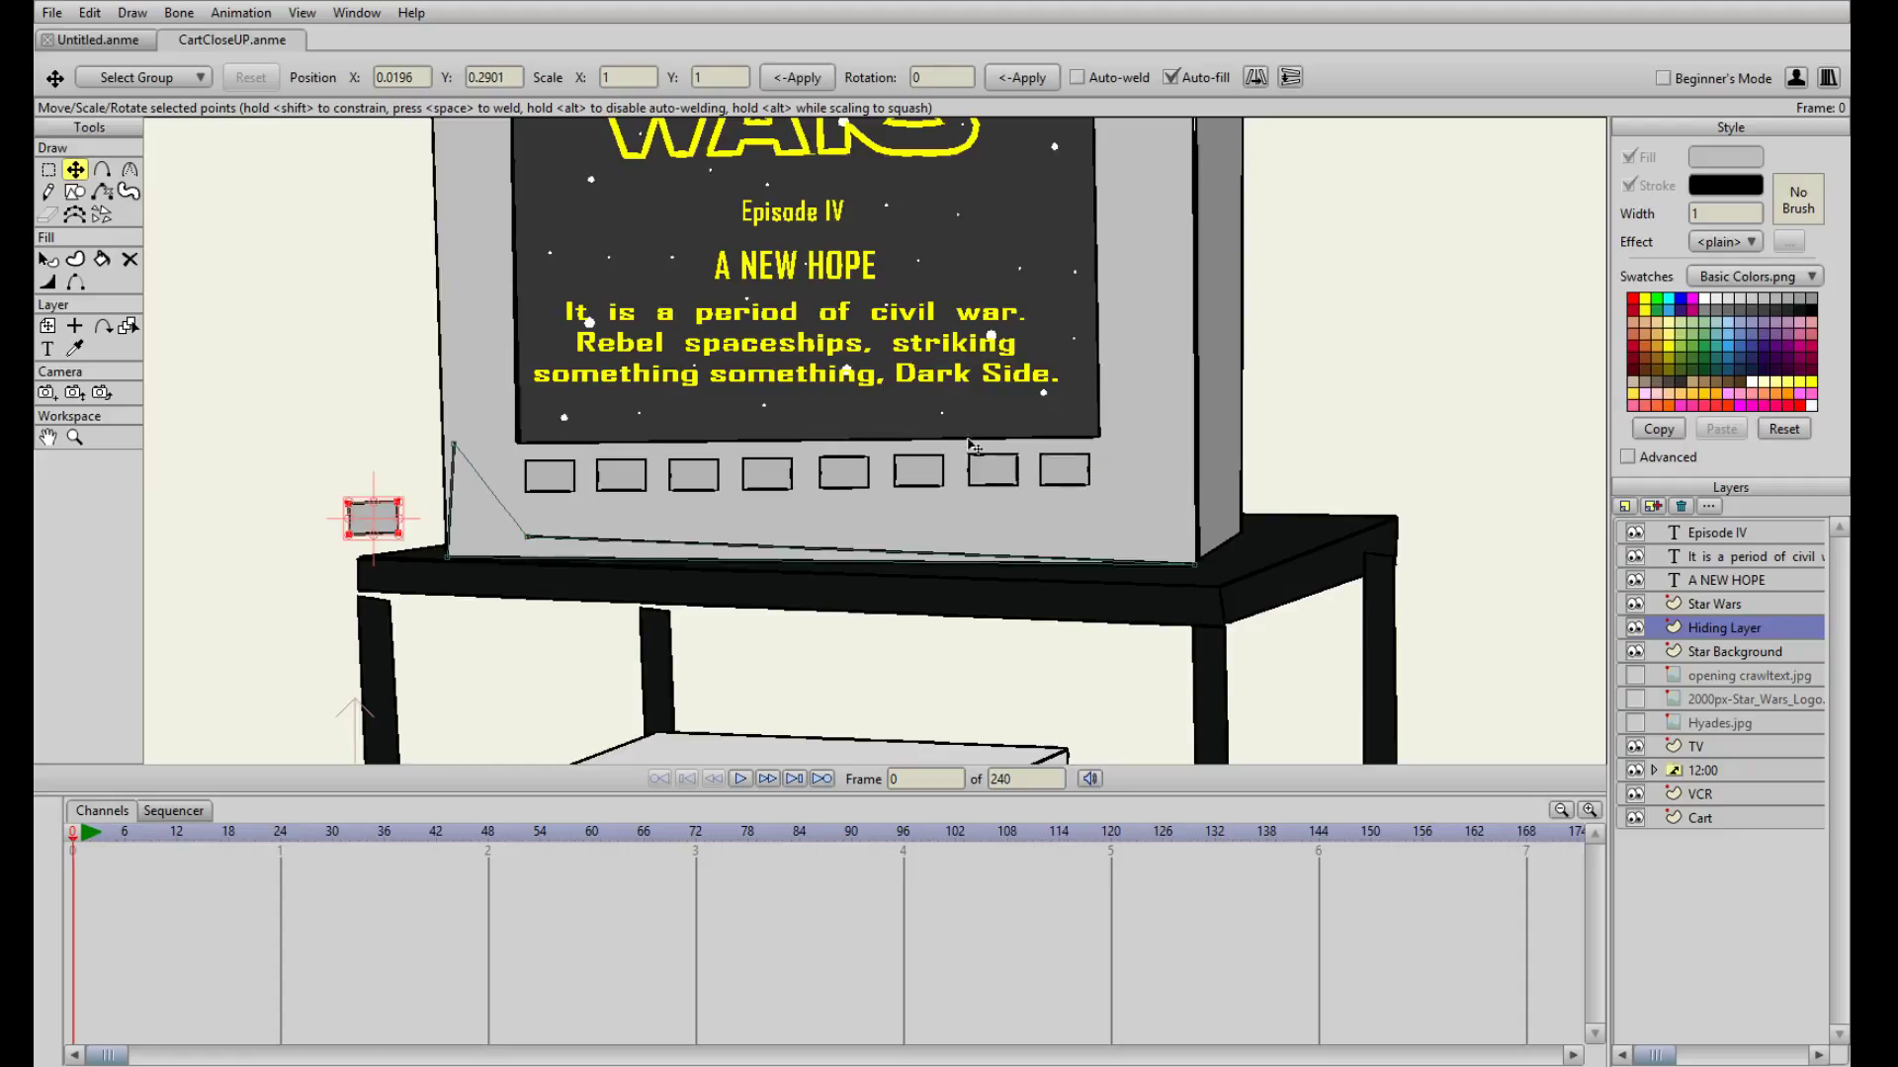
pyautogui.moveTo(380, 515); pyautogui.dragTo(875, 472)
# - Duplicate the button on Hiding Layer and place the copies over the remaining TV buttons
pyautogui.click(998, 483)
pyautogui.hotkey('ctrl', 'c')
pyautogui.hotkey('ctrl', 'v')
pyautogui.scroll(2, 996, 478)
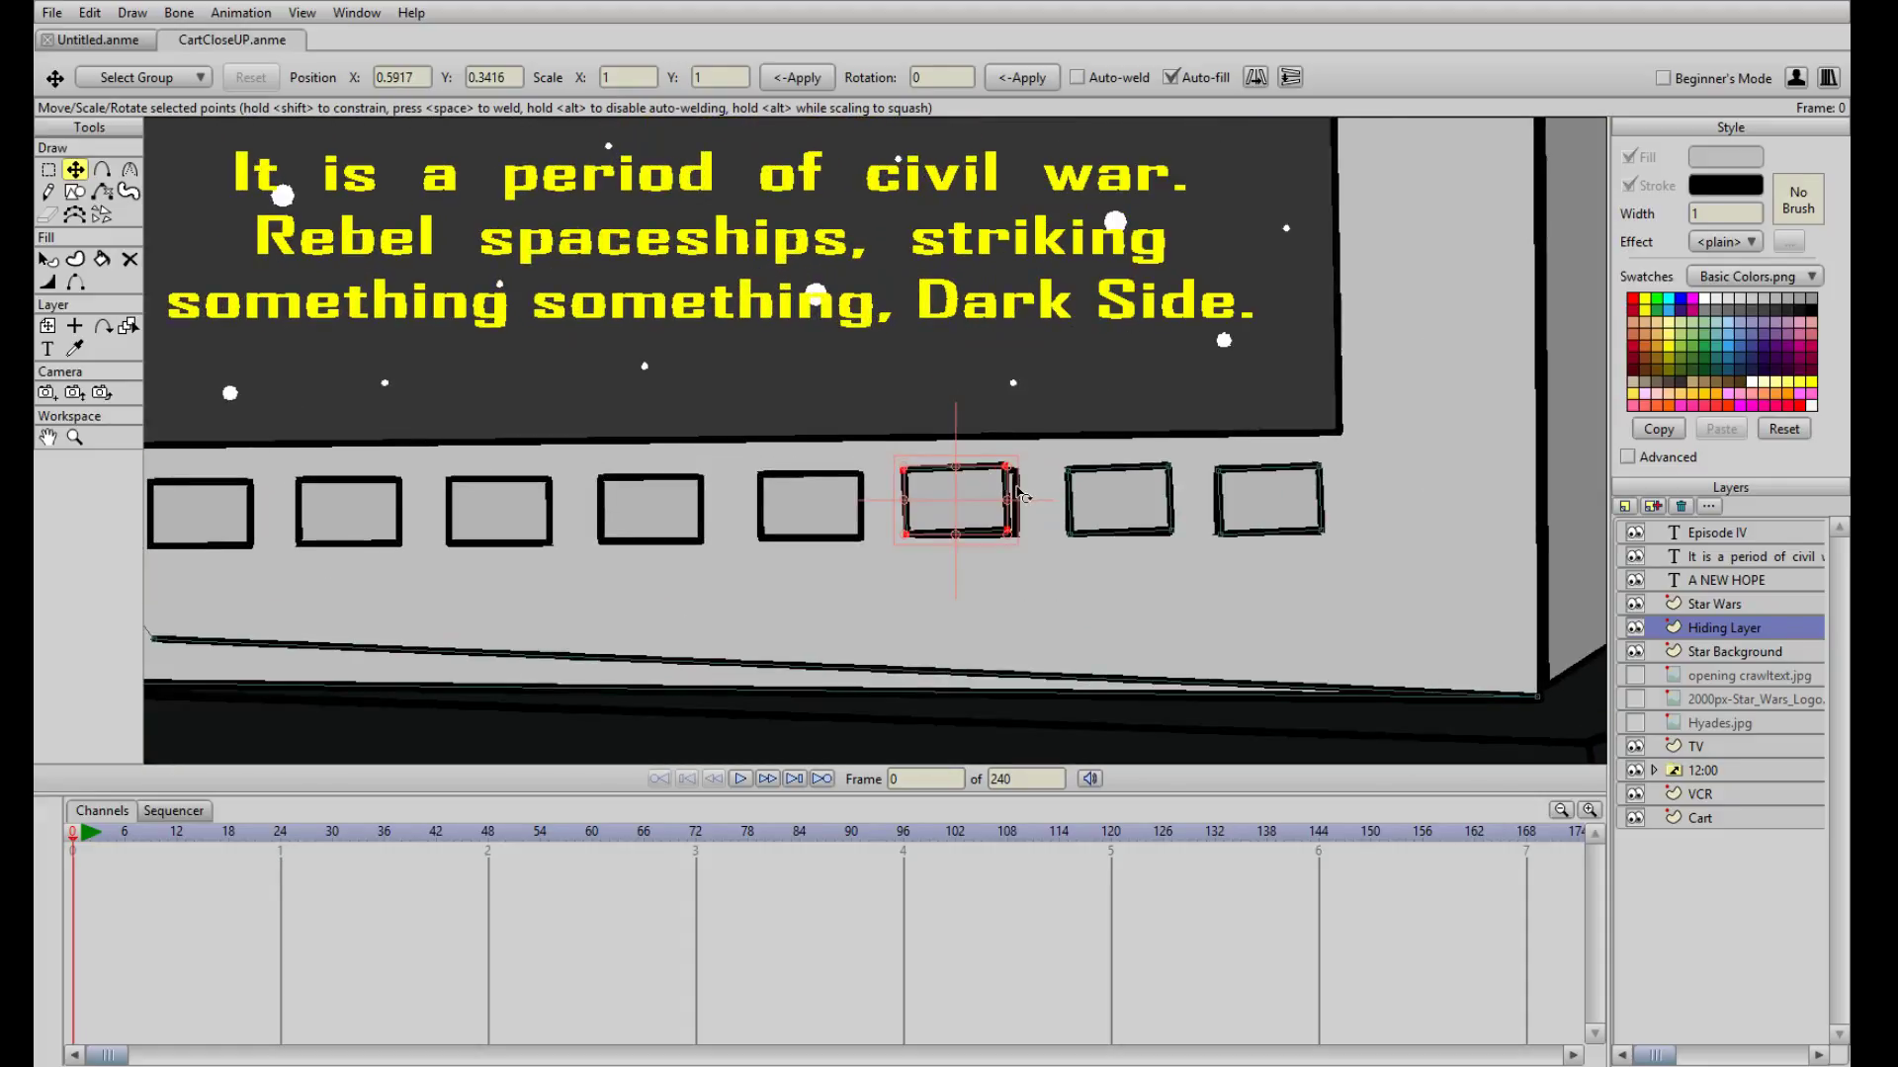
pyautogui.moveTo(1012, 484); pyautogui.dragTo(364, 506)
pyautogui.hotkey('ctrl', 'c')
pyautogui.hotkey('ctrl', 'v')
pyautogui.moveTo(512, 585); pyautogui.dragTo(878, 571)
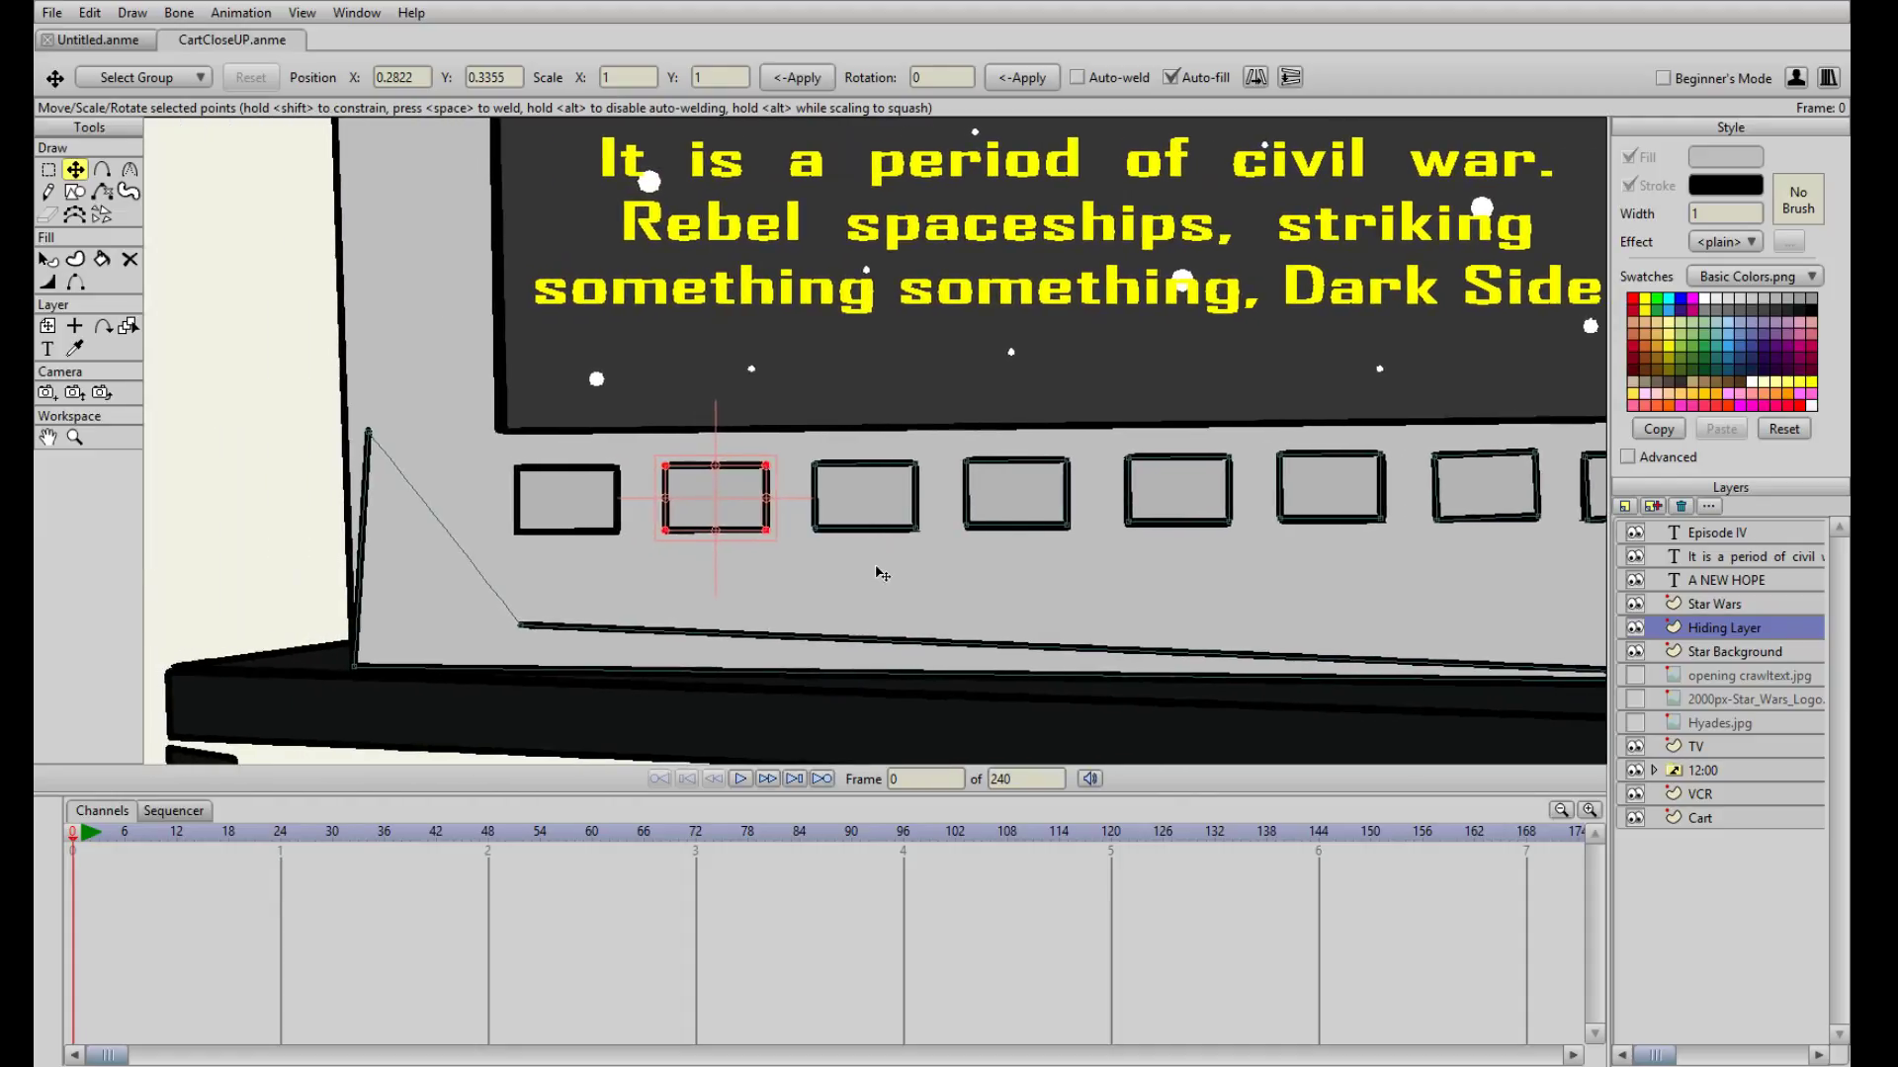
pyautogui.click(546, 495)
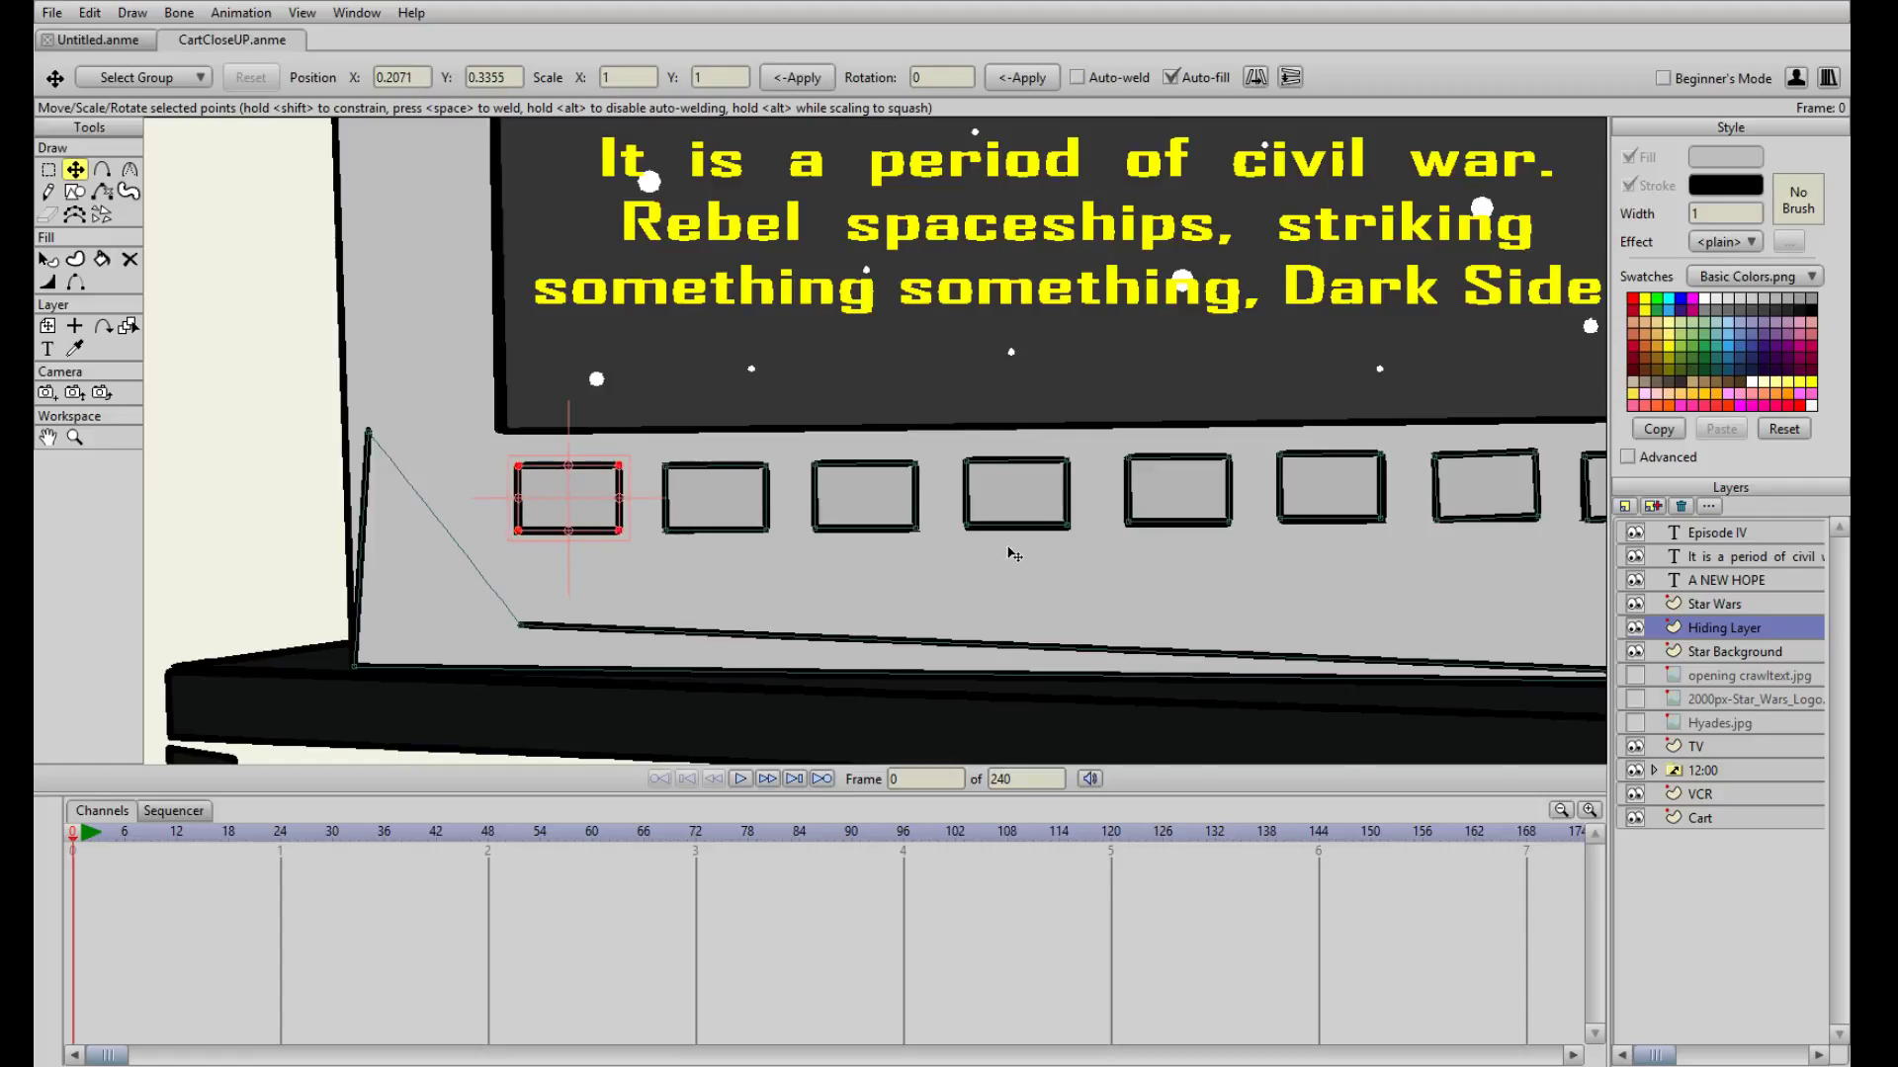
pyautogui.scroll(-5, 1144, 513)
pyautogui.scroll(3, 1400, 482)
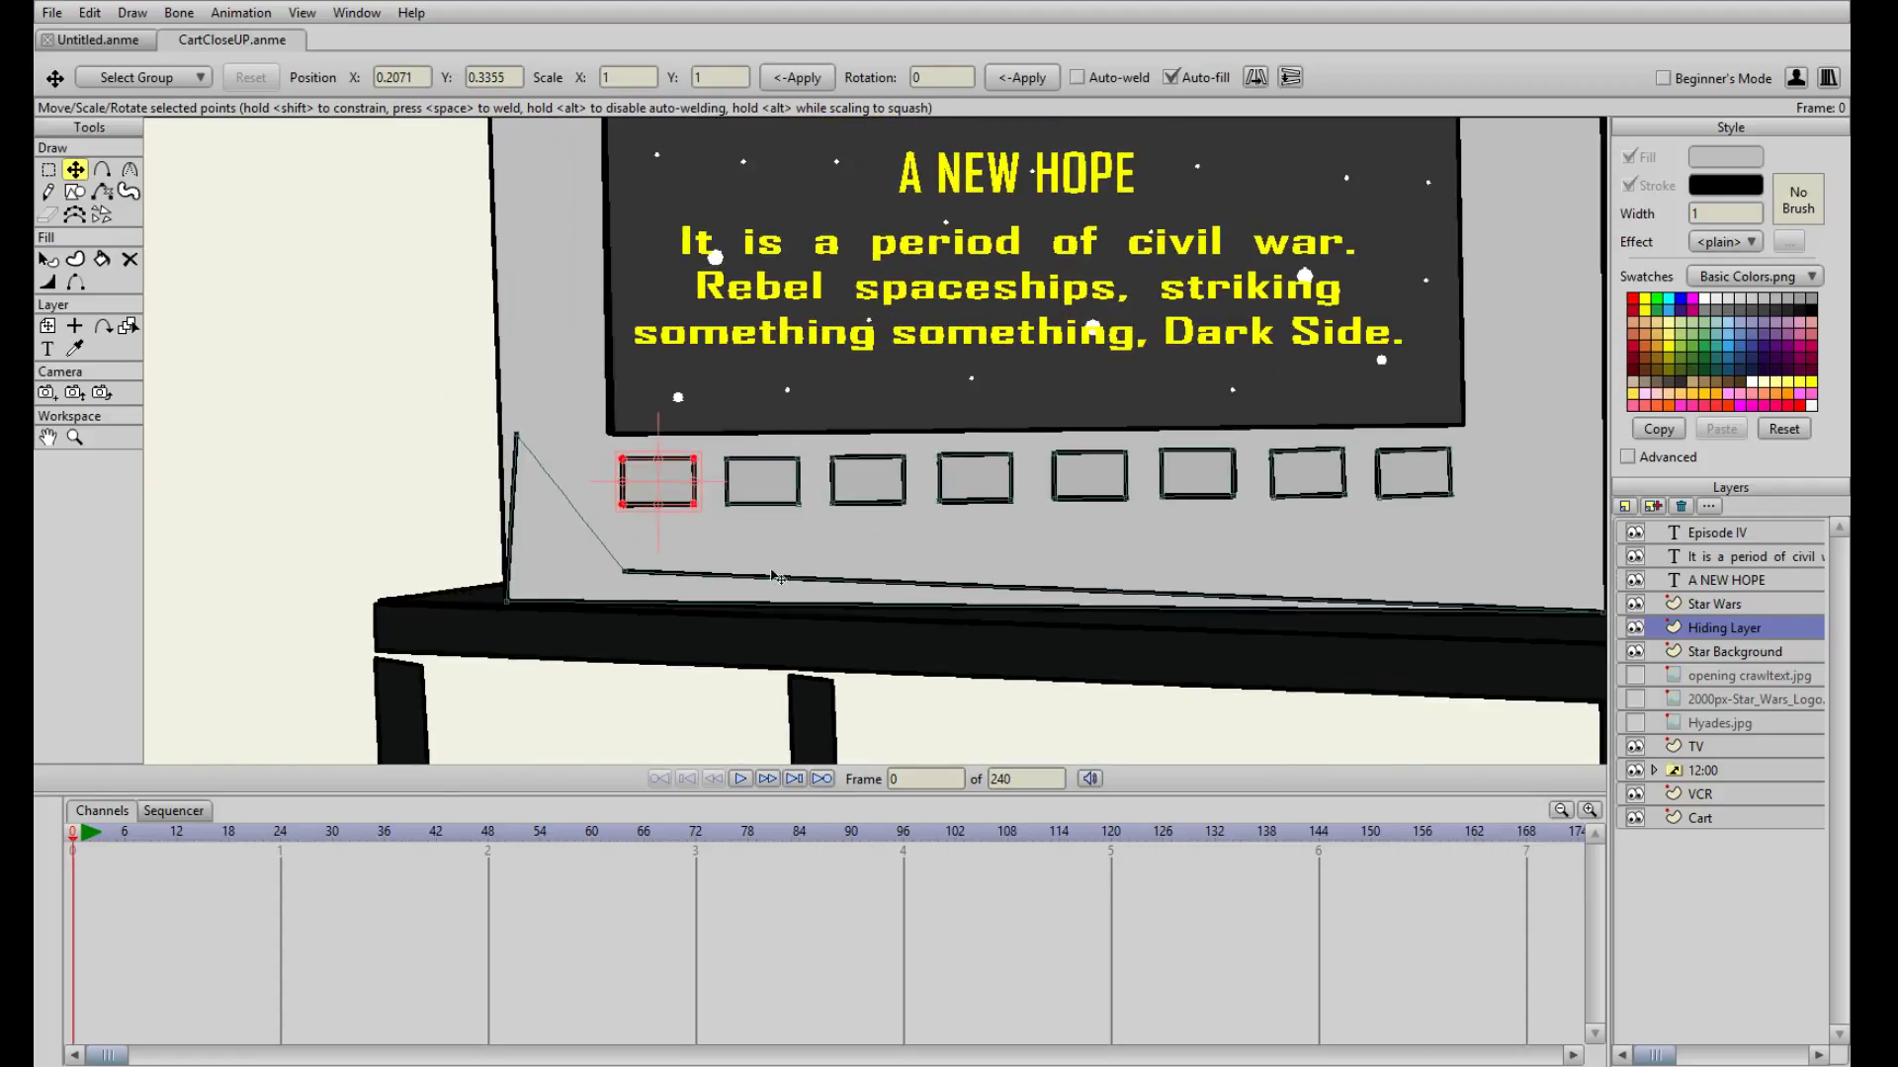
pyautogui.click(628, 581)
pyautogui.moveTo(1607, 498); pyautogui.dragTo(1601, 497)
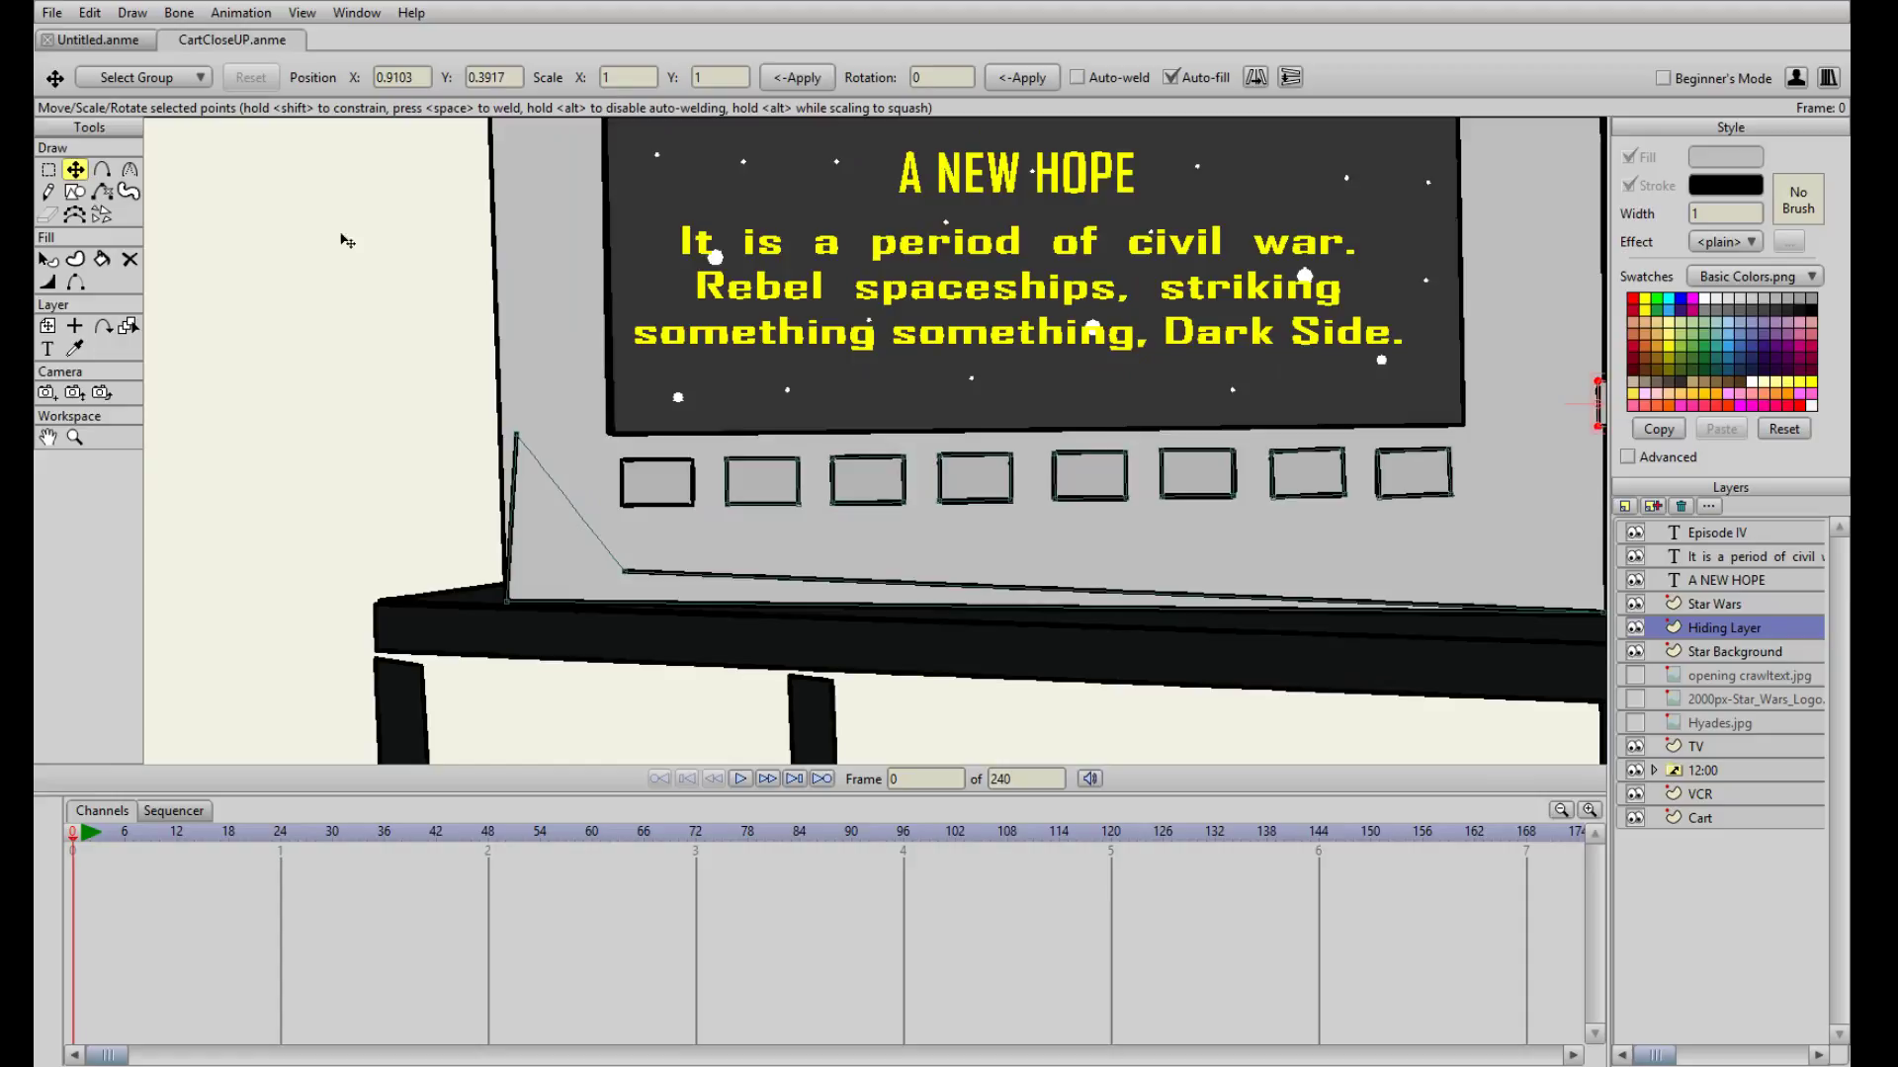
pyautogui.click(88, 18)
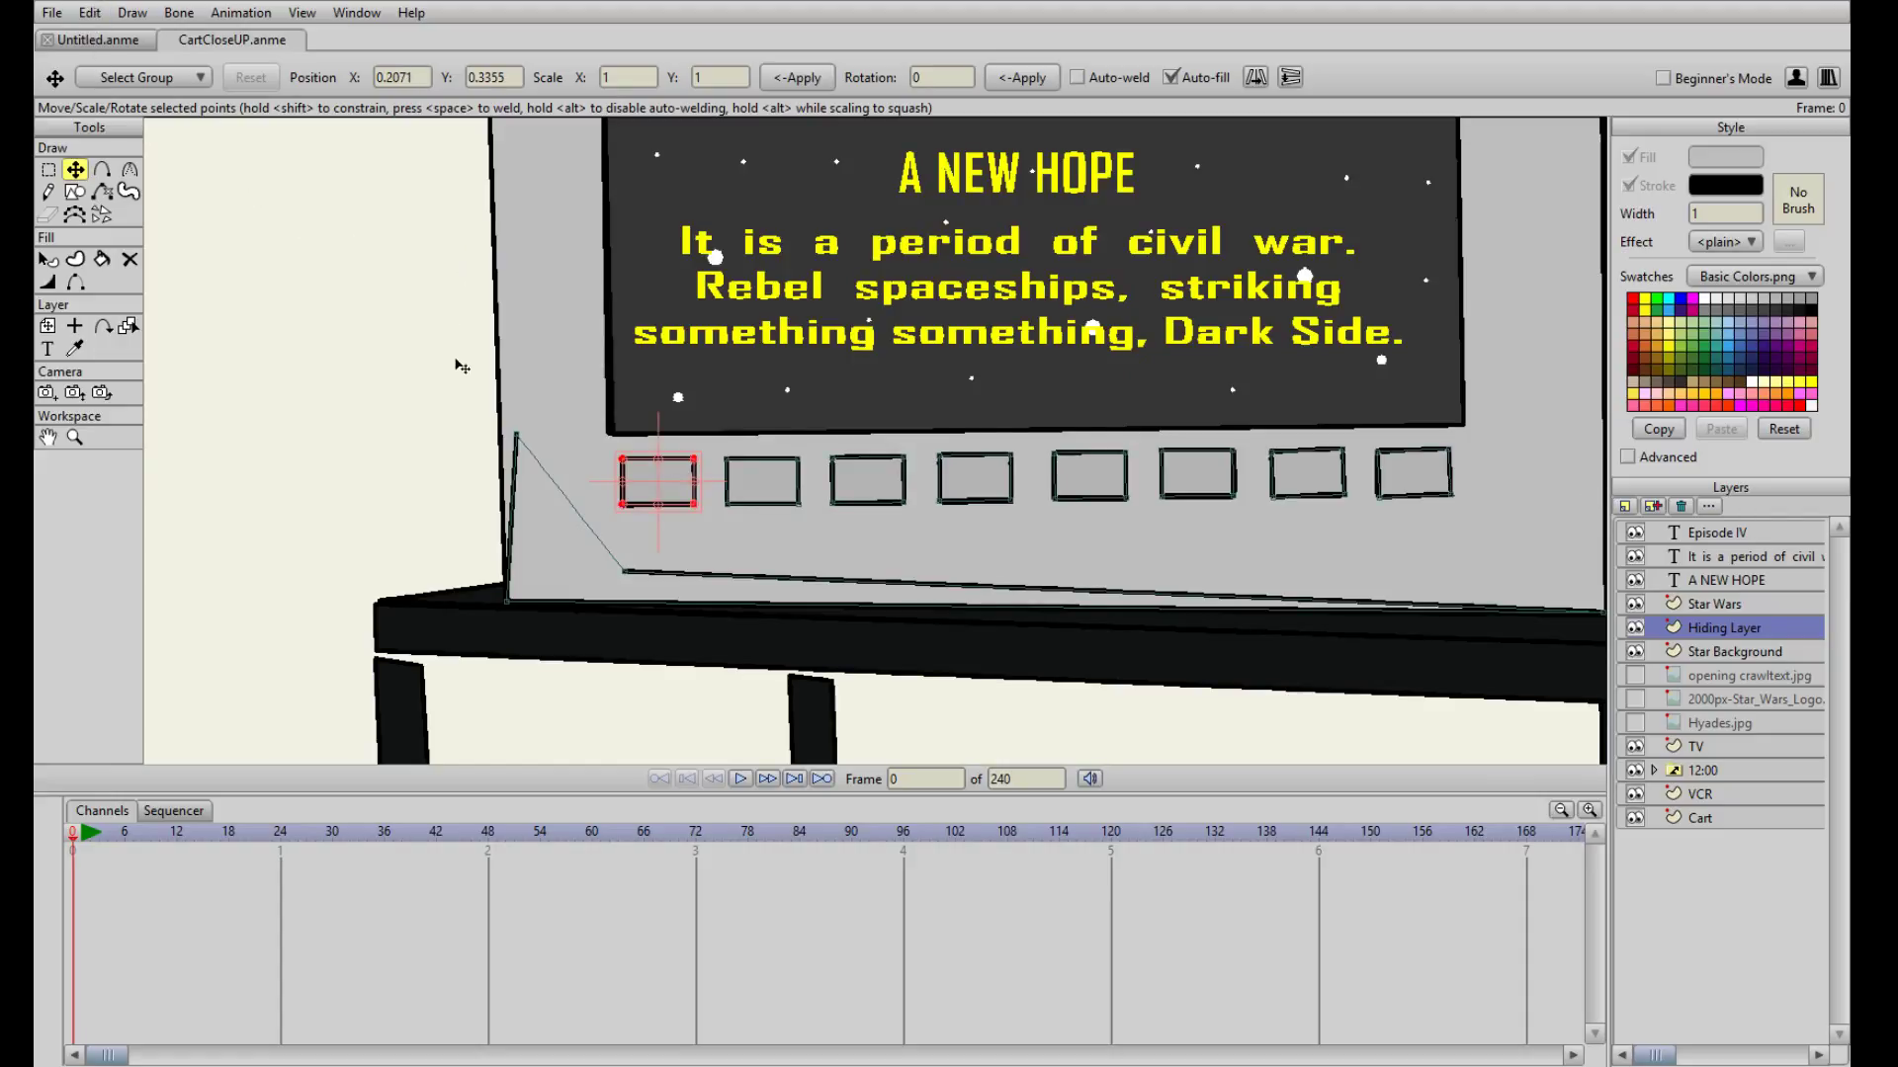
# - Move the cover's upper corners back to the TV's front edges just below the screen, about X 0.09, Y 0.36 and X 0.89, Y 0.38
pyautogui.click(516, 434)
pyautogui.moveTo(516, 433); pyautogui.dragTo(502, 447)
pyautogui.moveTo(622, 573); pyautogui.dragTo(1099, 433)
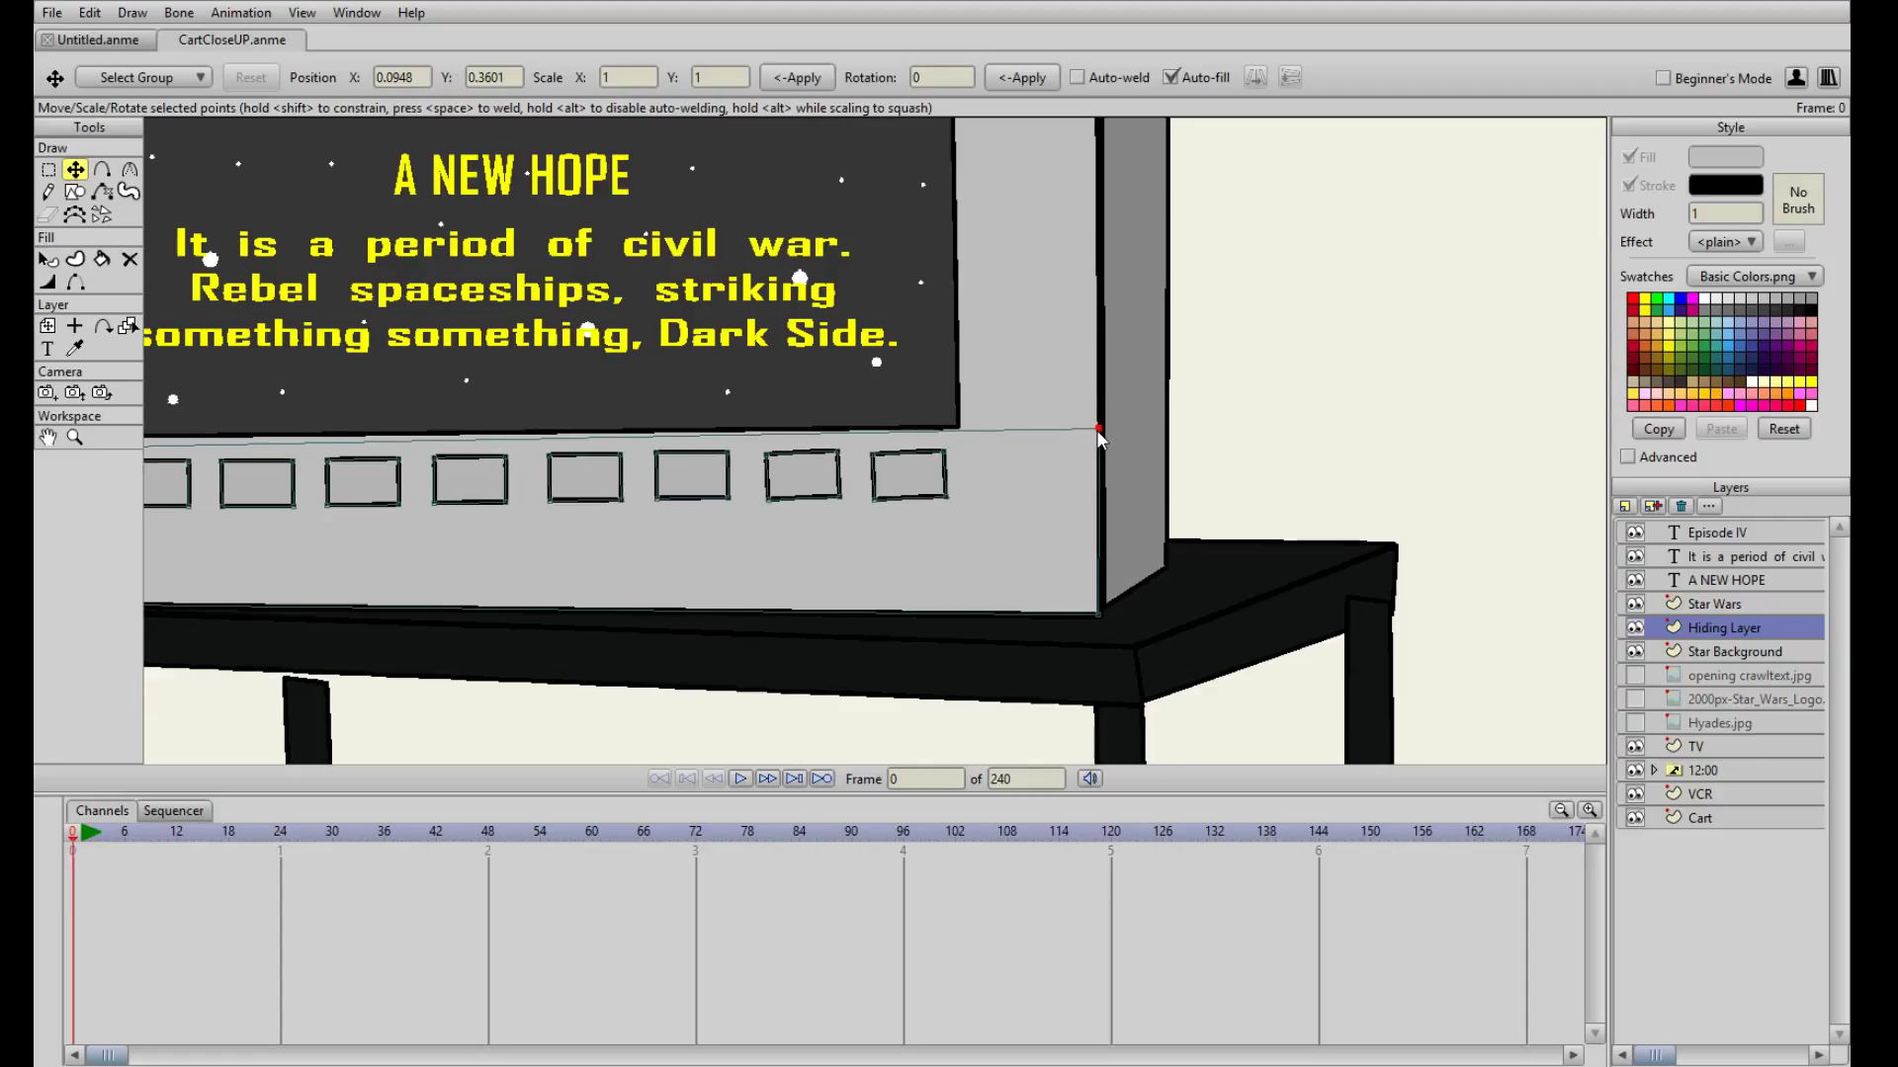
pyautogui.moveTo(1099, 433); pyautogui.dragTo(1098, 430)
pyautogui.moveTo(387, 548); pyautogui.dragTo(976, 589)
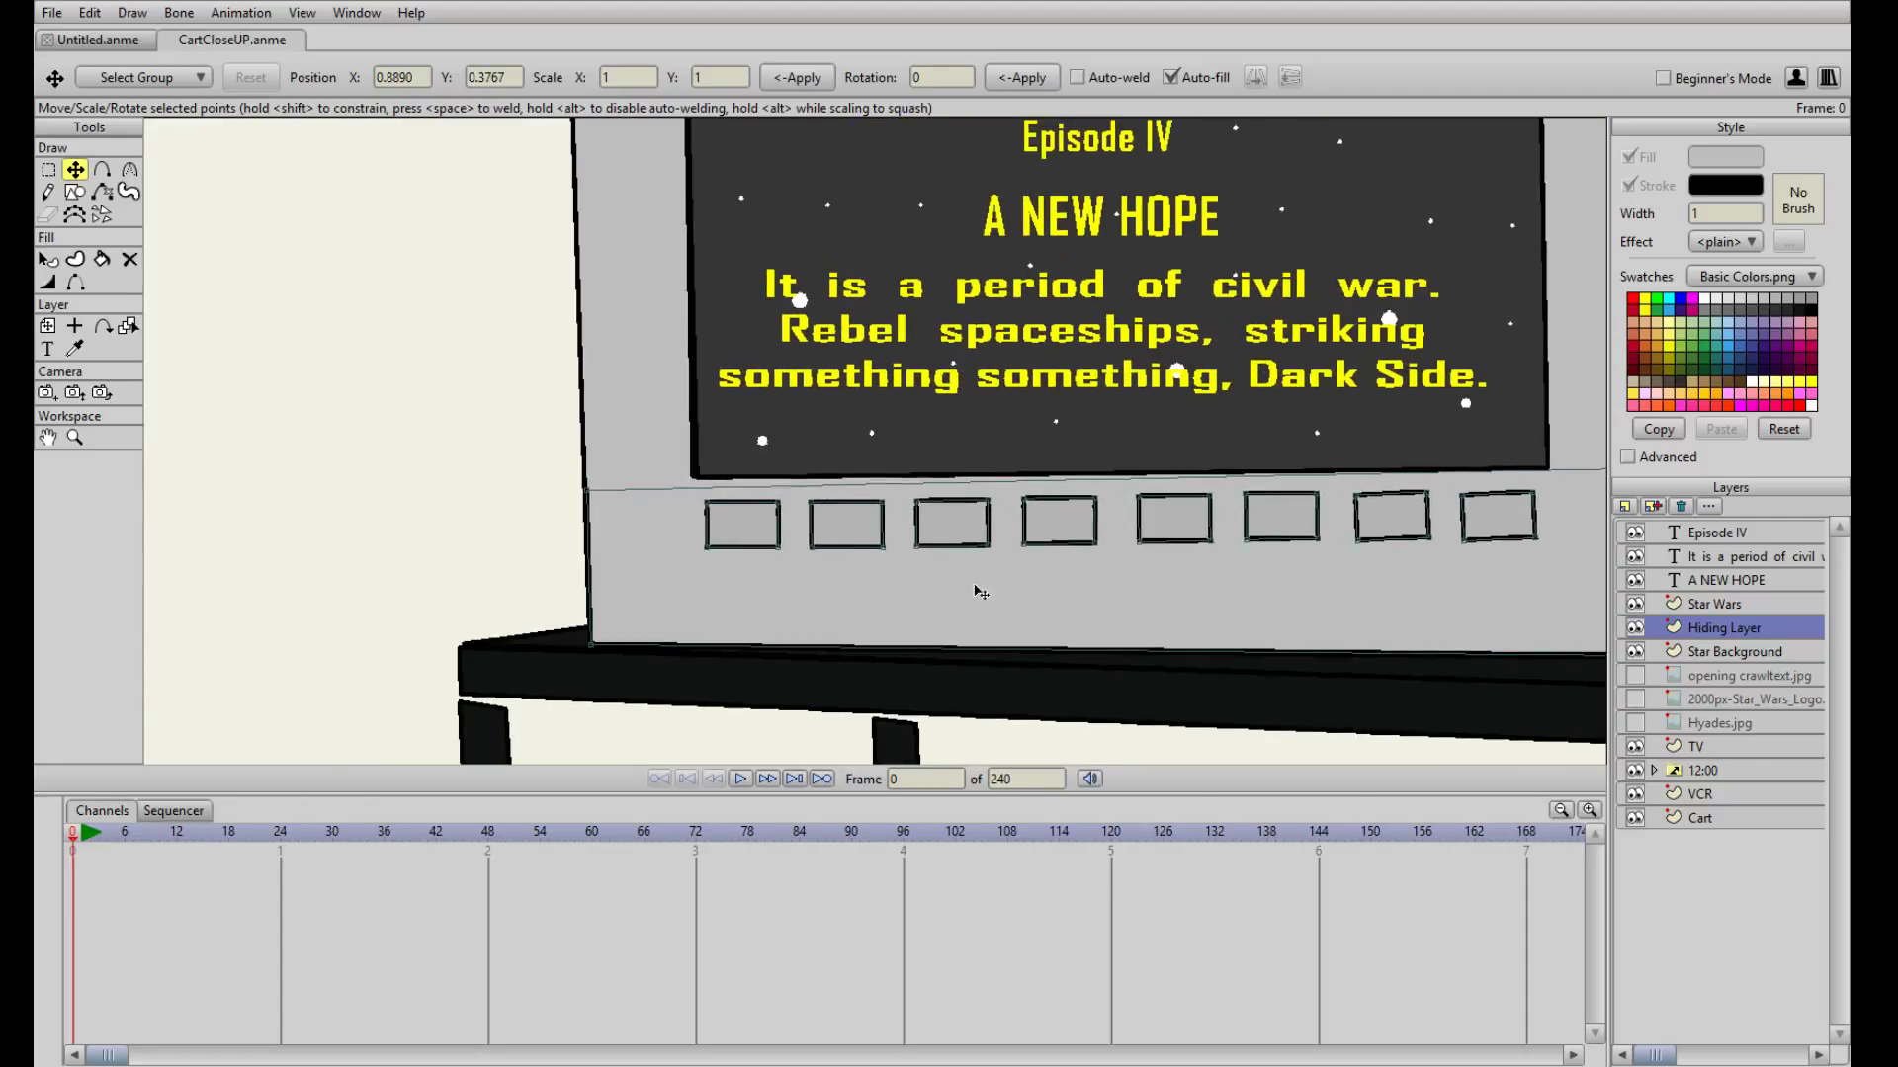
# - Raise the cover's upper-left and upper-right corners slightly toward the screen's lower edge, about X 0.09, Y 0.37 and X 0.89, Y 0.38
pyautogui.moveTo(586, 489); pyautogui.dragTo(584, 481)
pyautogui.moveTo(1429, 652); pyautogui.dragTo(1152, 596)
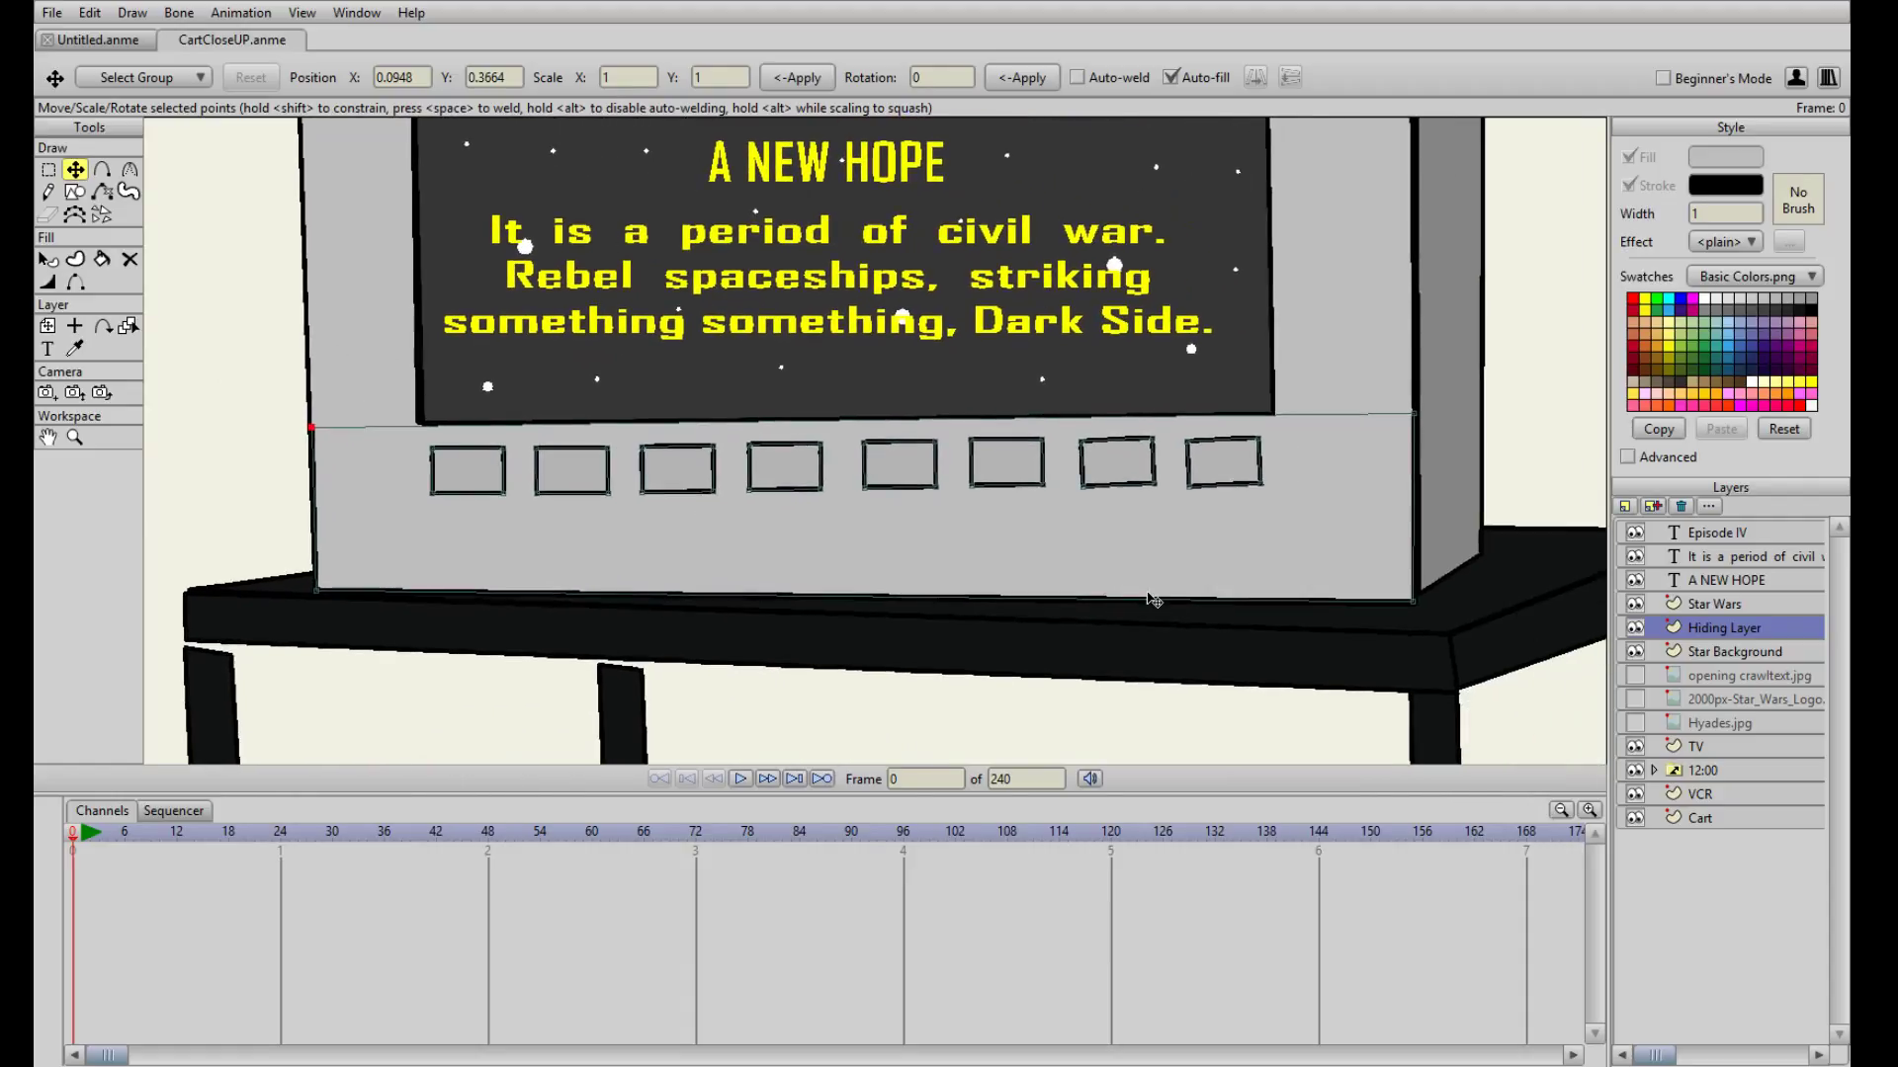
pyautogui.scroll(2, 1167, 592)
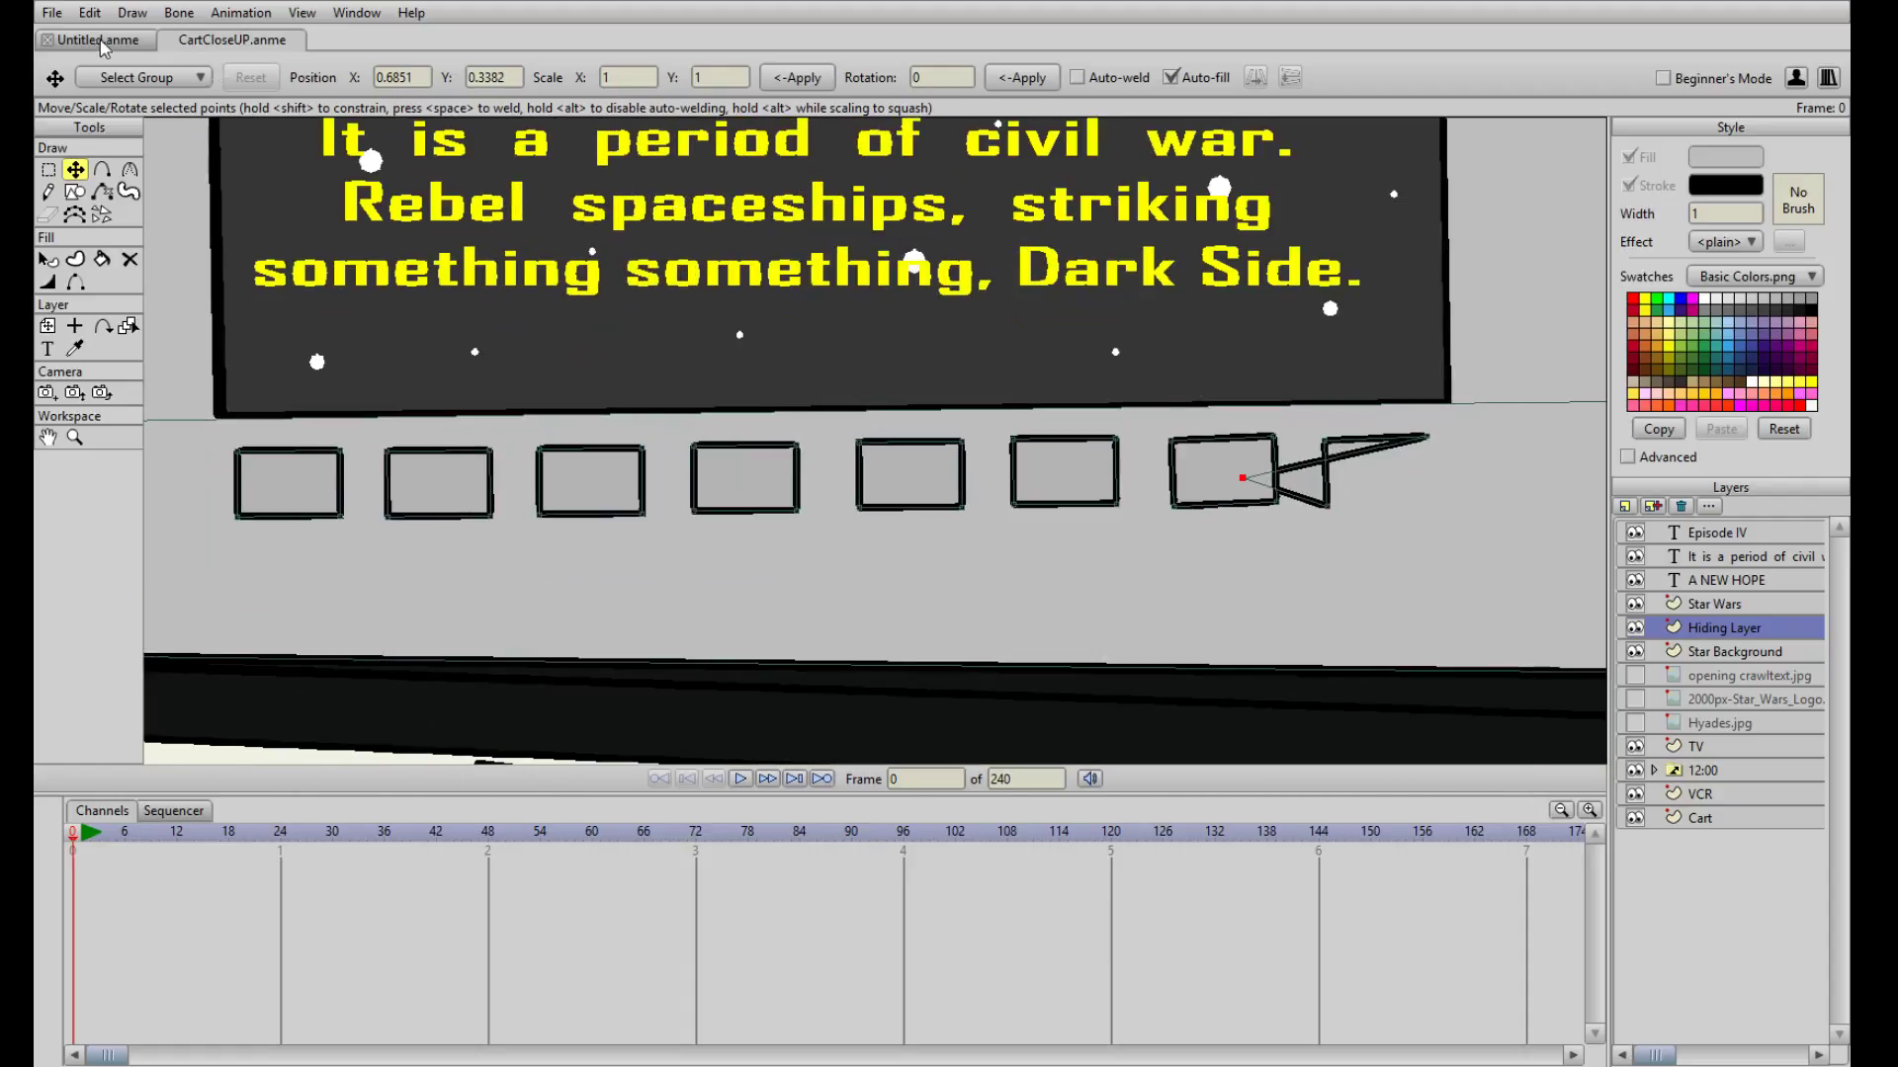
pyautogui.hotkey('ctrl', 'z')
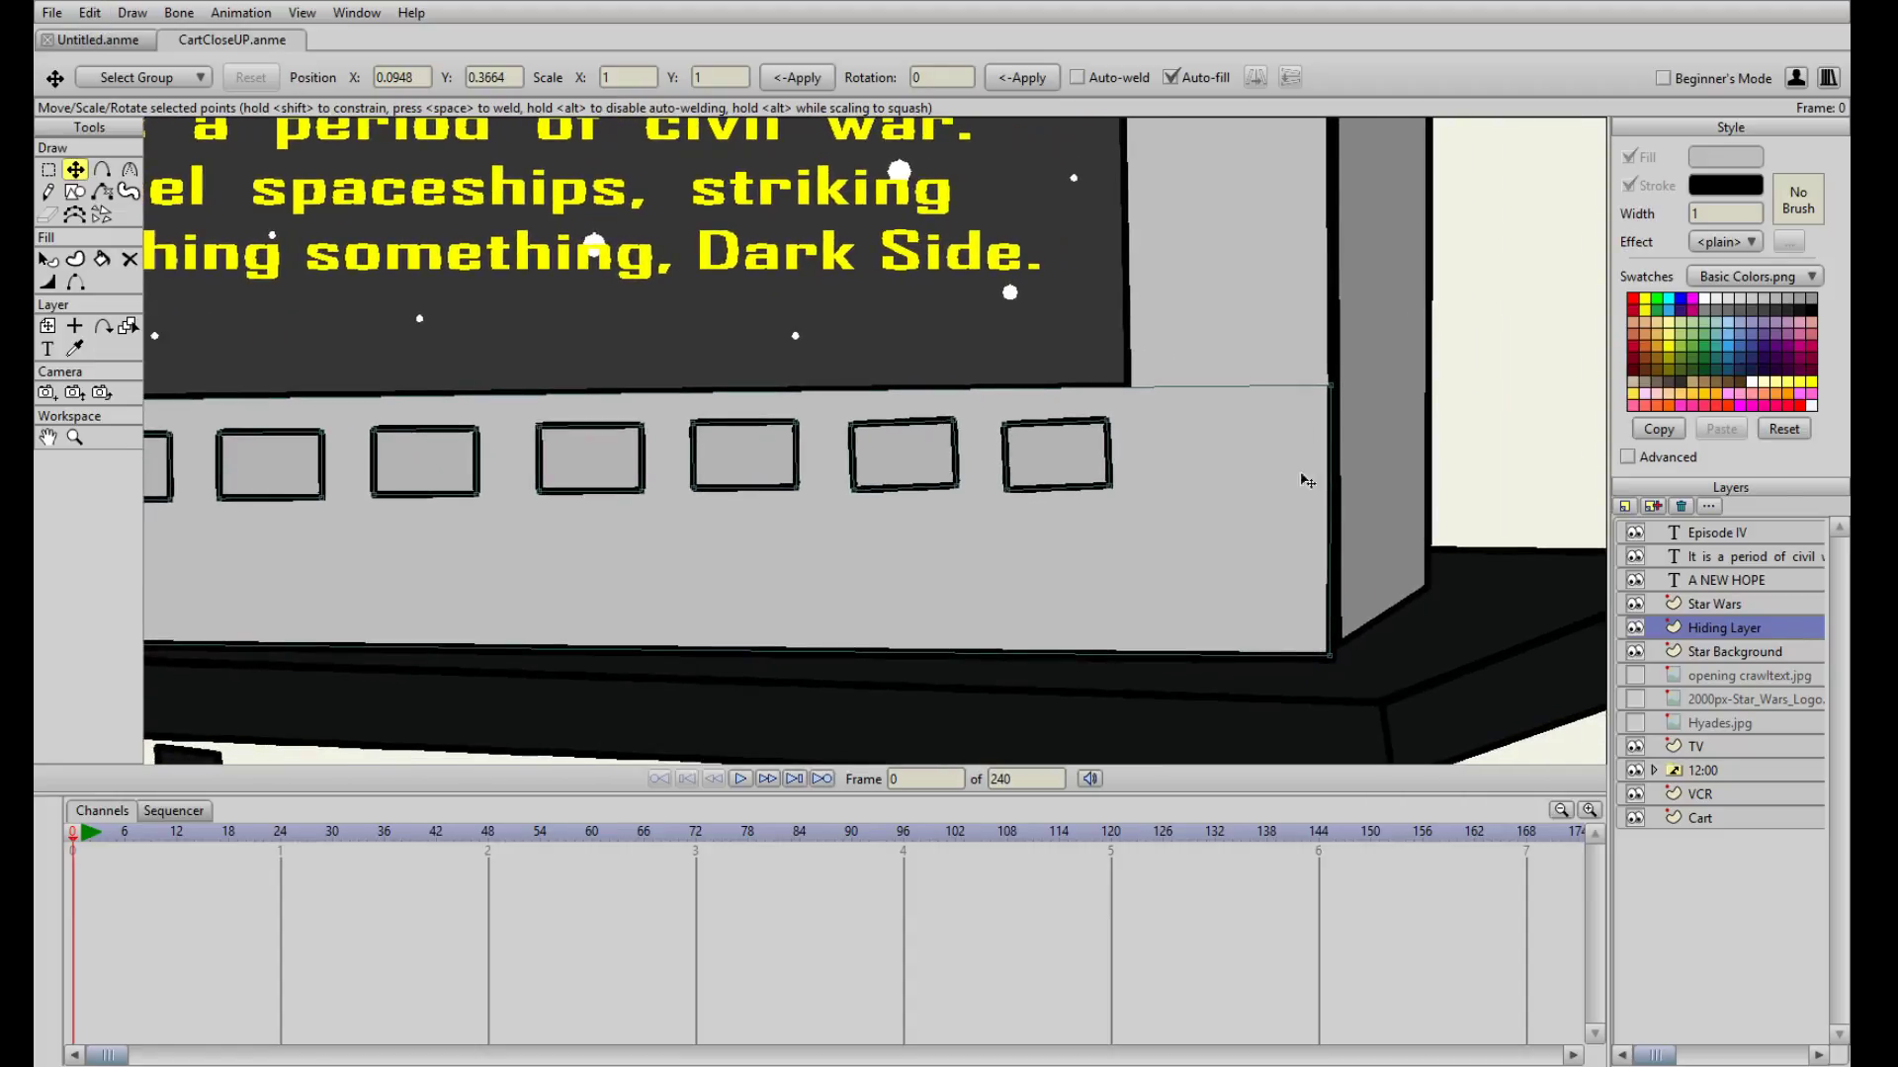
pyautogui.click(1329, 393)
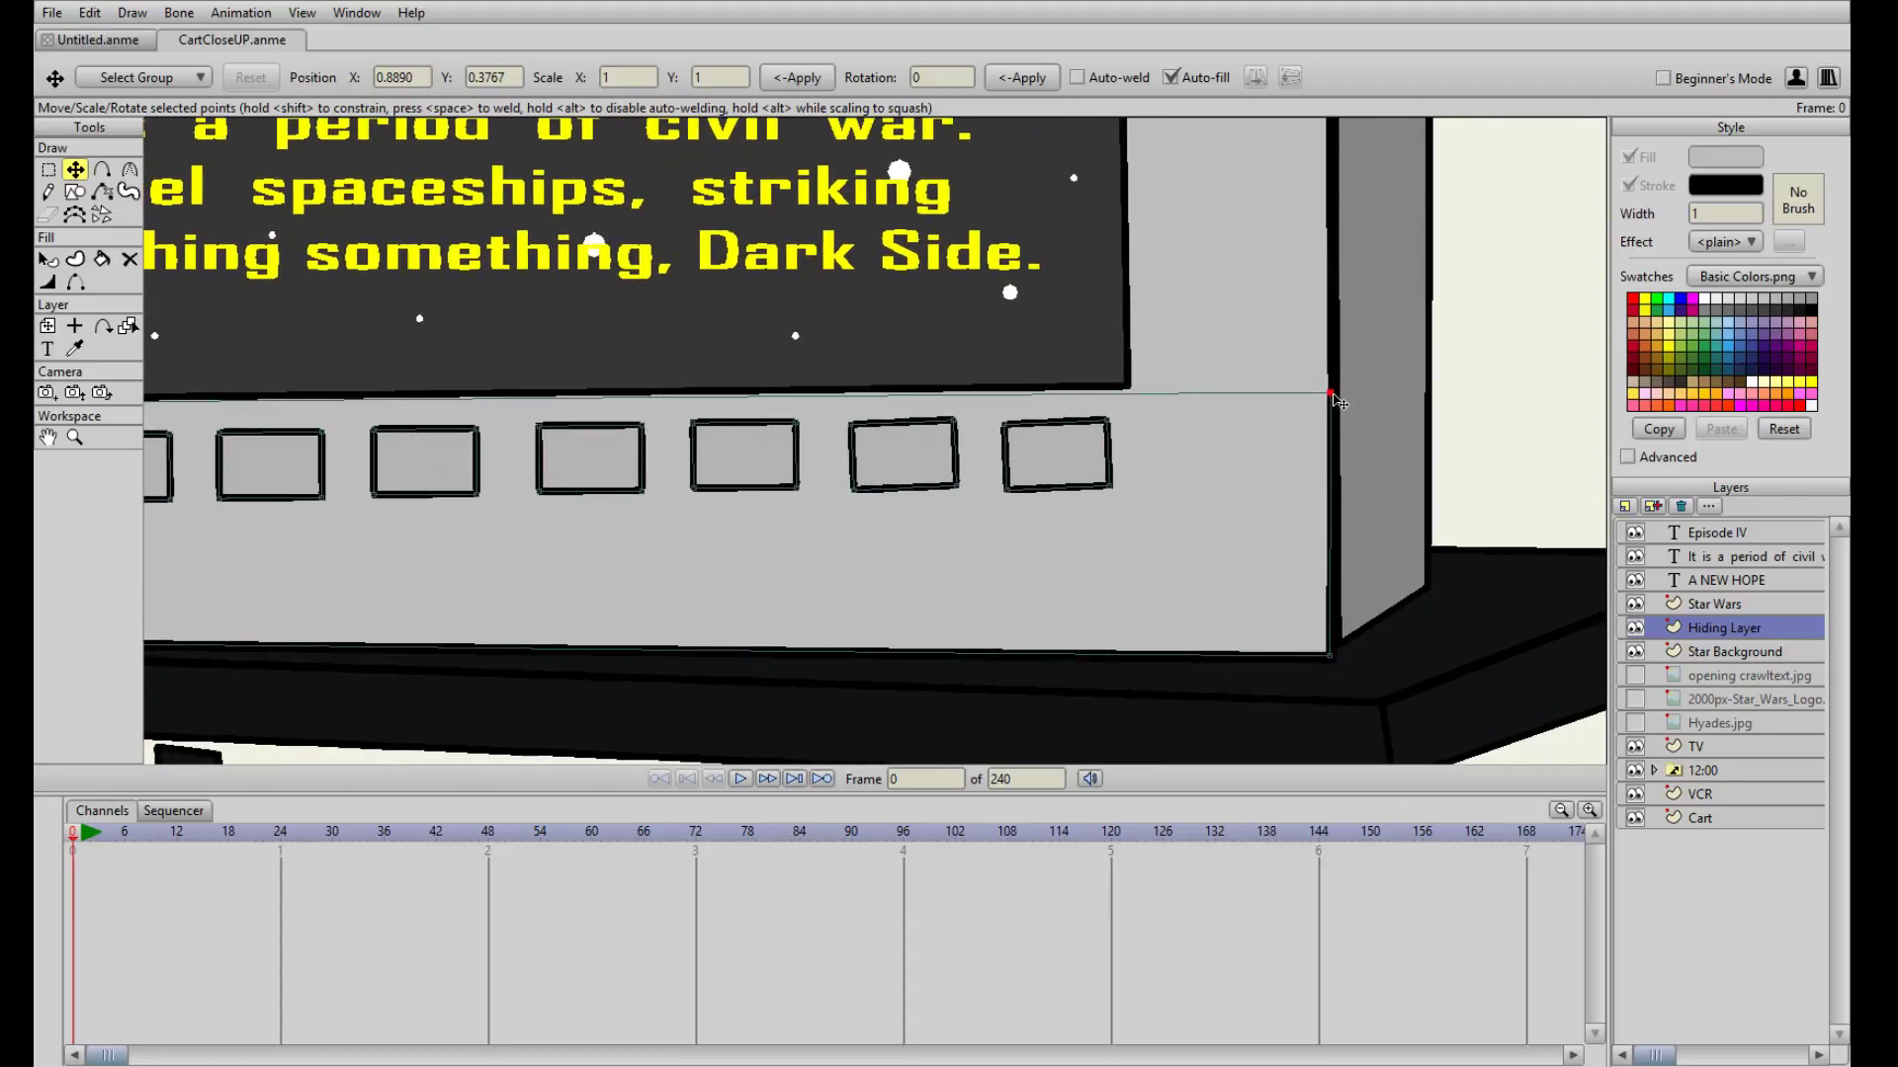
pyautogui.moveTo(1334, 398); pyautogui.dragTo(1334, 392)
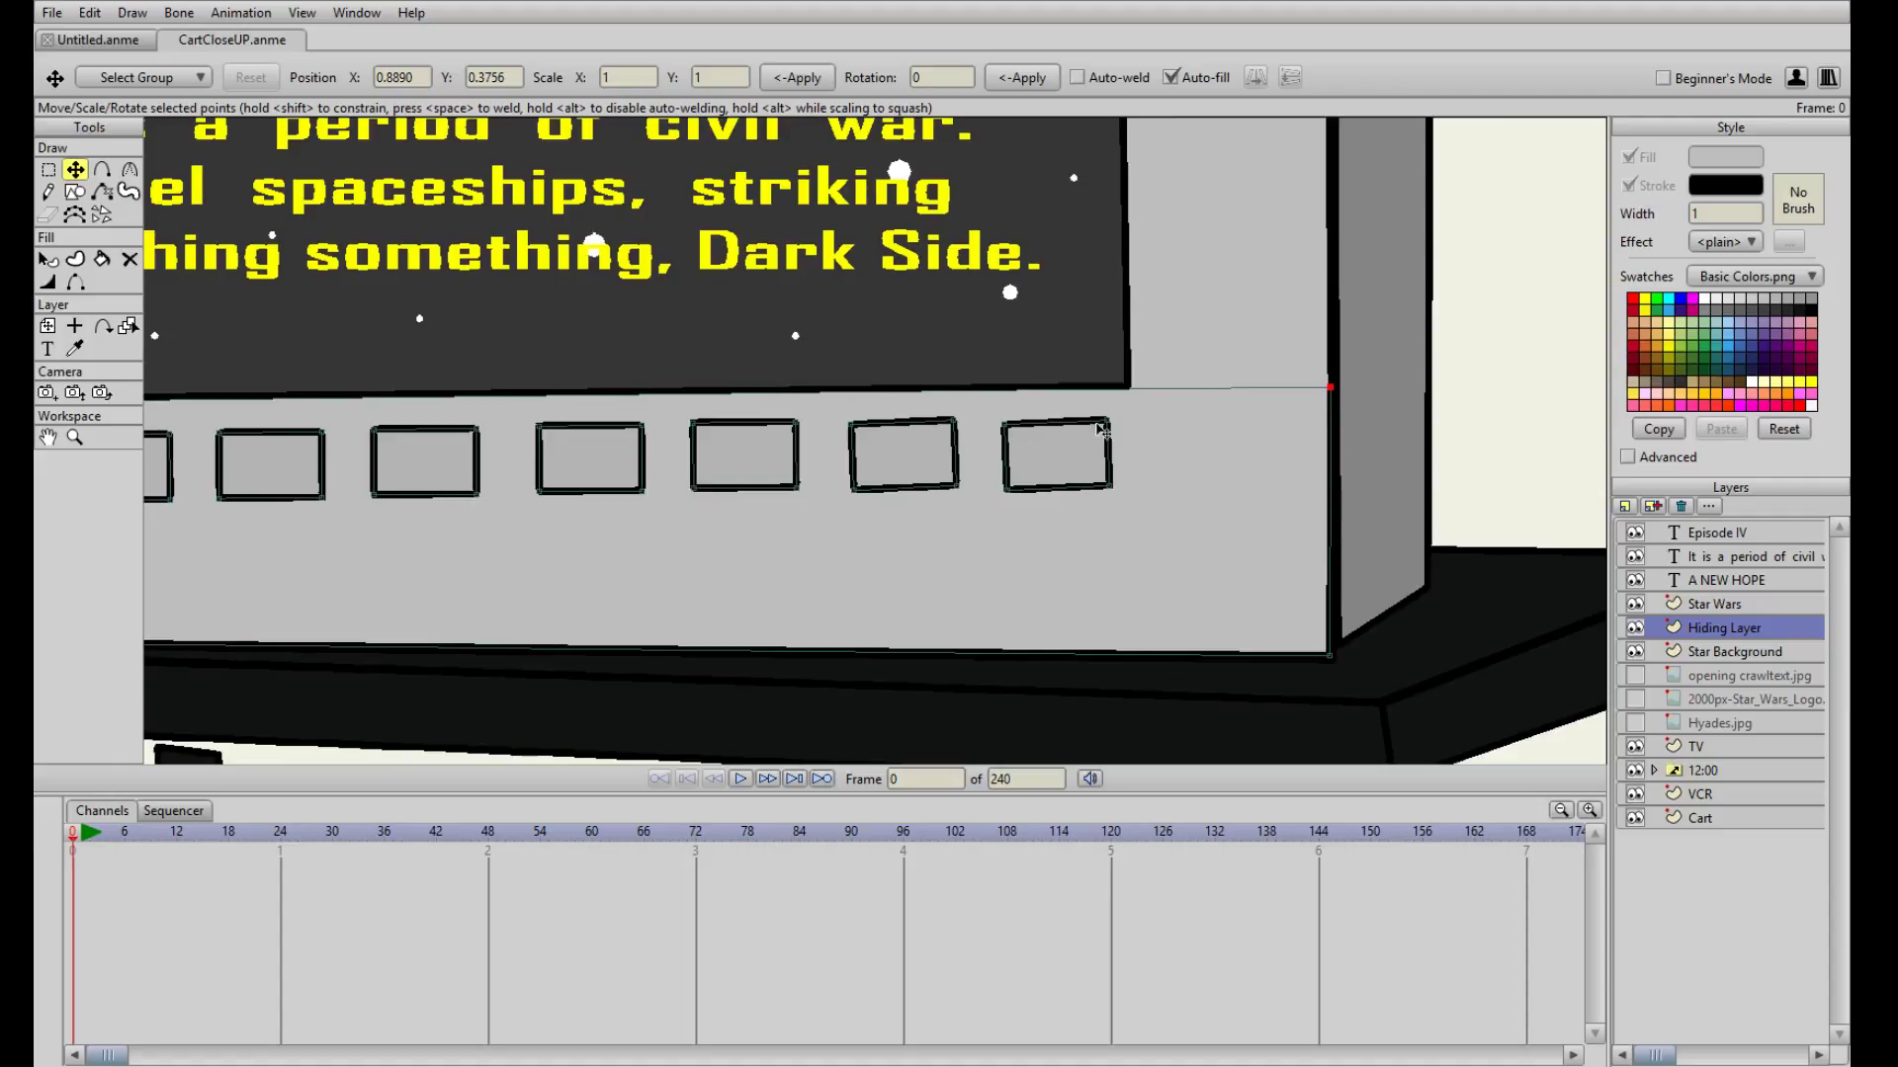
# - Align the cover's lower corners with the TV front's base, about X 0.89, Y 0.24 and X 0.10, Y 0.25
pyautogui.scroll(-3, 978, 473)
pyautogui.click(1109, 554)
pyautogui.moveTo(1110, 554)
pyautogui.mouseDown()
pyautogui.moveTo(1115, 526)
pyautogui.moveTo(1112, 556)
pyautogui.mouseUp()
pyautogui.moveTo(767, 512); pyautogui.dragTo(922, 474)
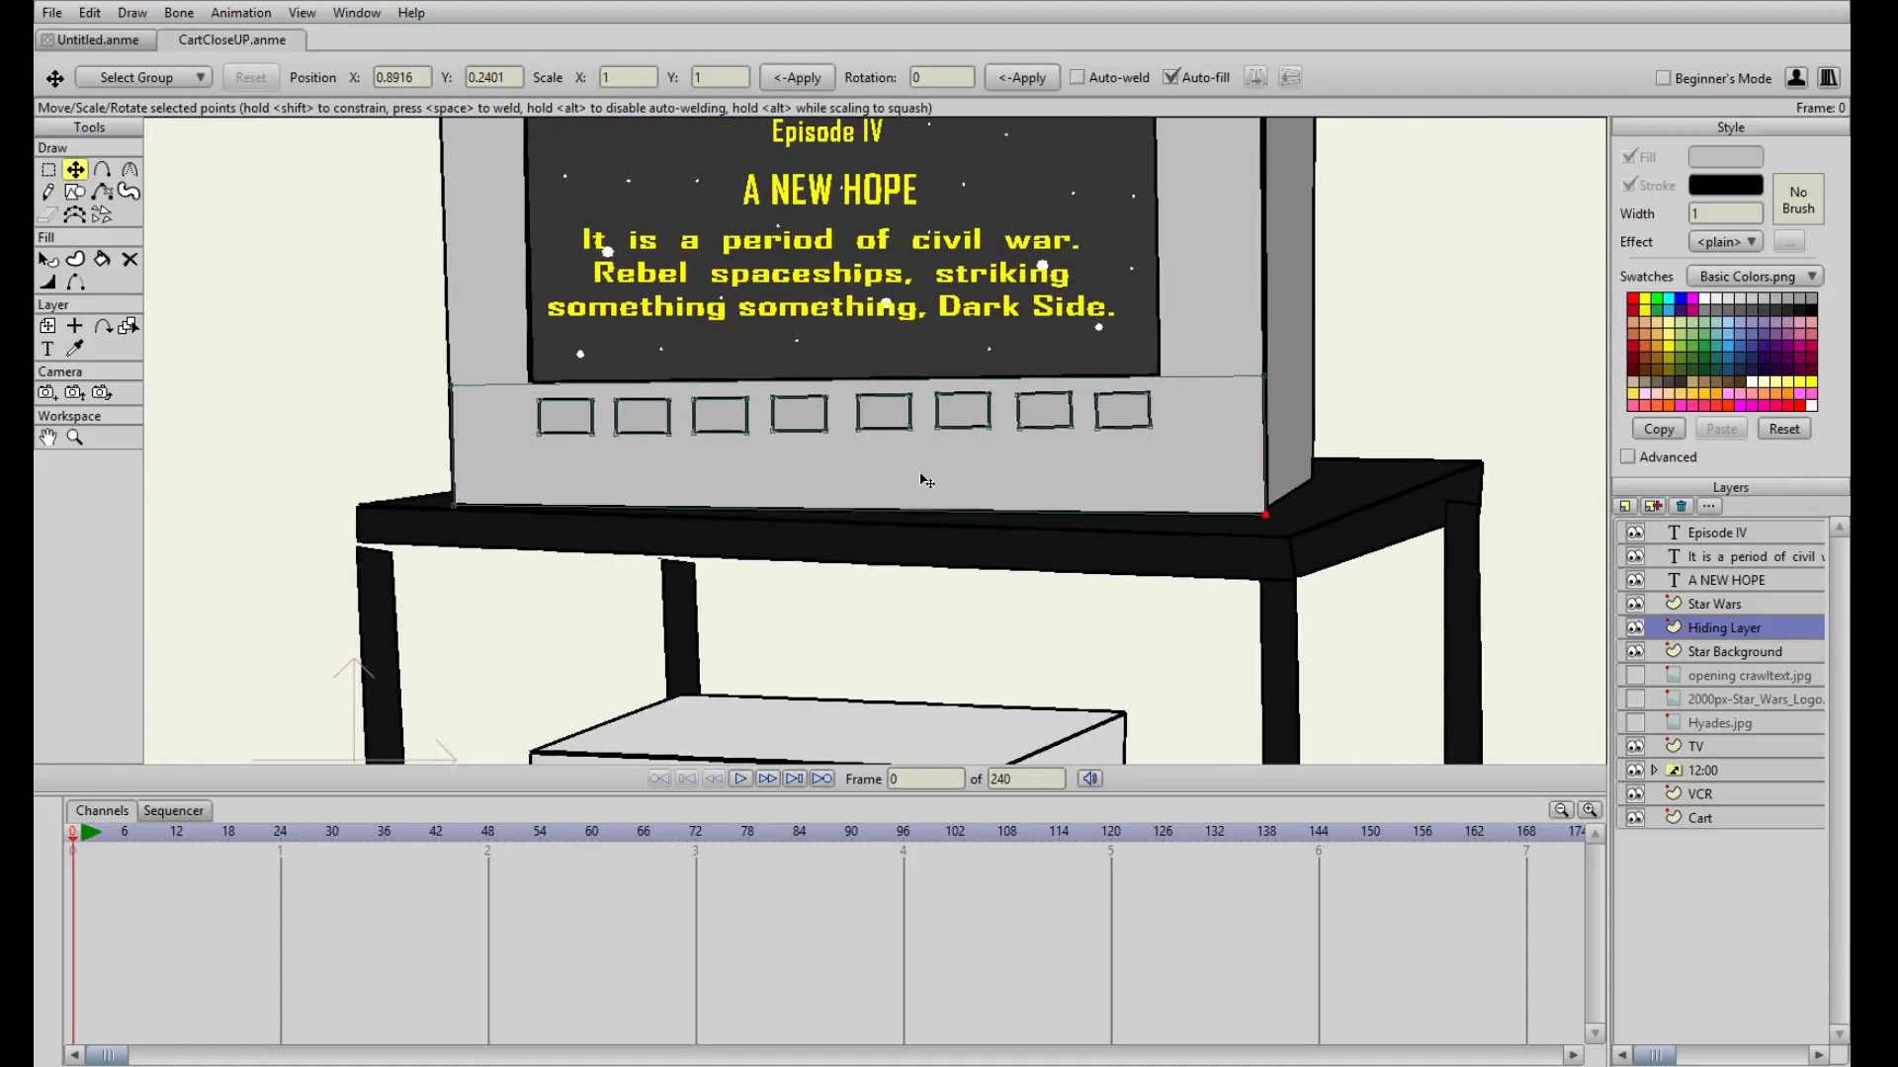
pyautogui.click(455, 507)
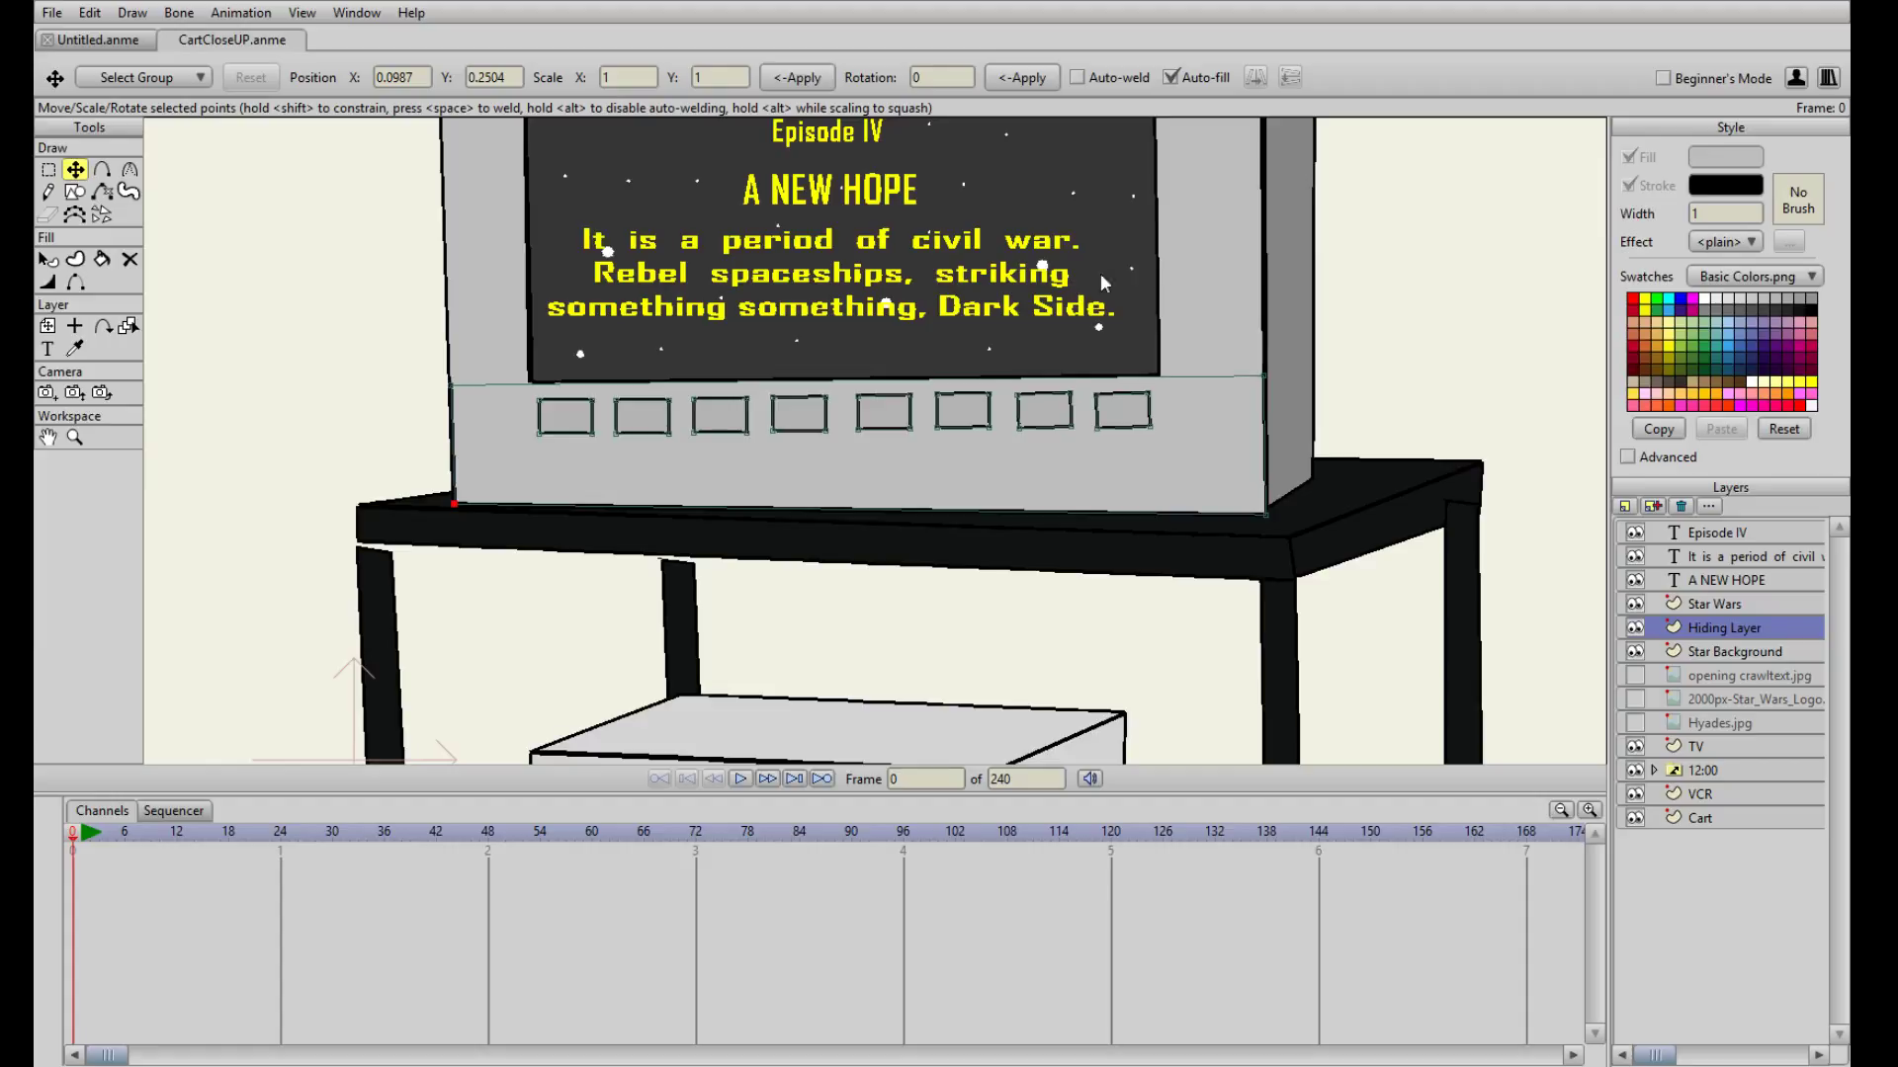
pyautogui.scroll(2, 973, 420)
pyautogui.scroll(1, 959, 433)
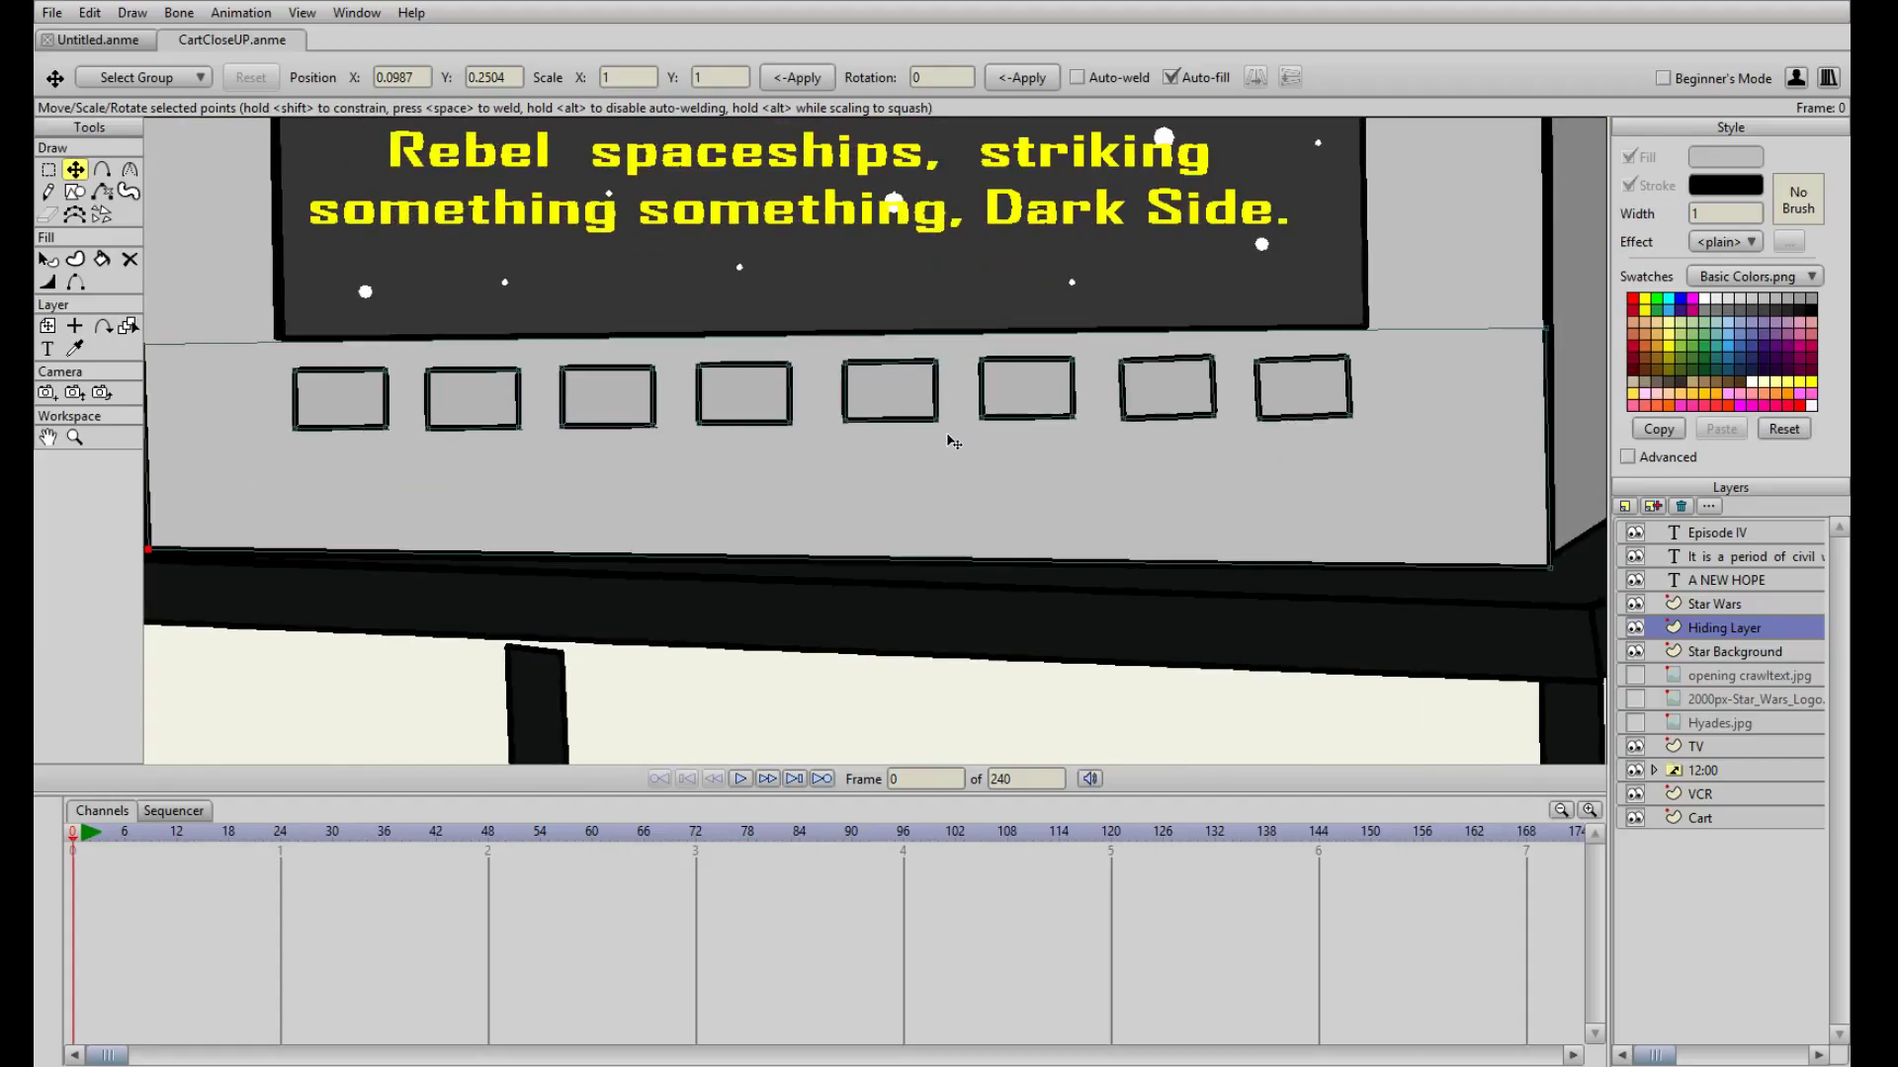
pyautogui.scroll(-1, 907, 404)
pyautogui.scroll(-3, 919, 356)
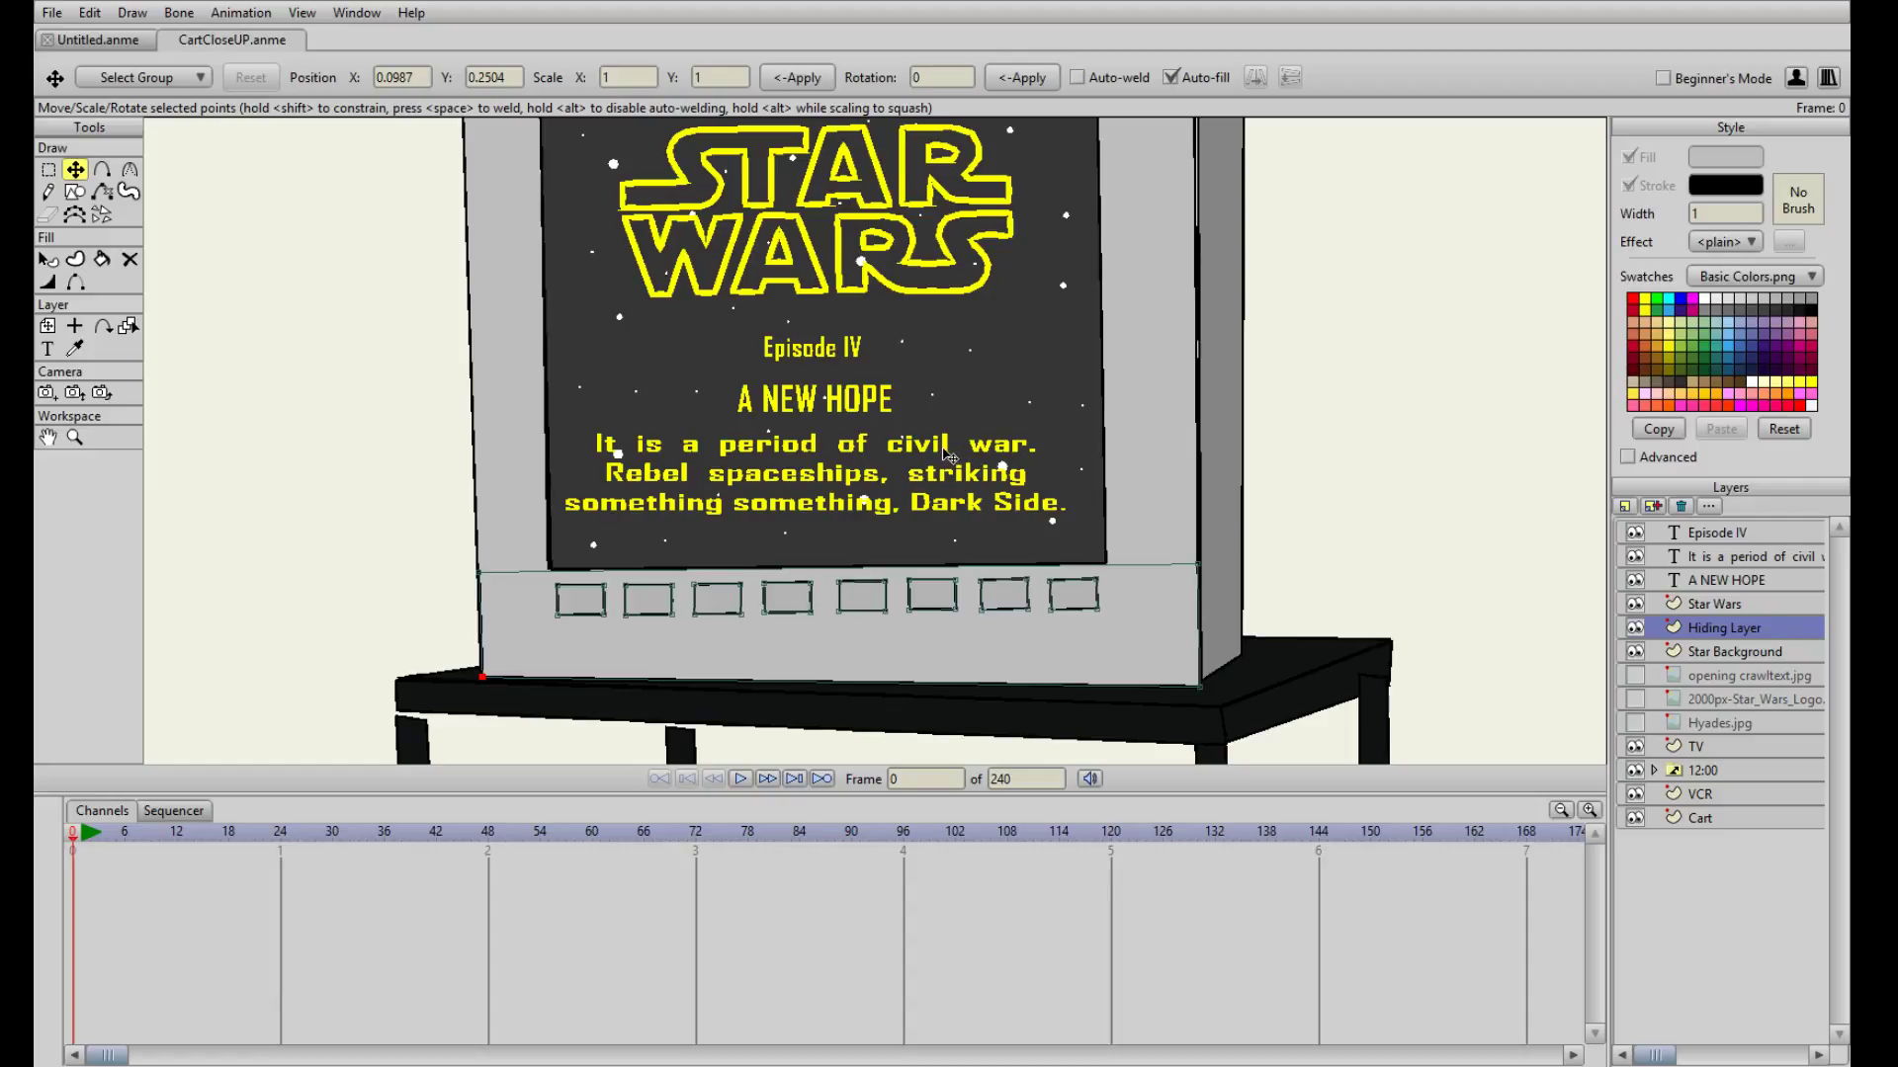
pyautogui.scroll(1, 949, 454)
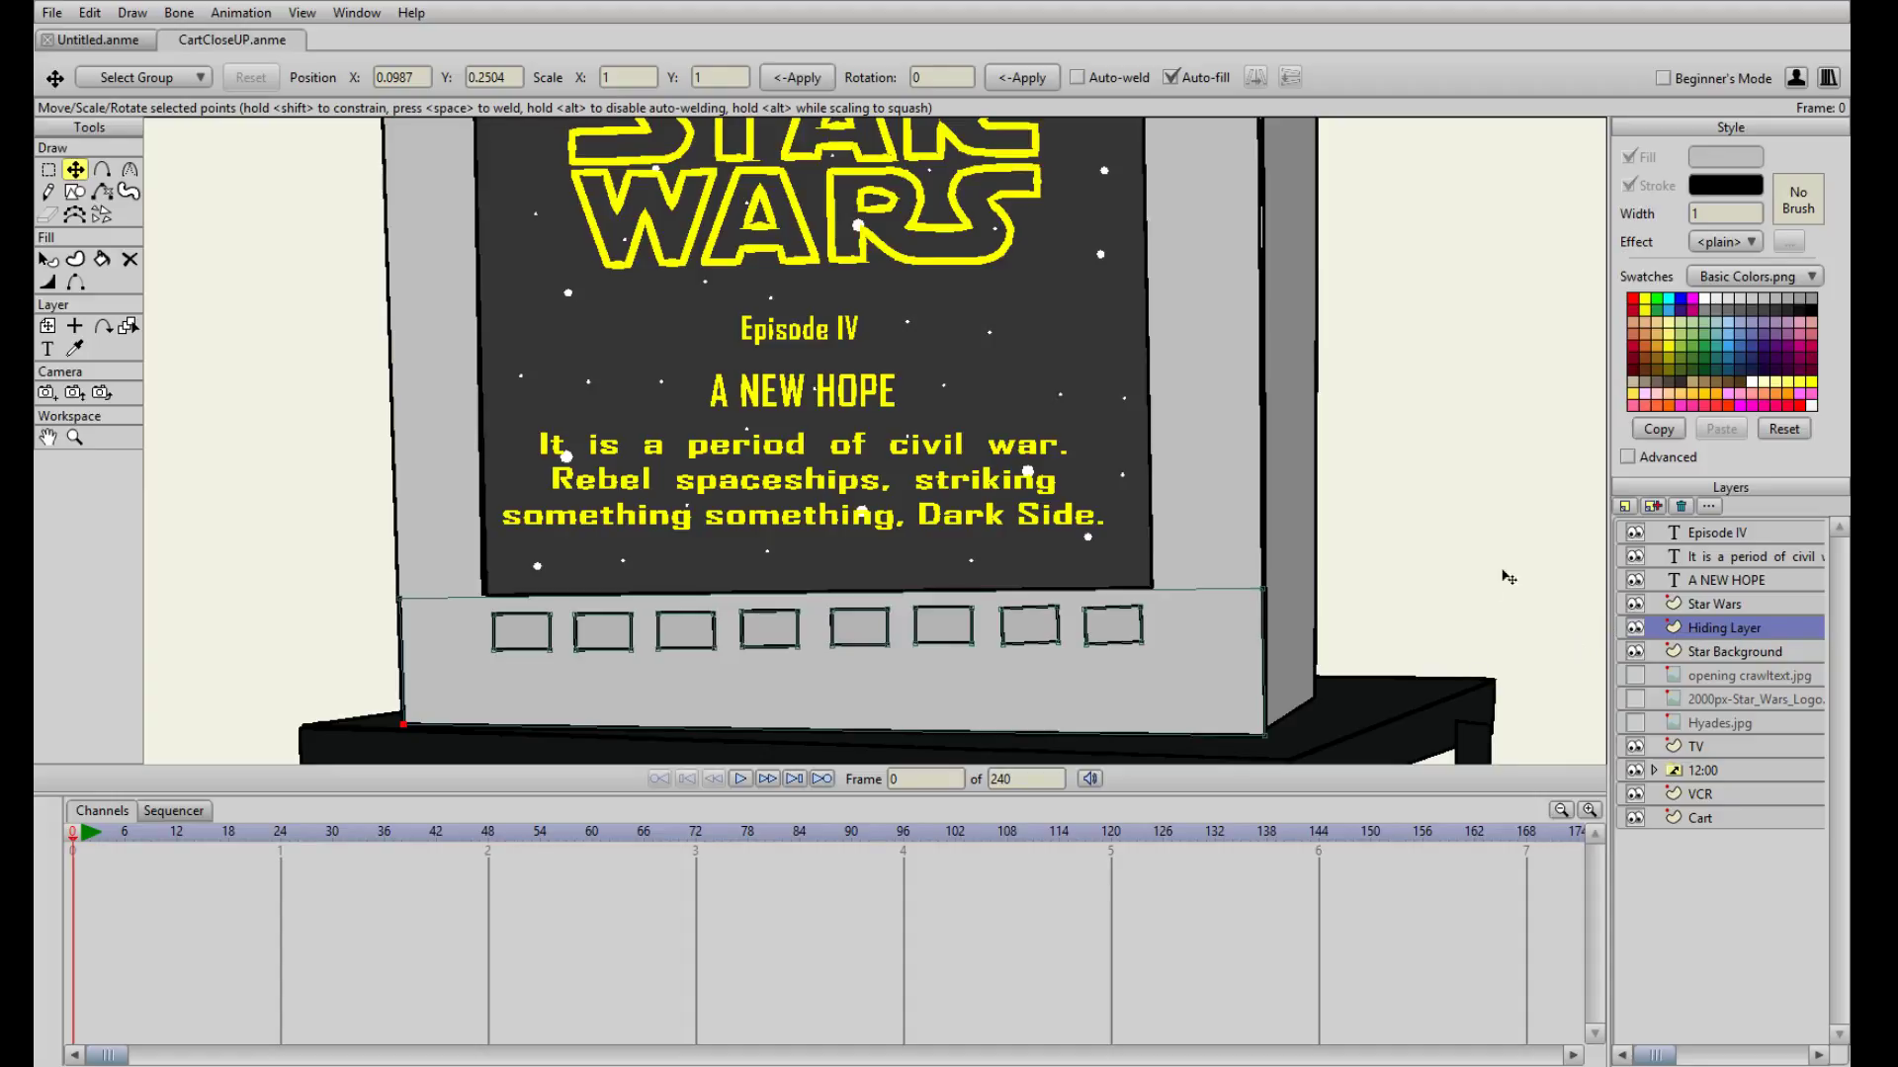
pyautogui.scroll(-1, 1147, 496)
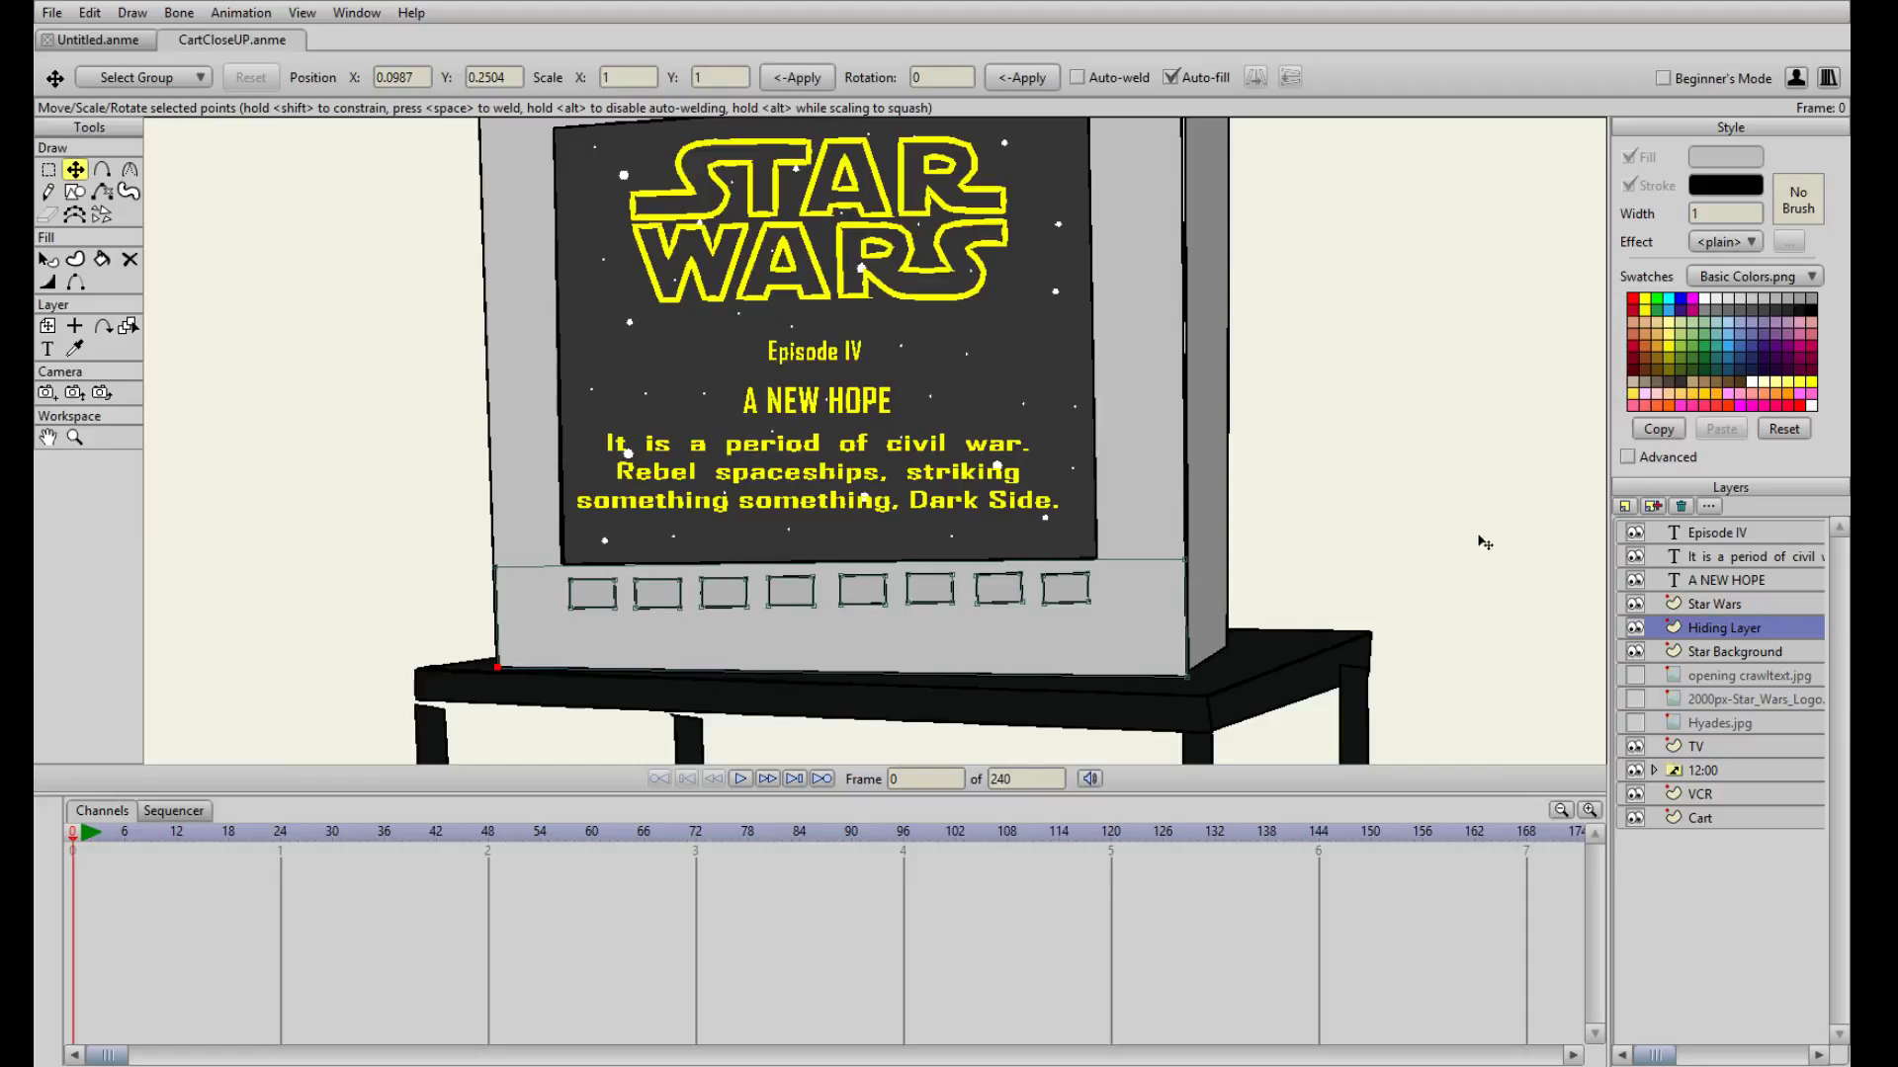
# - Nudge the Star Wars logo layer slightly upward on the TV screen, to a Y position of -0.0489
pyautogui.click(1722, 610)
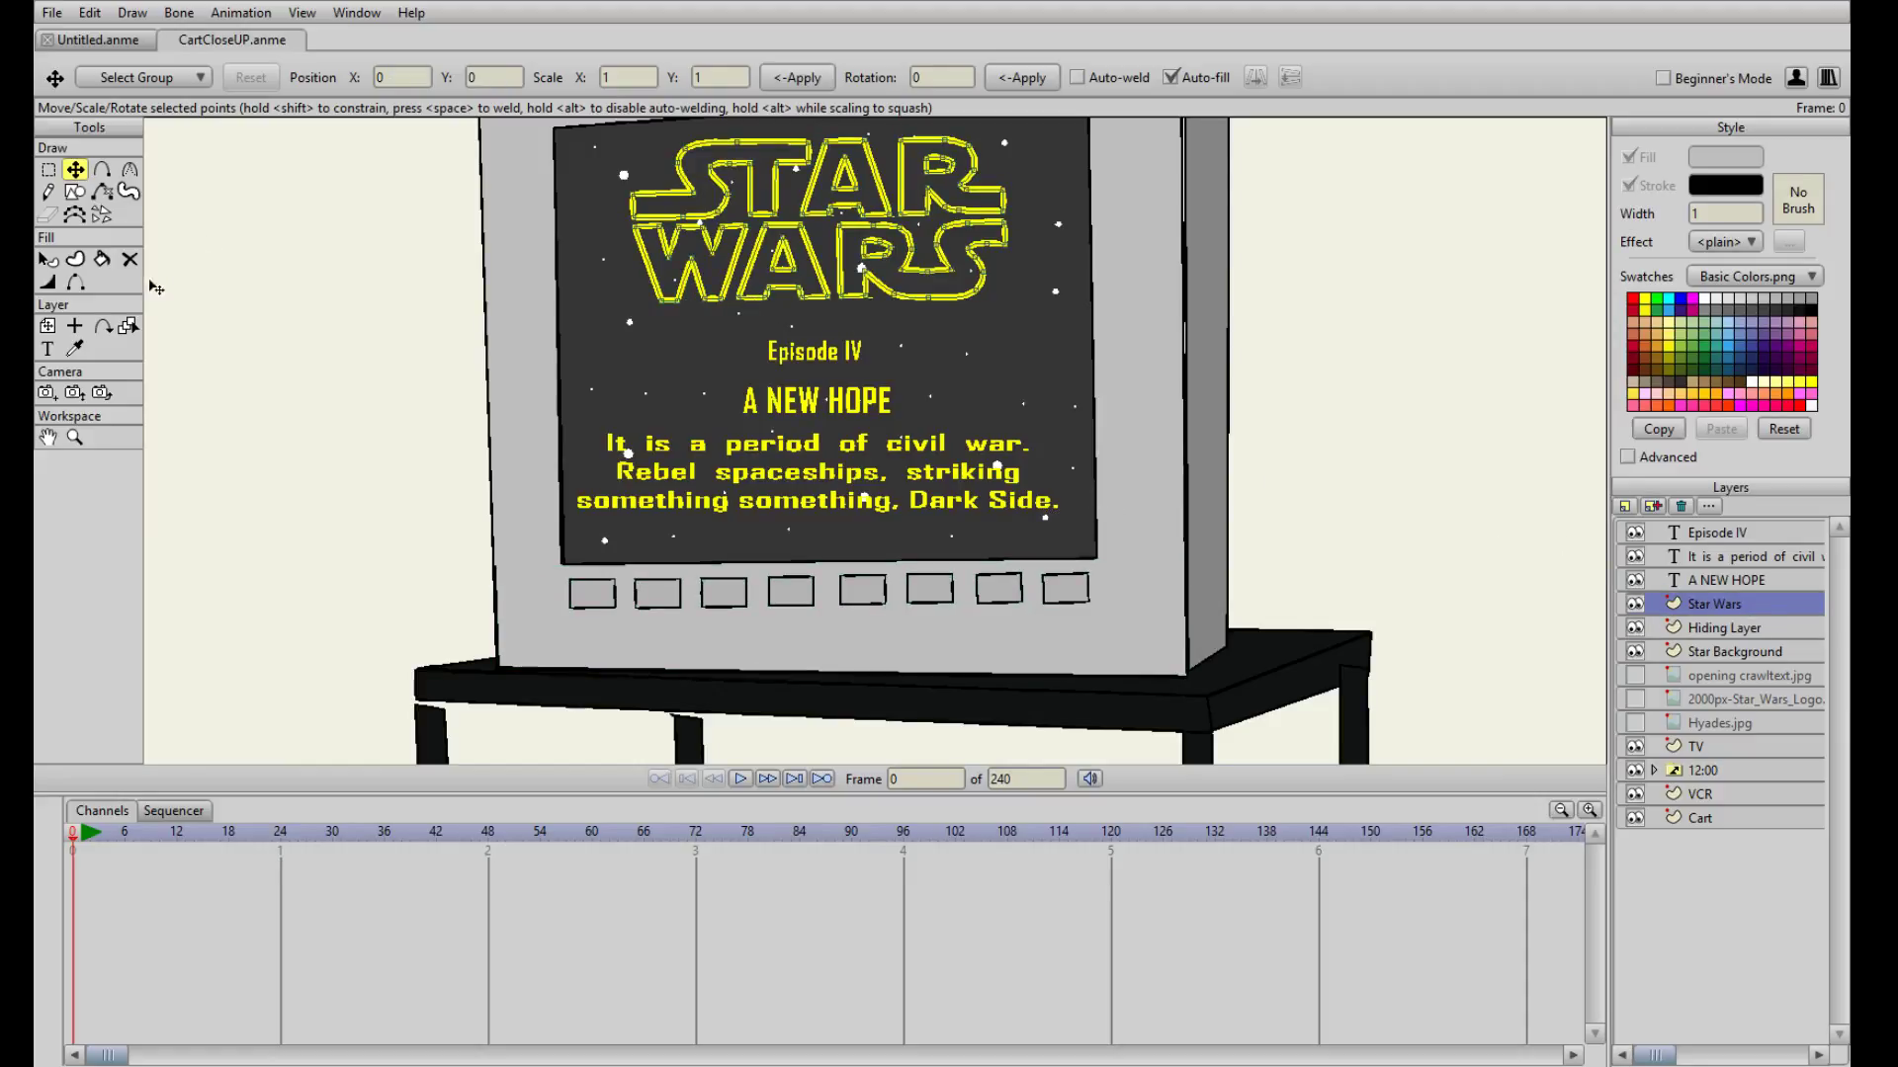
pyautogui.click(48, 329)
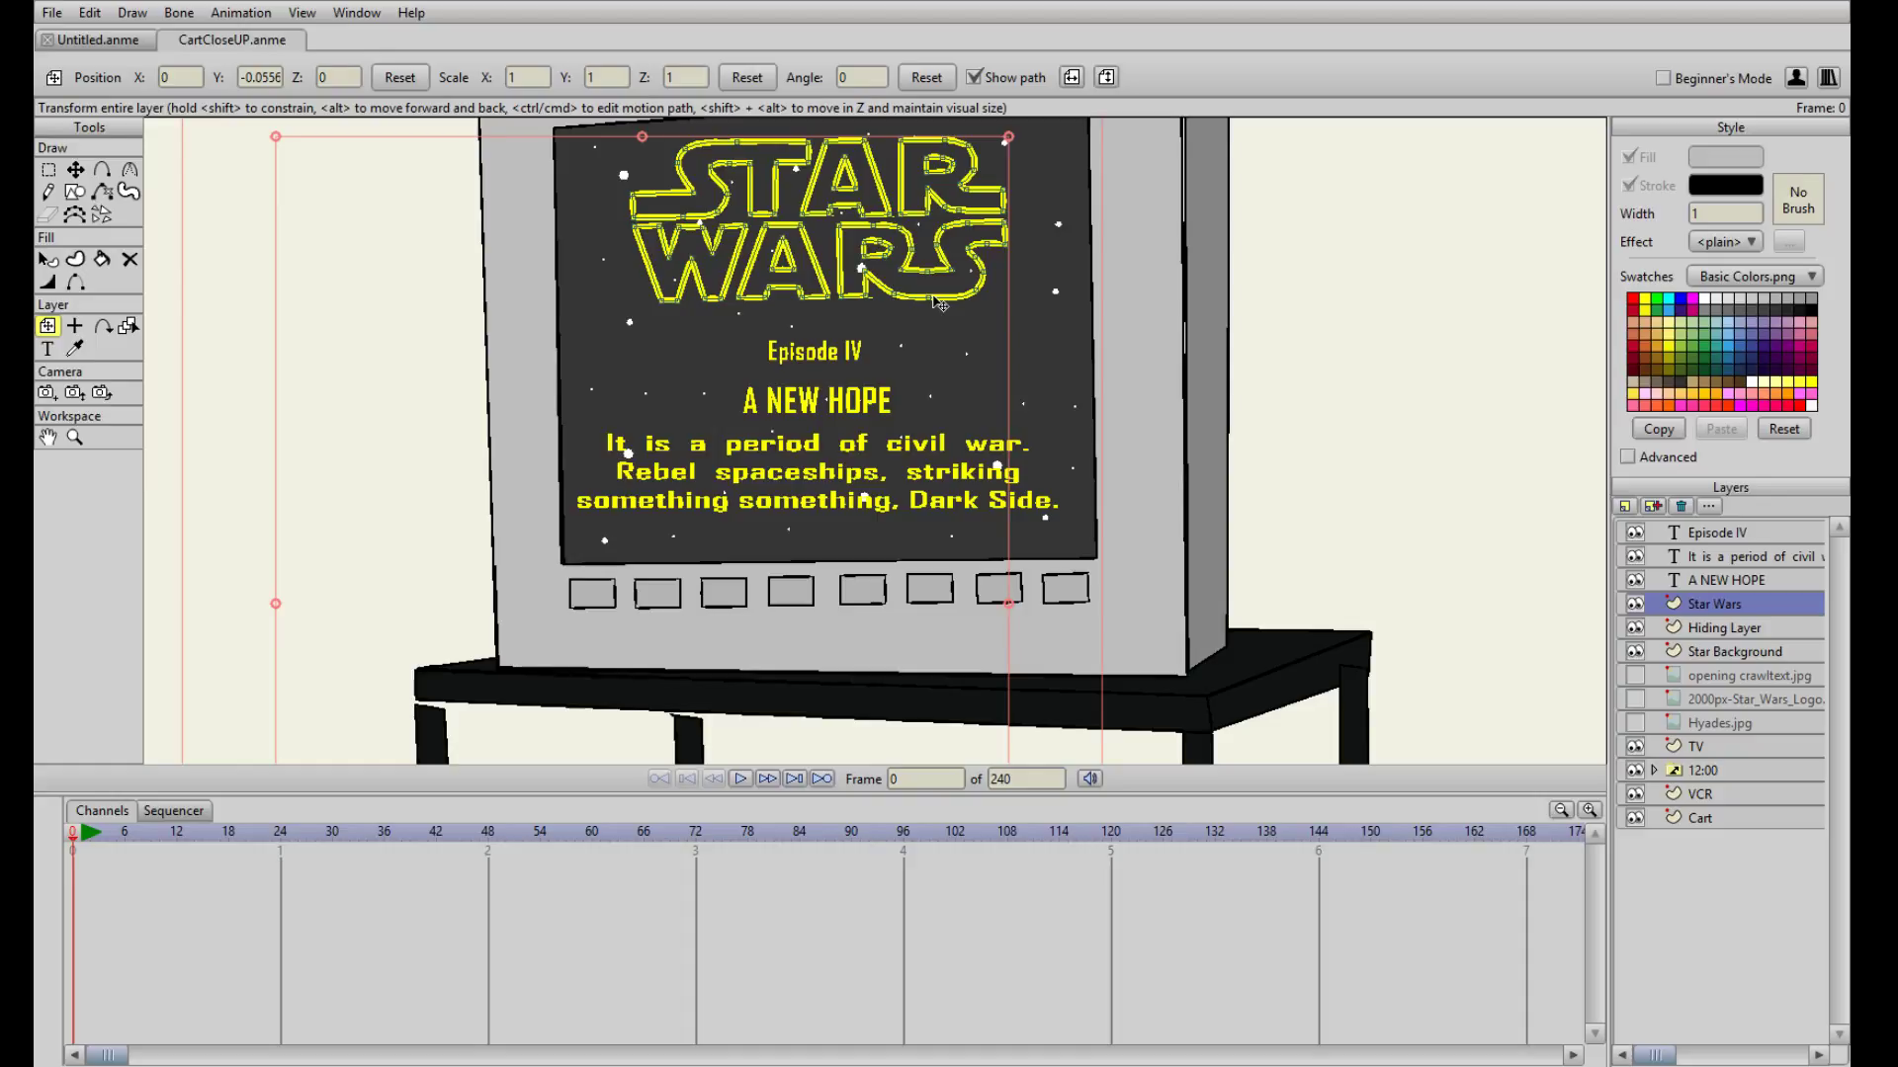
pyautogui.scroll(-5, 964, 305)
pyautogui.scroll(4, 964, 304)
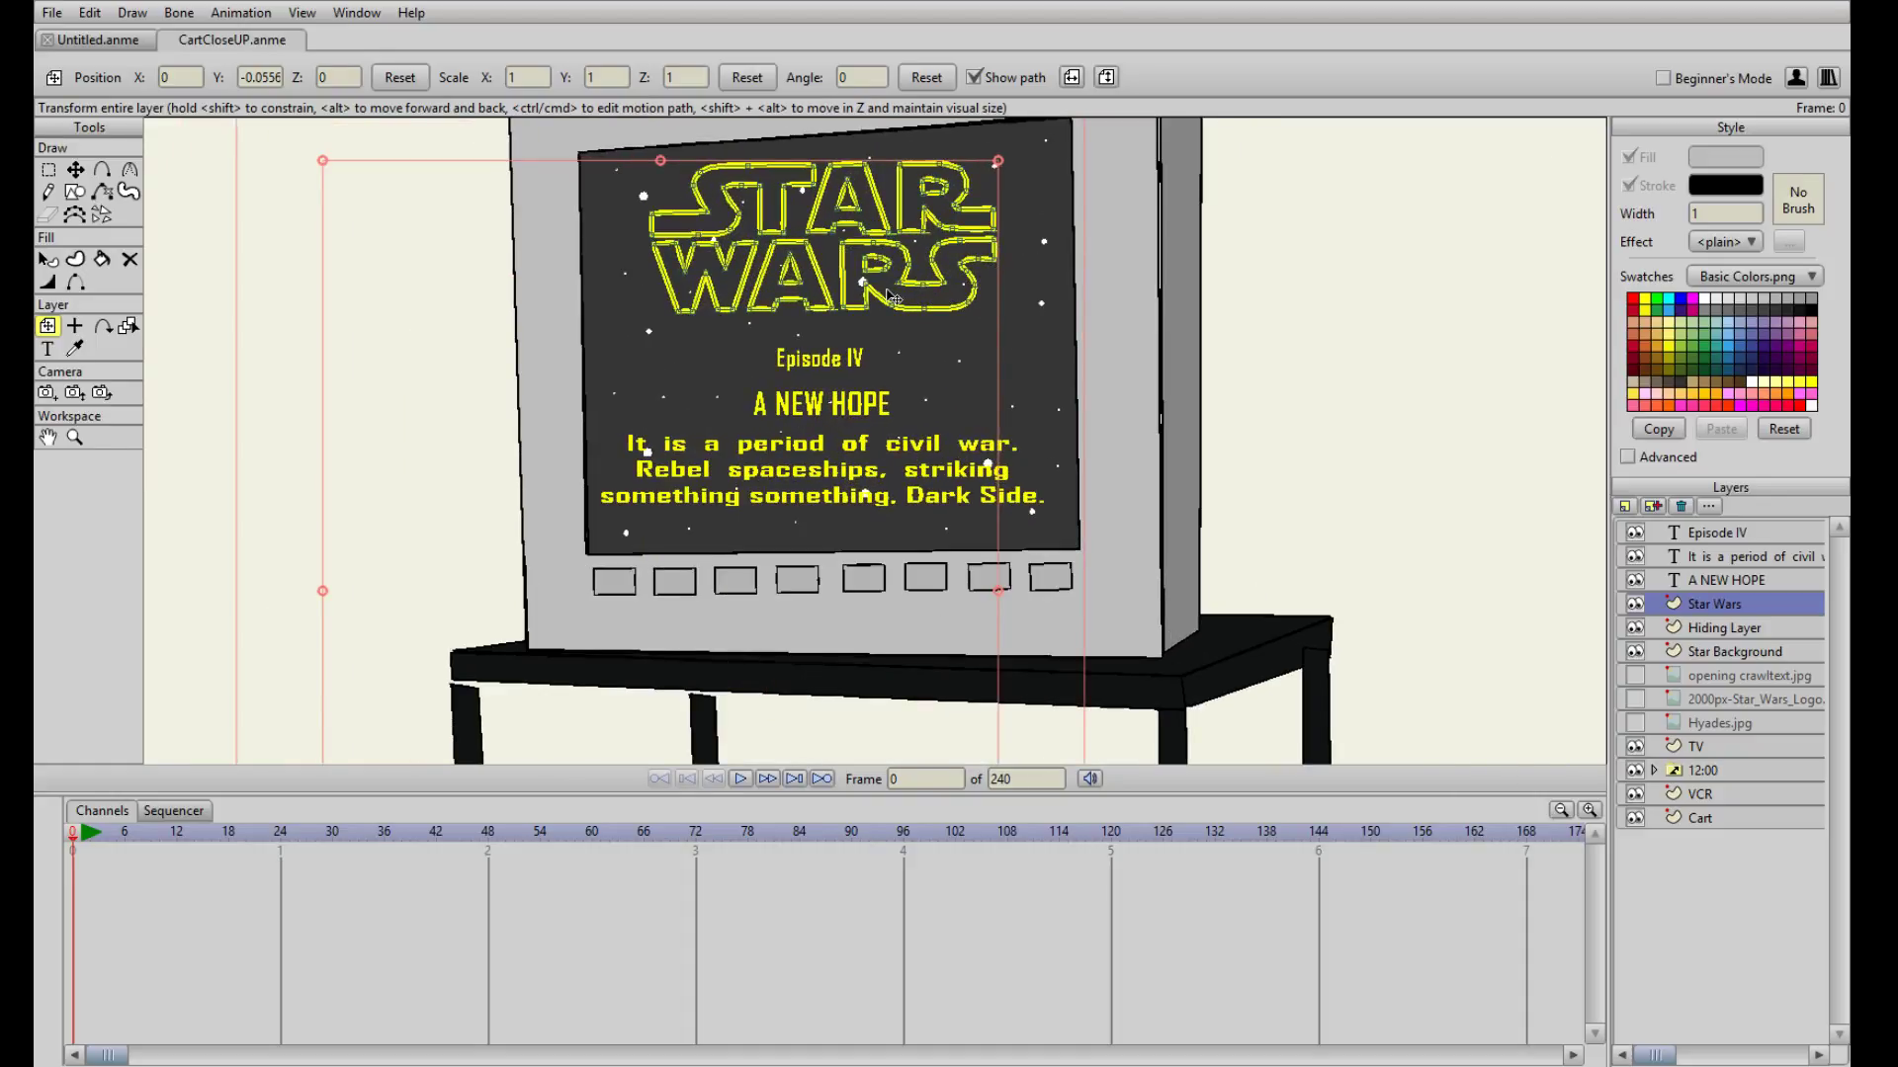
pyautogui.moveTo(889, 290); pyautogui.dragTo(889, 283)
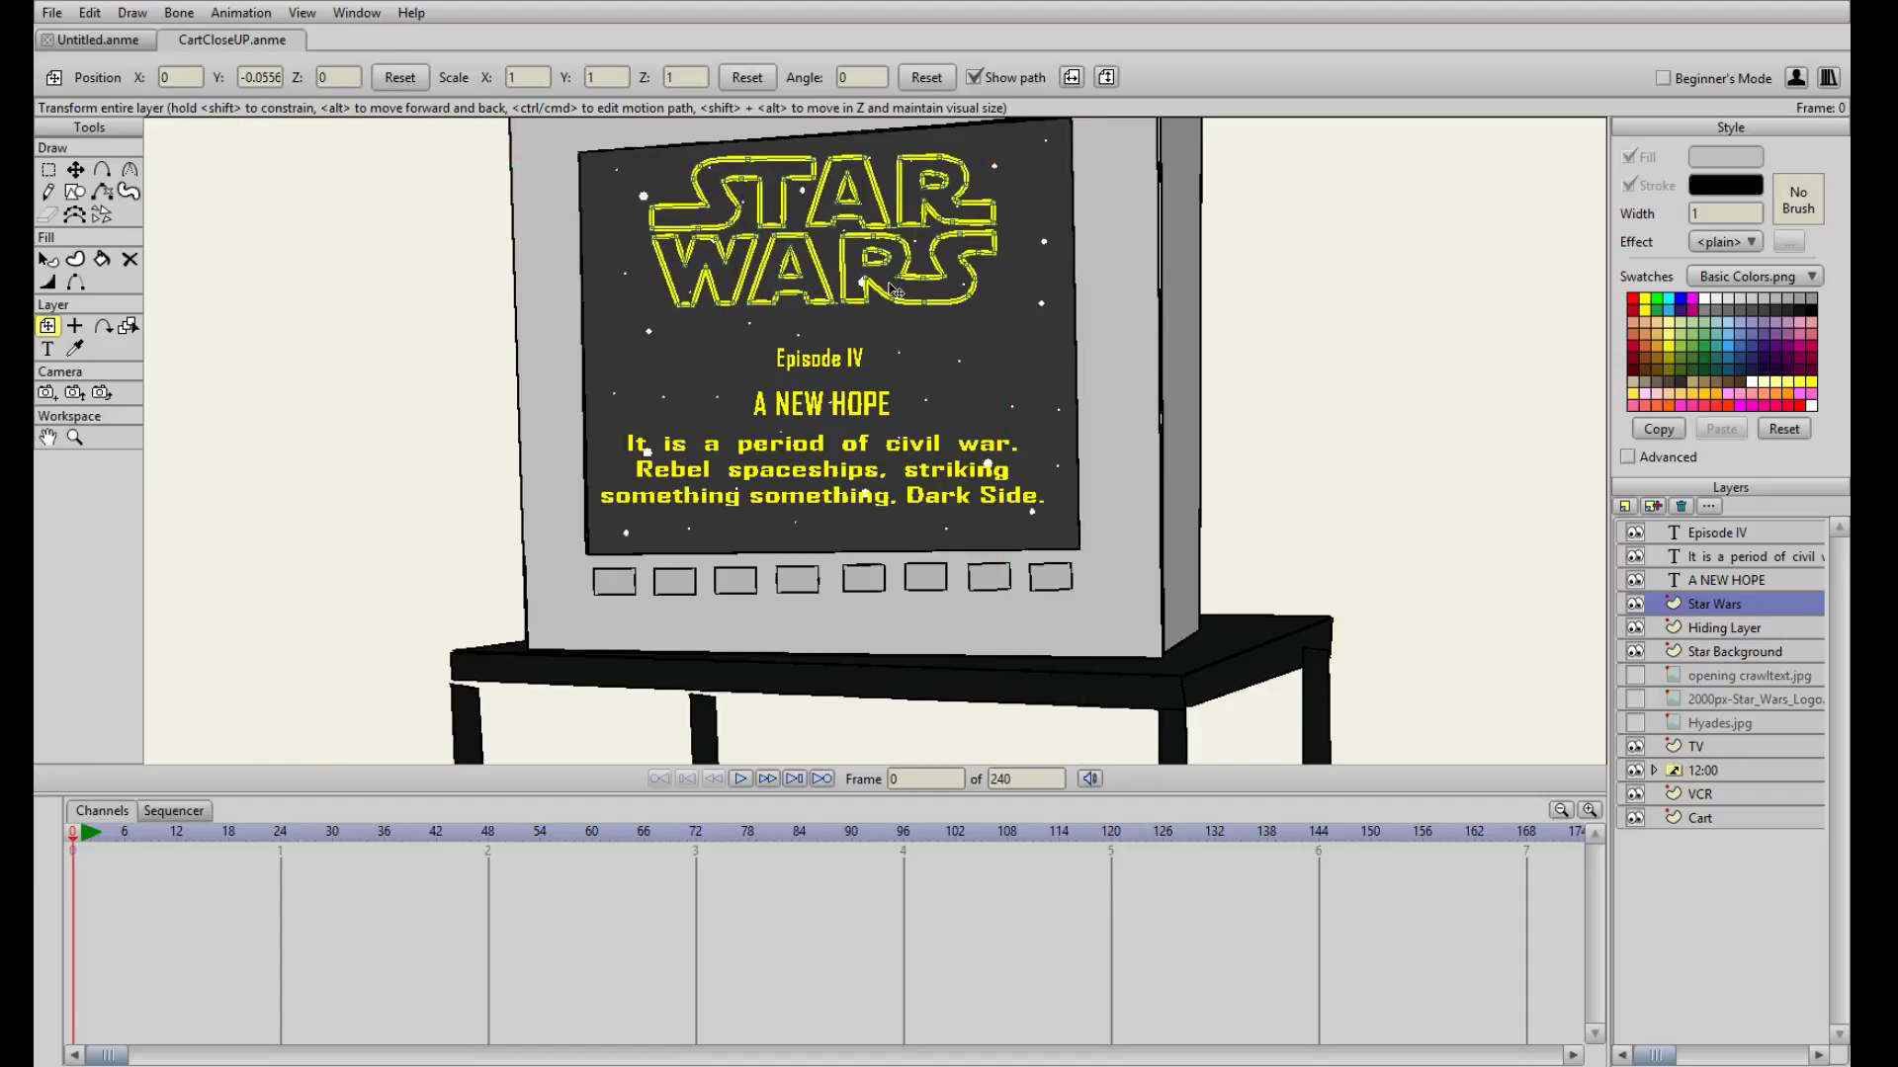
pyautogui.moveTo(893, 291); pyautogui.dragTo(893, 291)
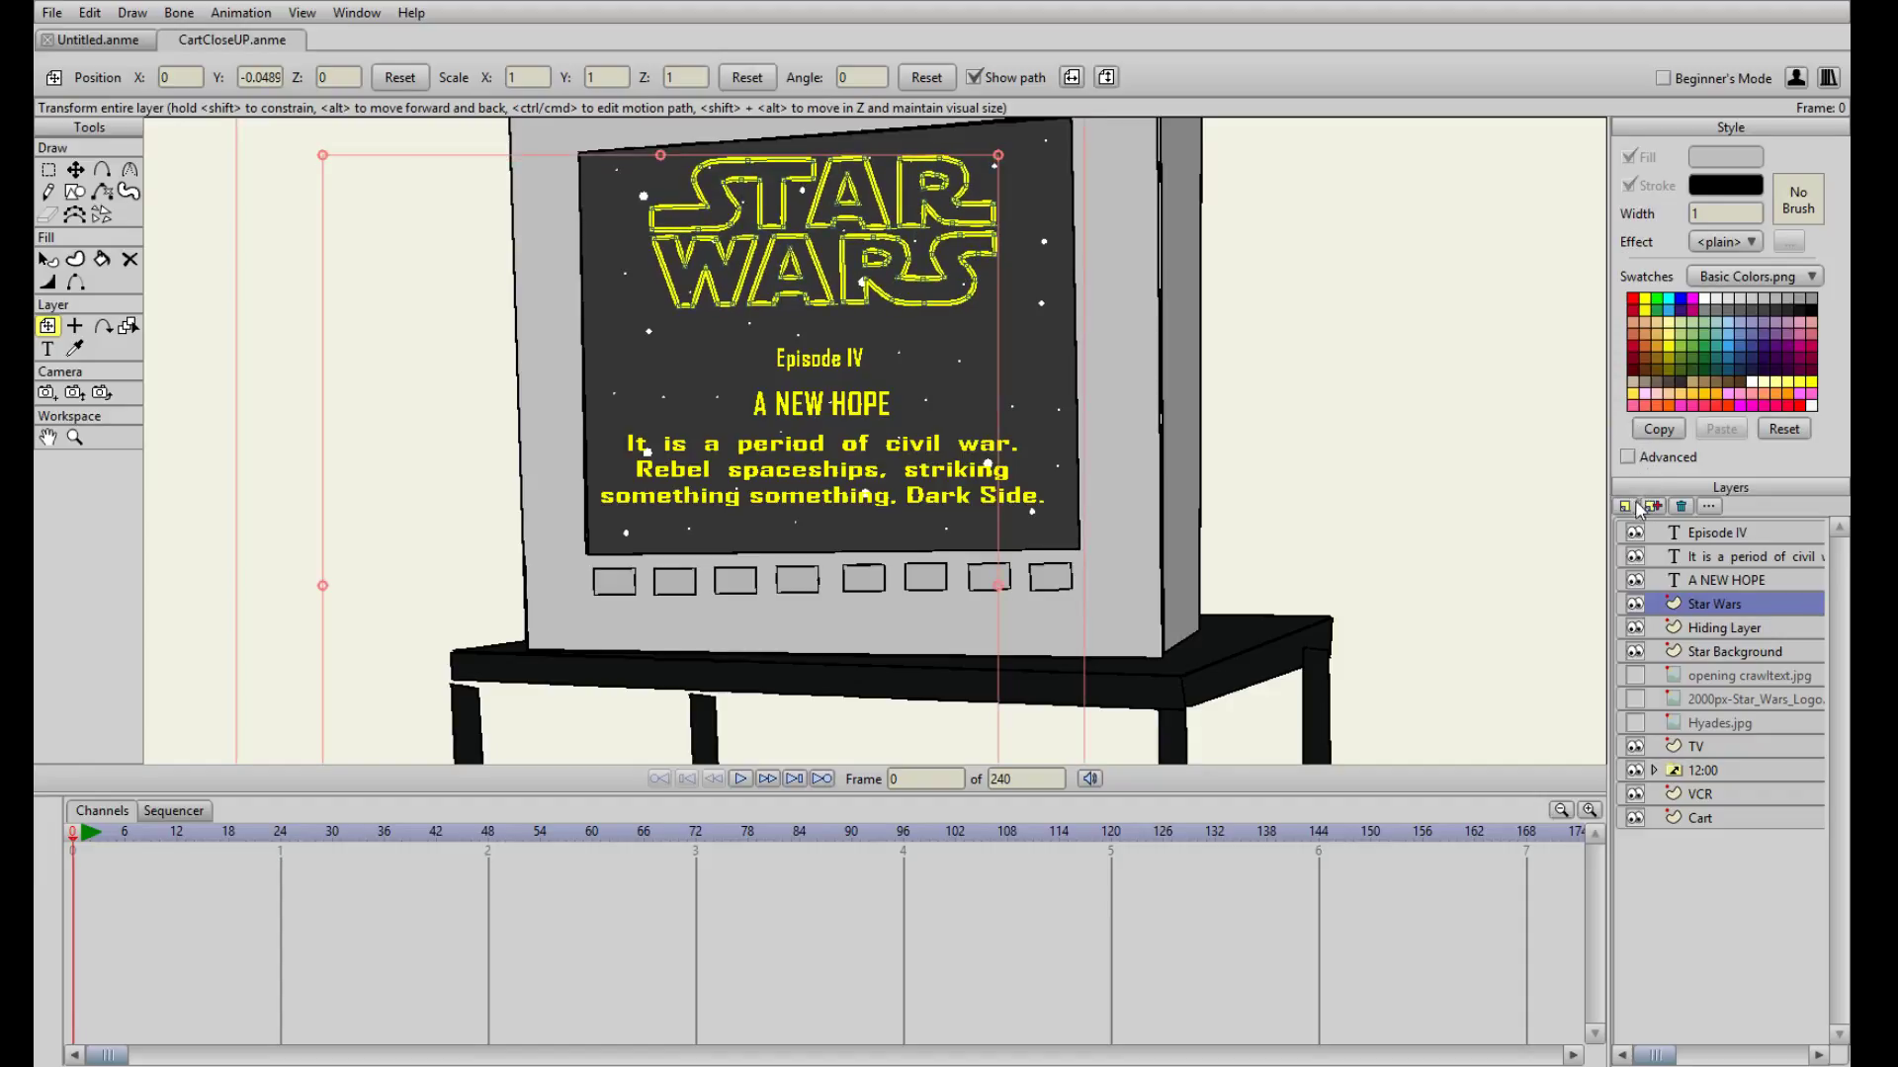
# - Create a switch layer named StarWars Switch, place the Star Wars layer inside it, and collapse it
pyautogui.click(1639, 577)
pyautogui.write('StarWar')
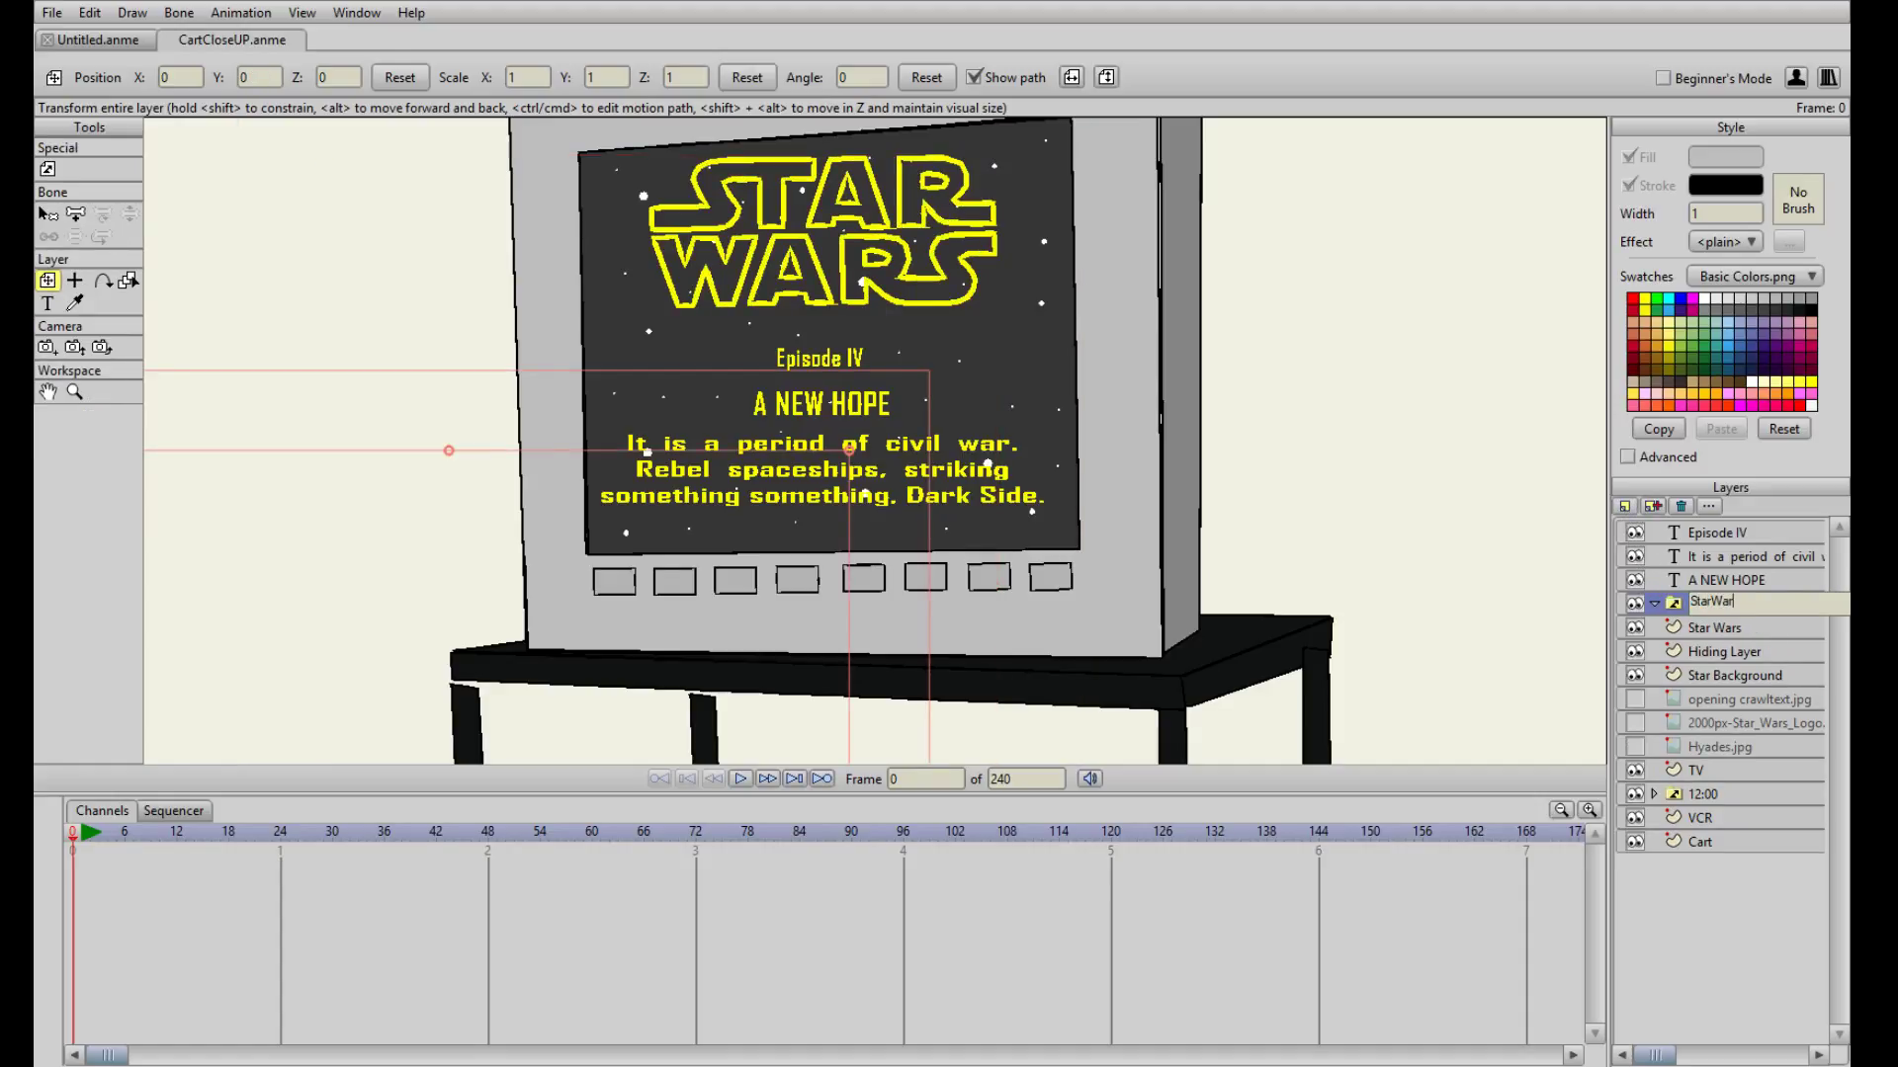
pyautogui.write('s Switch')
pyautogui.press('Return')
pyautogui.moveTo(1710, 629); pyautogui.dragTo(1728, 613)
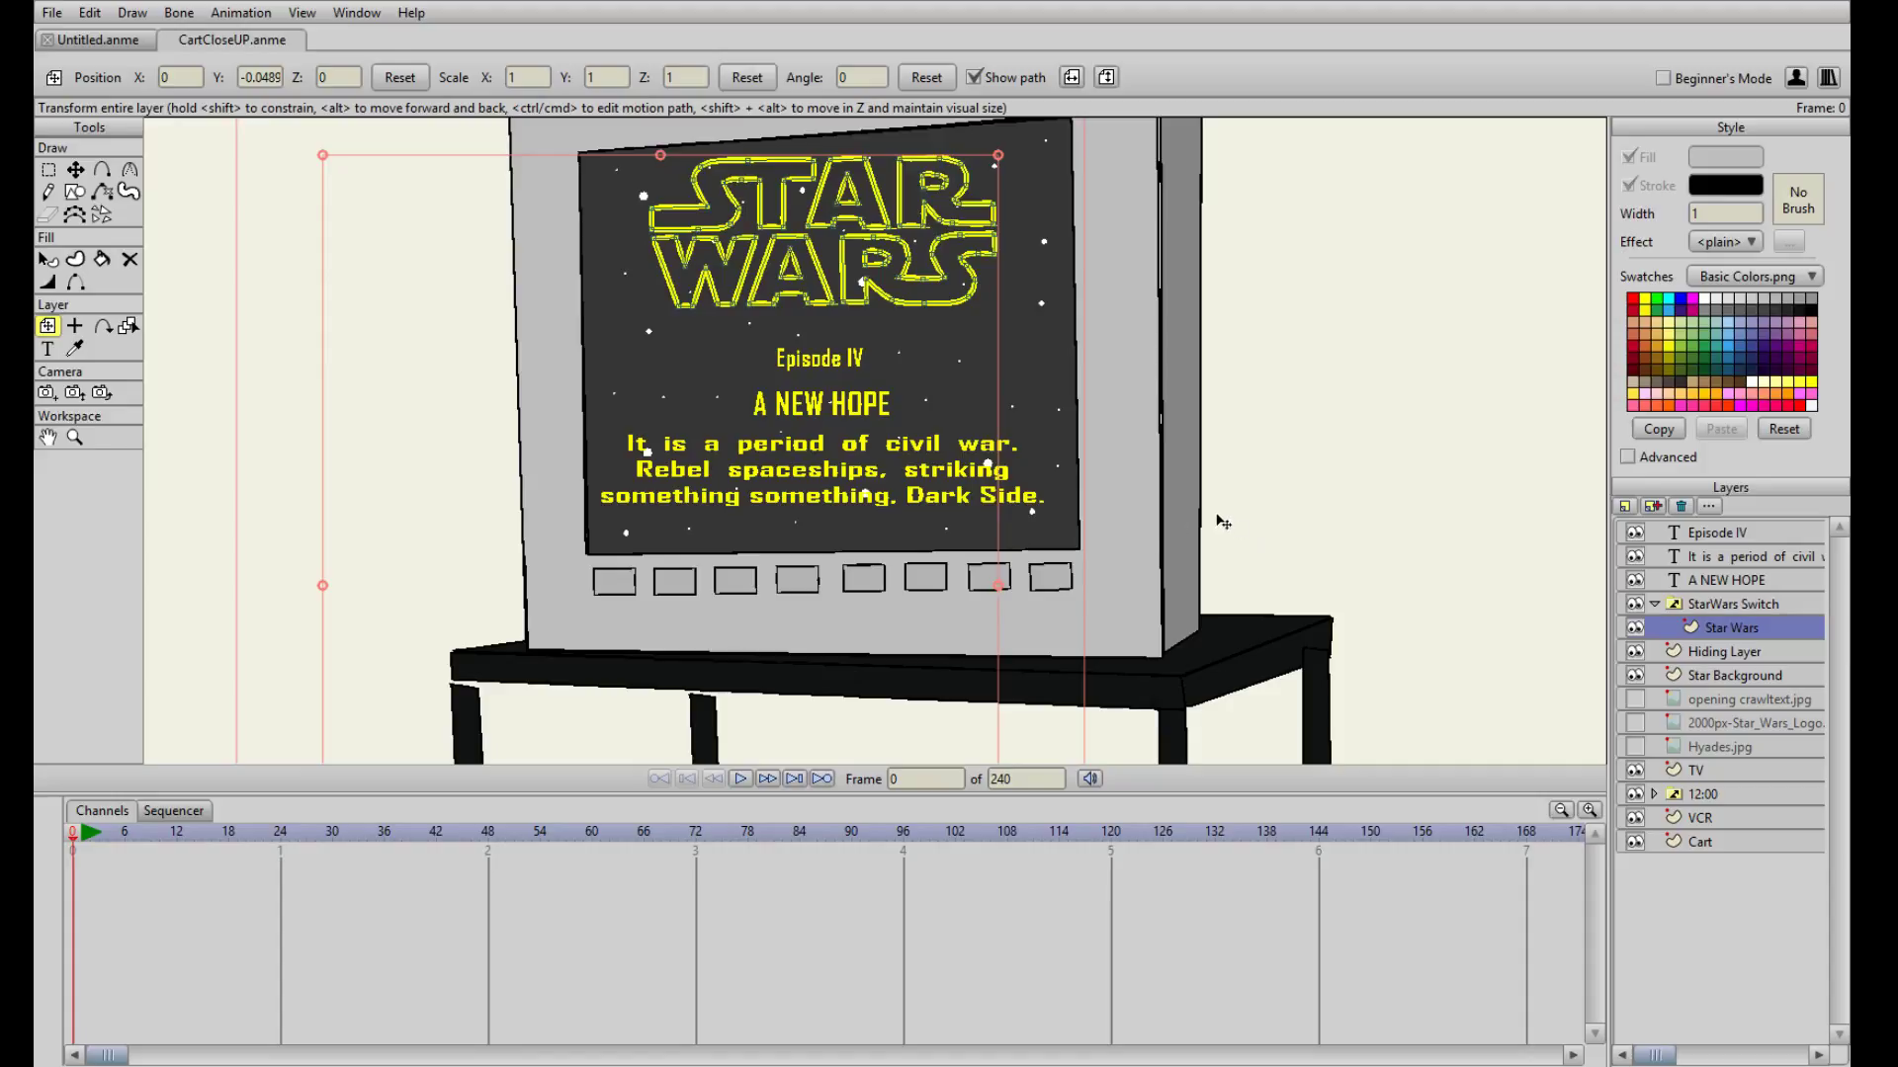
pyautogui.click(1656, 606)
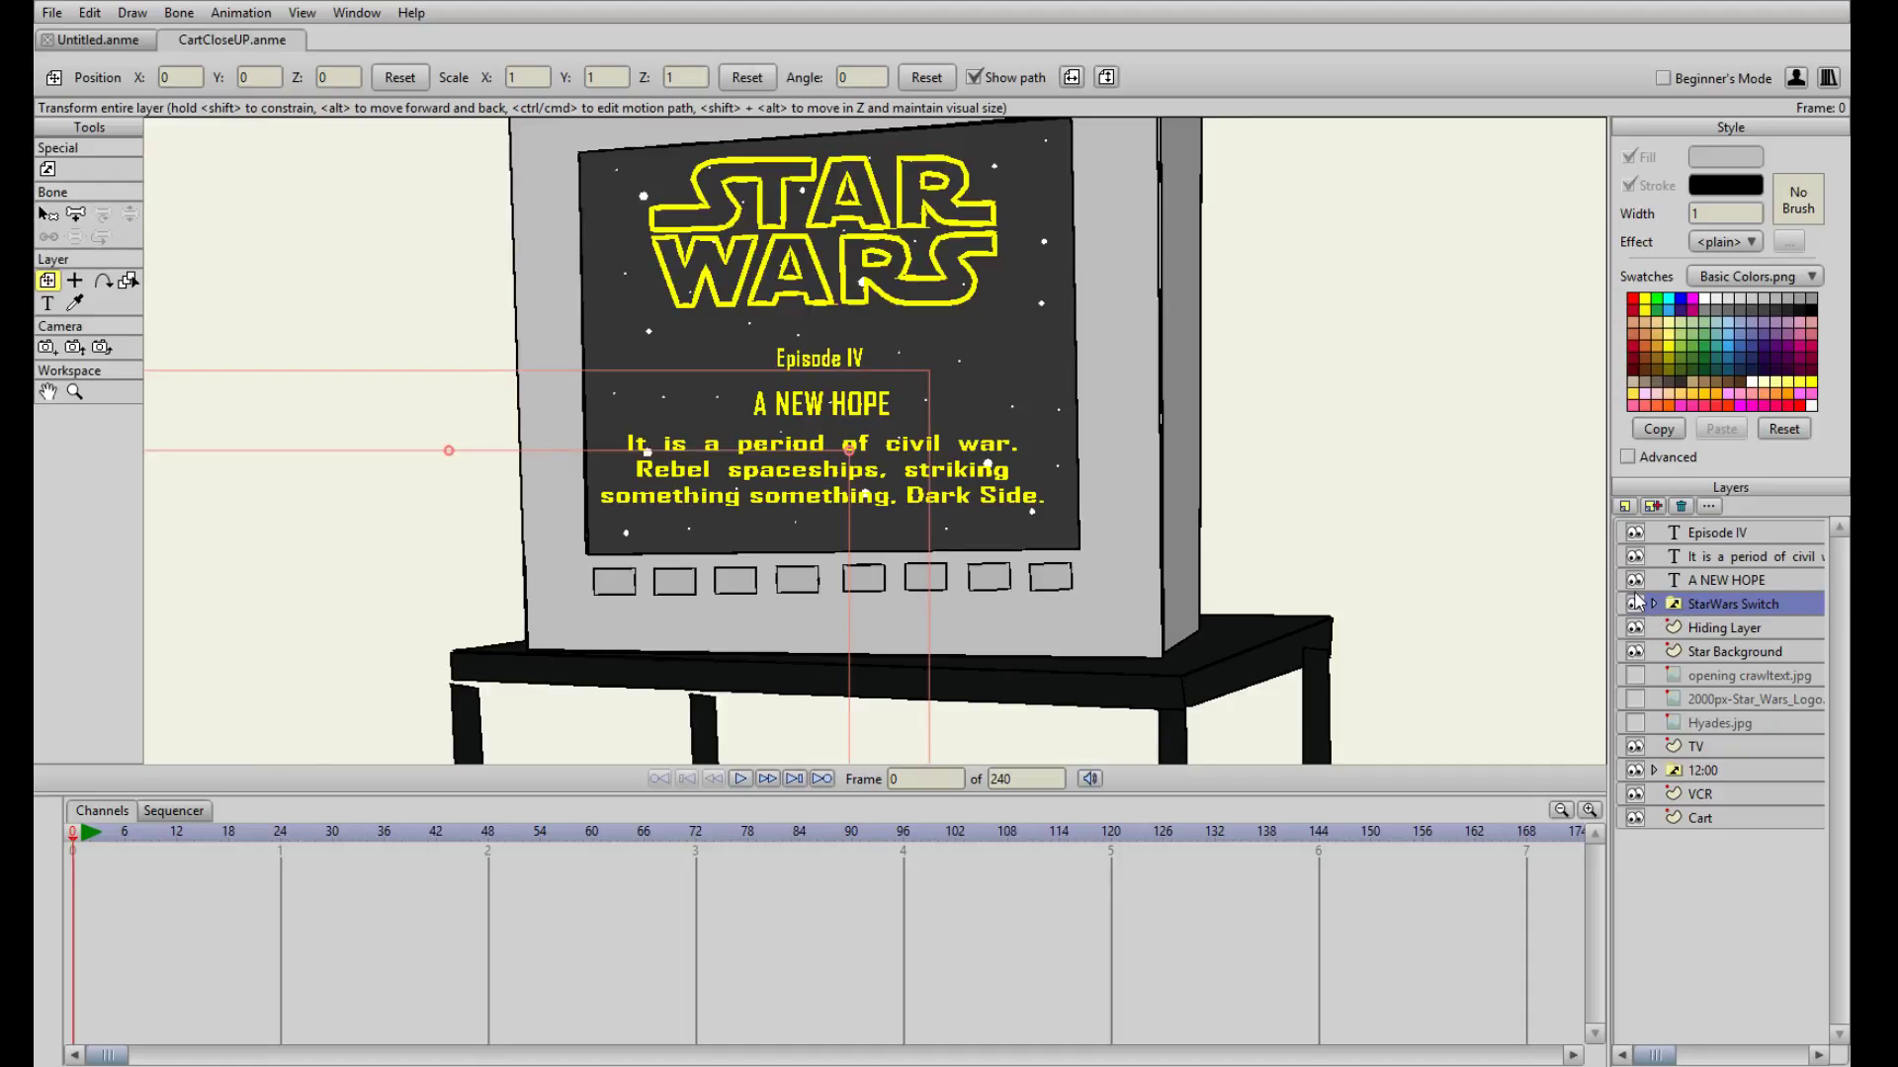
# - Review the Hiding Layer, Star Background, A NEW HOPE and Episode IV layers against the artwork on the TV screen
pyautogui.click(1712, 628)
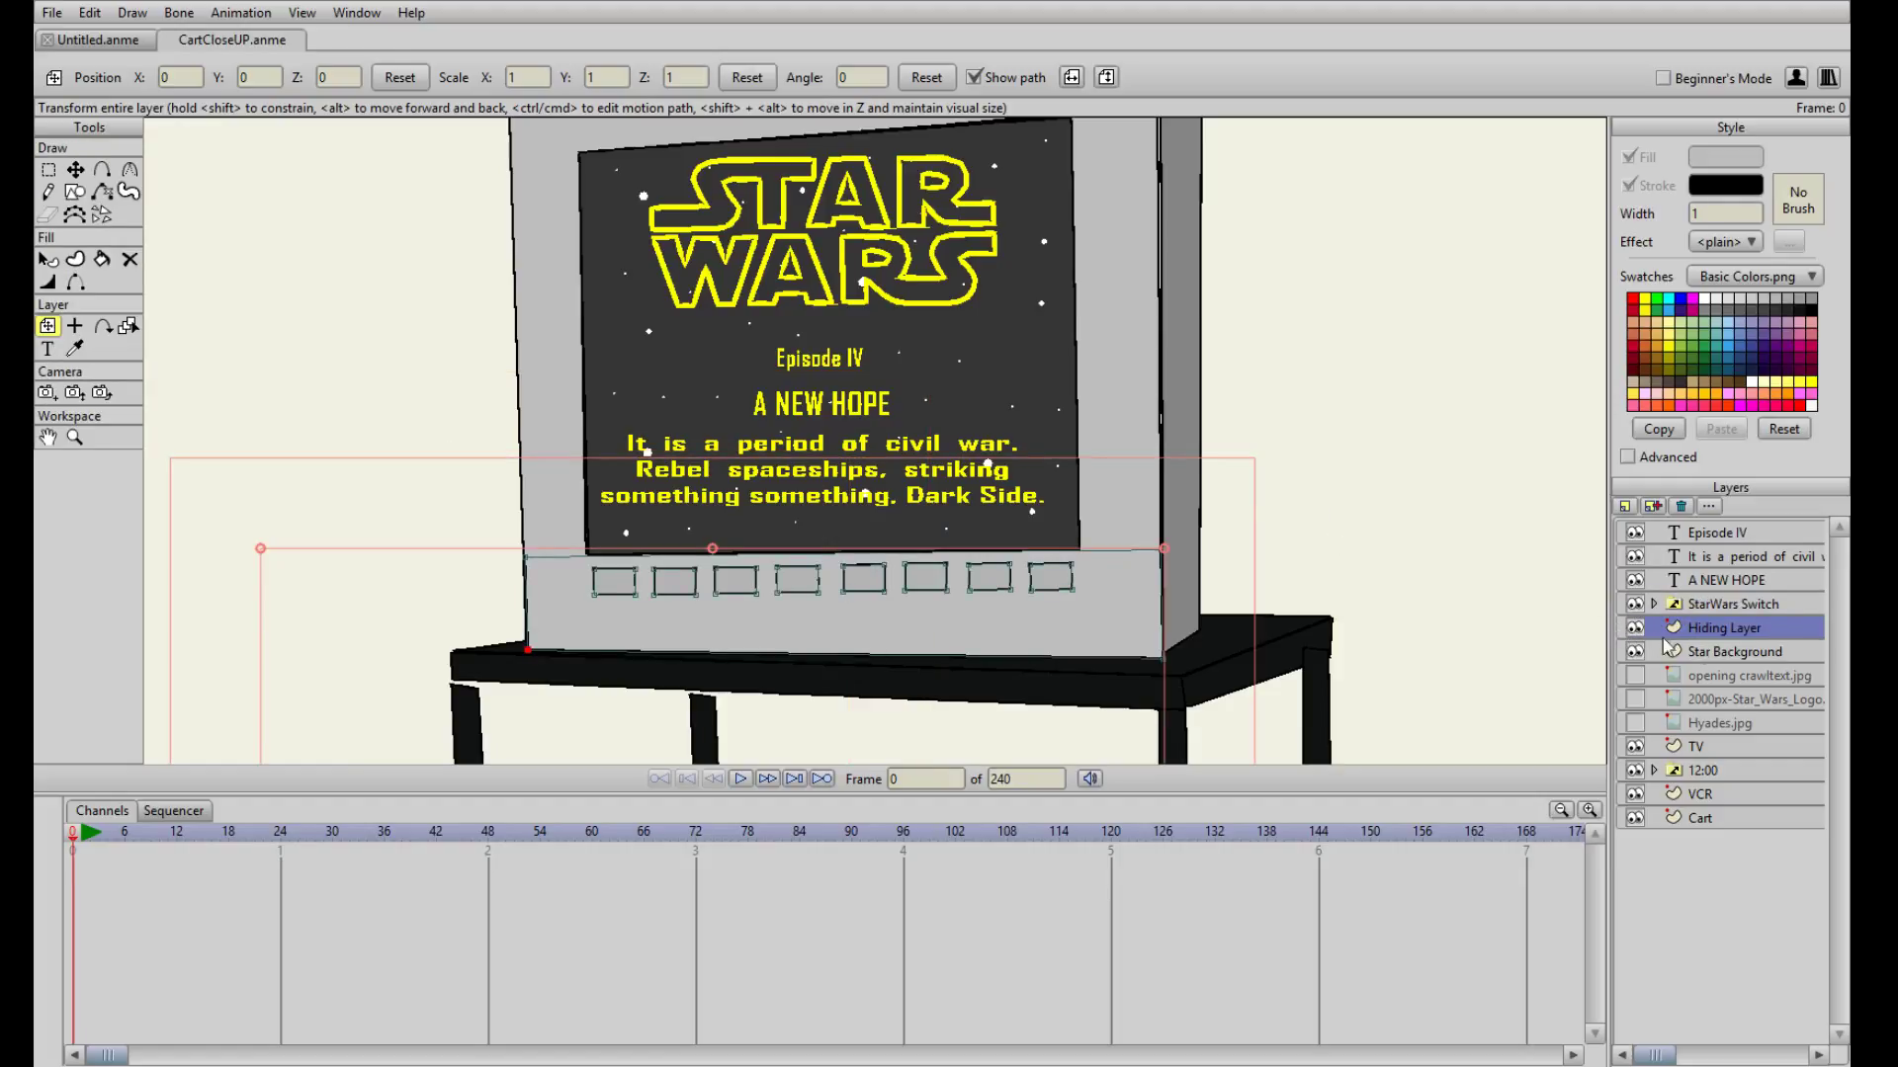
pyautogui.click(1748, 655)
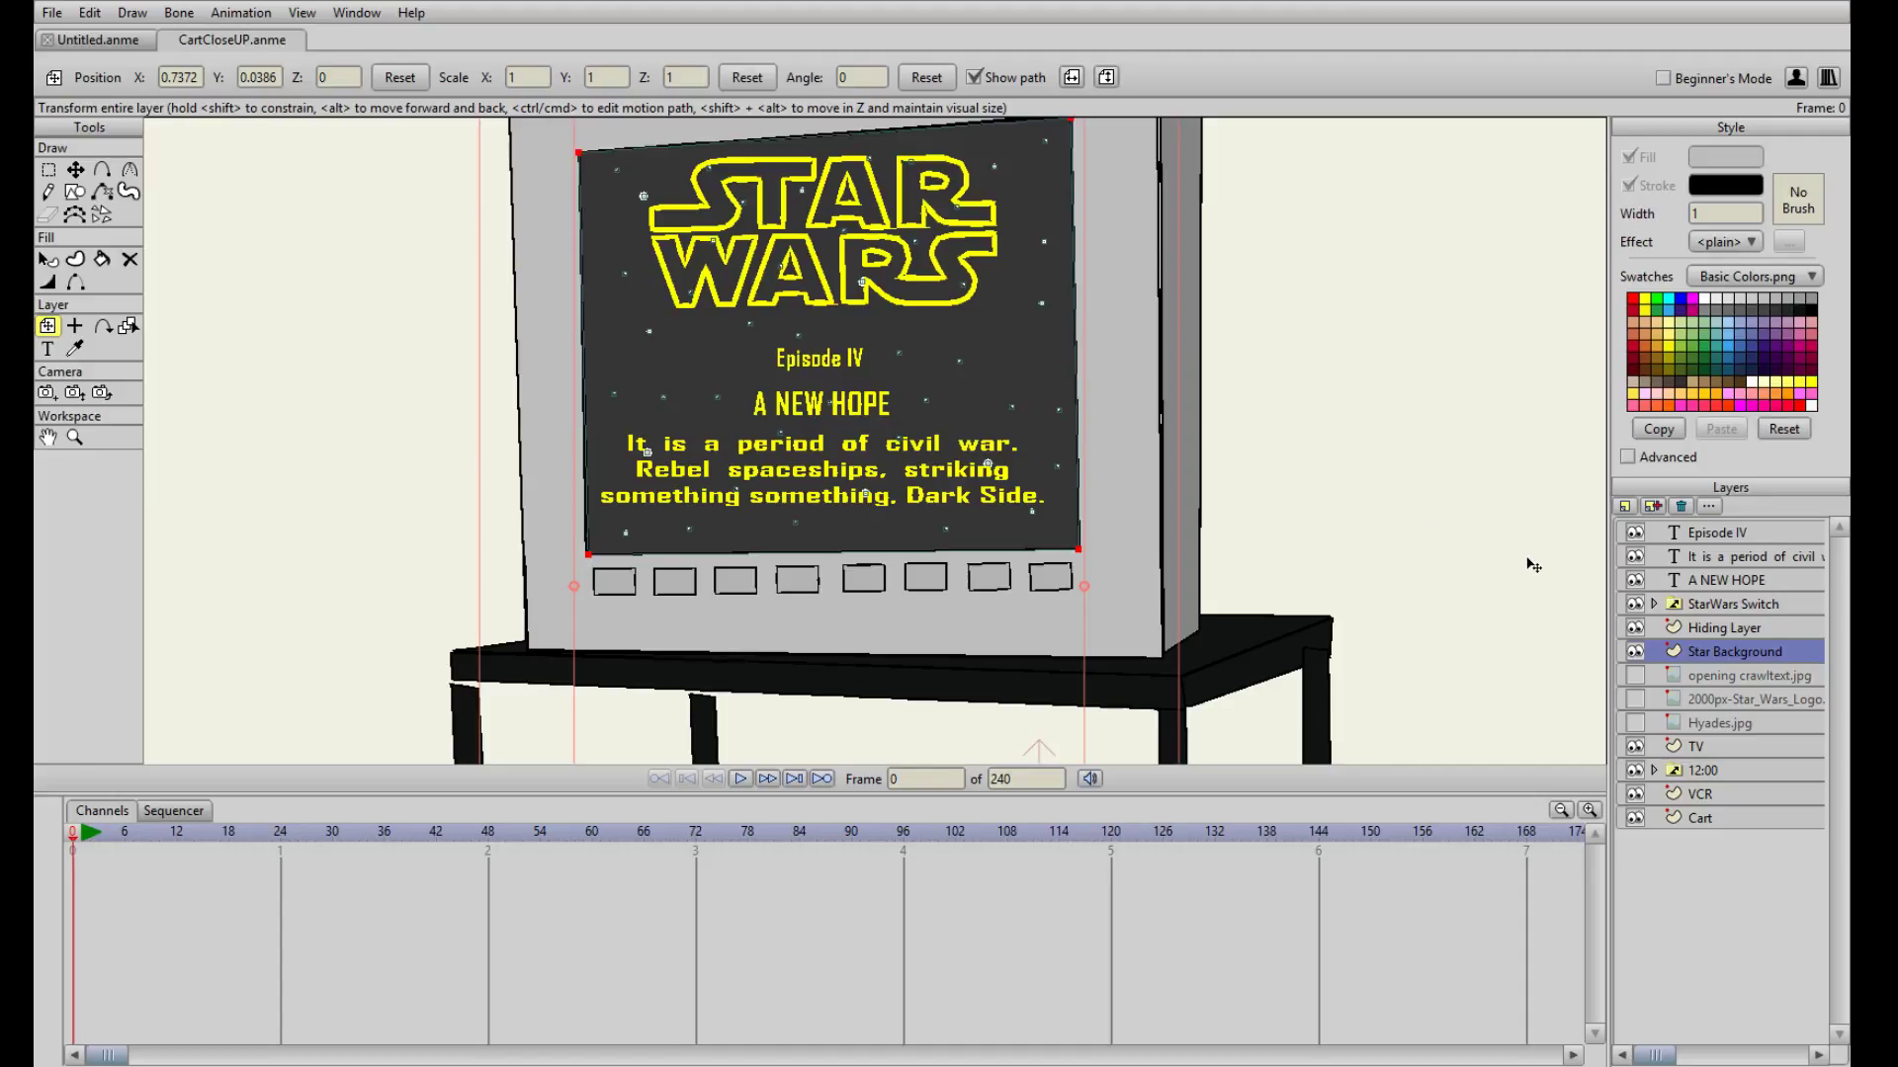
pyautogui.click(1721, 580)
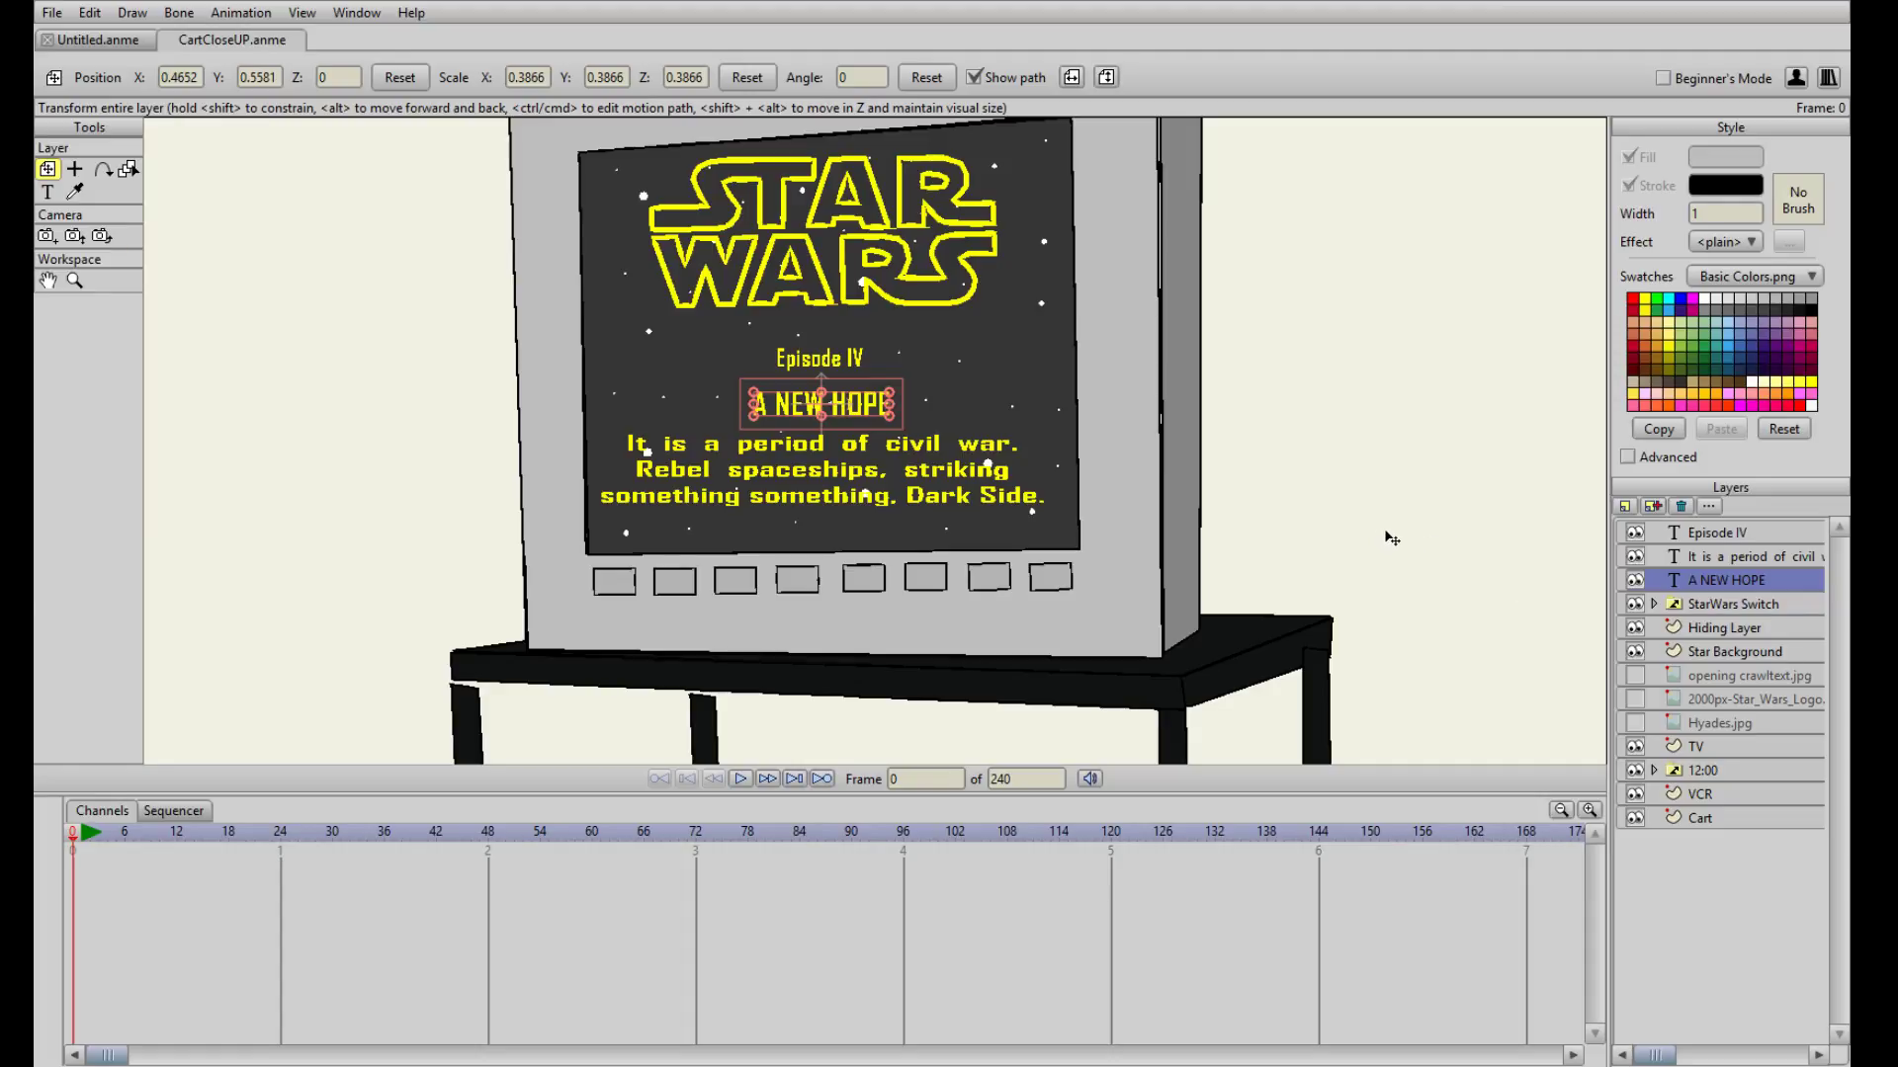
pyautogui.click(1730, 535)
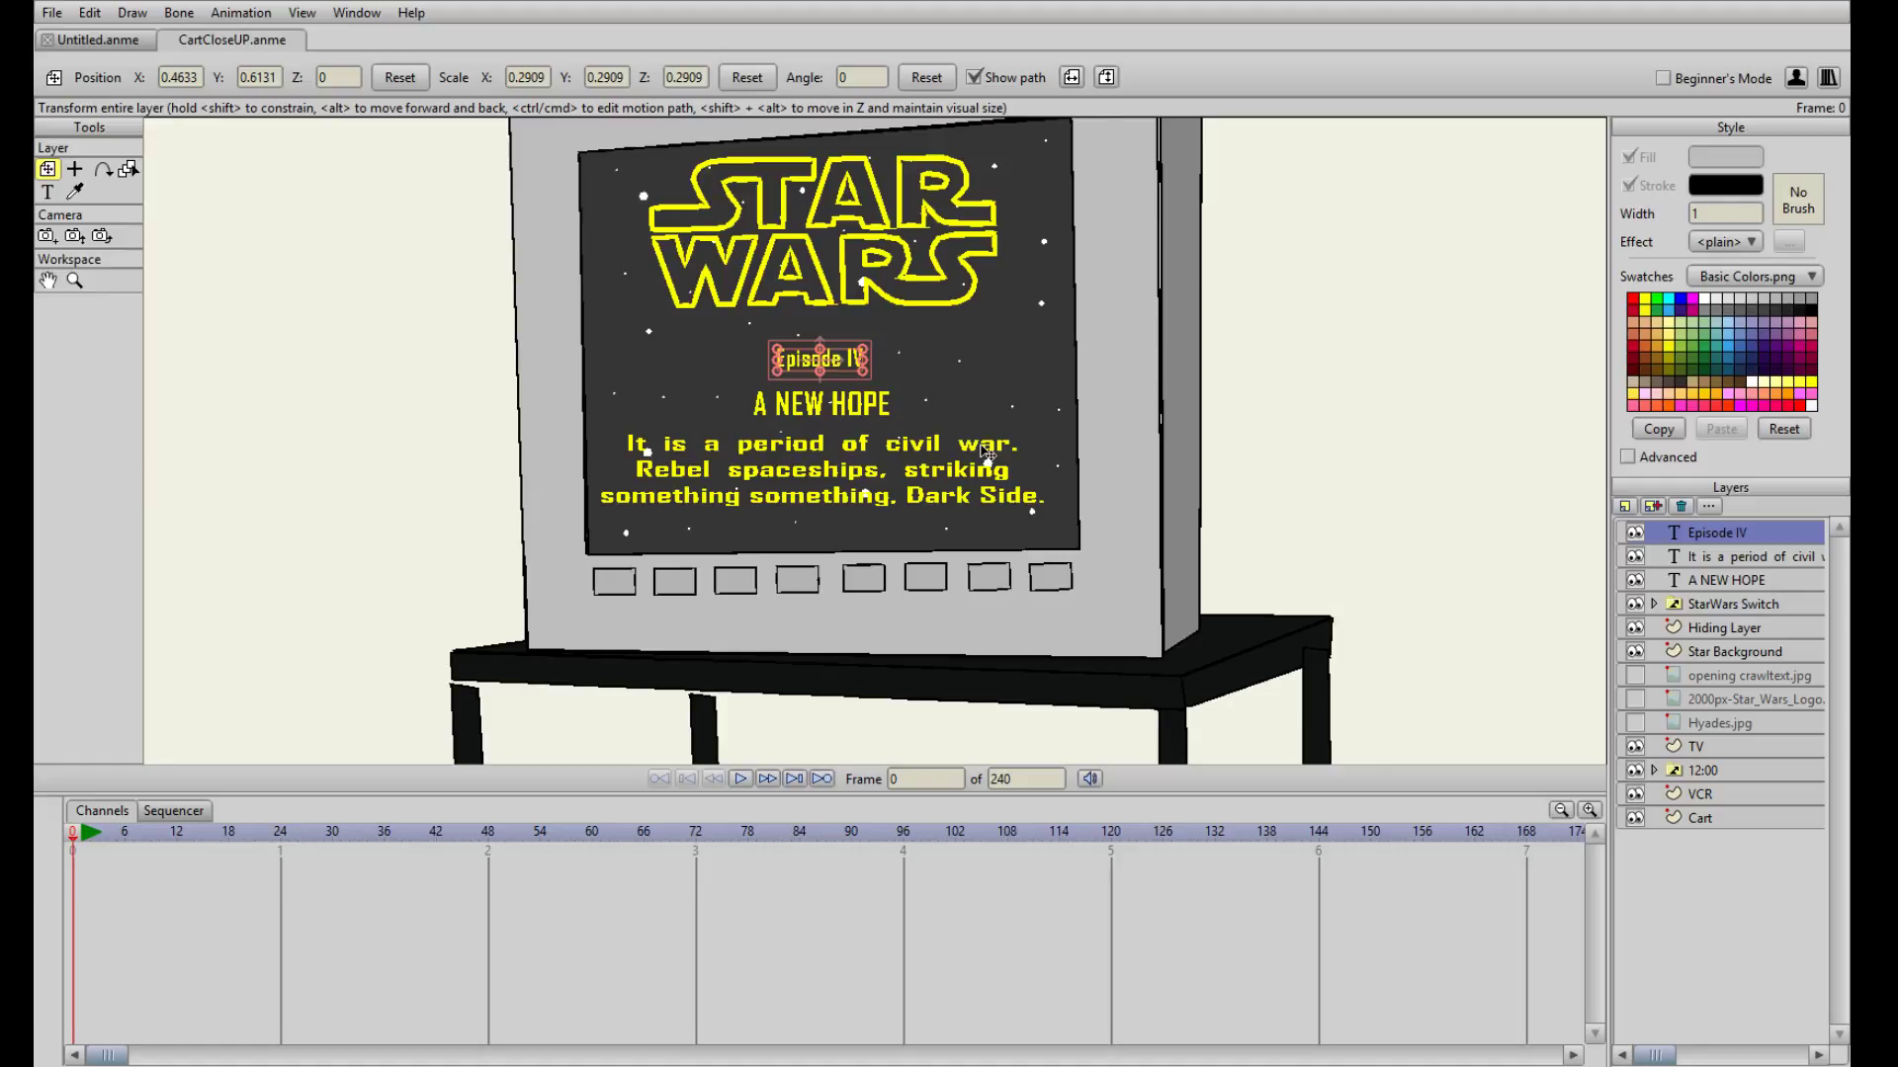
pyautogui.scroll(2, 986, 453)
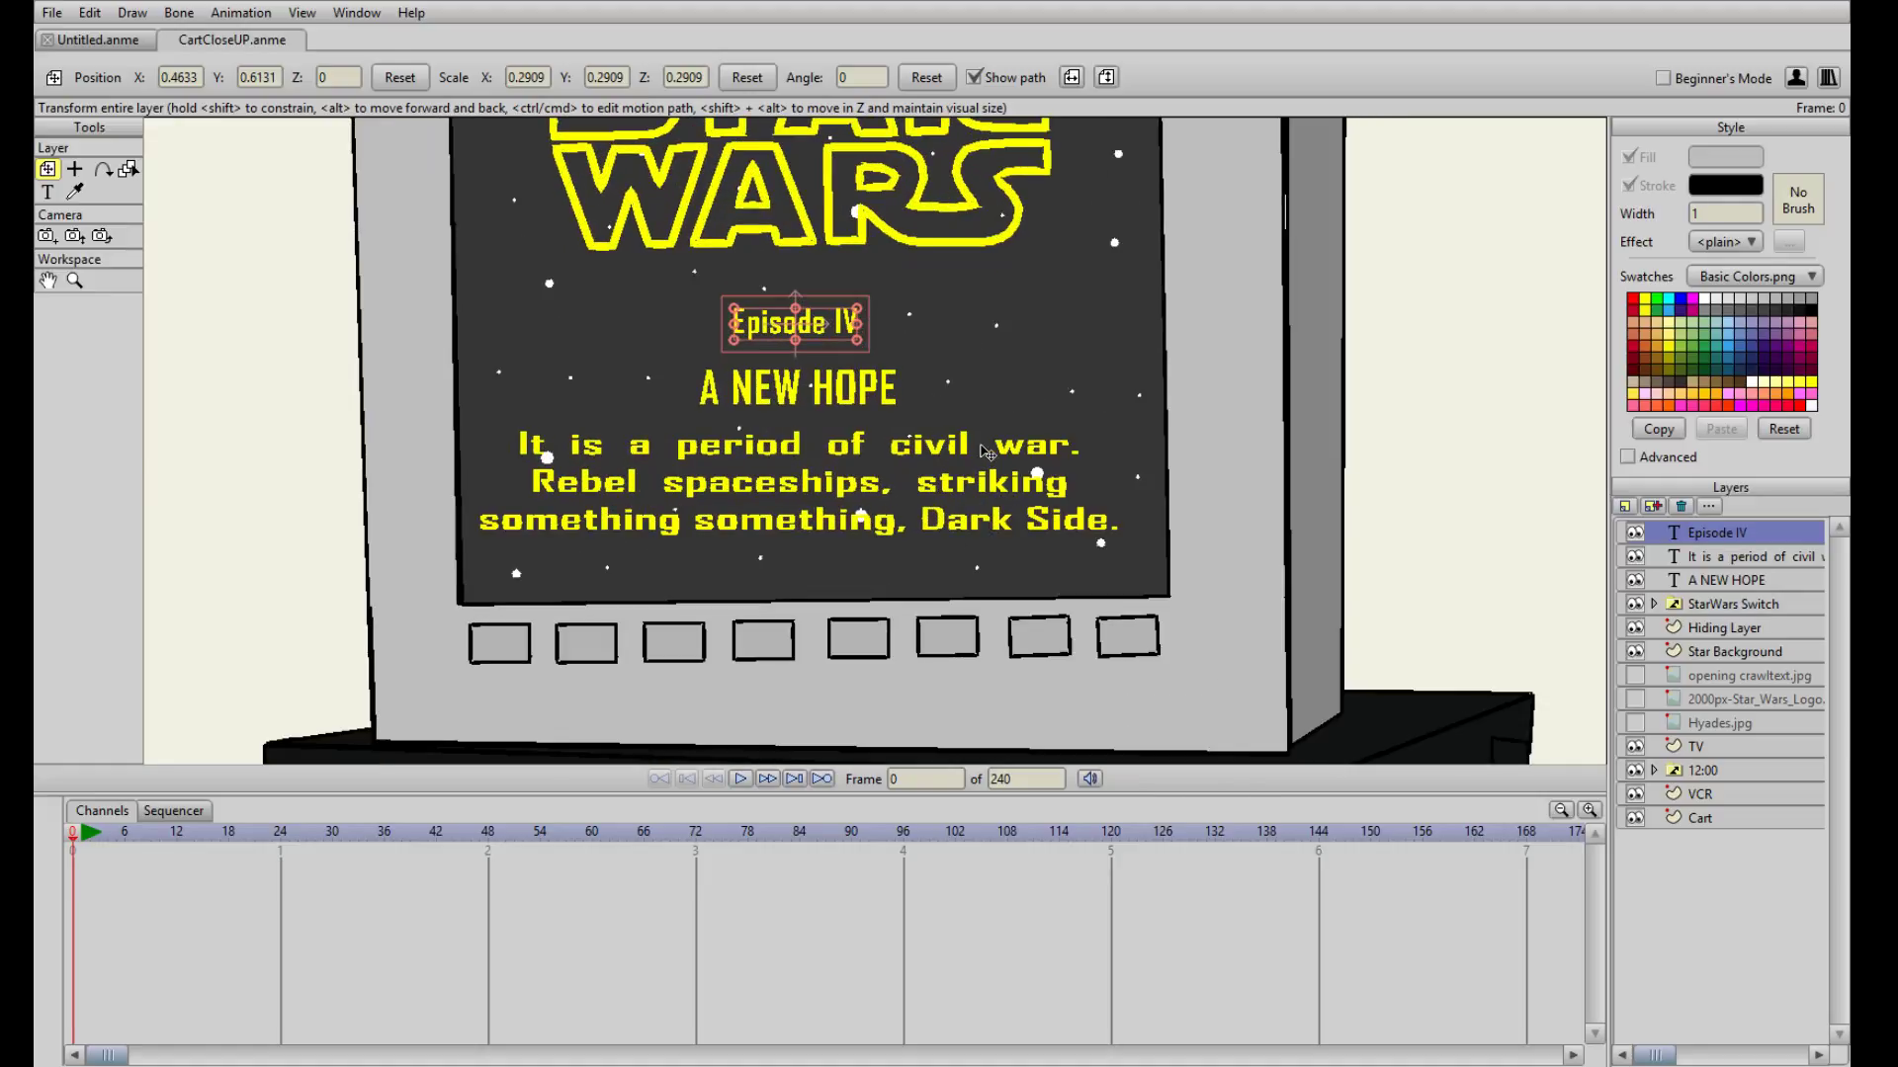
pyautogui.scroll(1, 982, 356)
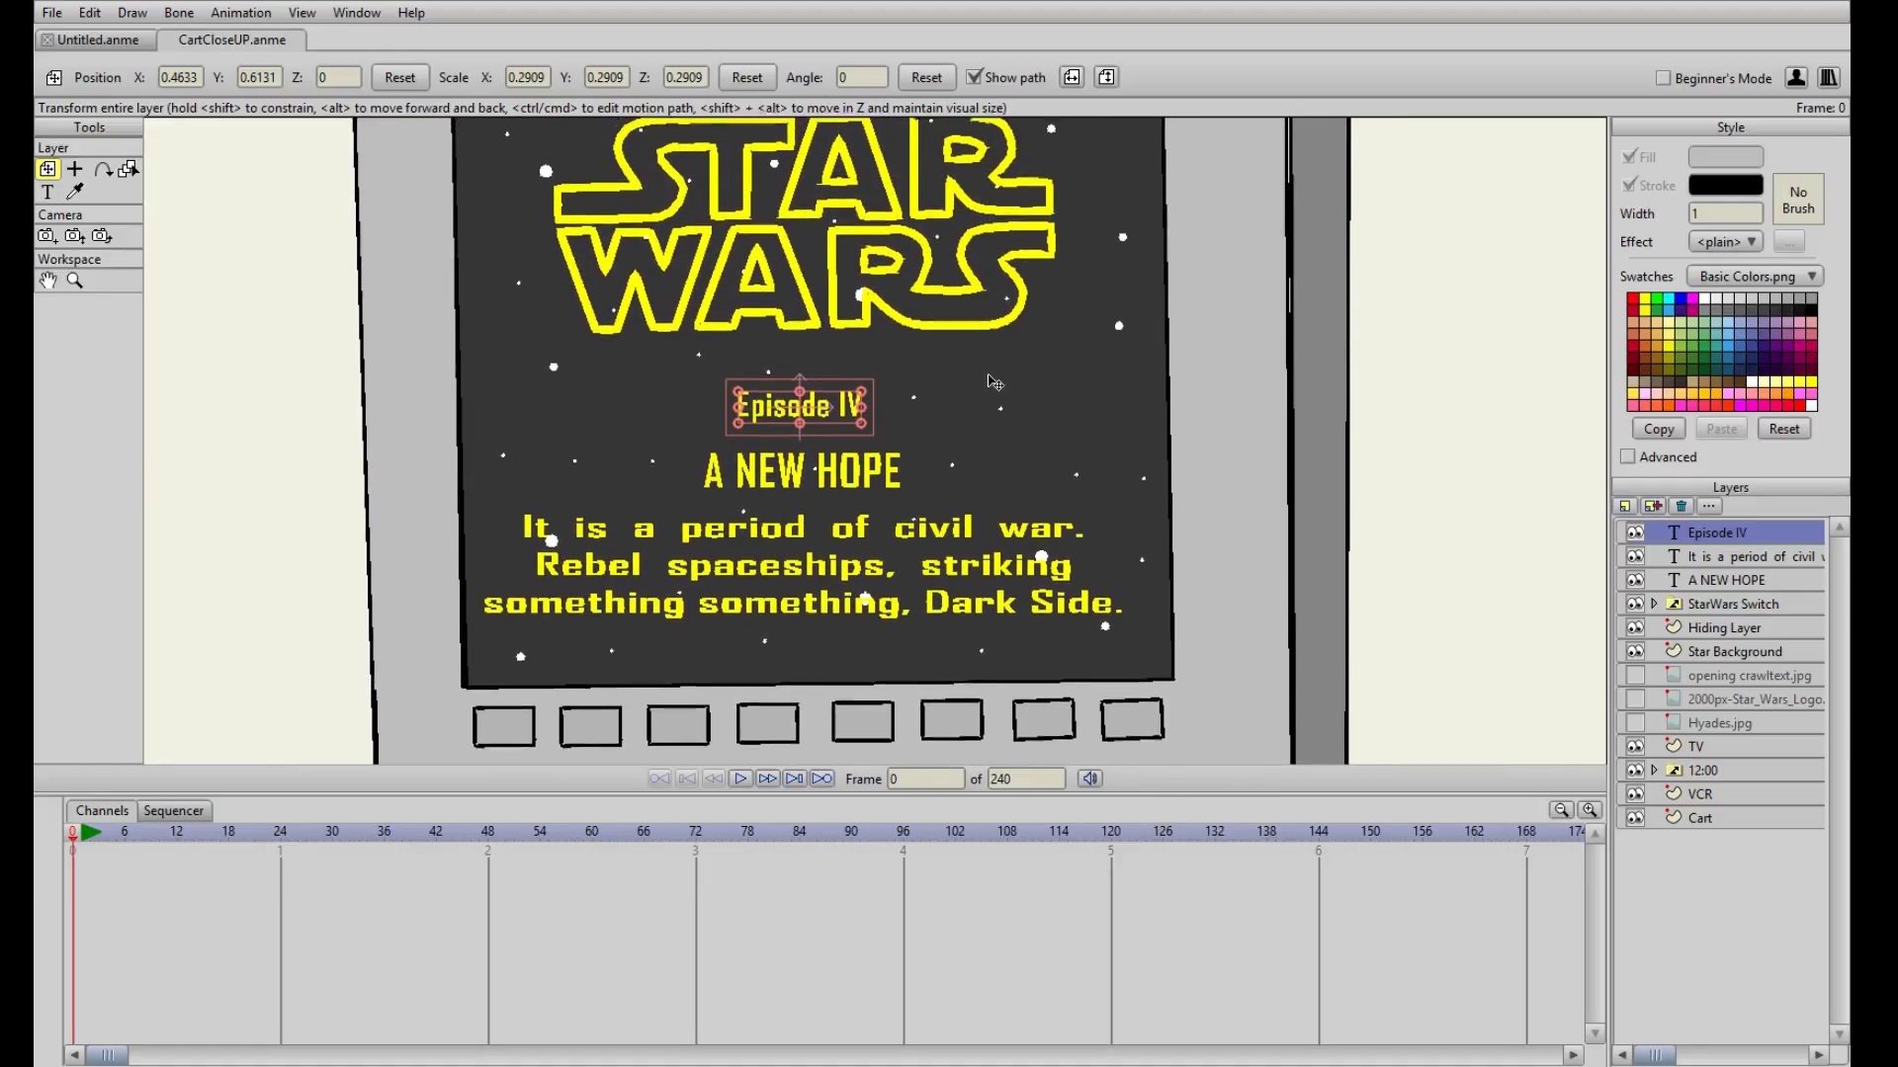
pyautogui.scroll(1, 988, 430)
pyautogui.moveTo(981, 462)
pyautogui.mouseDown()
pyautogui.moveTo(996, 428)
pyautogui.moveTo(998, 470)
pyautogui.mouseUp()
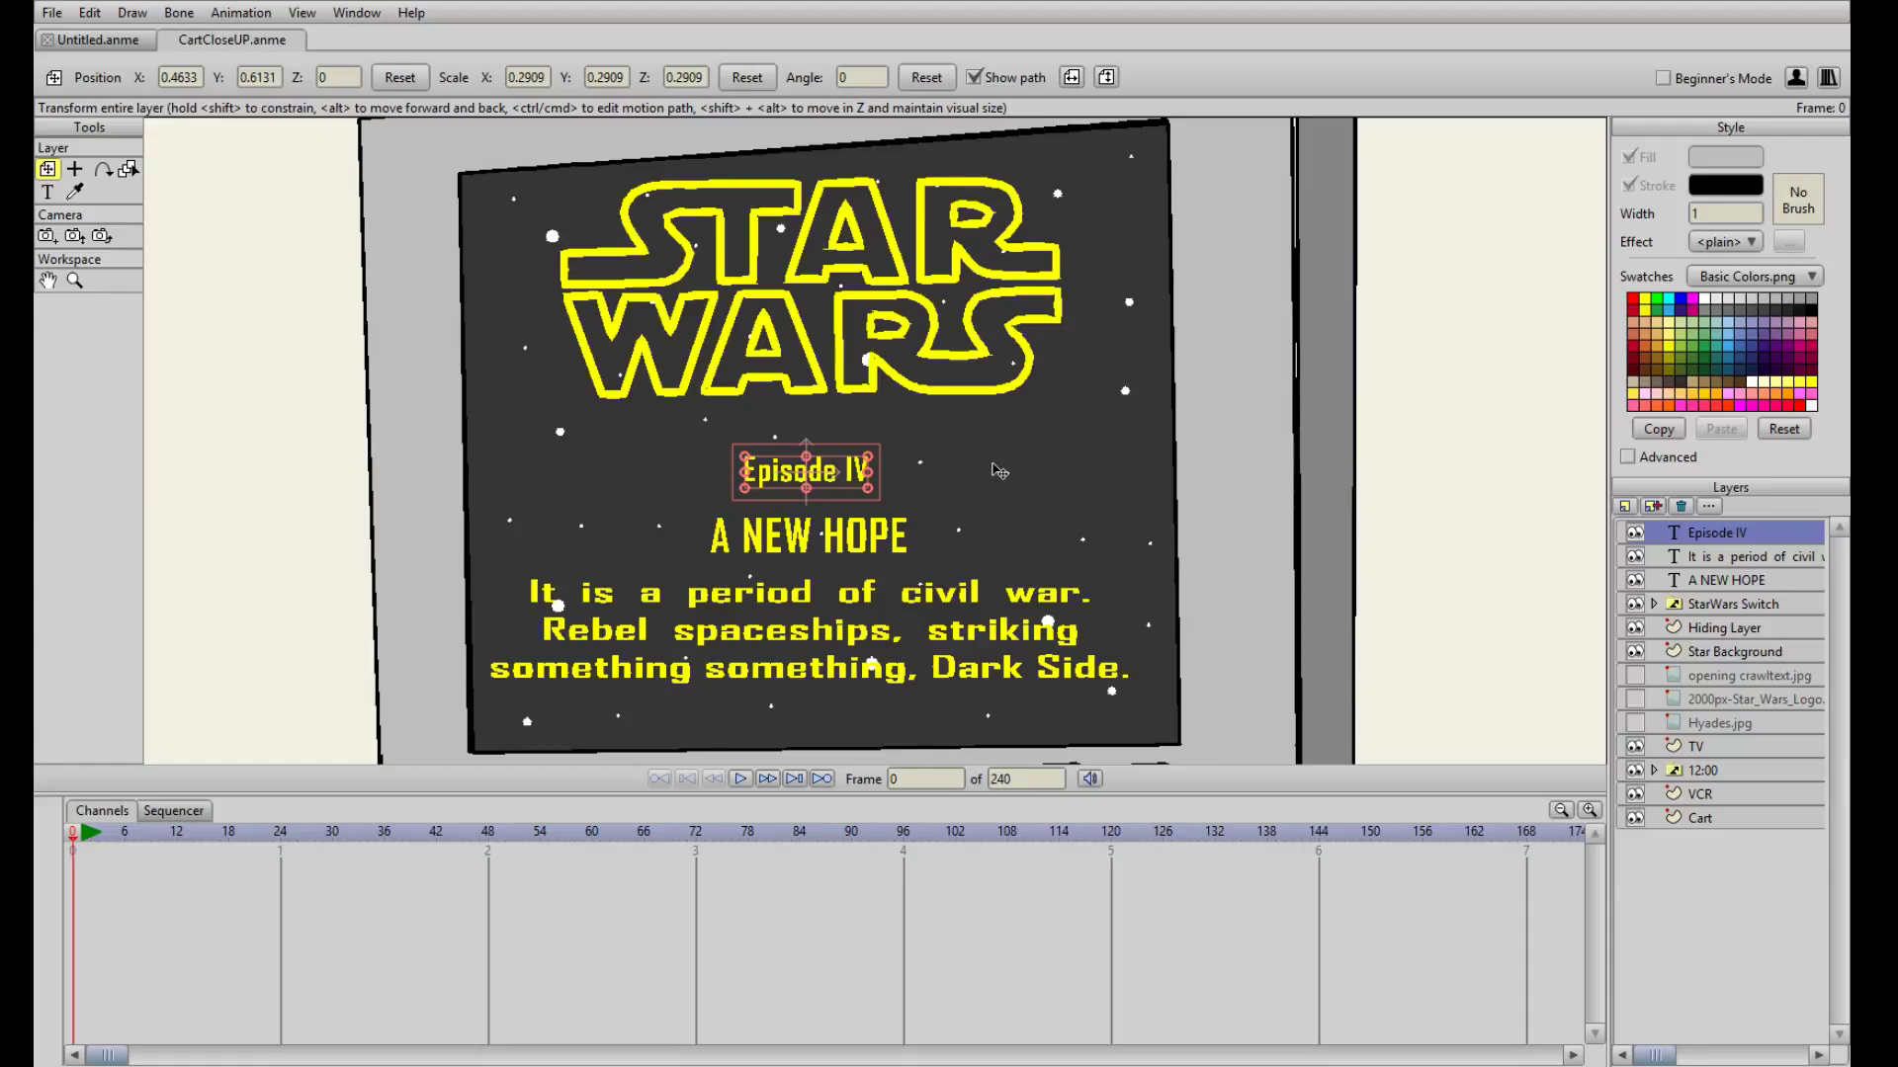
pyautogui.moveTo(998, 470); pyautogui.dragTo(1020, 472)
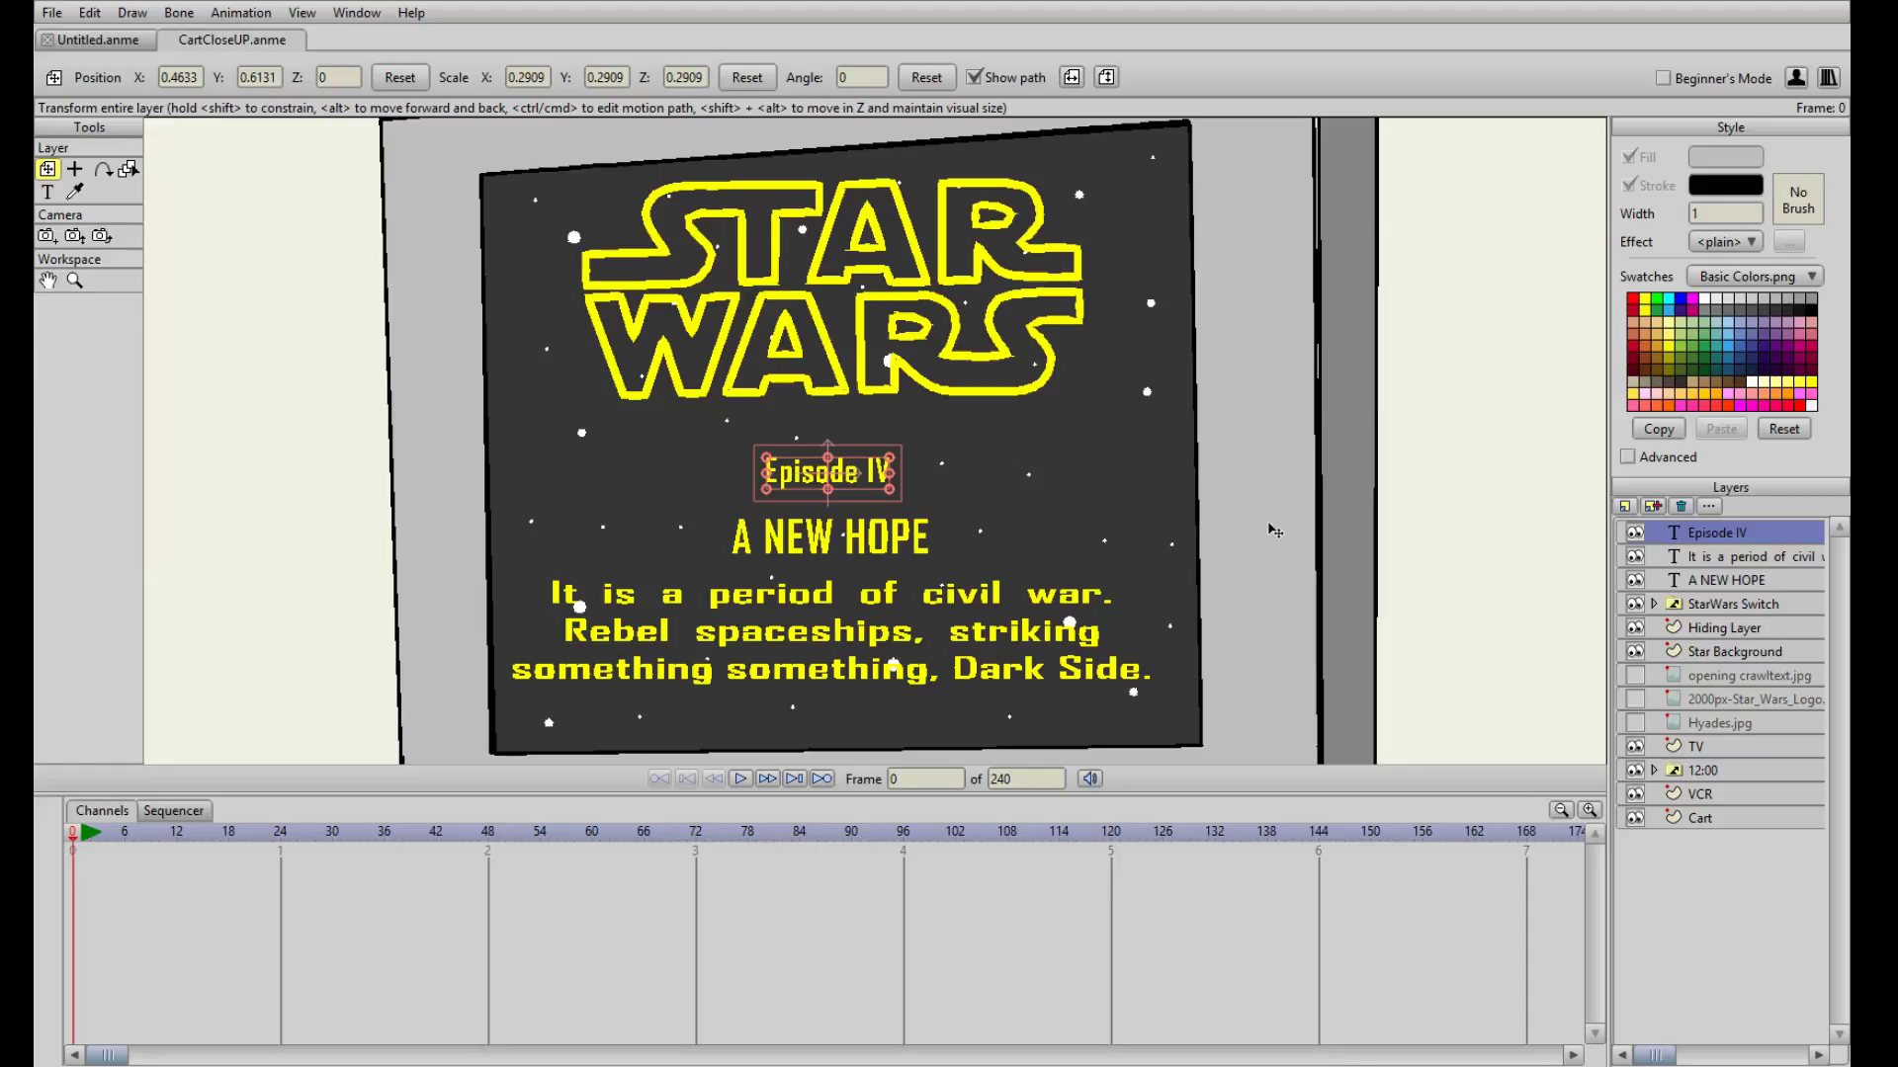
# - Move the crawl paragraph slightly down on the screen and place Hiding Layer at the top of the layer stack
pyautogui.click(1723, 565)
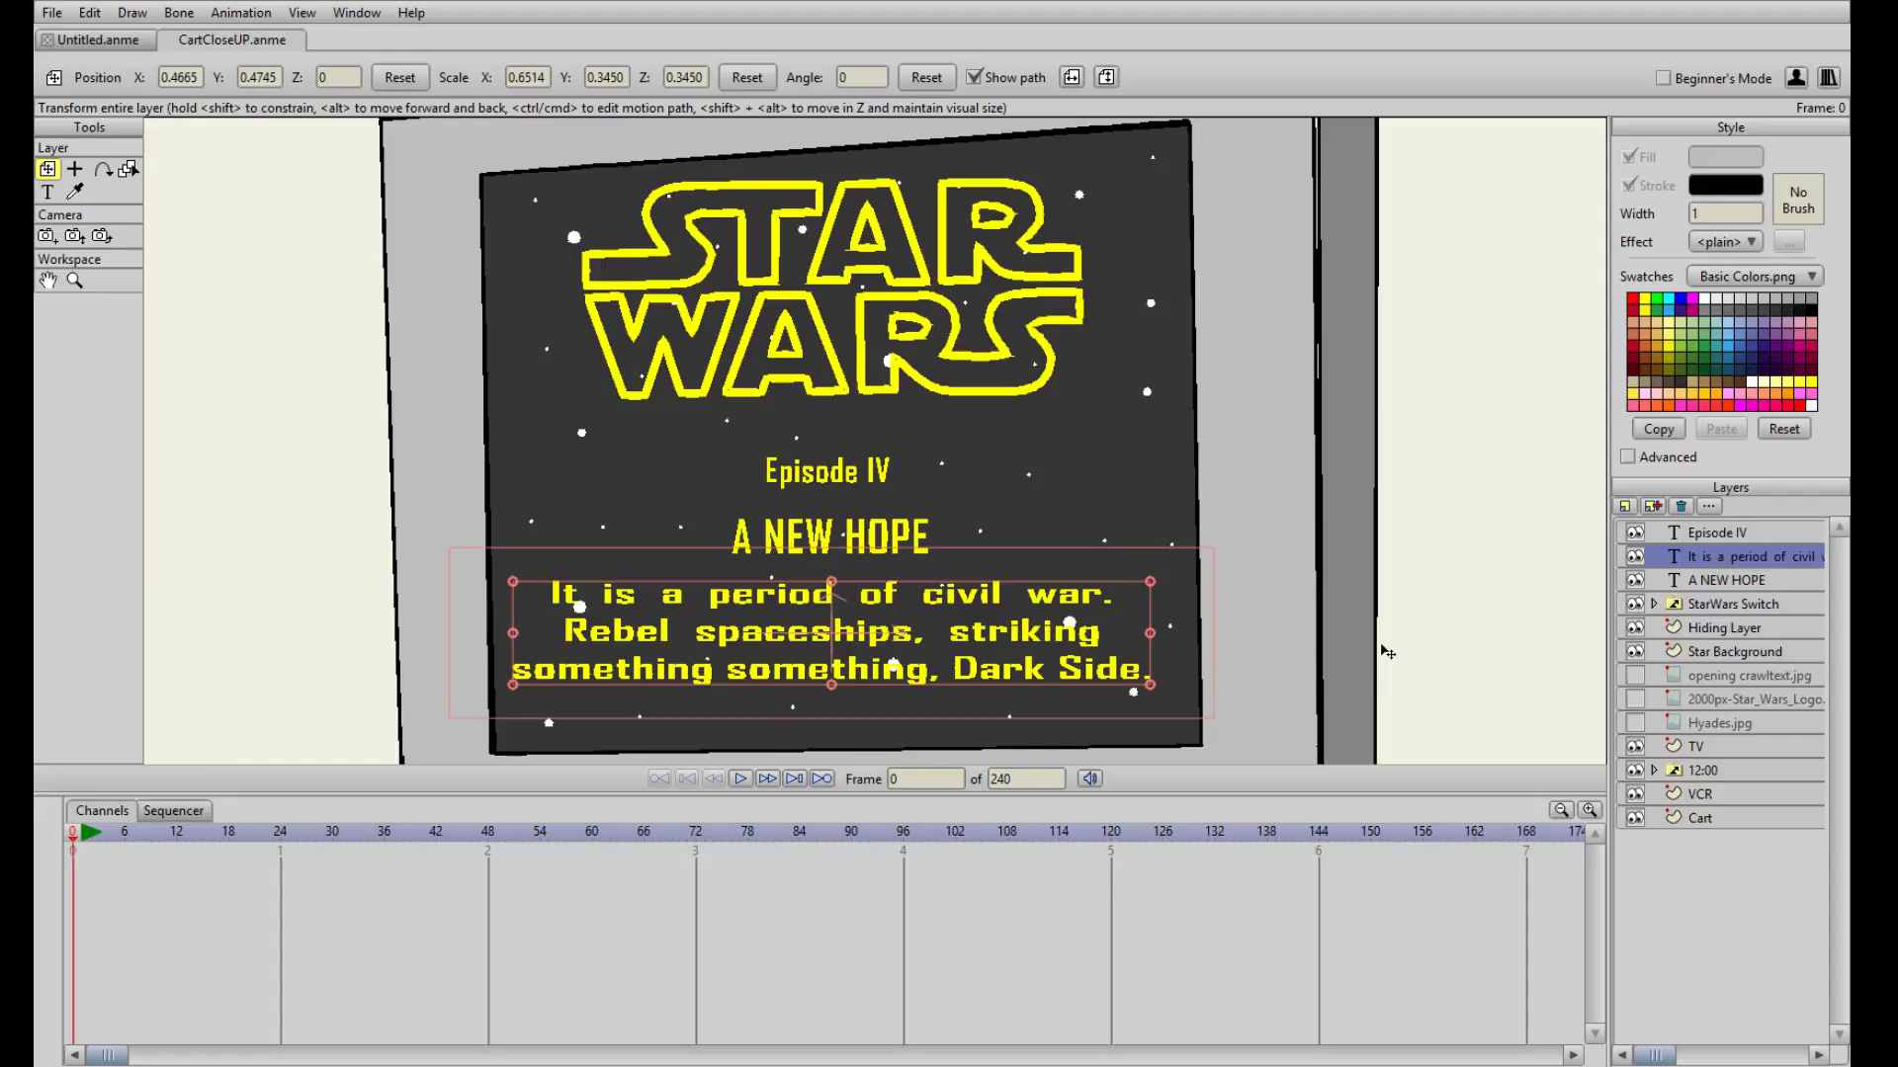
pyautogui.moveTo(1292, 659); pyautogui.dragTo(1291, 616)
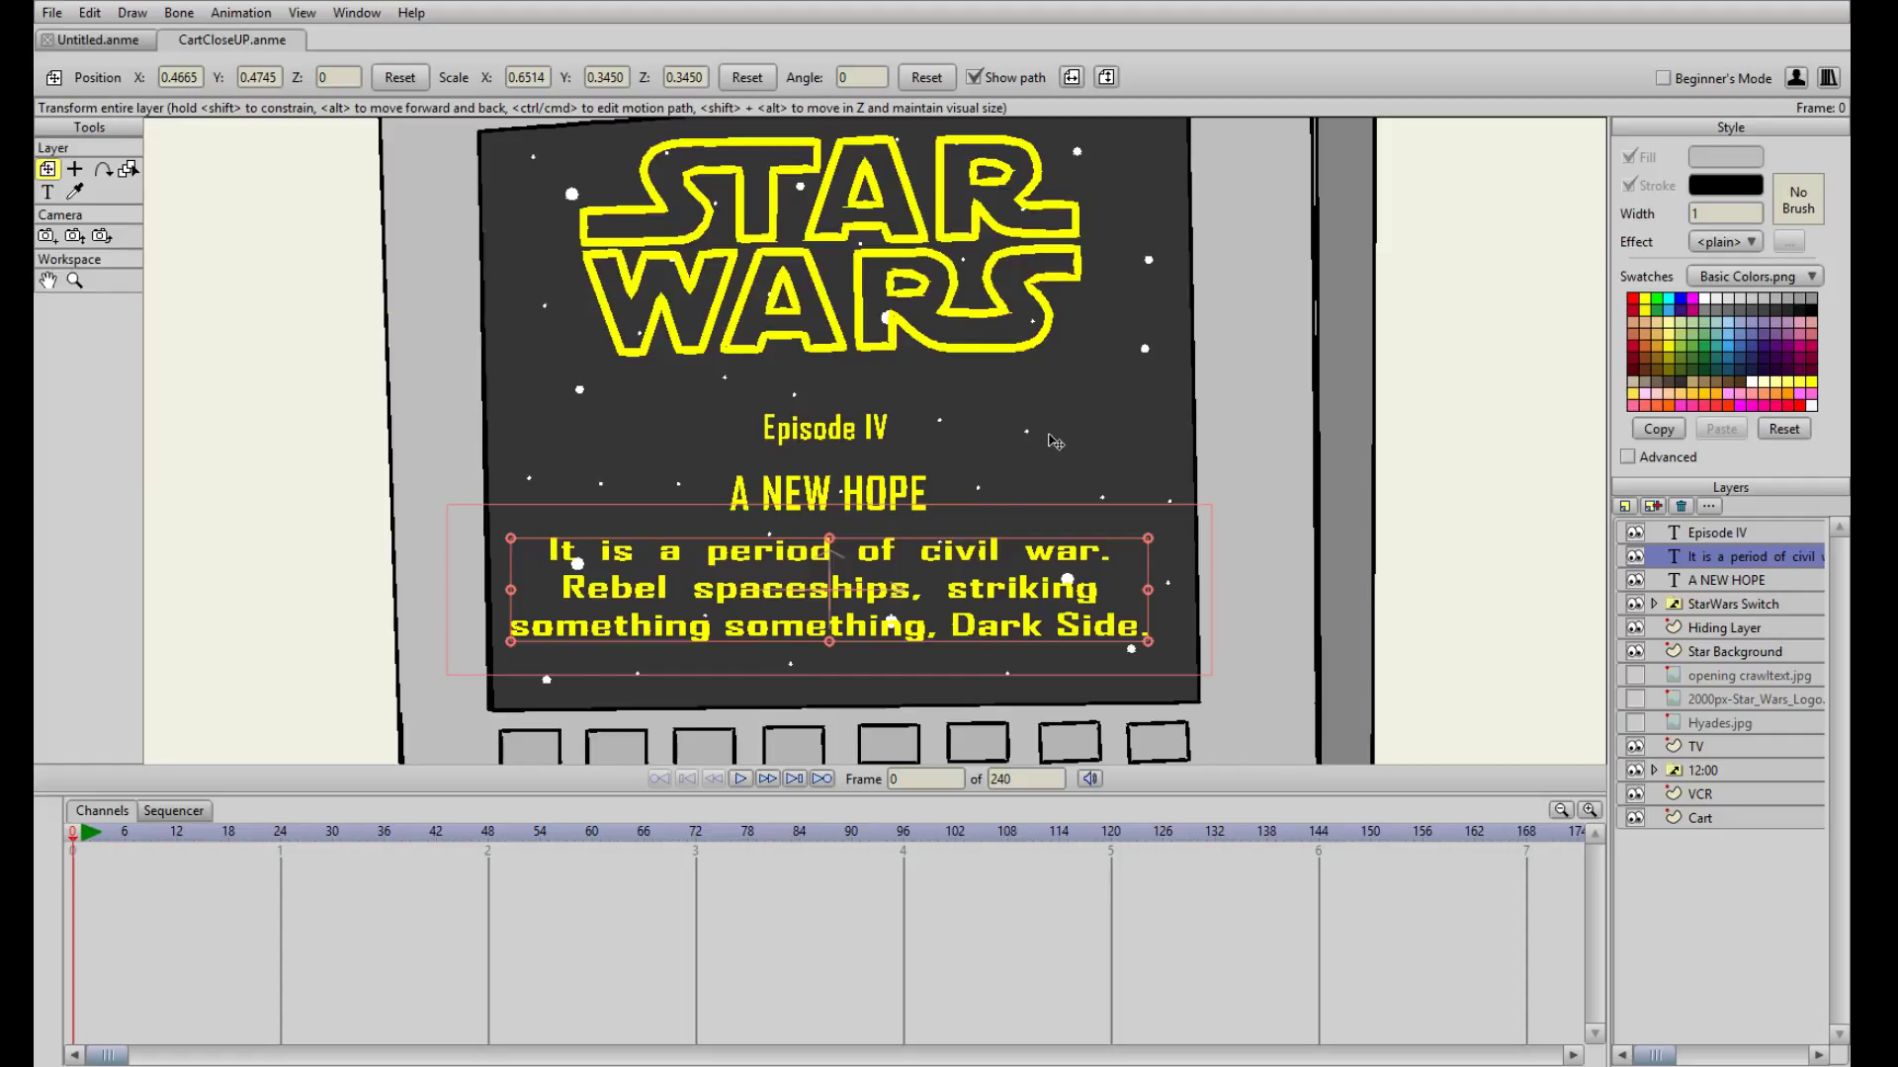
pyautogui.moveTo(1276, 560)
pyautogui.mouseDown()
pyautogui.moveTo(1277, 526)
pyautogui.moveTo(1267, 557)
pyautogui.mouseUp()
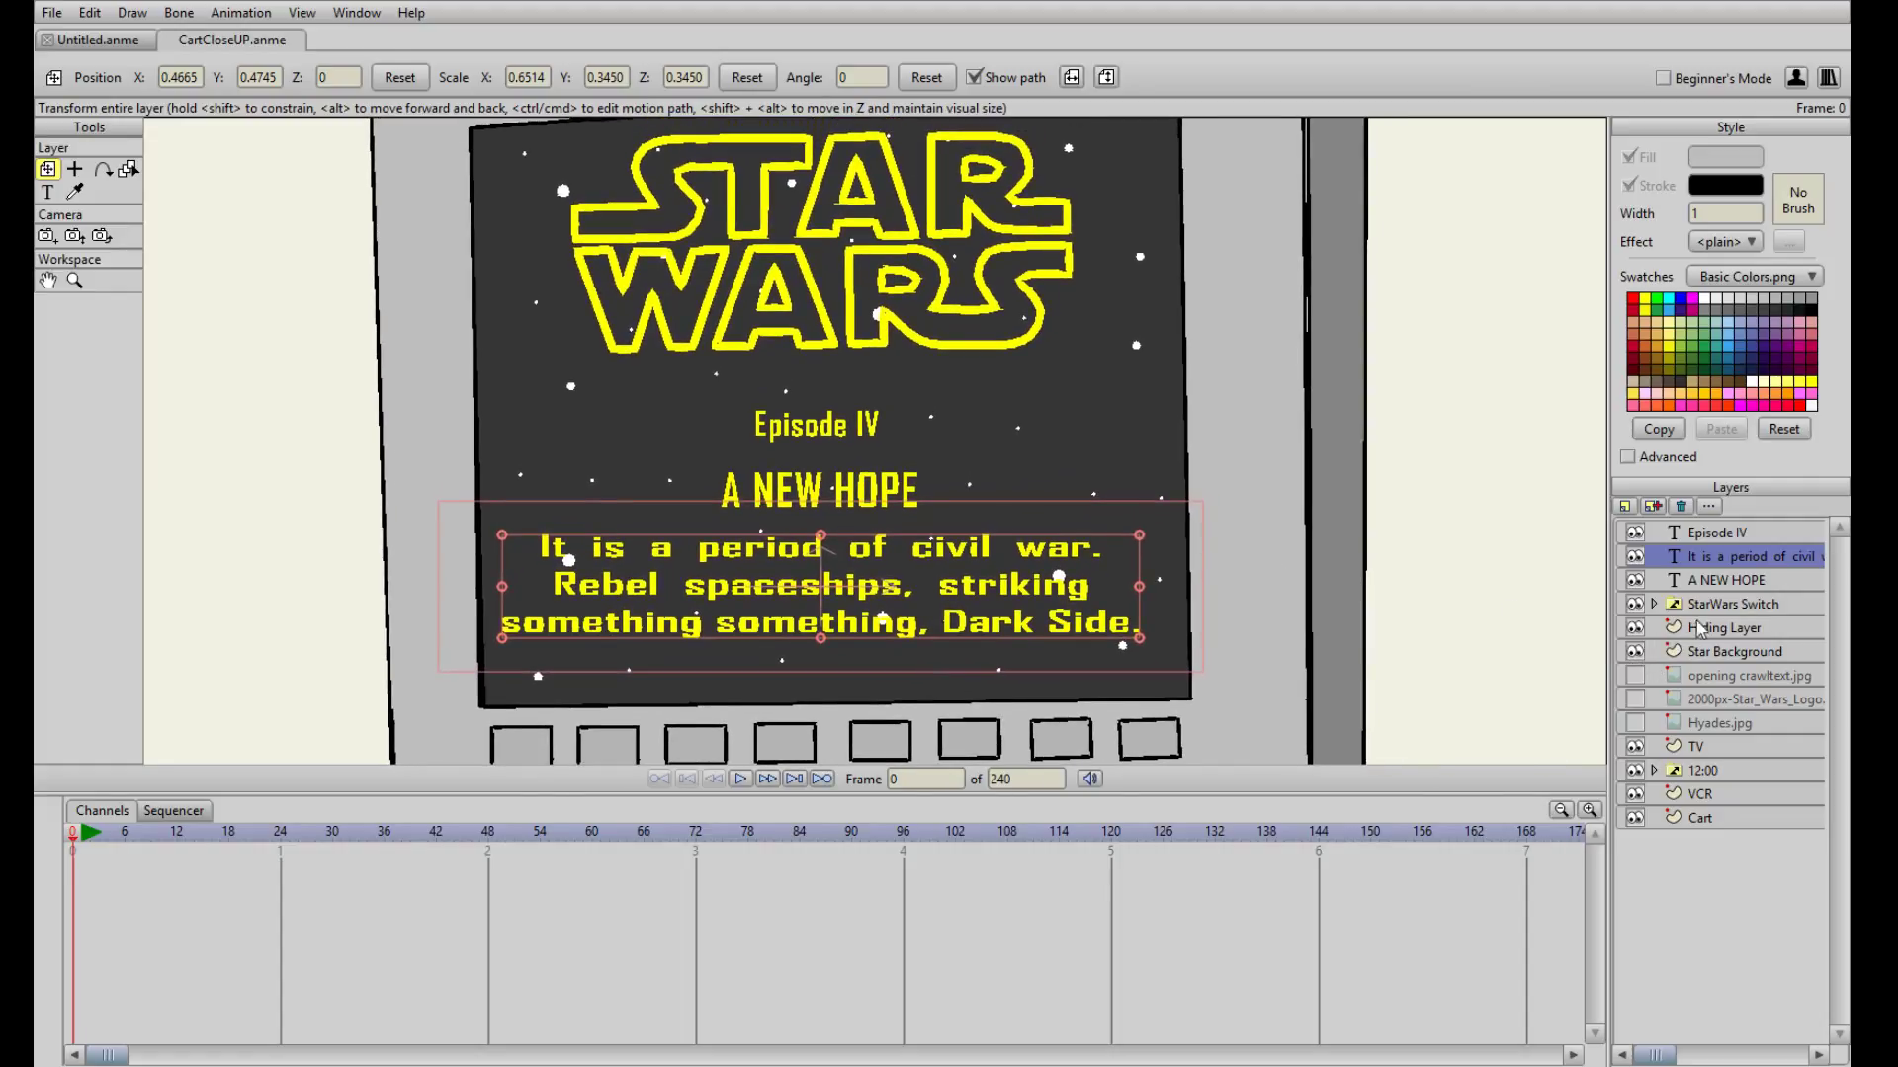
pyautogui.moveTo(1257, 564); pyautogui.dragTo(1265, 522)
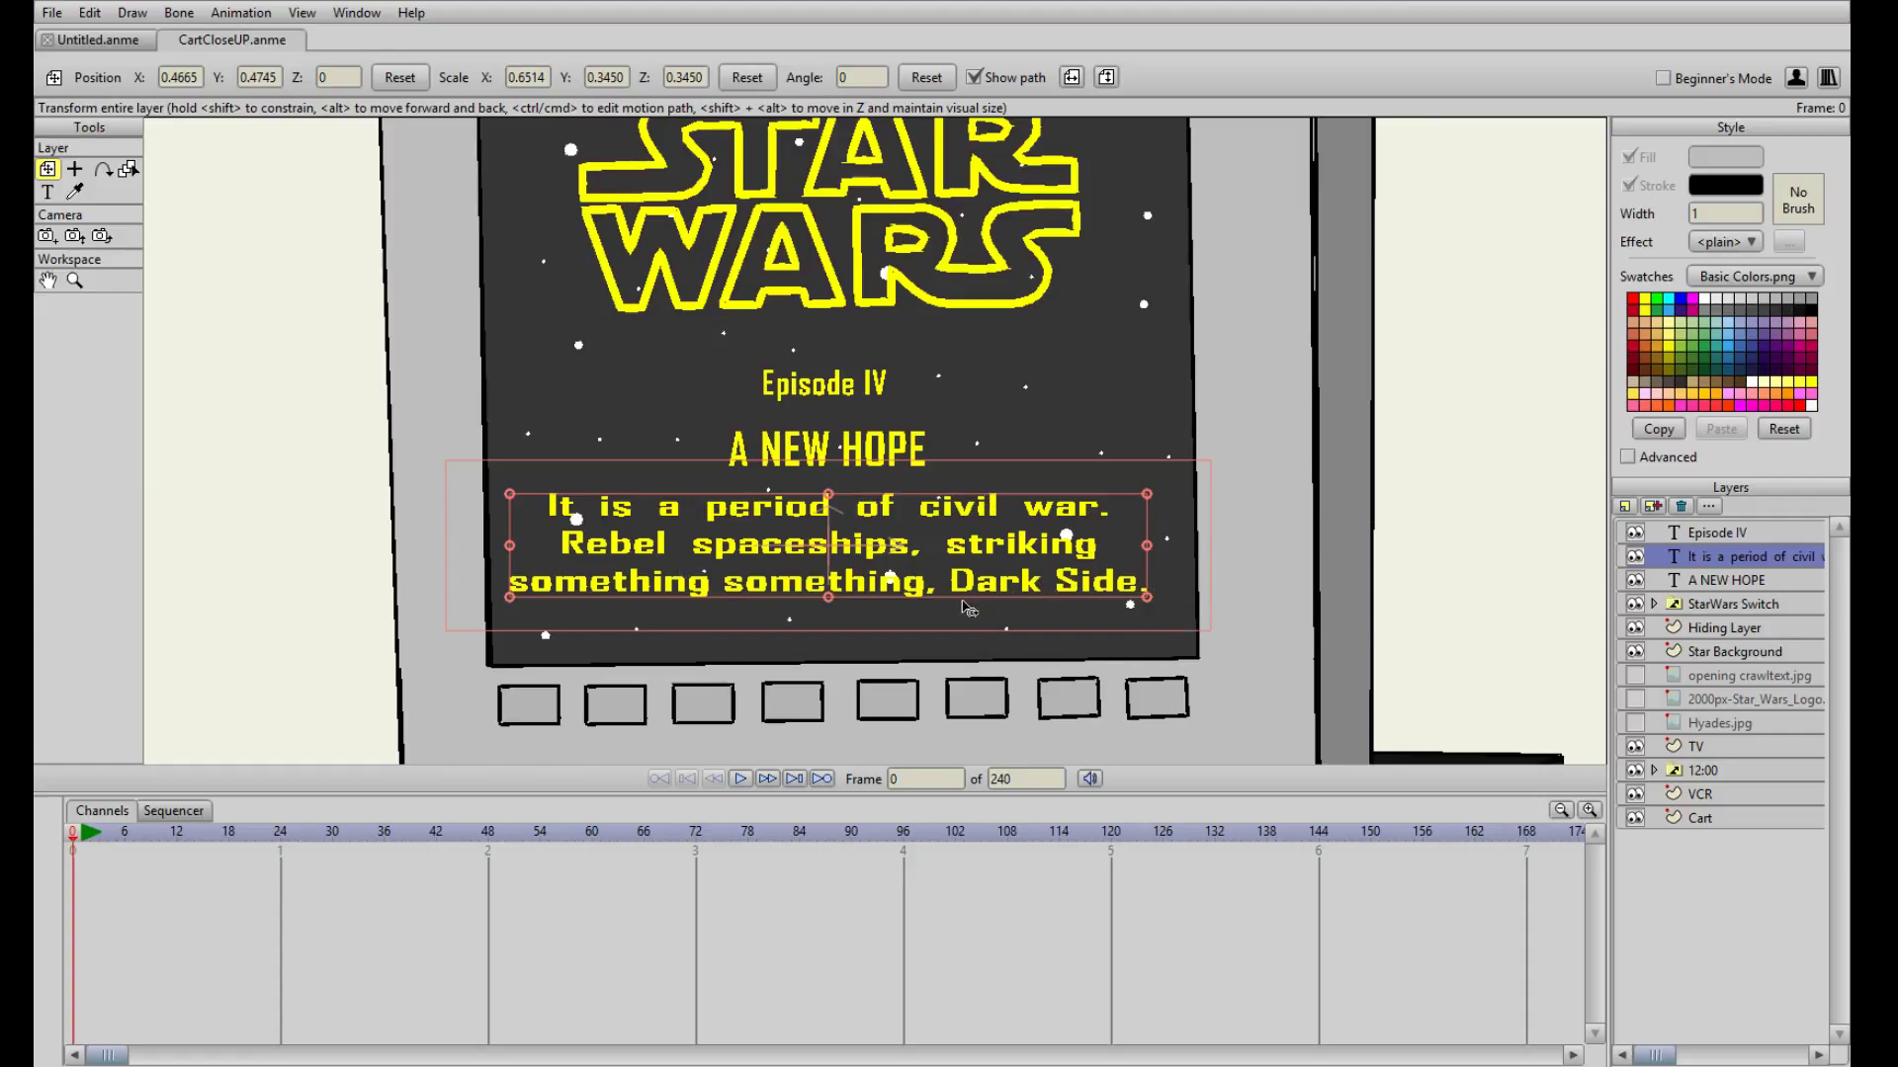
pyautogui.moveTo(1287, 690); pyautogui.dragTo(1281, 551)
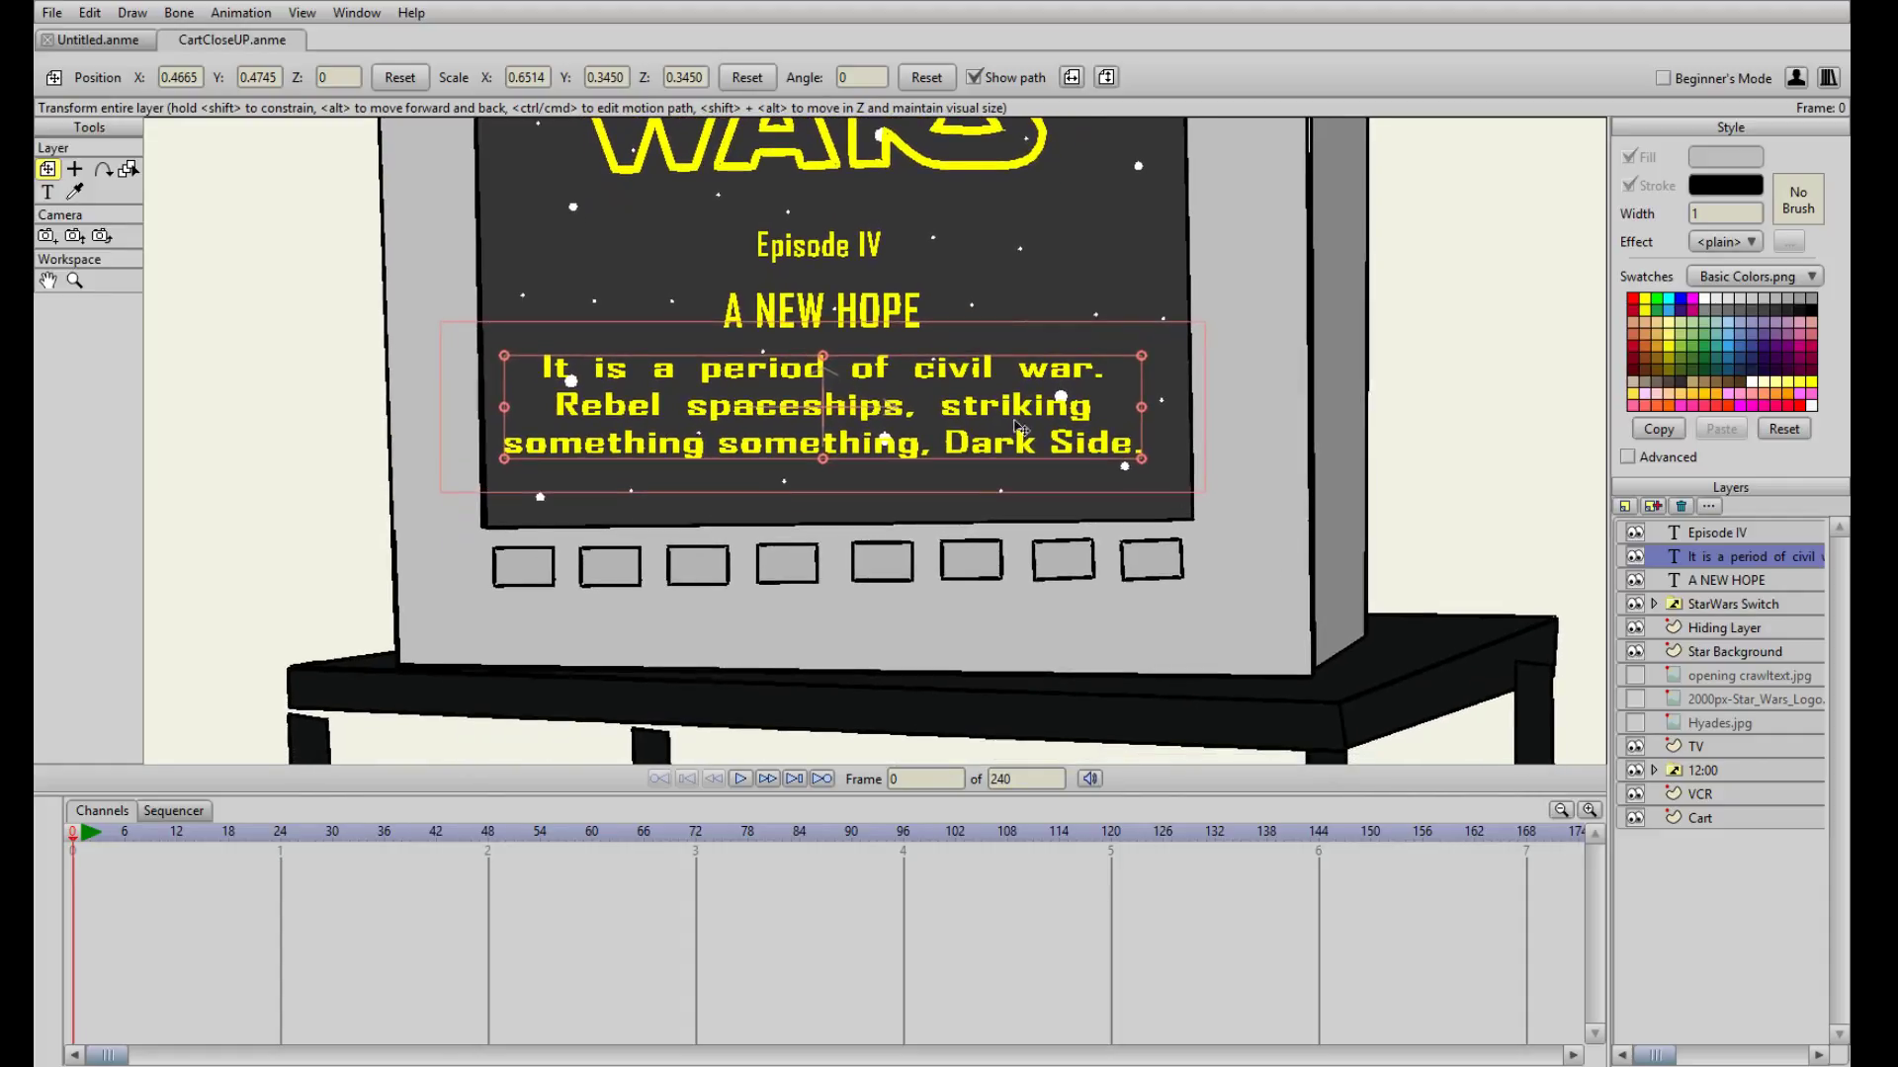
pyautogui.moveTo(965, 412)
pyautogui.mouseDown()
pyautogui.moveTo(967, 587)
pyautogui.moveTo(970, 446)
pyautogui.mouseUp()
pyautogui.moveTo(1720, 630); pyautogui.dragTo(1720, 524)
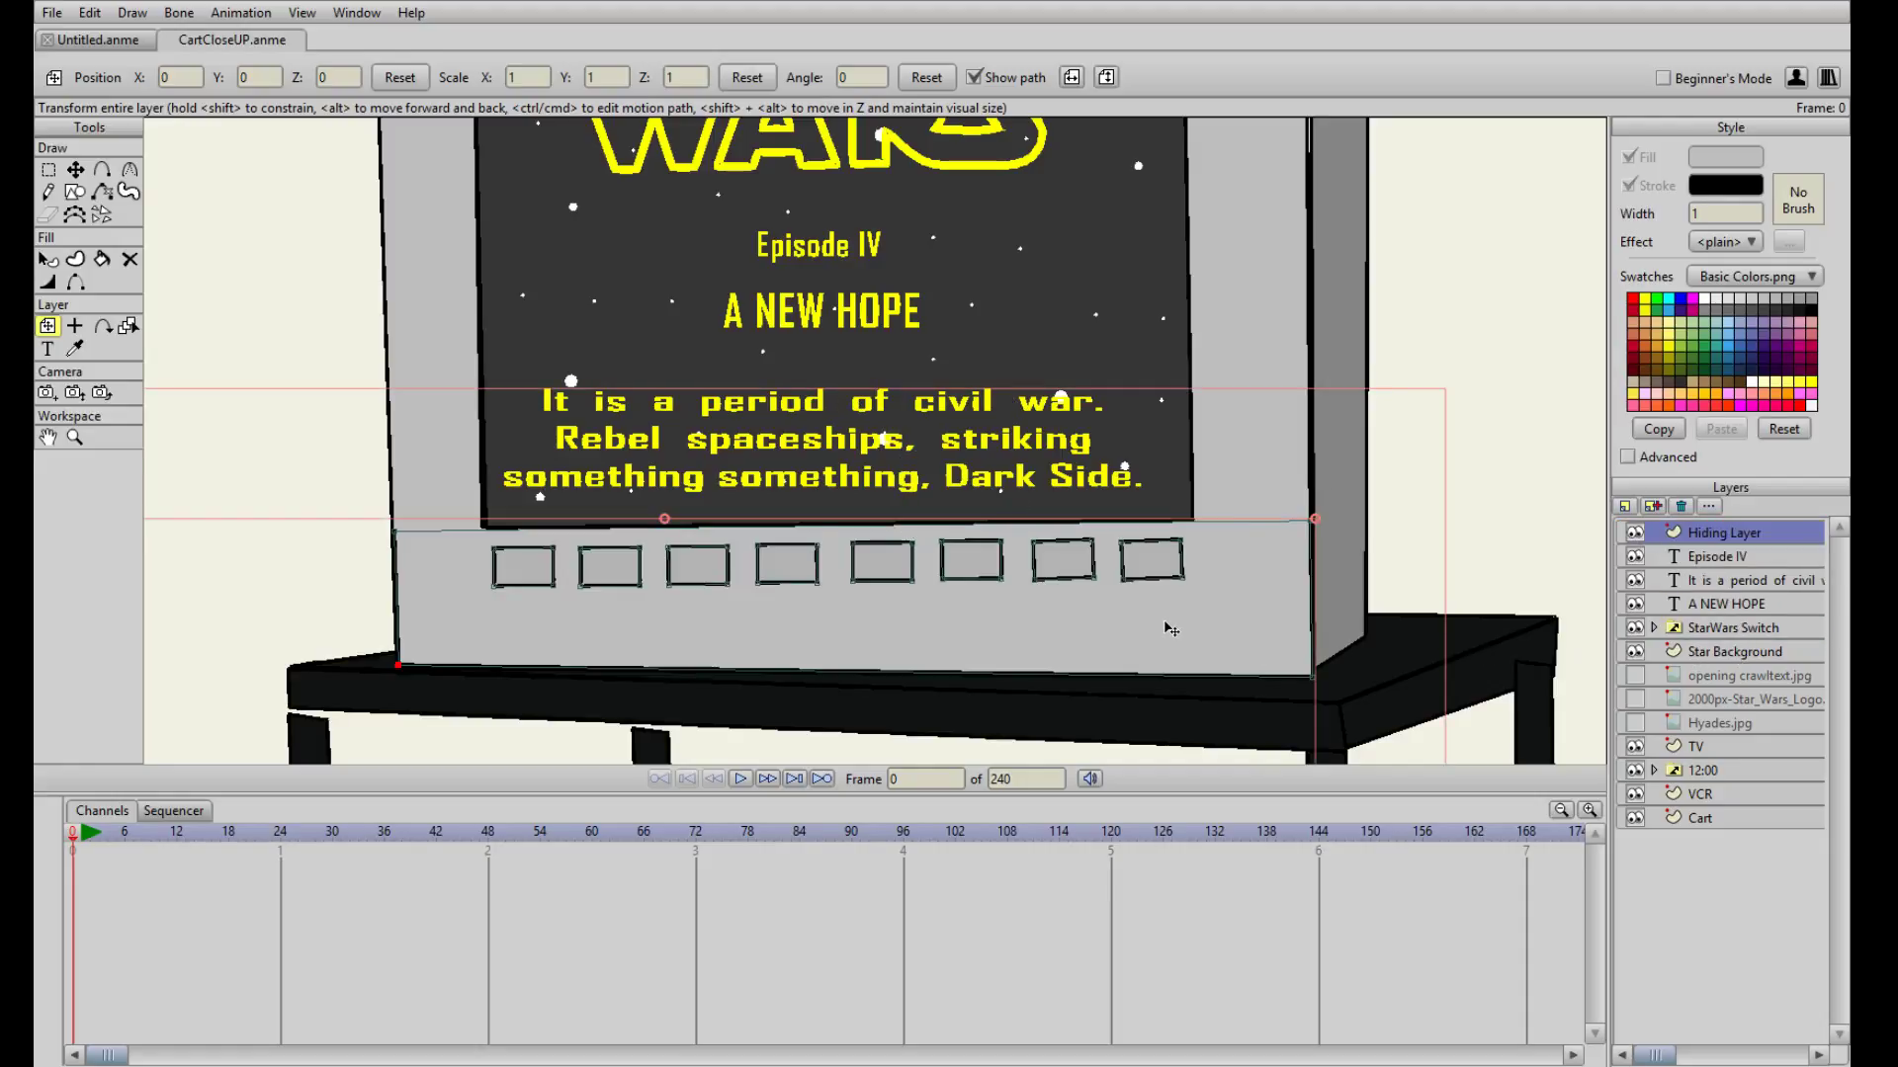
# - Move the Episode IV and A NEW HOPE texts down behind the cover, to Y 0.3204 and Y 0.3273
pyautogui.click(1727, 556)
pyautogui.moveTo(854, 249); pyautogui.dragTo(840, 581)
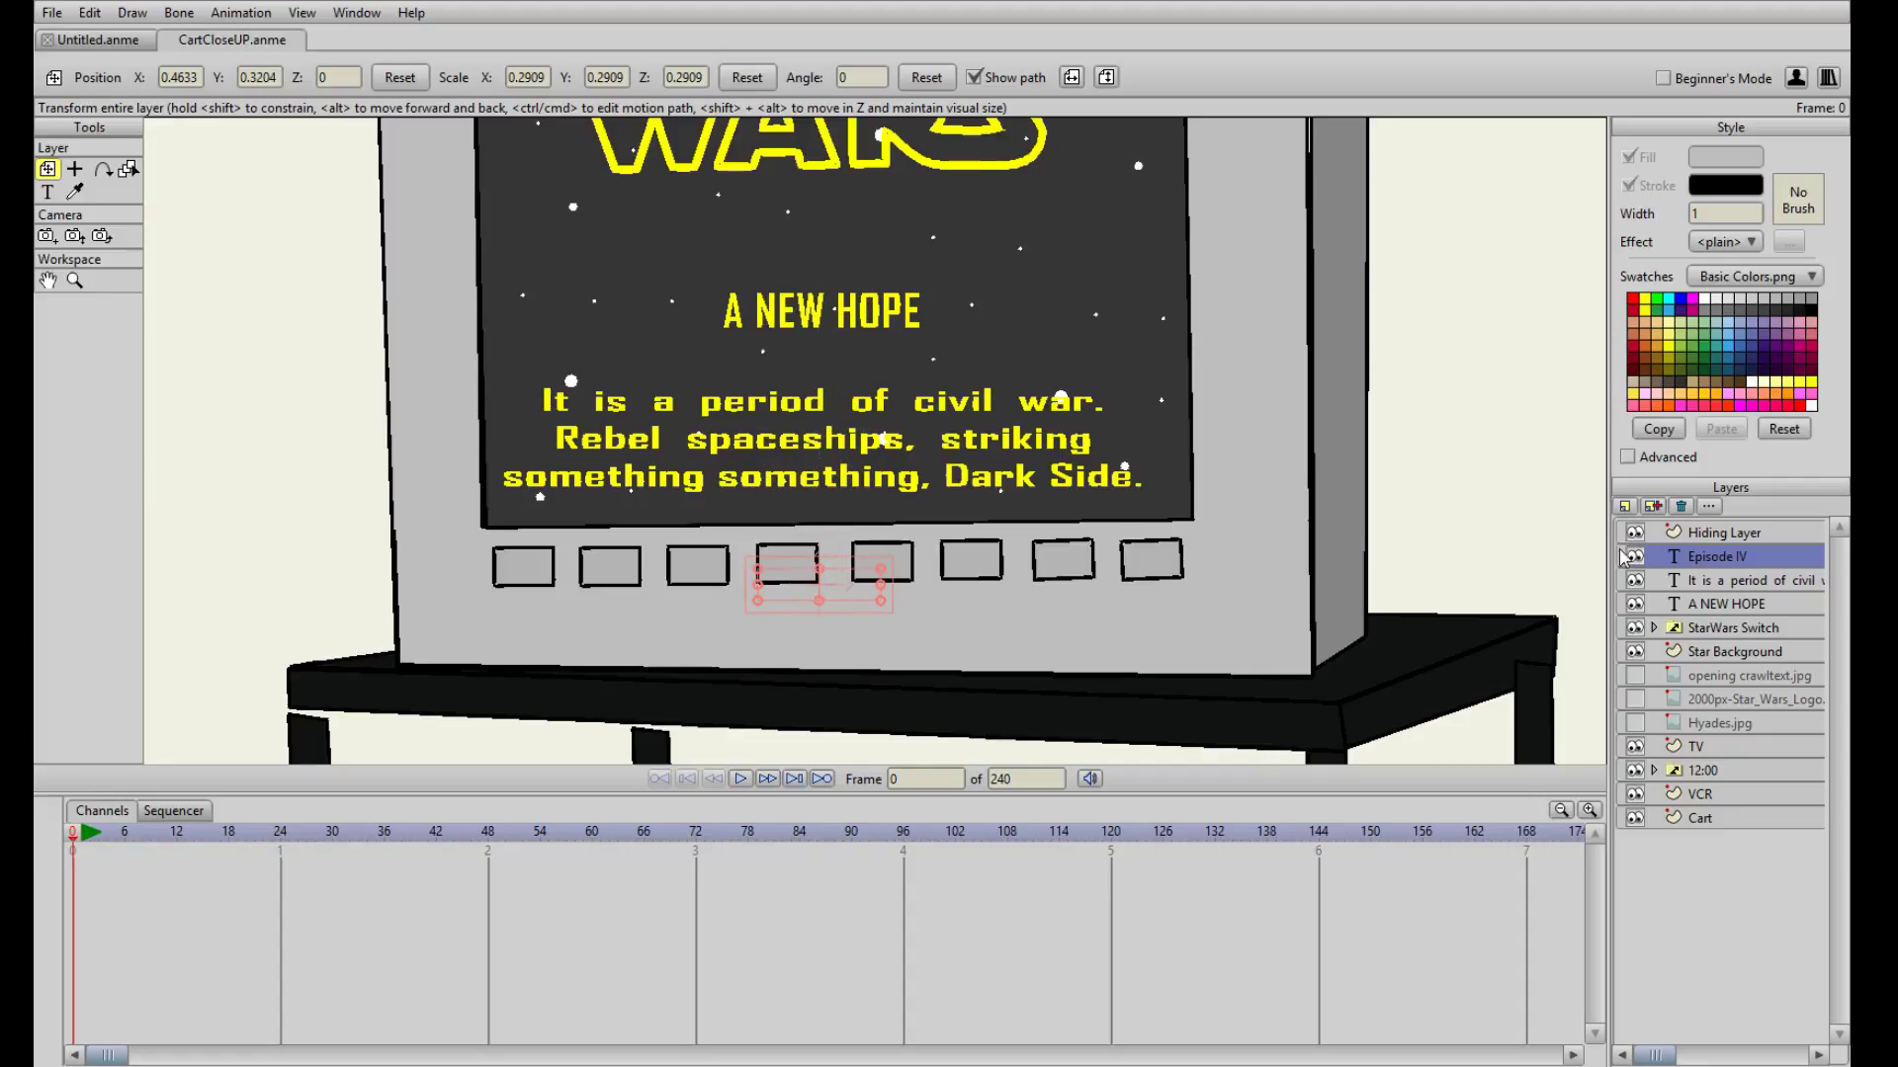
pyautogui.click(1726, 604)
pyautogui.moveTo(858, 312); pyautogui.dragTo(866, 581)
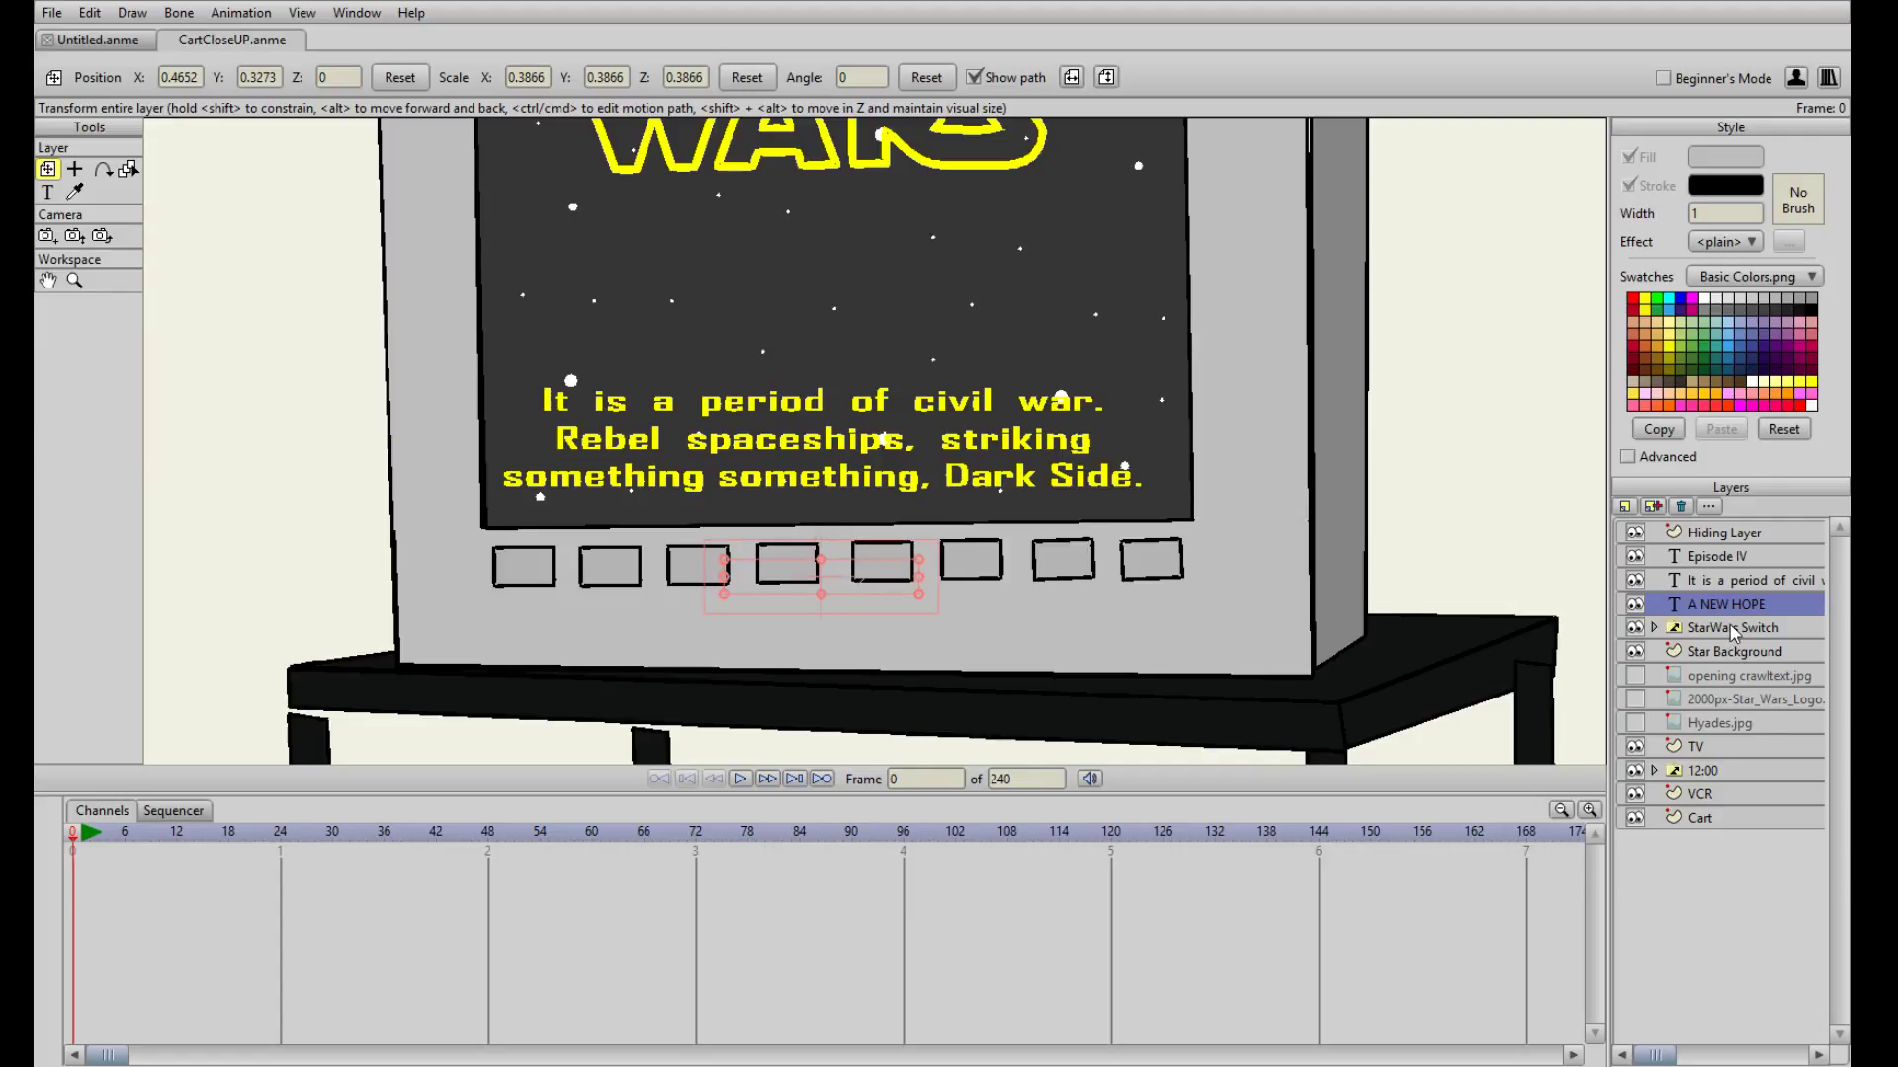
# - Move the crawl paragraph straight down behind the cover below the TV screen, to Y 0.3197
pyautogui.click(1747, 559)
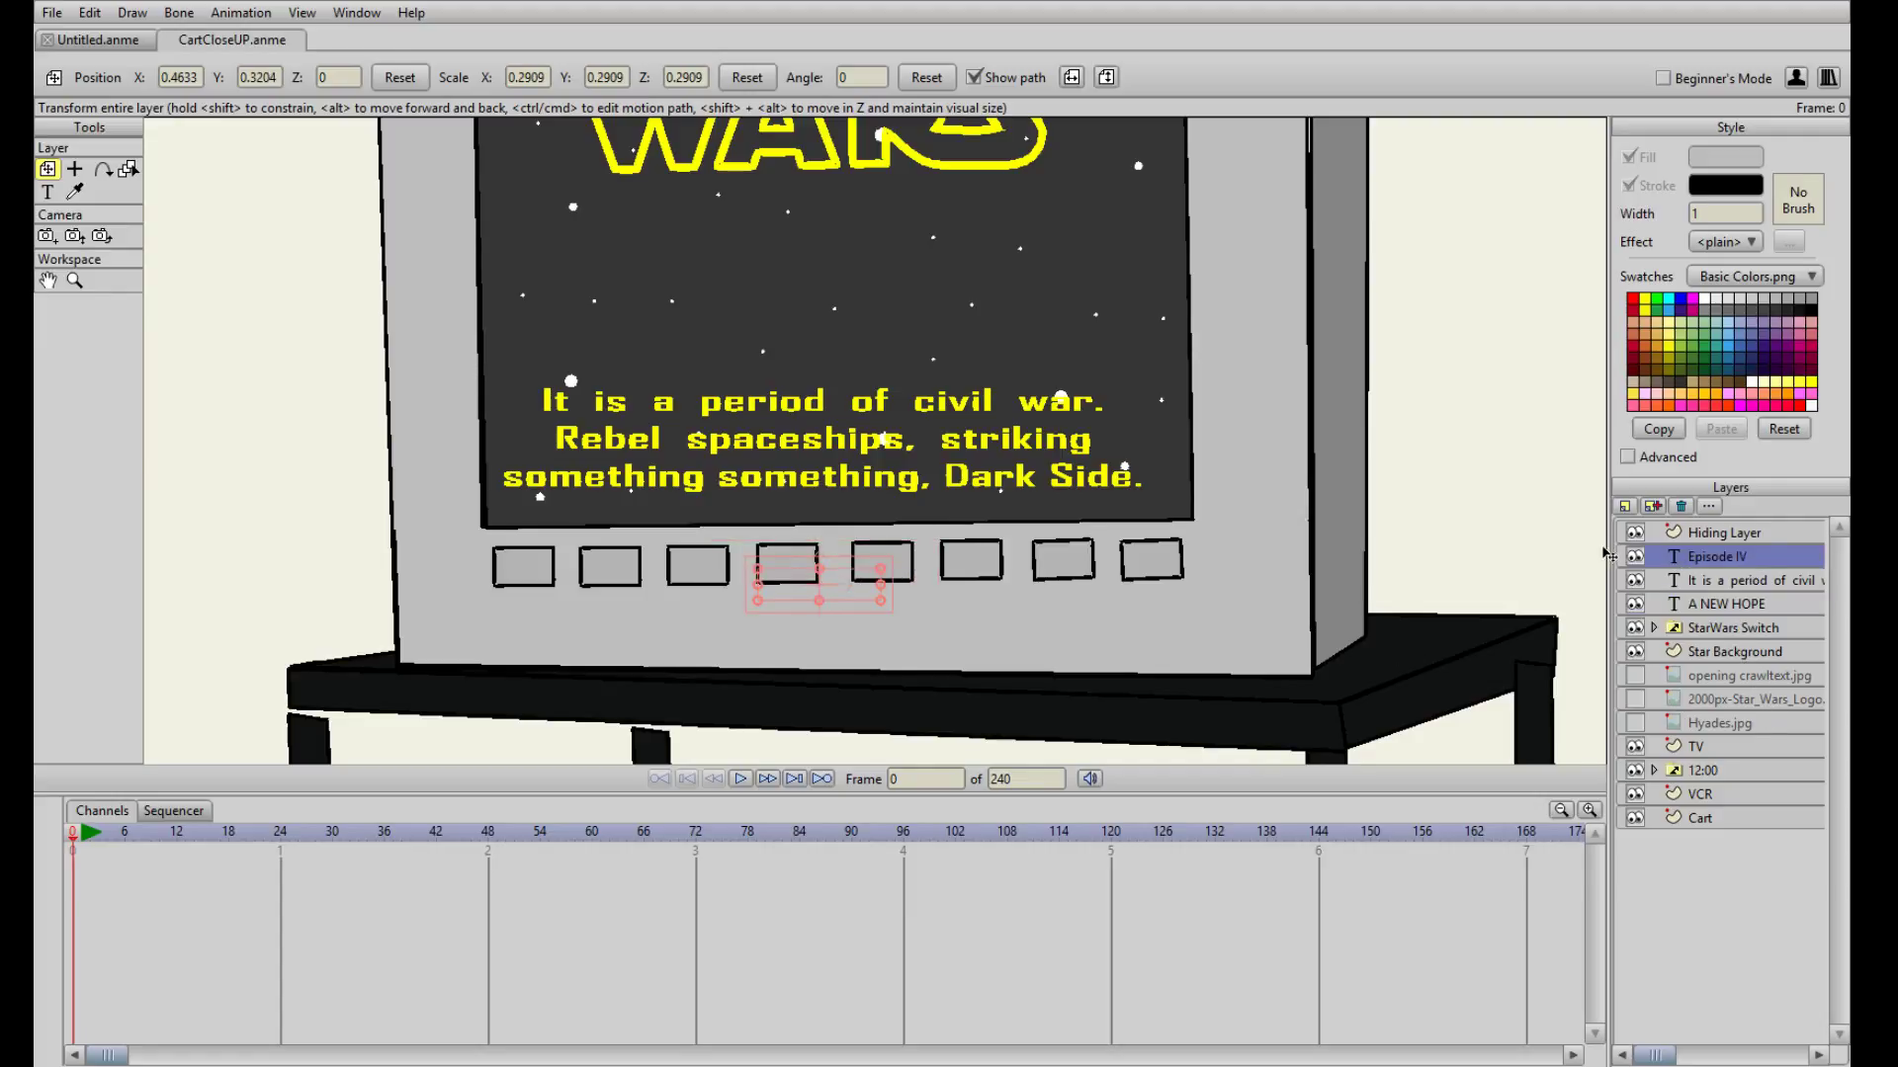
pyautogui.click(1732, 652)
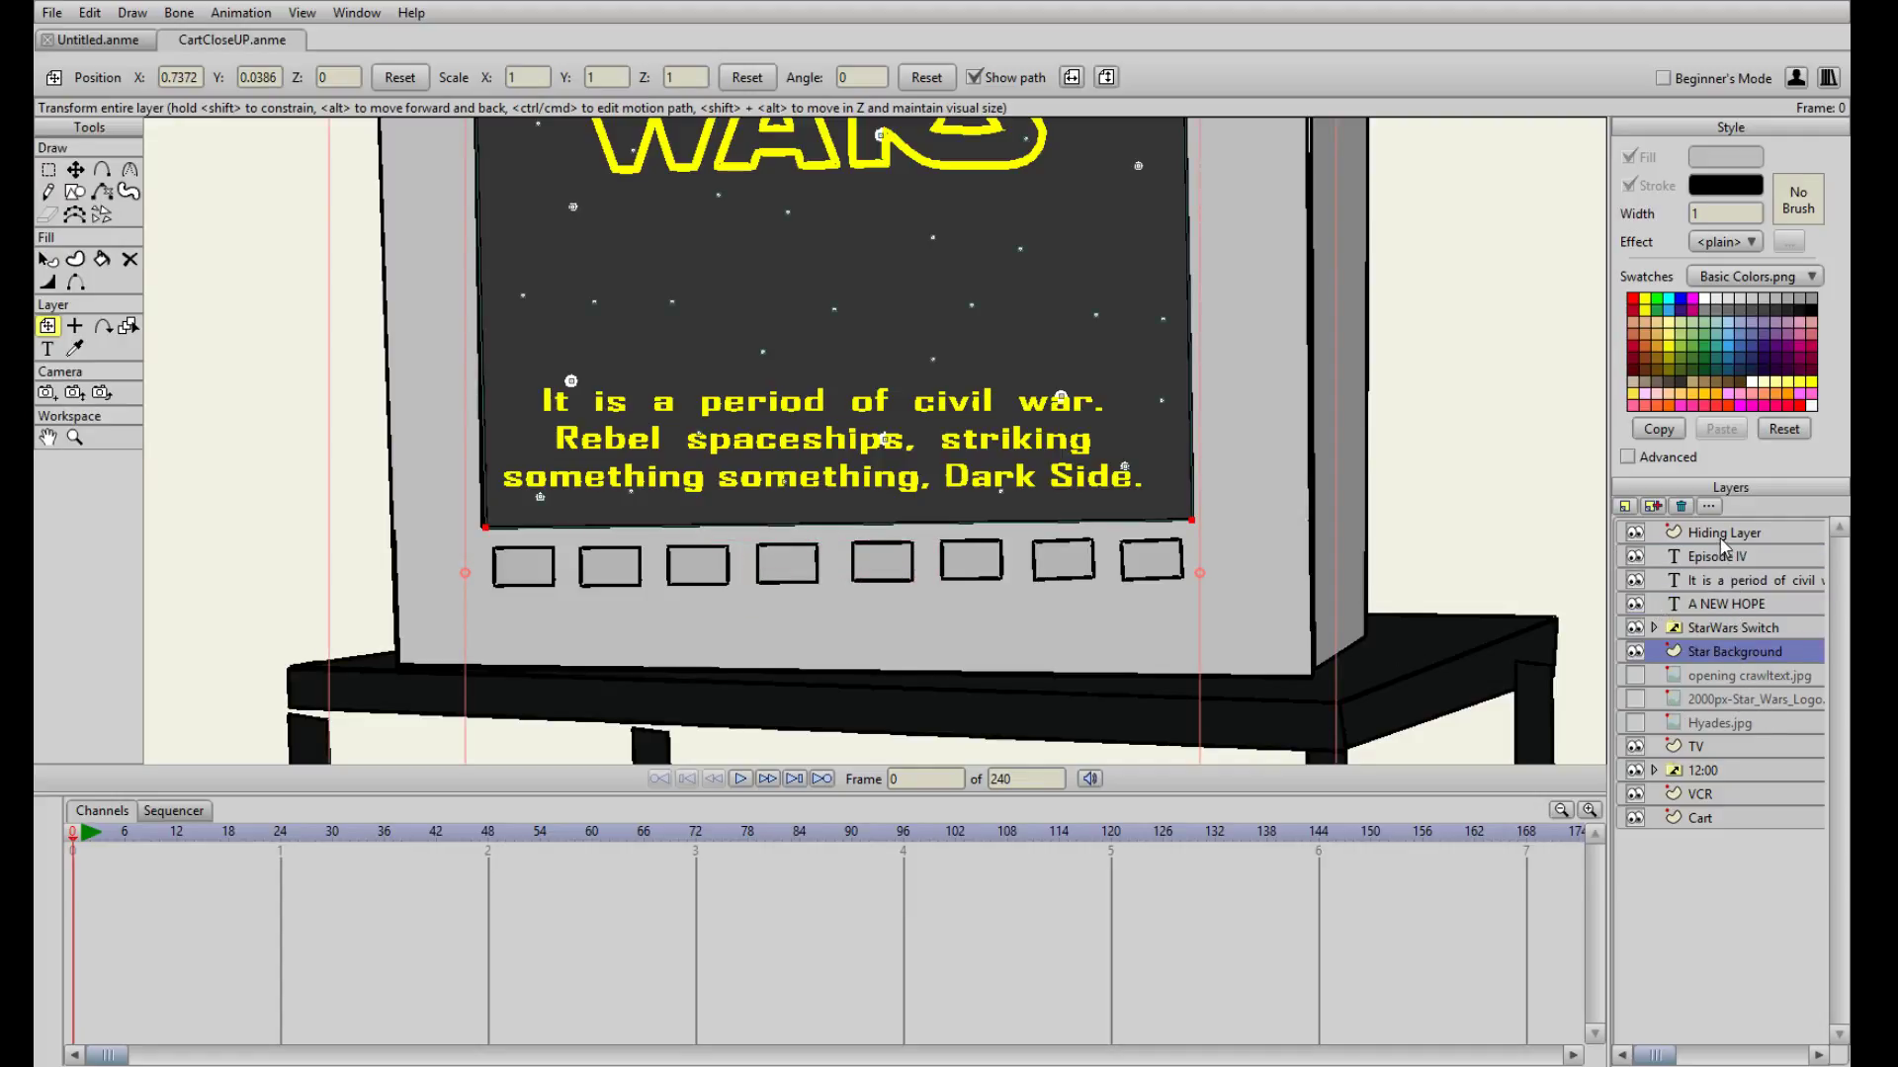
pyautogui.click(1636, 605)
pyautogui.click(1636, 605)
pyautogui.click(1721, 583)
pyautogui.moveTo(945, 434); pyautogui.dragTo(945, 581)
# - Move the Star Wars layer inside the StarWars Switch down behind the cover, to Y -0.4757
pyautogui.click(1725, 628)
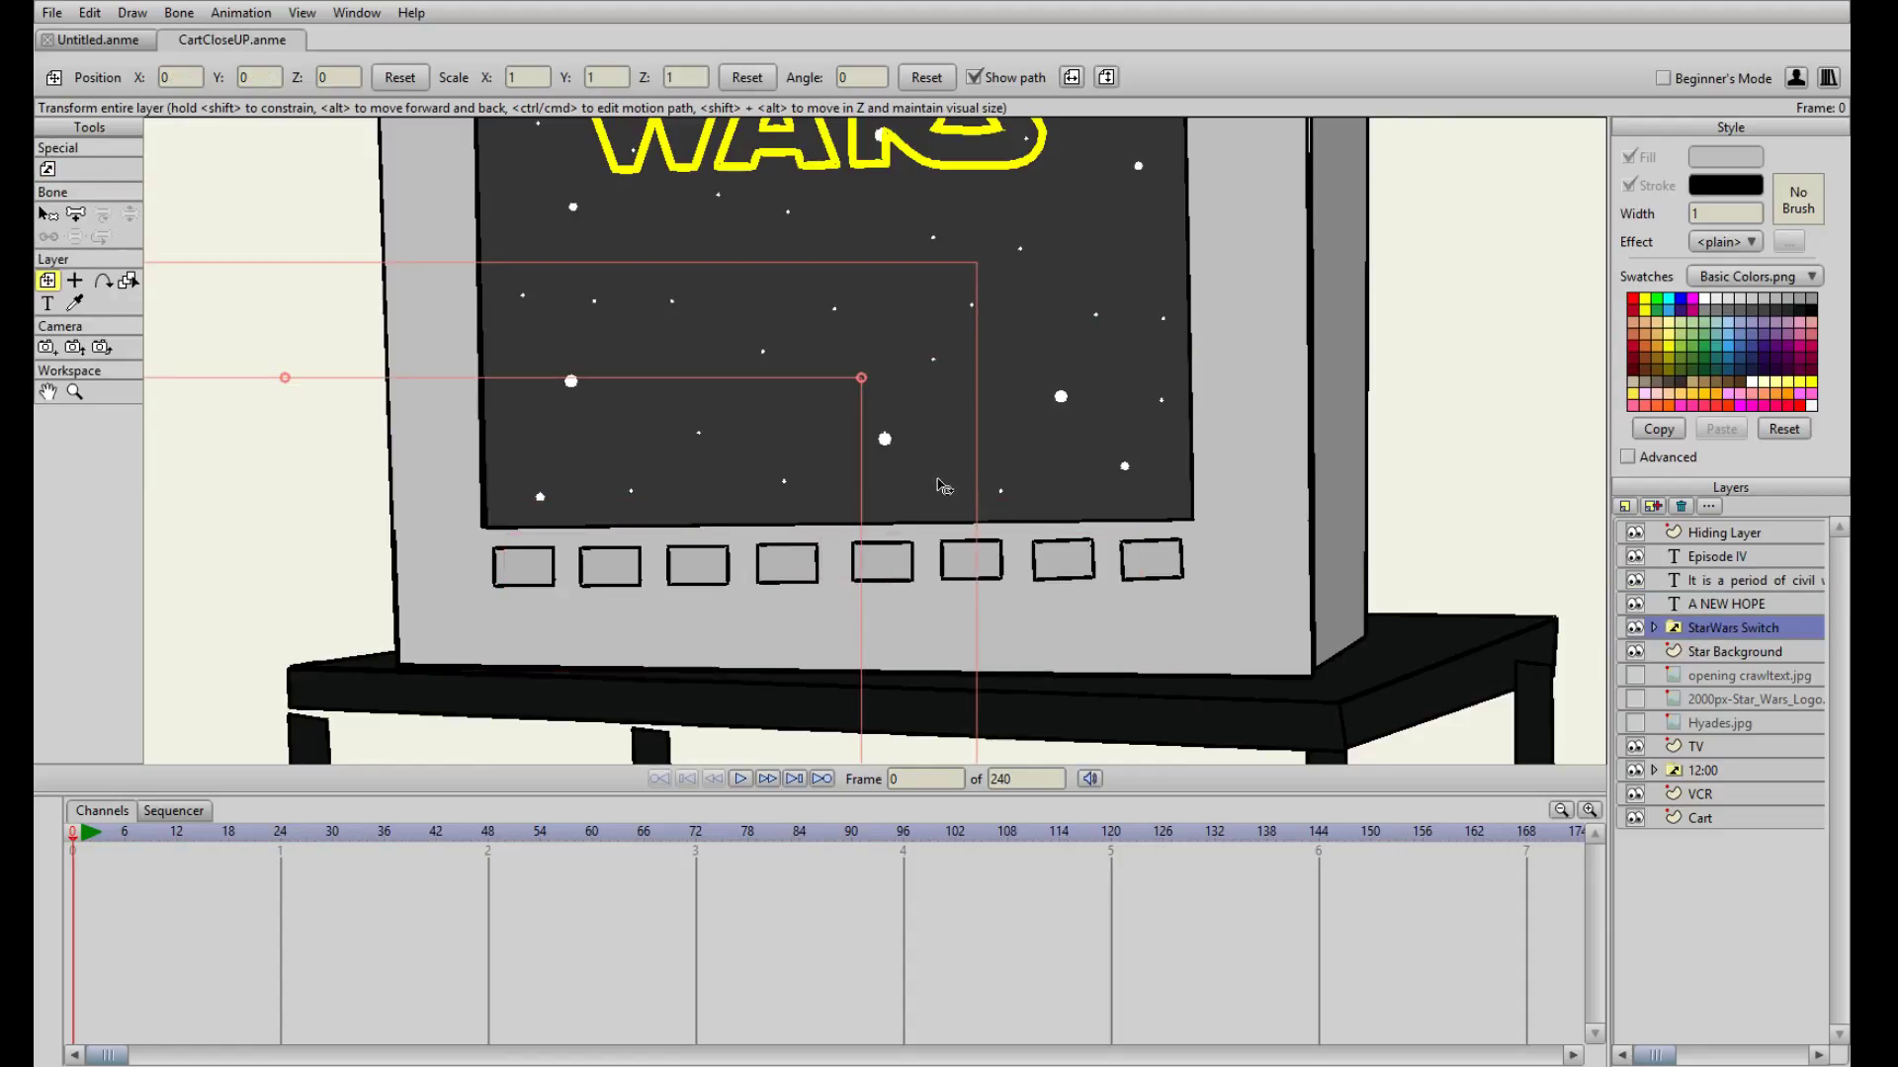
pyautogui.click(1655, 627)
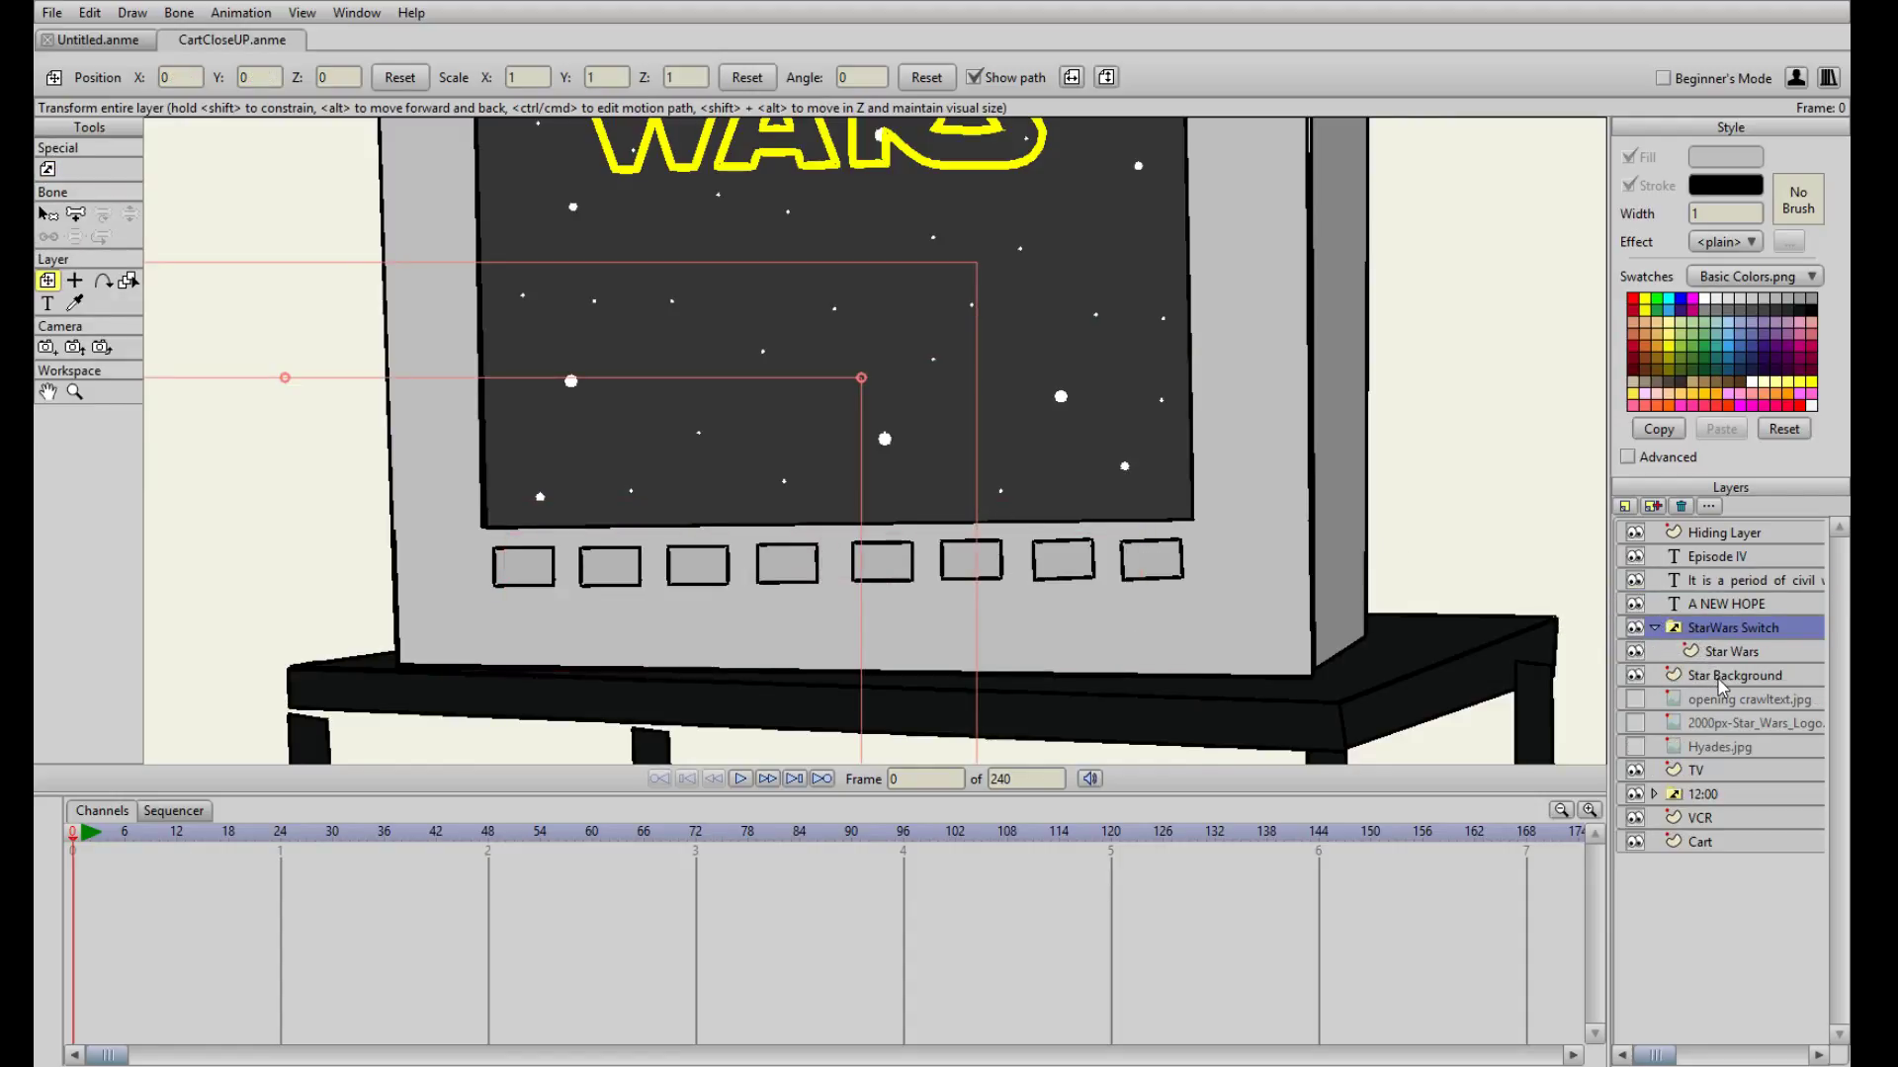
pyautogui.click(1722, 677)
pyautogui.moveTo(1050, 660); pyautogui.dragTo(1038, 370)
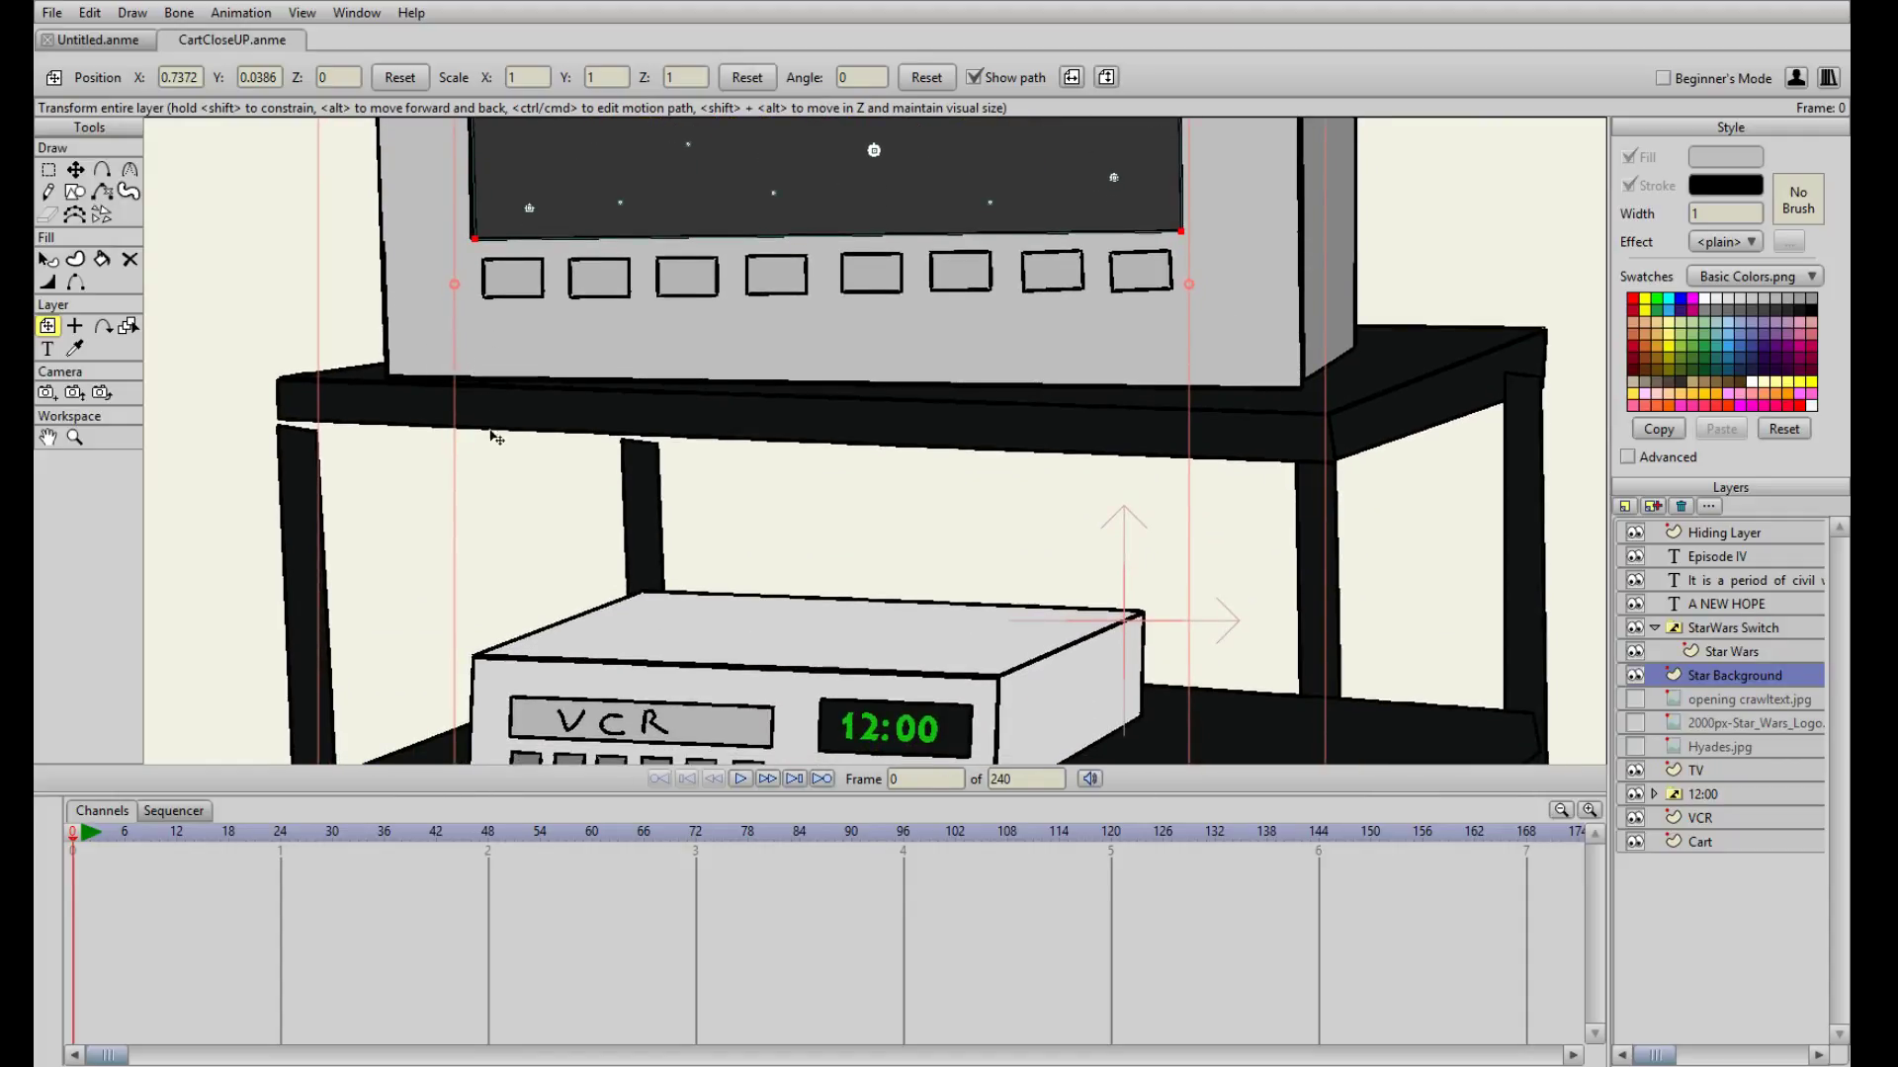
pyautogui.scroll(-3, 761, 368)
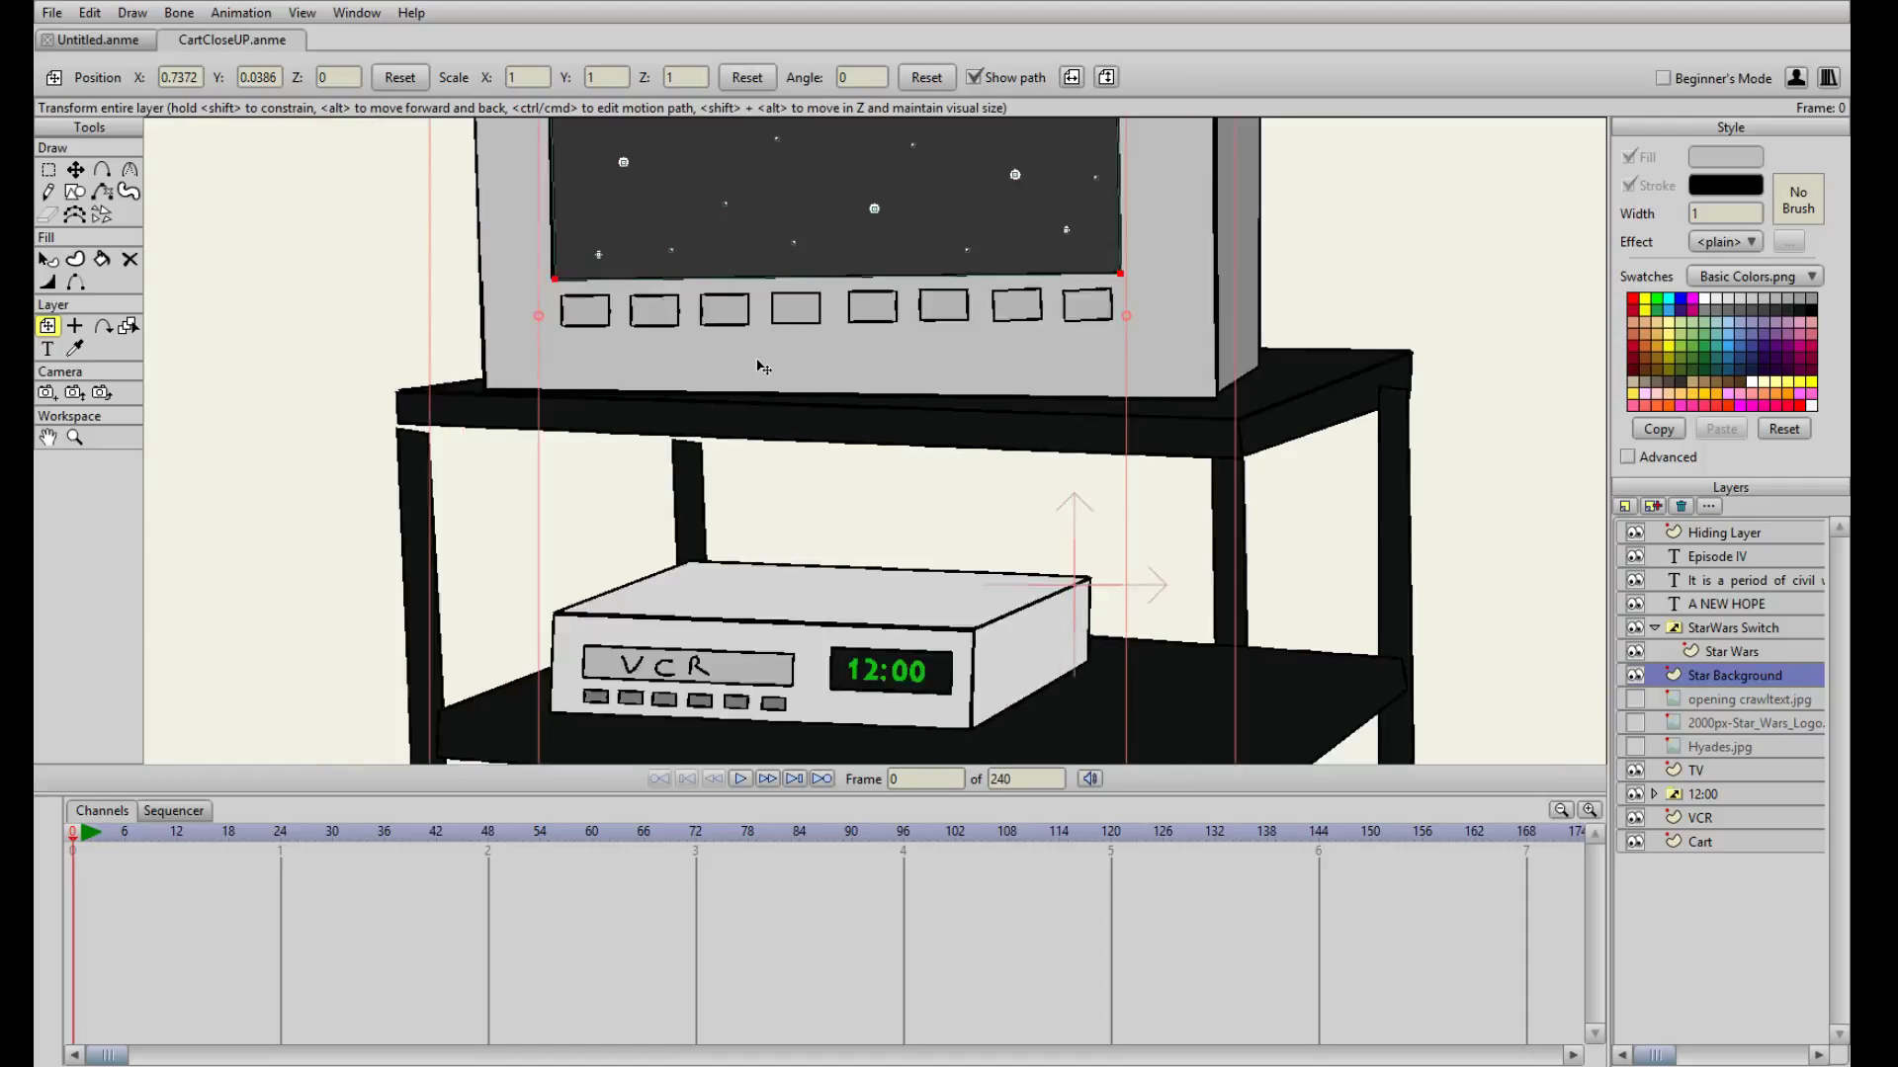
pyautogui.moveTo(947, 257); pyautogui.dragTo(957, 415)
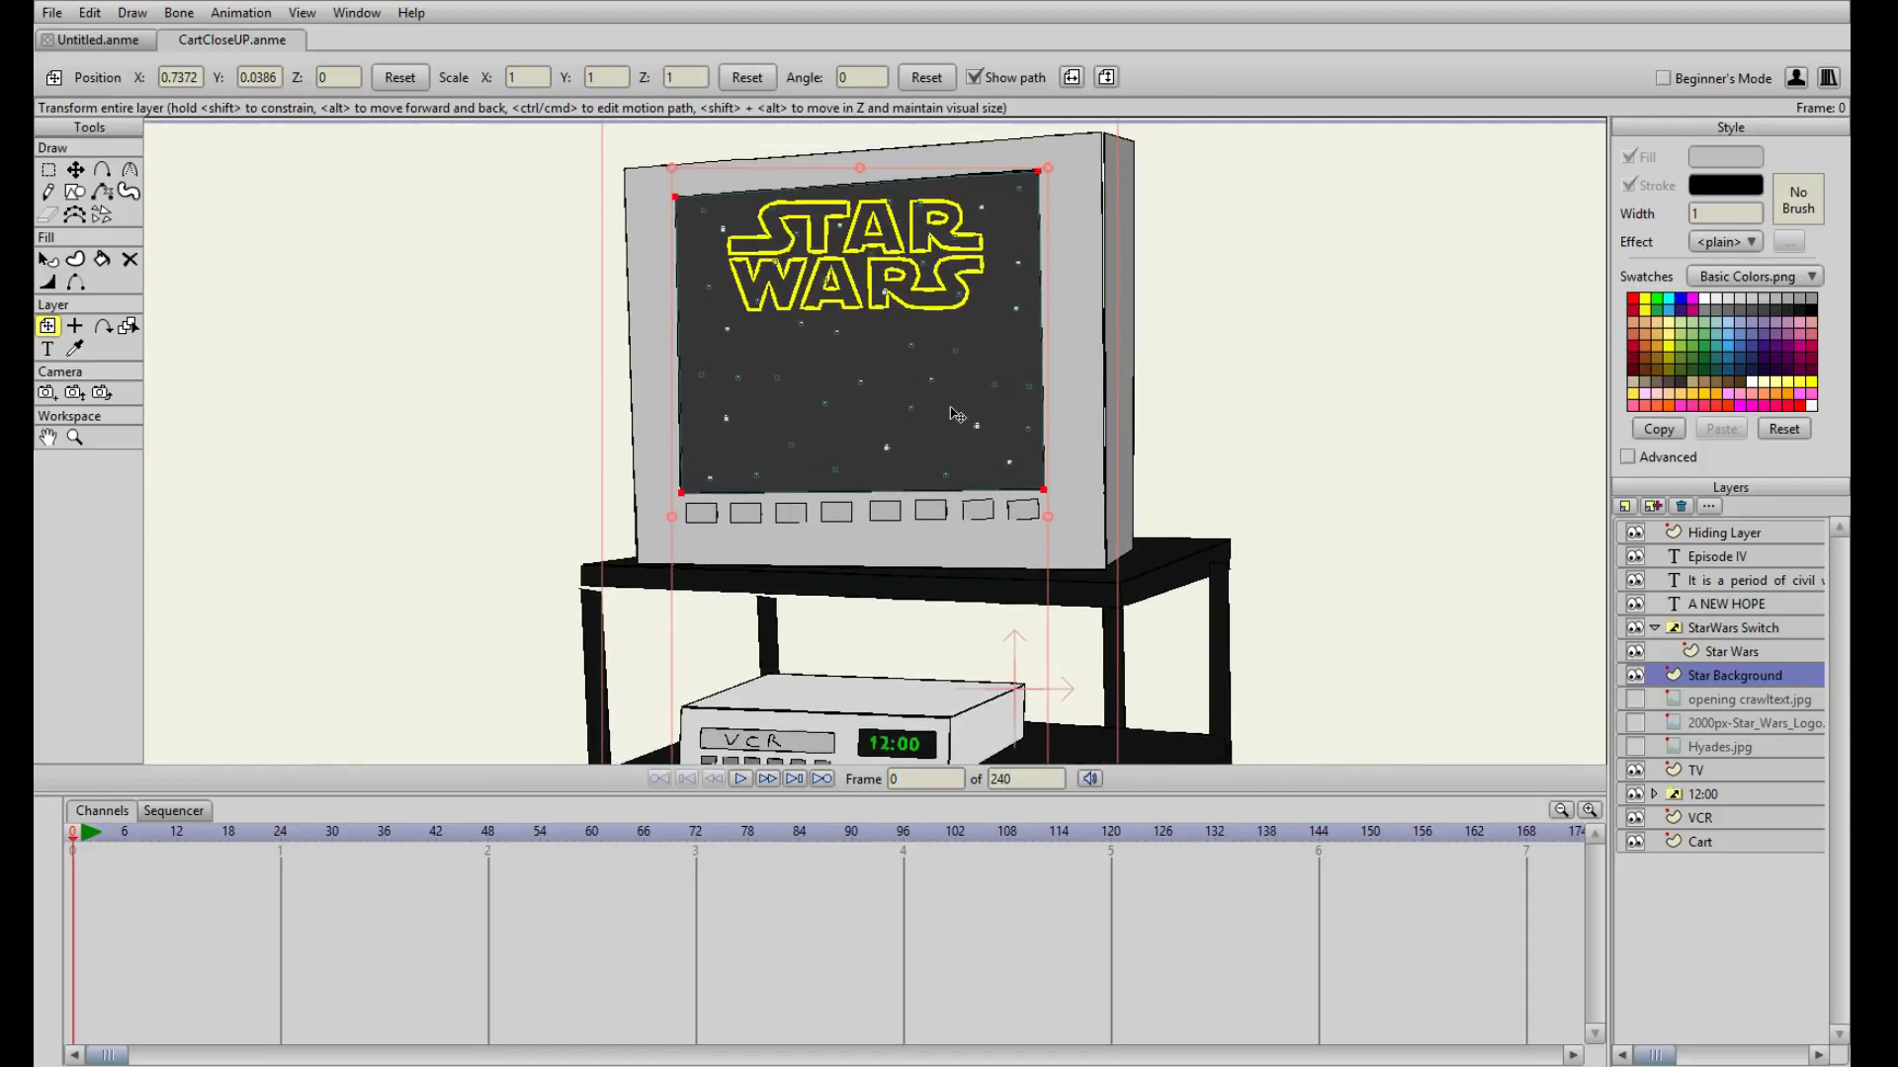
pyautogui.click(1729, 652)
pyautogui.moveTo(880, 265); pyautogui.dragTo(885, 494)
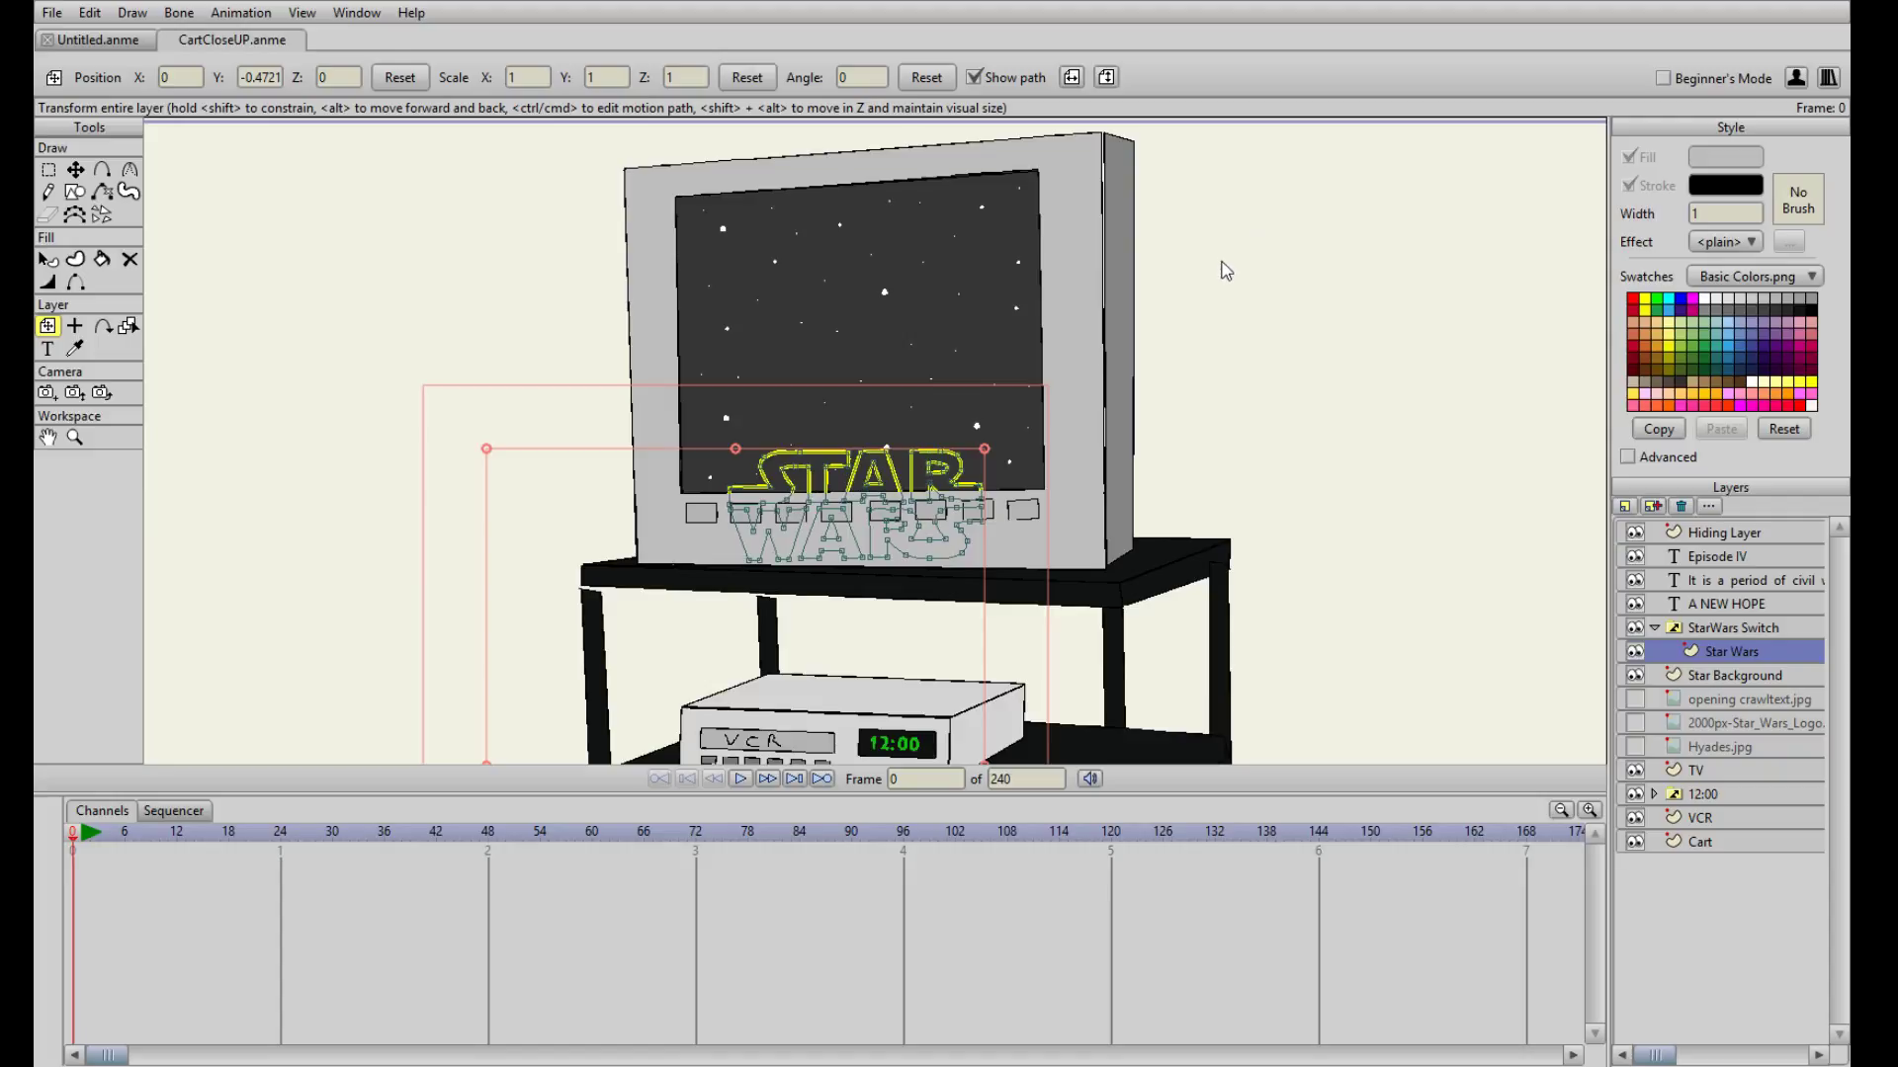
pyautogui.moveTo(893, 503); pyautogui.dragTo(903, 508)
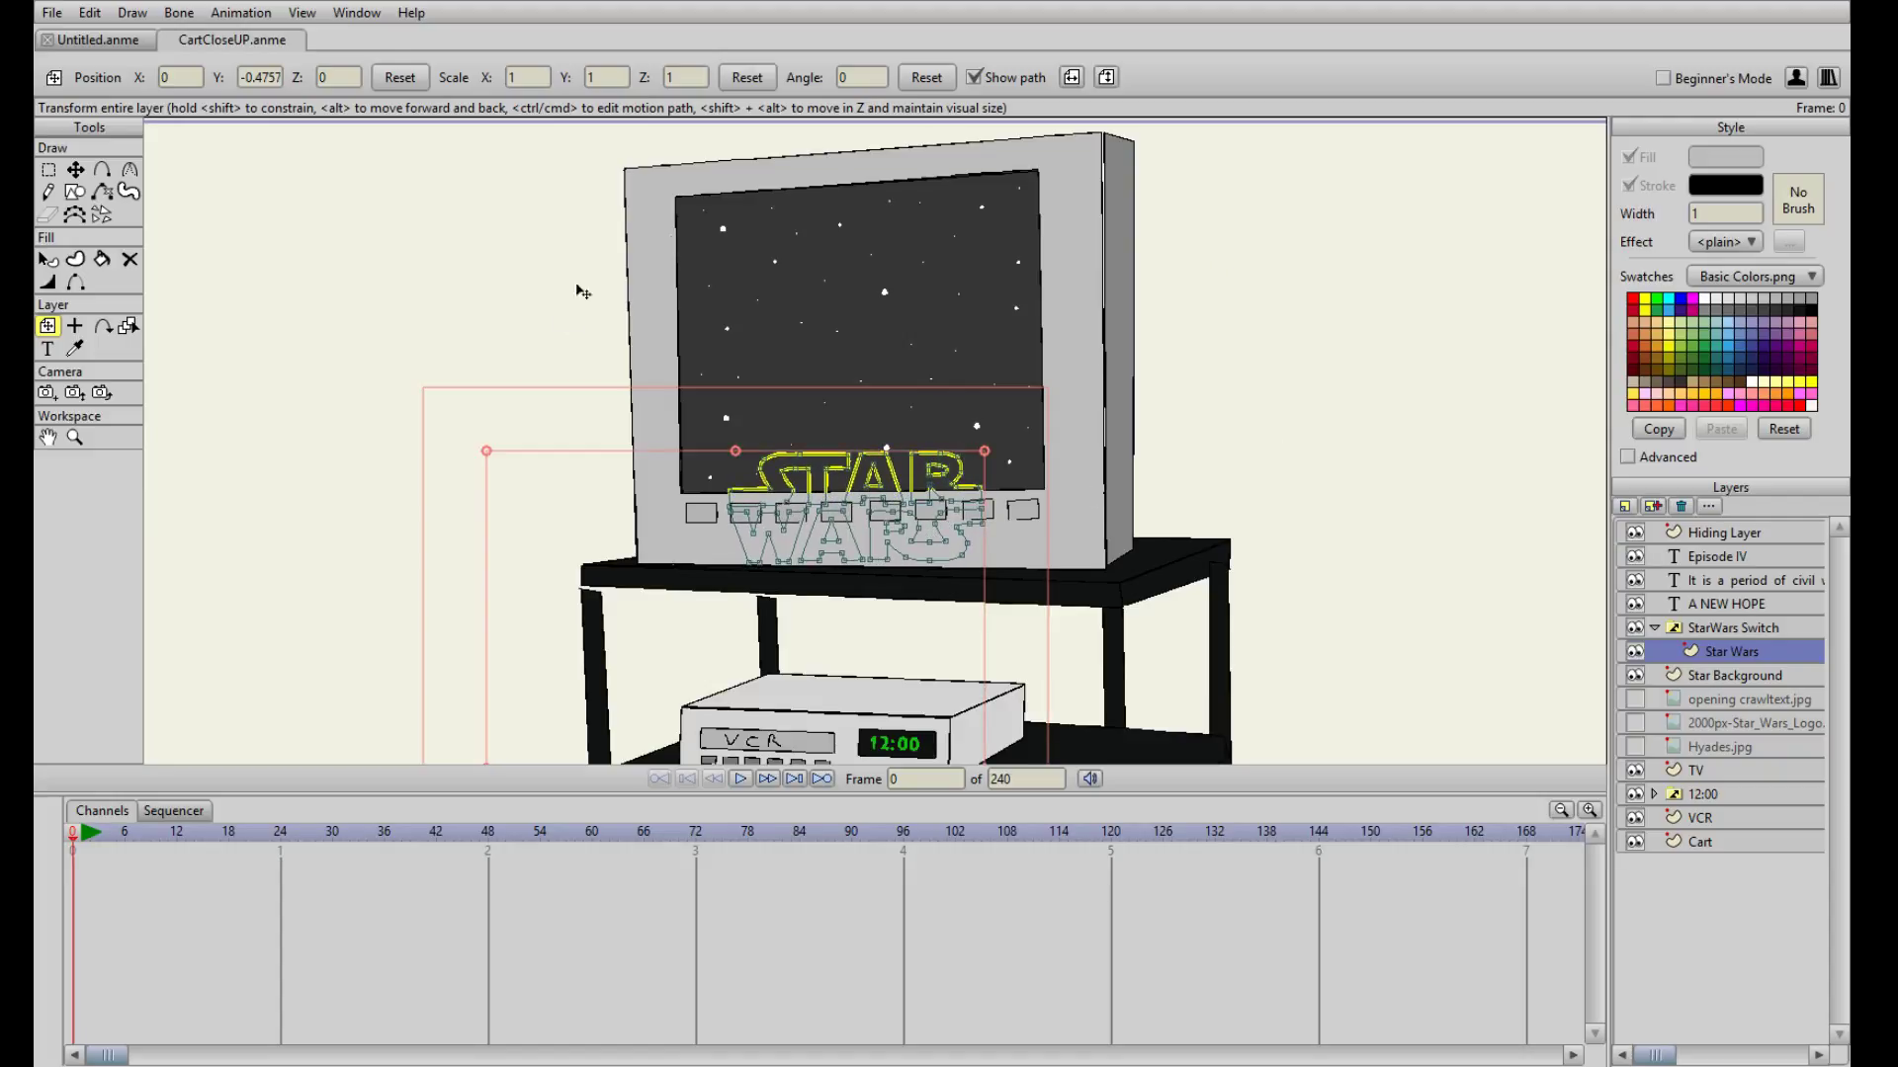
pyautogui.scroll(-2, 637, 442)
pyautogui.scroll(-1, 647, 446)
pyautogui.scroll(-1, 886, 307)
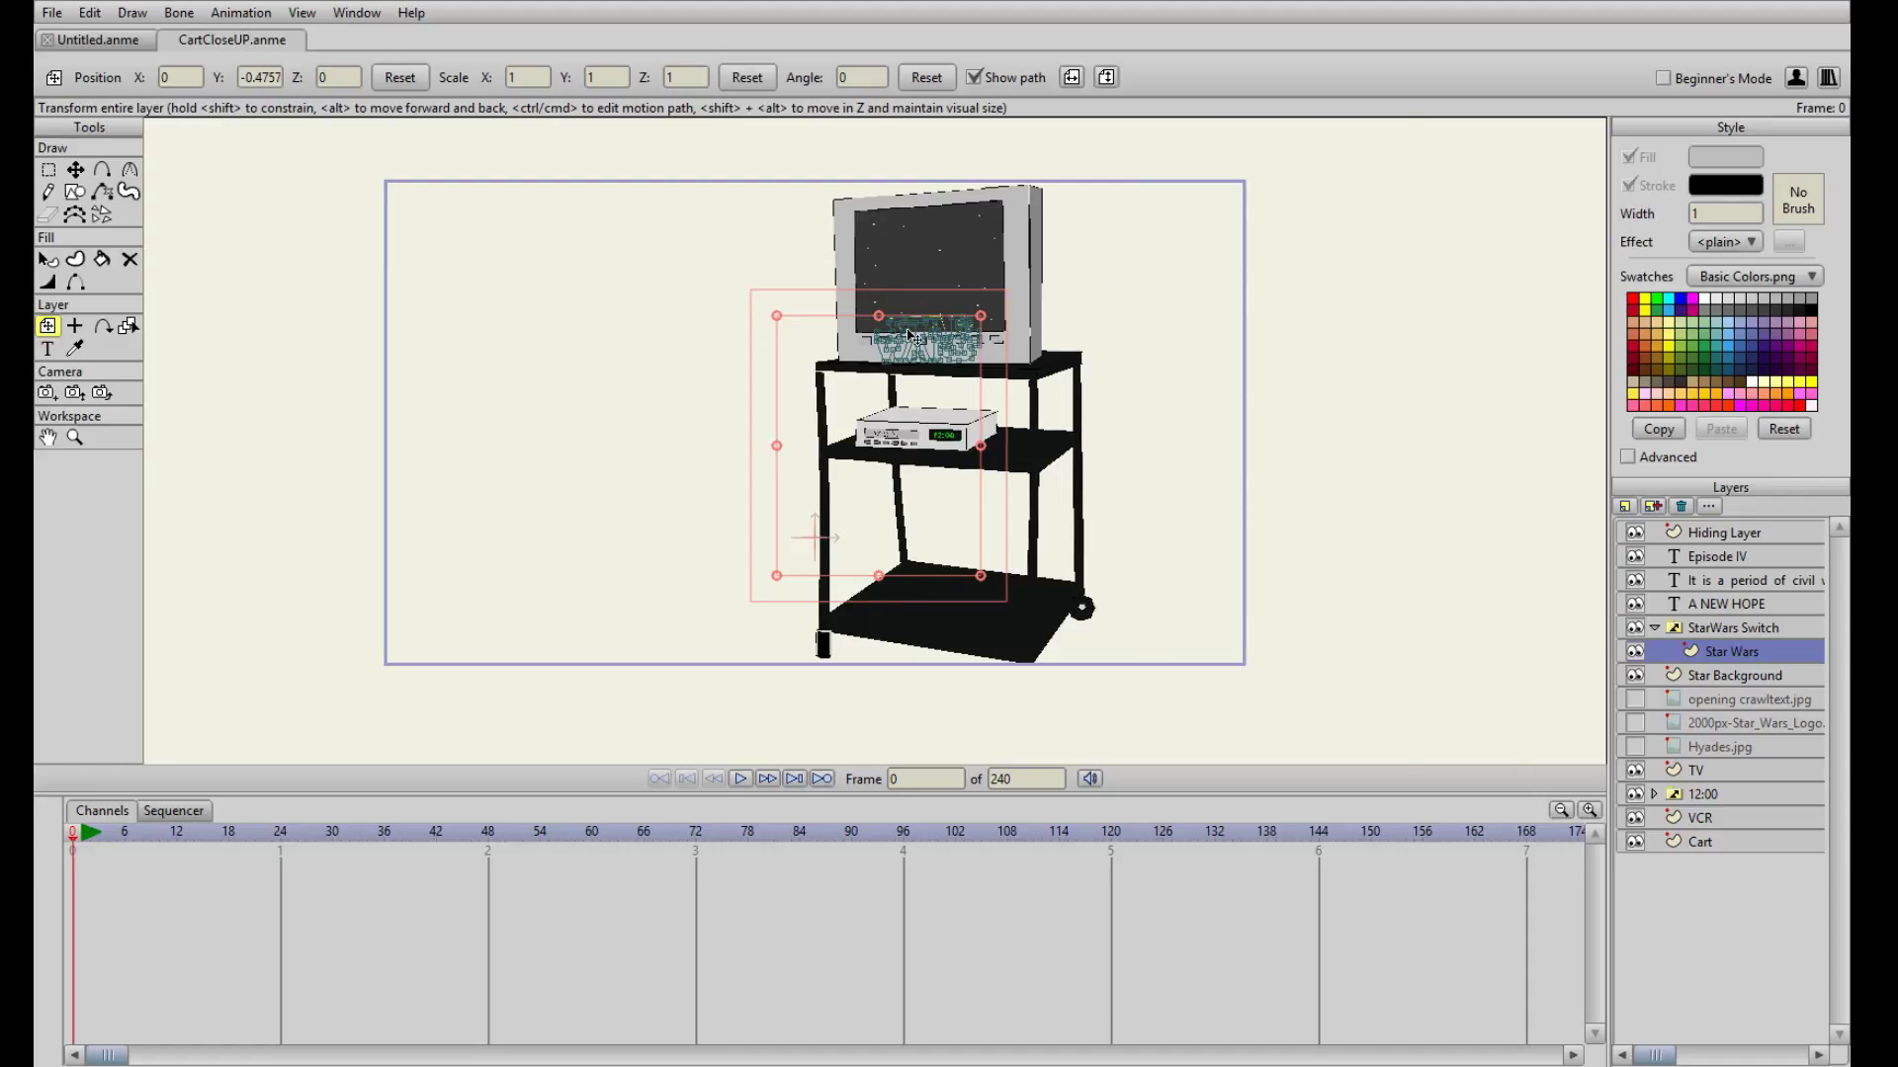
pyautogui.scroll(2, 983, 284)
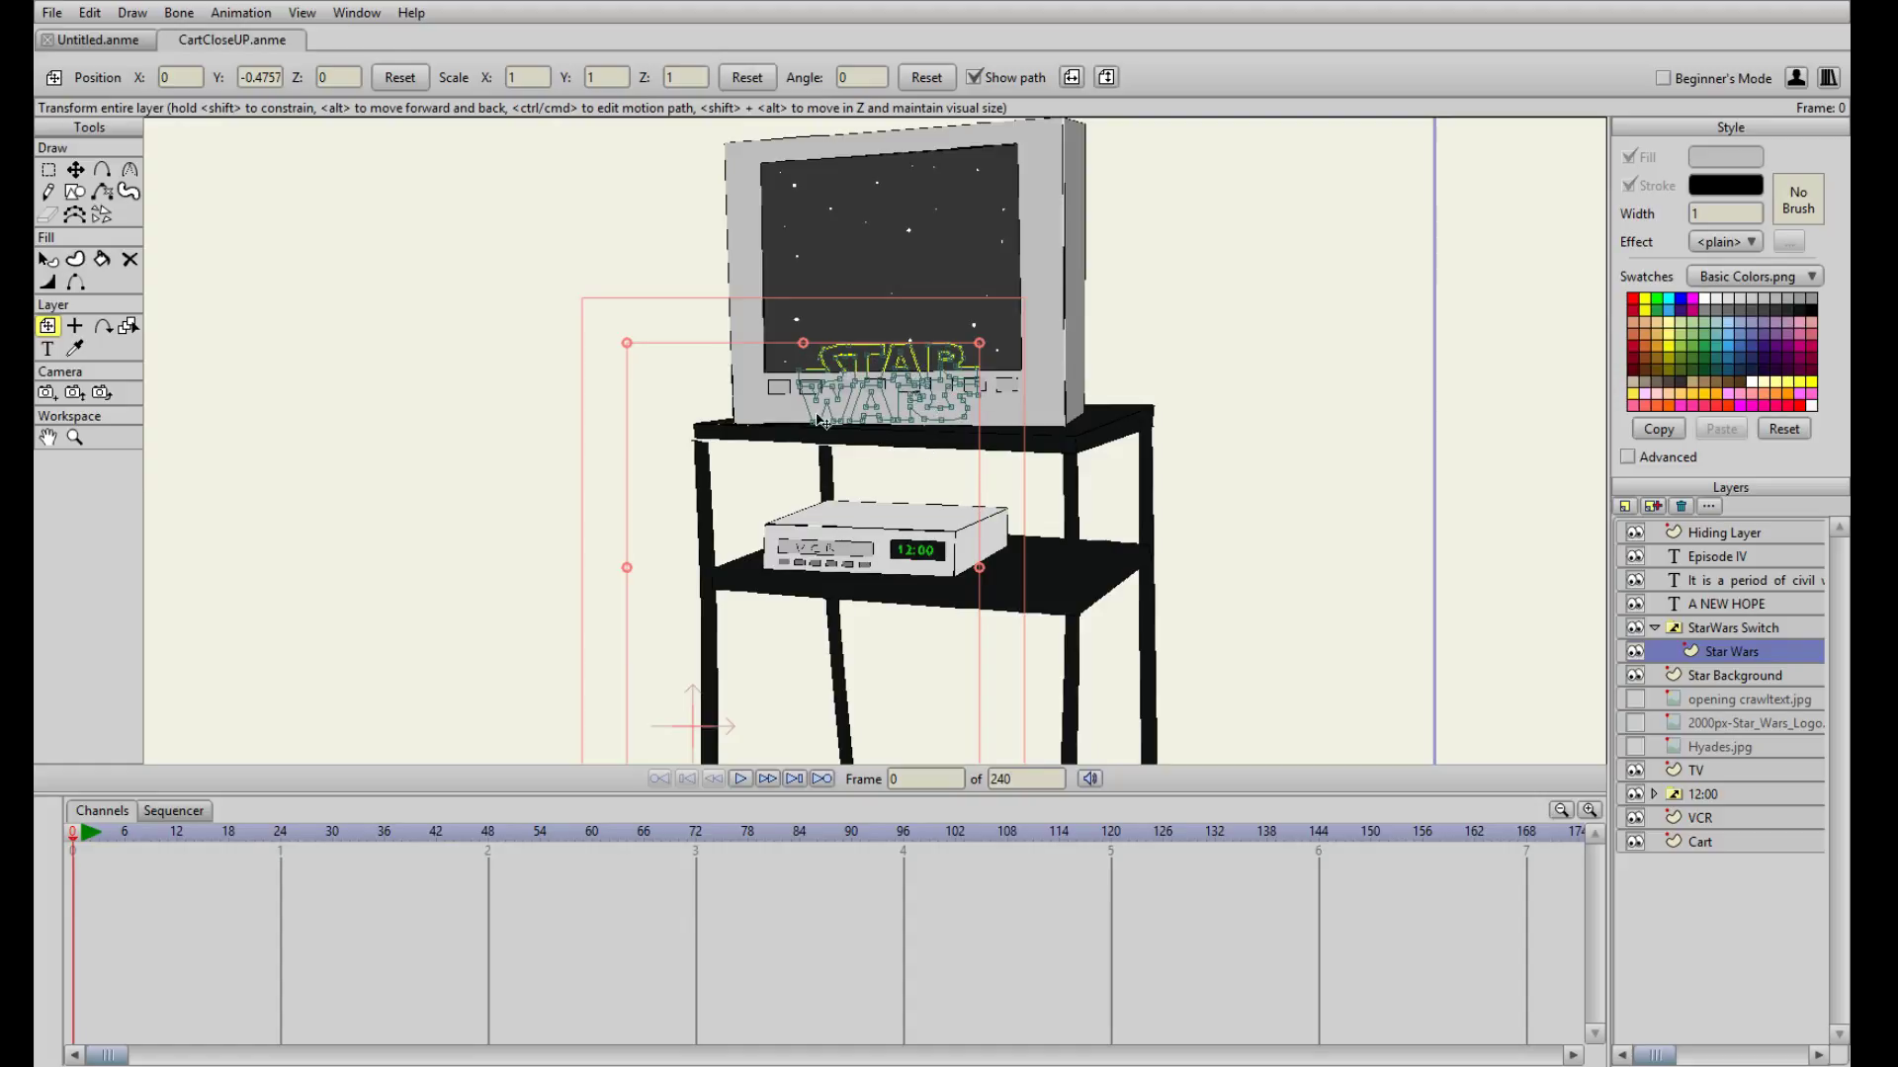
pyautogui.click(1710, 638)
pyautogui.click(1681, 506)
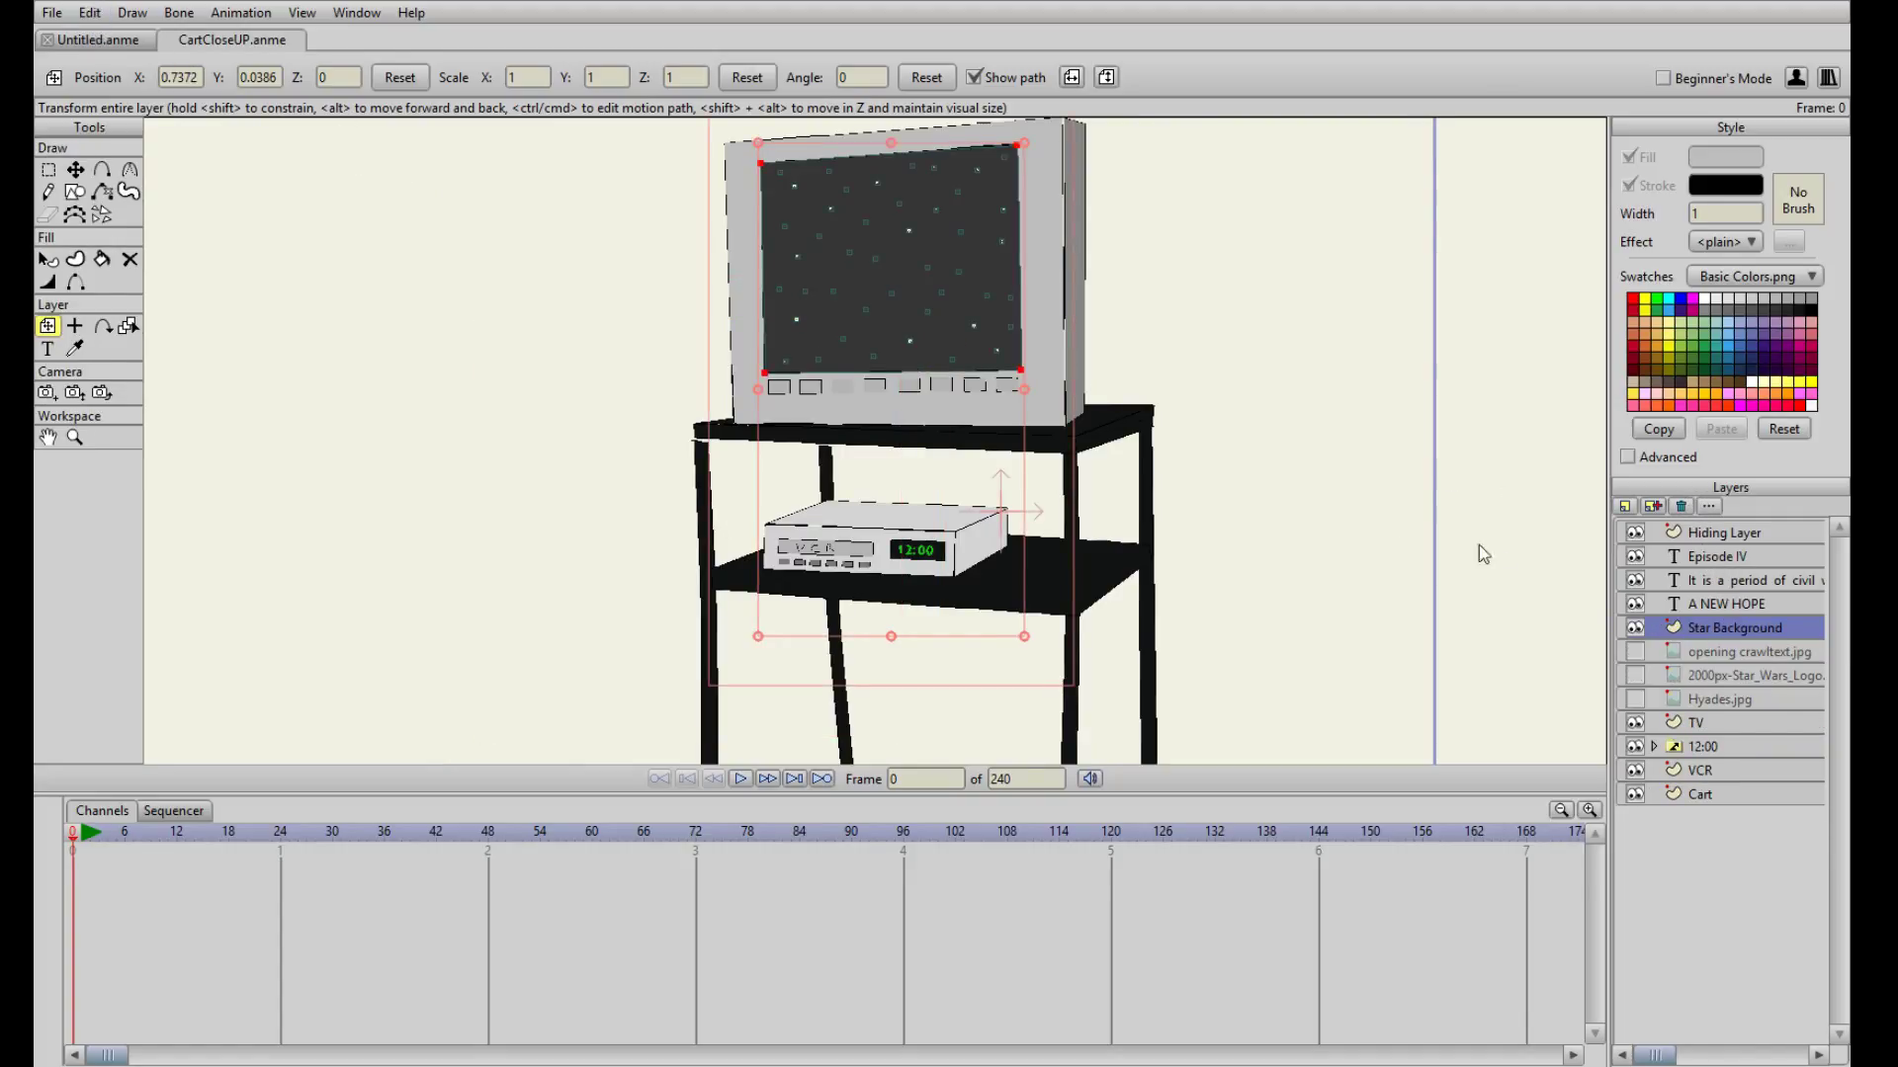
pyautogui.hotkey('ctrl', 'z')
# - Take the Star Wars layer out of the StarWars Switch and delete the empty switch layer
pyautogui.moveTo(1727, 638); pyautogui.dragTo(1728, 625)
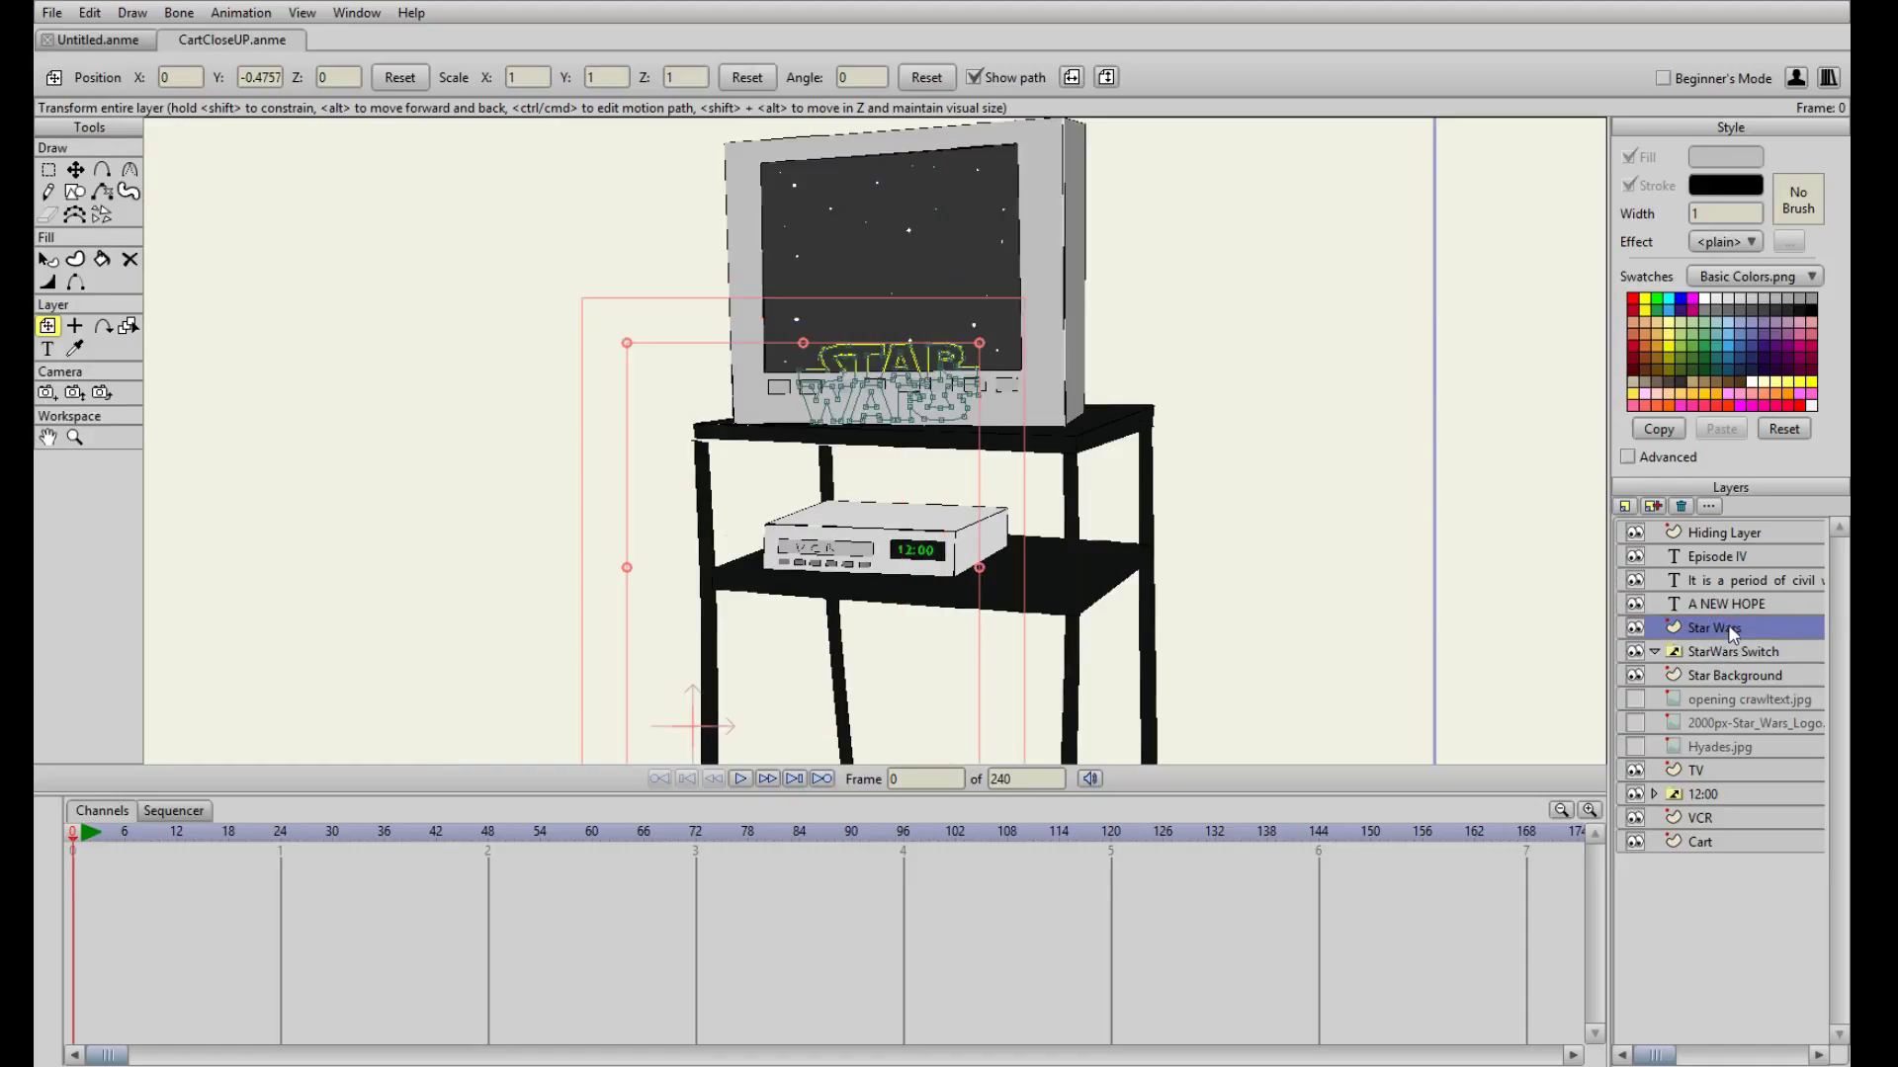
pyautogui.click(1729, 653)
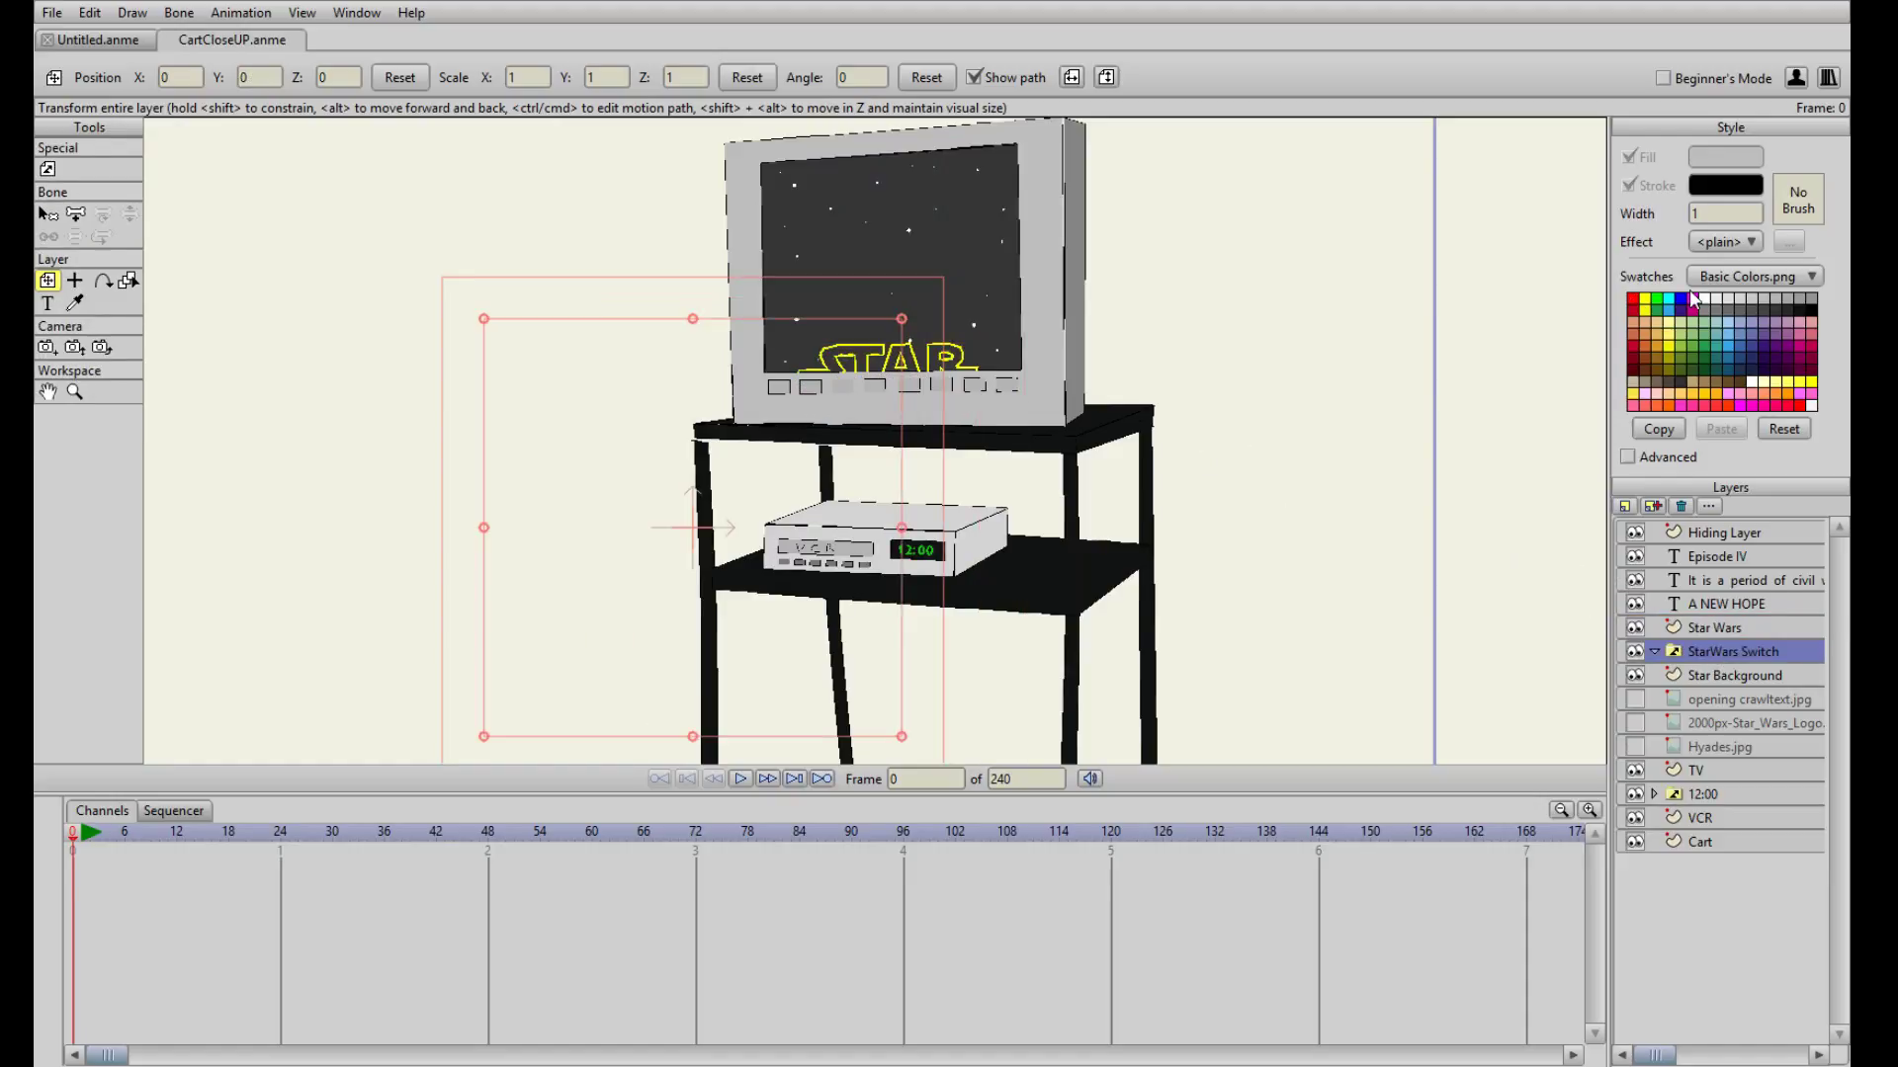
pyautogui.click(1680, 506)
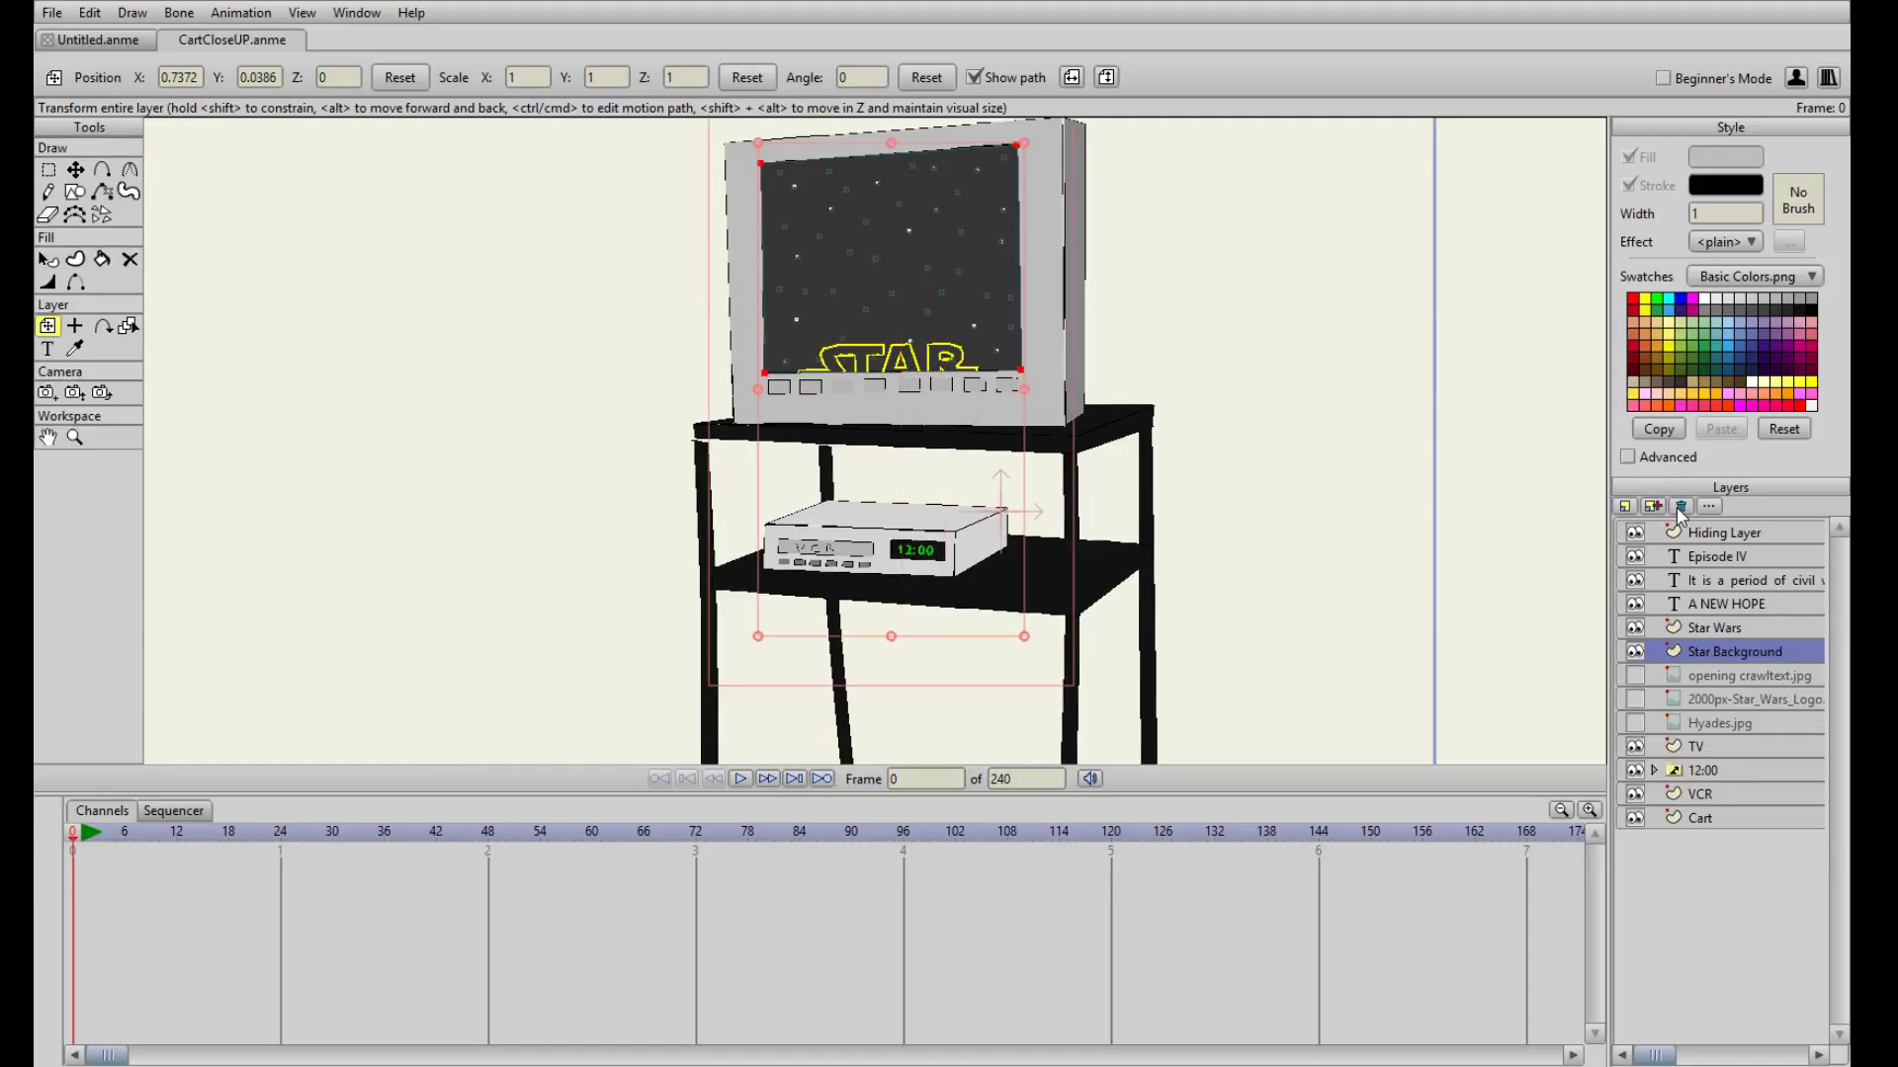
# - Key the Star Wars logo's current position at frame 24, then raise it to the top of the TV screen at frame 48
pyautogui.click(1745, 630)
pyautogui.moveTo(1183, 273); pyautogui.dragTo(1070, 345)
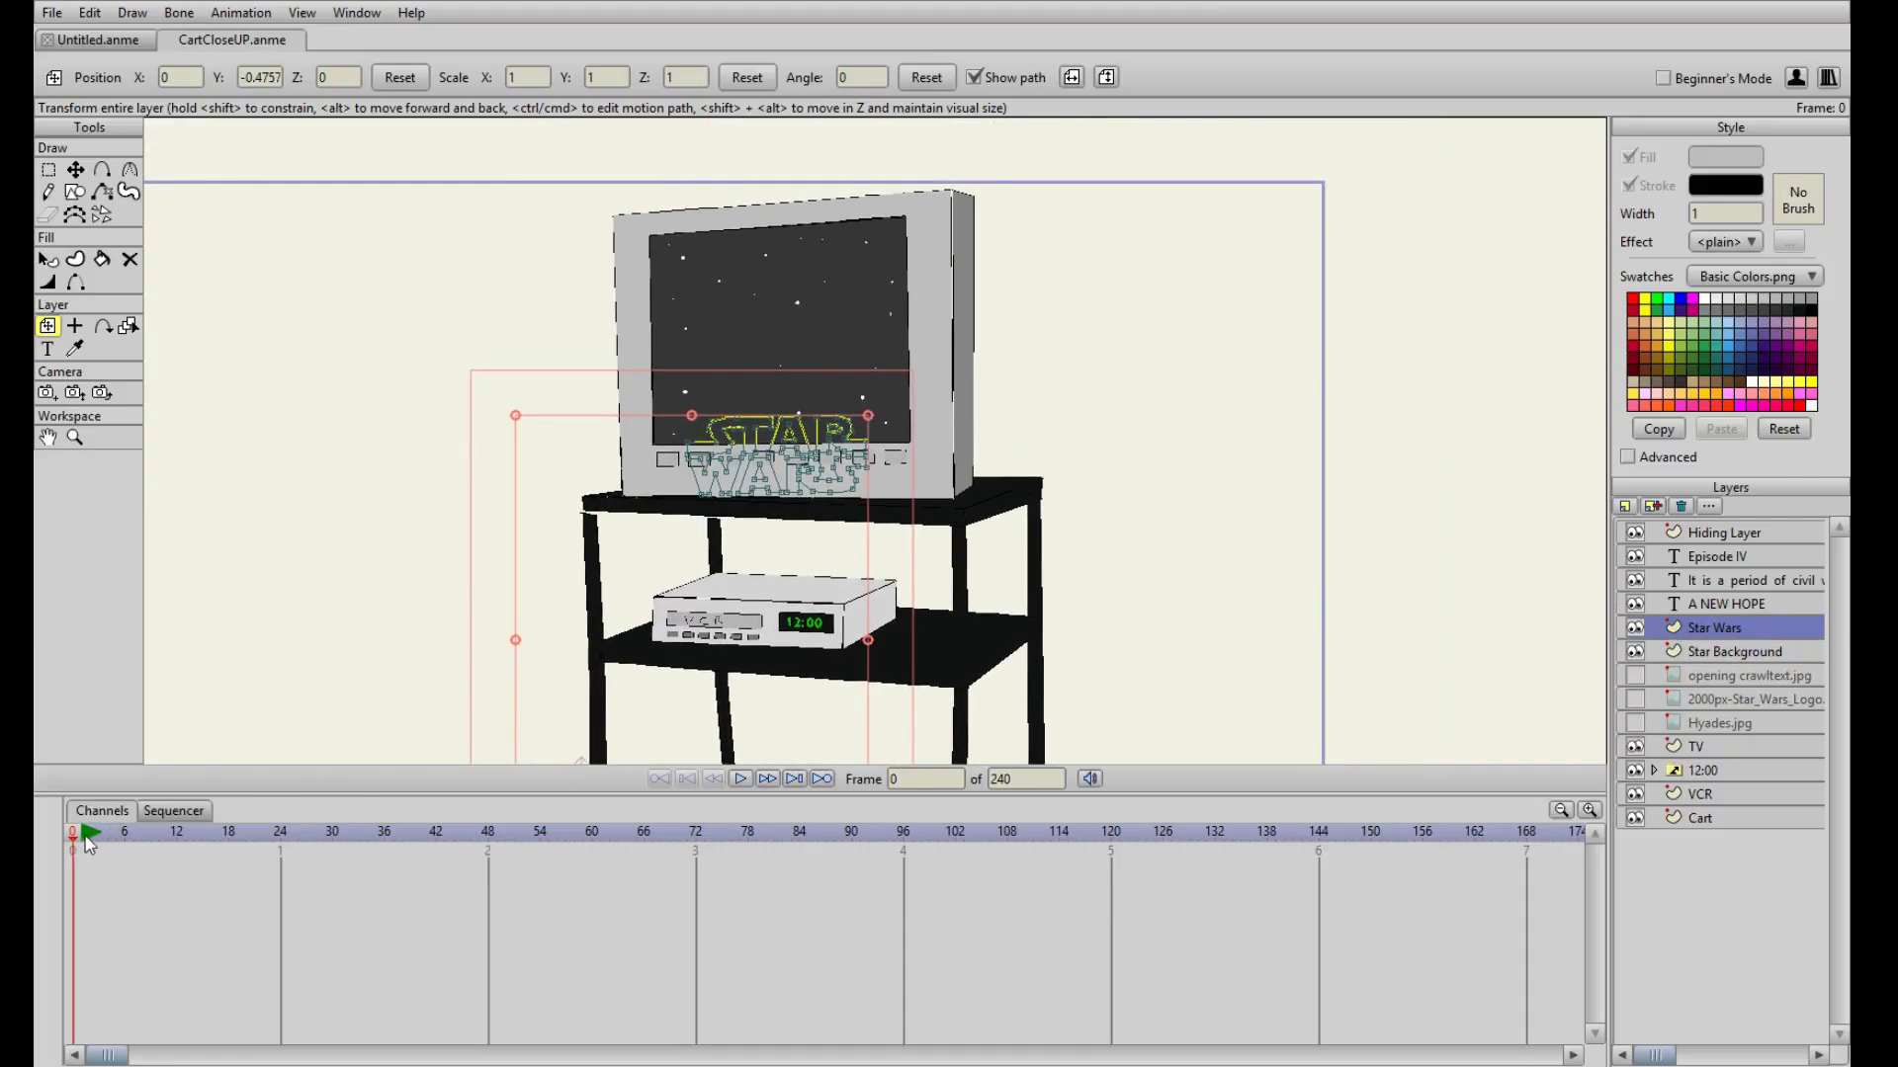
pyautogui.moveTo(79, 845)
pyautogui.mouseDown()
pyautogui.moveTo(845, 879)
pyautogui.moveTo(110, 862)
pyautogui.moveTo(502, 857)
pyautogui.moveTo(282, 857)
pyautogui.mouseUp()
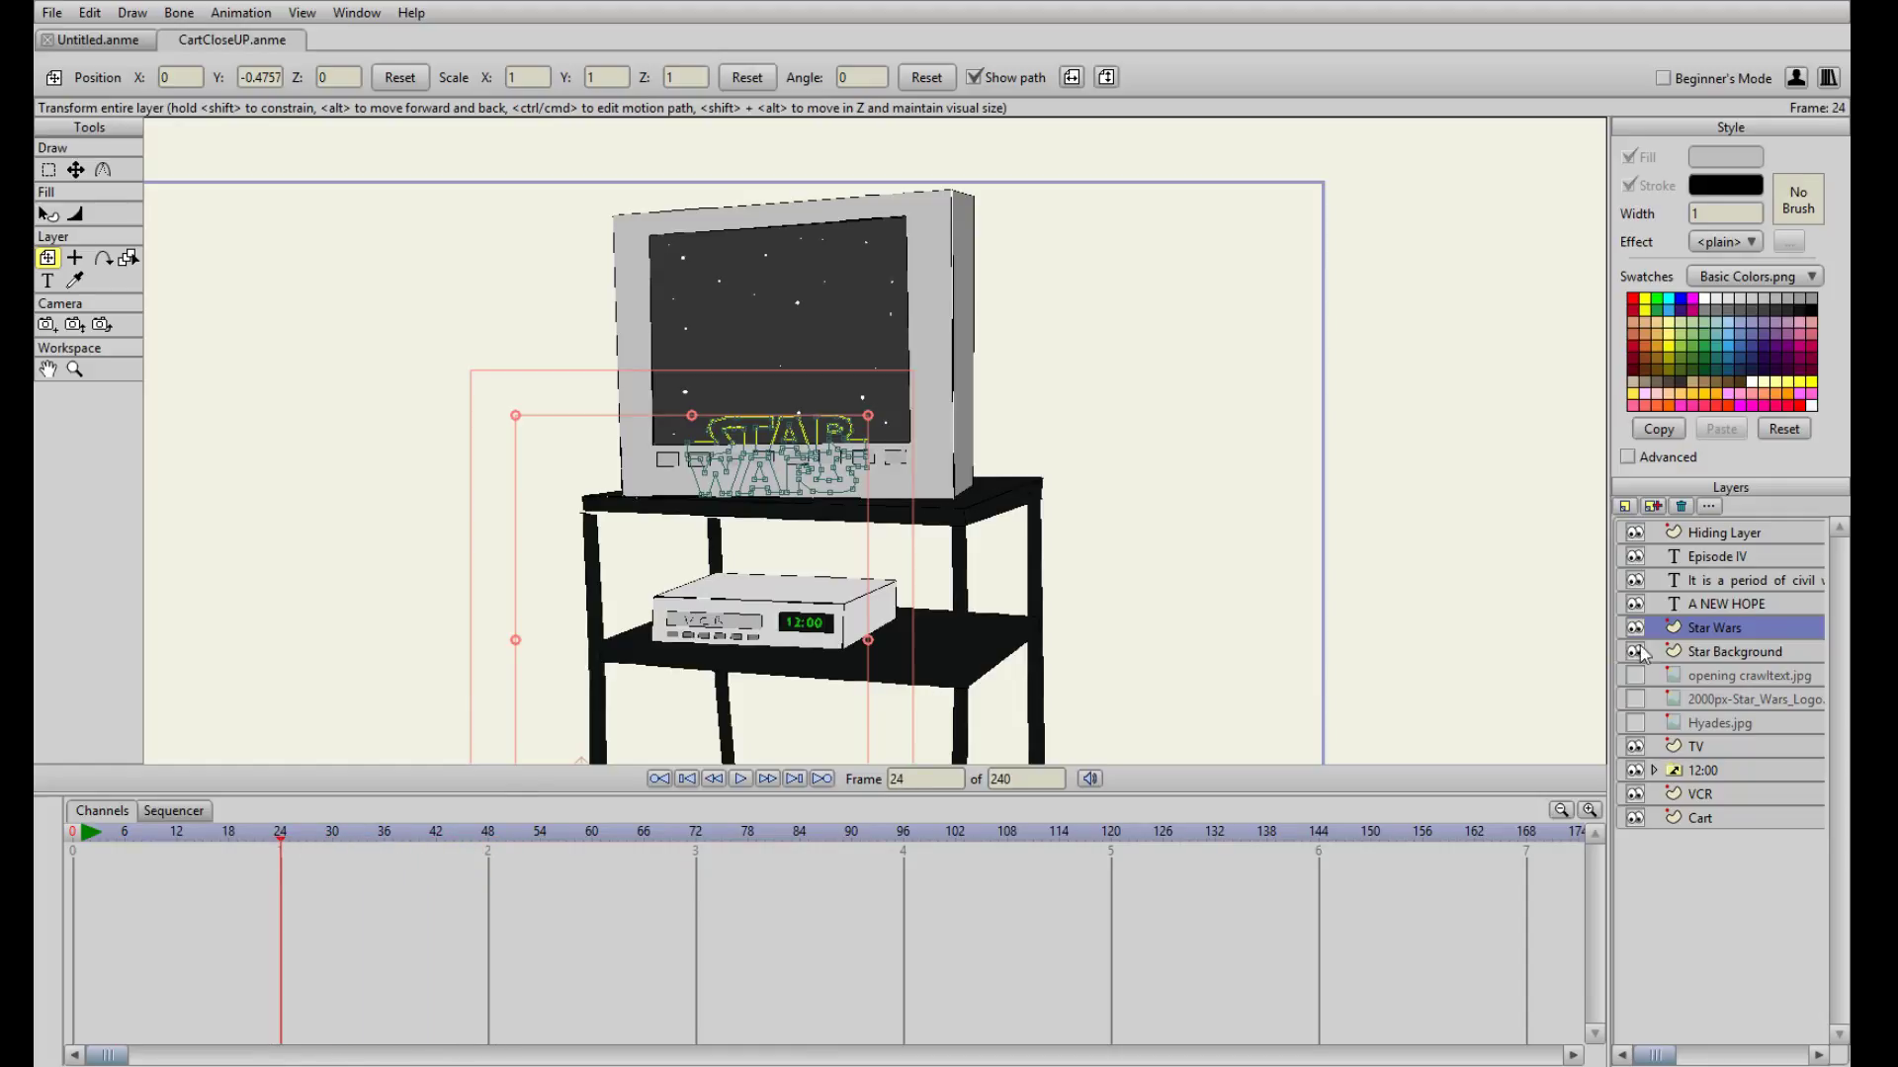
pyautogui.click(782, 427)
pyautogui.moveTo(282, 846); pyautogui.dragTo(488, 848)
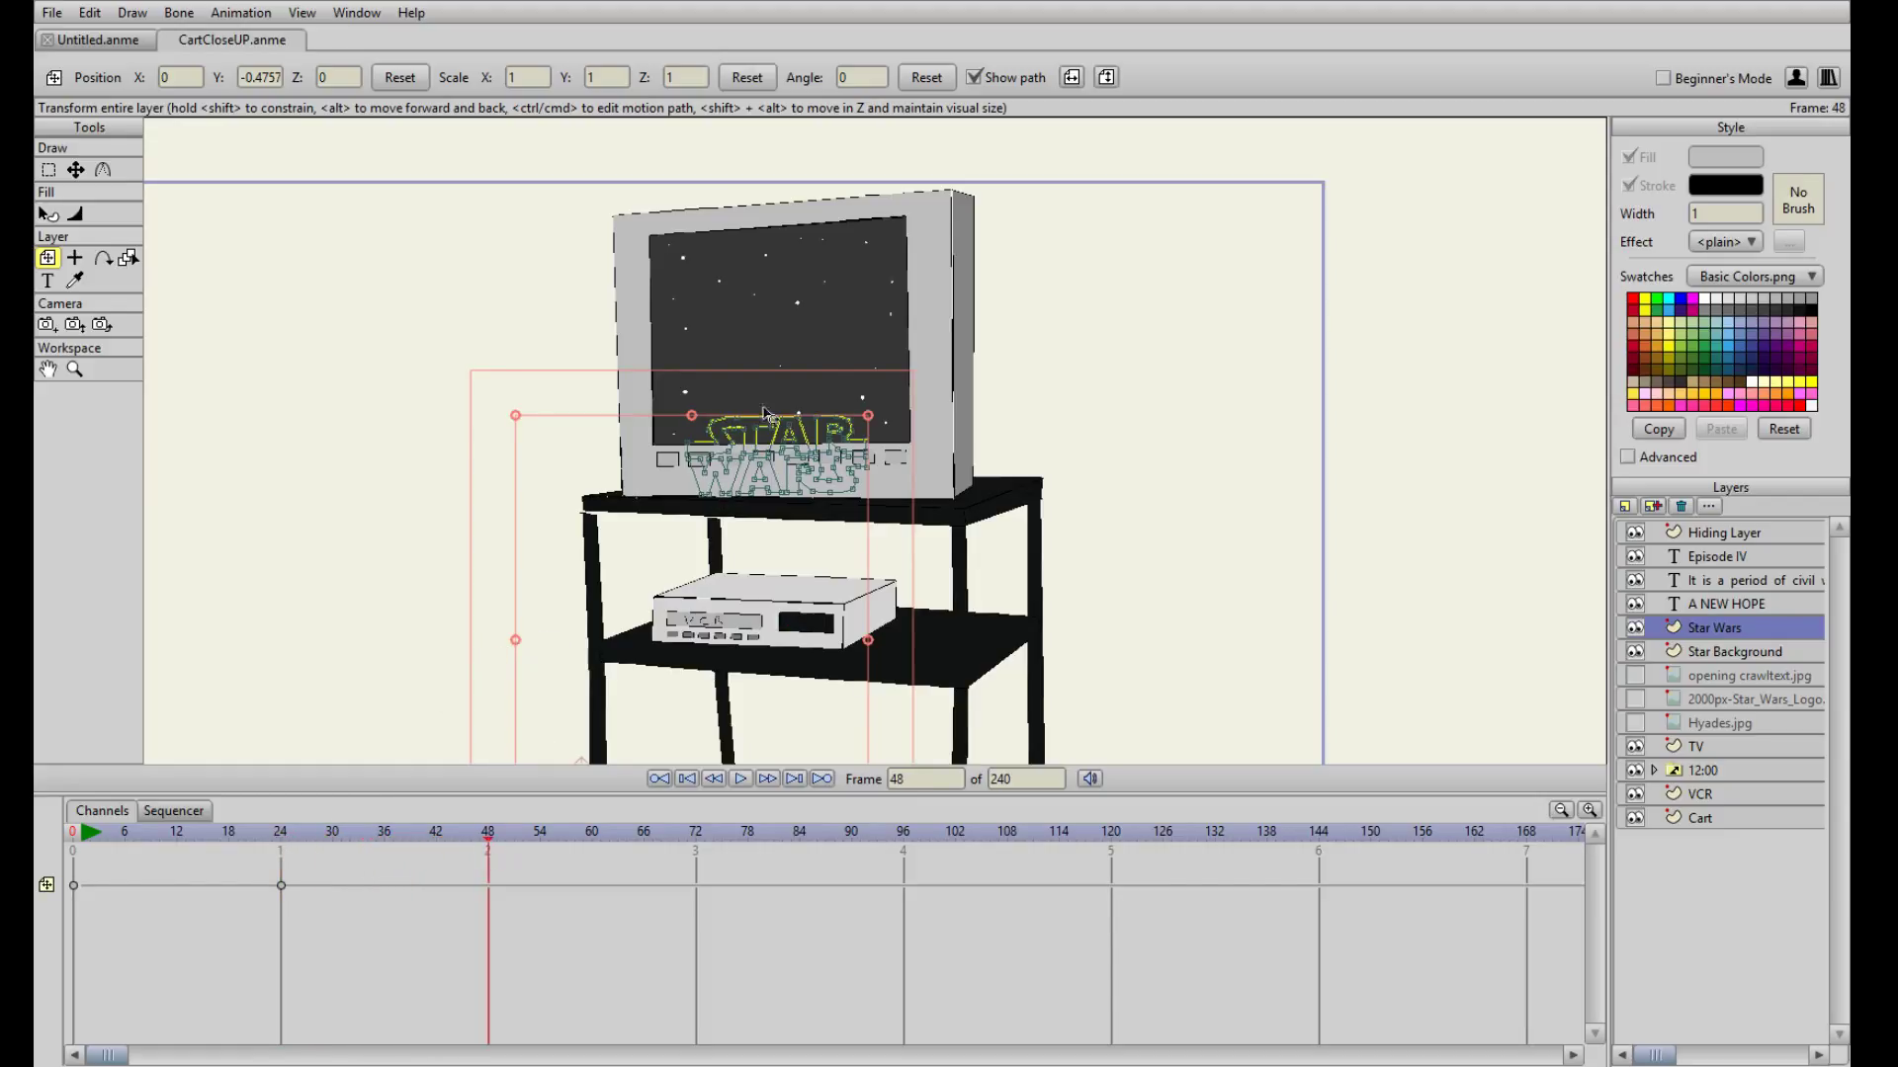
pyautogui.moveTo(783, 435); pyautogui.dragTo(784, 255)
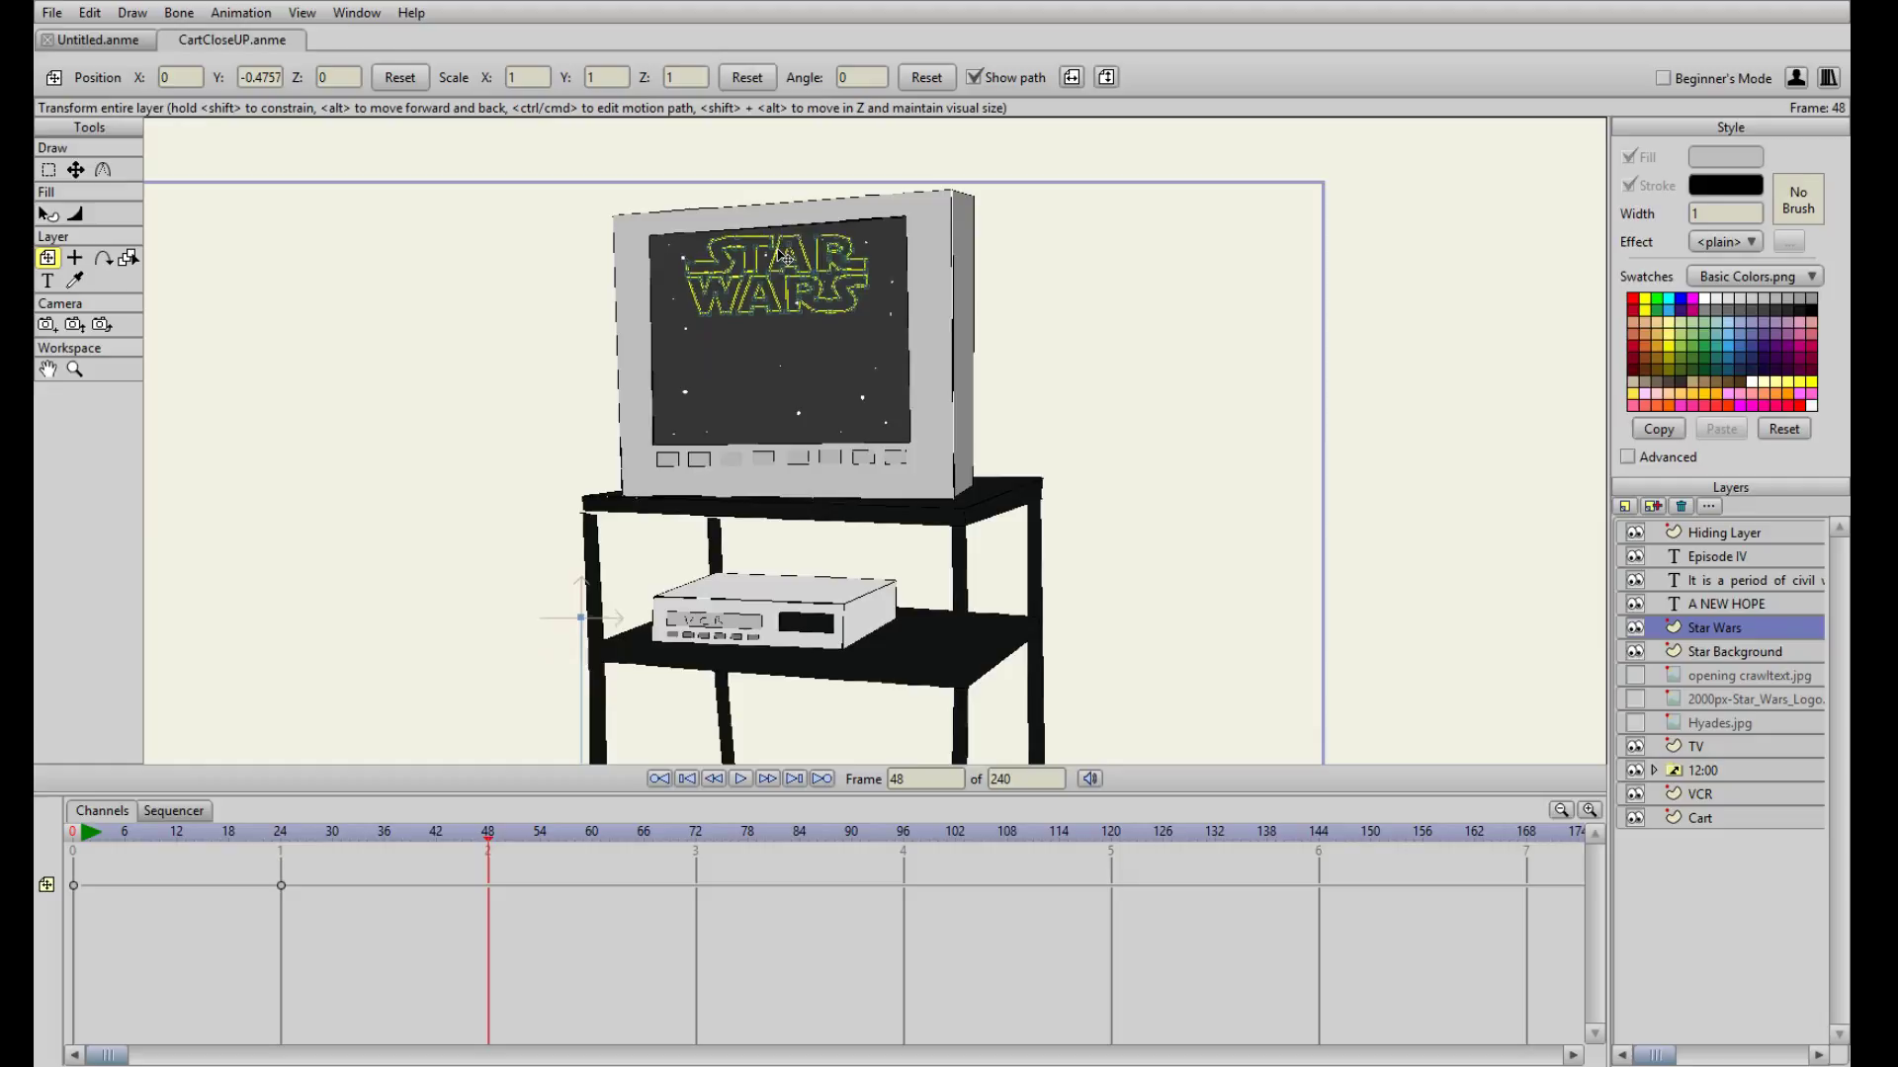
# - Retime the logo's final position keyframe from frame 48 to frame 72 and scrub through the slower rise
pyautogui.moveTo(455, 838); pyautogui.dragTo(284, 868)
pyautogui.moveTo(488, 885); pyautogui.dragTo(708, 895)
pyautogui.moveTo(286, 847); pyautogui.dragTo(491, 899)
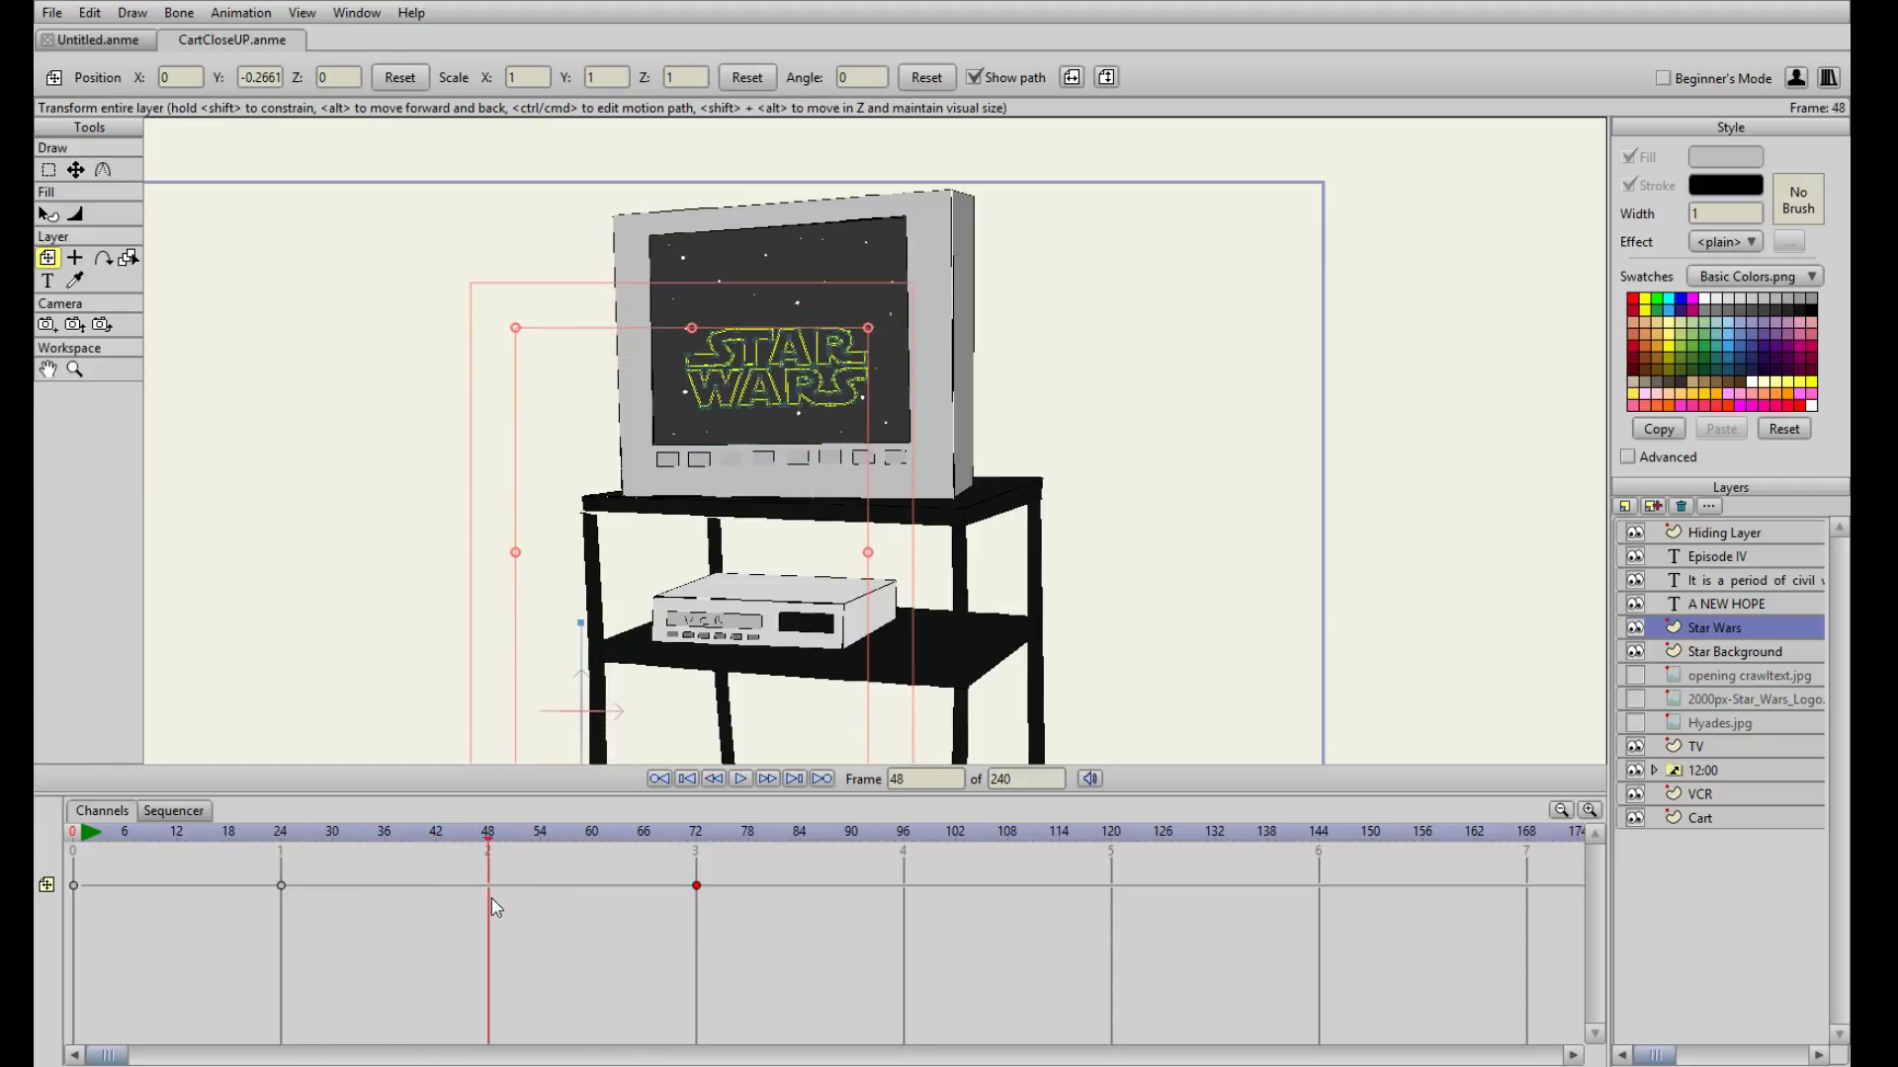
# - Key the Episode IV text's position at frame 44 and raise it to Y 0.6181, just below the logo, at frame 72
pyautogui.click(1720, 556)
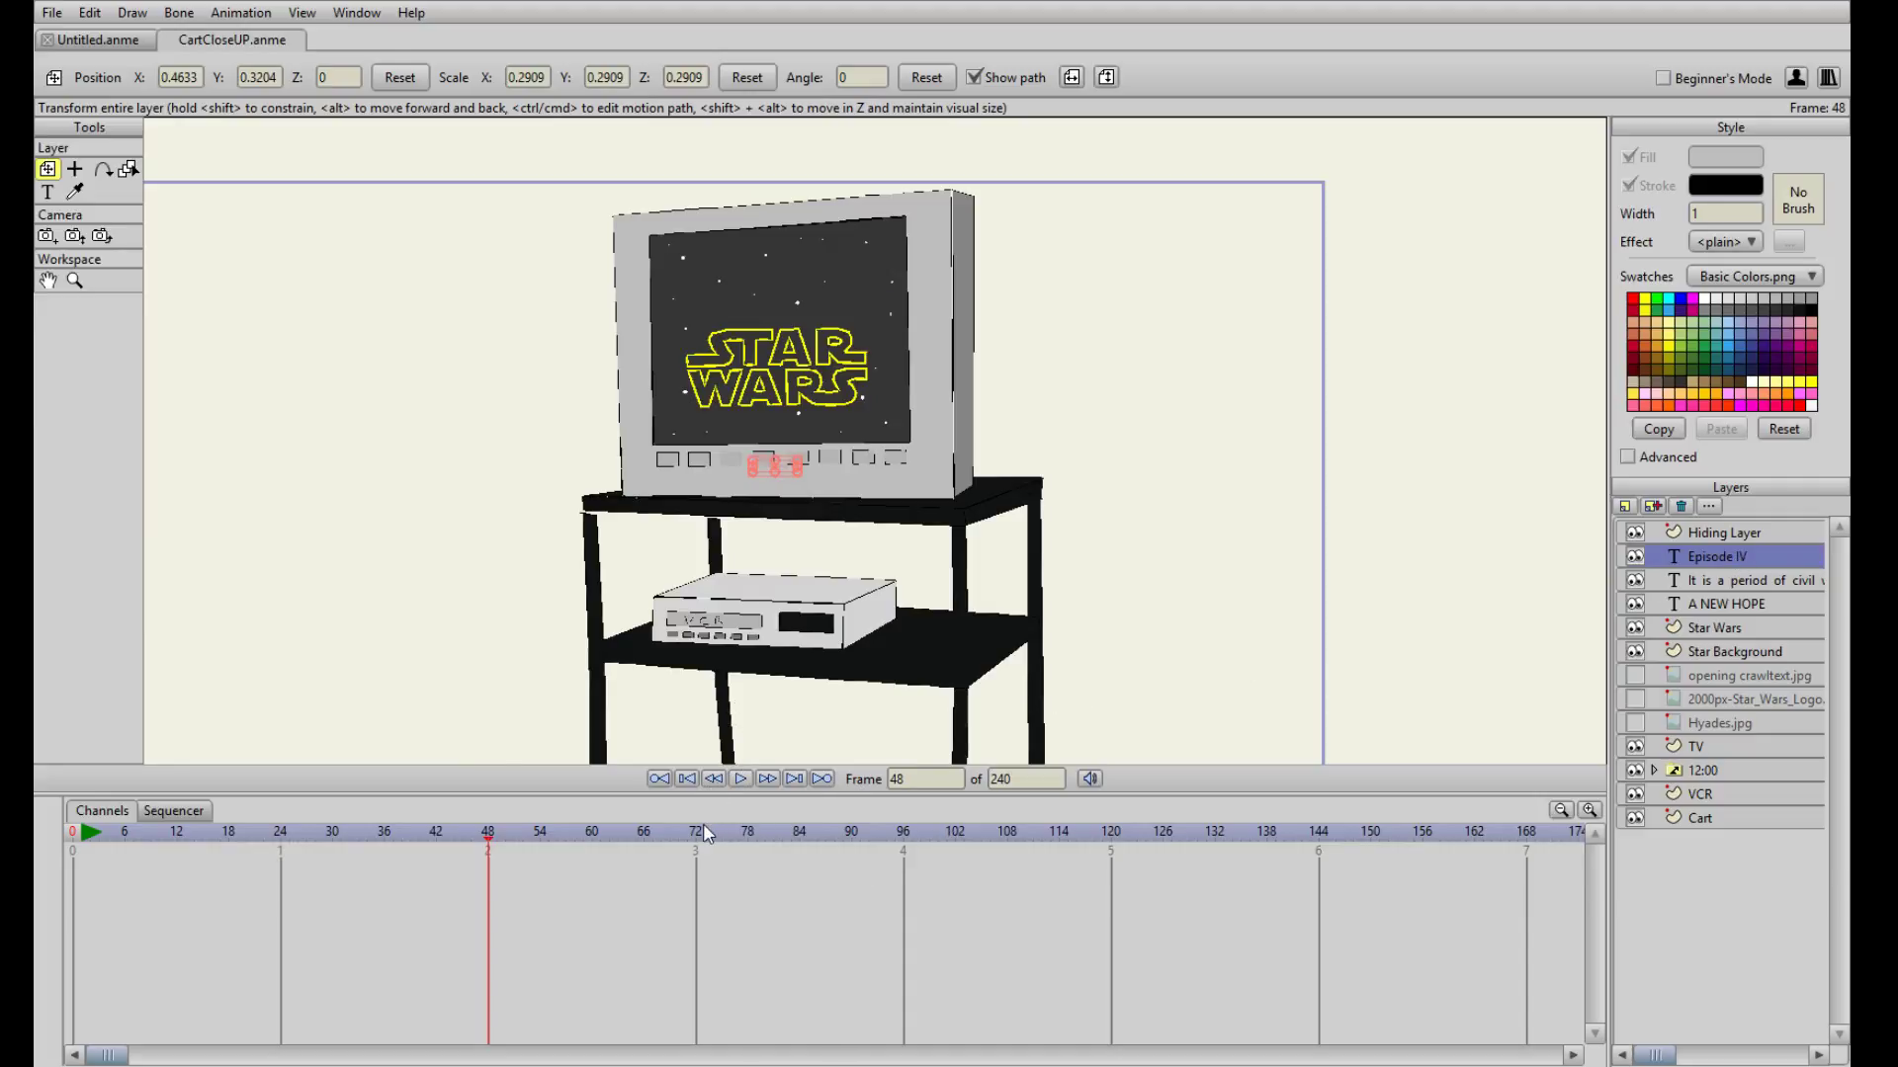
pyautogui.moveTo(488, 842)
pyautogui.mouseDown()
pyautogui.moveTo(395, 845)
pyautogui.moveTo(454, 853)
pyautogui.mouseUp()
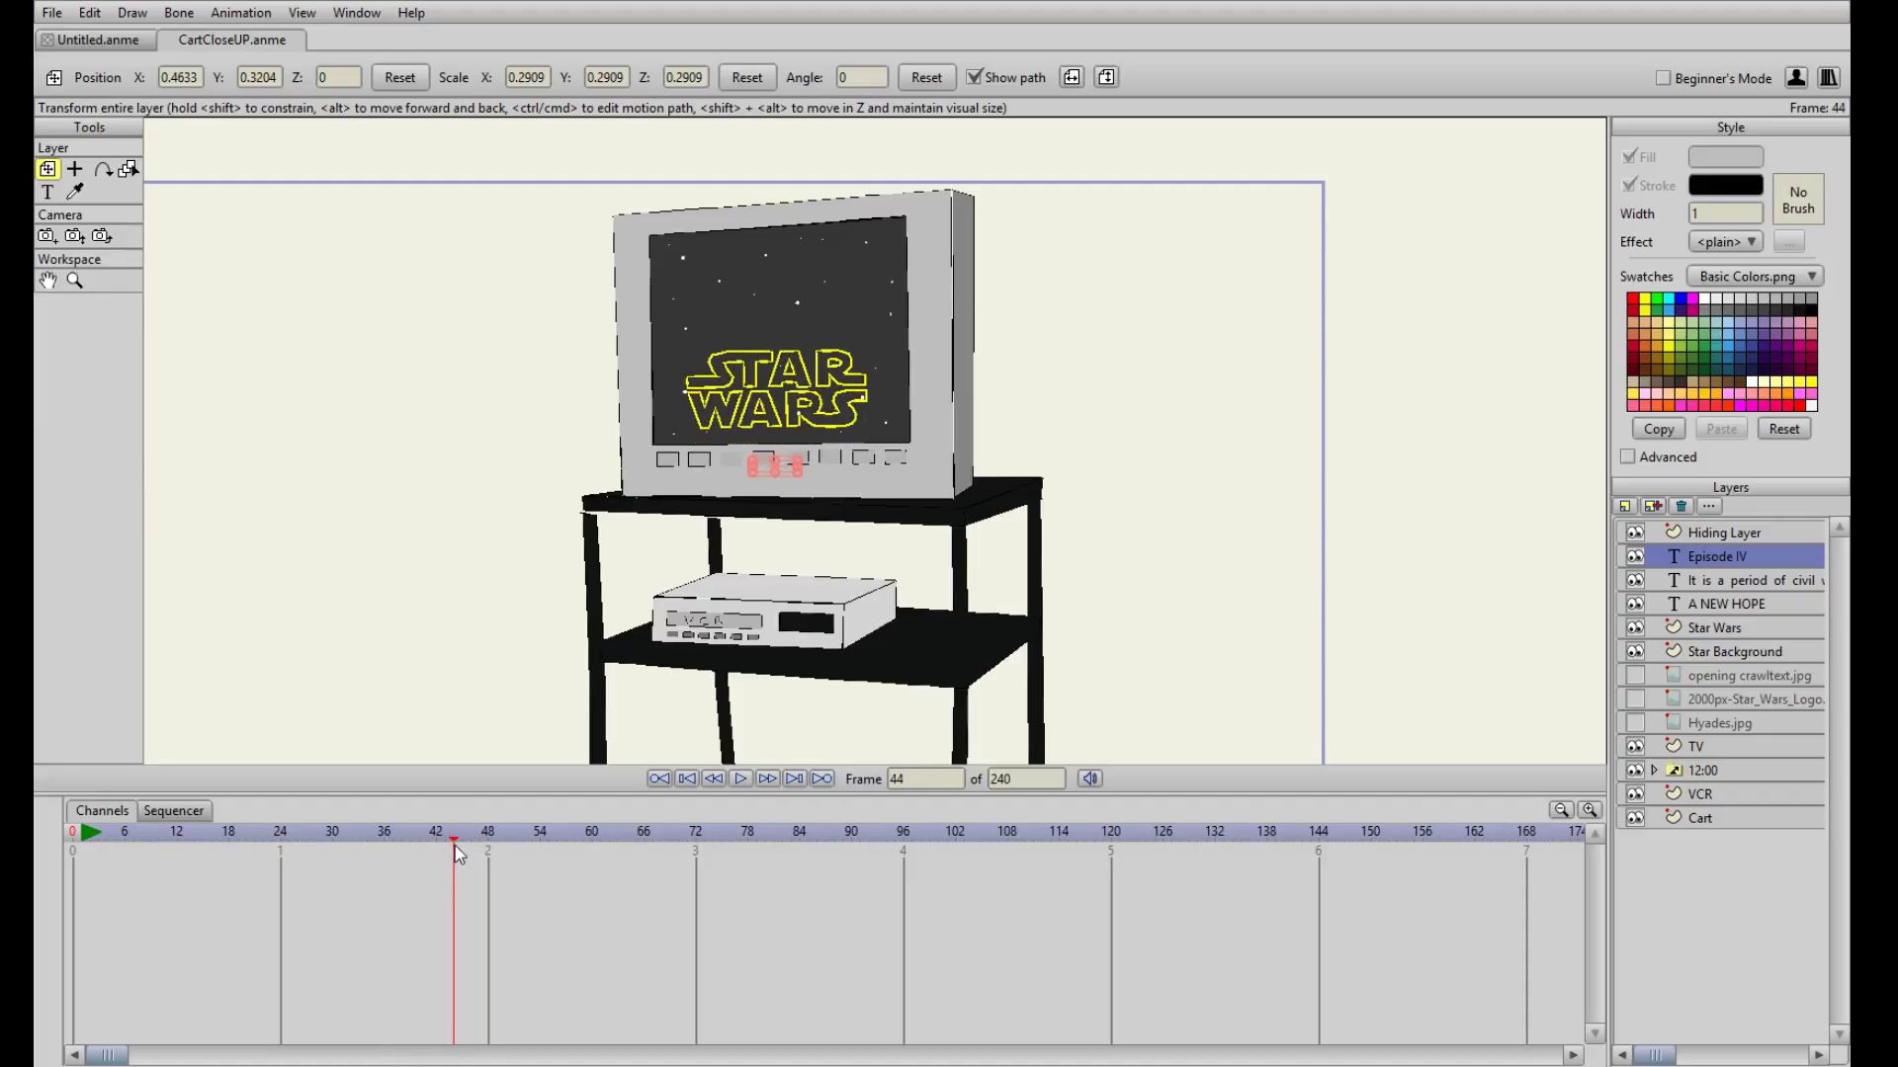
pyautogui.click(794, 477)
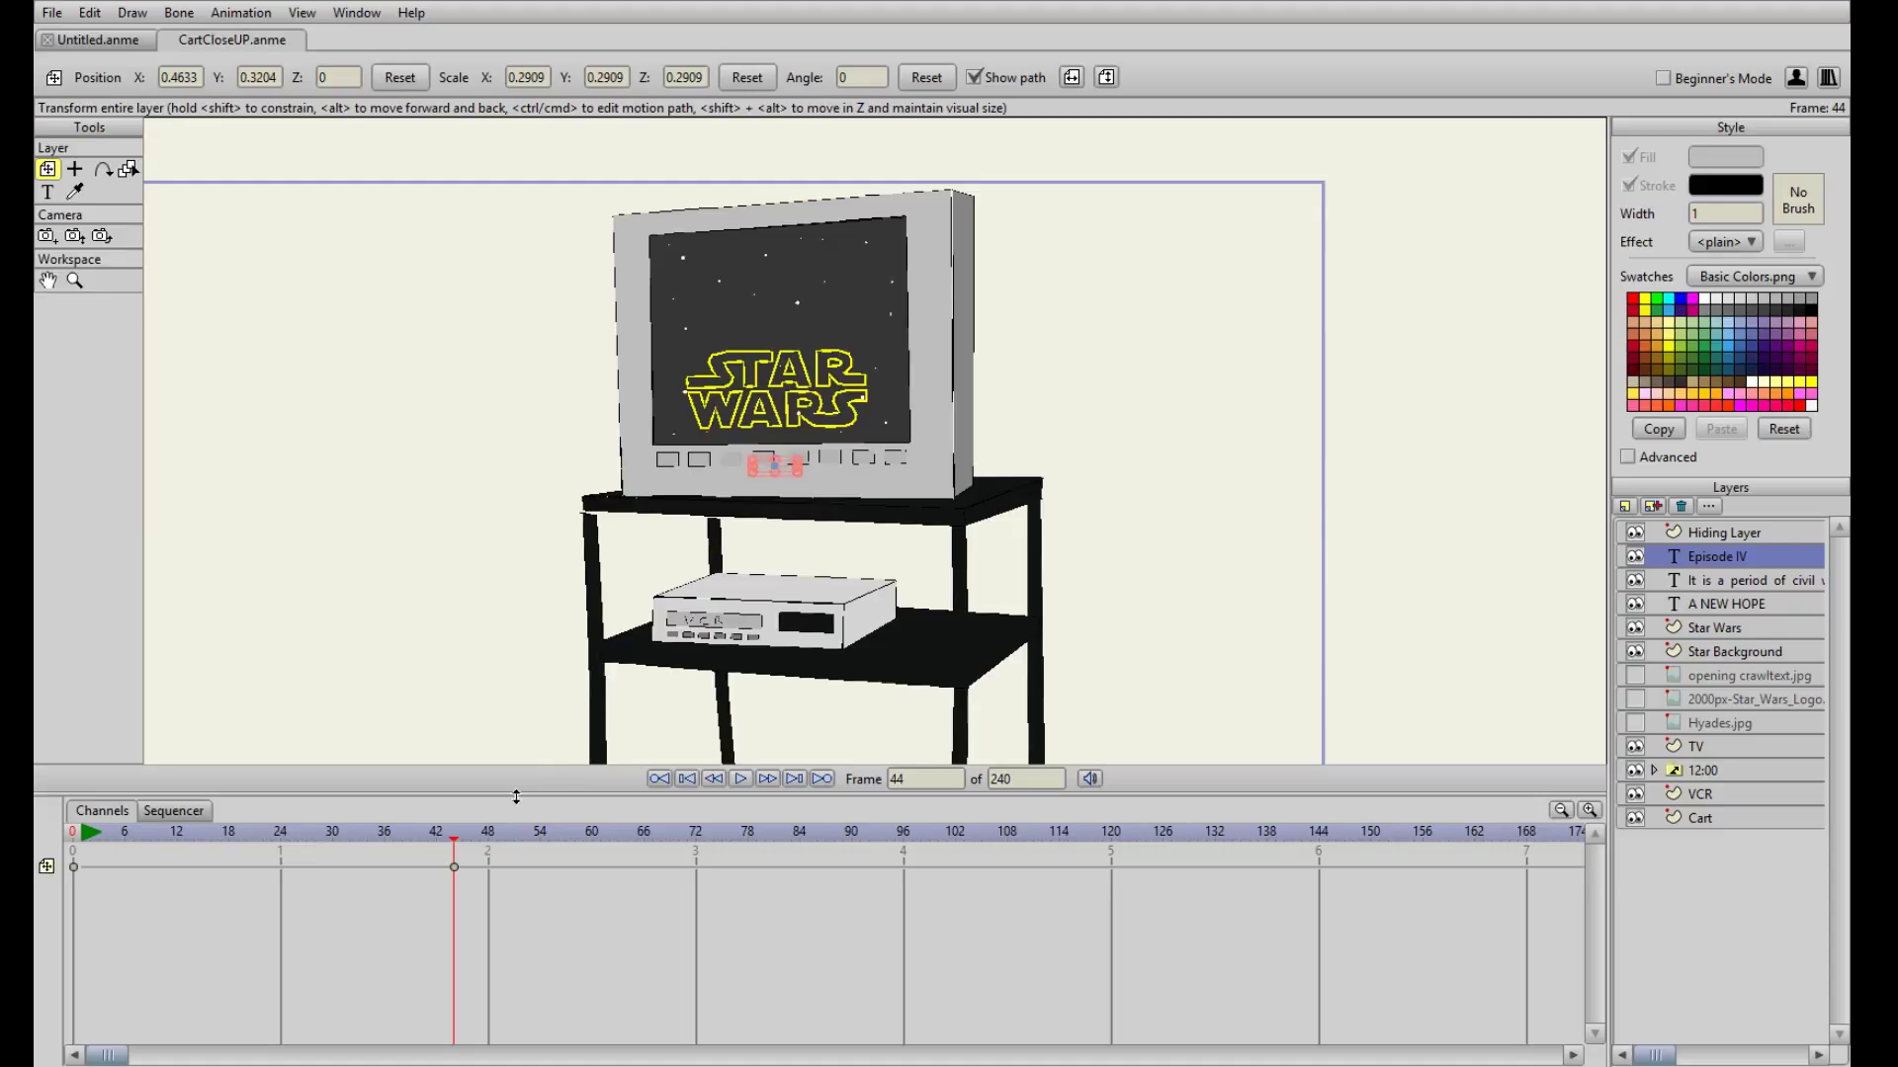
pyautogui.moveTo(451, 845); pyautogui.dragTo(696, 836)
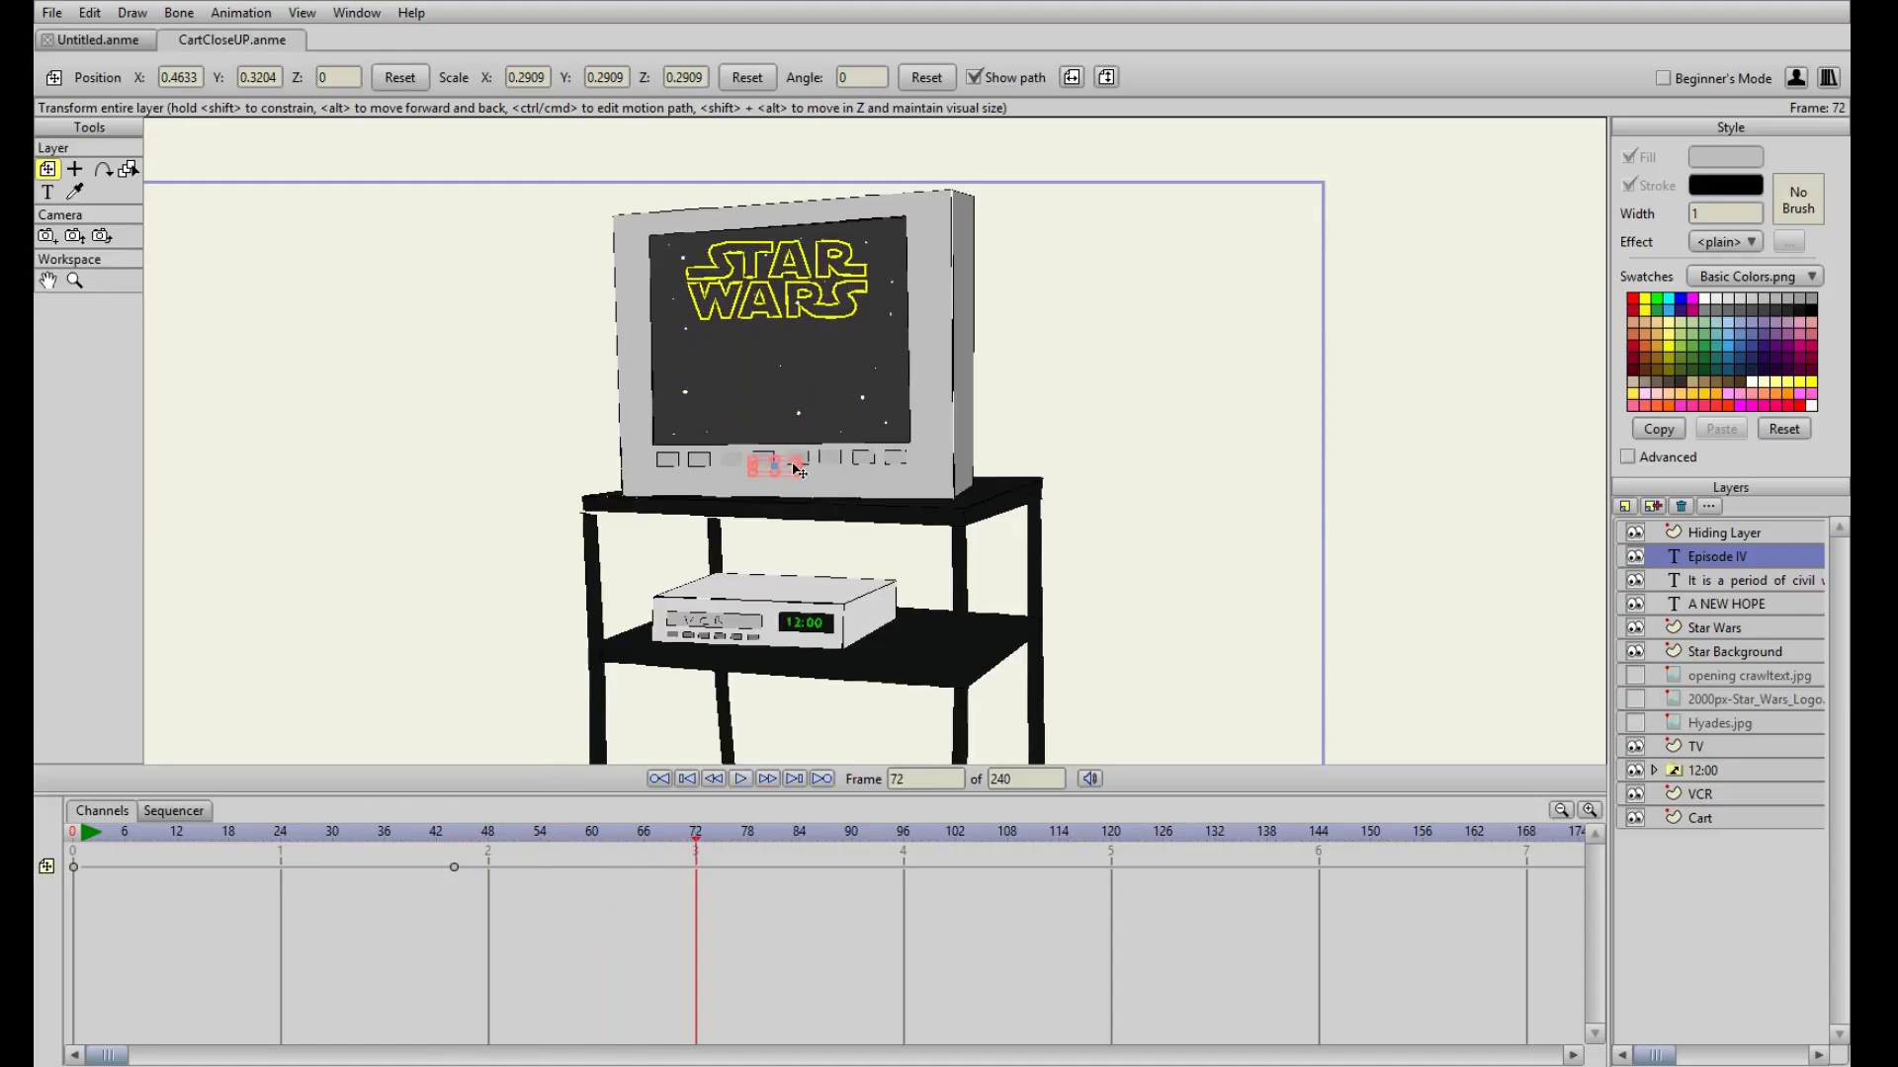
pyautogui.moveTo(791, 468); pyautogui.dragTo(804, 350)
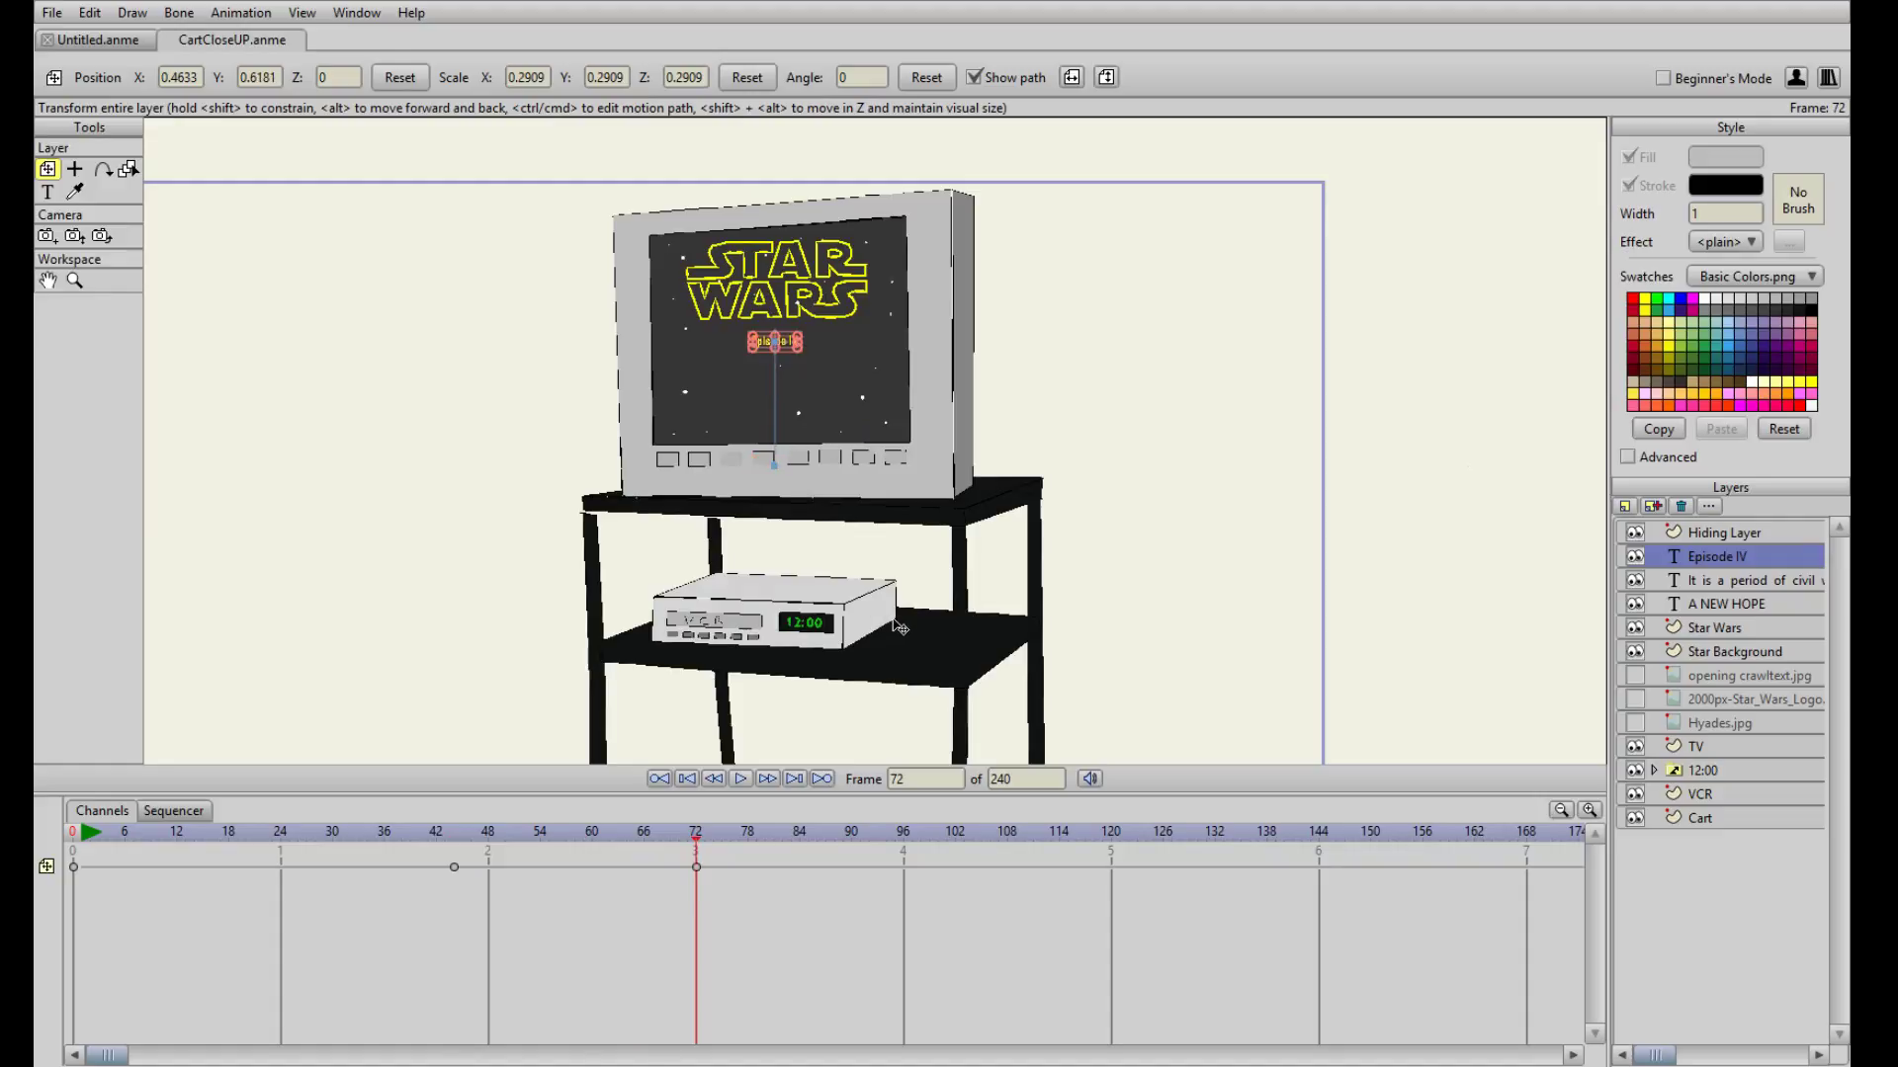
pyautogui.moveTo(707, 838); pyautogui.dragTo(457, 856)
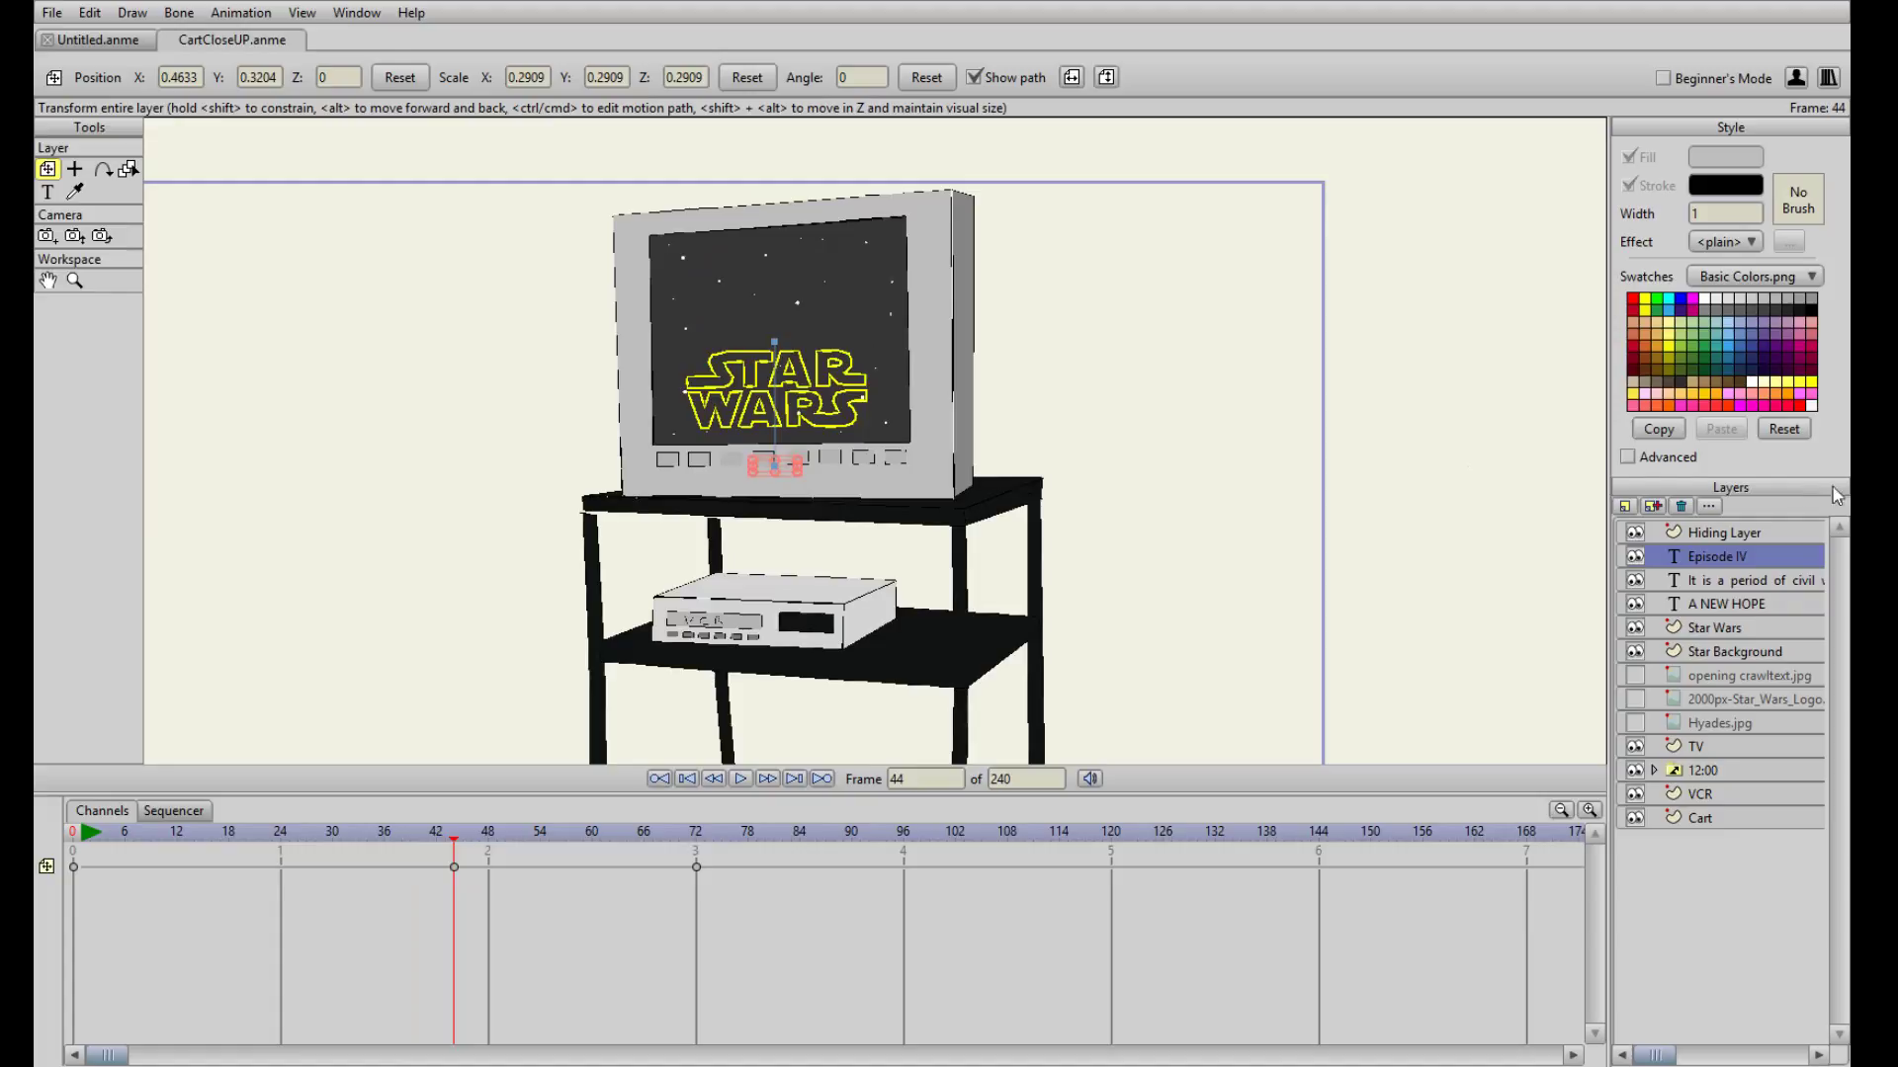
# - Key the A NEW HOPE text's position at frame 52 and raise it to Y 0.5707, below Episode IV, at frame 72
pyautogui.click(1696, 591)
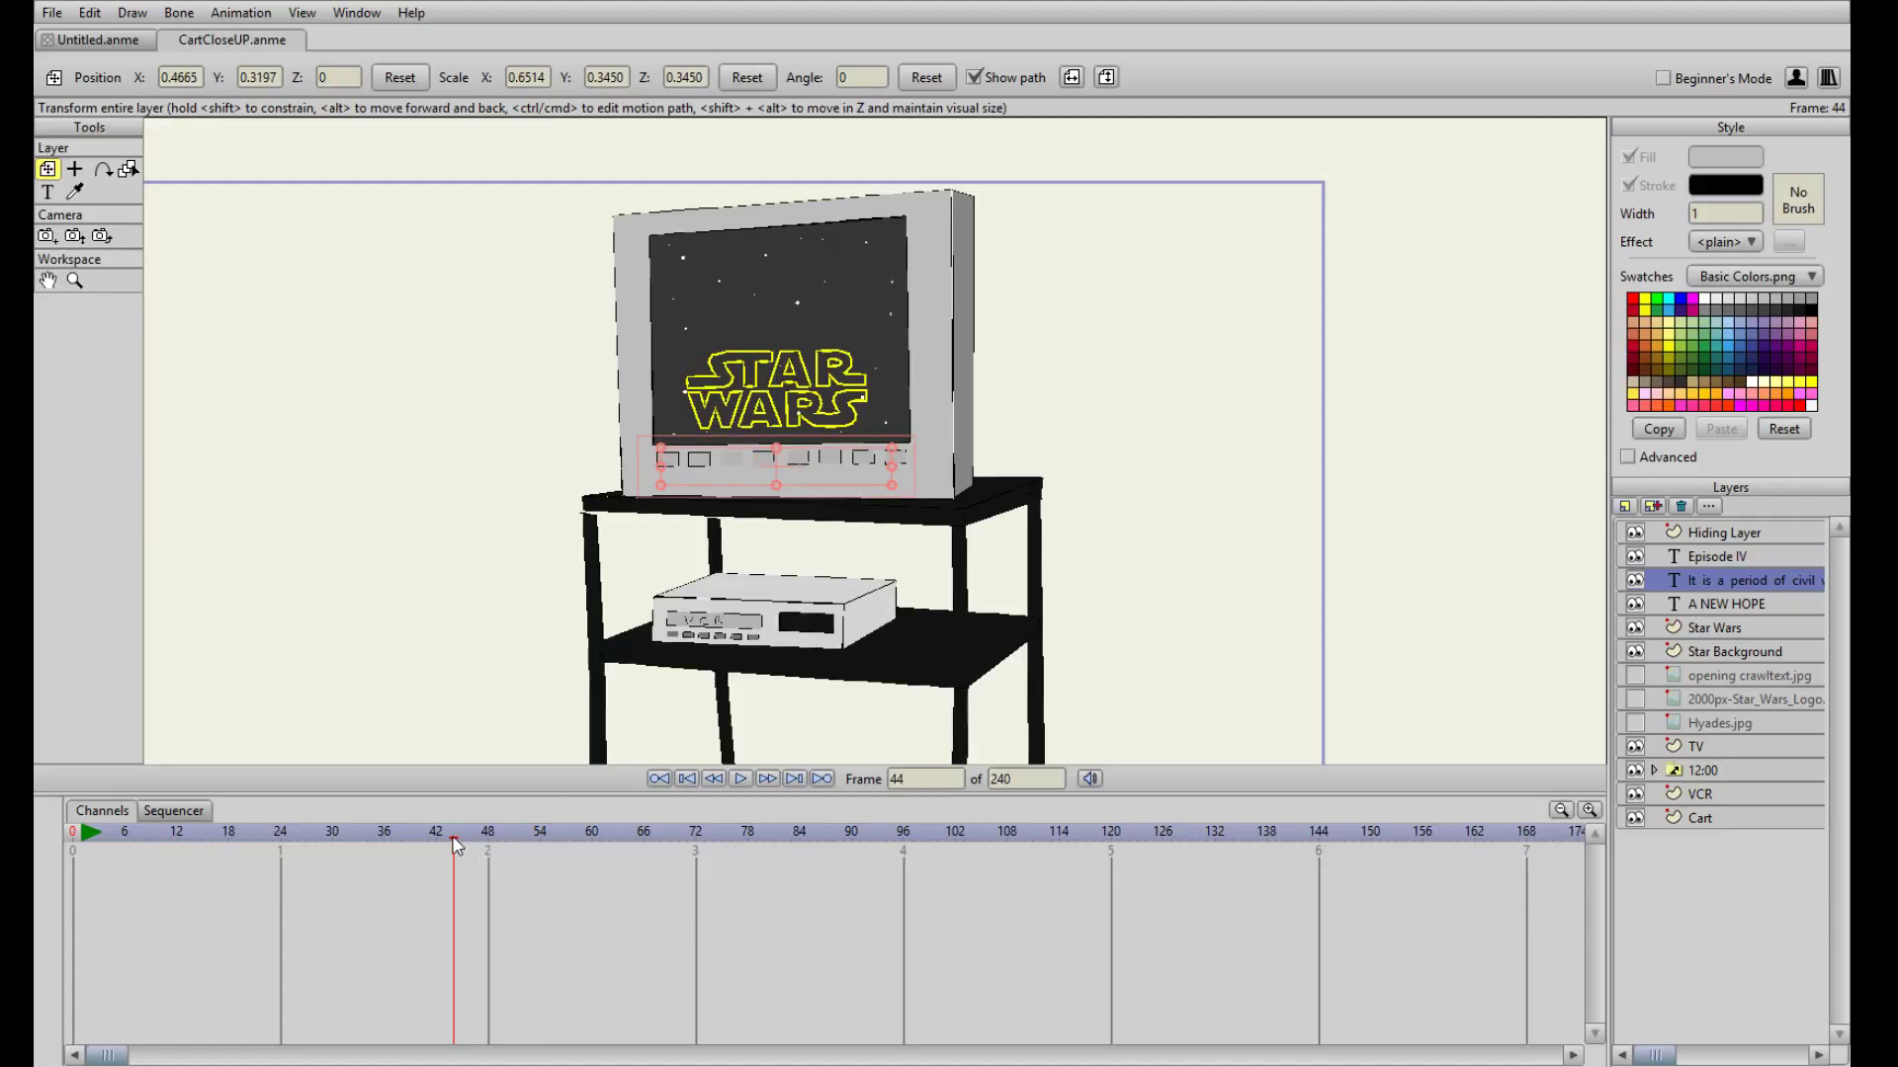
pyautogui.moveTo(455, 846)
pyautogui.mouseDown()
pyautogui.moveTo(566, 840)
pyautogui.moveTo(471, 838)
pyautogui.mouseUp()
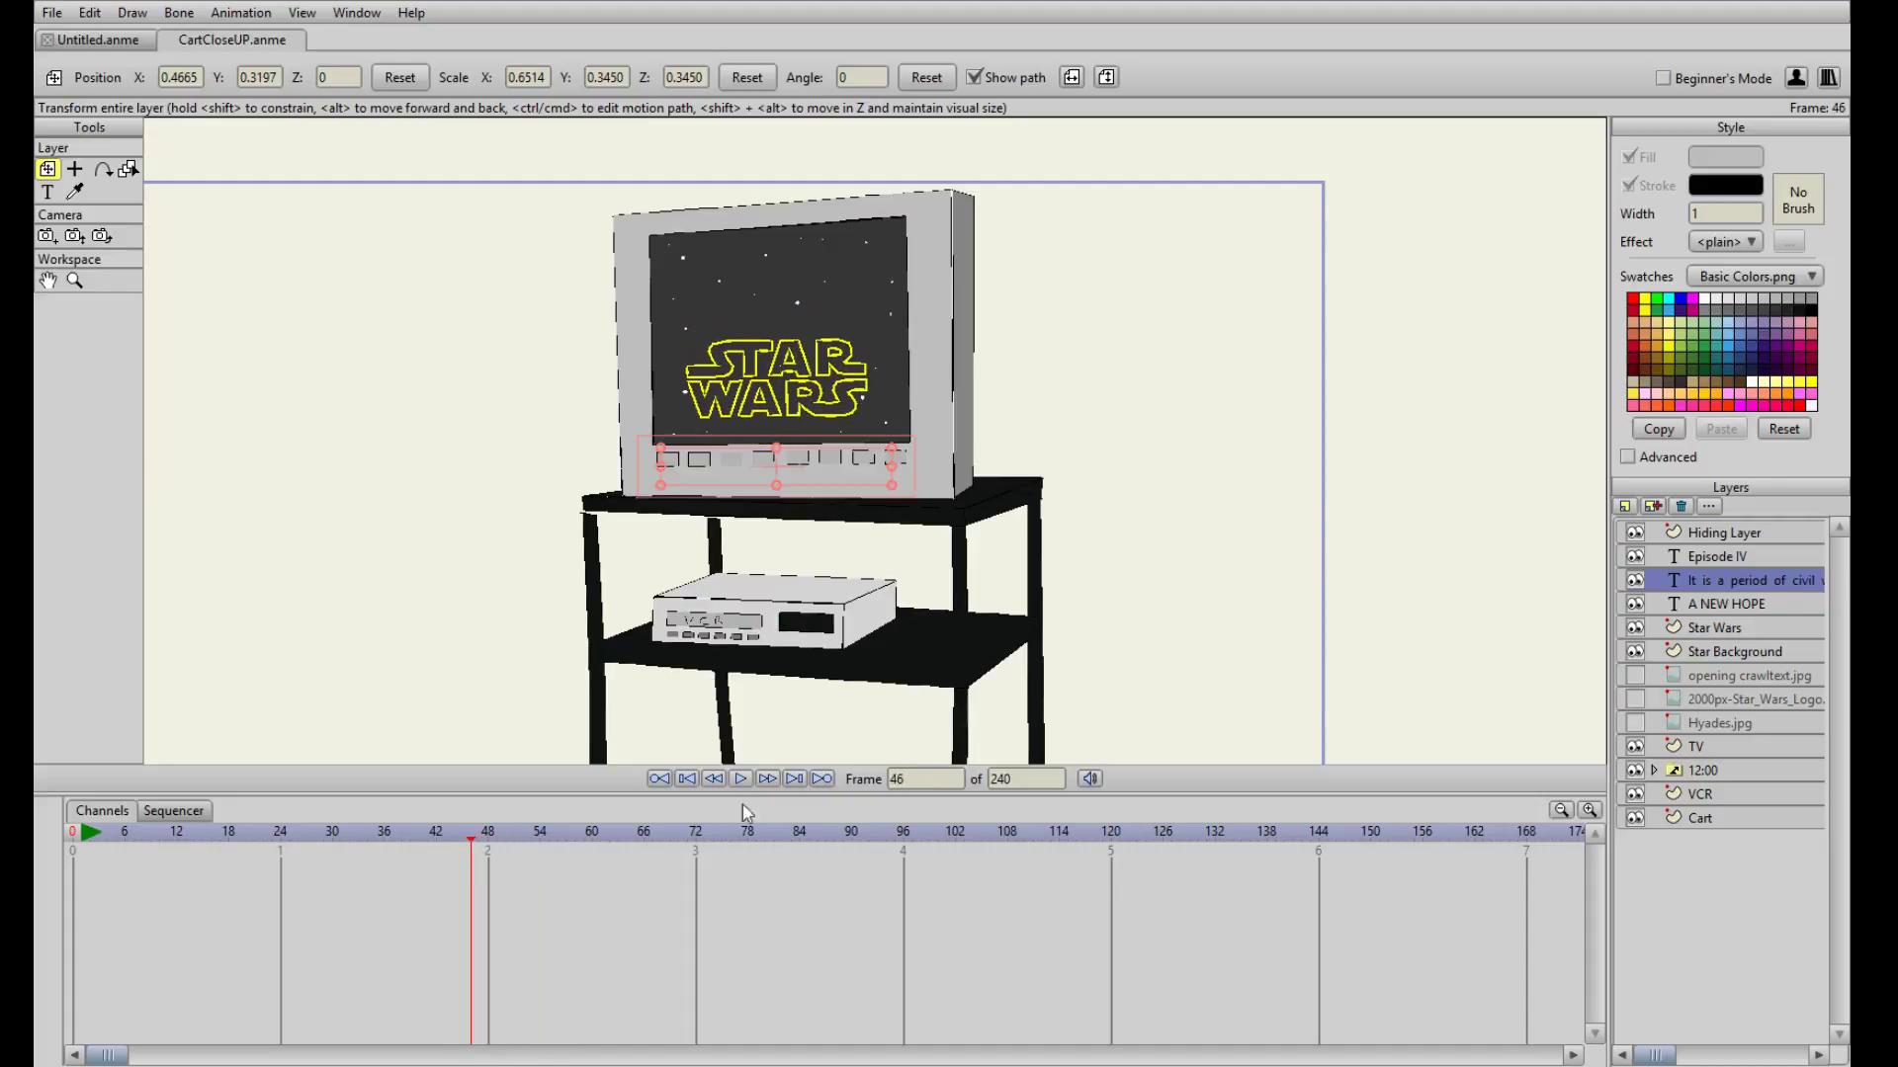
pyautogui.click(1725, 604)
pyautogui.moveTo(471, 842); pyautogui.dragTo(541, 840)
pyautogui.moveTo(568, 842); pyautogui.dragTo(530, 896)
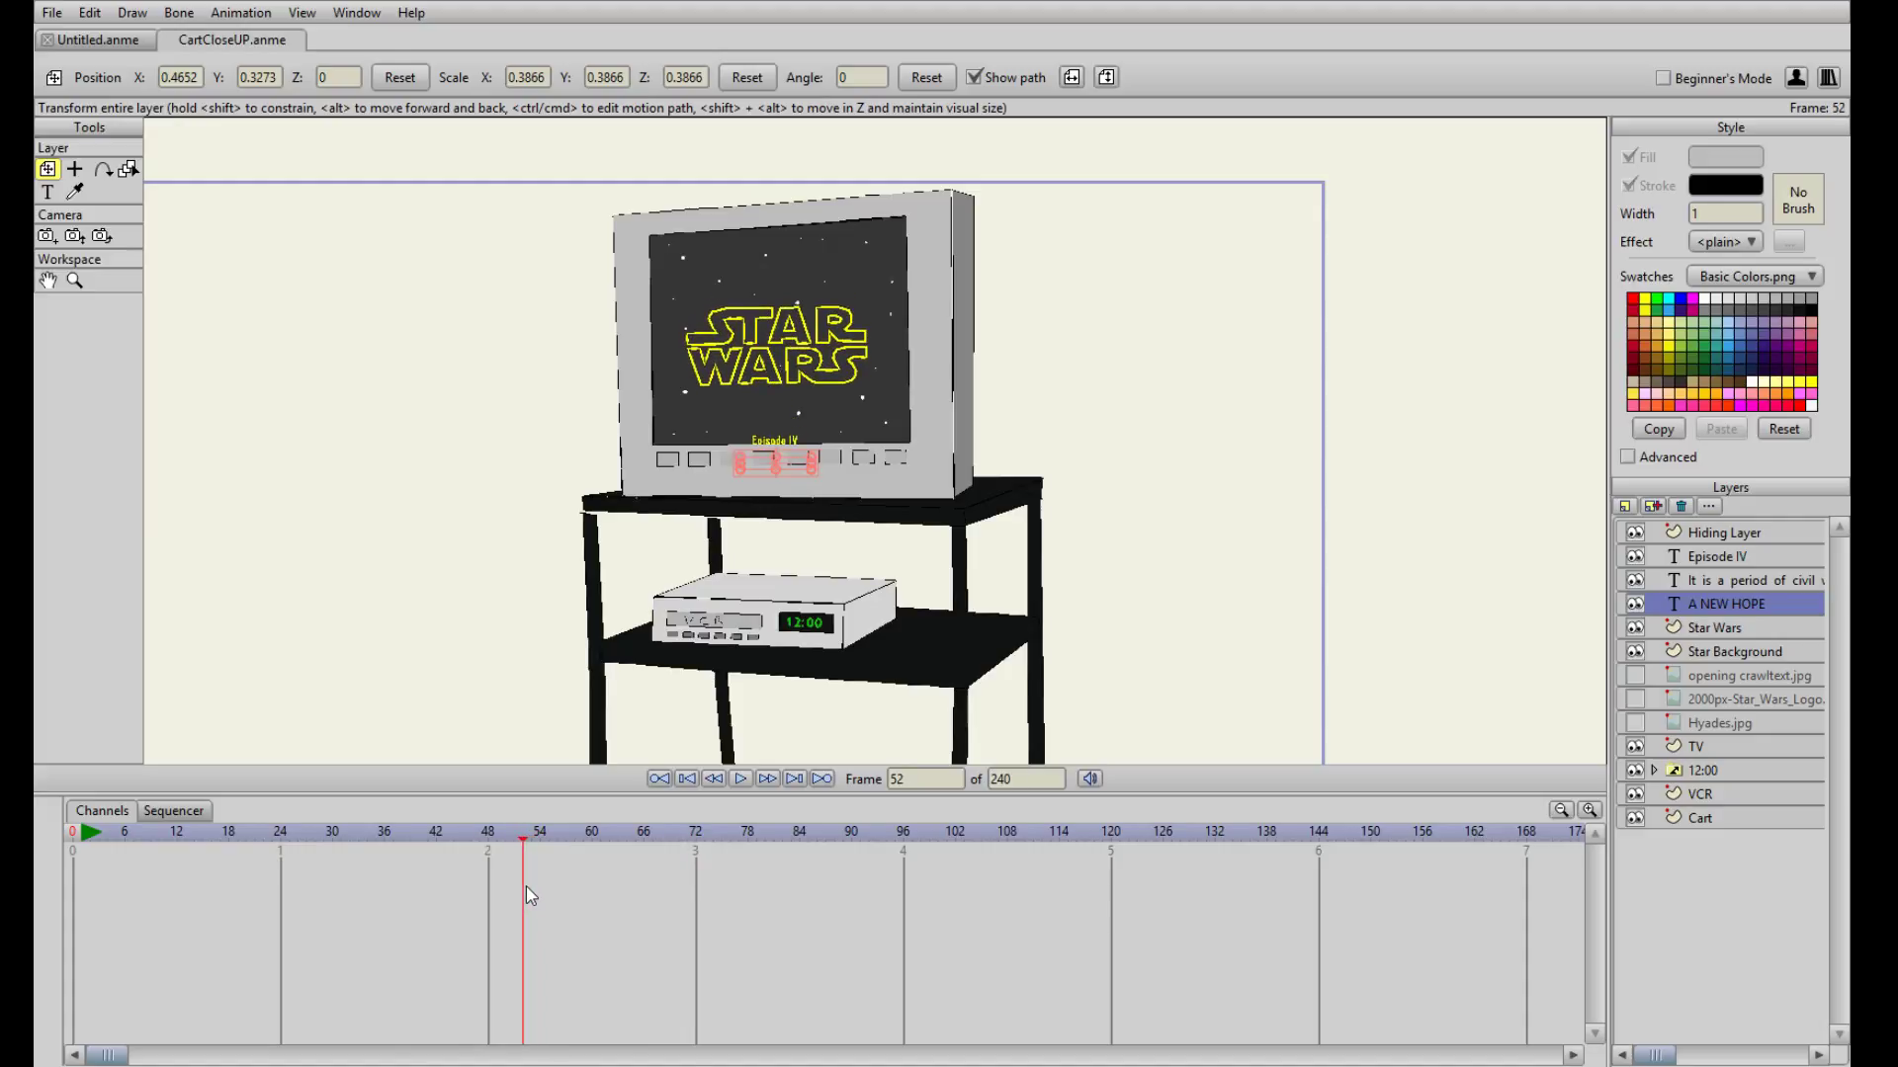
pyautogui.click(766, 470)
pyautogui.moveTo(524, 851); pyautogui.dragTo(697, 847)
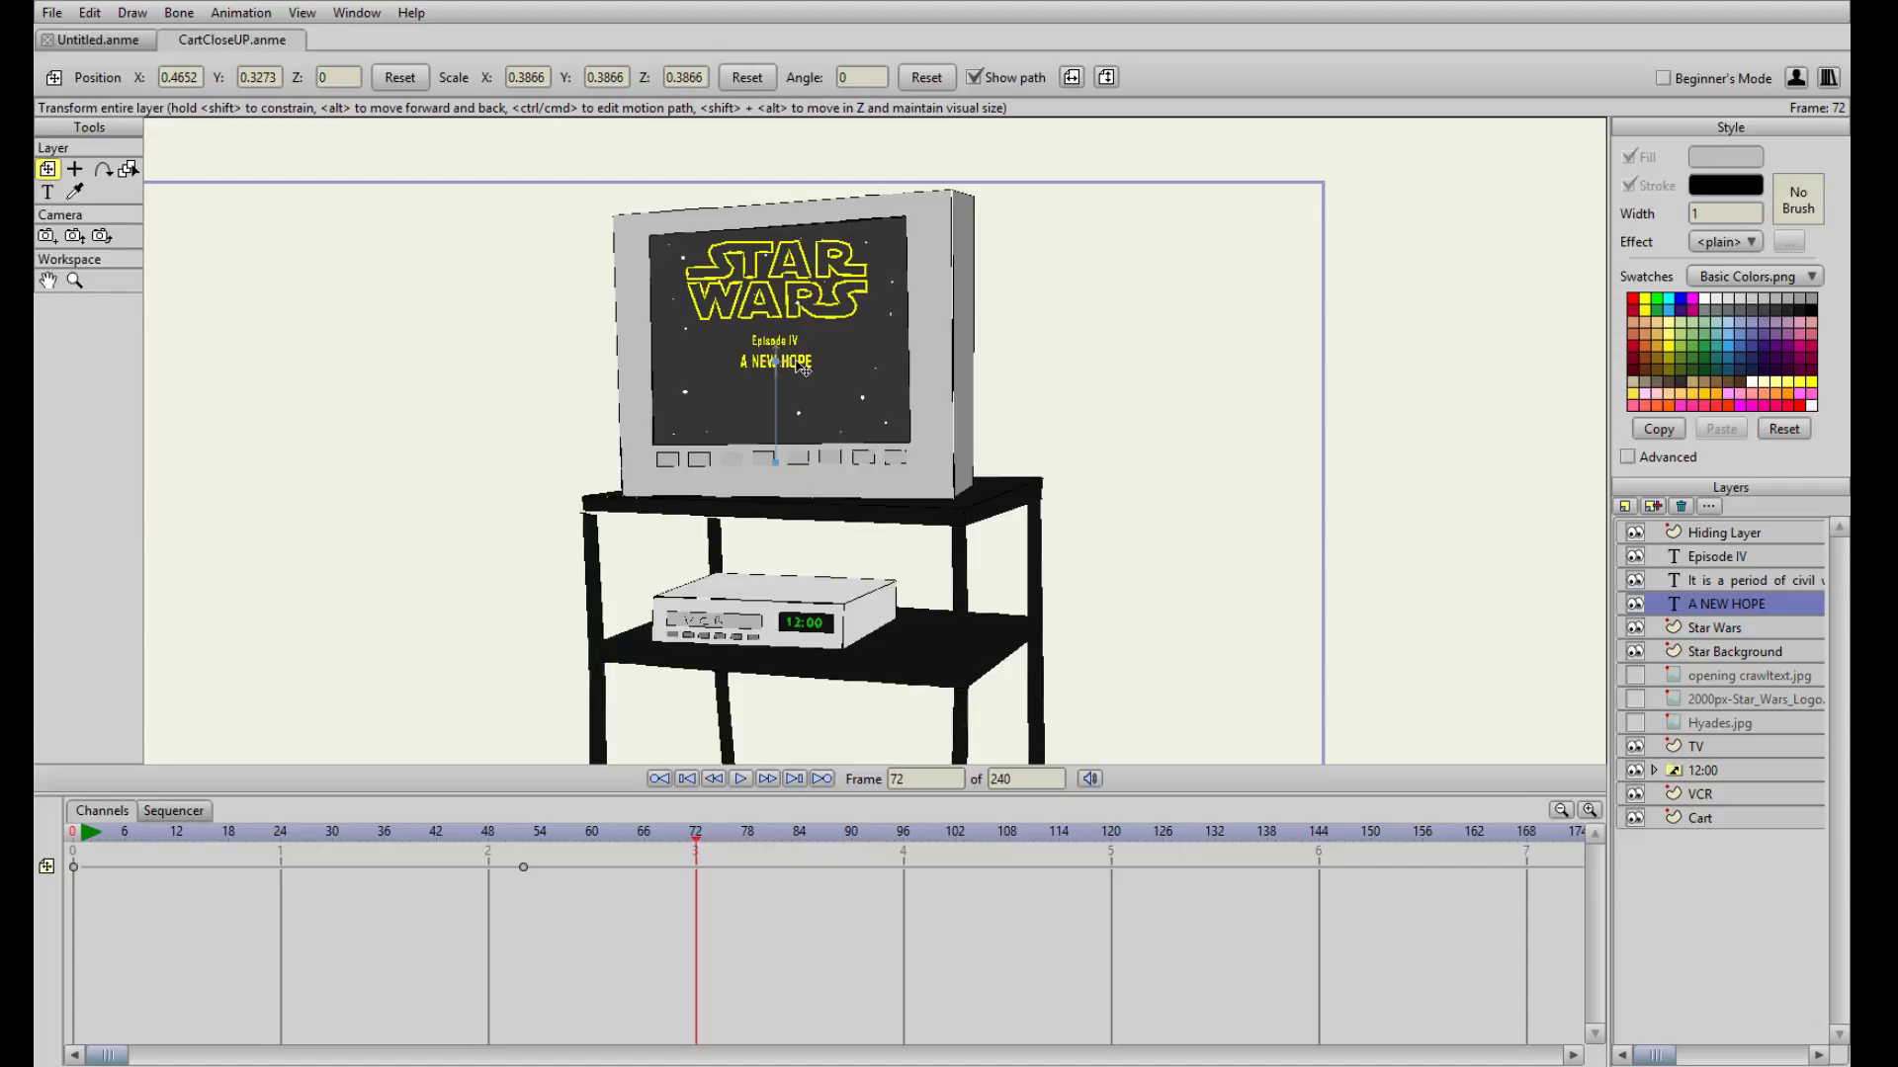
pyautogui.click(800, 366)
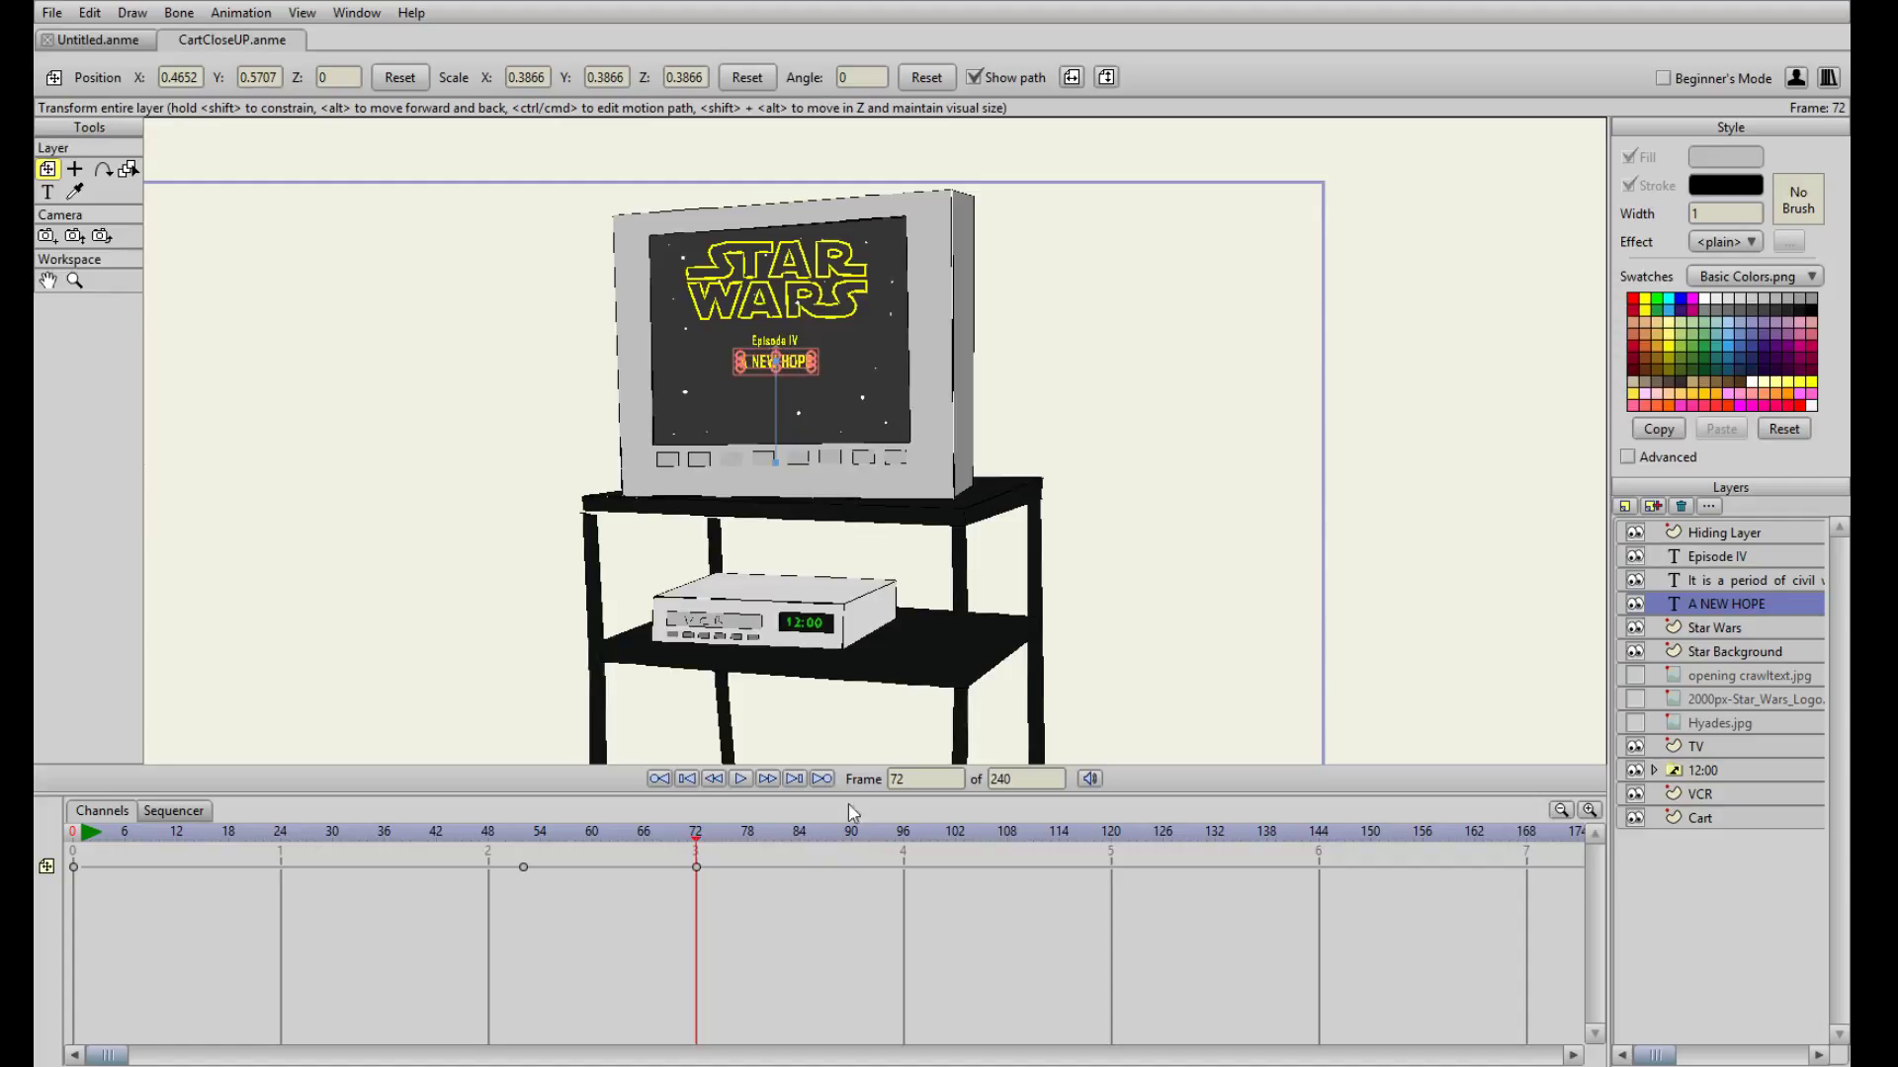
# - Play back the title animation from around frame 44 and check the timing of the logo, Episode IV and A NEW HOPE
pyautogui.moveTo(697, 836); pyautogui.dragTo(421, 848)
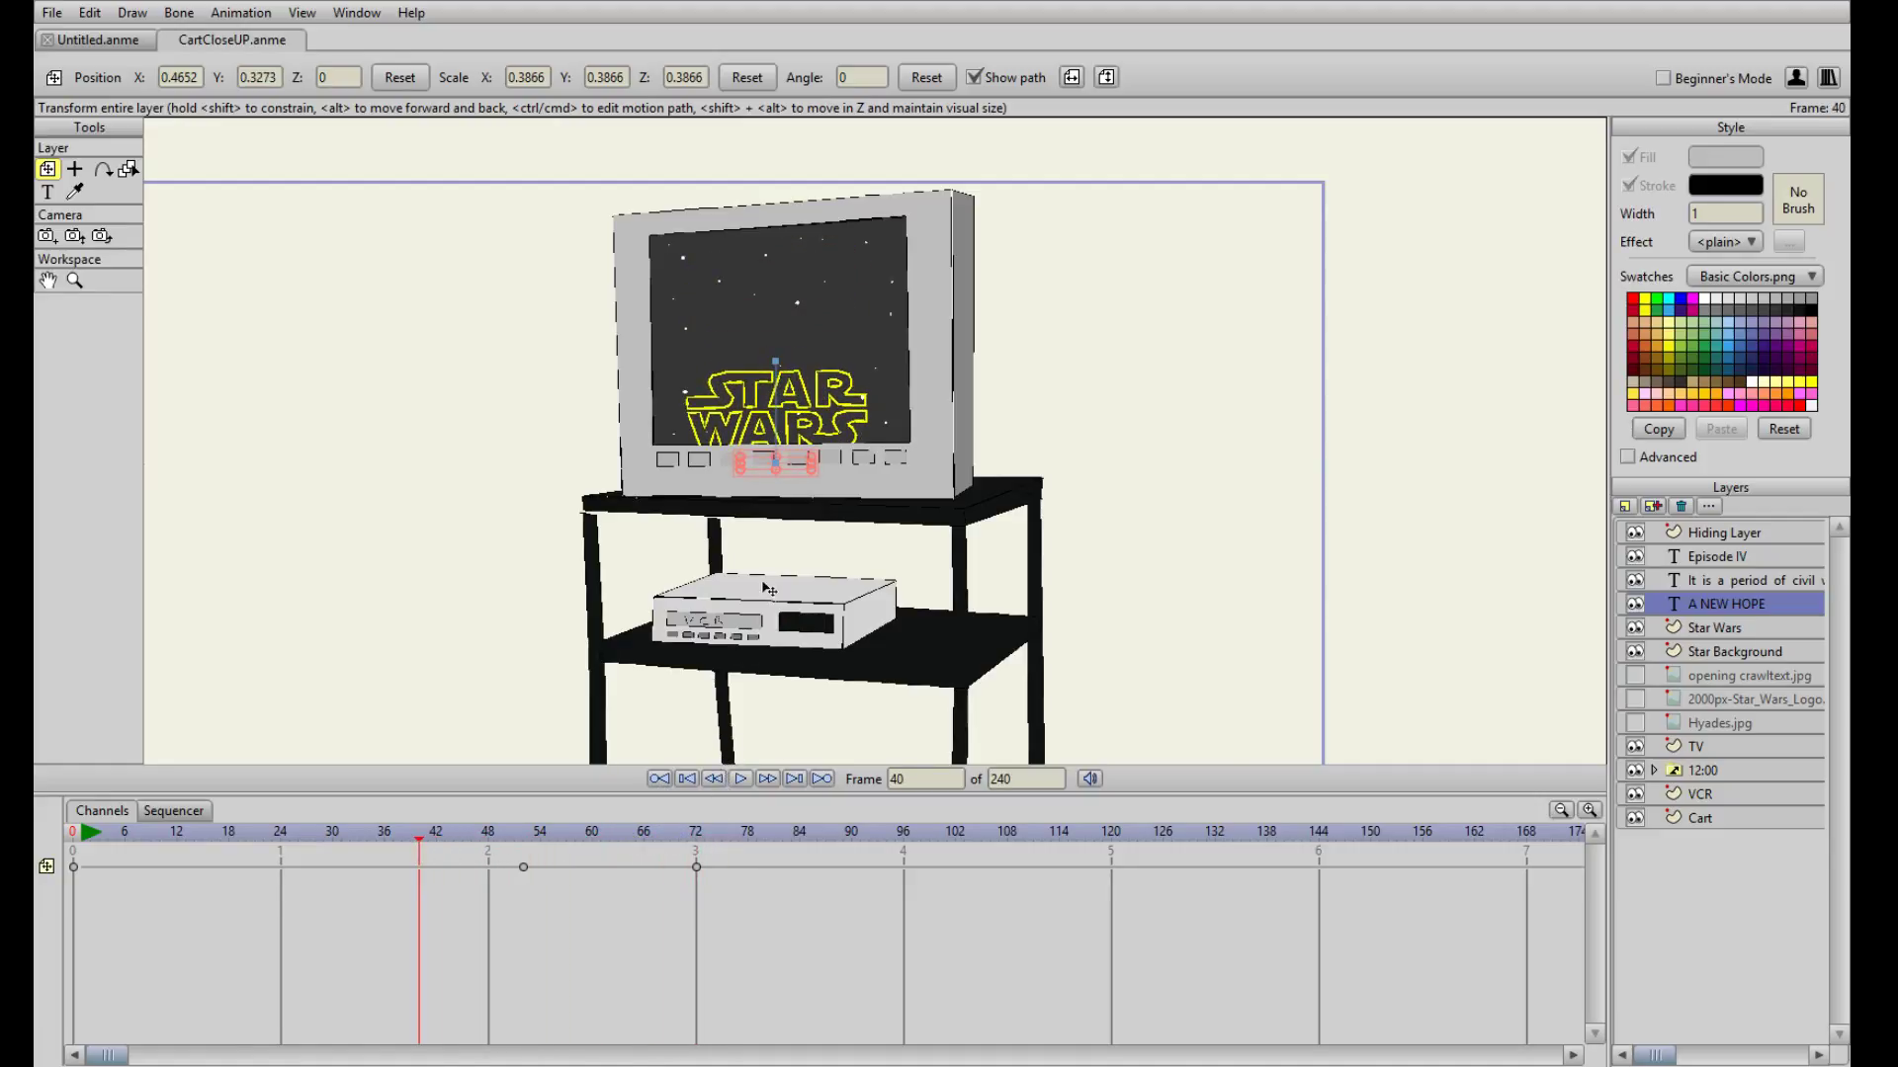
pyautogui.scroll(4, 764, 594)
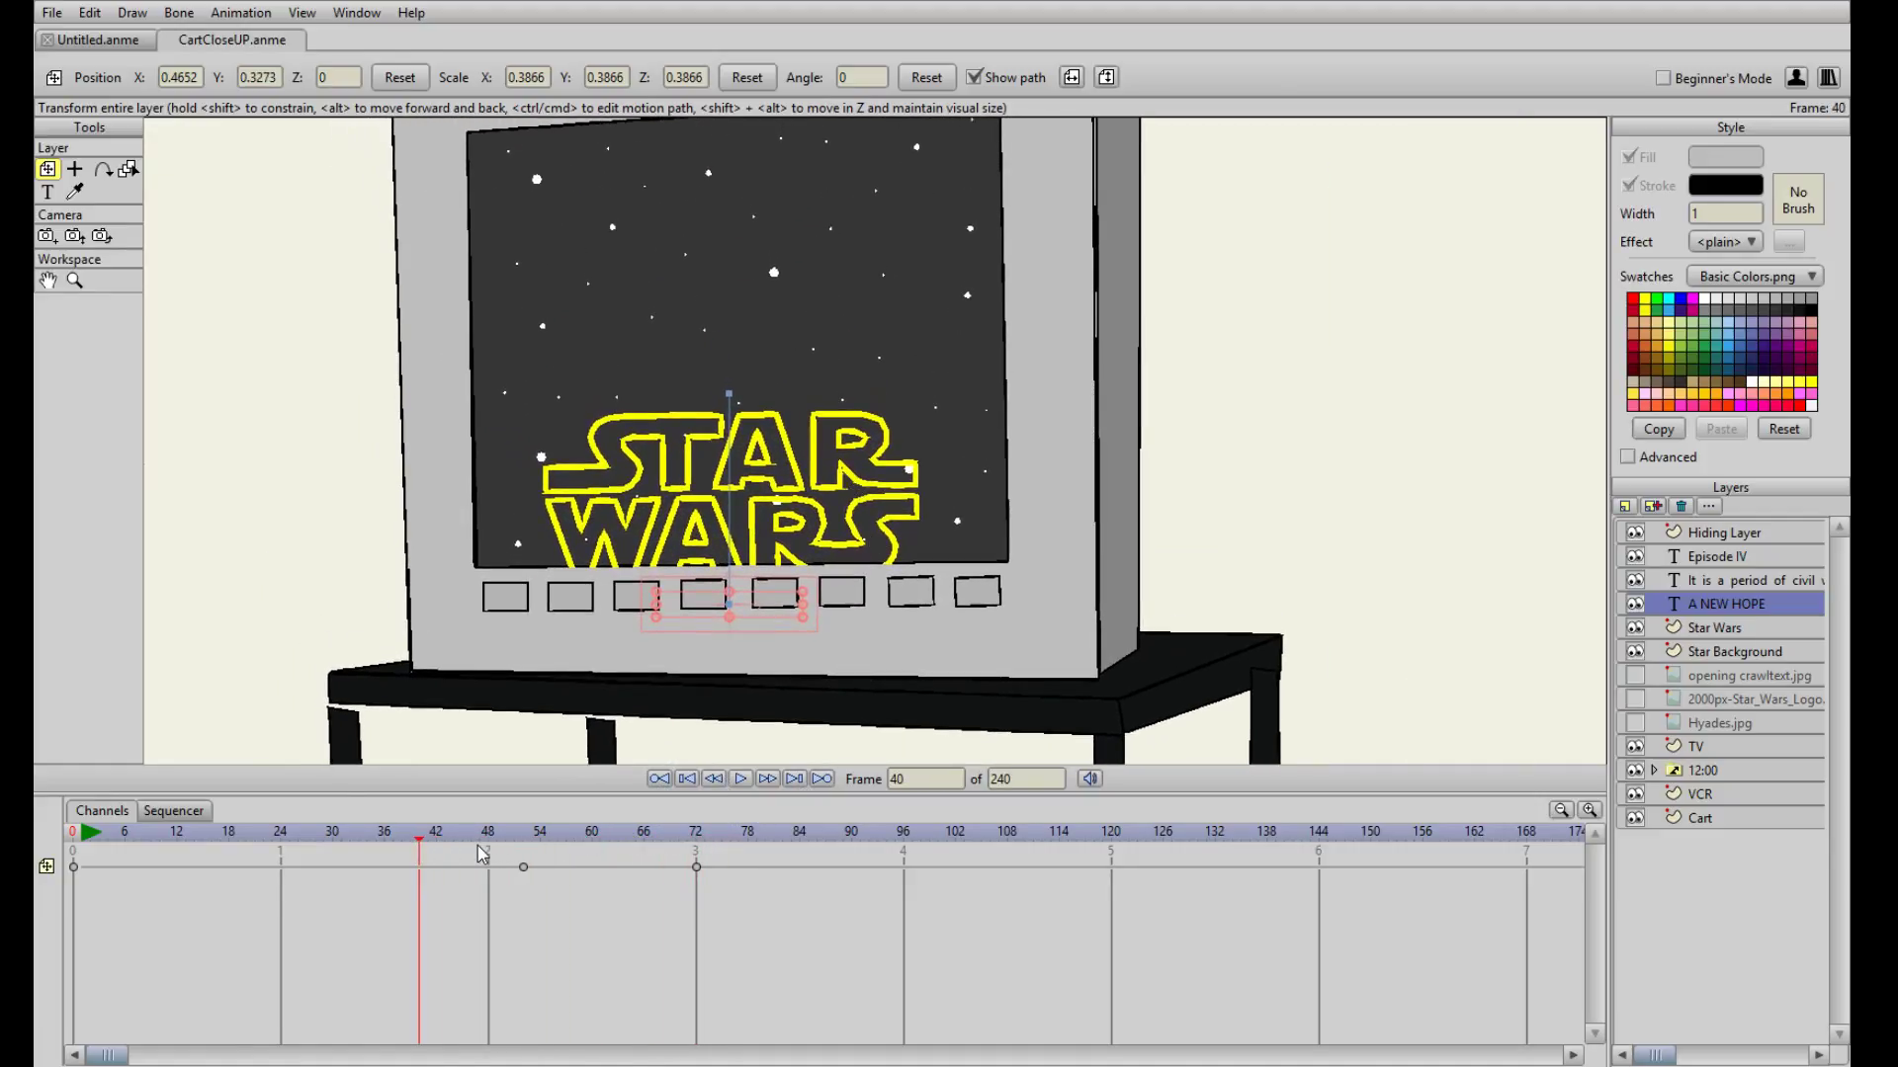
pyautogui.click(474, 850)
pyautogui.press('space')
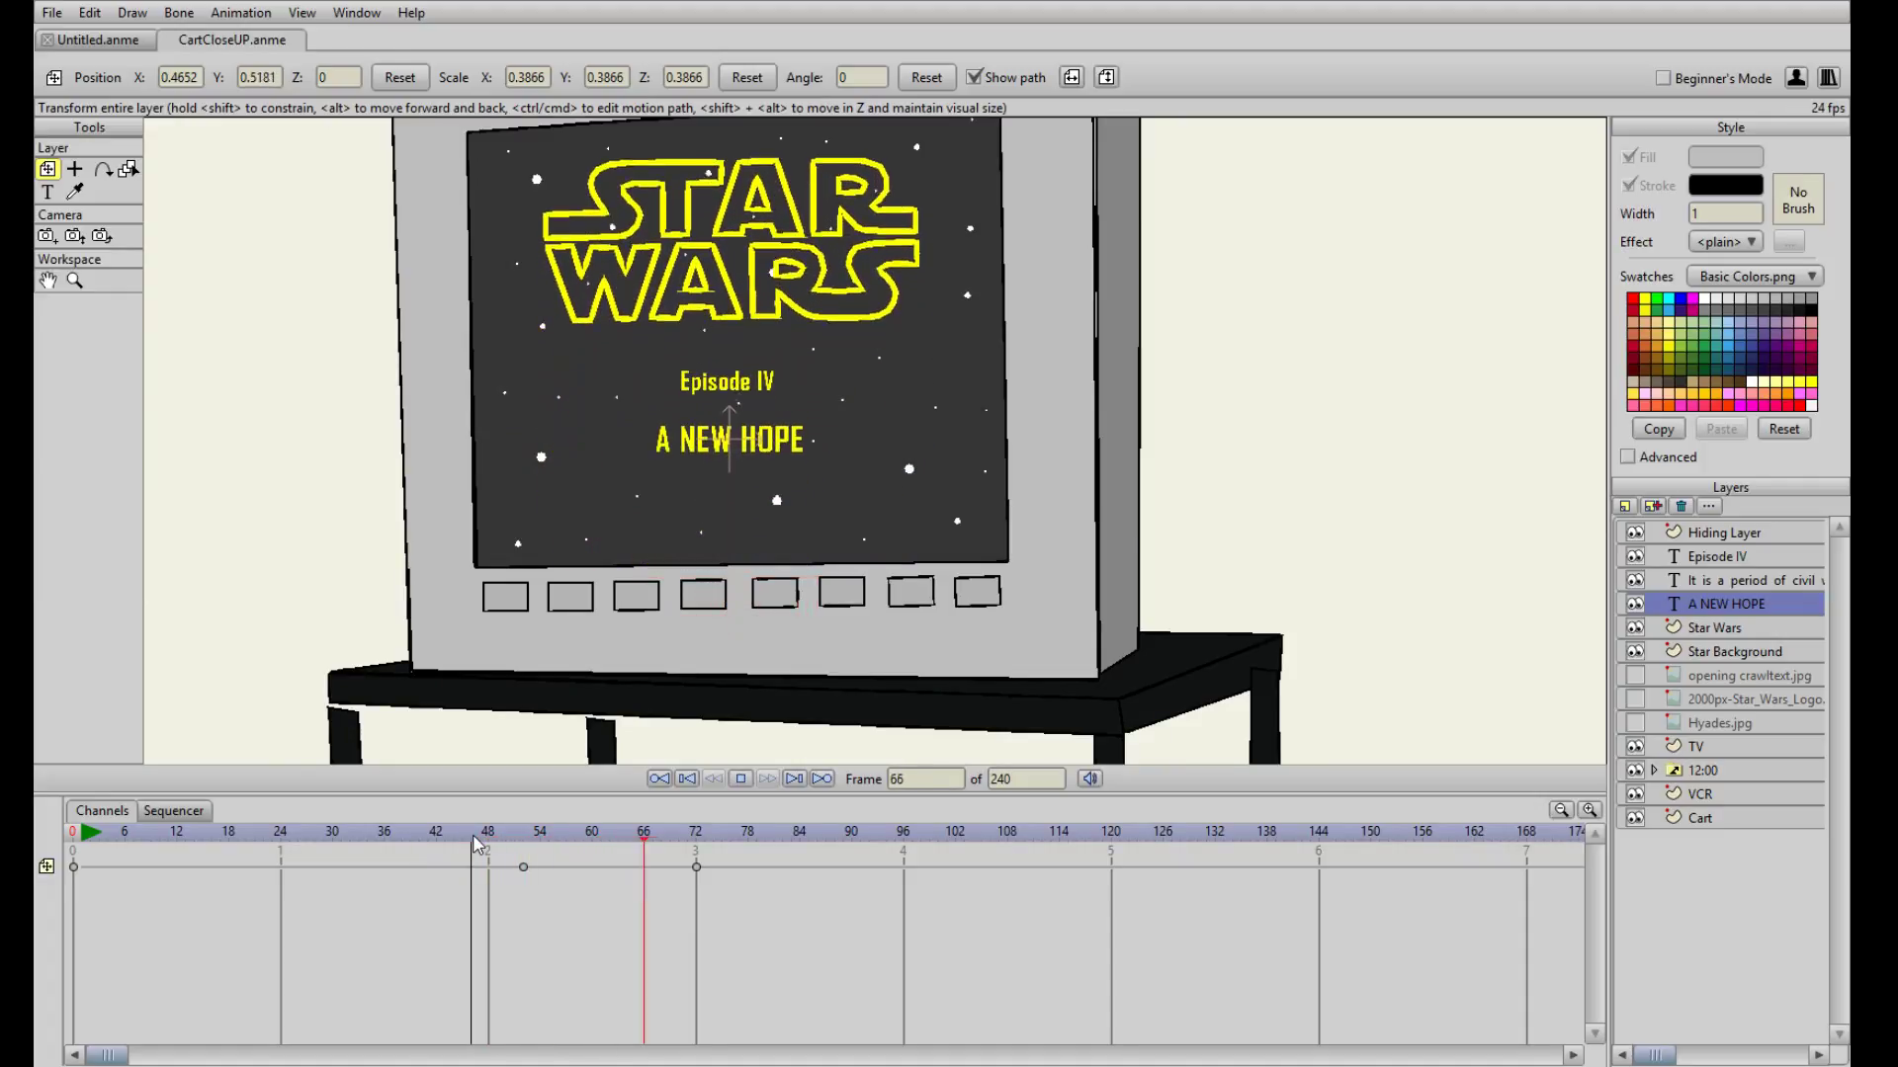
pyautogui.click(455, 840)
pyautogui.press('space')
pyautogui.press('space')
pyautogui.press('space')
pyautogui.press('space')
pyautogui.click(525, 843)
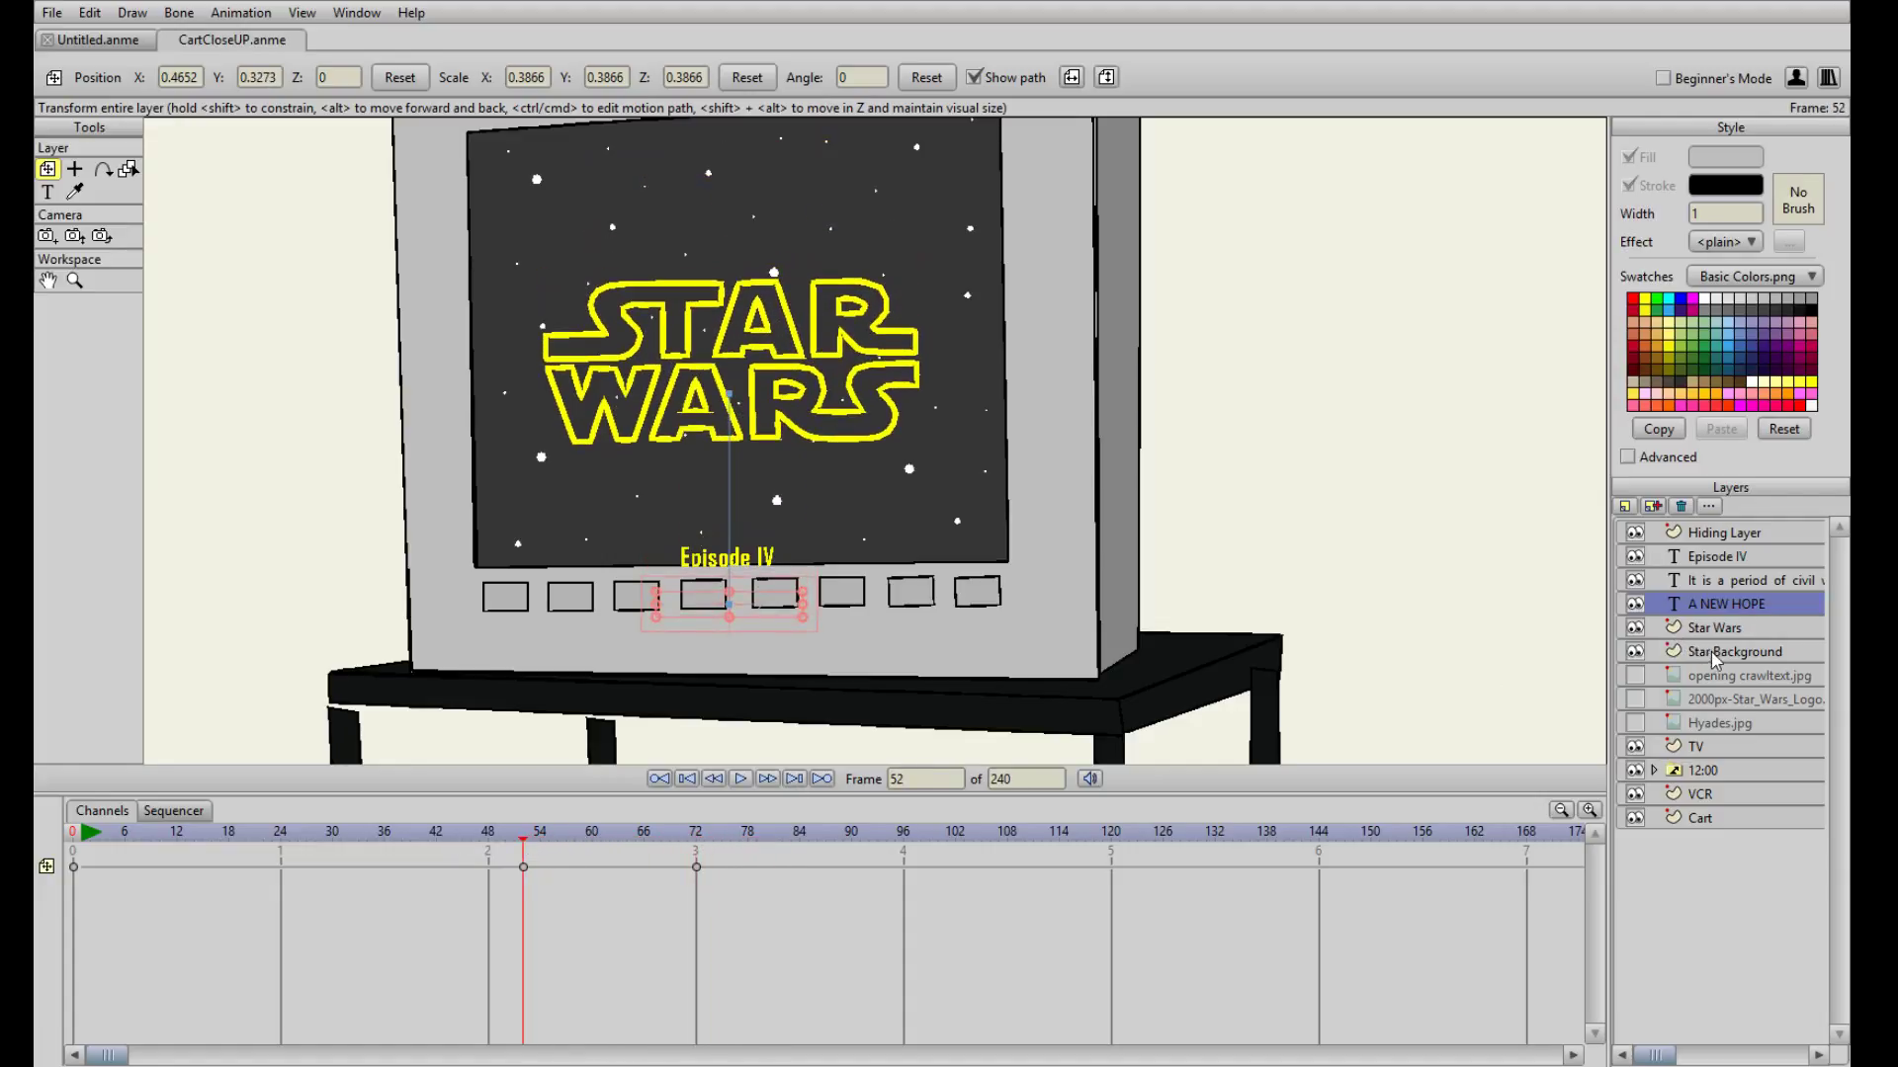
# - Key the "It is a period of civil war" text's position at frame 59 and raise it to Y 0.4695, below A NEW HOPE, at frame 72
pyautogui.click(1727, 583)
pyautogui.moveTo(527, 848); pyautogui.dragTo(587, 846)
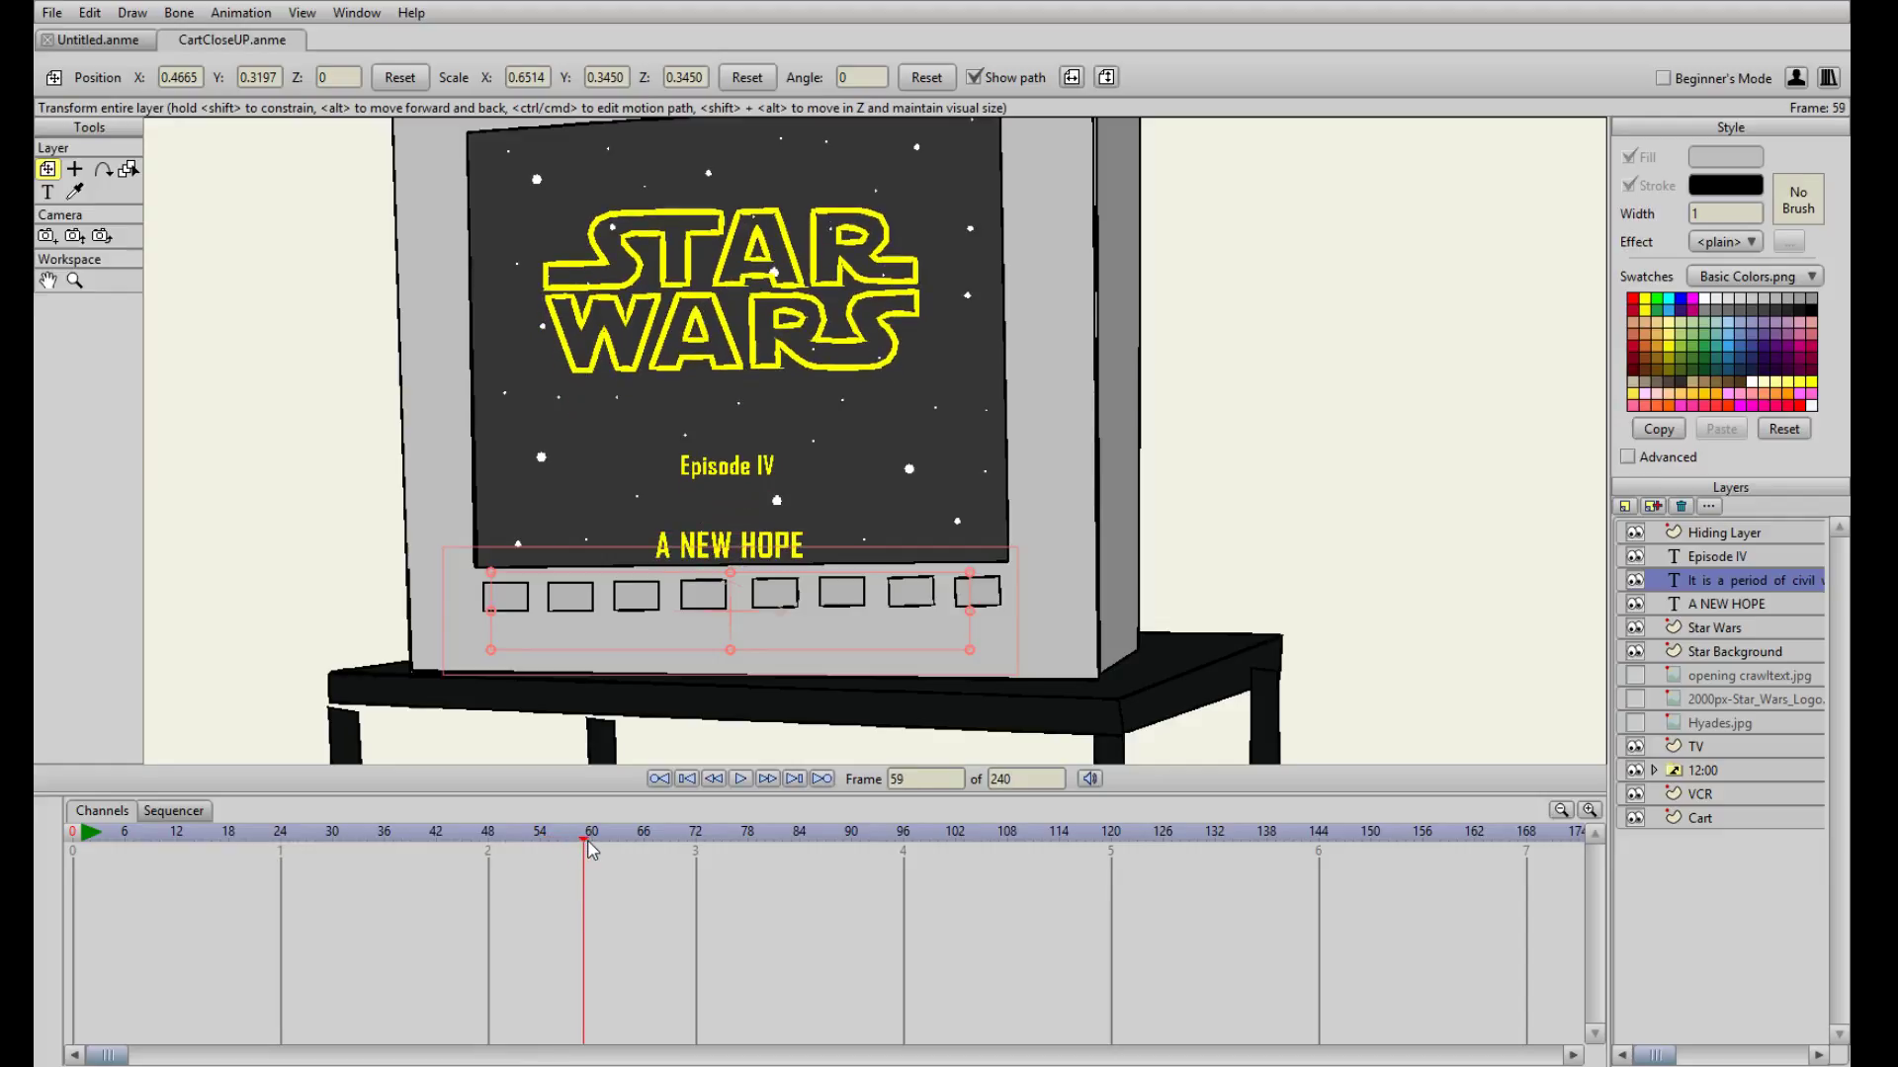
pyautogui.click(764, 624)
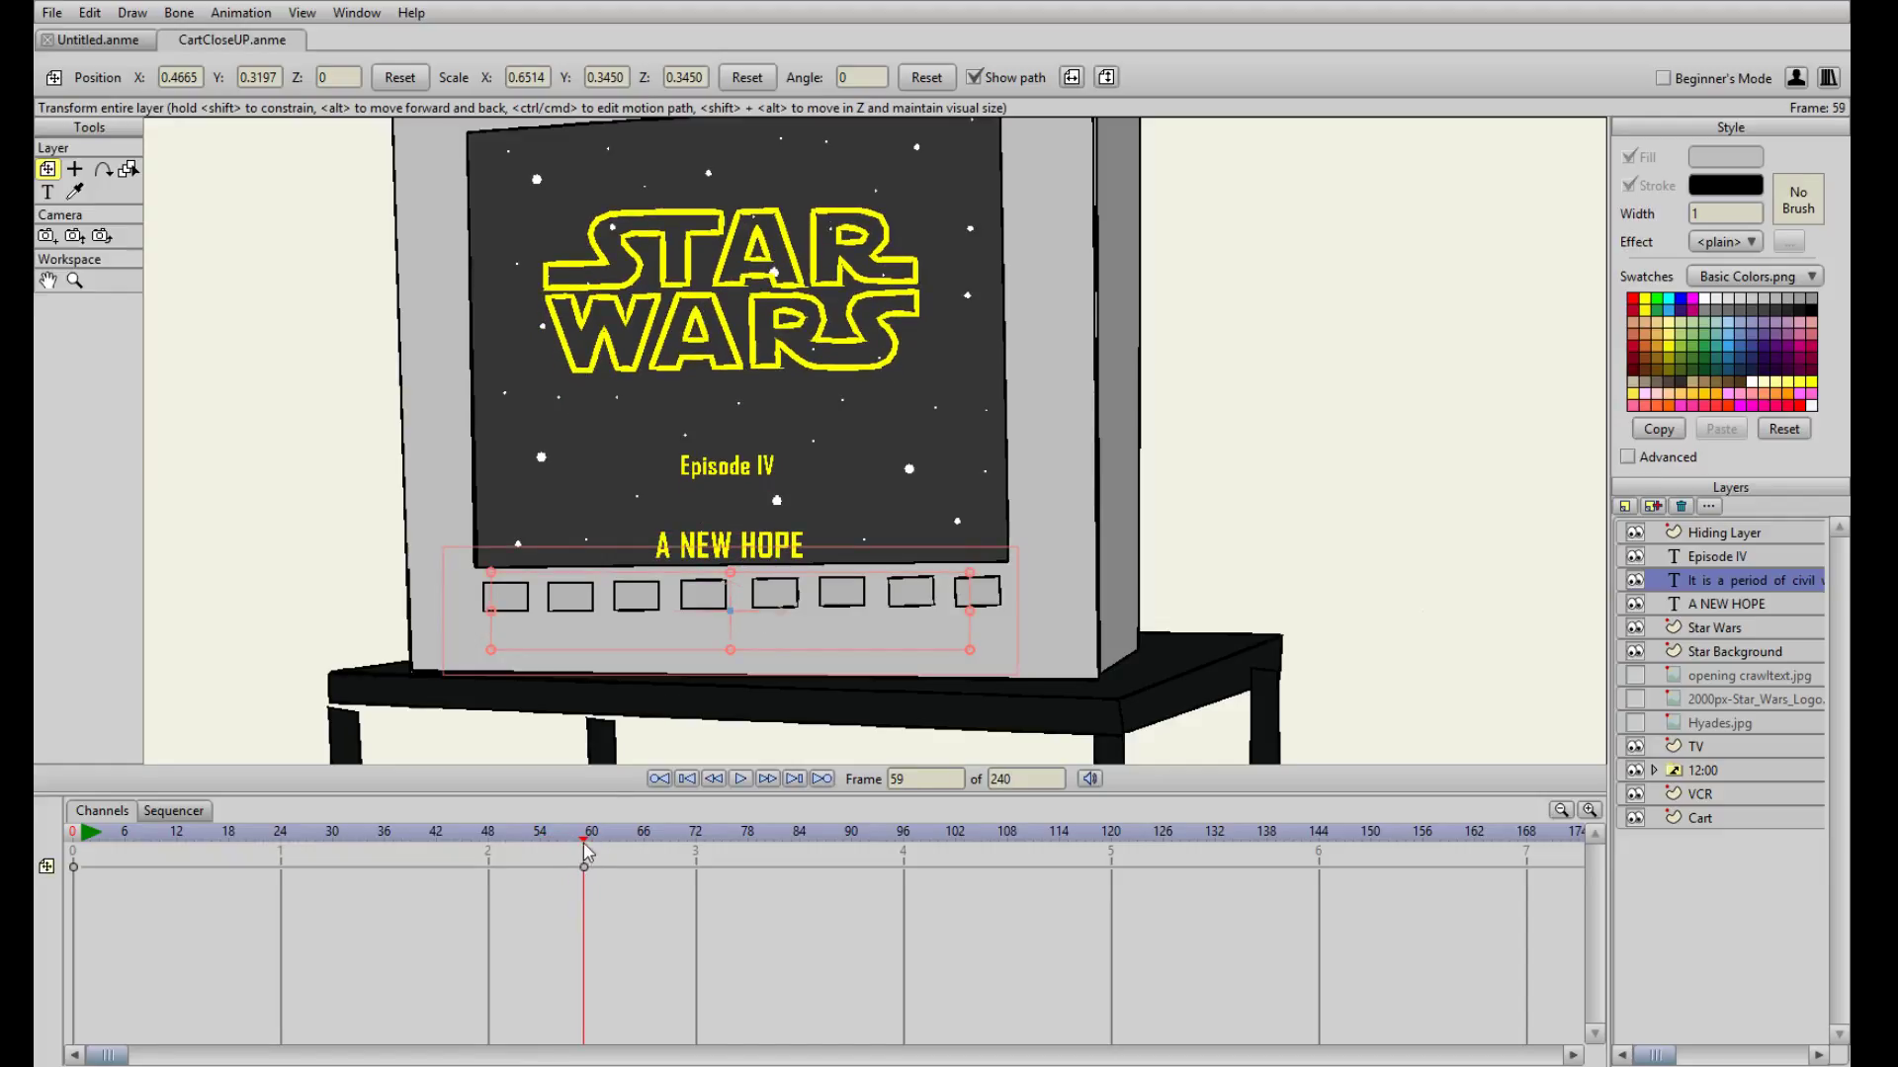
pyautogui.click(696, 848)
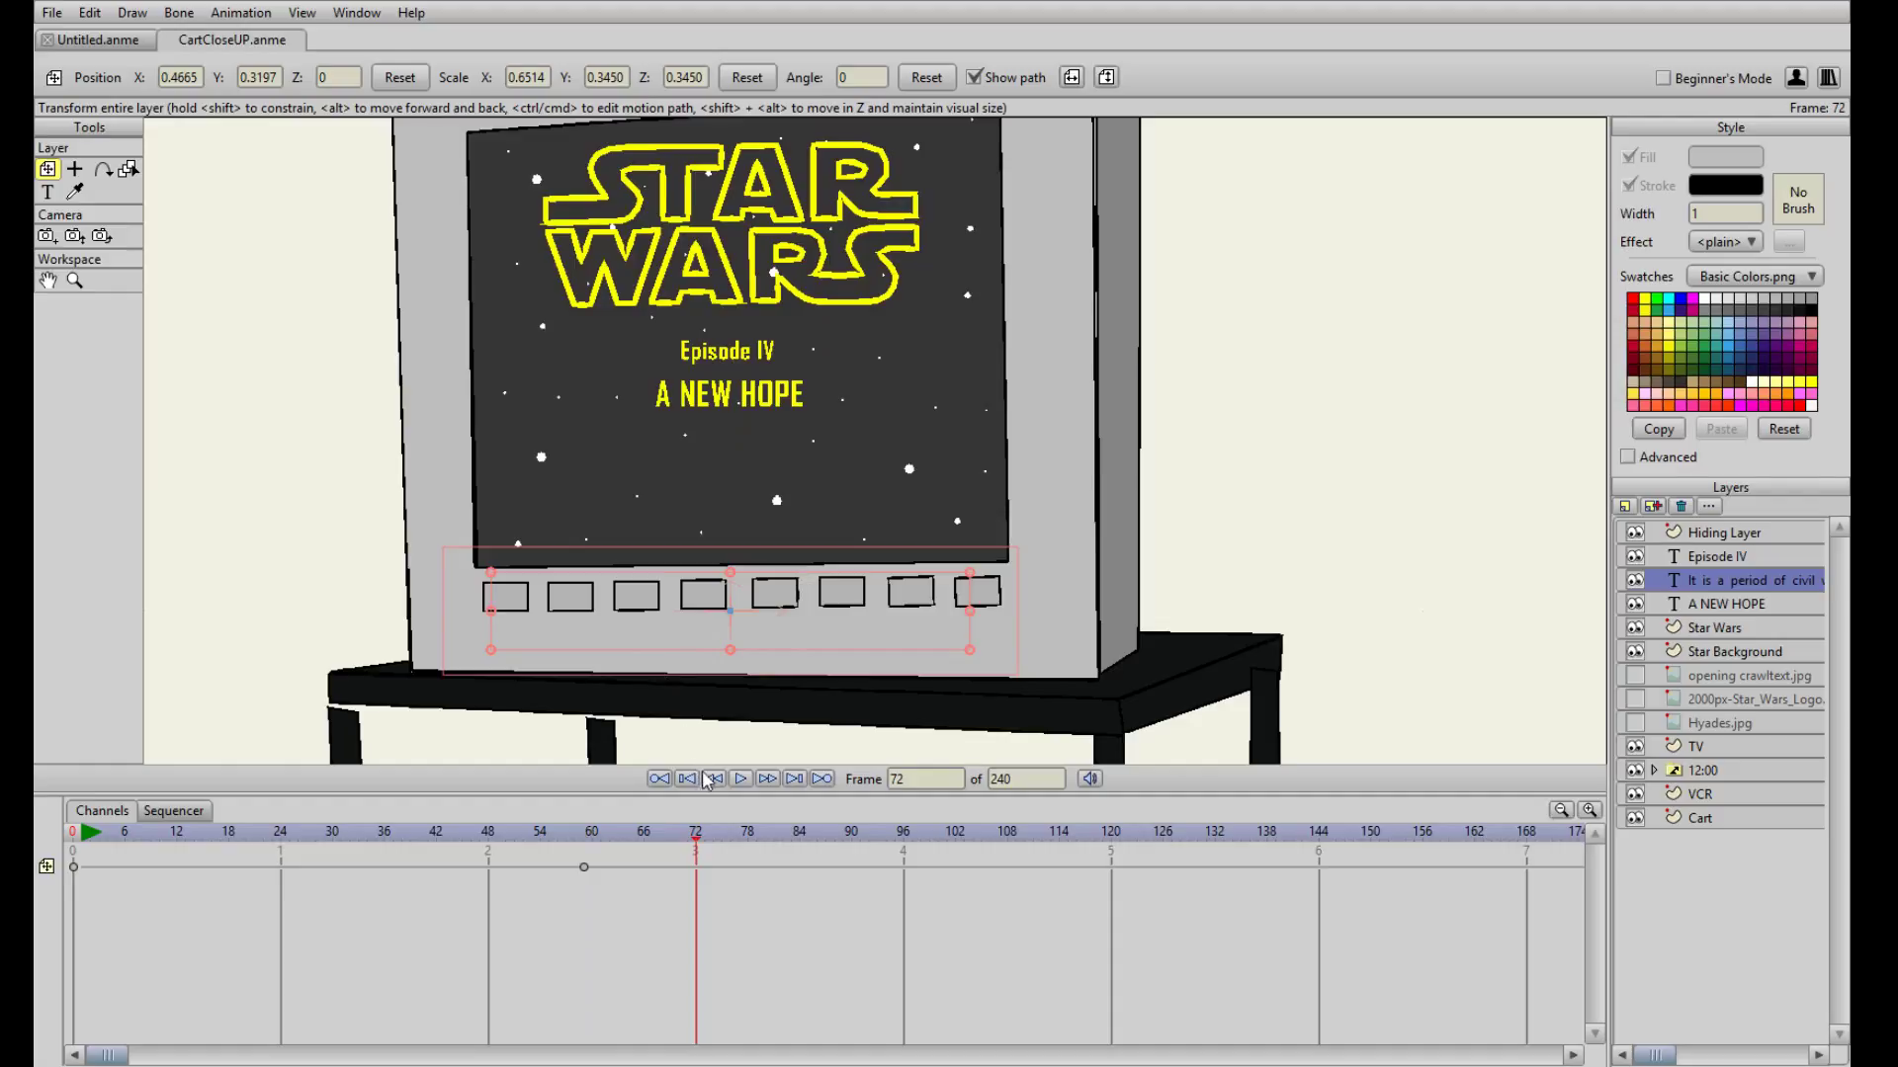
pyautogui.moveTo(806, 598); pyautogui.dragTo(806, 470)
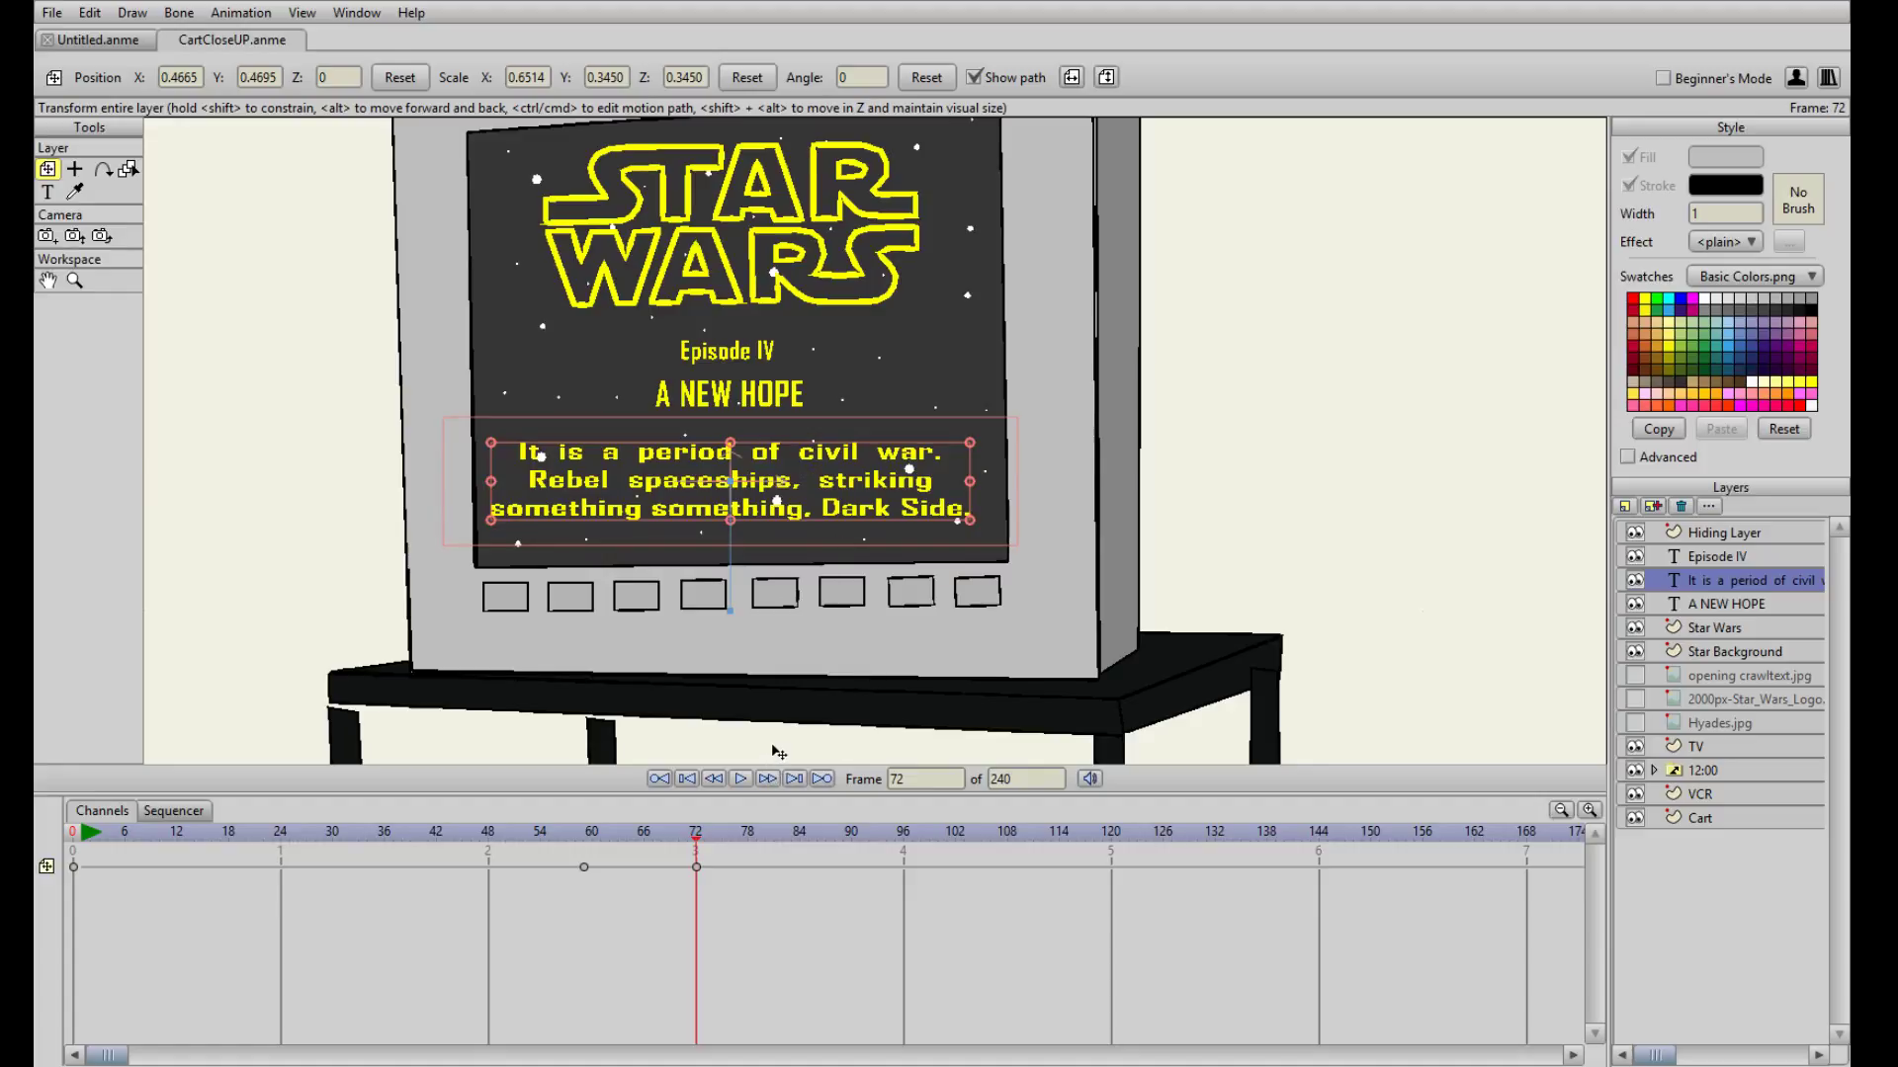
pyautogui.moveTo(709, 845); pyautogui.dragTo(689, 910)
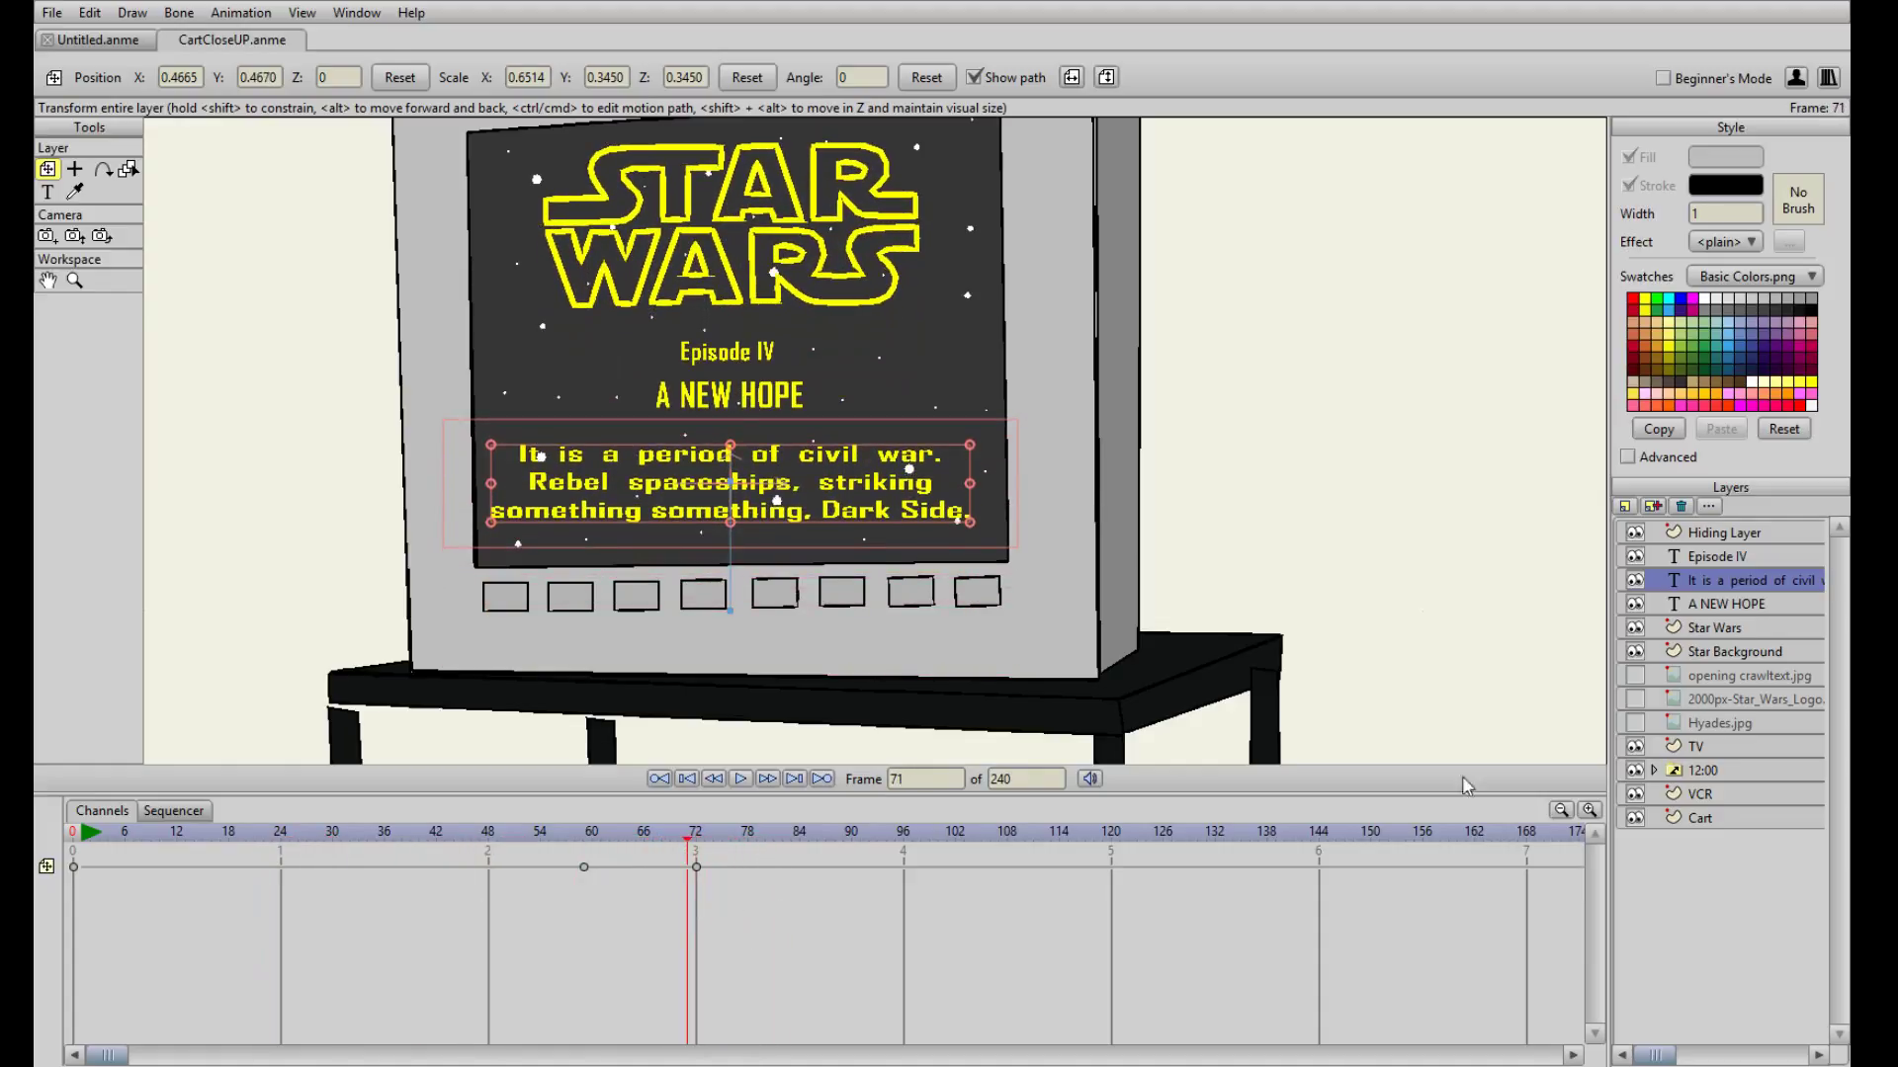
# - Retime the final position keyframe of Episode IV to frame 76 and that of A NEW HOPE to frame 80
pyautogui.click(1736, 559)
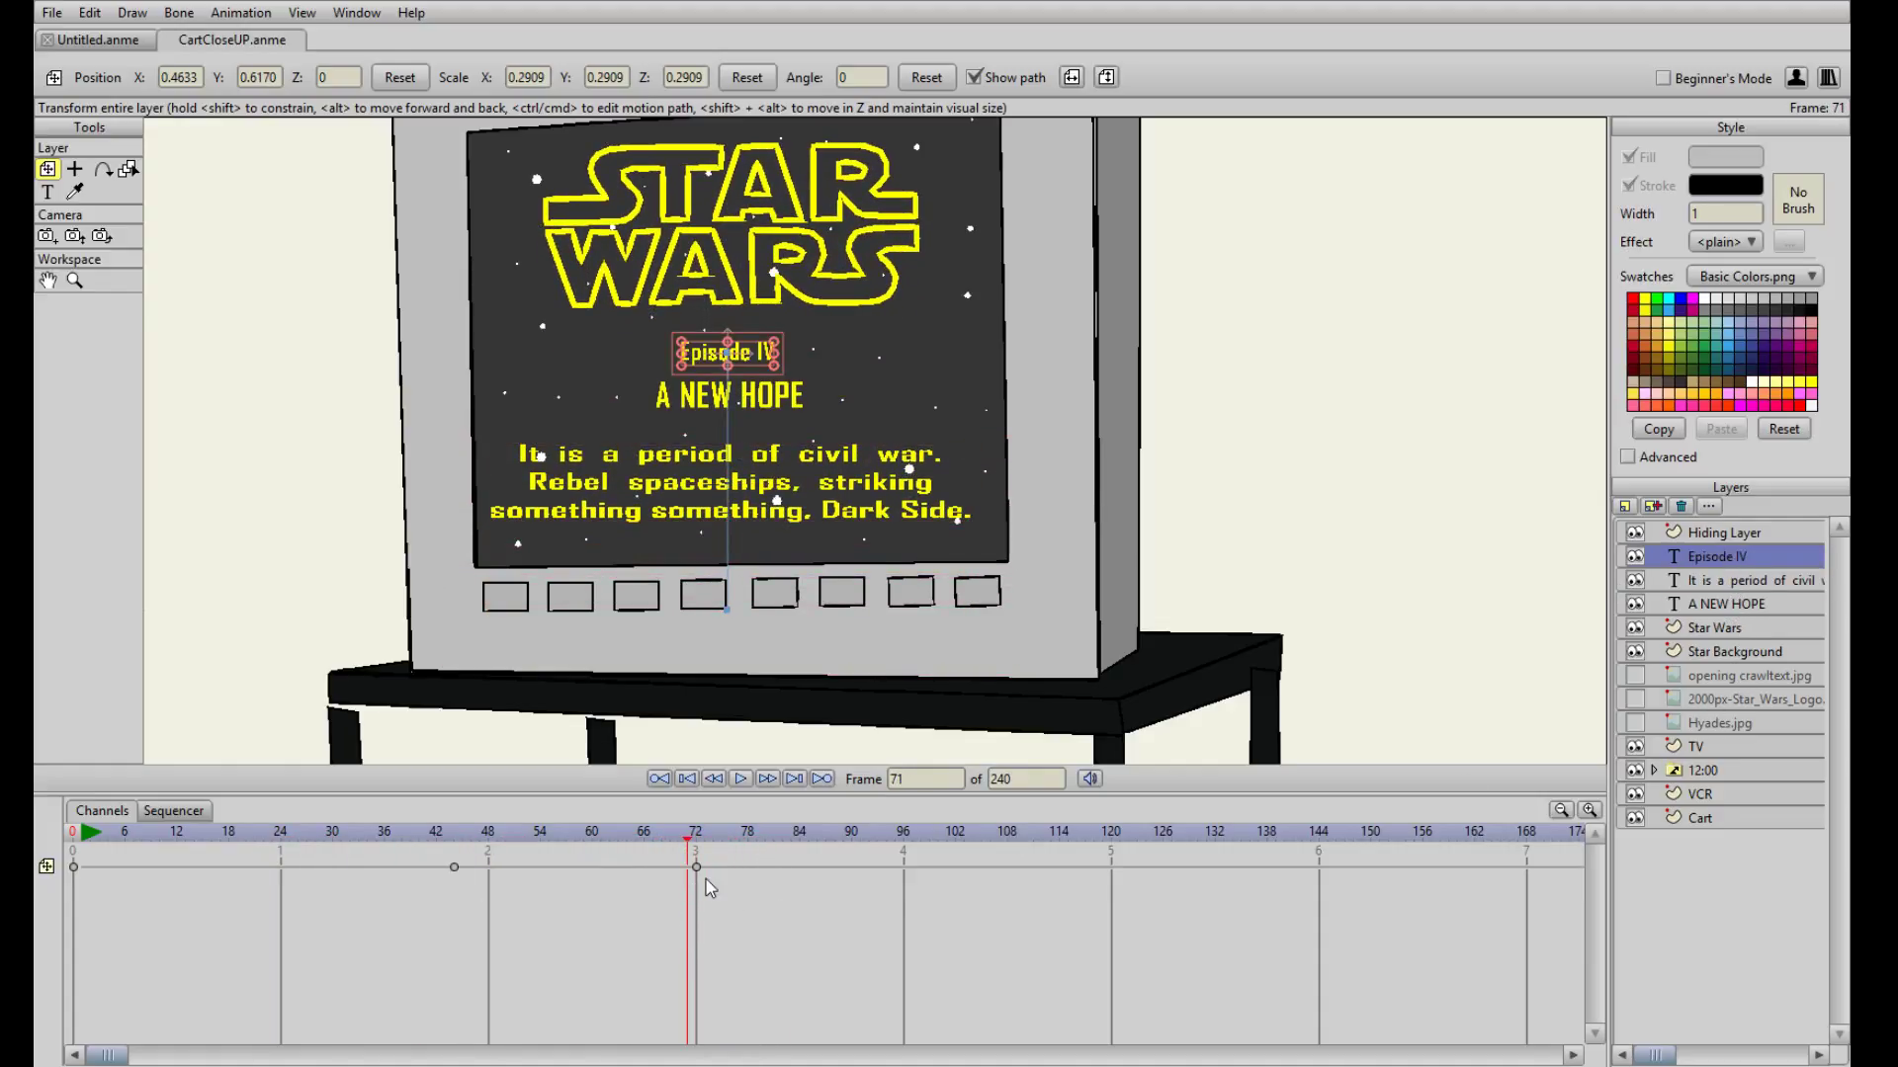
pyautogui.moveTo(696, 868)
pyautogui.mouseDown()
pyautogui.moveTo(731, 868)
pyautogui.moveTo(476, 855)
pyautogui.moveTo(521, 869)
pyautogui.moveTo(458, 879)
pyautogui.moveTo(722, 869)
pyautogui.mouseUp()
pyautogui.click(675, 842)
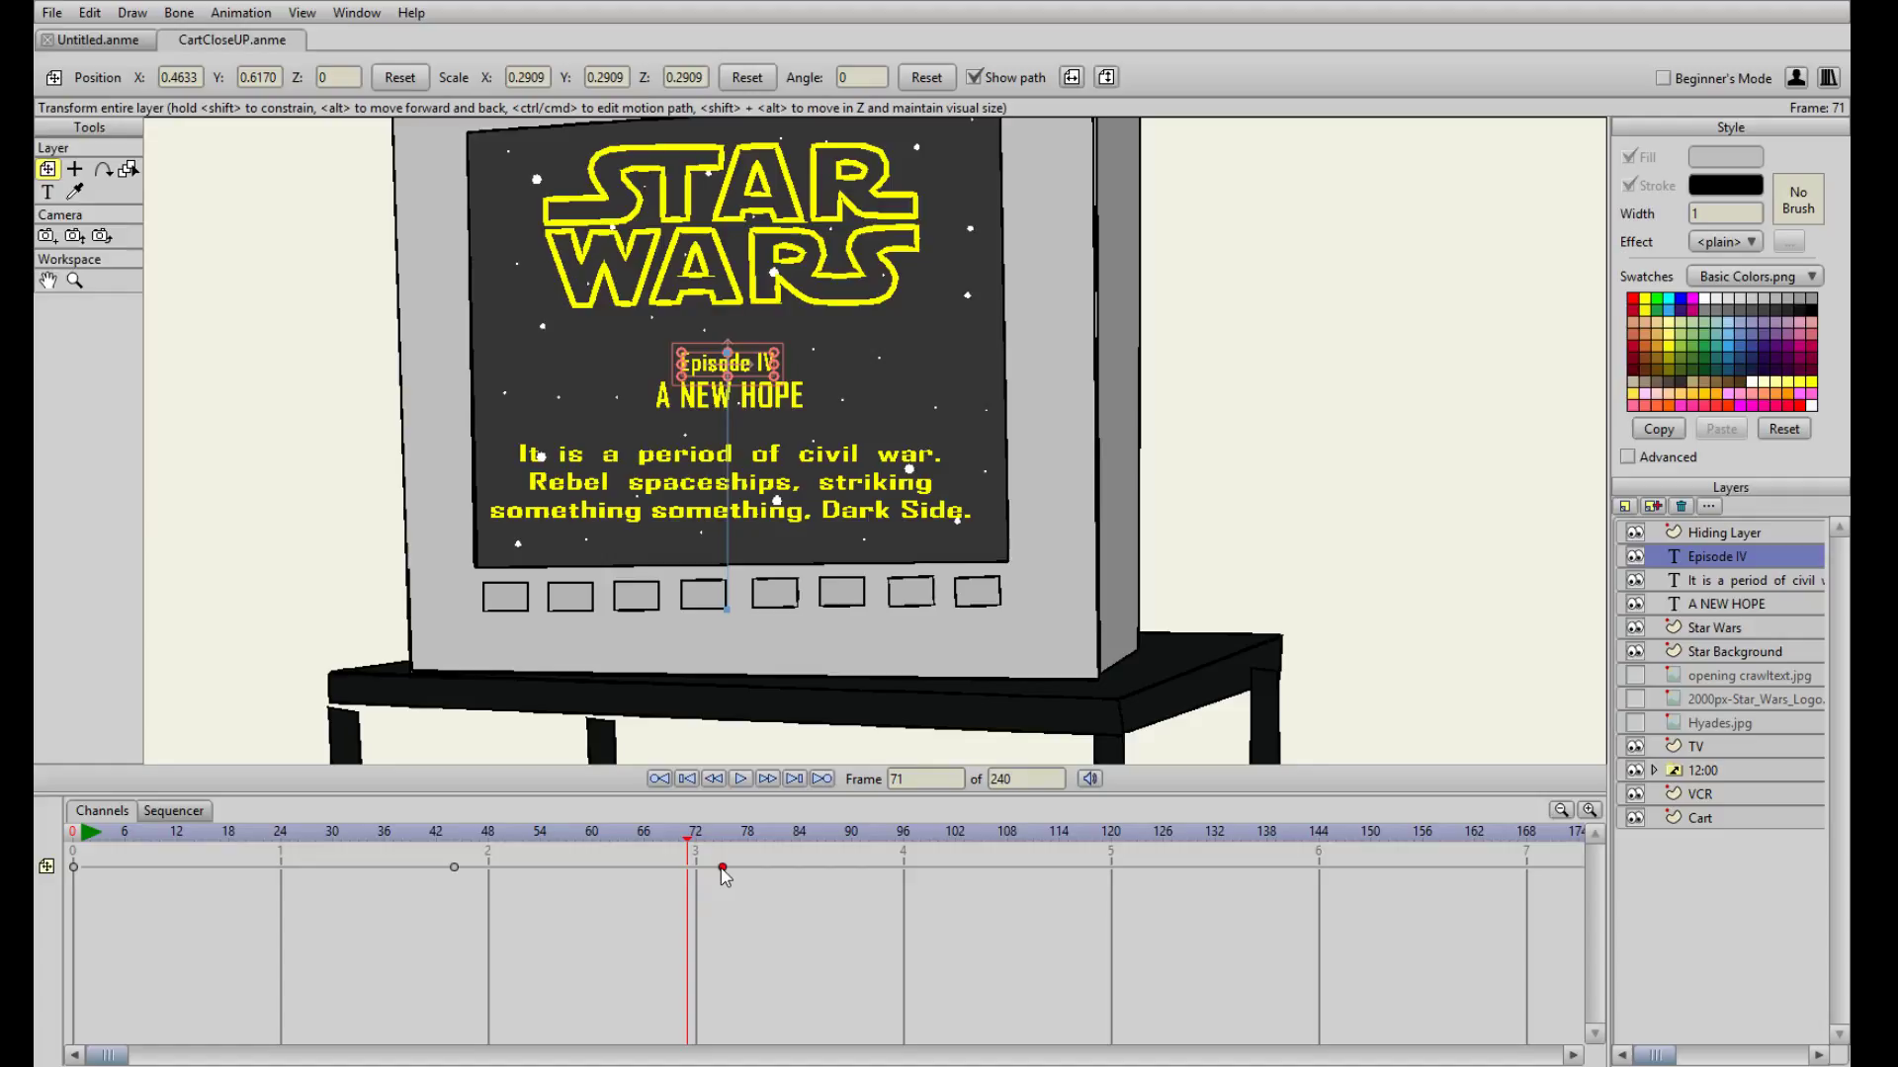
pyautogui.moveTo(723, 870)
pyautogui.mouseDown()
pyautogui.moveTo(491, 865)
pyautogui.moveTo(479, 886)
pyautogui.moveTo(736, 883)
pyautogui.mouseUp()
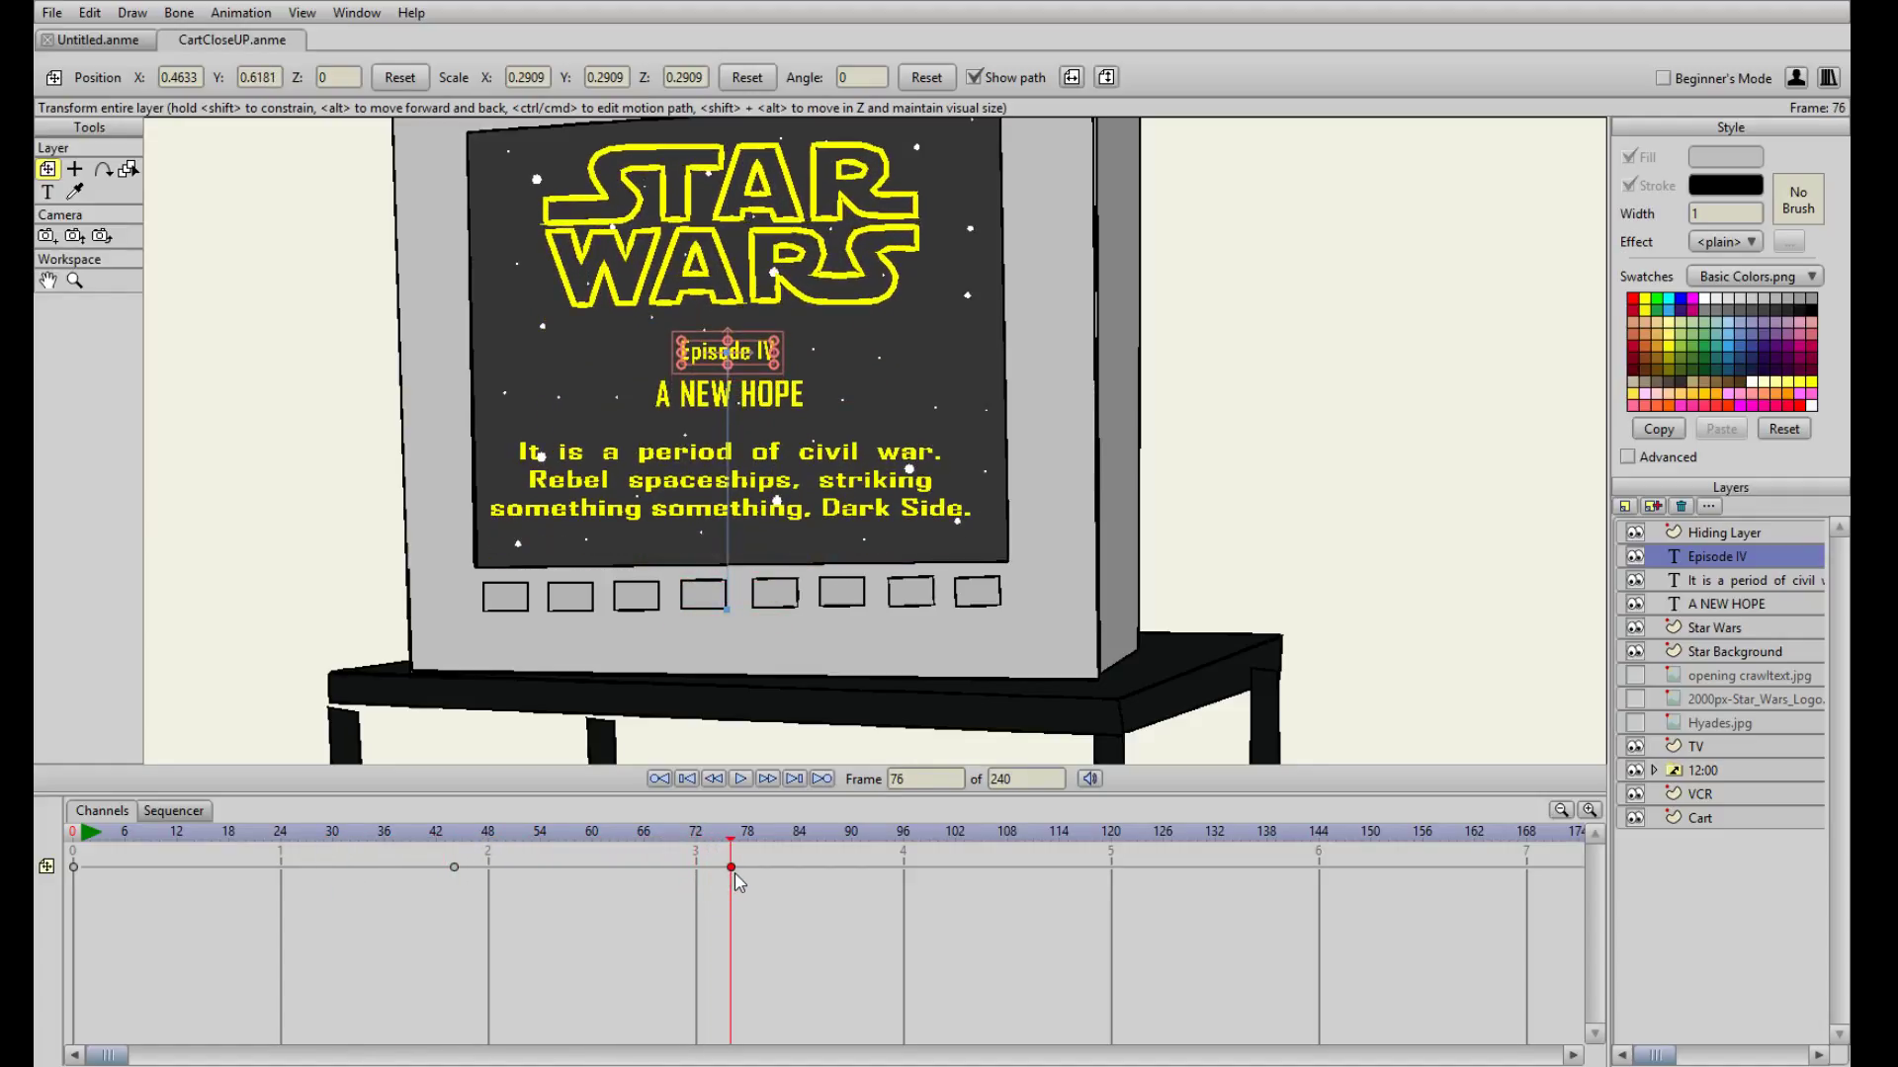
pyautogui.click(1723, 605)
pyautogui.moveTo(697, 868); pyautogui.dragTo(774, 867)
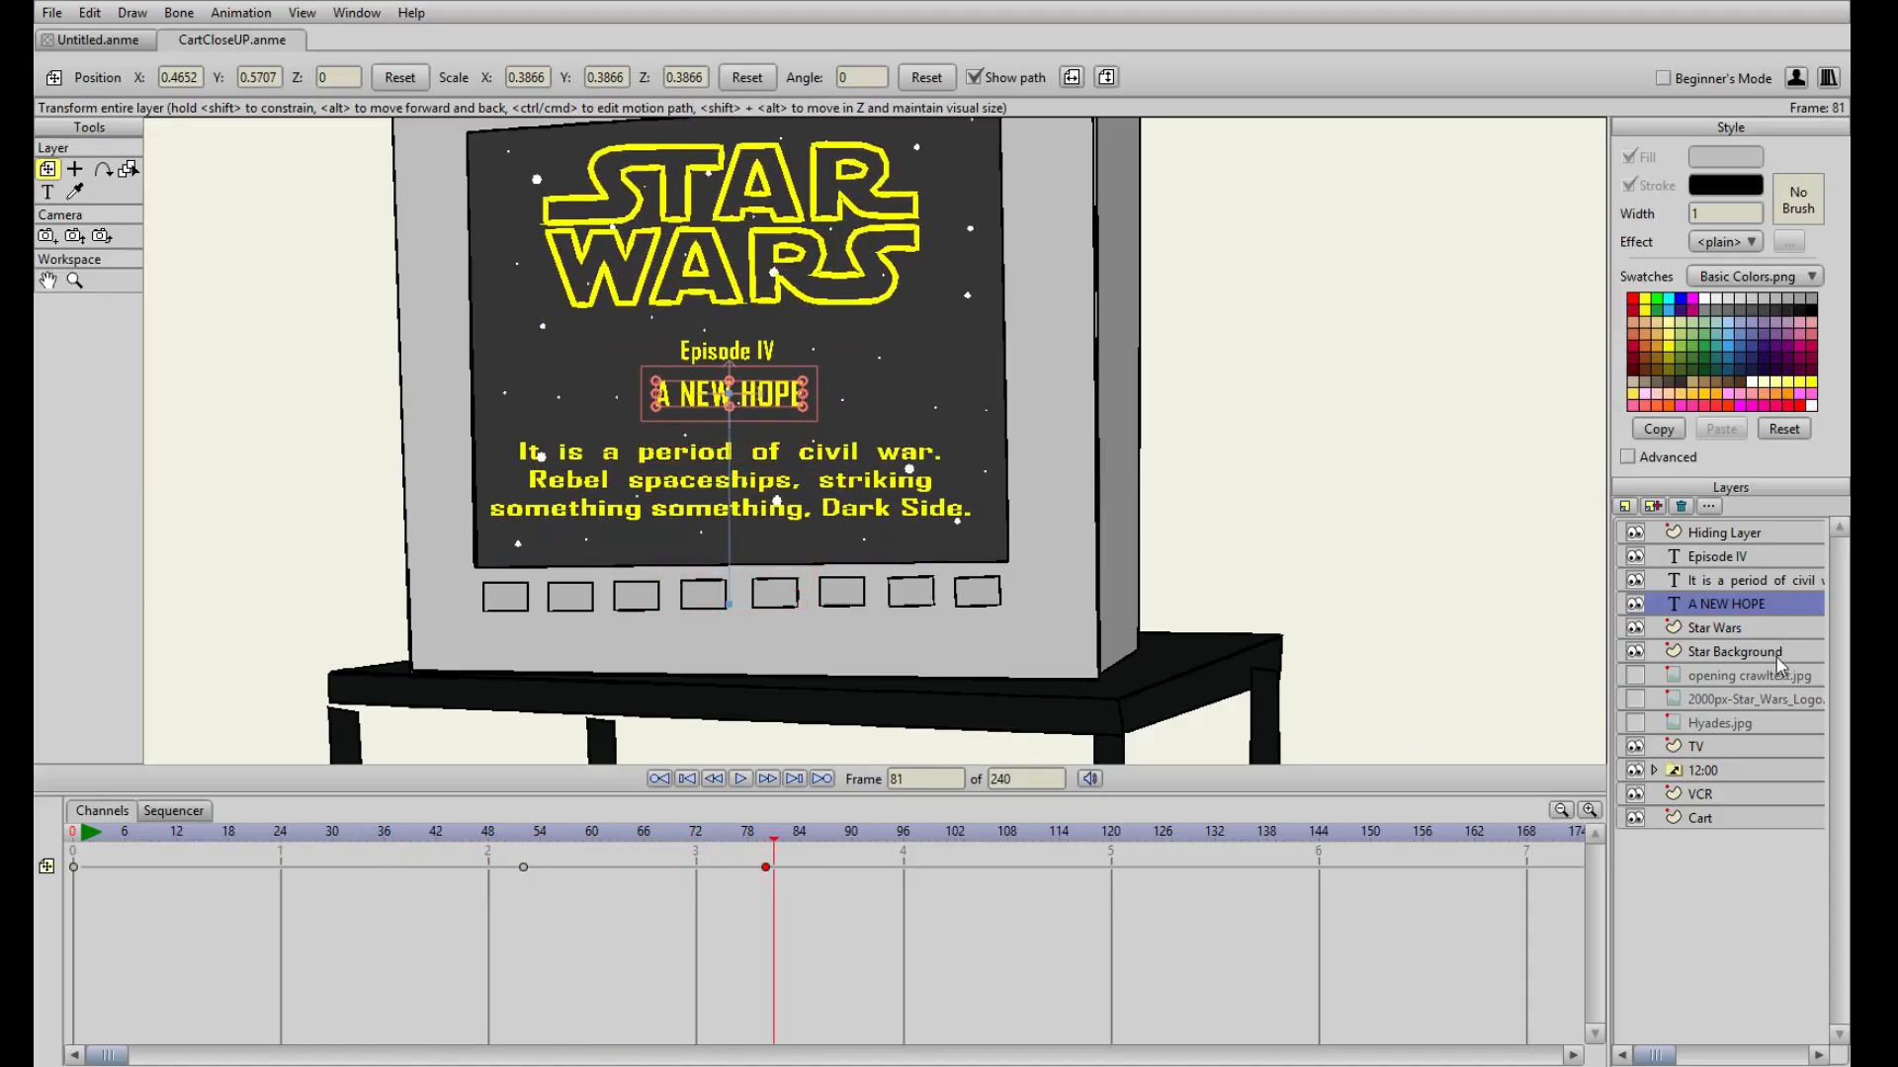
# - Compare the text layers' final keyframes and retime the civil war text's last position keyframe to frame 84
pyautogui.click(1737, 582)
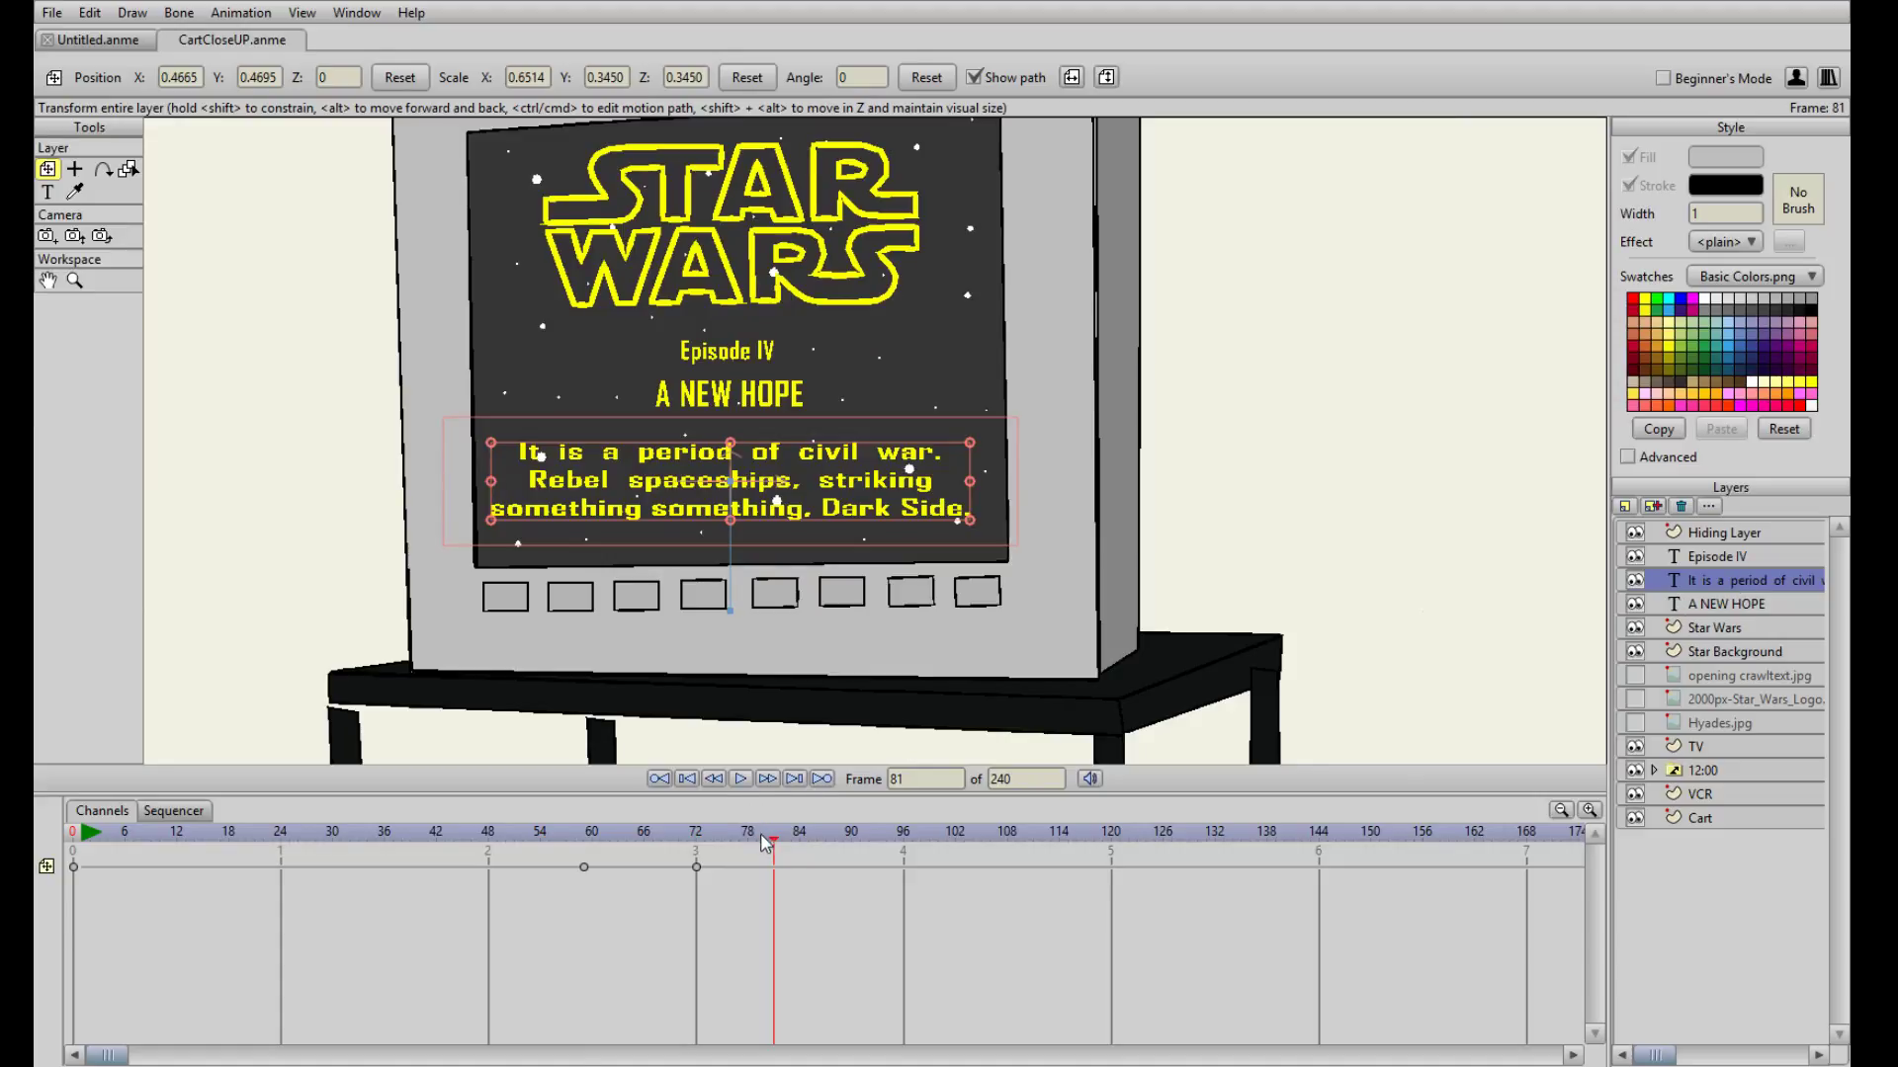
pyautogui.moveTo(776, 848); pyautogui.dragTo(765, 848)
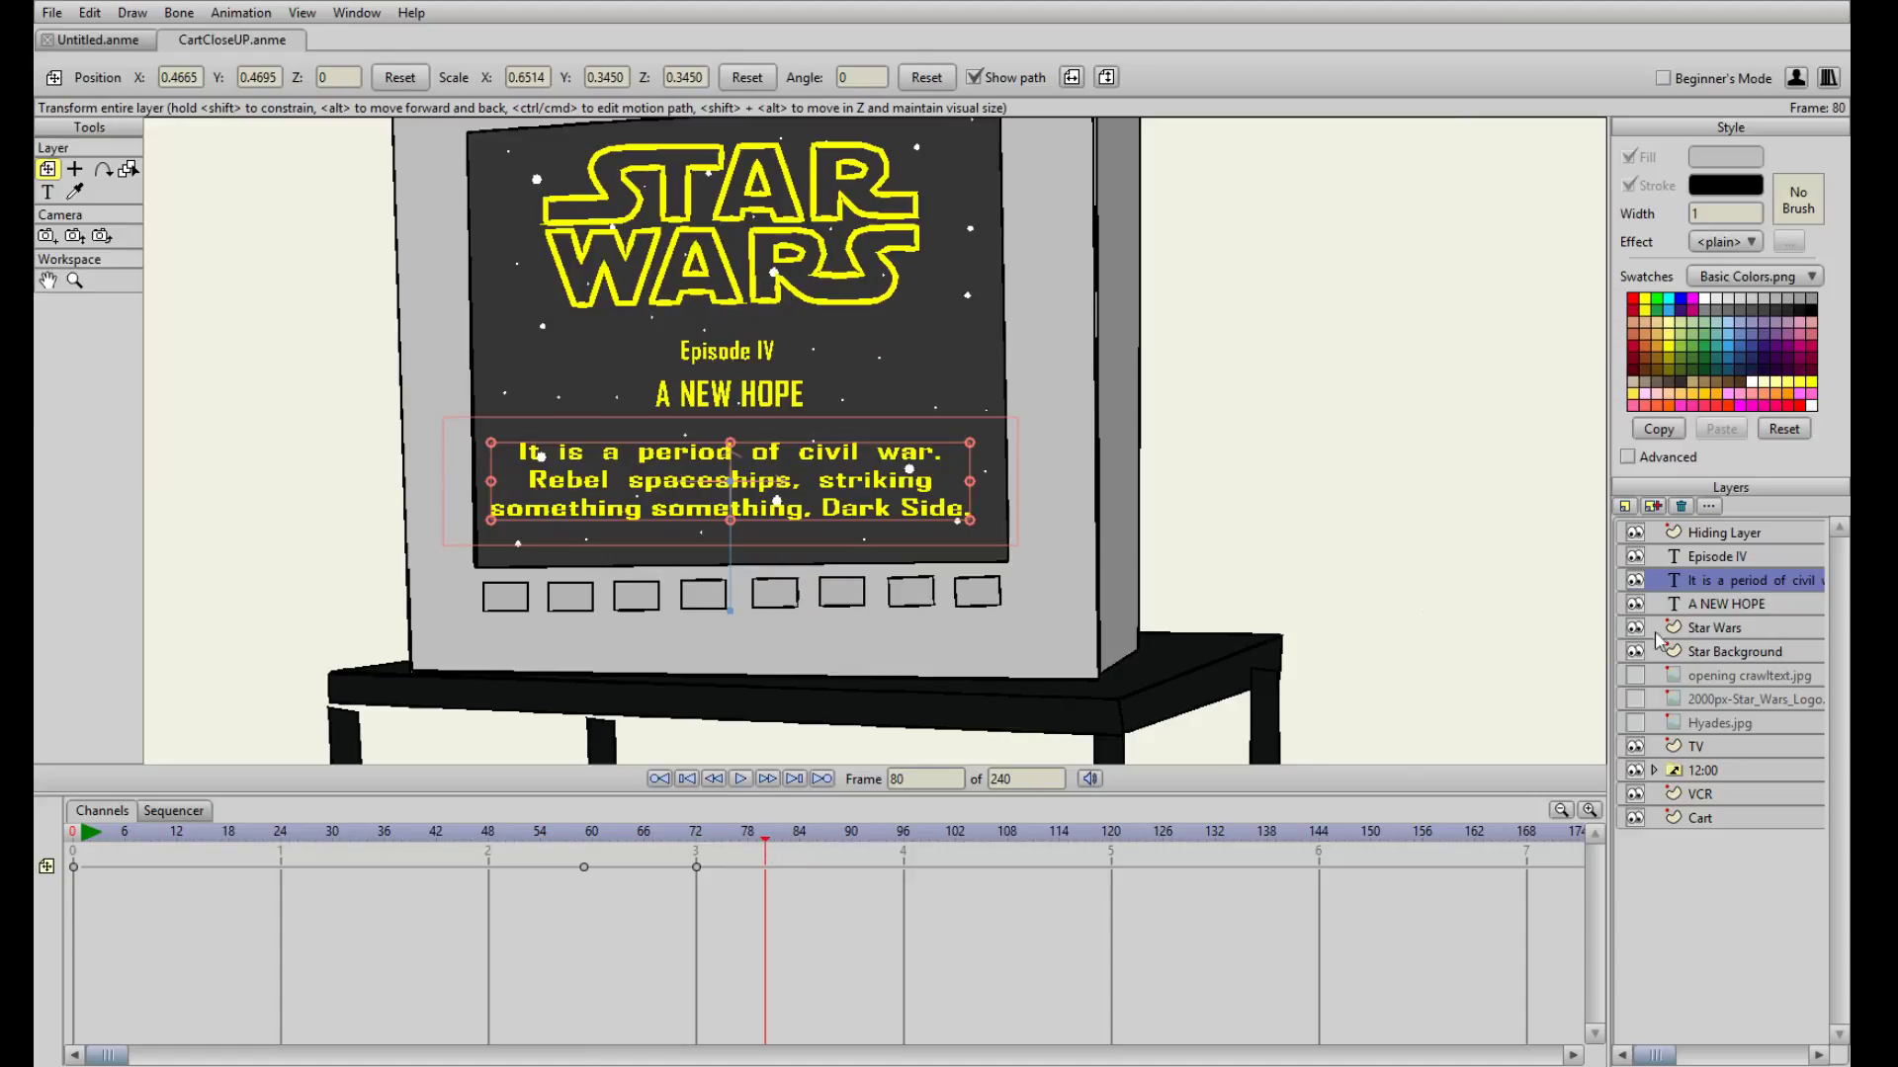
pyautogui.click(1728, 555)
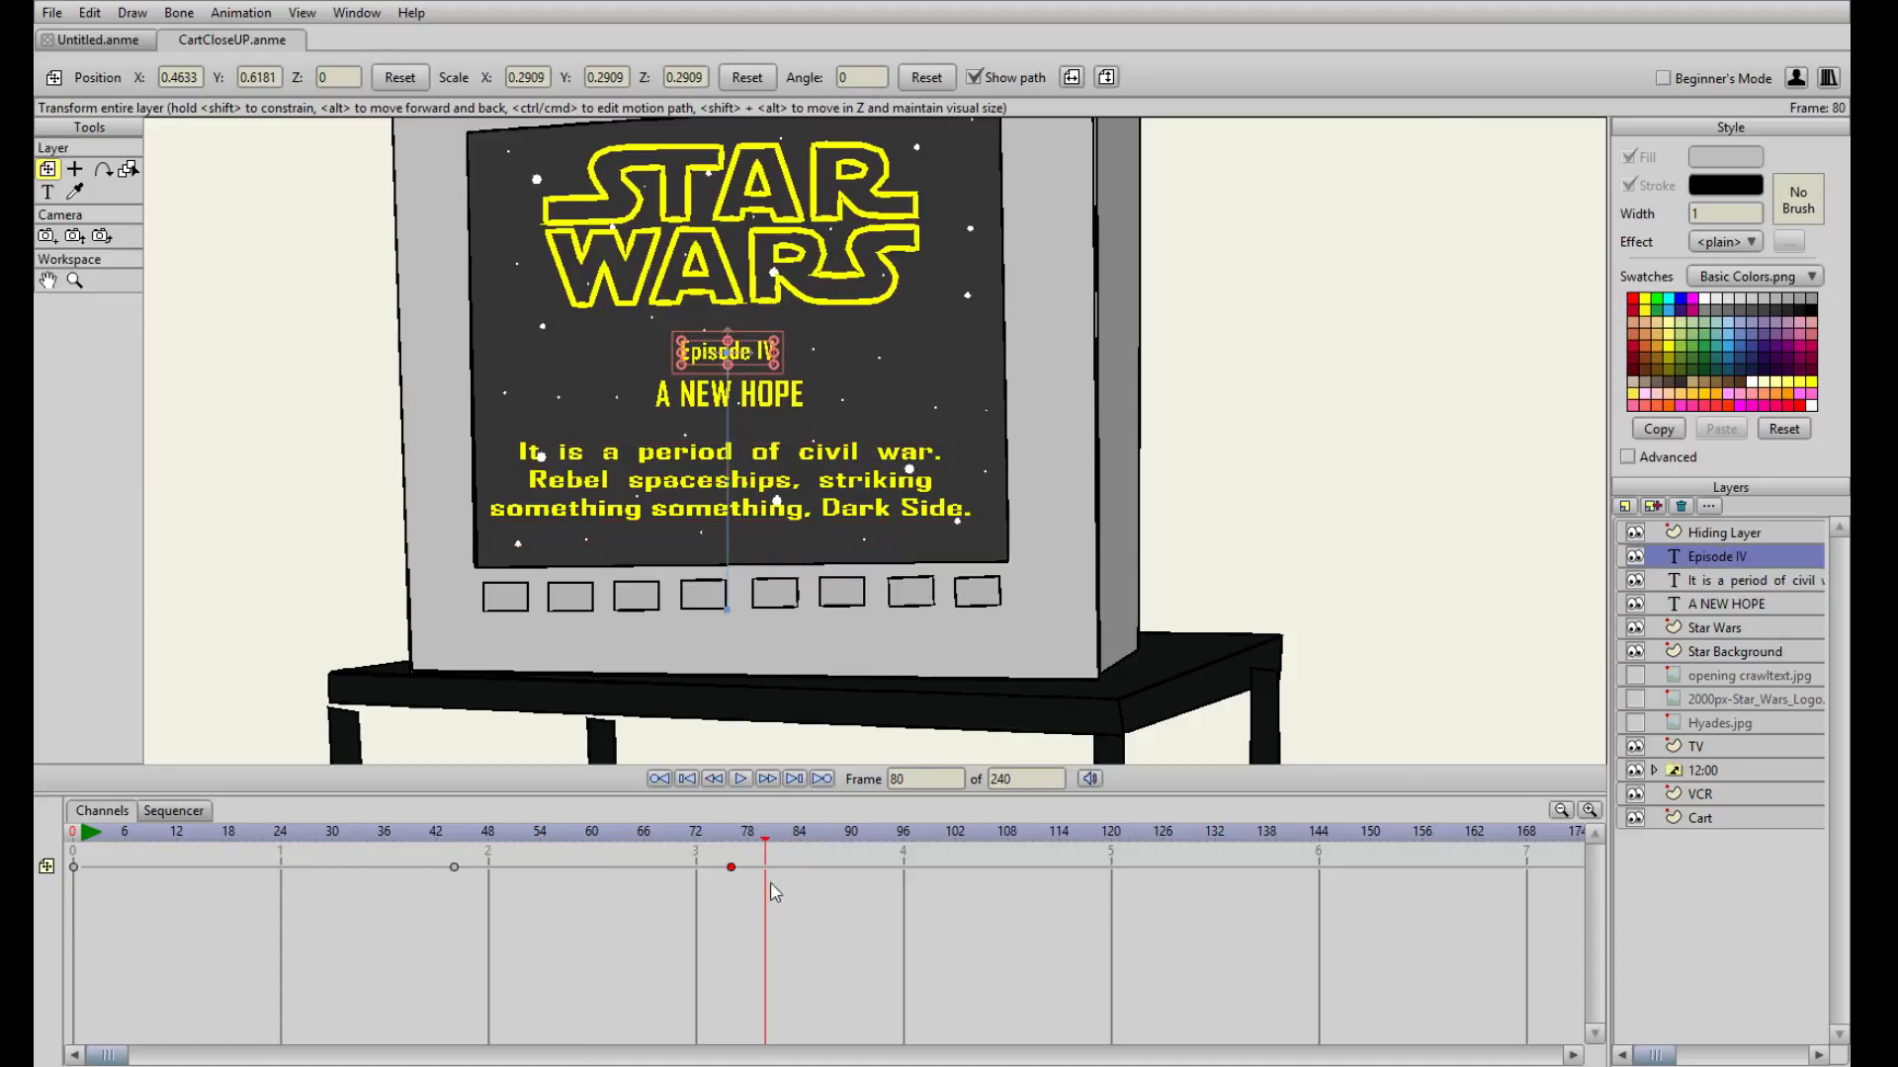
pyautogui.click(1716, 594)
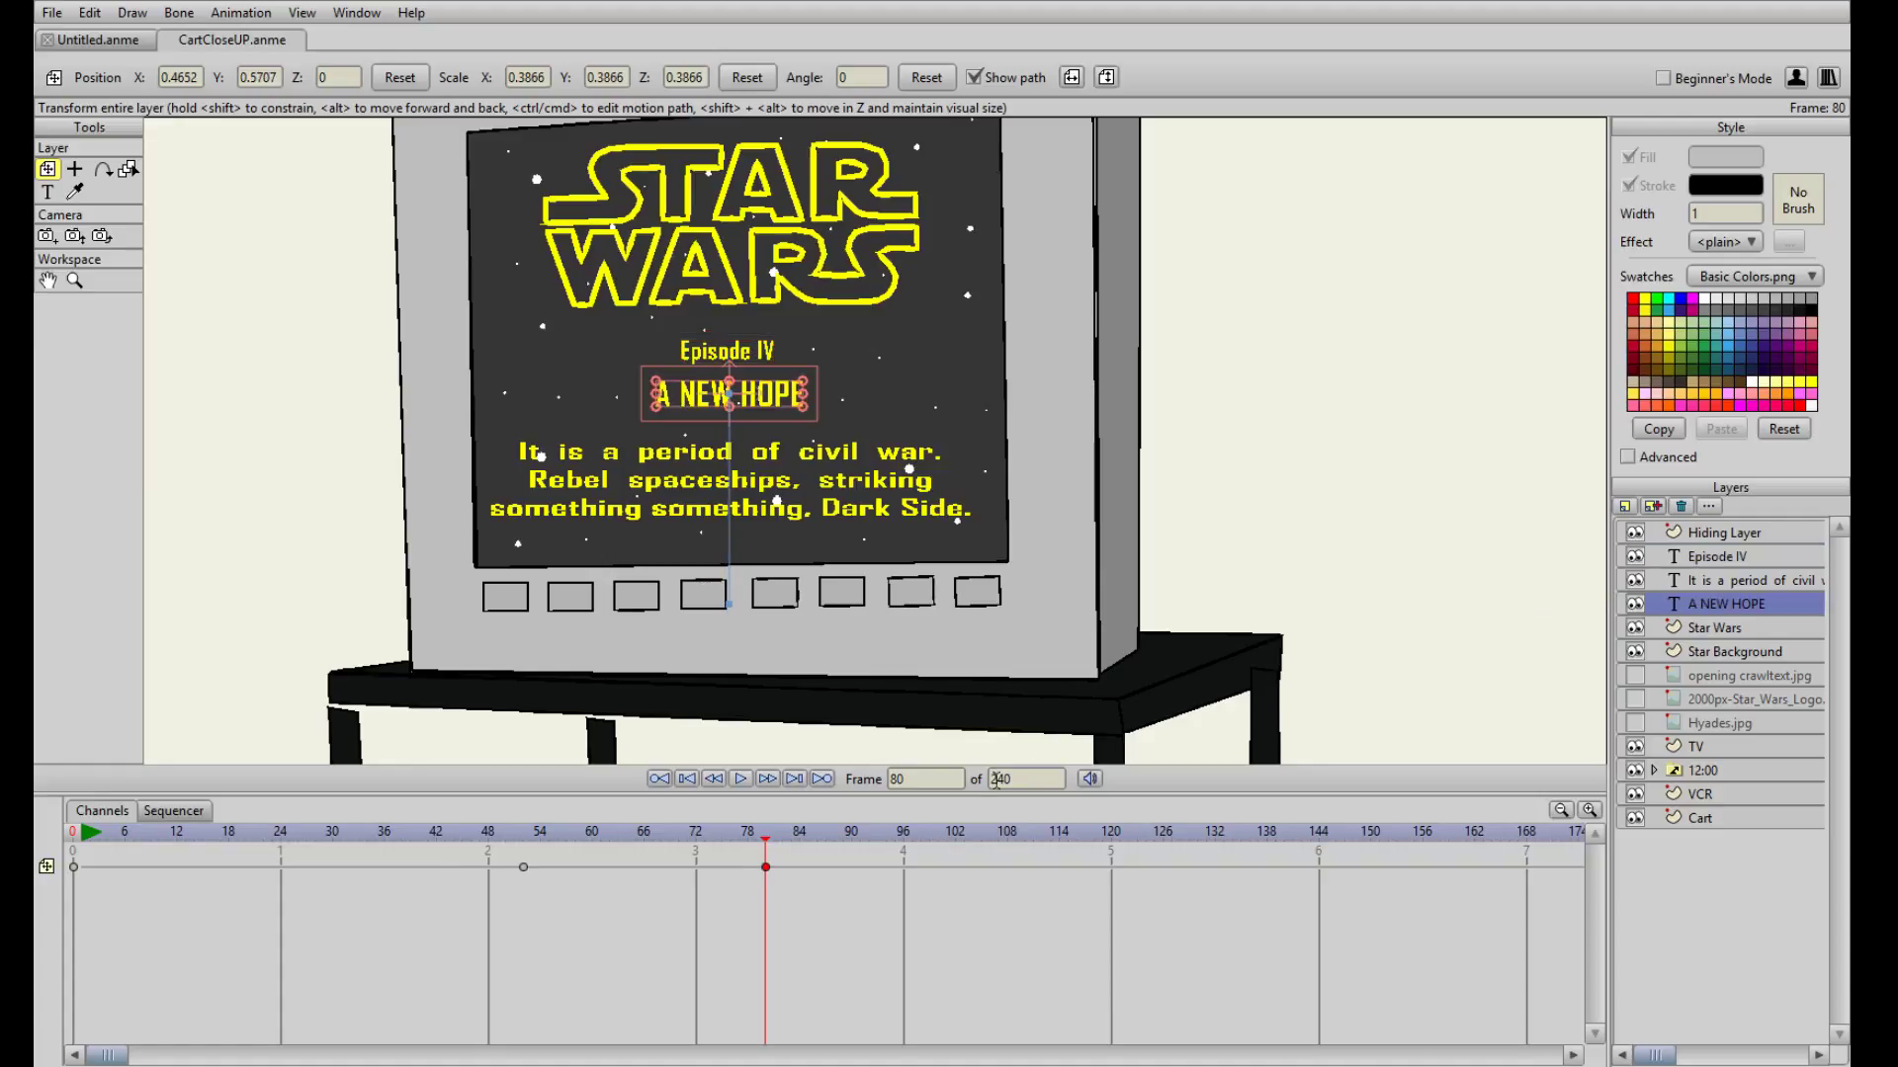
pyautogui.click(1699, 584)
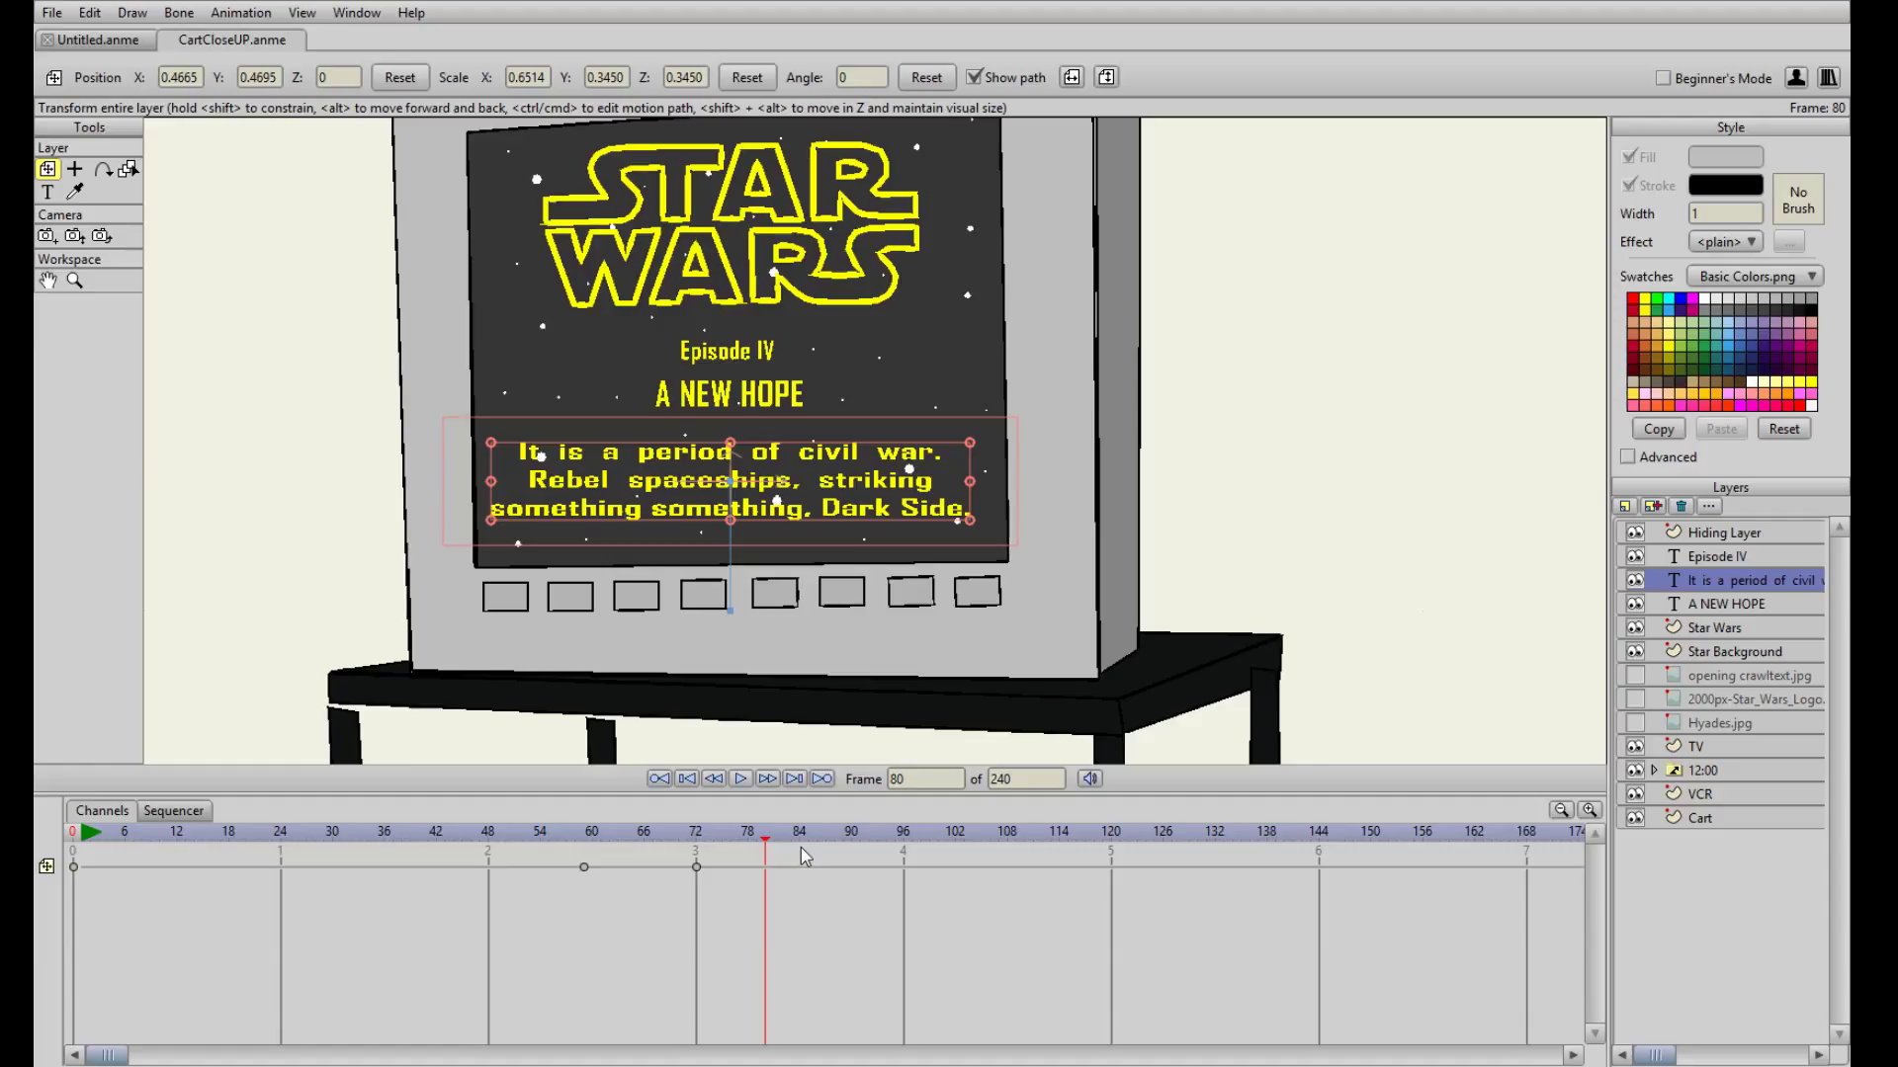
pyautogui.moveTo(697, 867); pyautogui.dragTo(272, 847)
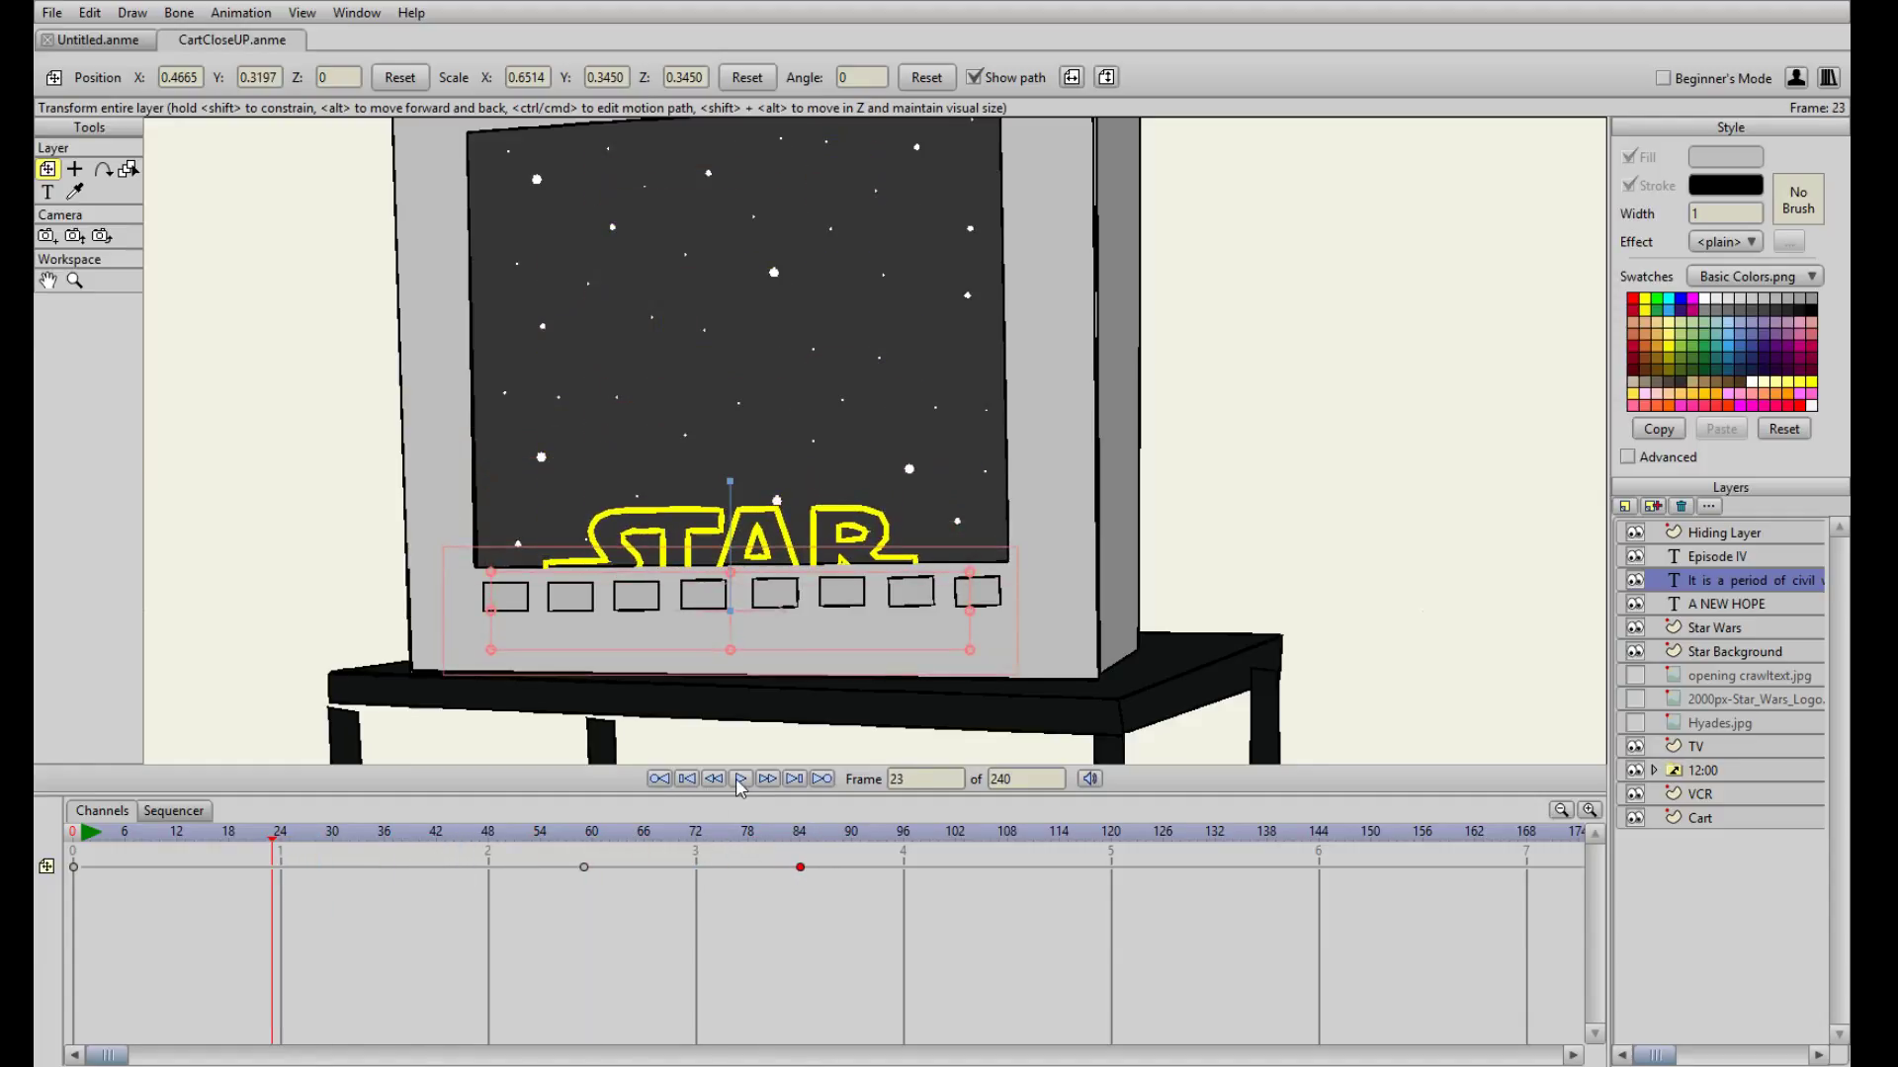
# - Play back the title animation repeatedly, mostly from around frame 49, and check how the three texts rise after the logo
pyautogui.click(471, 838)
pyautogui.click(743, 779)
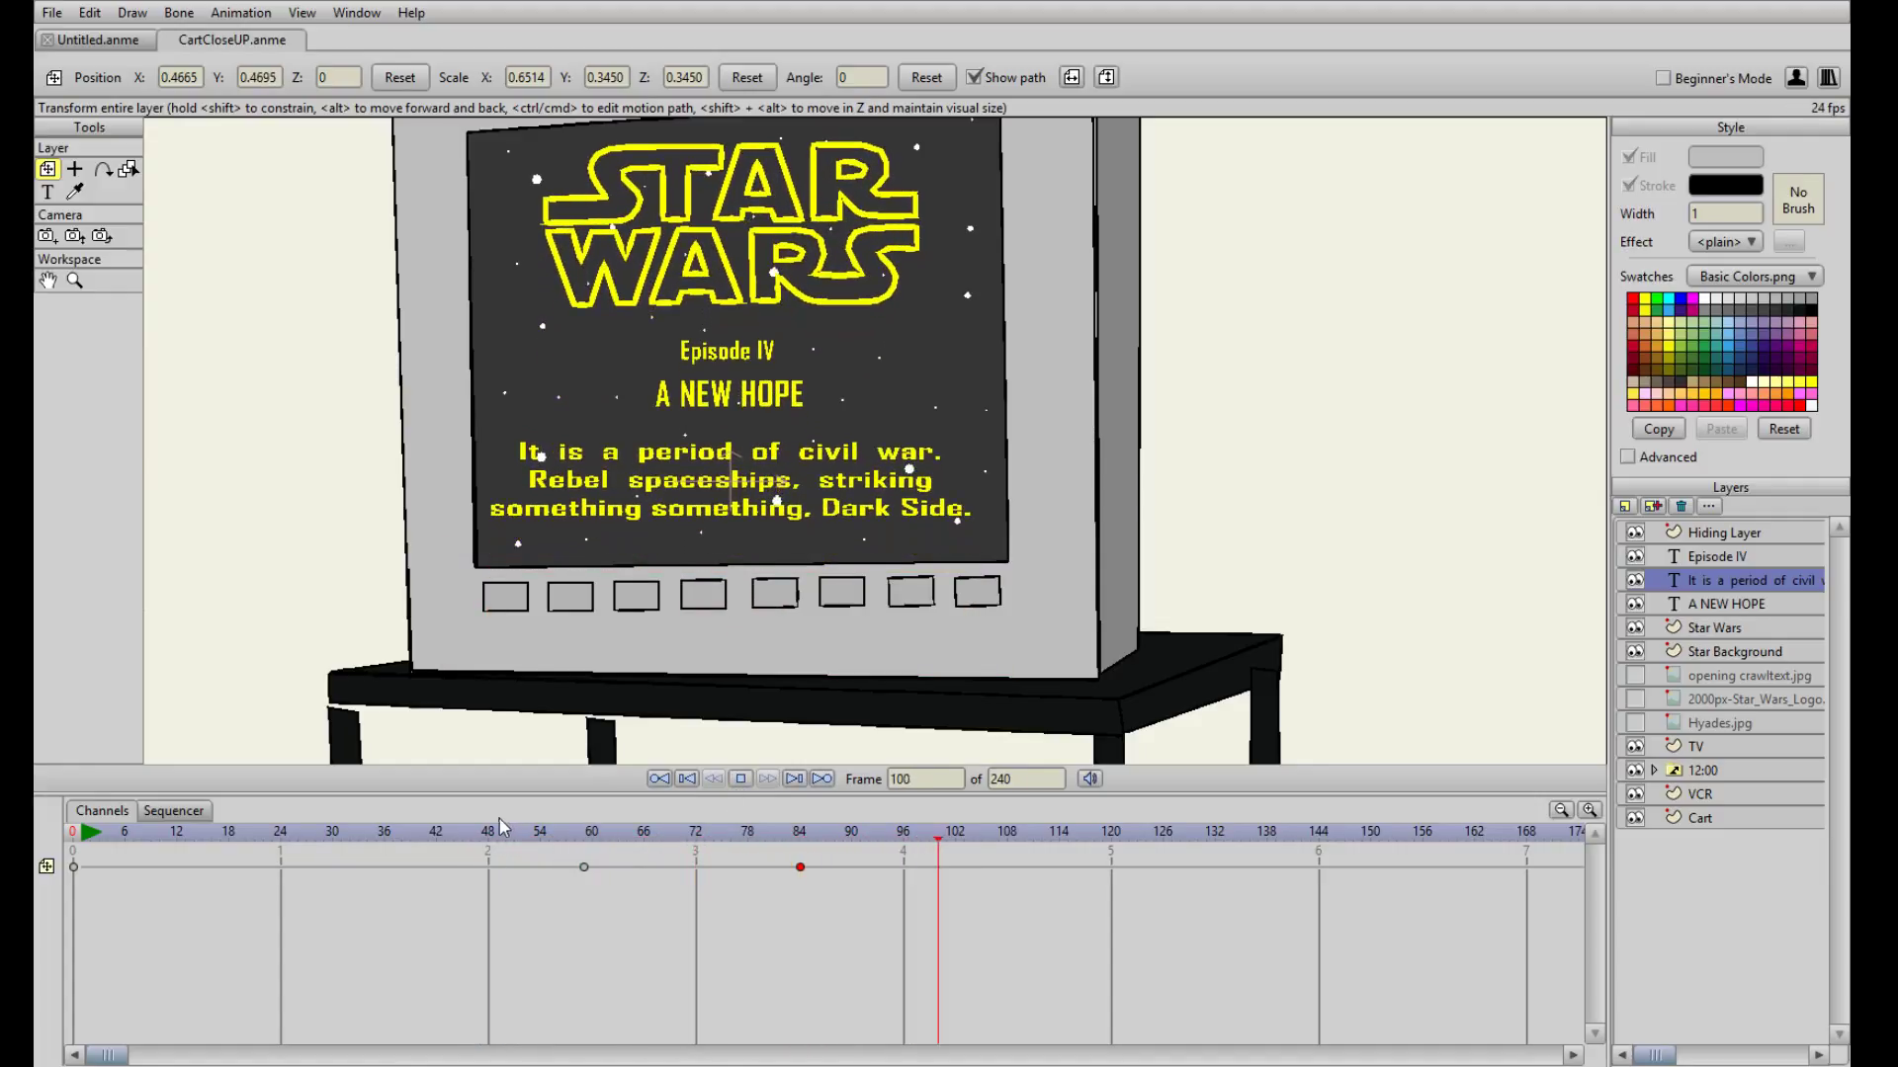
pyautogui.click(346, 834)
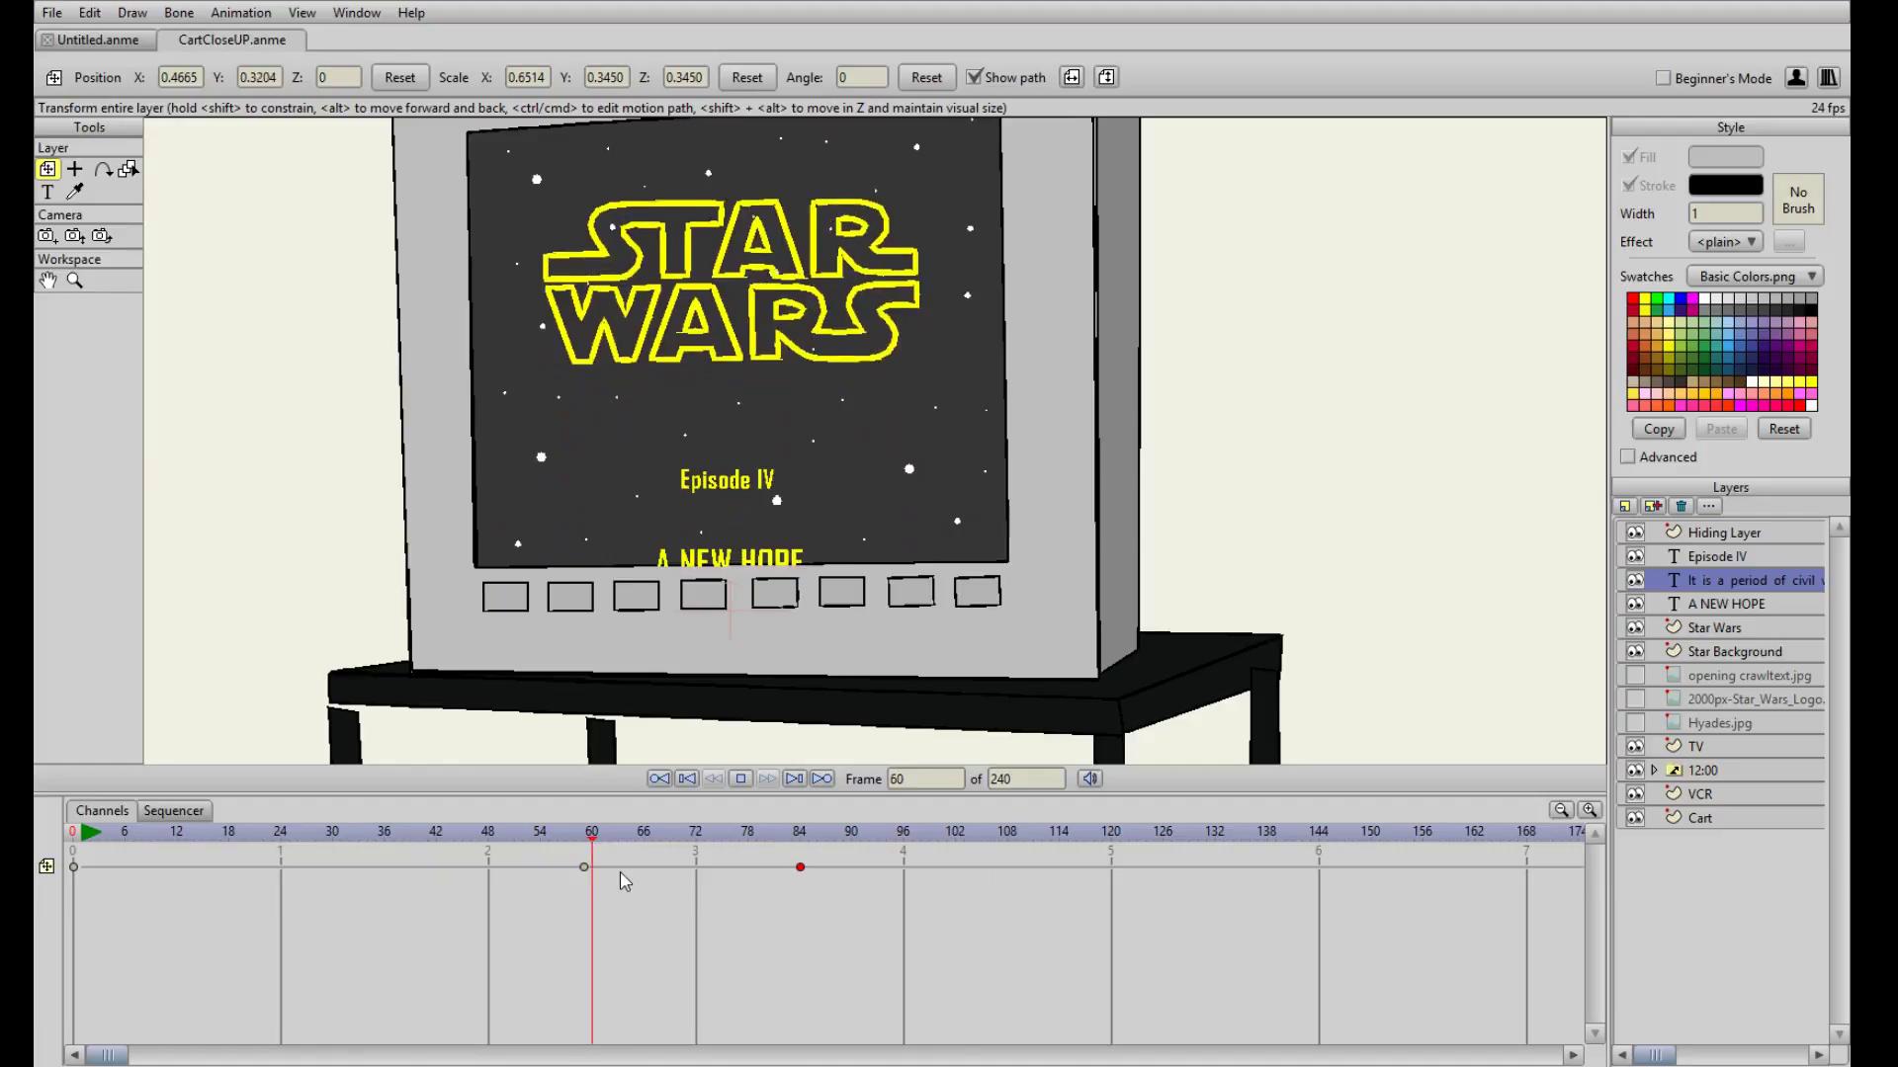
pyautogui.click(419, 835)
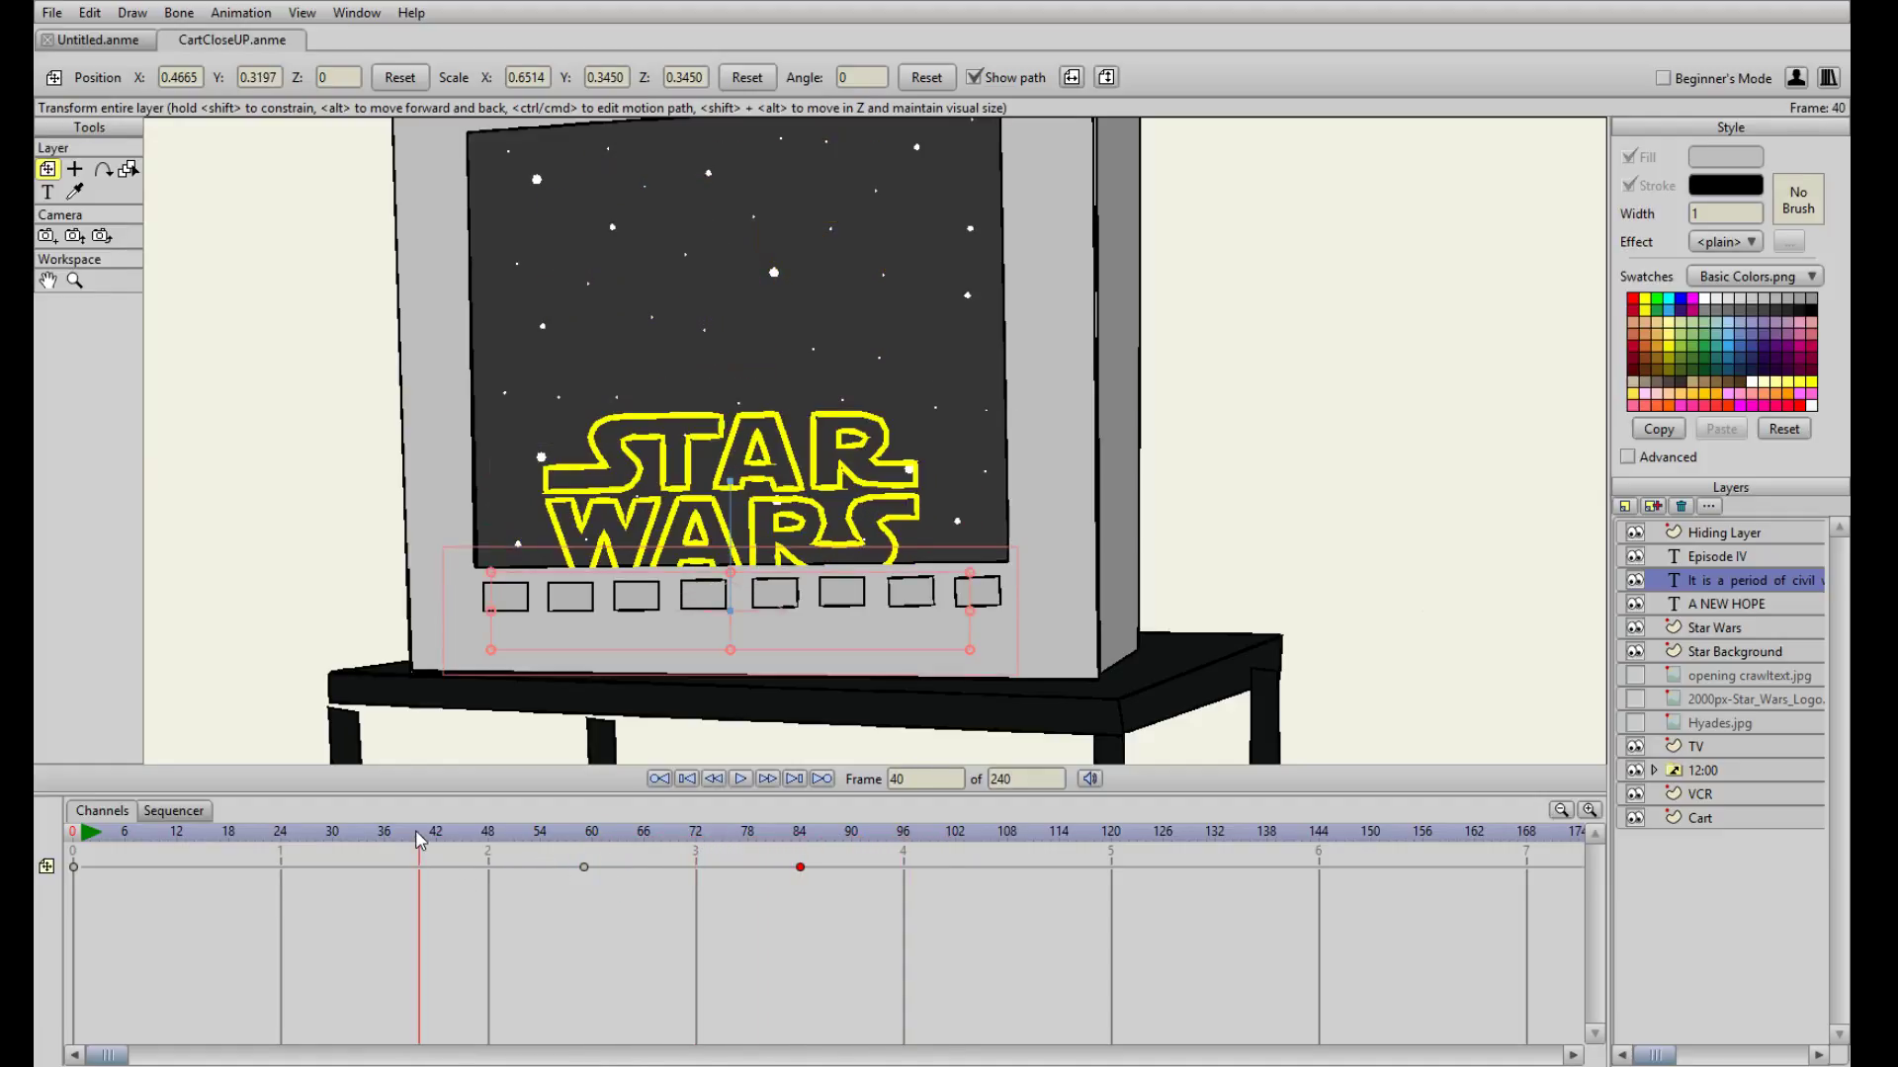
pyautogui.click(498, 846)
pyautogui.press('space')
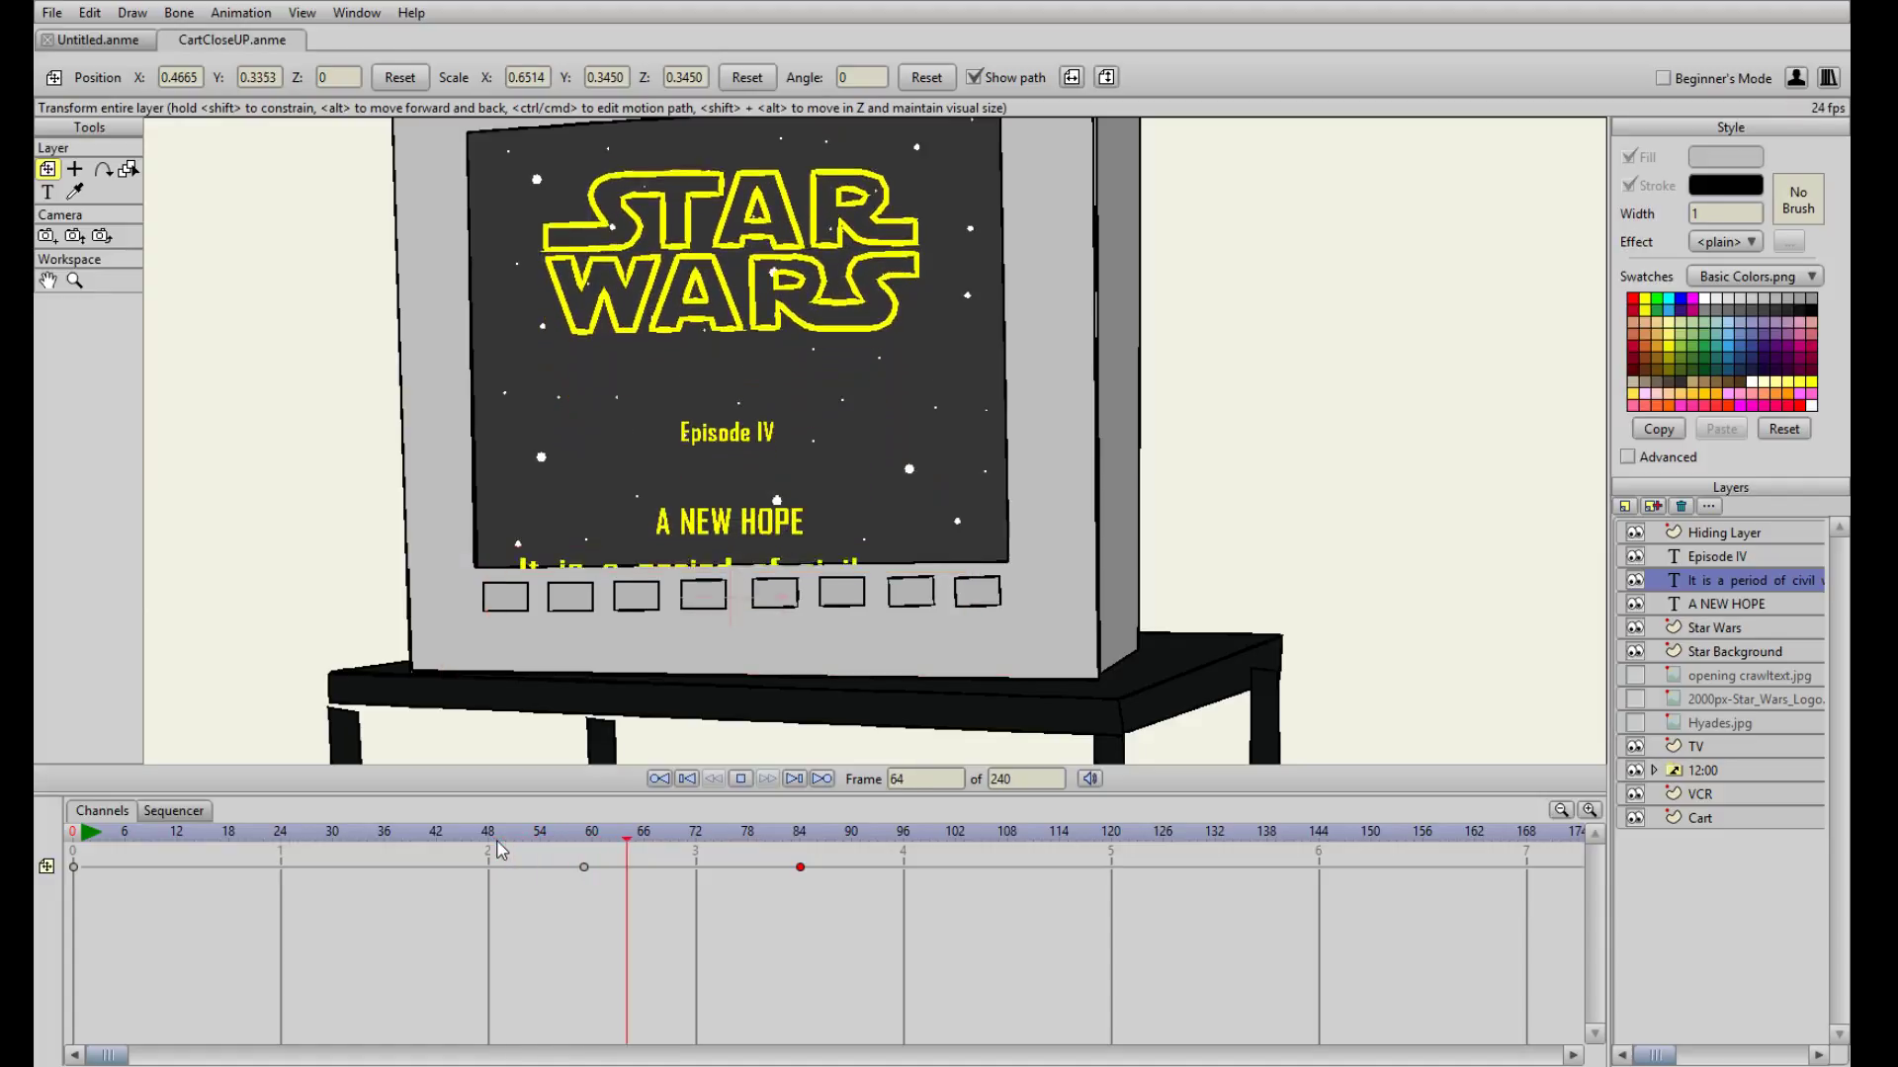
pyautogui.click(497, 846)
pyautogui.press('space')
pyautogui.click(497, 846)
pyautogui.press('space')
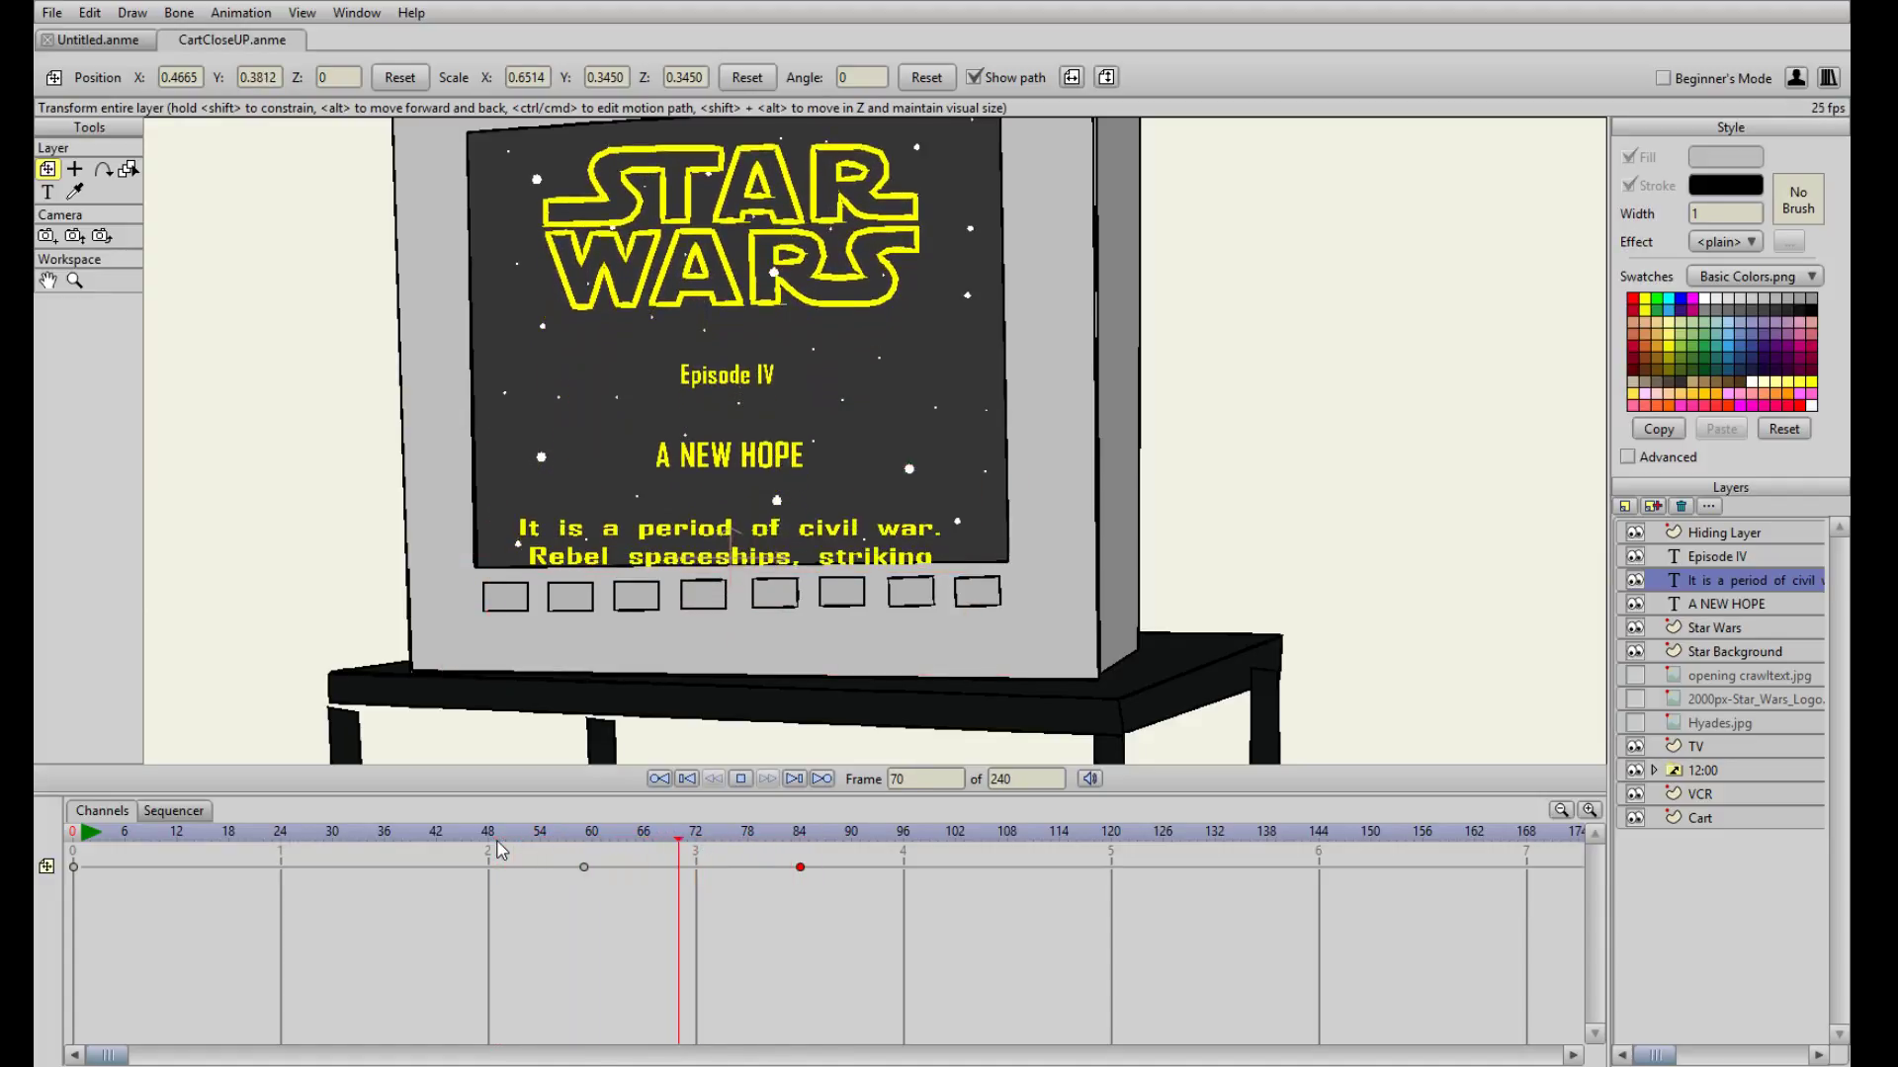
pyautogui.click(497, 846)
pyautogui.press('space')
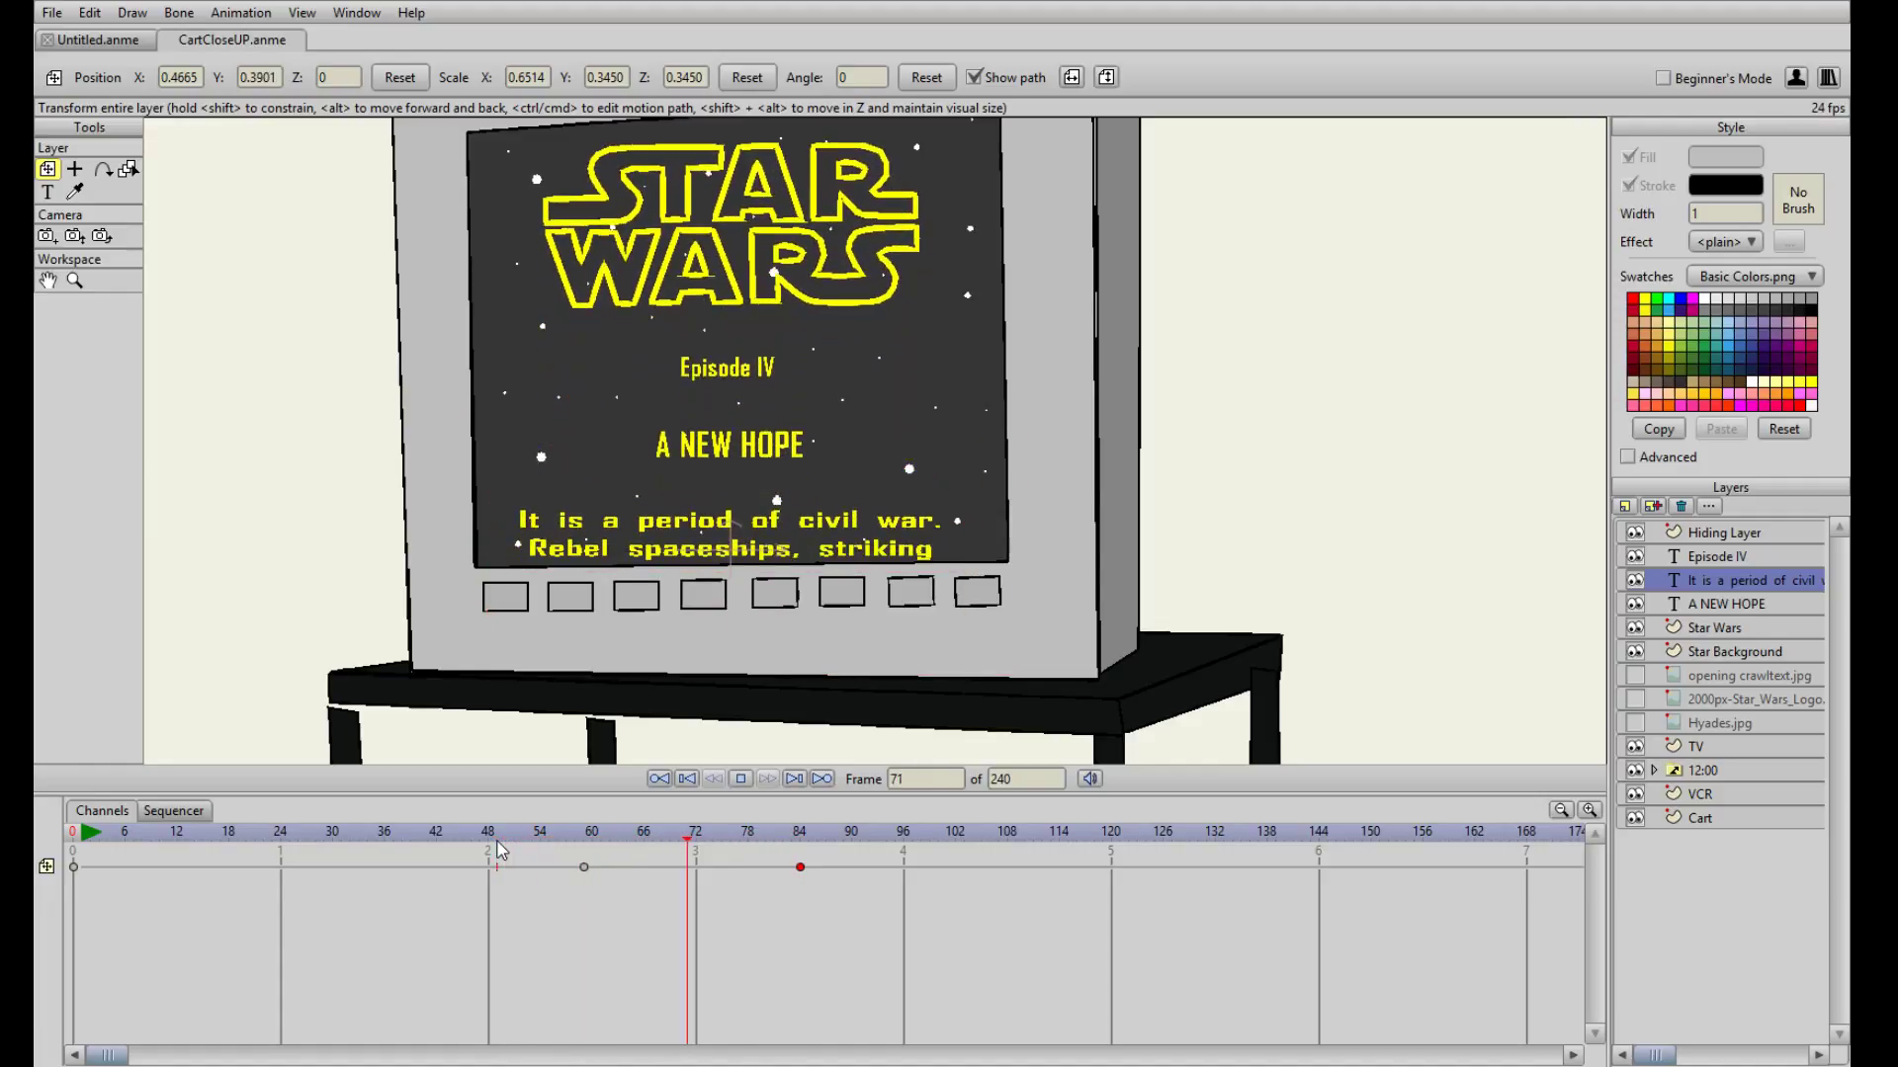
pyautogui.click(740, 779)
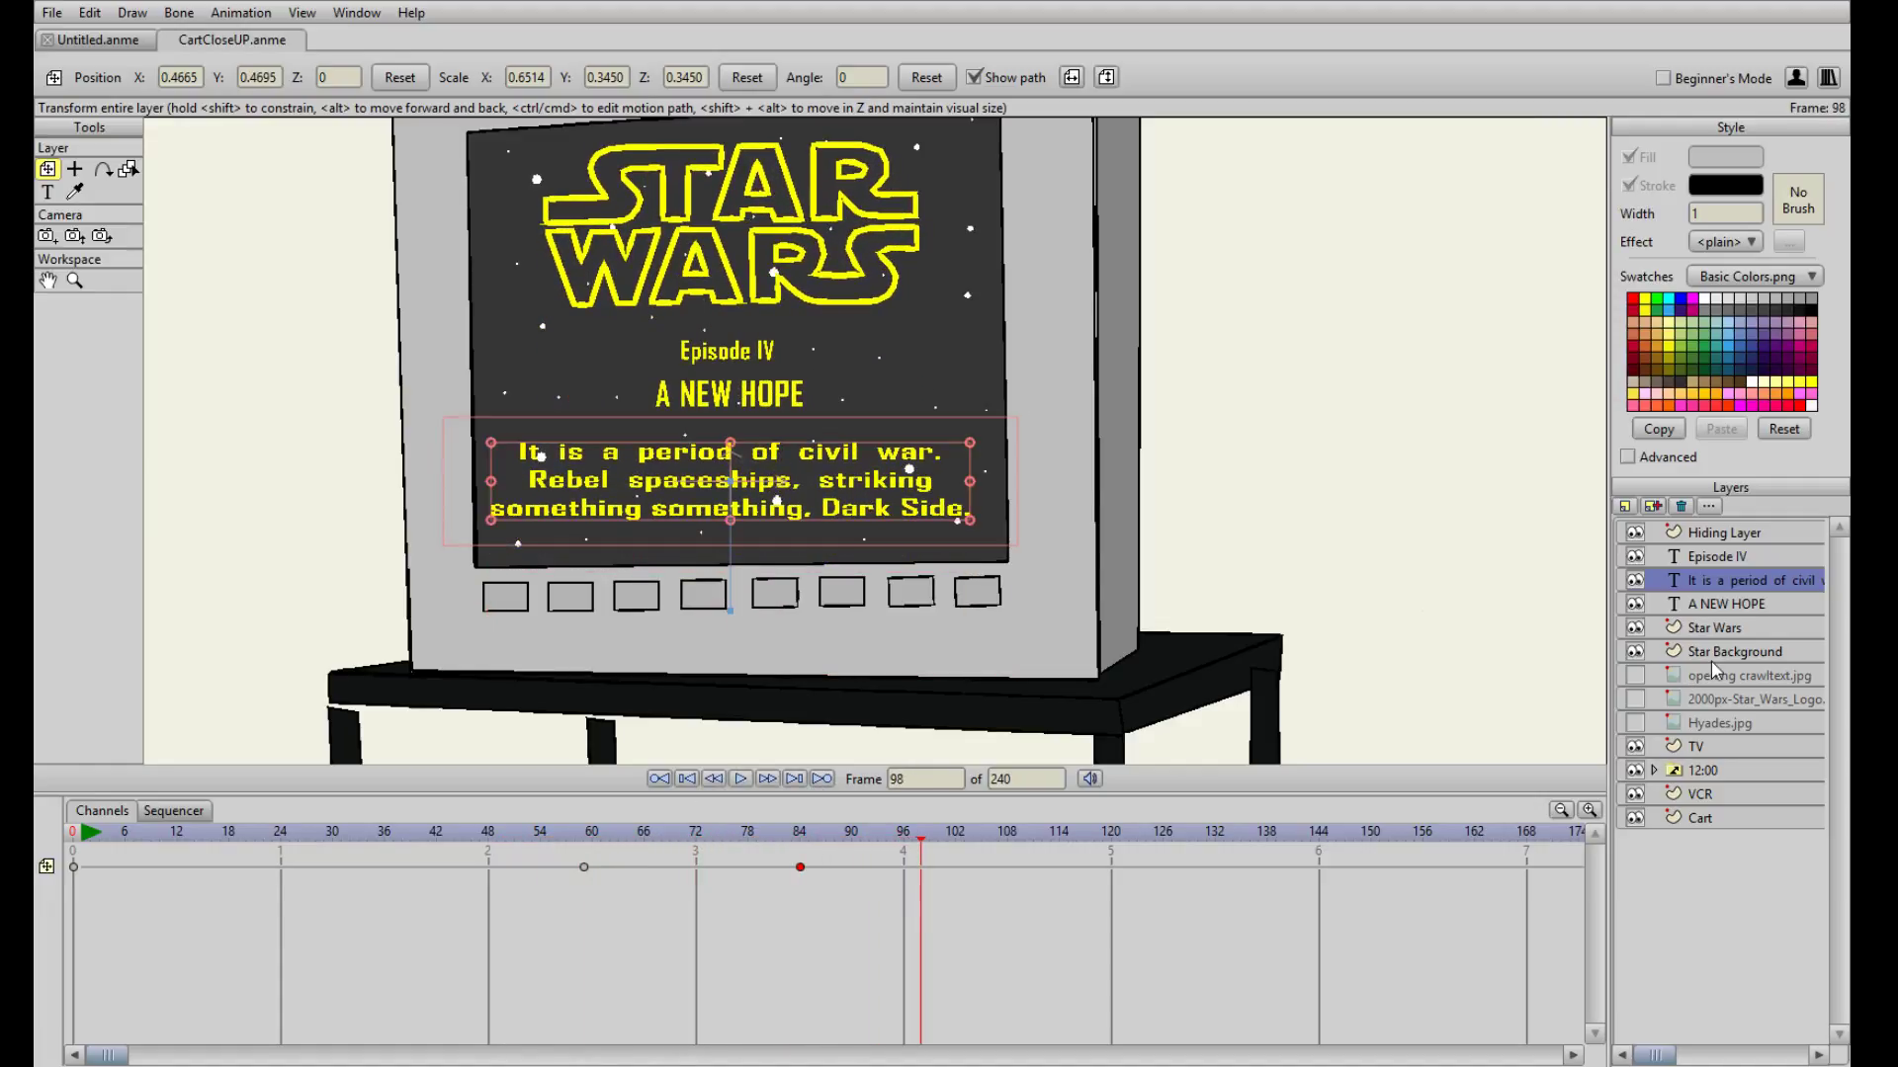
# - Retime A NEW HOPE's final position keyframe to frame 78, then play back and scrub through its rise
pyautogui.click(1737, 610)
pyautogui.moveTo(768, 868); pyautogui.dragTo(750, 868)
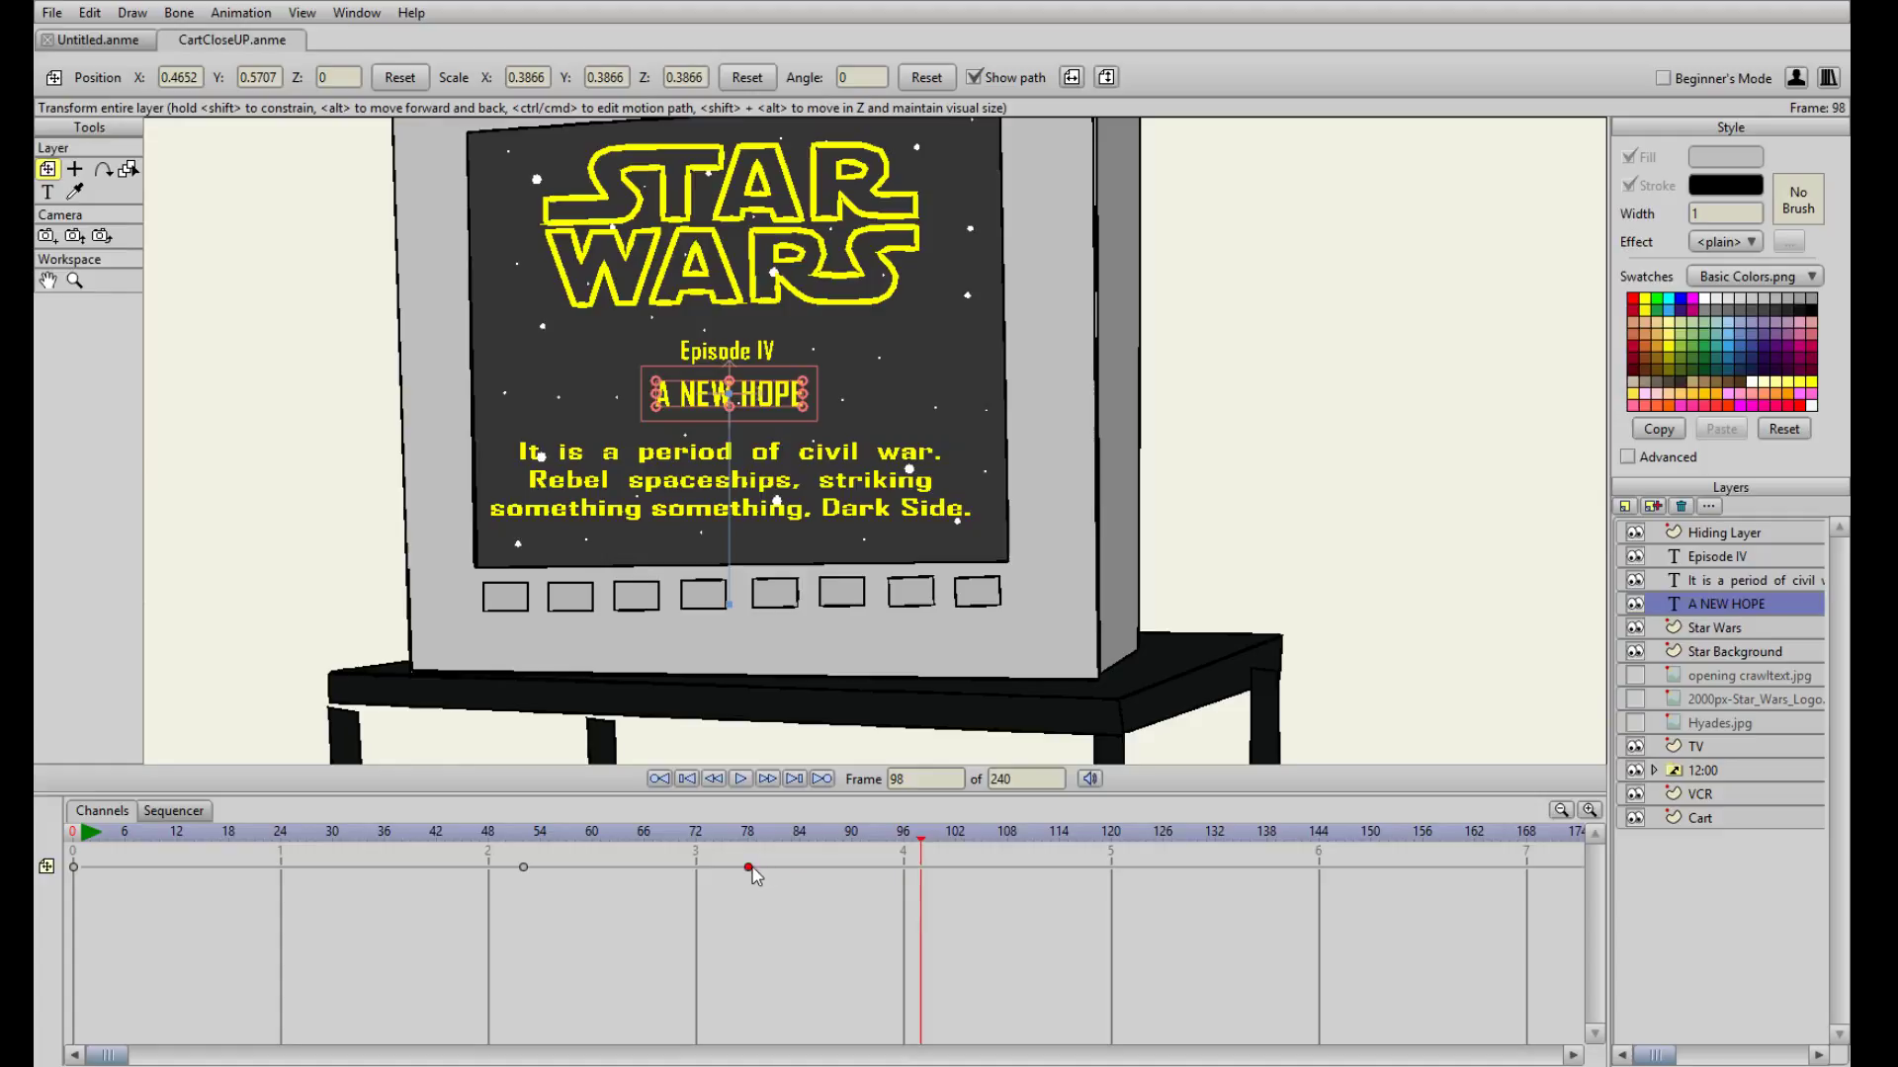
pyautogui.moveTo(911, 848); pyautogui.dragTo(605, 850)
pyautogui.click(740, 779)
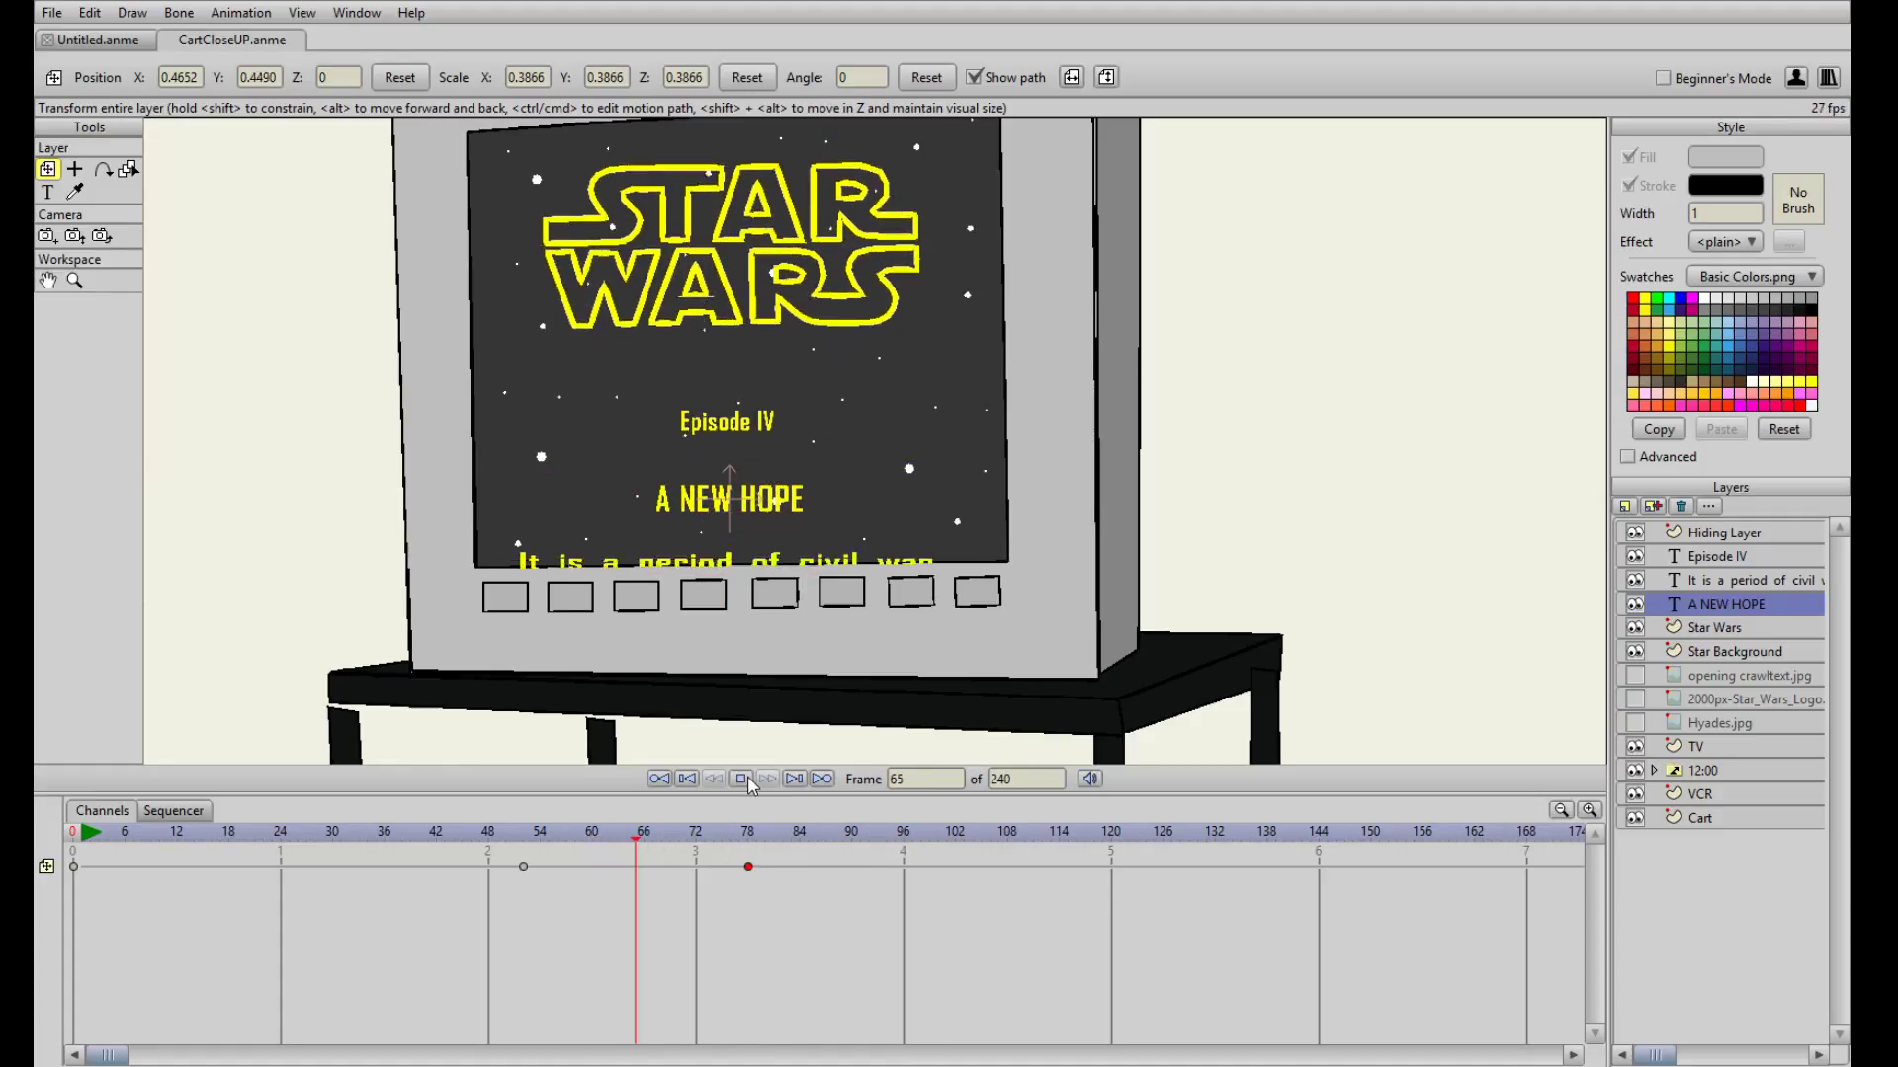
pyautogui.click(740, 779)
pyautogui.moveTo(952, 835); pyautogui.dragTo(725, 880)
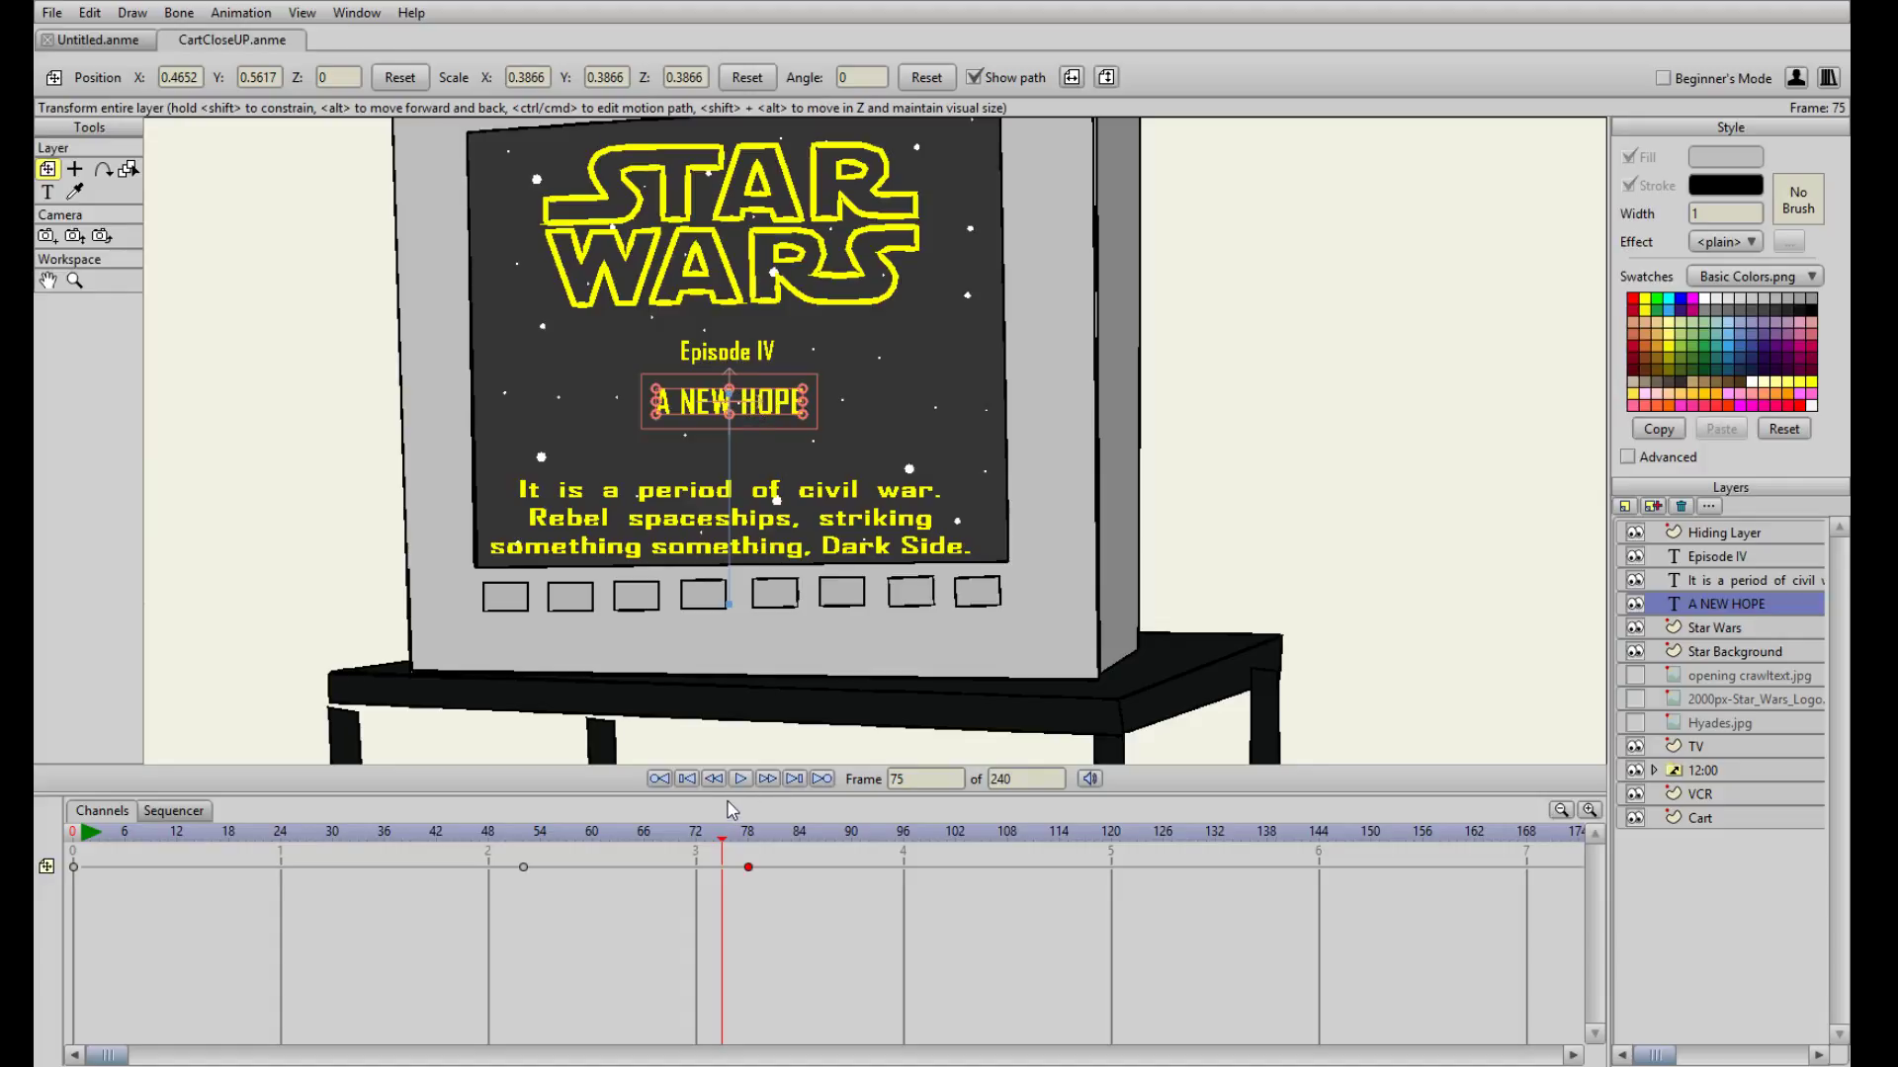
pyautogui.moveTo(724, 841); pyautogui.dragTo(755, 872)
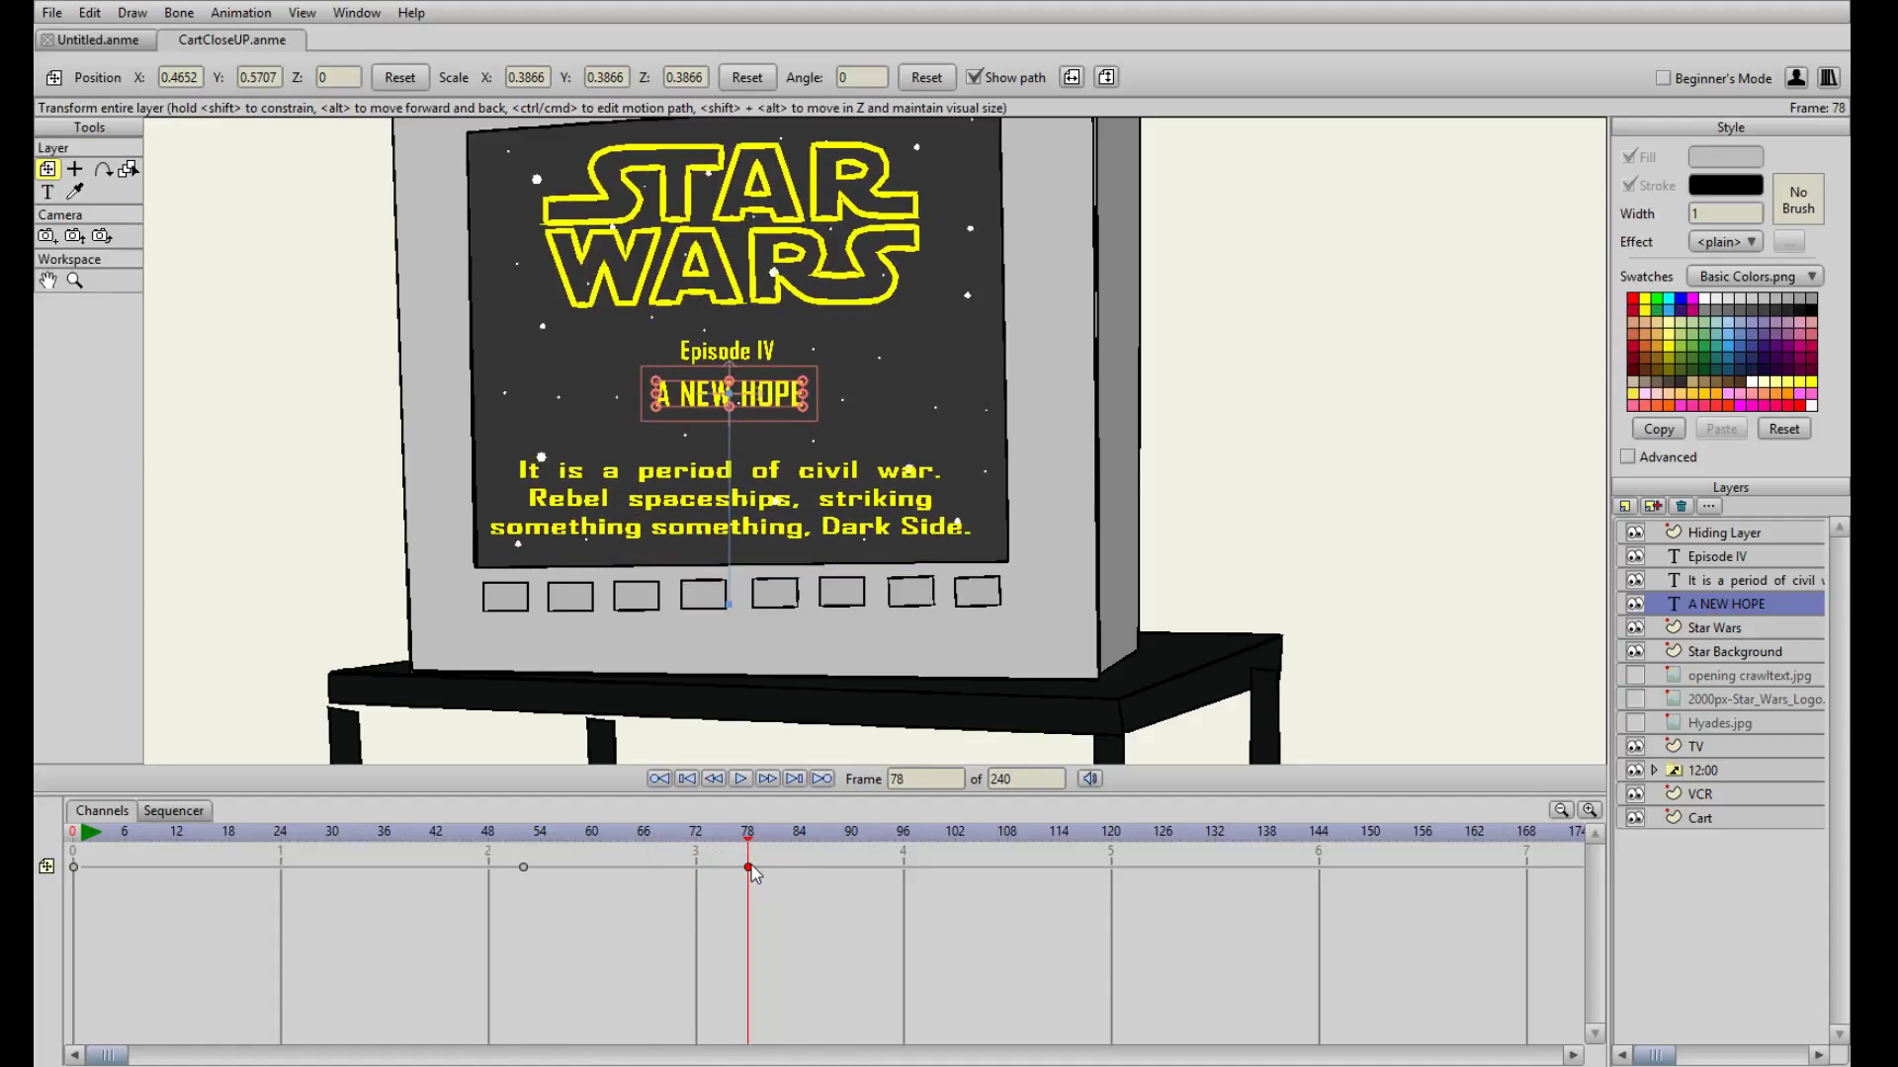
# - Check the rise of Episode IV and key its position at frame 54, where it emerges above the Hiding Layer
pyautogui.click(1688, 560)
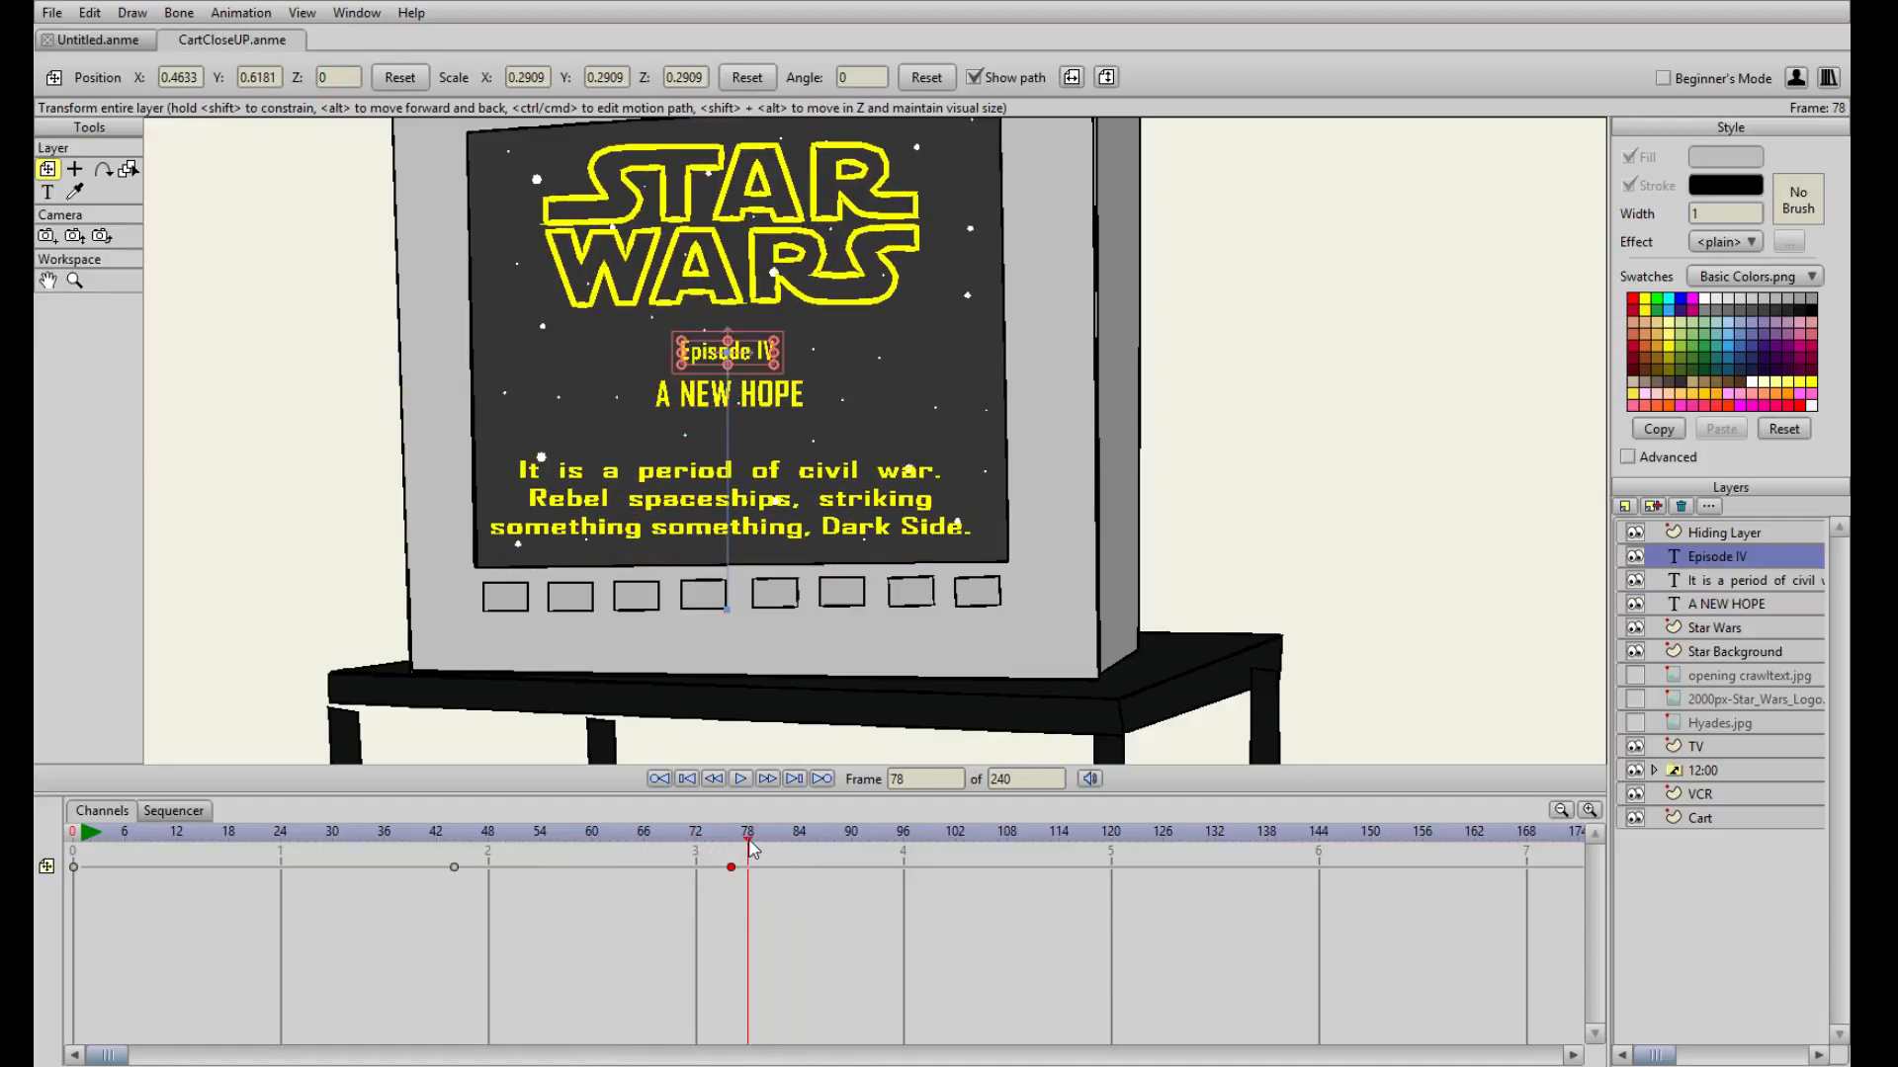
pyautogui.moveTo(750, 842); pyautogui.dragTo(493, 882)
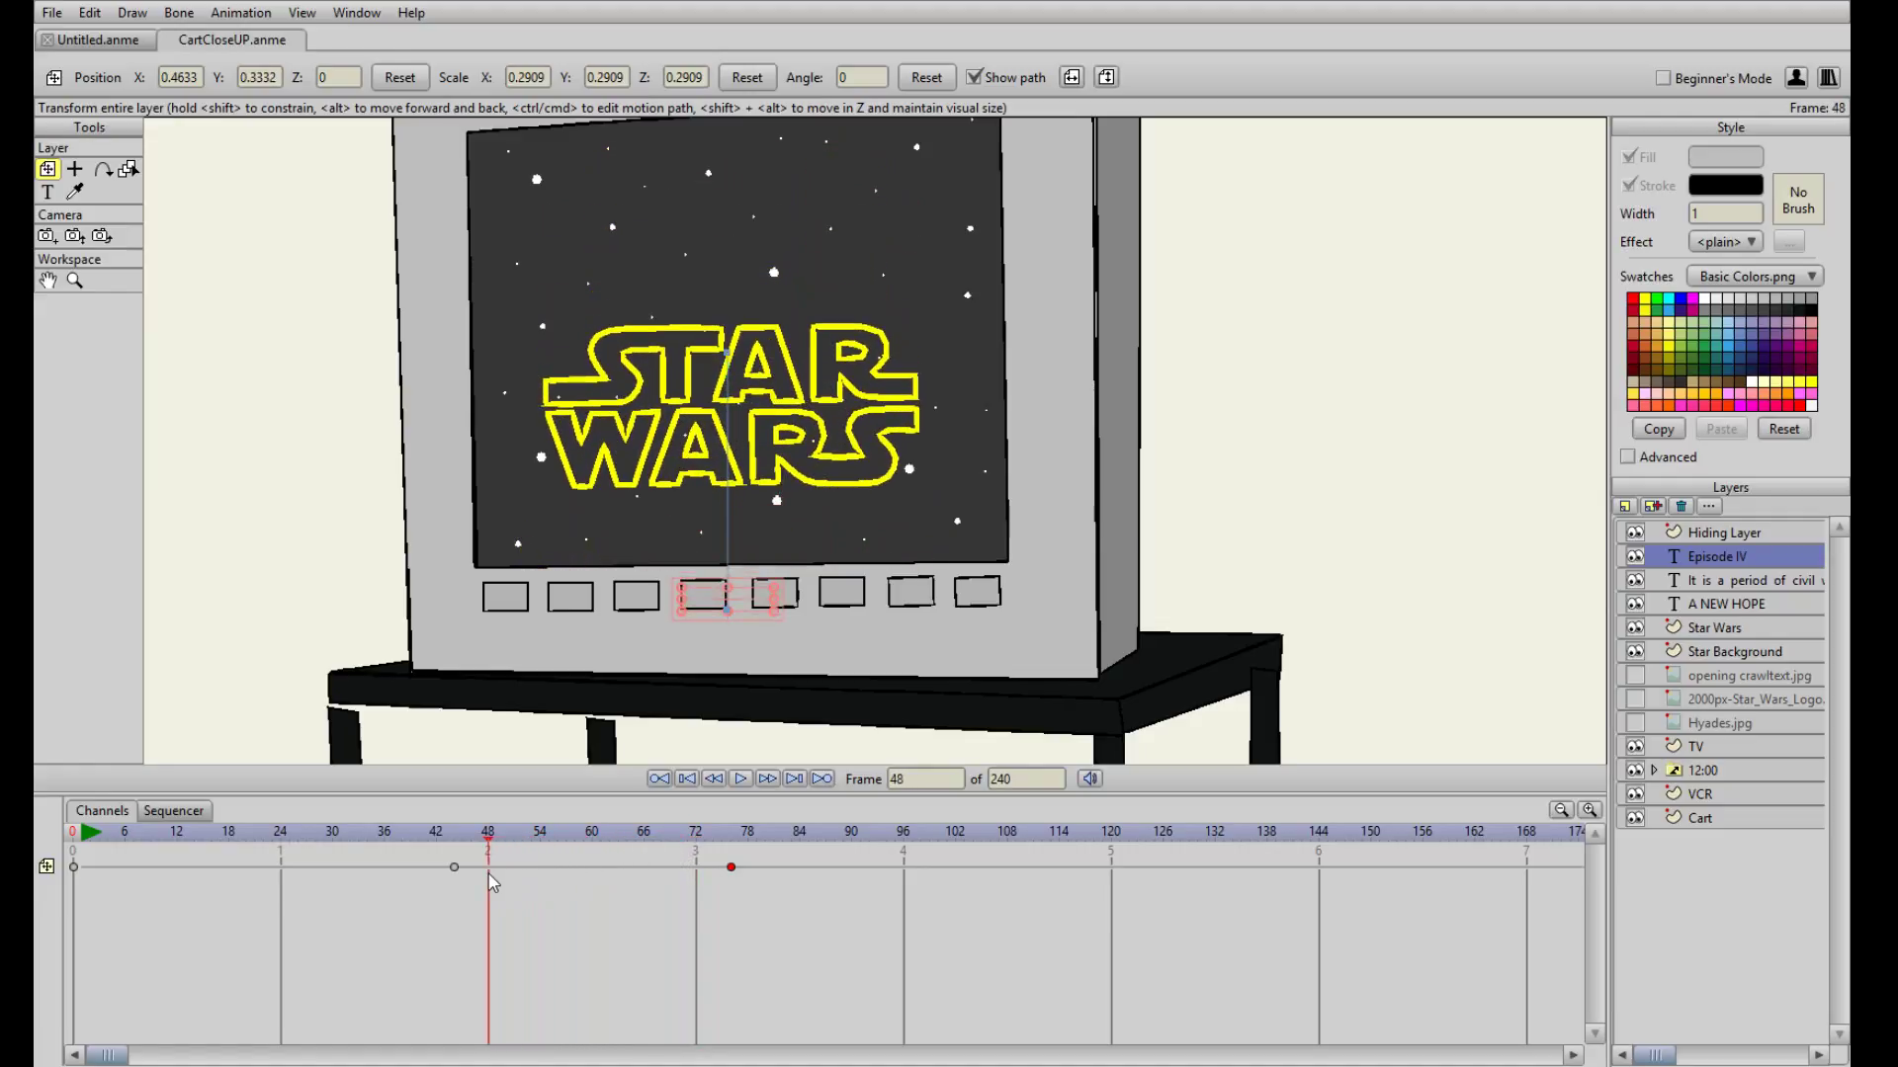
pyautogui.click(1715, 610)
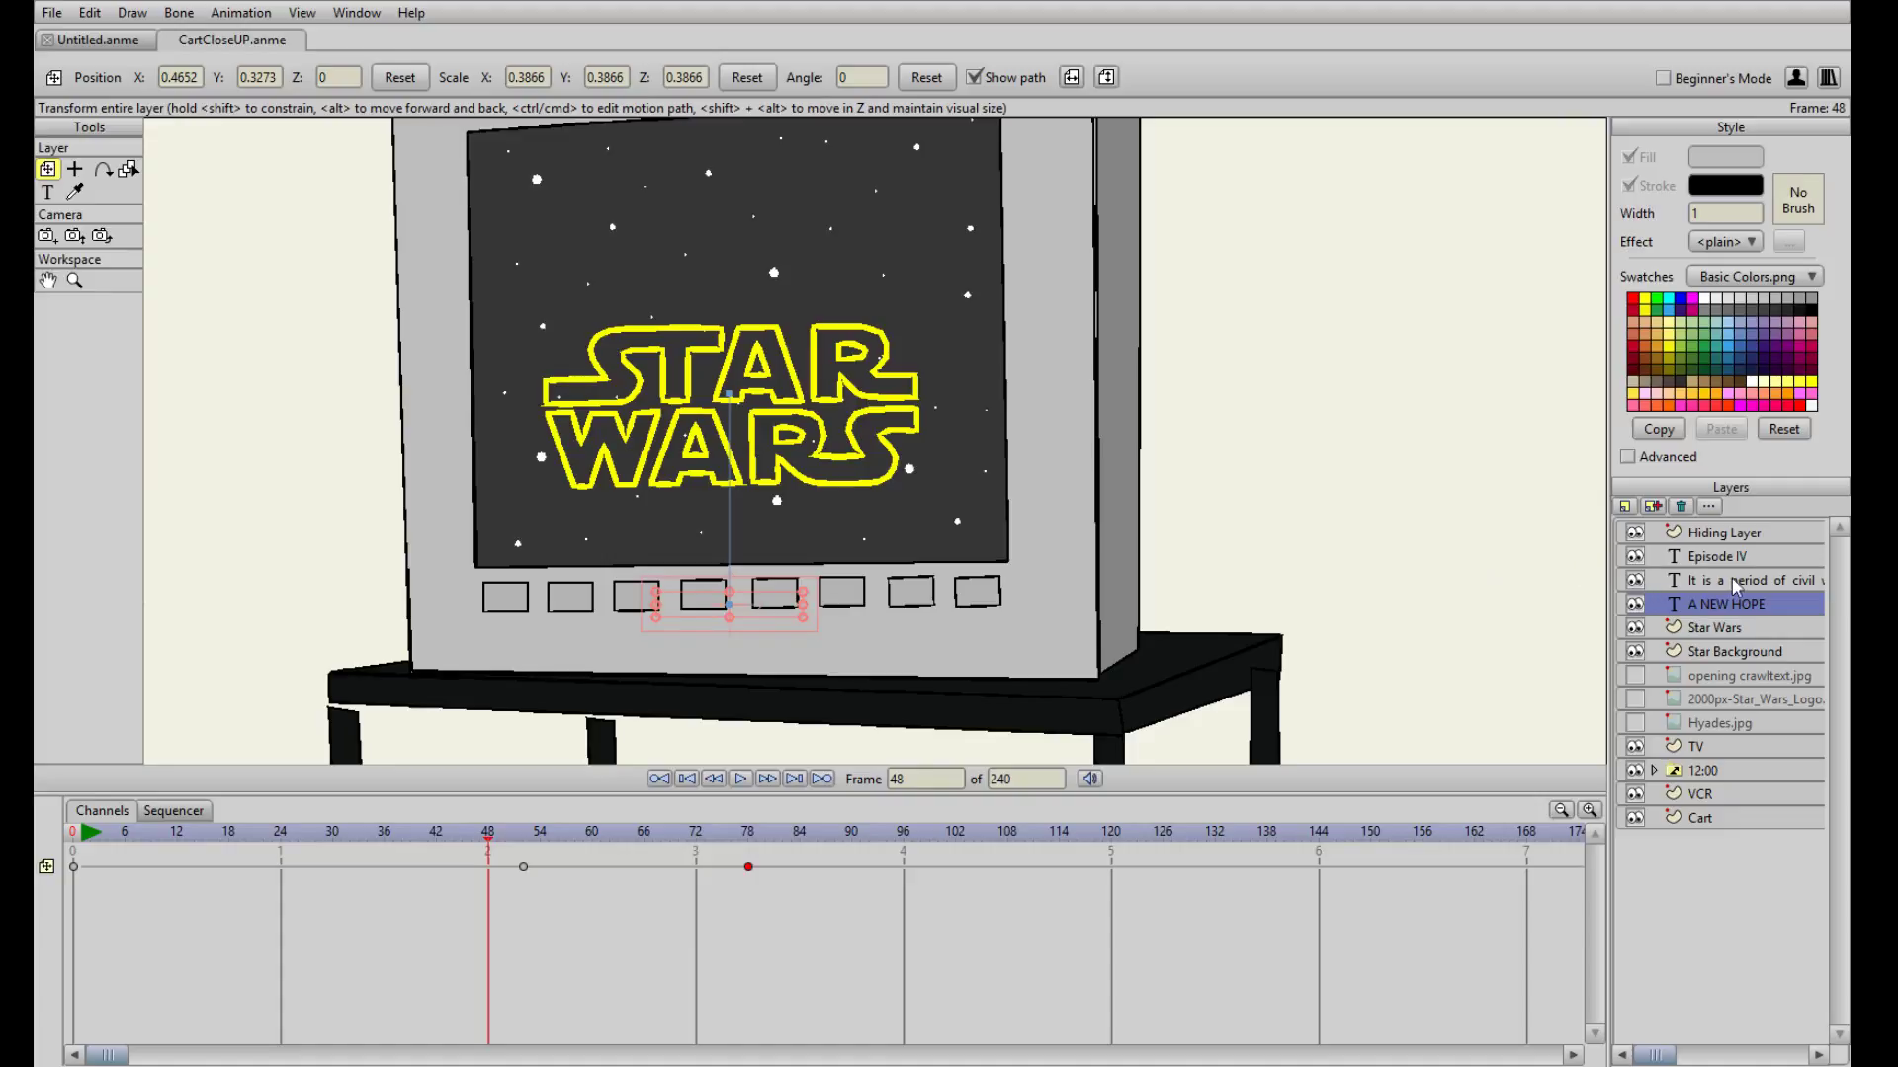
pyautogui.click(1737, 559)
pyautogui.moveTo(488, 852); pyautogui.dragTo(545, 865)
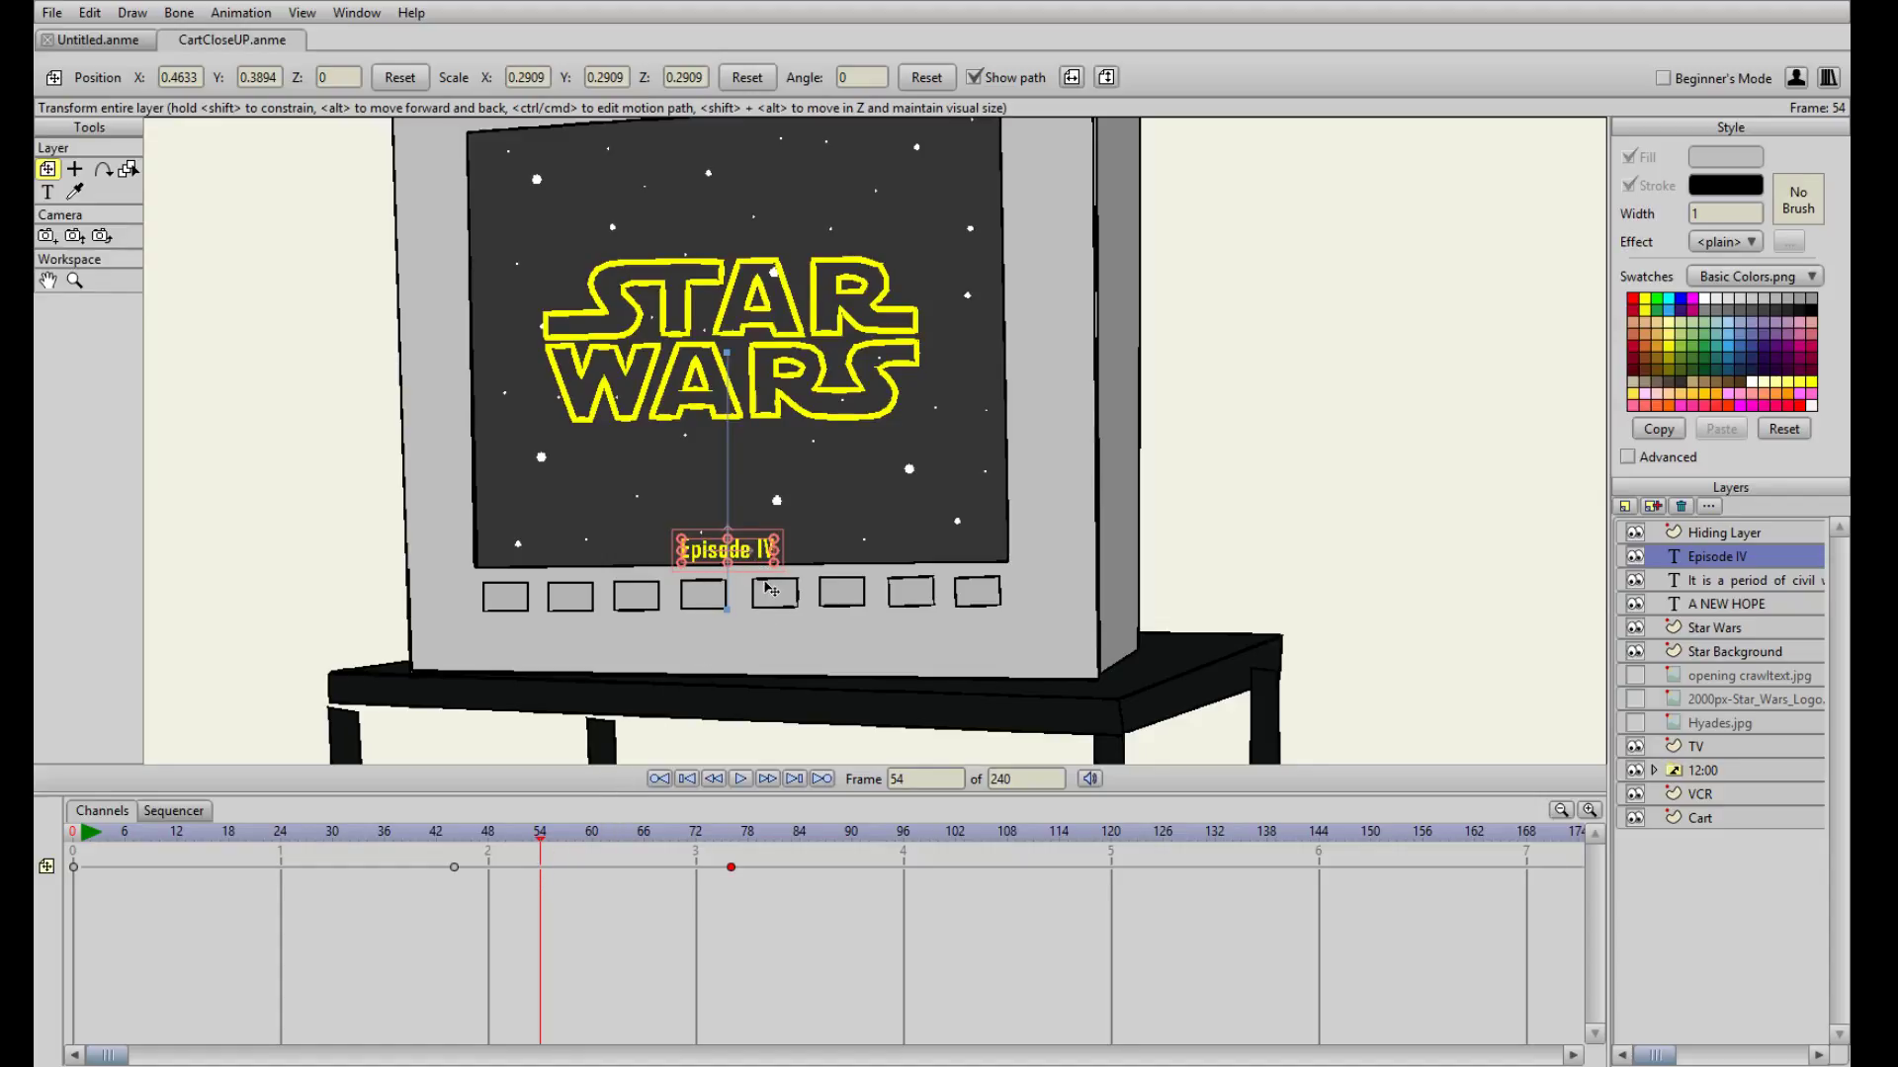
pyautogui.click(762, 551)
# - Key A NEW HOPE slightly higher at frame 54 and retime its final position keyframe to frame 72
pyautogui.click(1734, 607)
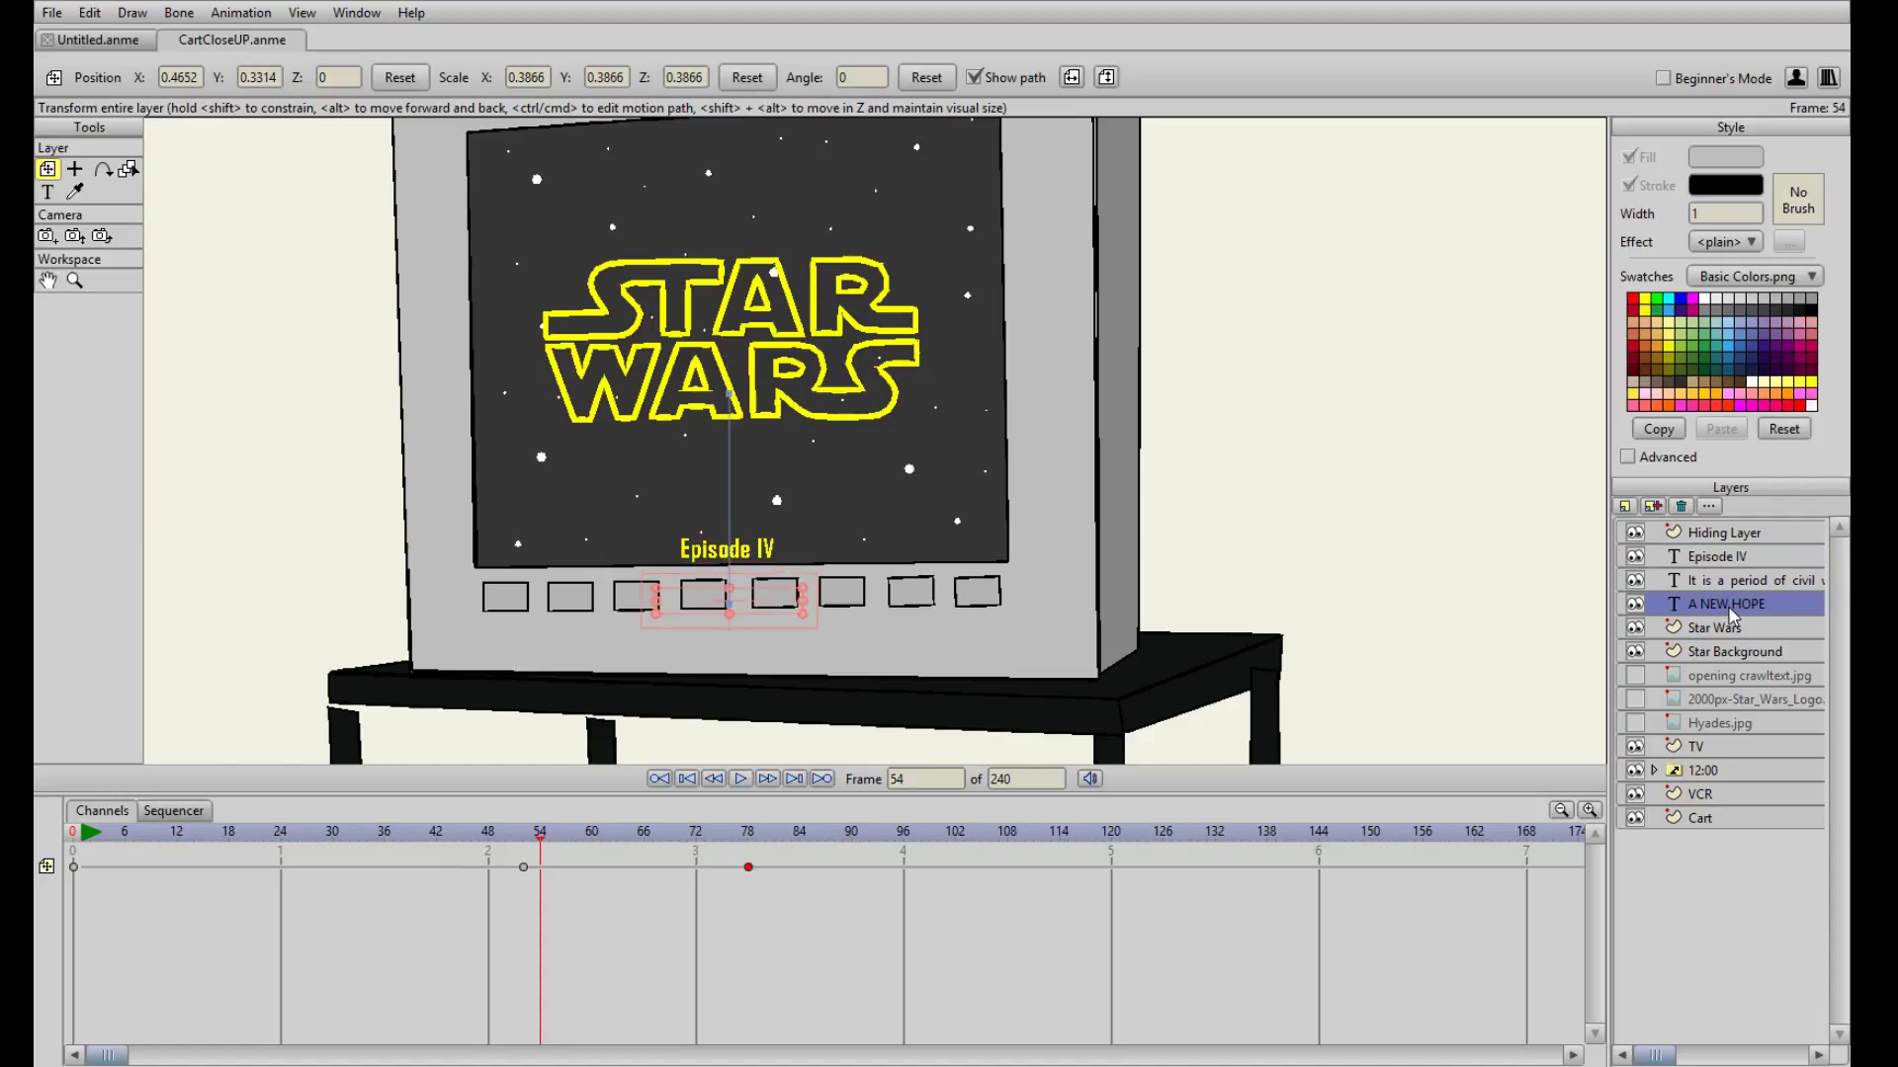
pyautogui.click(779, 602)
pyautogui.moveTo(778, 592); pyautogui.dragTo(827, 601)
pyautogui.moveTo(538, 847); pyautogui.dragTo(690, 856)
pyautogui.moveTo(728, 852)
pyautogui.mouseDown()
pyautogui.moveTo(742, 856)
pyautogui.moveTo(696, 869)
pyautogui.mouseUp()
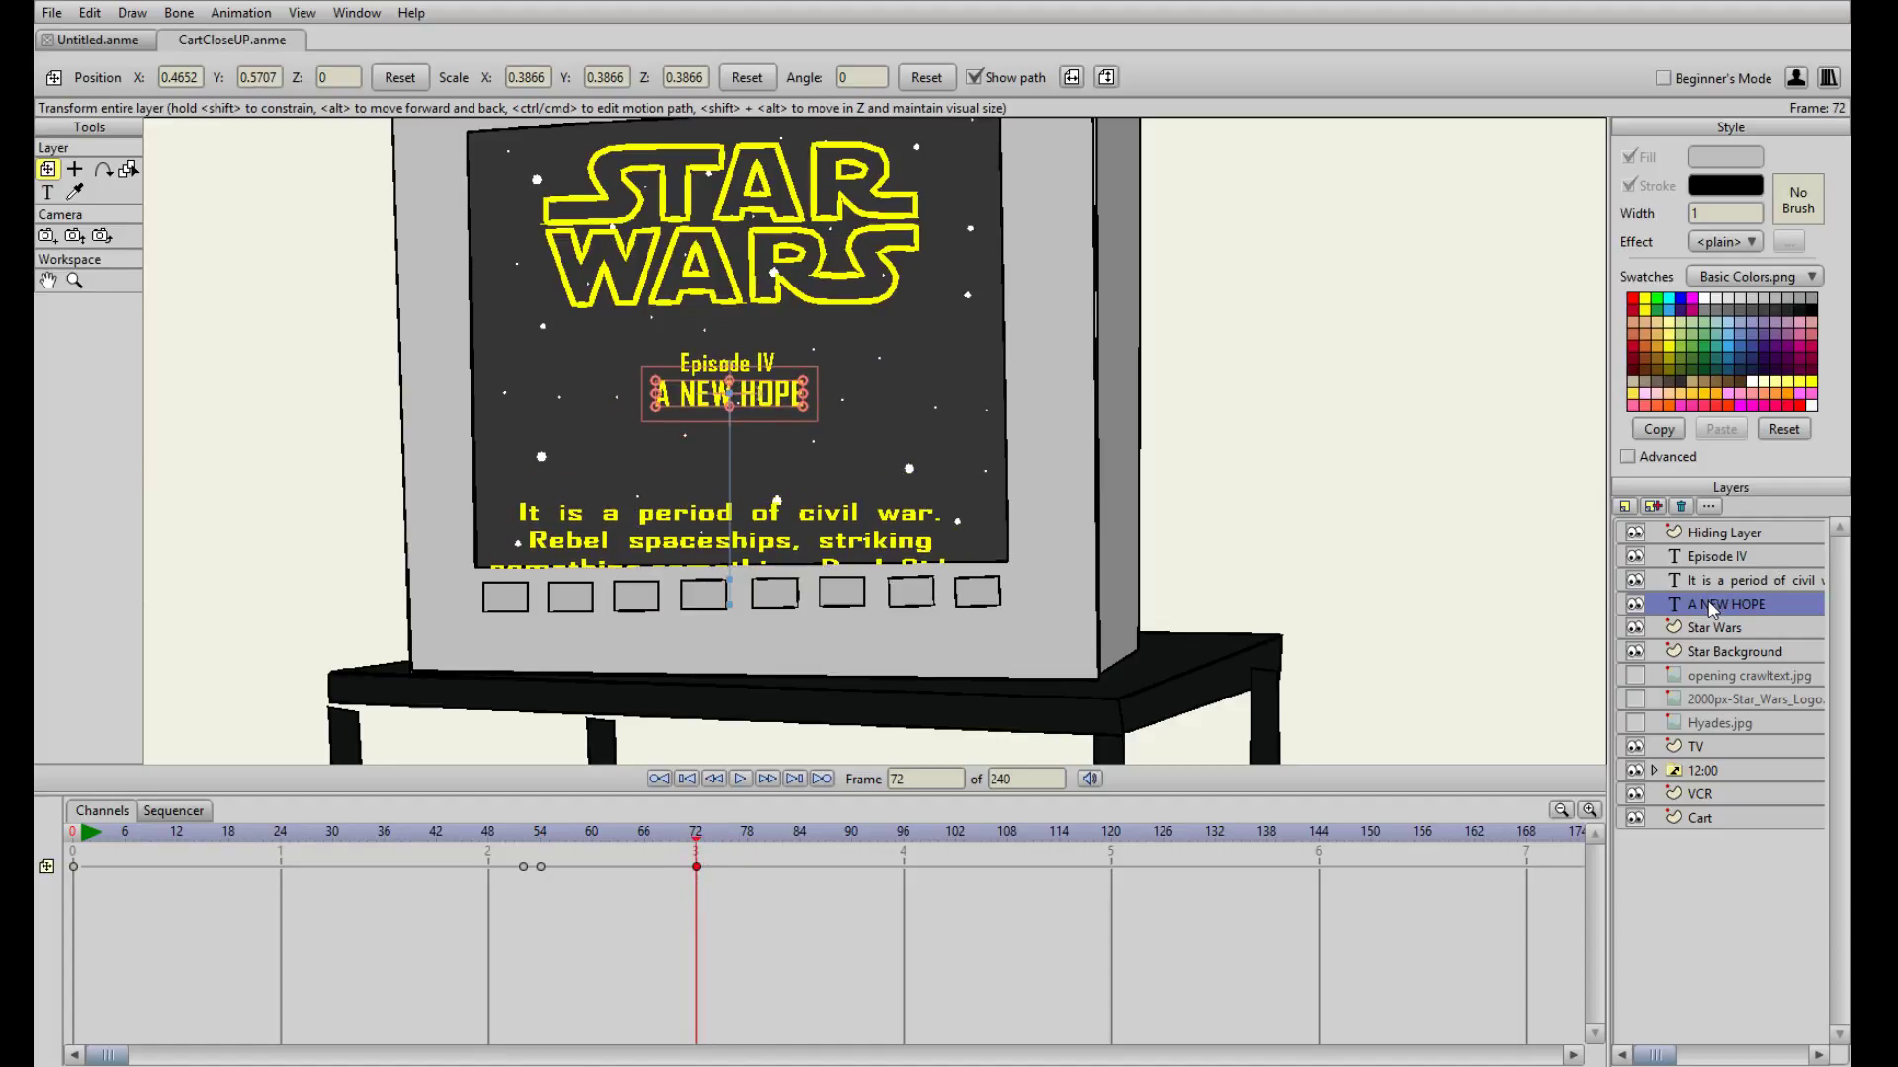
# - Retime Episode IV's final position keyframe to frame 72 and scrub through its rise from frame 40
pyautogui.click(1732, 585)
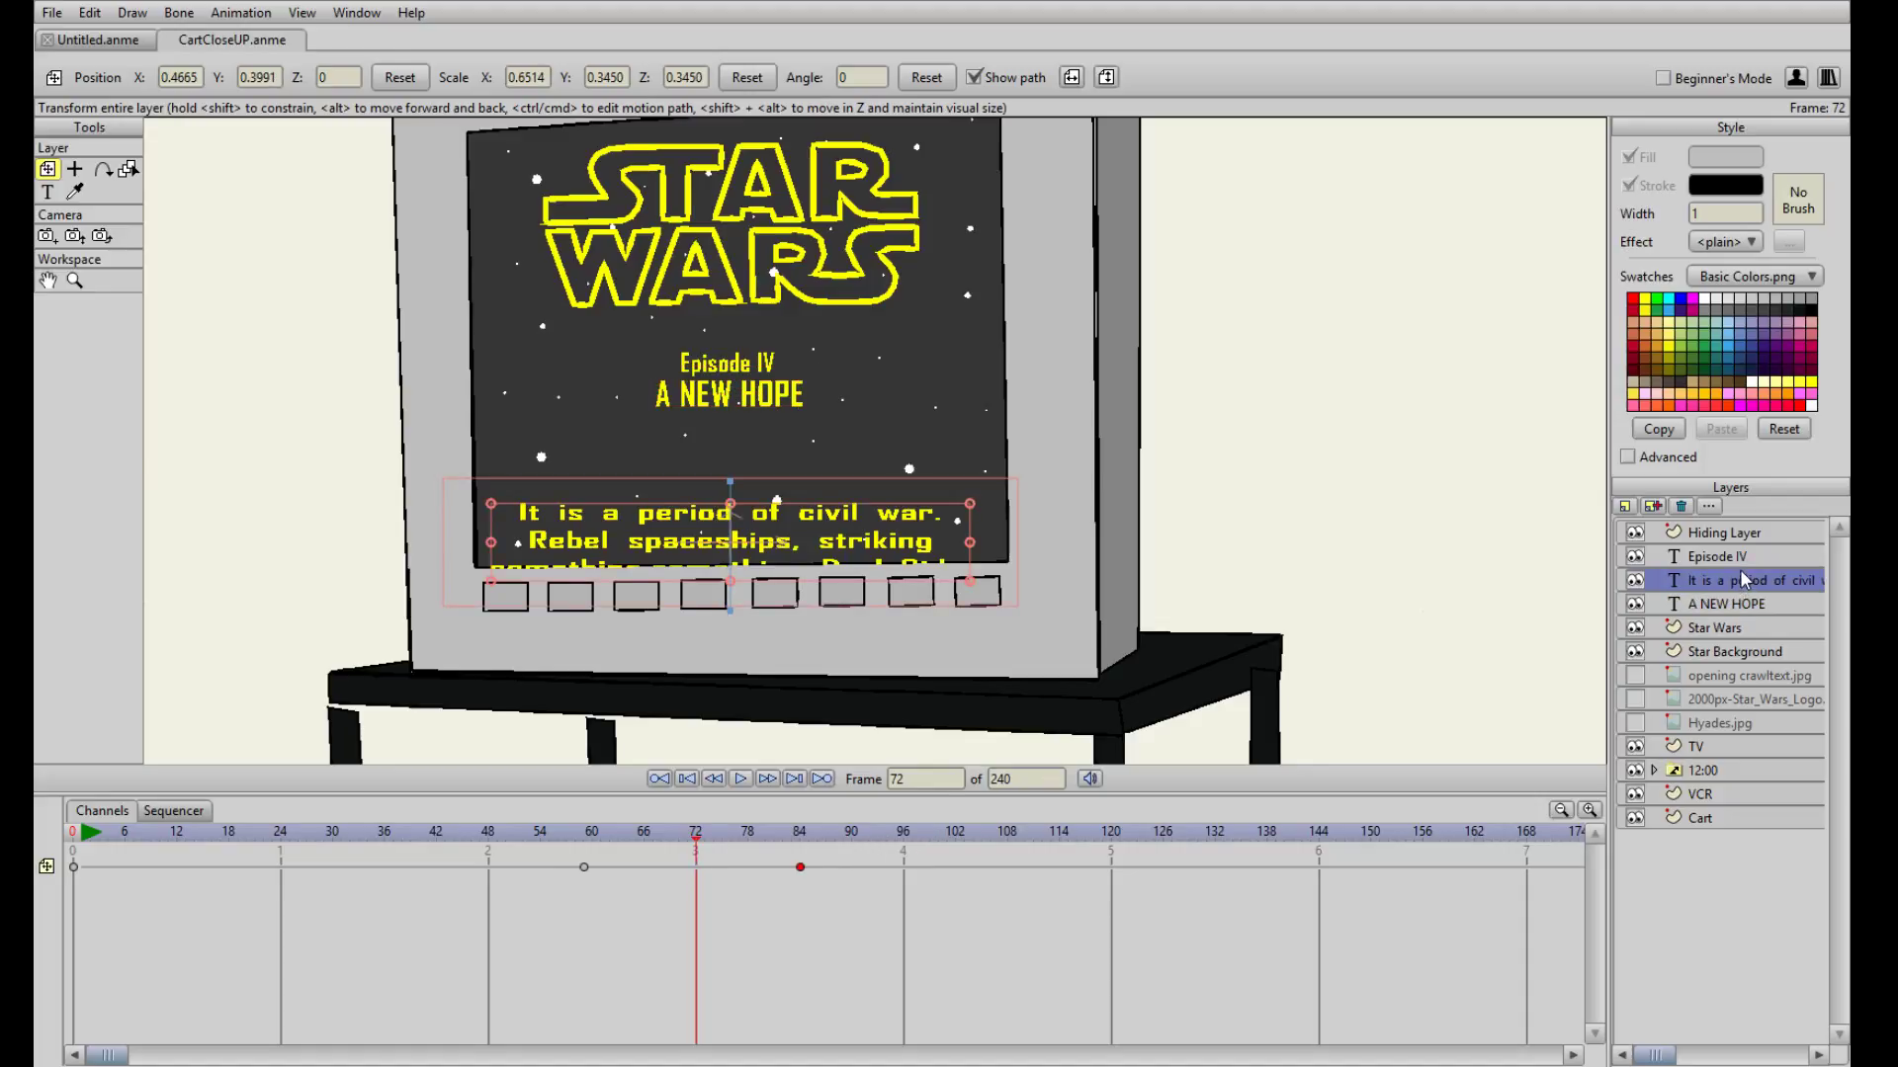
pyautogui.click(1740, 557)
pyautogui.moveTo(730, 869); pyautogui.dragTo(697, 869)
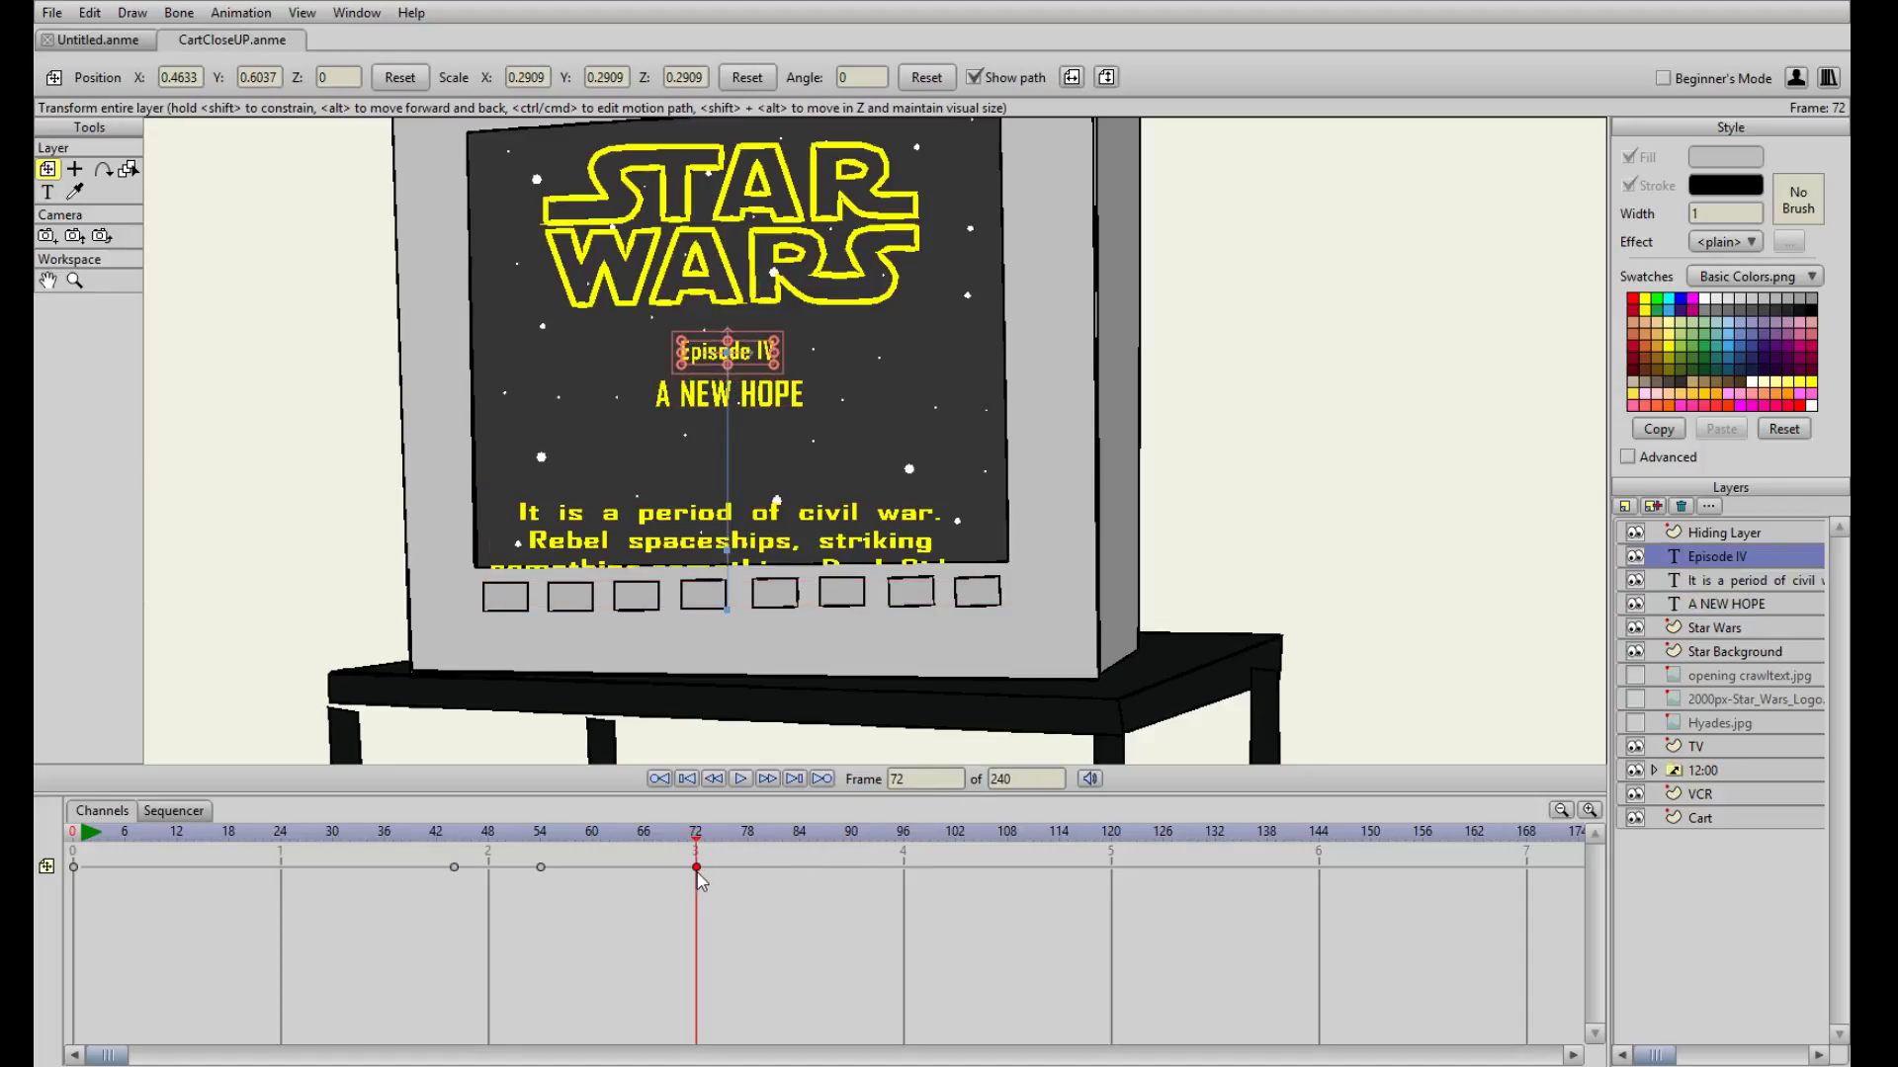
pyautogui.click(420, 843)
pyautogui.moveTo(419, 842); pyautogui.dragTo(532, 842)
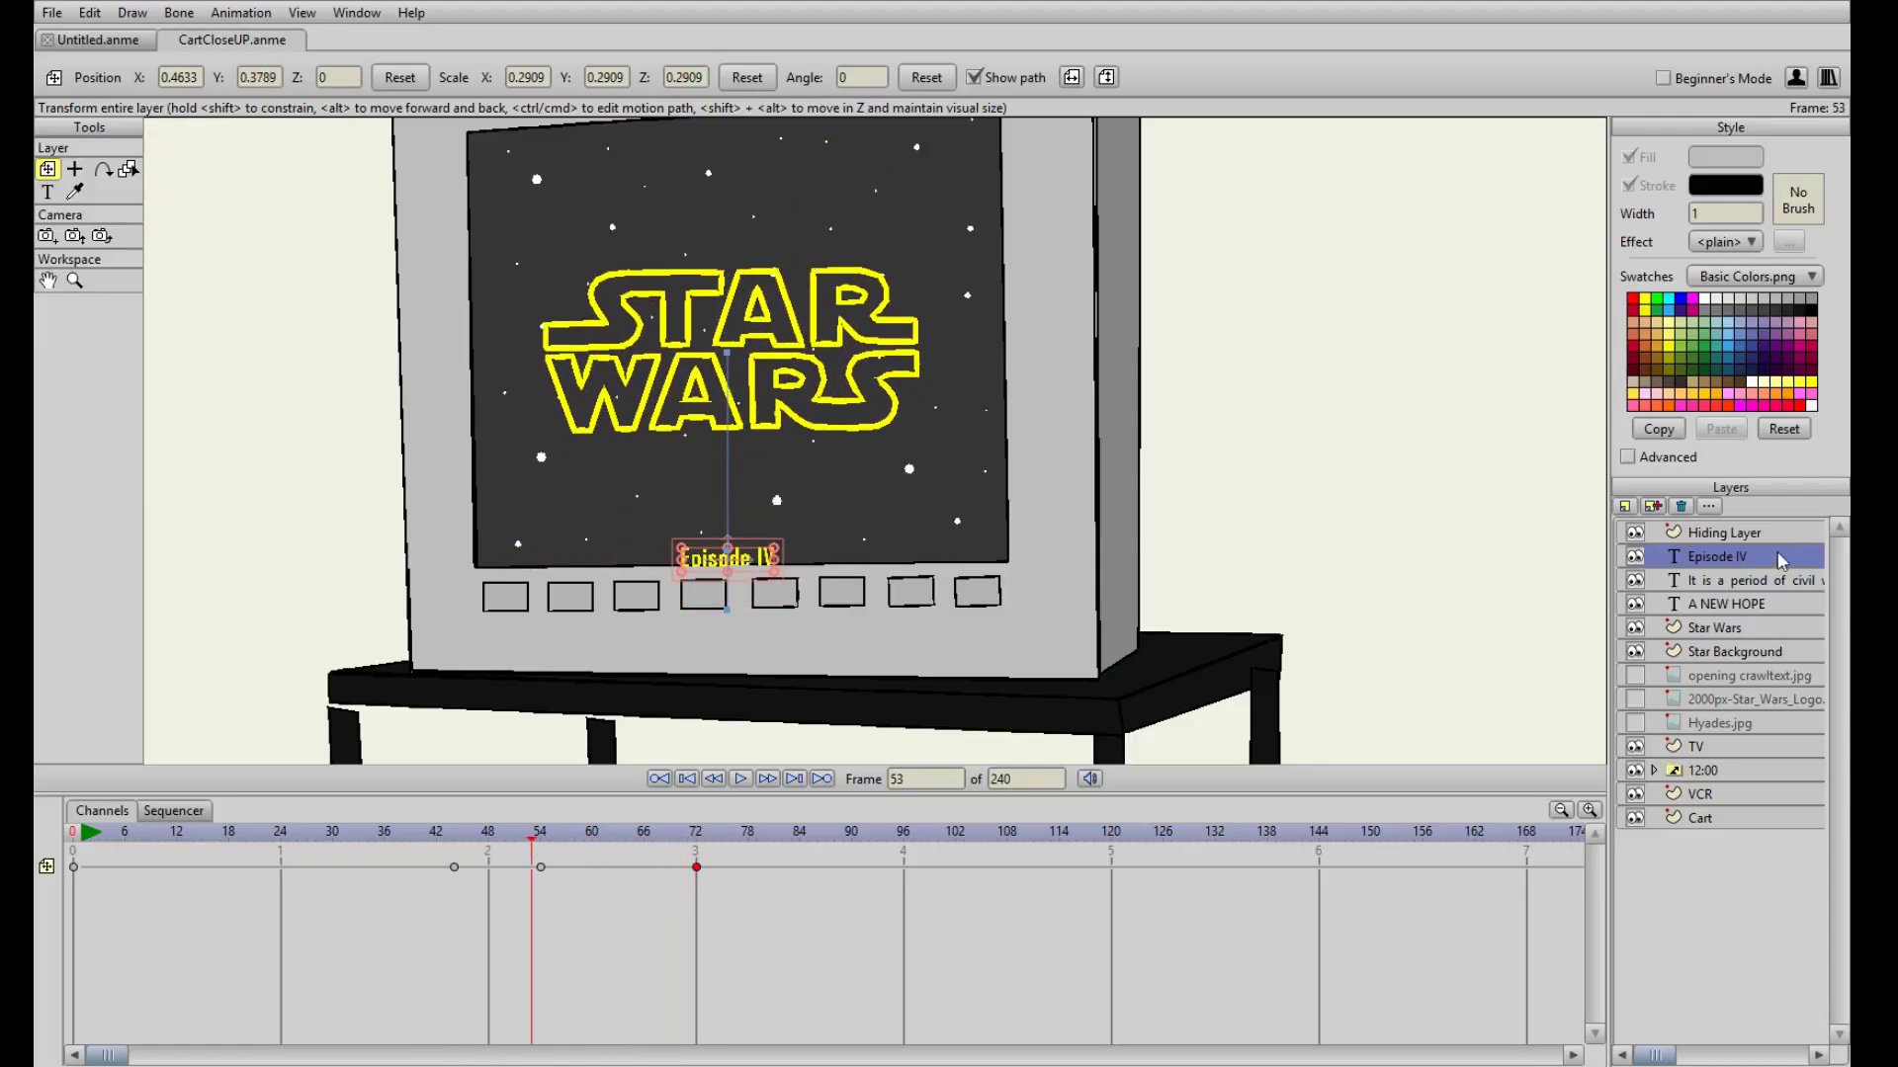
# - Delete A NEW HOPE's position keyframe at frame 52 and scrub forward to frame 70 to check its rise
pyautogui.click(1730, 602)
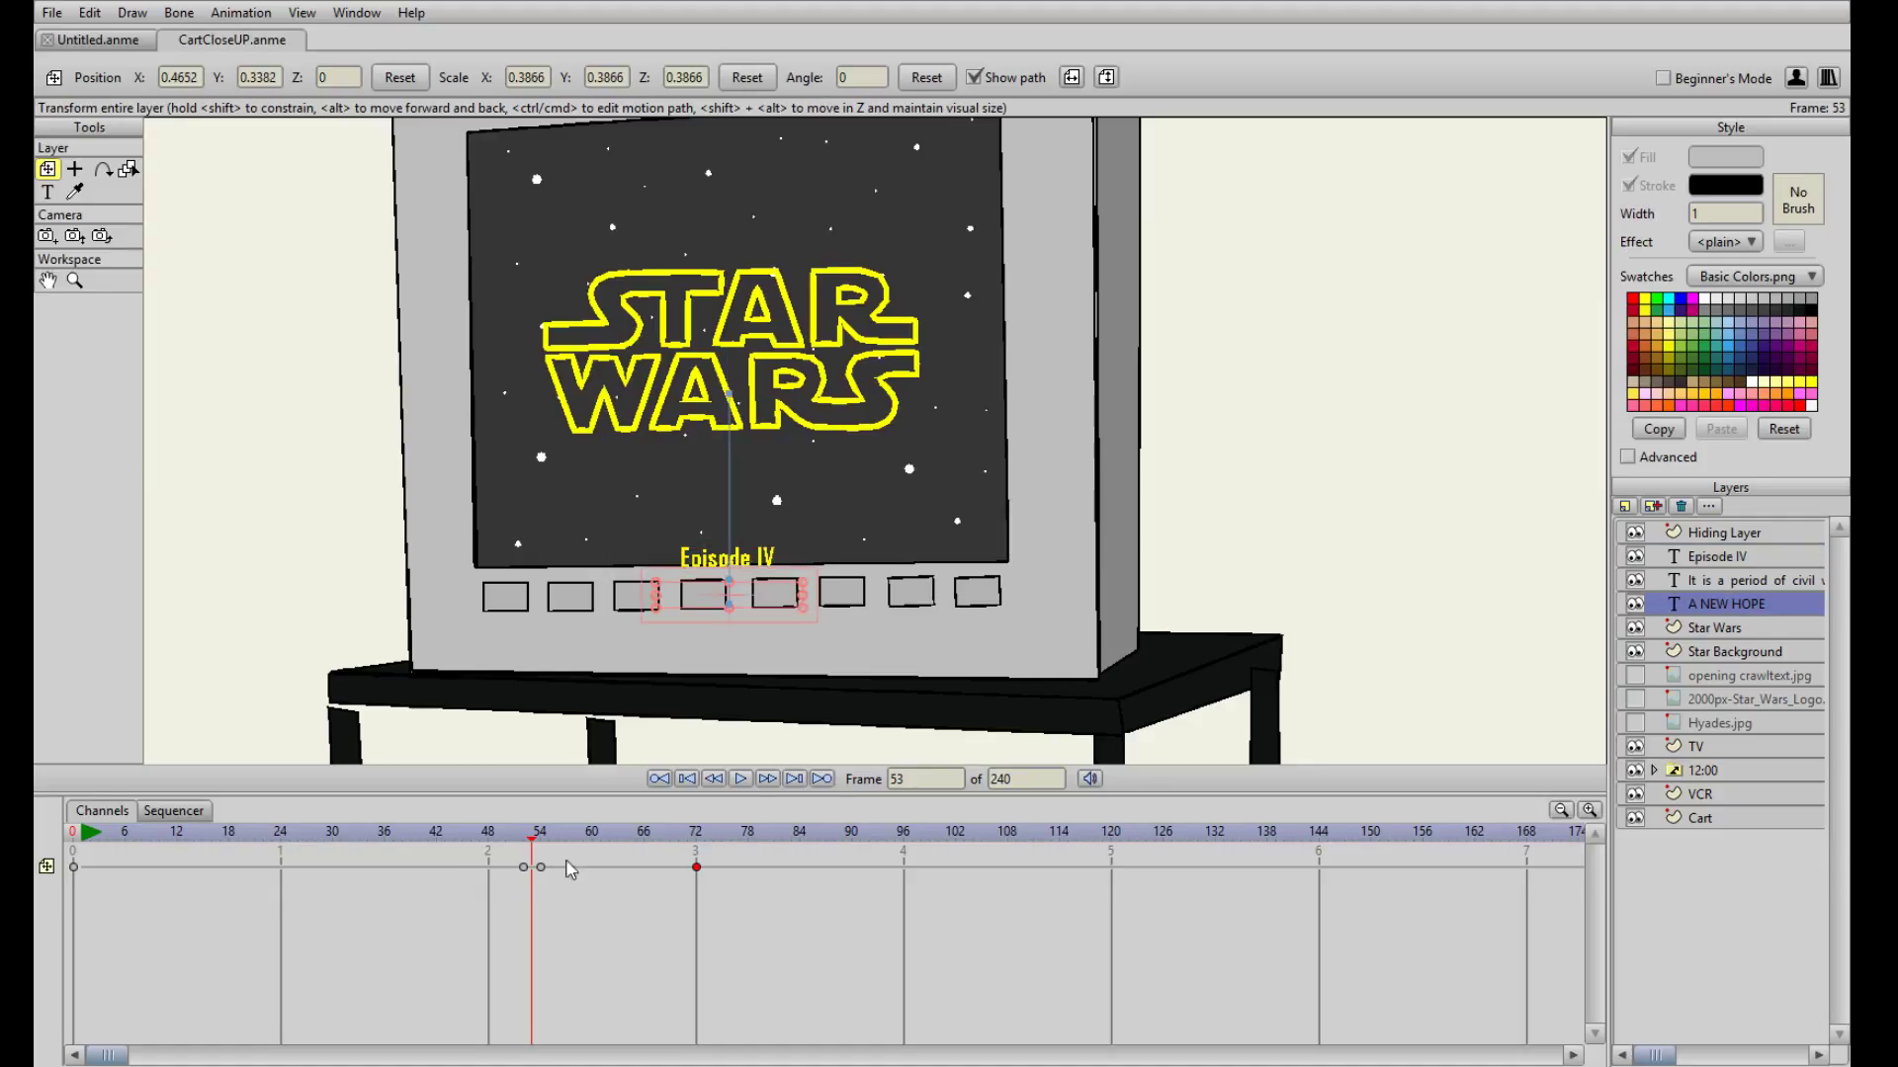
pyautogui.moveTo(701, 842); pyautogui.dragTo(524, 862)
pyautogui.press('Delete')
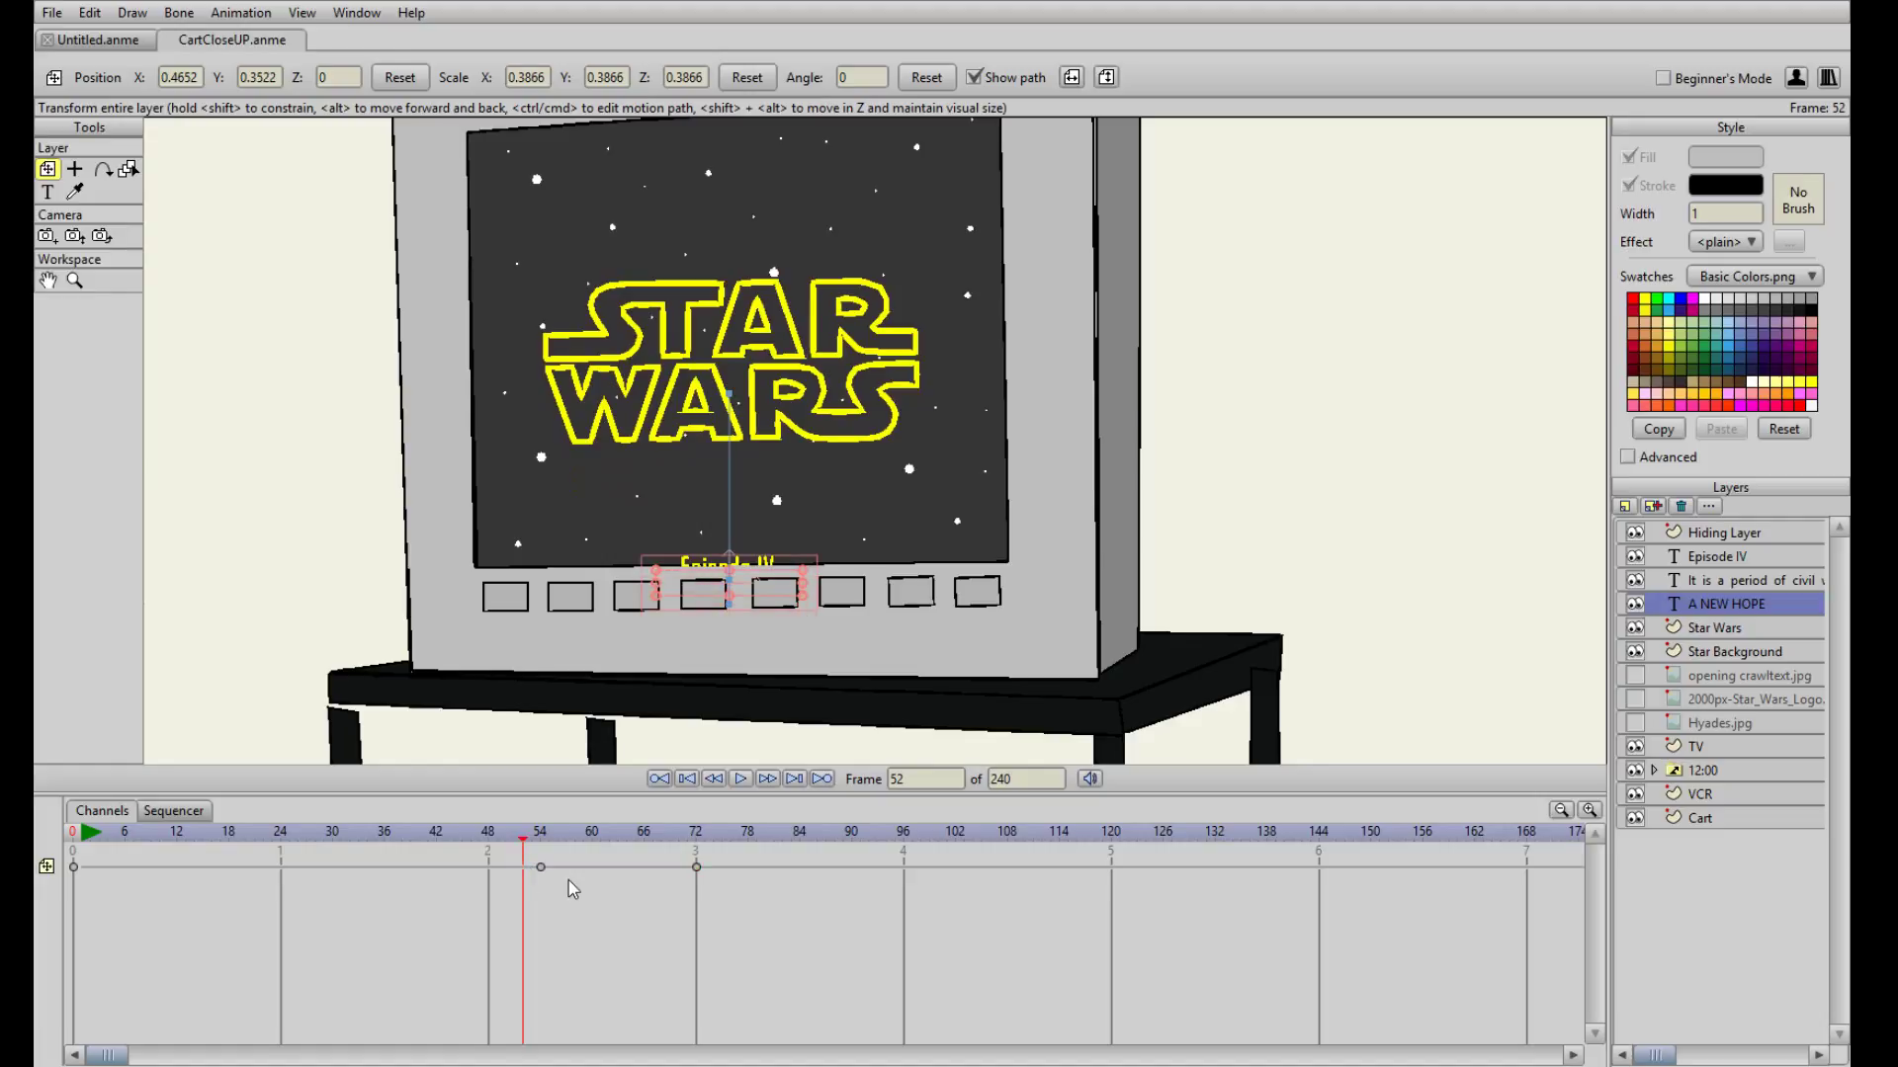
pyautogui.moveTo(527, 856); pyautogui.dragTo(678, 856)
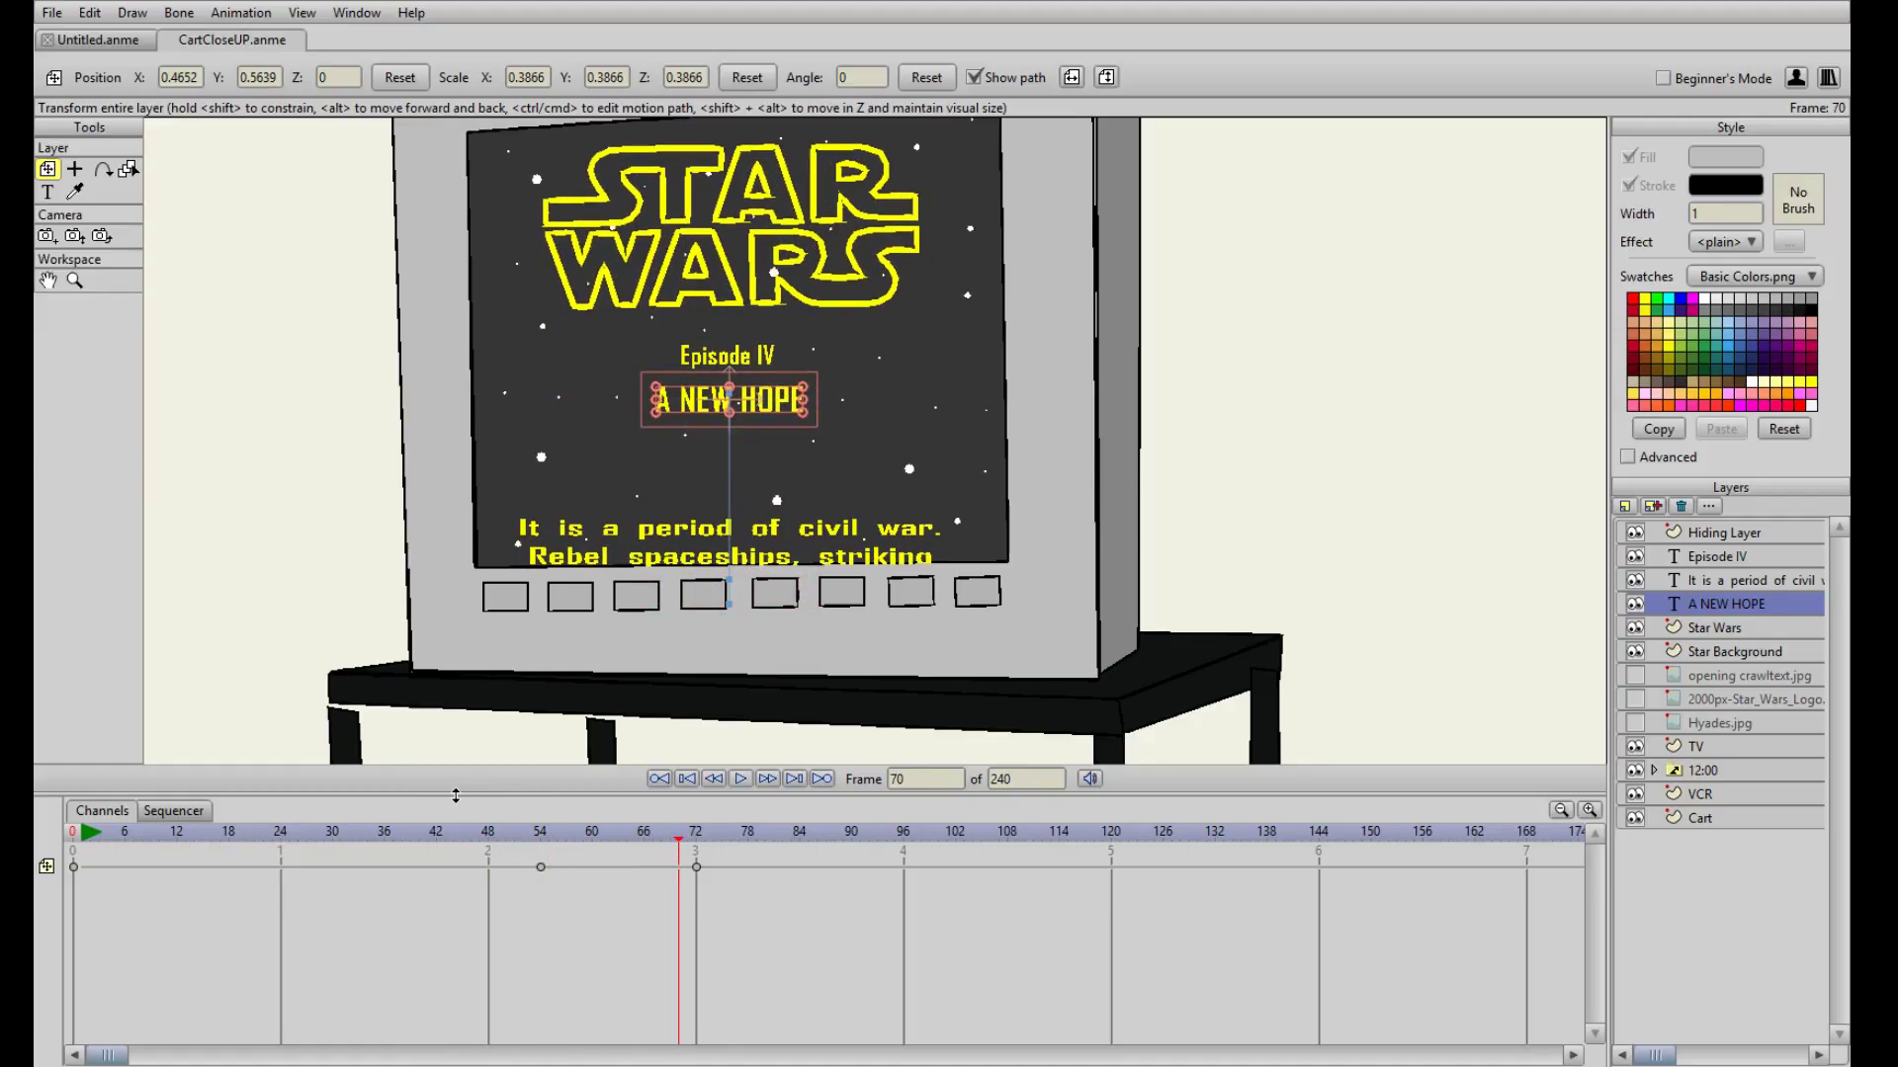